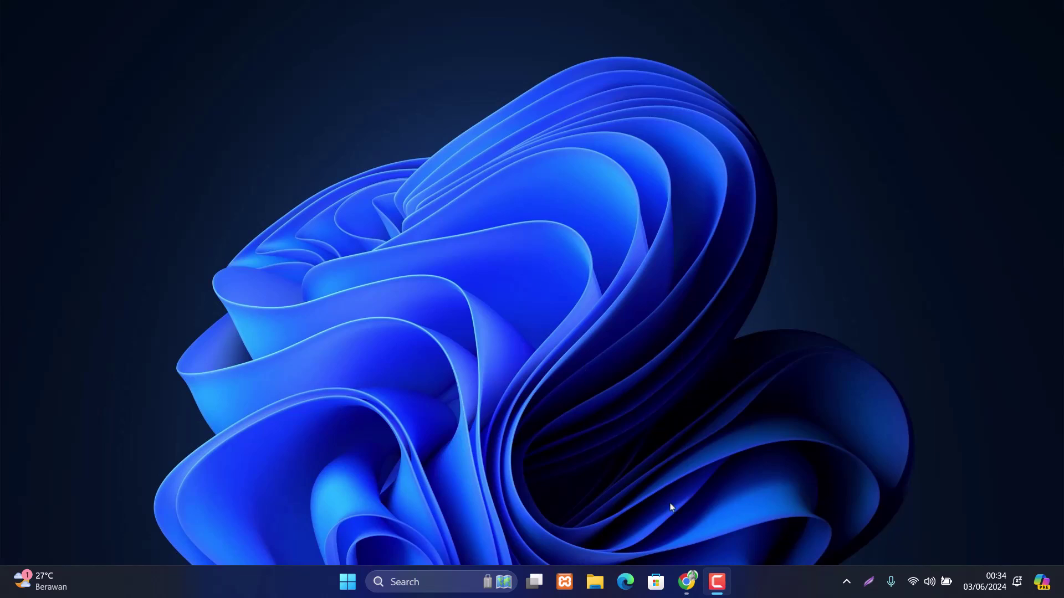
- Open canva.com in Chrome and create a blank Presentation design
{"action": "left_click", "coordinate": [688, 583]}
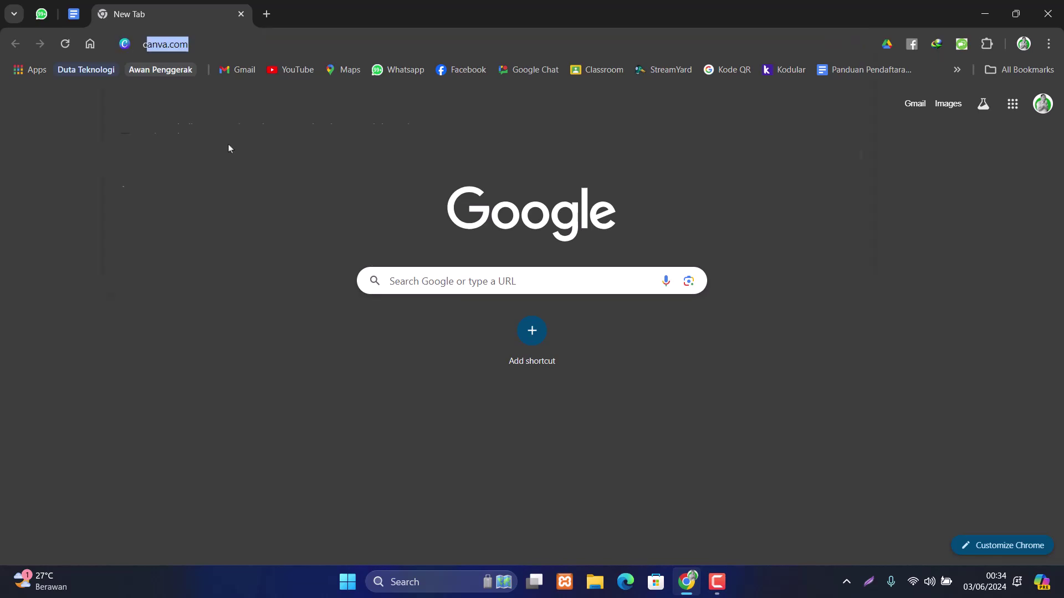
{"action": "type", "text": "canva.com"}
{"action": "key", "text": "Return"}
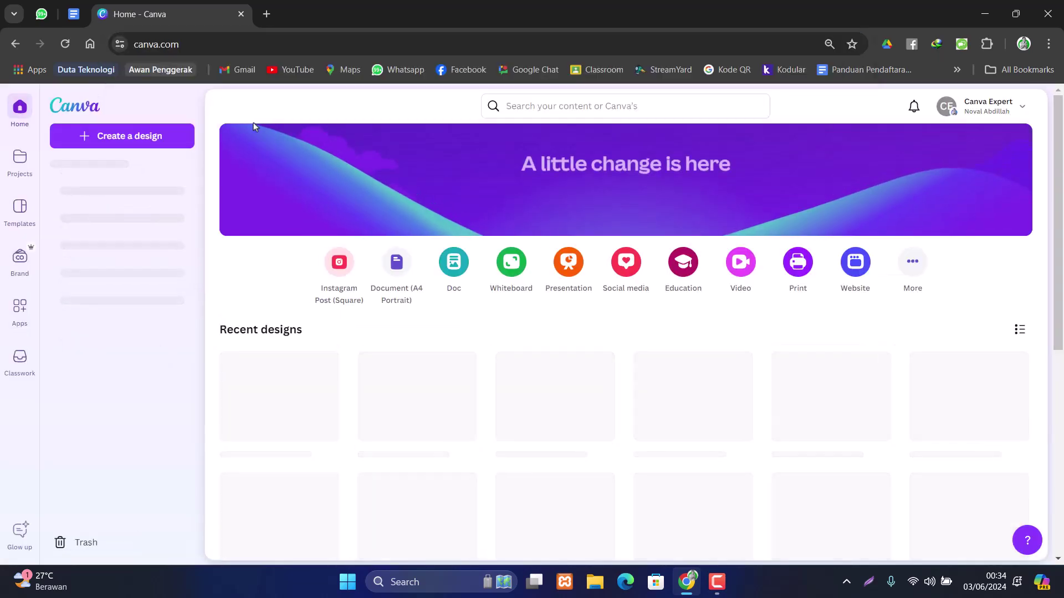
{"action": "left_click", "coordinate": [142, 136]}
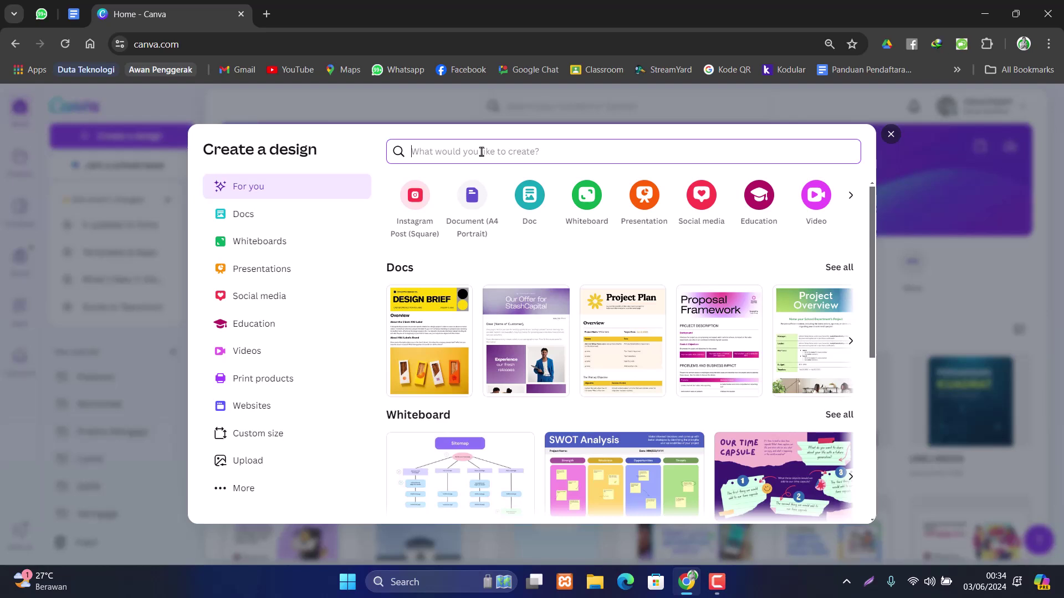
{"action": "left_click", "coordinate": [643, 202]}
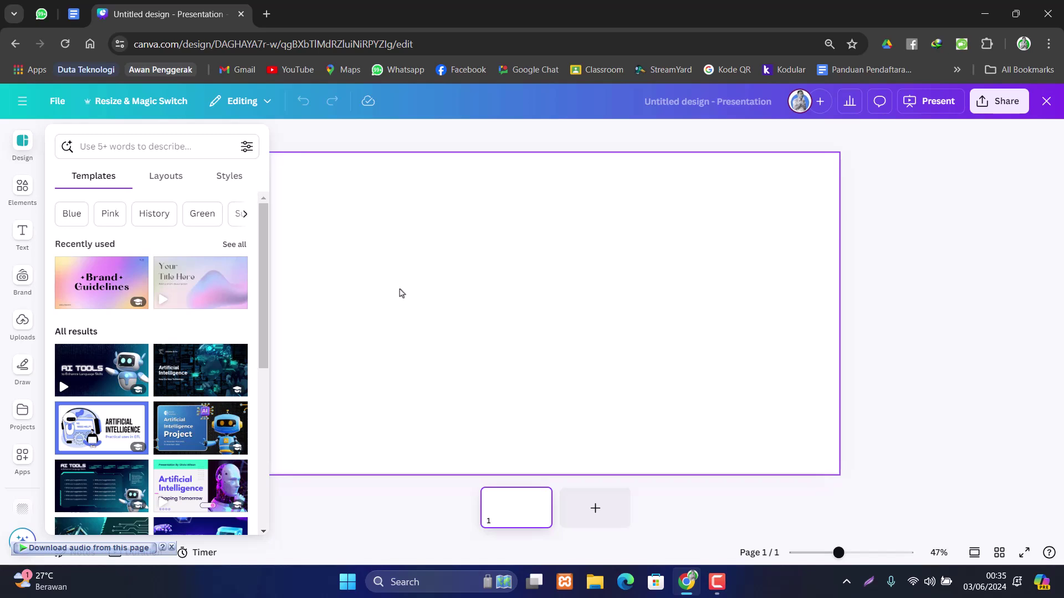
- Hide the page thumbnails and place a blue rounded square, about 324 px wide, in the upper-left part of the page
{"action": "left_click", "coordinate": [925, 379]}
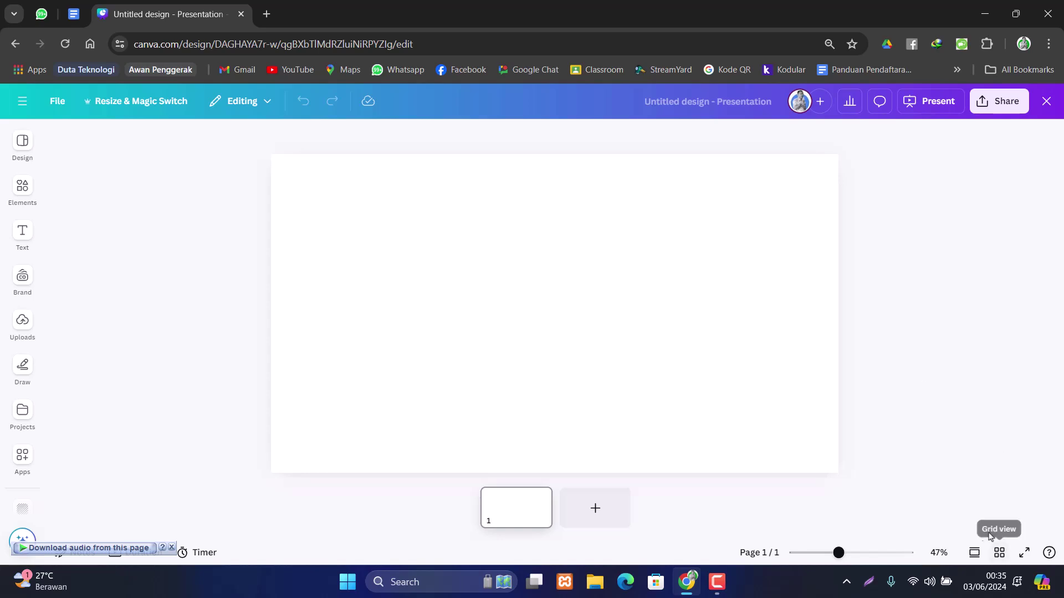
{"action": "left_click", "coordinate": [974, 554]}
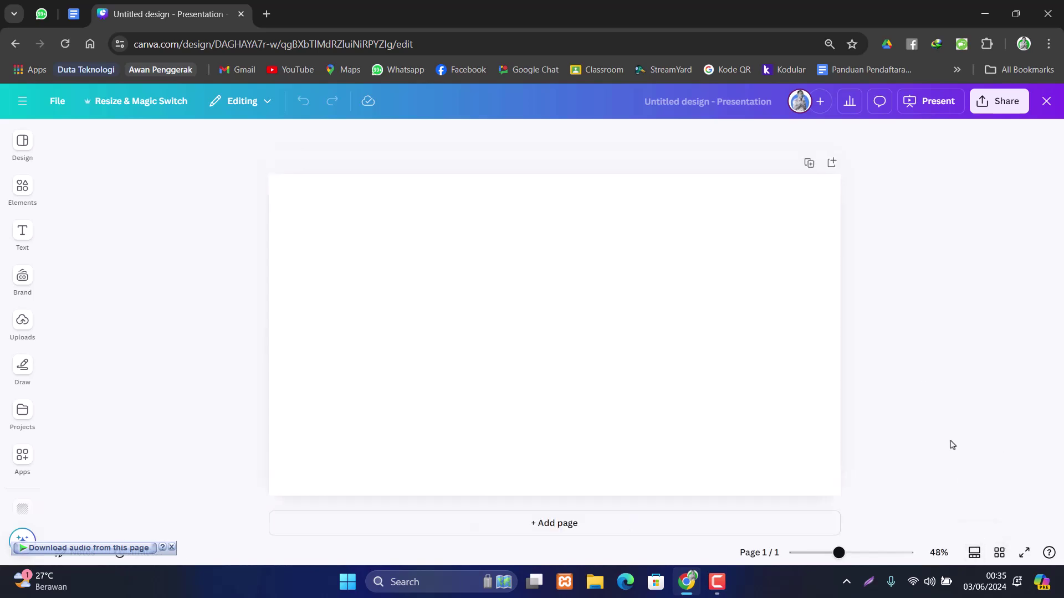
{"action": "left_click", "coordinate": [22, 189]}
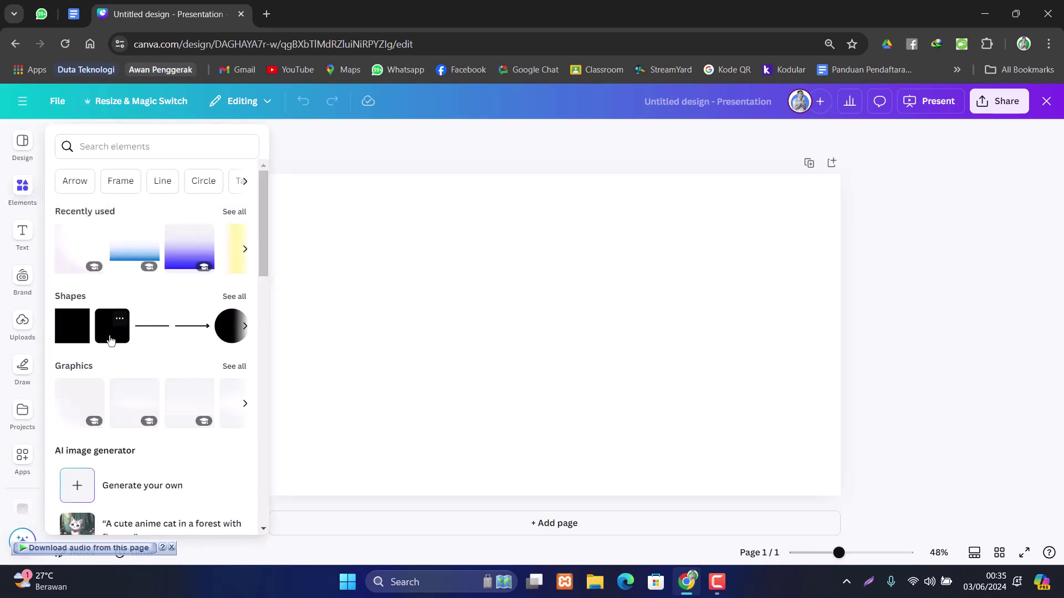
{"action": "left_click", "coordinate": [110, 340]}
{"action": "left_click", "coordinate": [451, 365]}
{"action": "left_click_drag", "start_coordinate": [497, 339], "coordinate": [395, 291]}
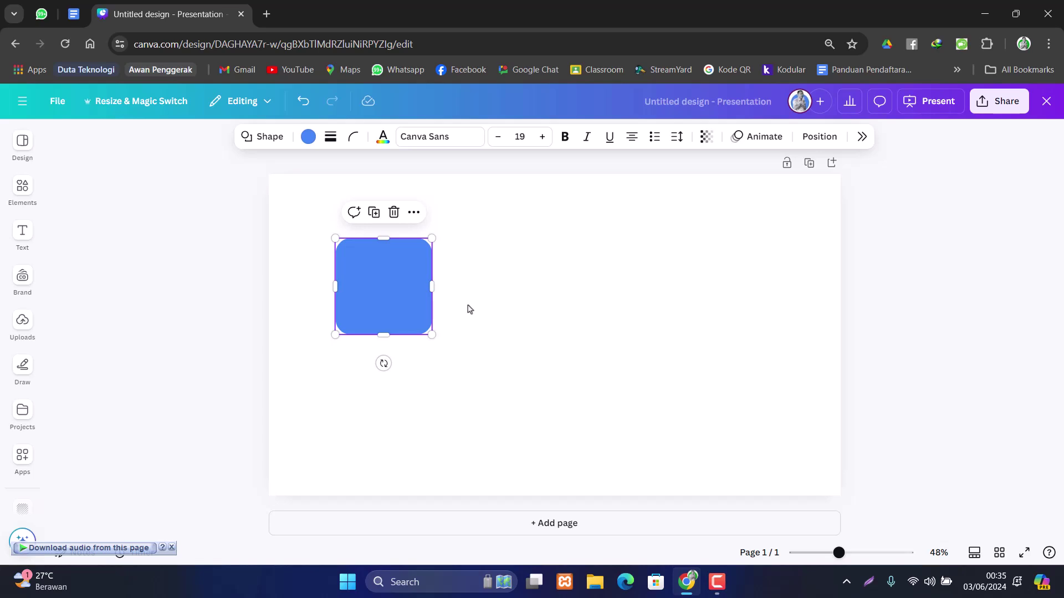
- Duplicate the rounded square into a horizontal row of three and space them evenly with Tidy up
{"action": "left_click_drag", "start_coordinate": [415, 309], "coordinate": [578, 288]}
{"action": "left_click", "coordinate": [716, 290]}
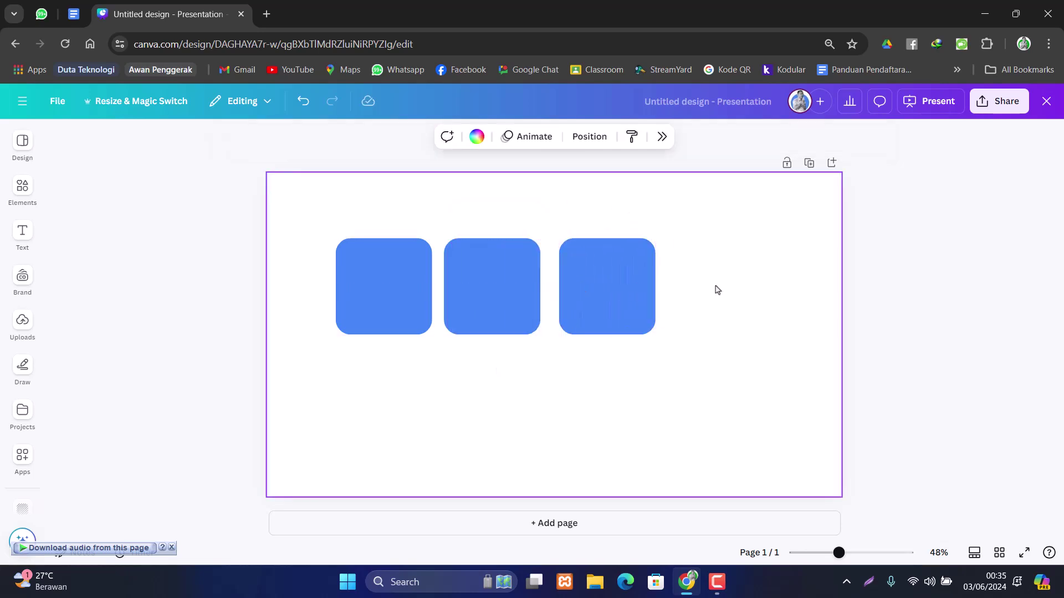
{"action": "left_click_drag", "start_coordinate": [733, 286], "coordinate": [378, 301]}
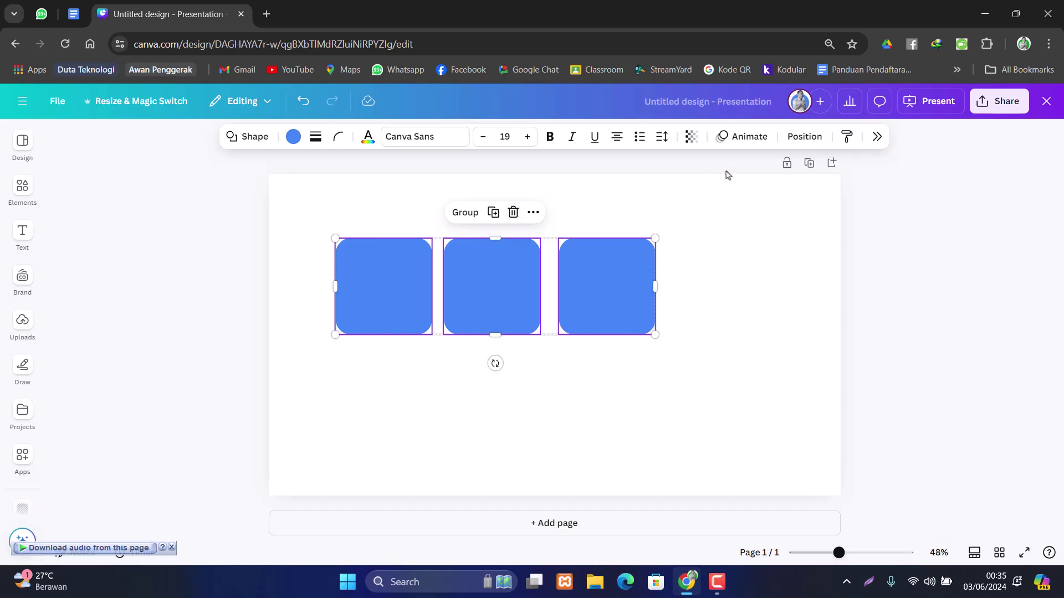
{"action": "left_click", "coordinate": [804, 136]}
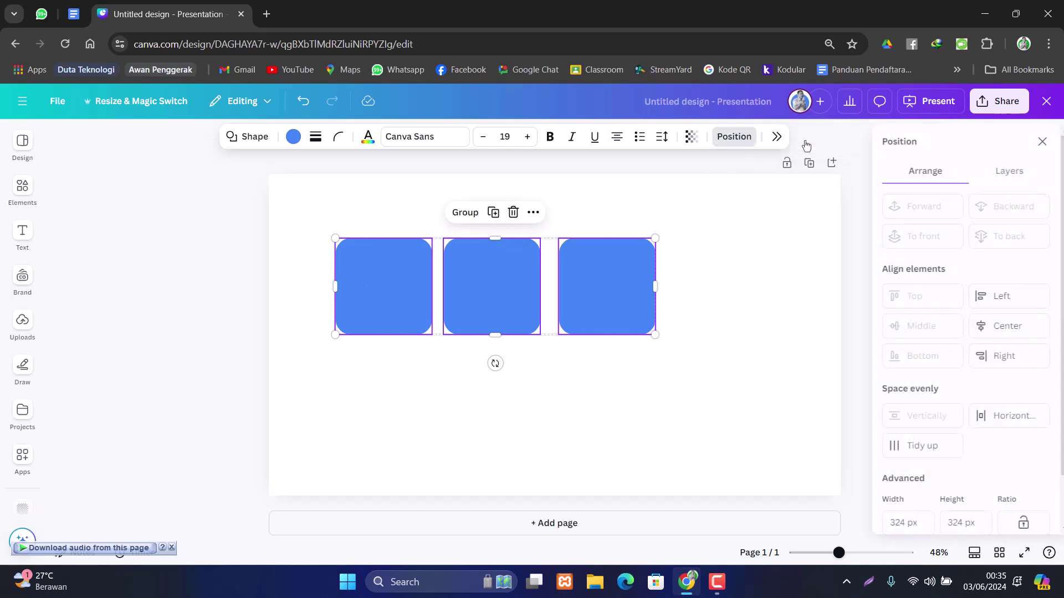
{"action": "left_click", "coordinate": [931, 452]}
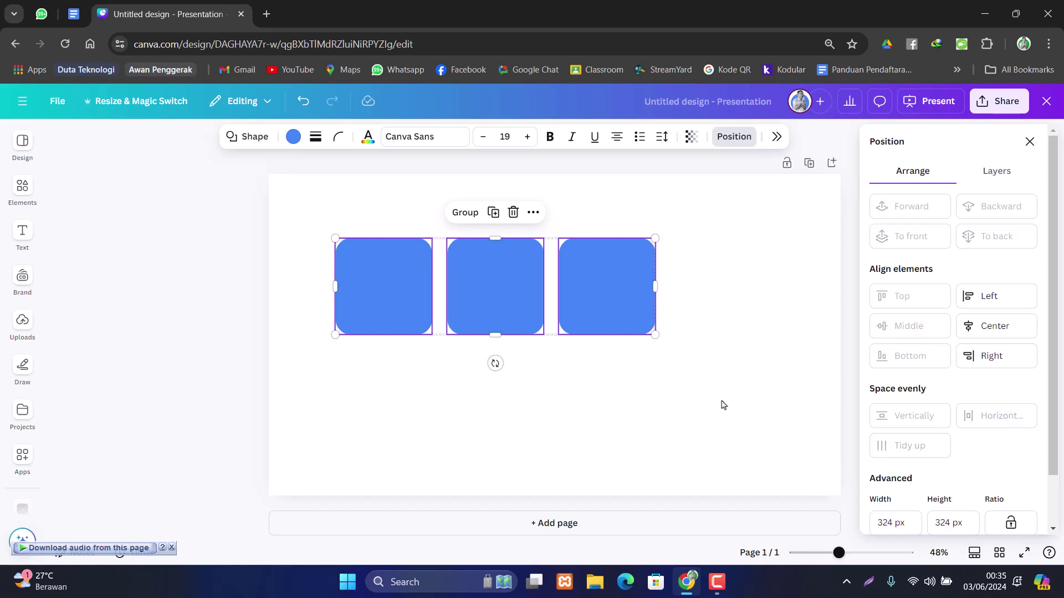
{"action": "left_click", "coordinate": [720, 373]}
{"action": "left_click_drag", "start_coordinate": [741, 313], "coordinate": [373, 314]}
{"action": "left_click", "coordinate": [464, 421]}
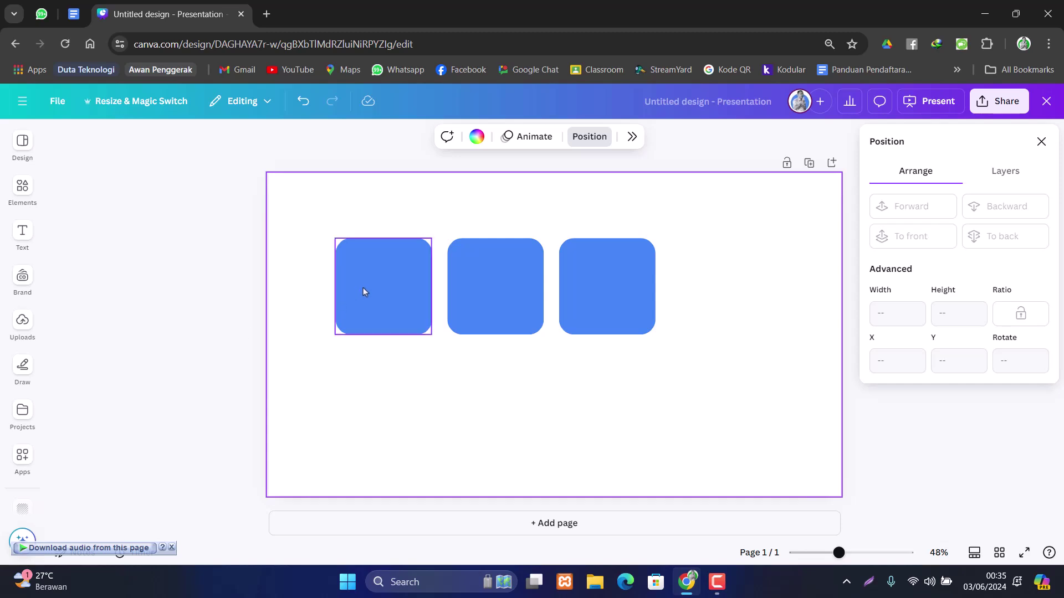
{"action": "left_click", "coordinate": [1042, 142]}
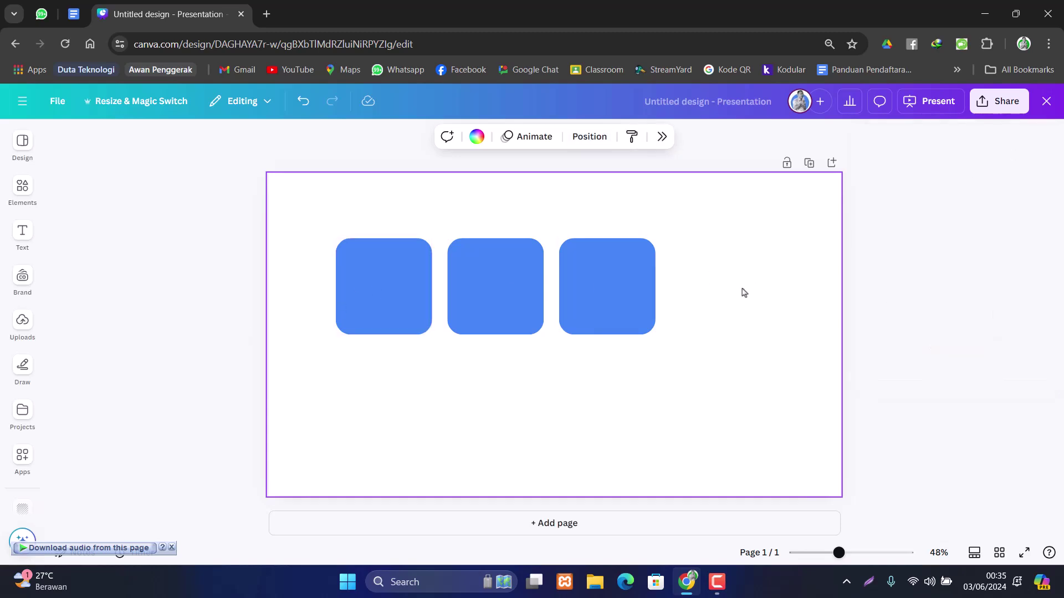
- Add a heading text box and move it over the lower part of the first square
{"action": "left_click", "coordinate": [22, 232]}
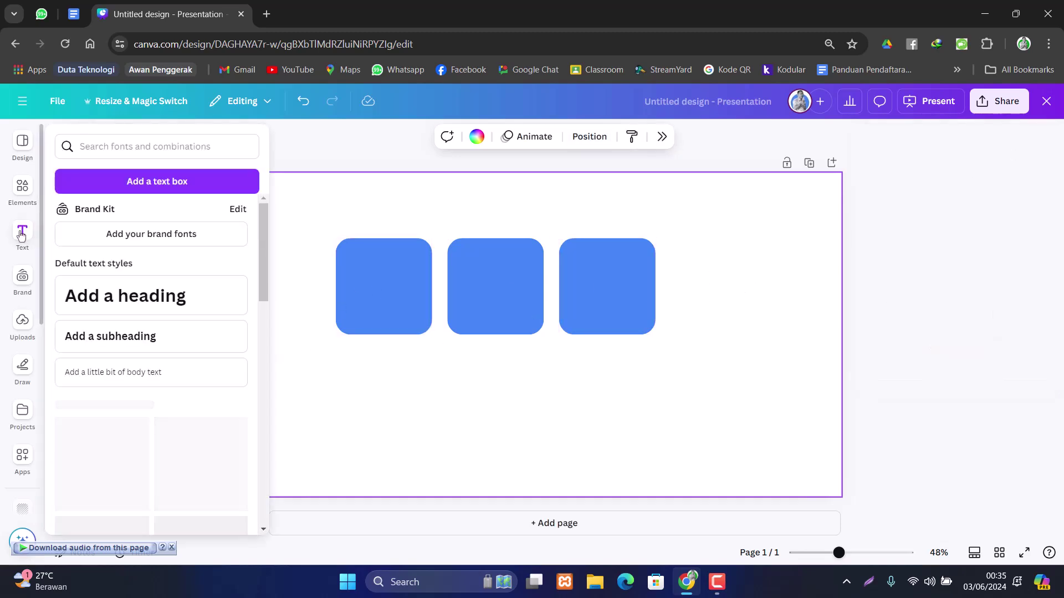
{"action": "left_click", "coordinate": [125, 296]}
{"action": "left_click", "coordinate": [452, 395]}
{"action": "left_click_drag", "start_coordinate": [488, 346], "coordinate": [395, 331]}
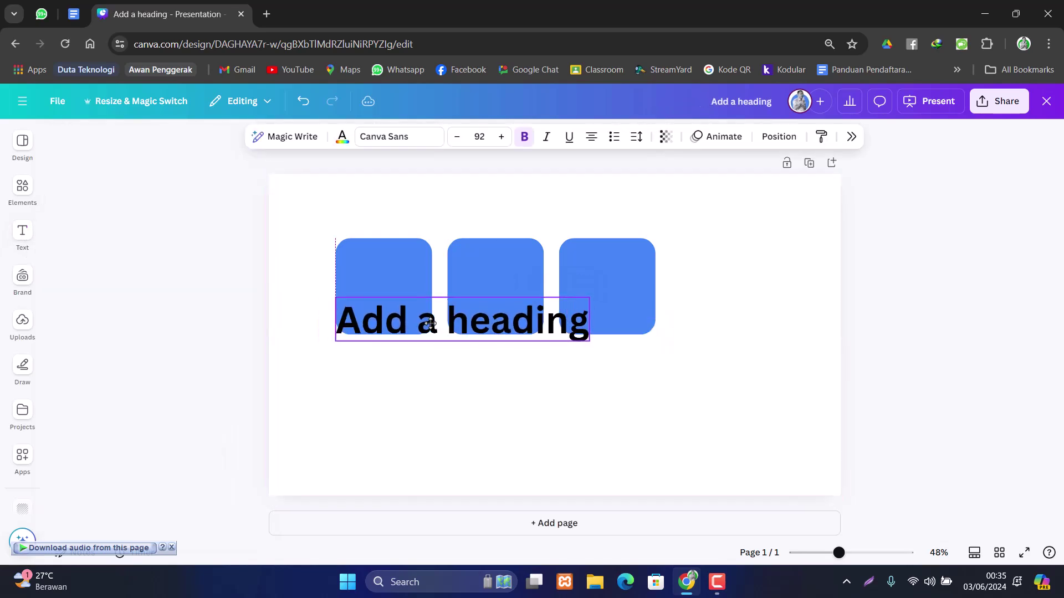
{"action": "left_click", "coordinate": [398, 138]}
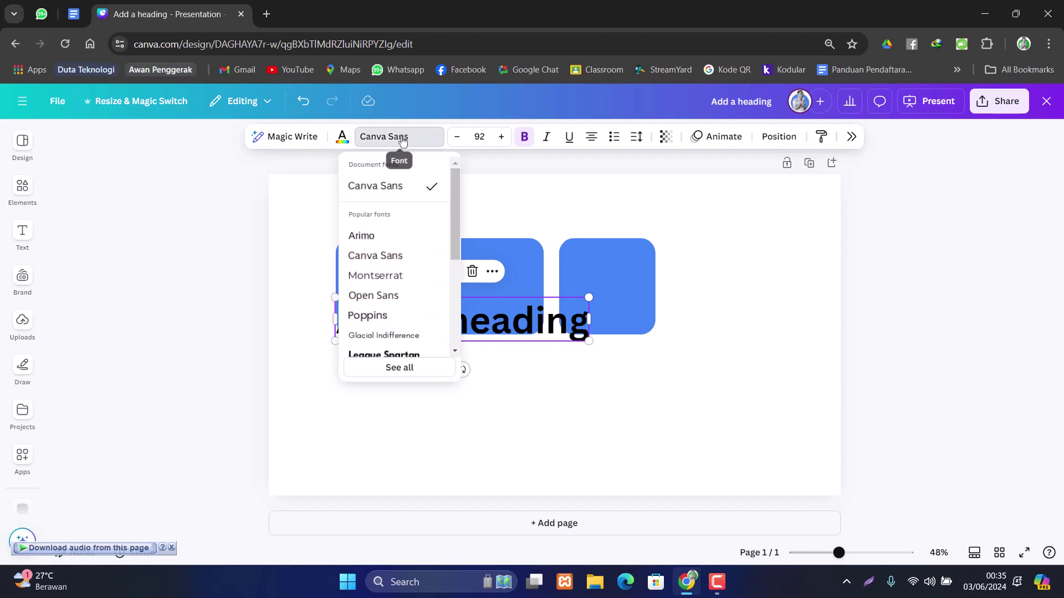
{"action": "left_click", "coordinate": [407, 368]}
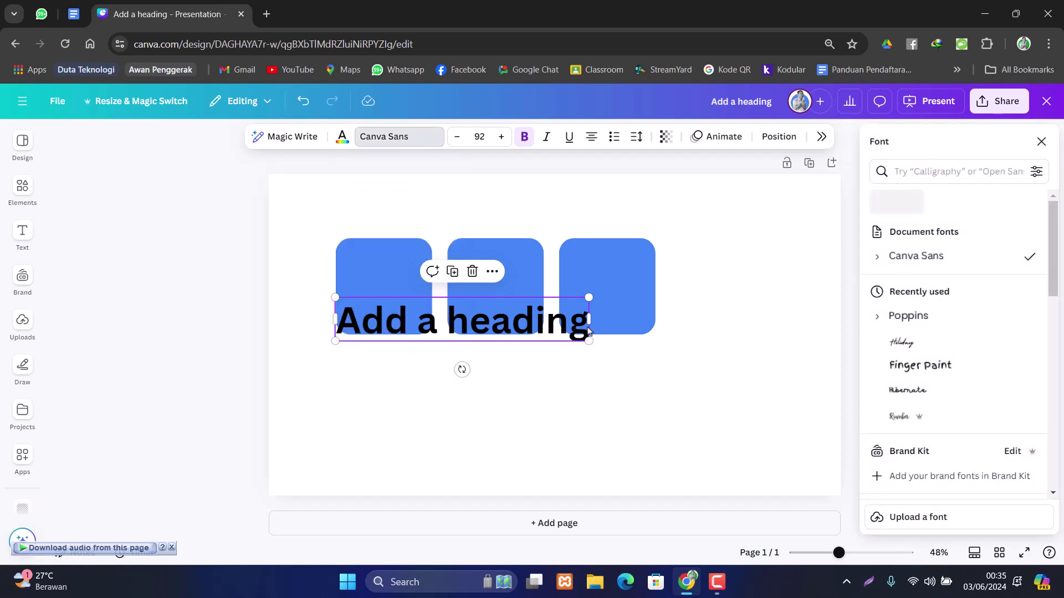
{"action": "left_click", "coordinate": [915, 169]}
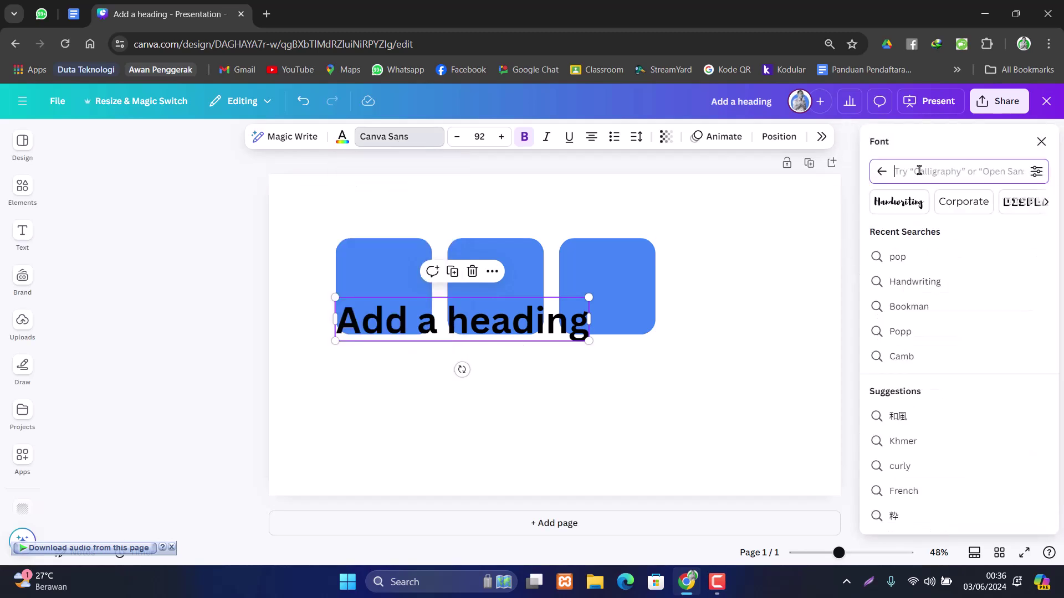
{"action": "type", "text": "pop"}
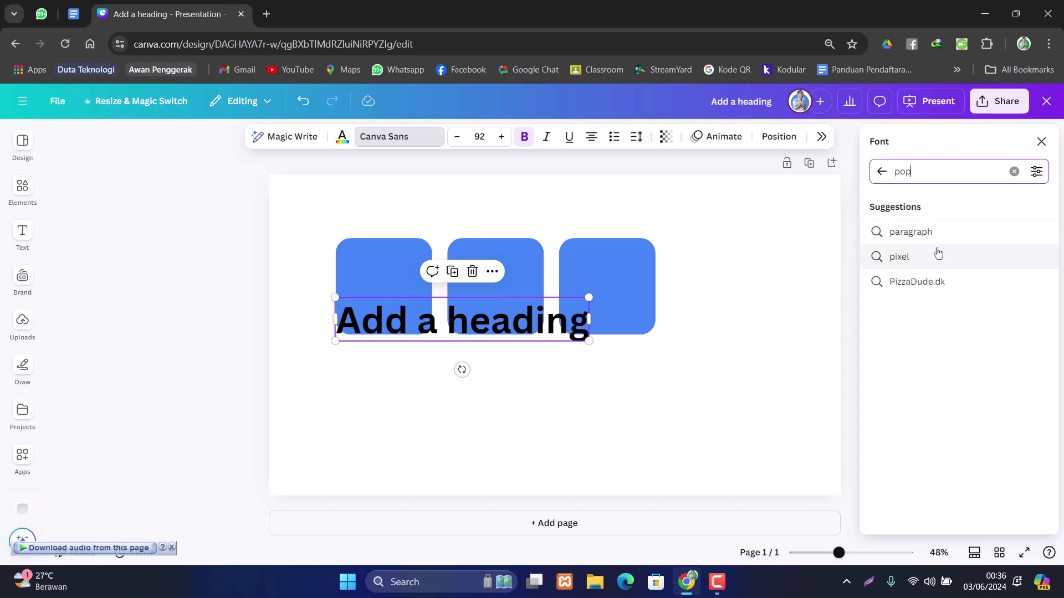
{"action": "type", "text": "p"}
{"action": "key", "text": "BackSpace"}
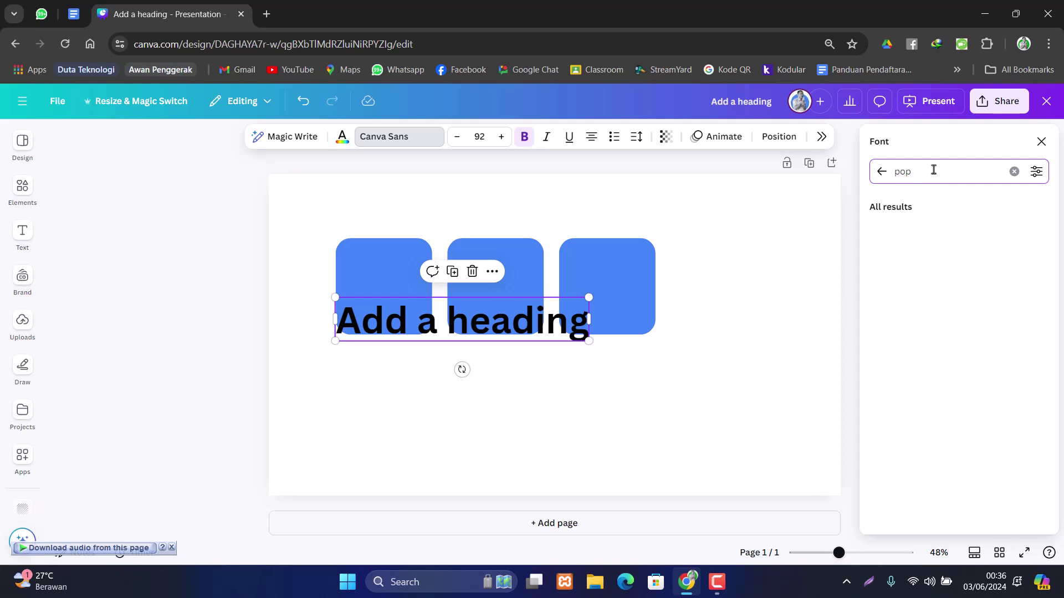
{"action": "type", "text": "p"}
{"action": "key", "text": "BackSpace"}
{"action": "key", "text": "BackSpace"}
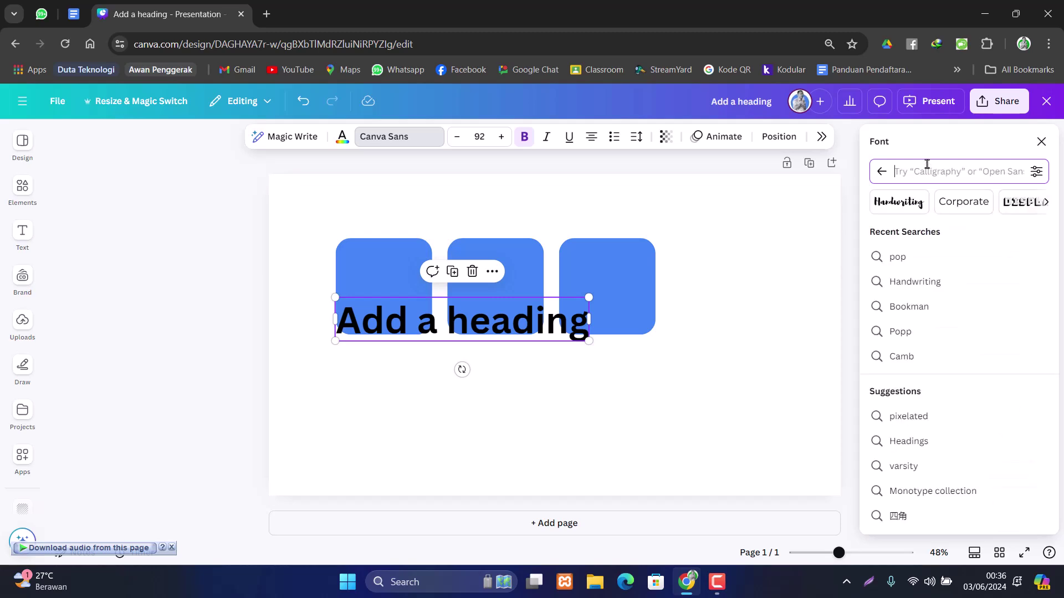
{"action": "key", "text": "Escape"}
- Search the fonts for "pop" and set the heading's font to Poppins
{"action": "left_click", "coordinate": [416, 143]}
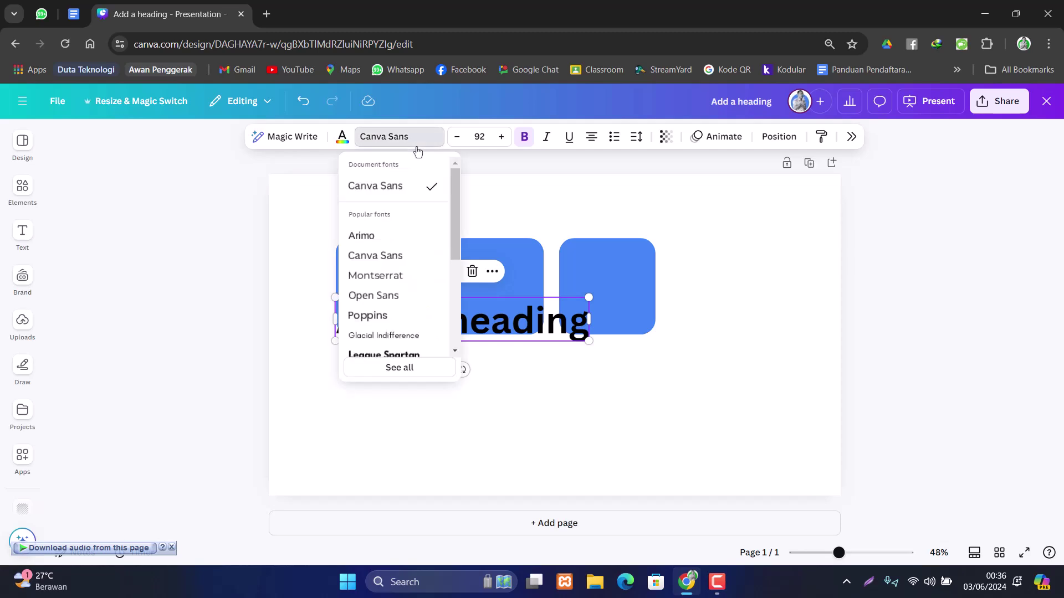
{"action": "left_click", "coordinate": [406, 368]}
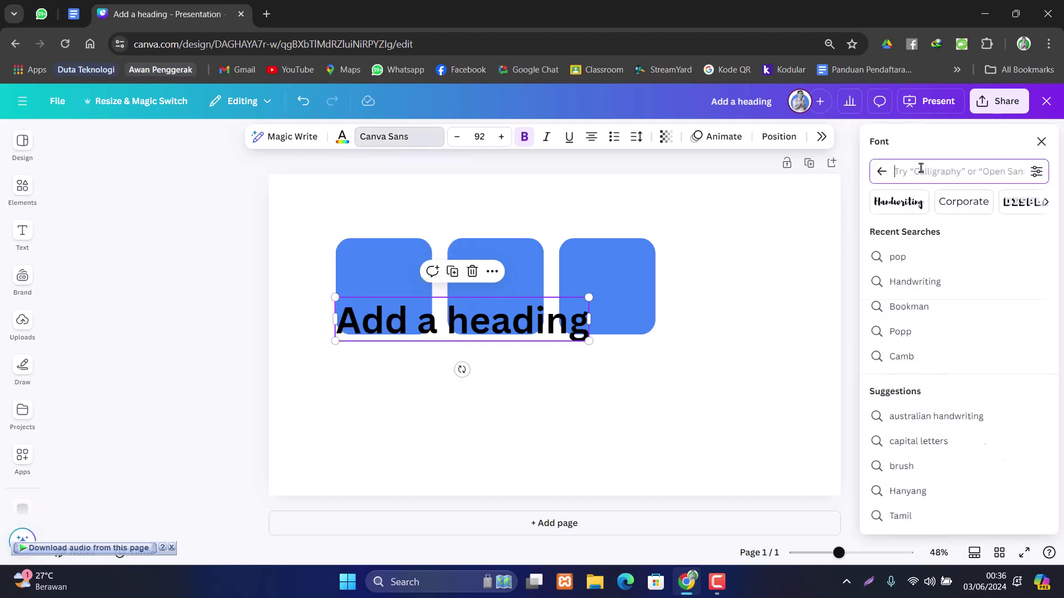
{"action": "type", "text": "pop"}
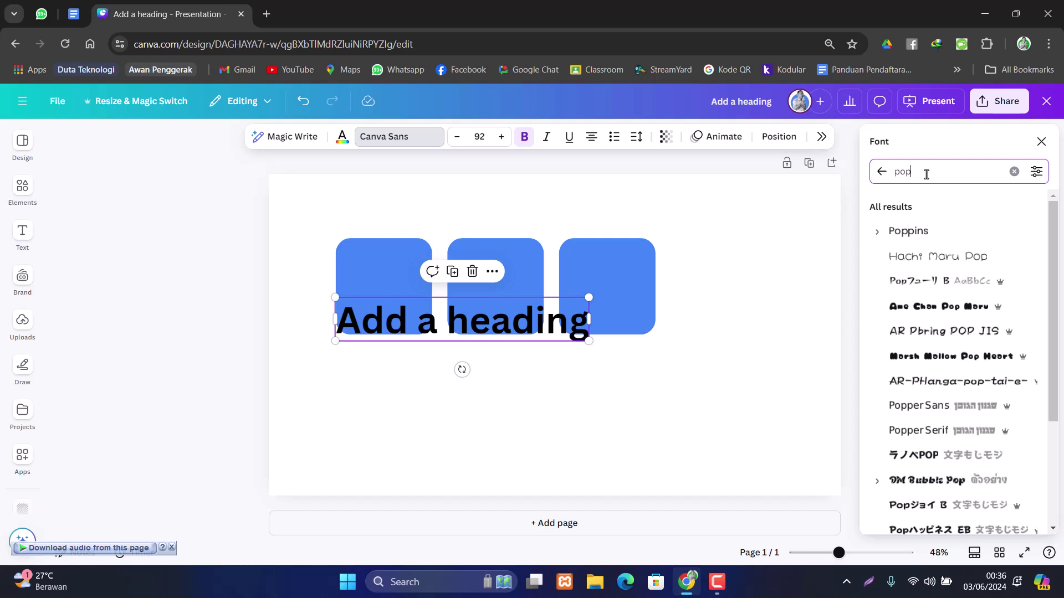
{"action": "left_click", "coordinate": [922, 230]}
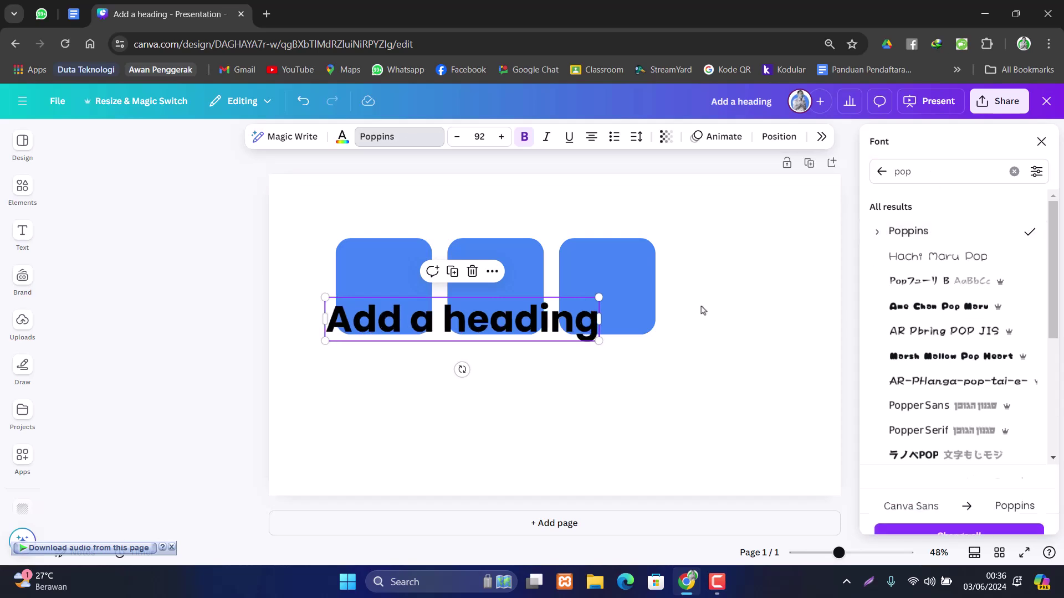
{"action": "left_click", "coordinate": [565, 381]}
- Shrink the heading to fit within the first square and place it near the square's lower edge
{"action": "left_click", "coordinate": [432, 328]}
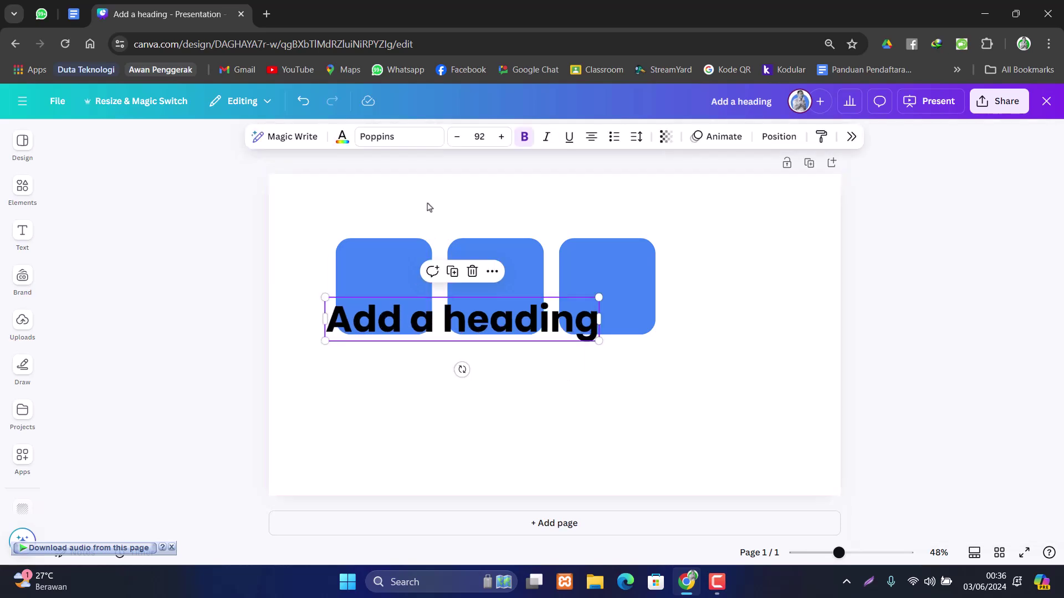
{"action": "left_click_drag", "start_coordinate": [370, 324], "coordinate": [392, 318]}
{"action": "left_click_drag", "start_coordinate": [622, 334], "coordinate": [394, 346]}
{"action": "left_click", "coordinate": [435, 354]}
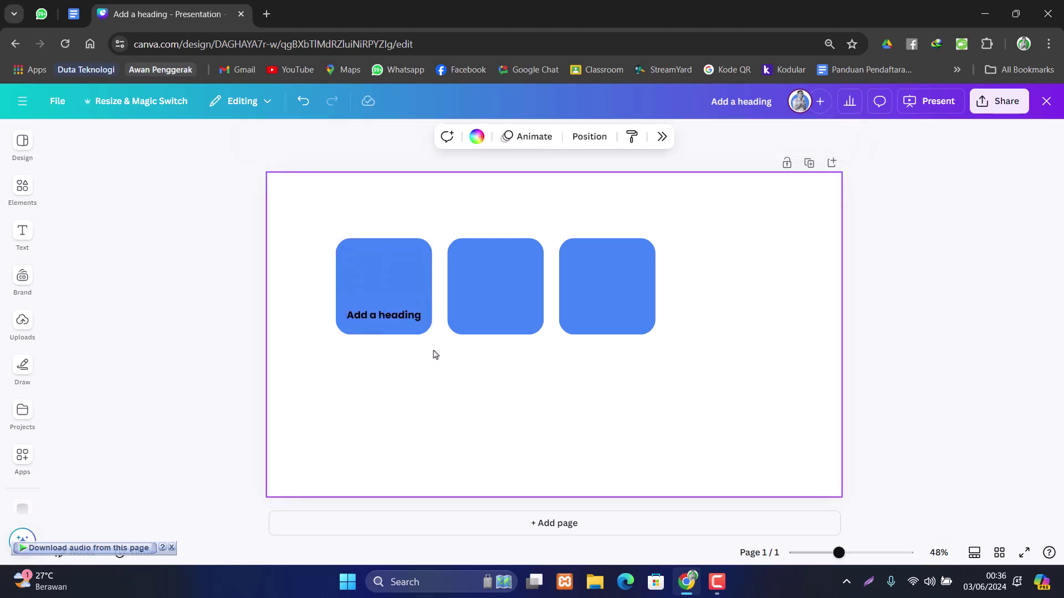
- Set the heading's font size to 28 and replace its text with "Pendahuluan", centred in the first square
{"action": "left_click", "coordinate": [416, 314]}
{"action": "left_click", "coordinate": [486, 146]}
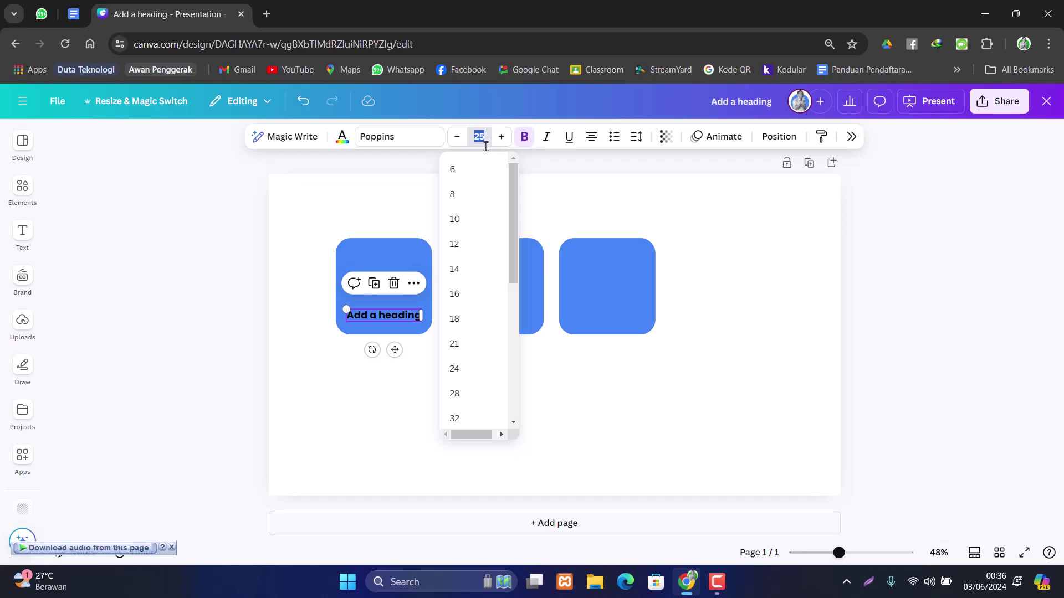
{"action": "left_click", "coordinate": [387, 417]}
{"action": "double_click", "coordinate": [397, 322]}
{"action": "type", "text": "Pend"}
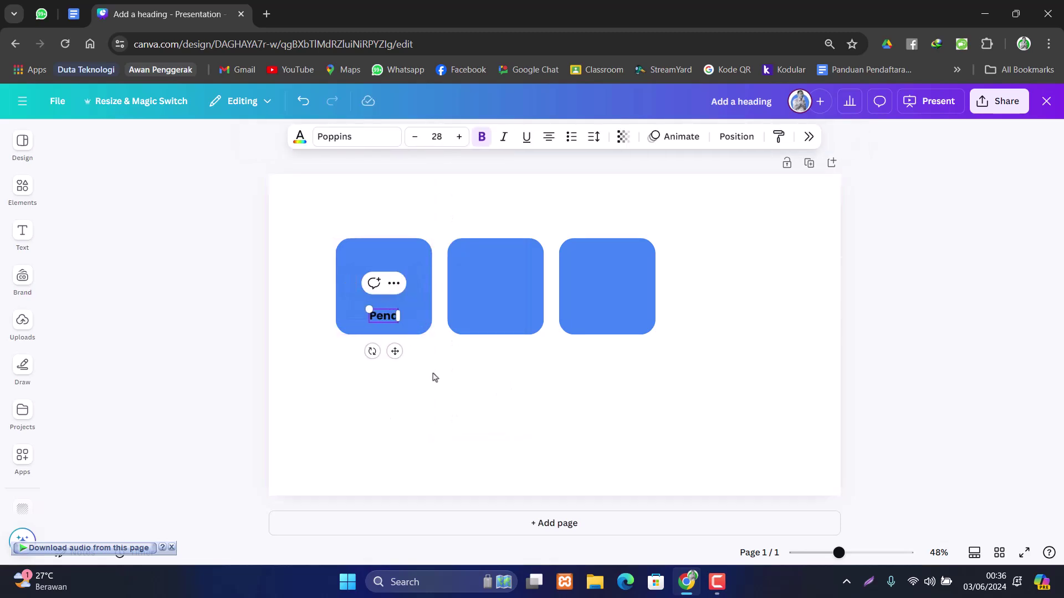
{"action": "type", "text": "ahuluan"}
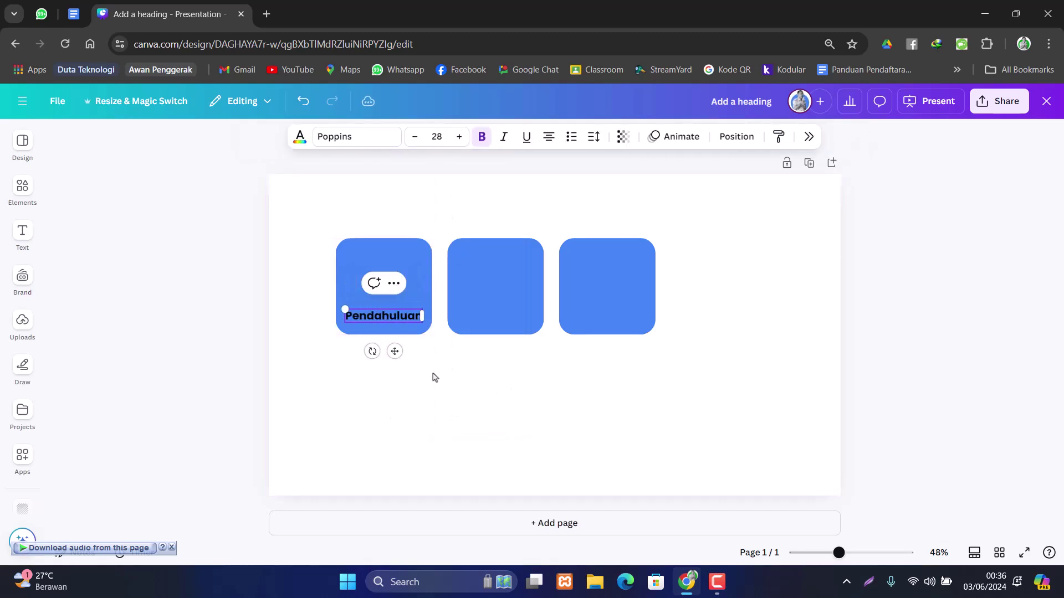
{"action": "left_click", "coordinate": [434, 377]}
{"action": "left_click_drag", "start_coordinate": [388, 315], "coordinate": [394, 315]}
- Set the corner rounding of the square behind "Pendahuluan" to 25
{"action": "left_click", "coordinate": [408, 247]}
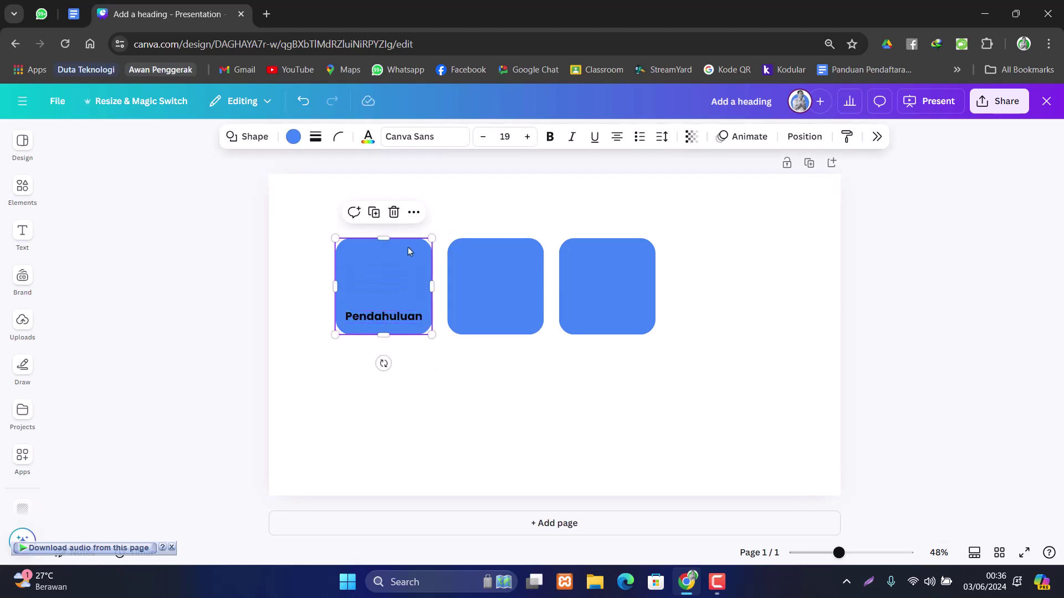
{"action": "left_click", "coordinate": [338, 136]}
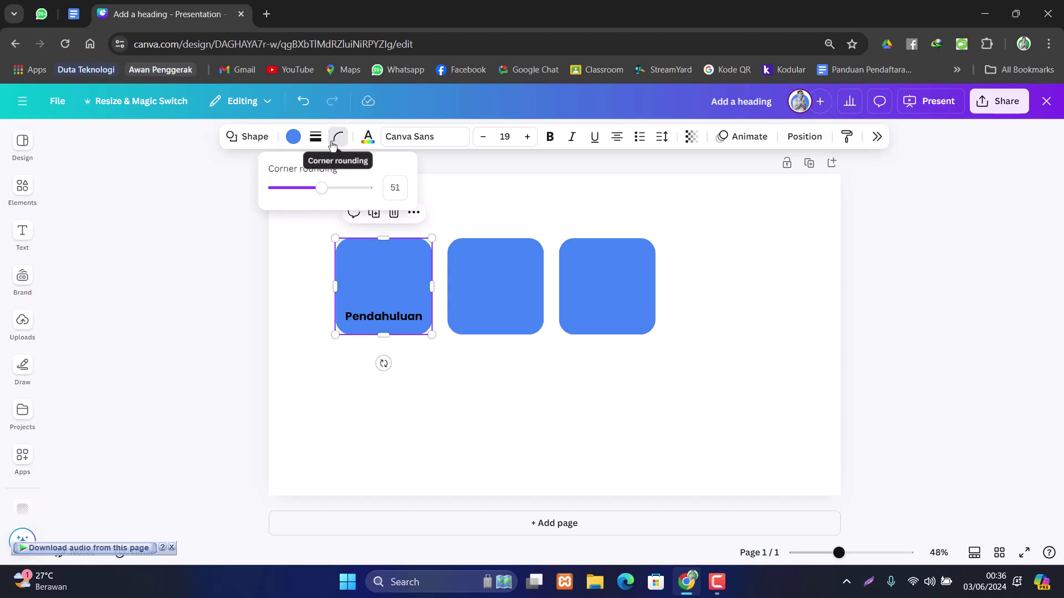
{"action": "left_click_drag", "start_coordinate": [323, 189], "coordinate": [295, 191]}
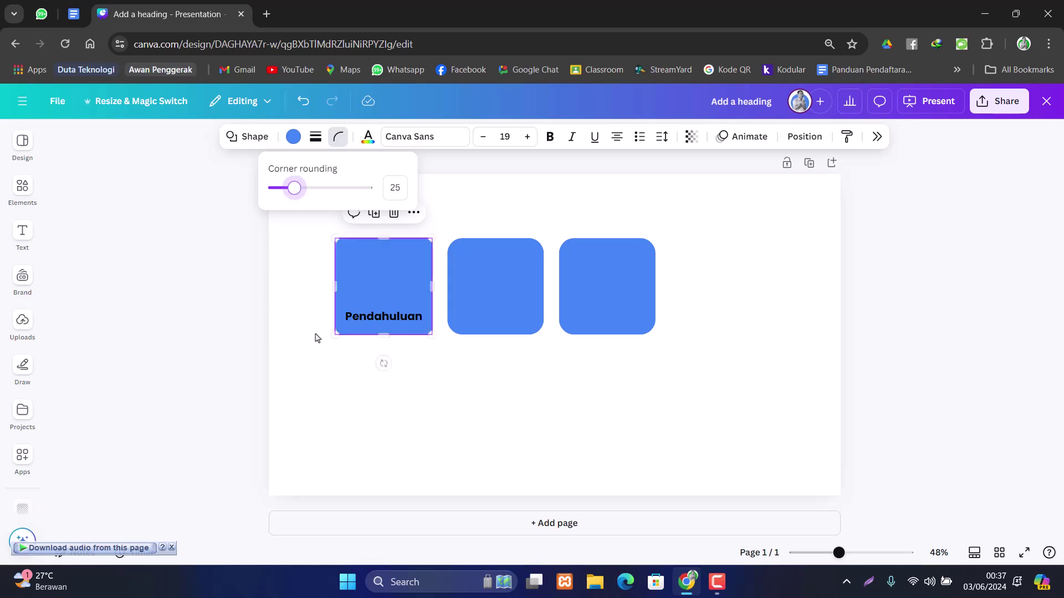
{"action": "left_click", "coordinate": [384, 380]}
- Delete the two blank blue squares beside the "Pendahuluan" tile
{"action": "left_click_drag", "start_coordinate": [491, 207], "coordinate": [629, 340]}
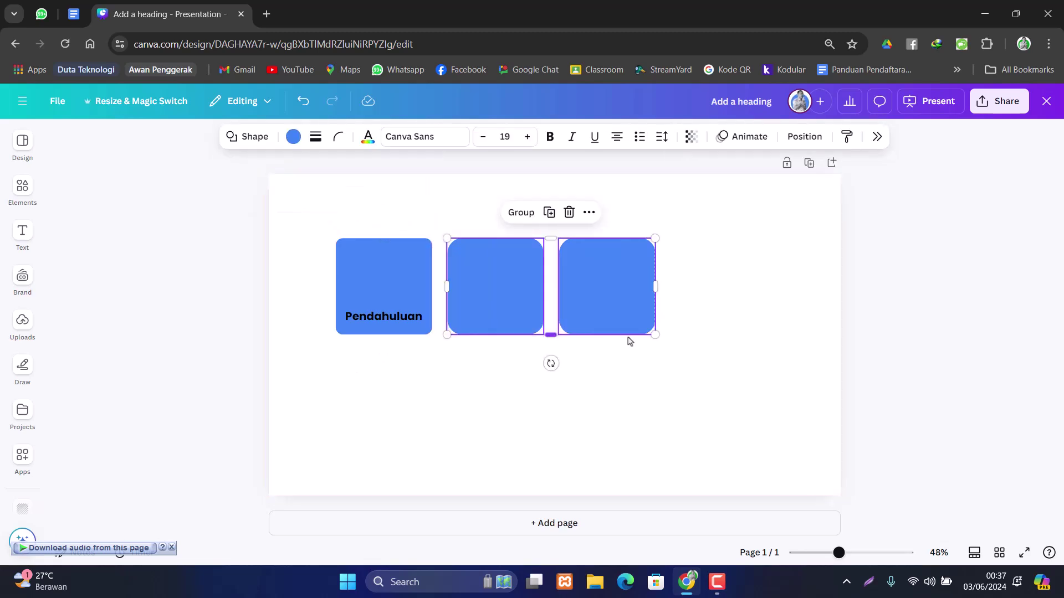
{"action": "key", "text": "Delete"}
{"action": "left_click", "coordinate": [537, 365]}
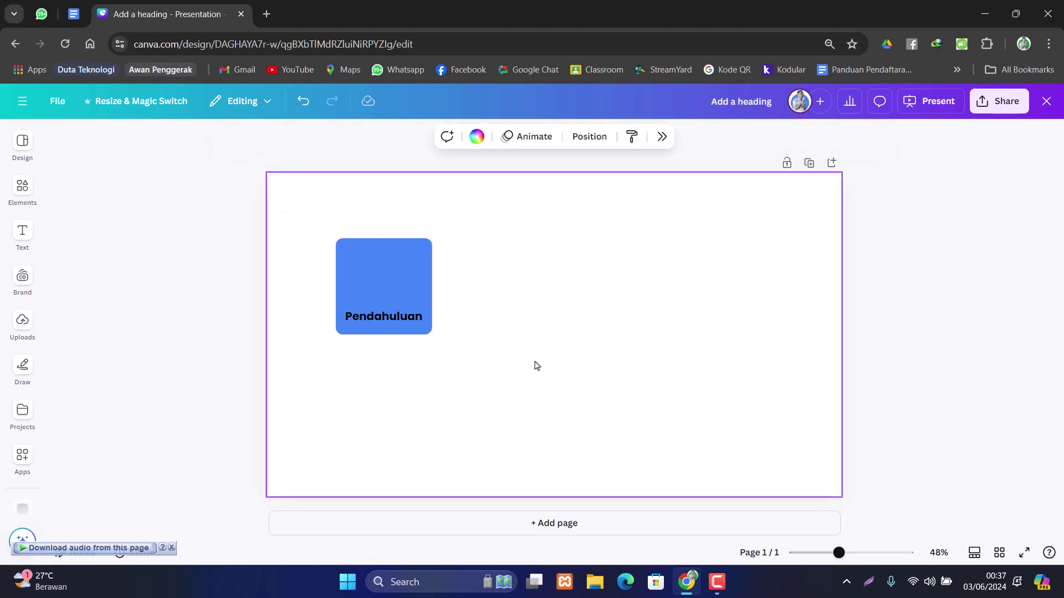
- Move the "Pendahuluan" label slightly up inside its square, keeping it horizontally centred
{"action": "left_click", "coordinate": [405, 323]}
{"action": "left_click", "coordinate": [518, 326]}
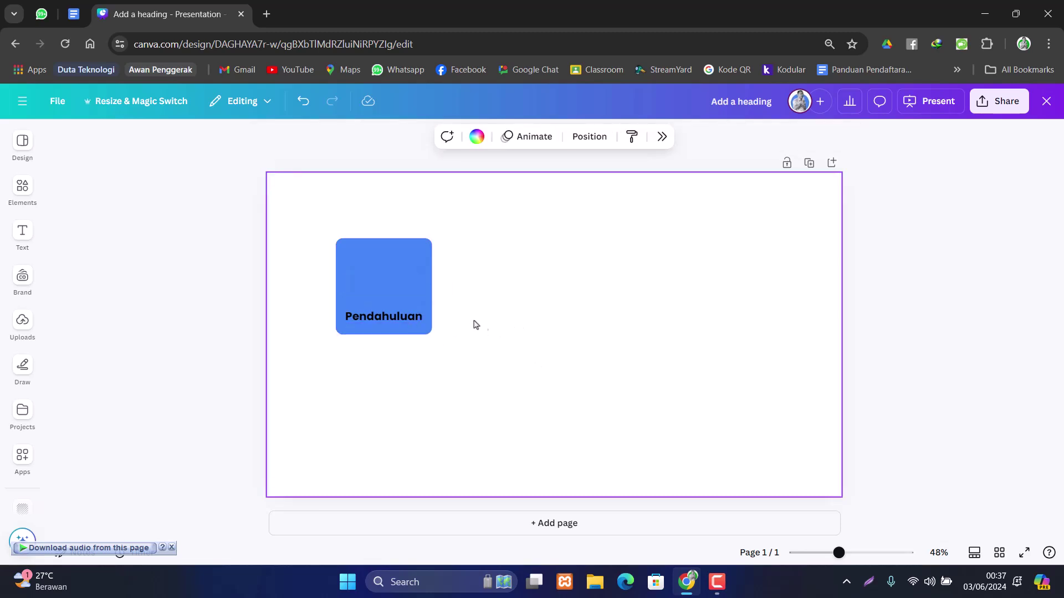
{"action": "left_click", "coordinate": [412, 319]}
{"action": "left_click_drag", "start_coordinate": [395, 352], "coordinate": [391, 347]}
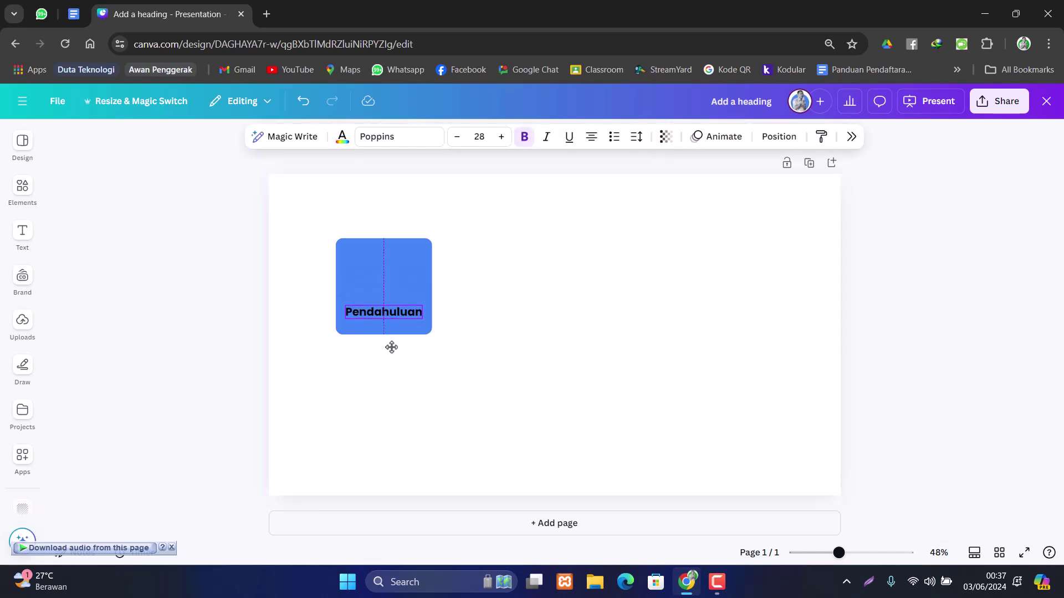
{"action": "left_click", "coordinate": [517, 306]}
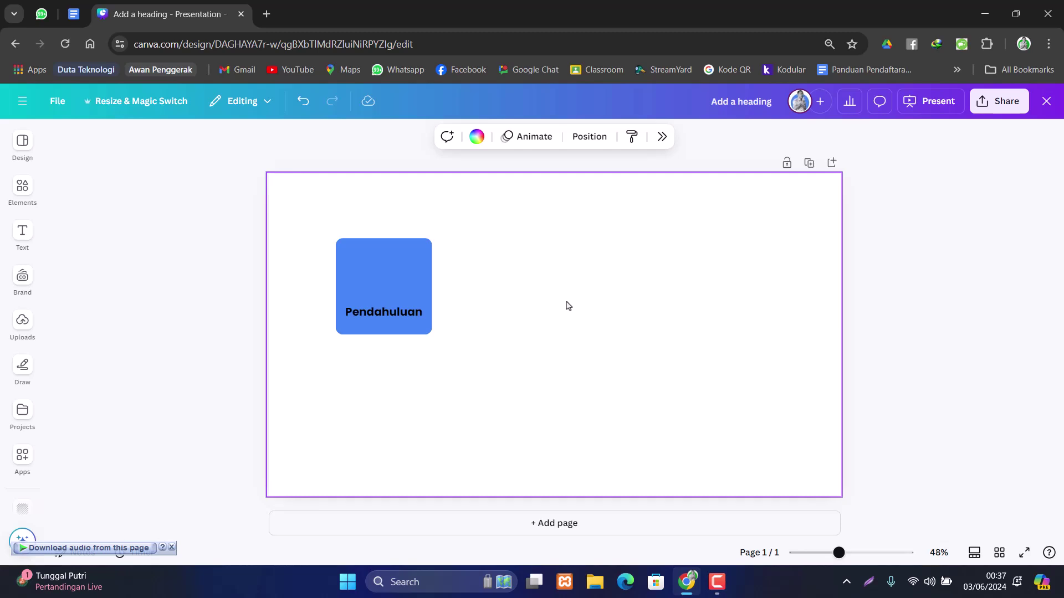
{"action": "left_click_drag", "start_coordinate": [470, 296], "coordinate": [360, 320]}
{"action": "left_click", "coordinate": [559, 358]}
- Search the elements for "book" and list all matching graphics
{"action": "left_click", "coordinate": [22, 187]}
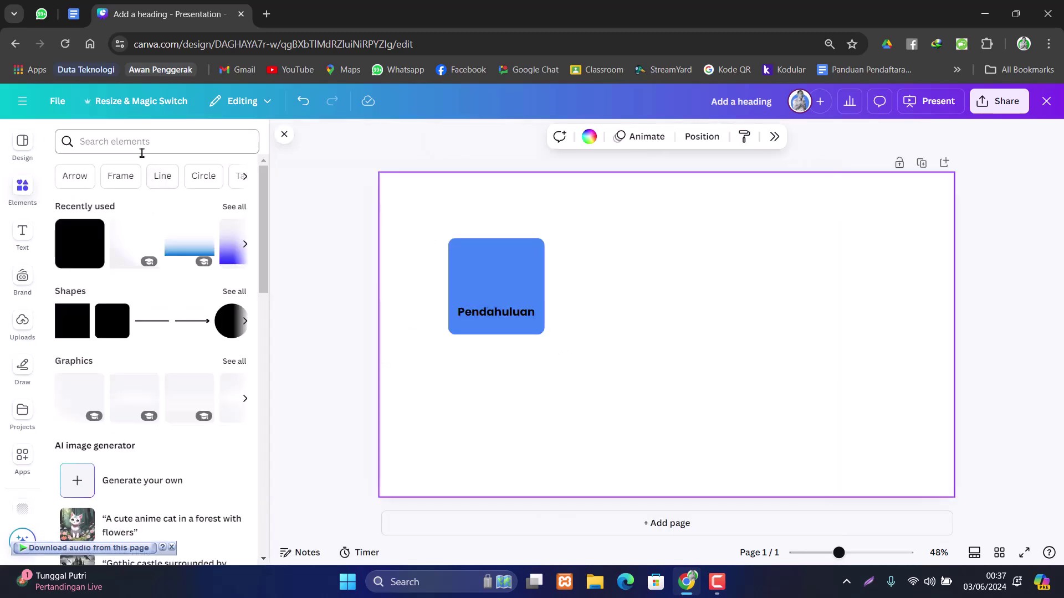
{"action": "left_click", "coordinate": [134, 141]}
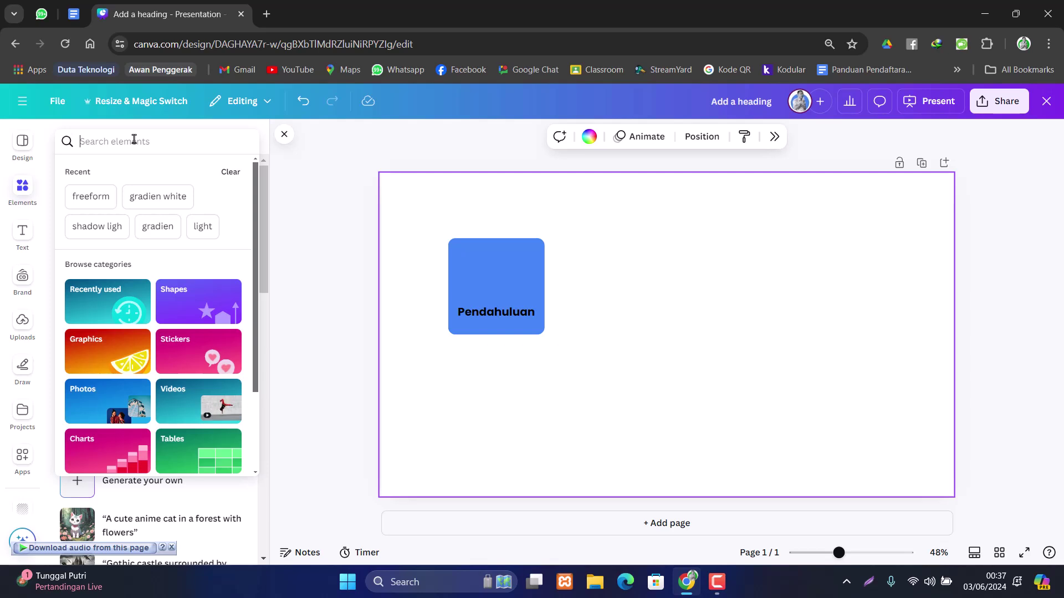
{"action": "type", "text": "pe"}
{"action": "key", "text": "BackSpace"}
{"action": "key", "text": "BackSpace"}
{"action": "type", "text": "book"}
{"action": "key", "text": "Return"}
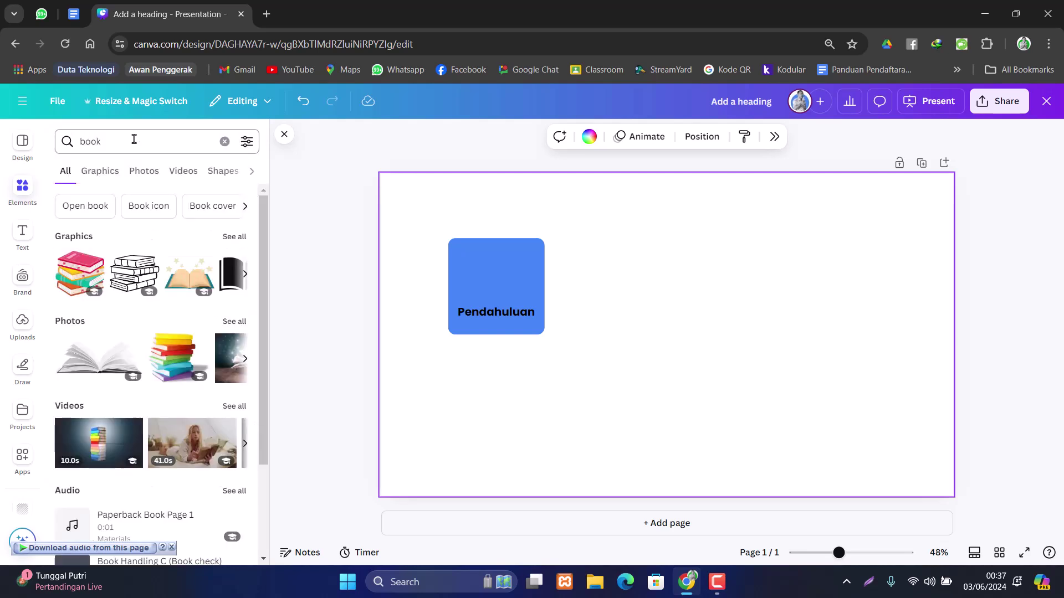
{"action": "left_click", "coordinate": [229, 237]}
{"action": "mouse_move", "coordinate": [264, 242]}
{"action": "left_mouse_down"}
{"action": "mouse_move", "coordinate": [260, 351]}
{"action": "mouse_move", "coordinate": [258, 228]}
{"action": "left_mouse_up"}
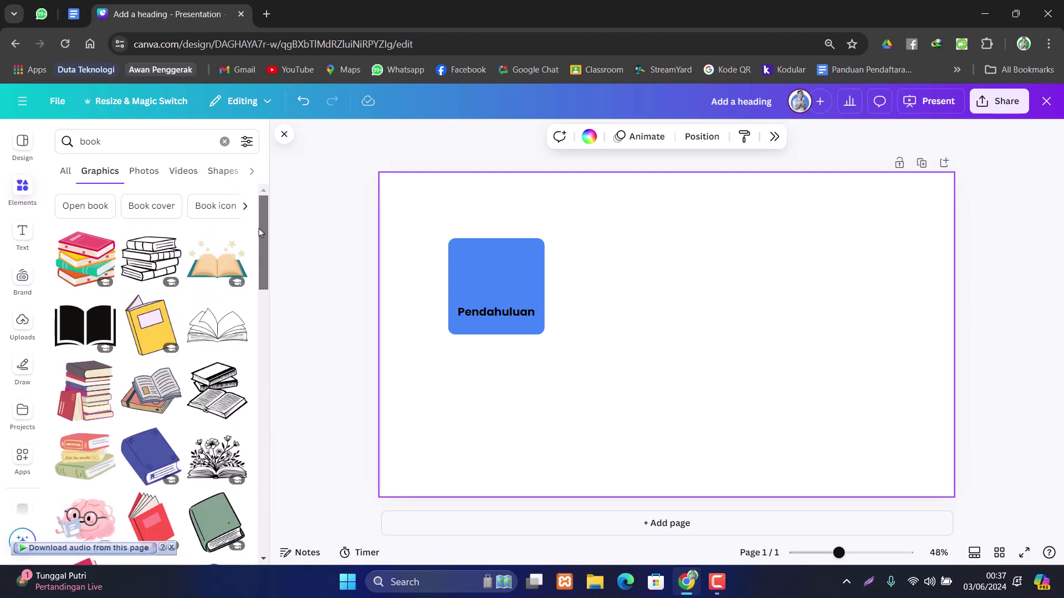
- Refine the graphics search to "book icon" and place the icon of a person reading, centred above the "Pendahuluan" label
{"action": "left_click", "coordinate": [125, 147]}
{"action": "type", "text": "icon"}
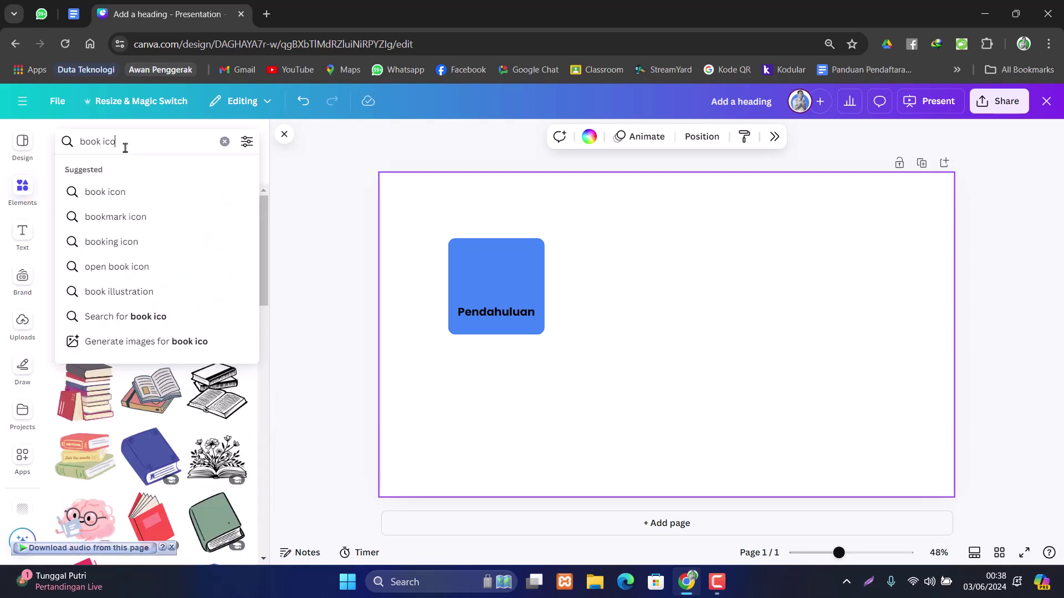
{"action": "key", "text": "Return"}
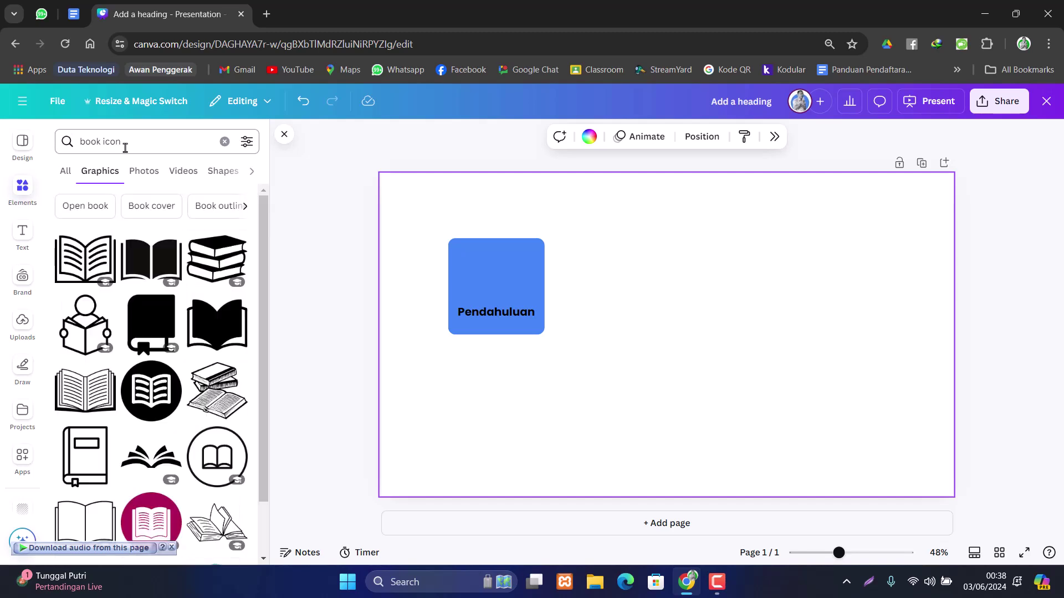
{"action": "scroll", "coordinate": [265, 287], "scroll_direction": "down", "scroll_amount": 1}
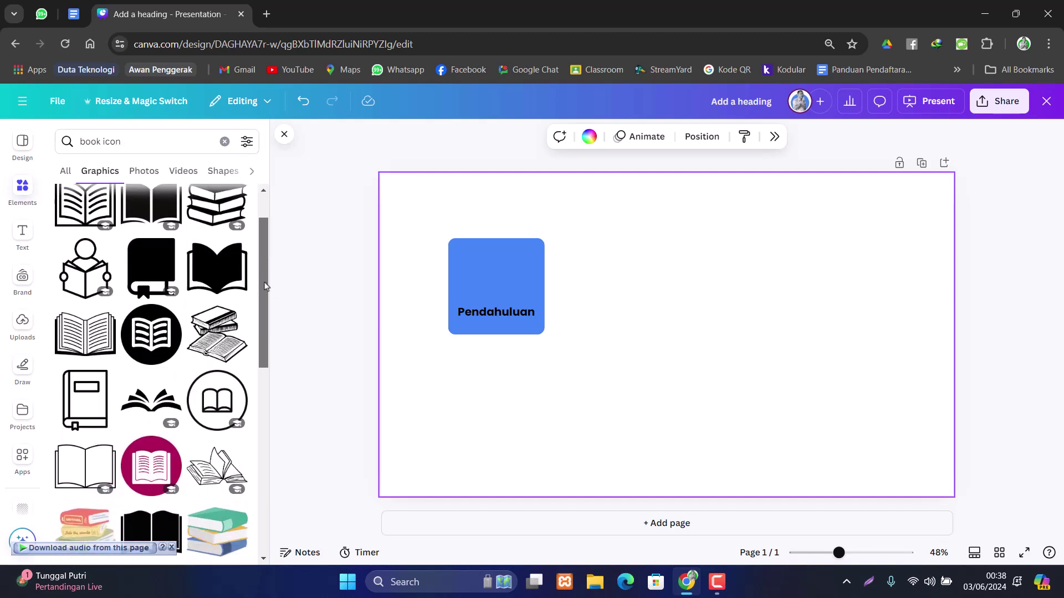
{"action": "scroll", "coordinate": [264, 287], "scroll_direction": "up", "scroll_amount": 1}
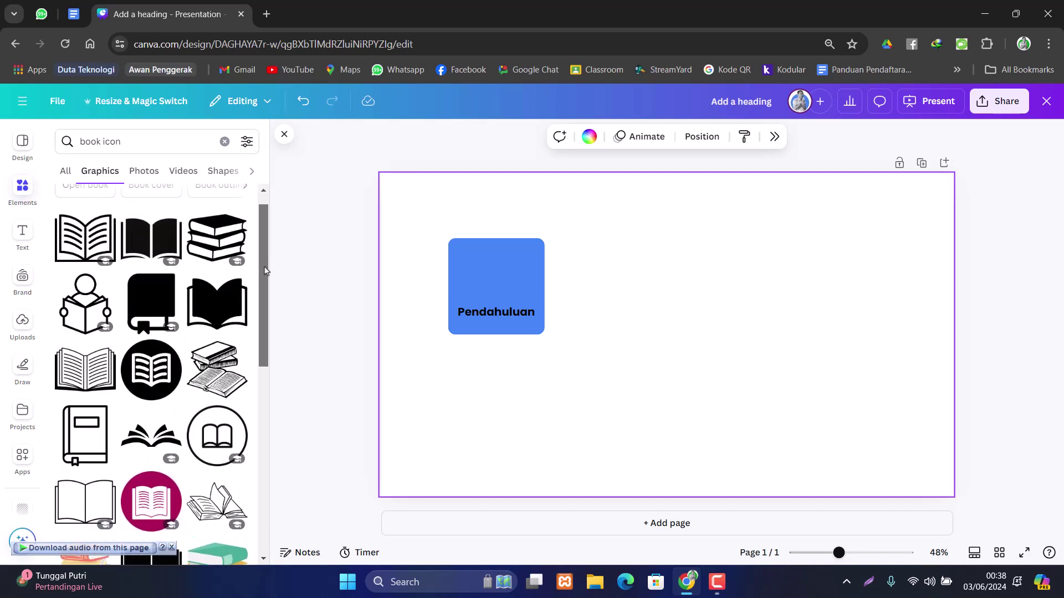
{"action": "left_click", "coordinate": [84, 320]}
{"action": "left_click_drag", "start_coordinate": [720, 394], "coordinate": [497, 282]}
{"action": "left_click", "coordinate": [651, 314]}
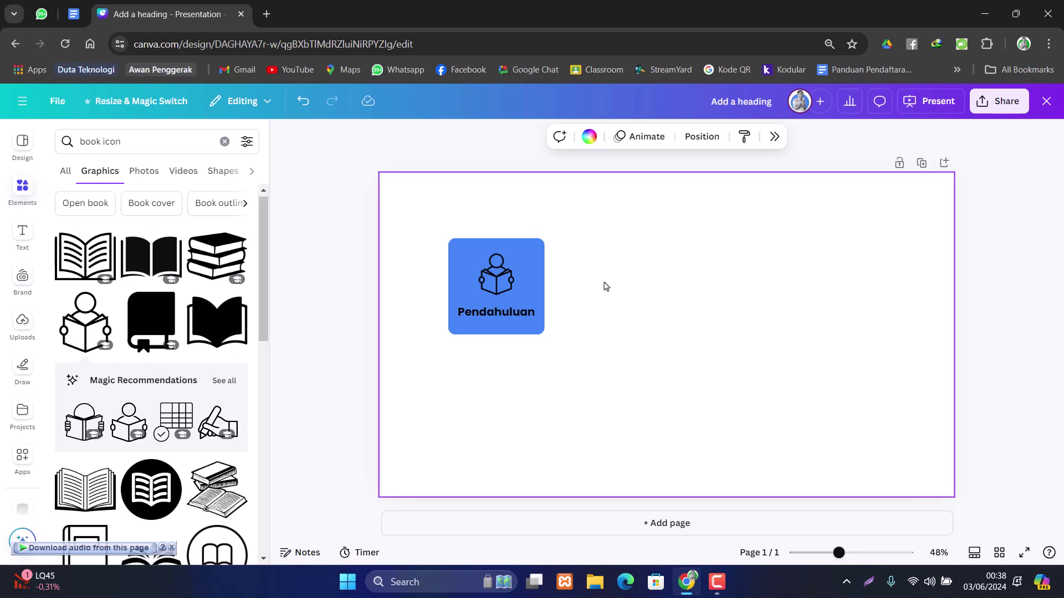
- Set the fill of the square behind "Pendahuluan" to a light blue of about #C5DBFF
{"action": "left_click", "coordinate": [538, 264]}
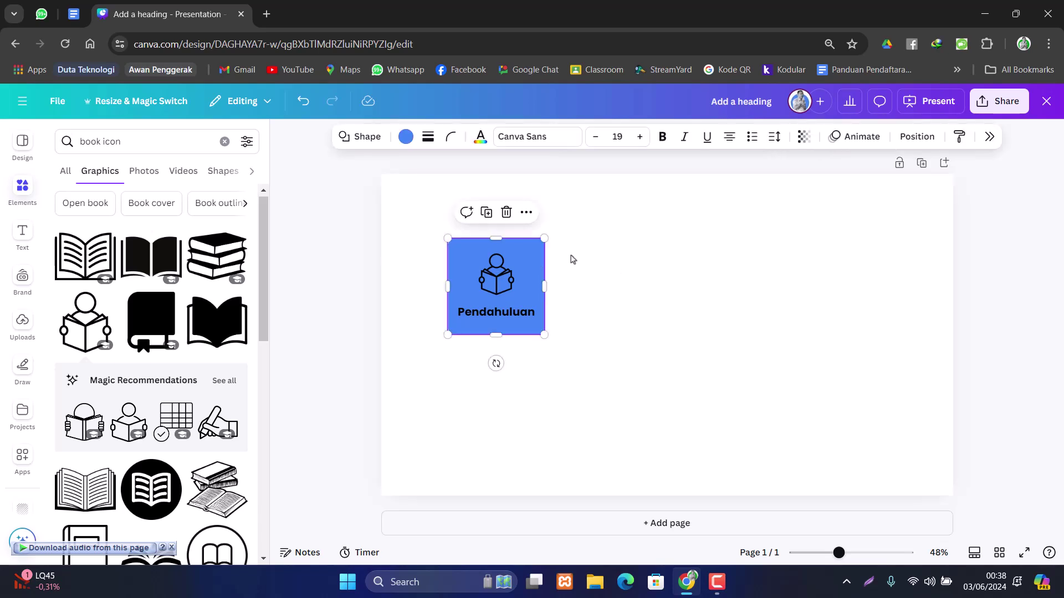
{"action": "left_click", "coordinate": [406, 139]}
{"action": "left_click", "coordinate": [350, 187]}
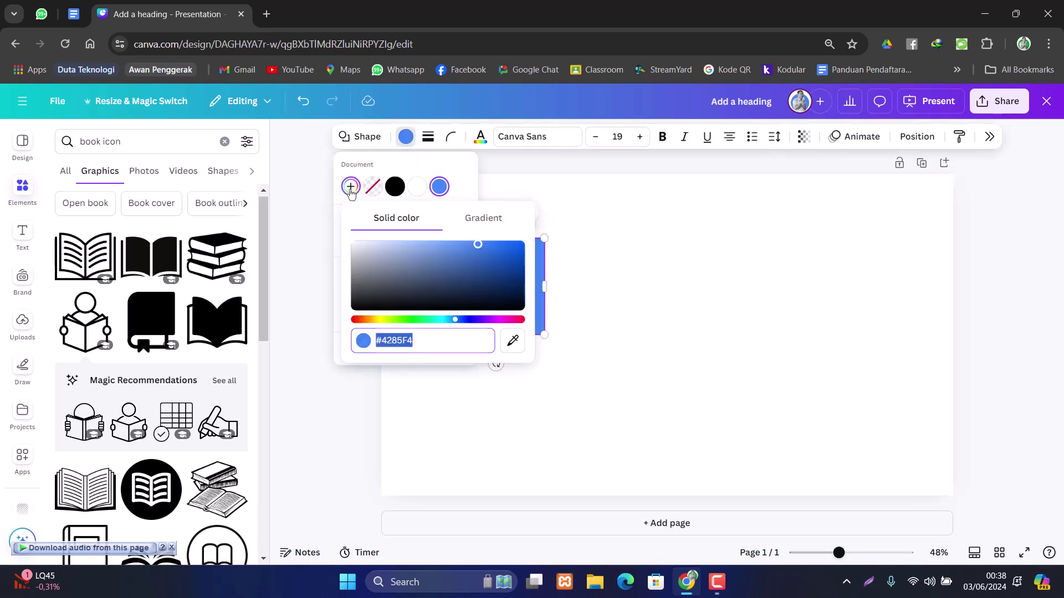
{"action": "left_click_drag", "start_coordinate": [477, 244], "coordinate": [388, 234]}
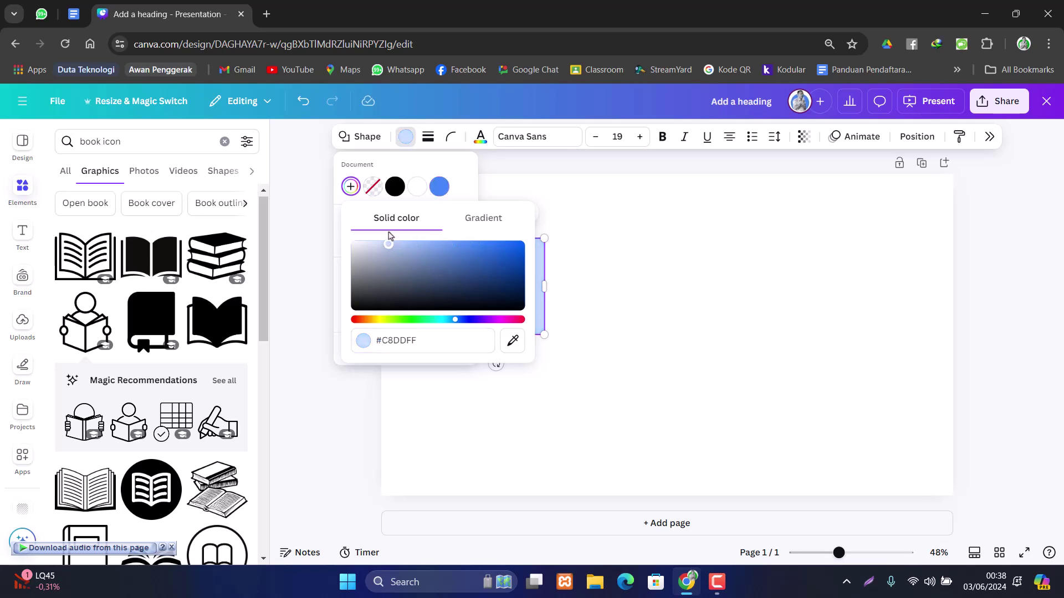
{"action": "left_click", "coordinate": [667, 267]}
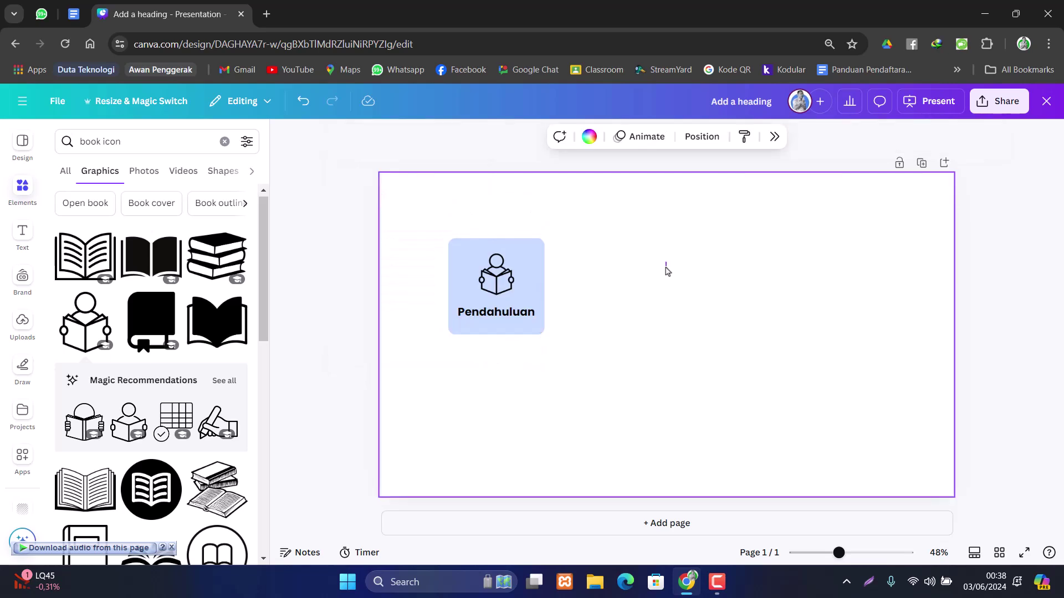
- Recolour the reading icon with the dark blue from the default colours
{"action": "left_click", "coordinate": [479, 284]}
{"action": "left_click", "coordinate": [536, 138]}
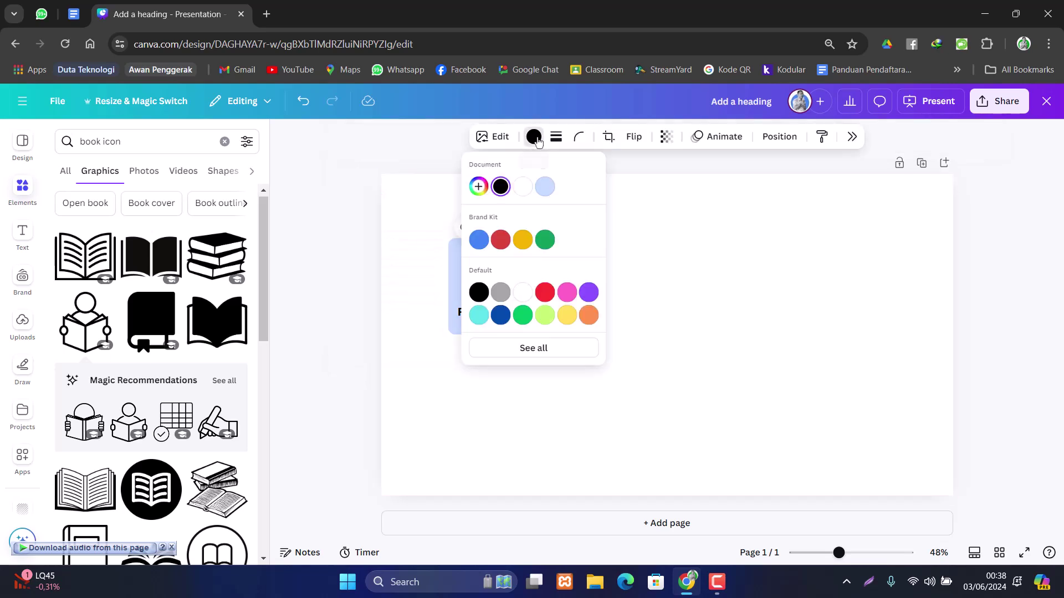
{"action": "left_click", "coordinate": [500, 315]}
{"action": "left_click", "coordinate": [684, 293]}
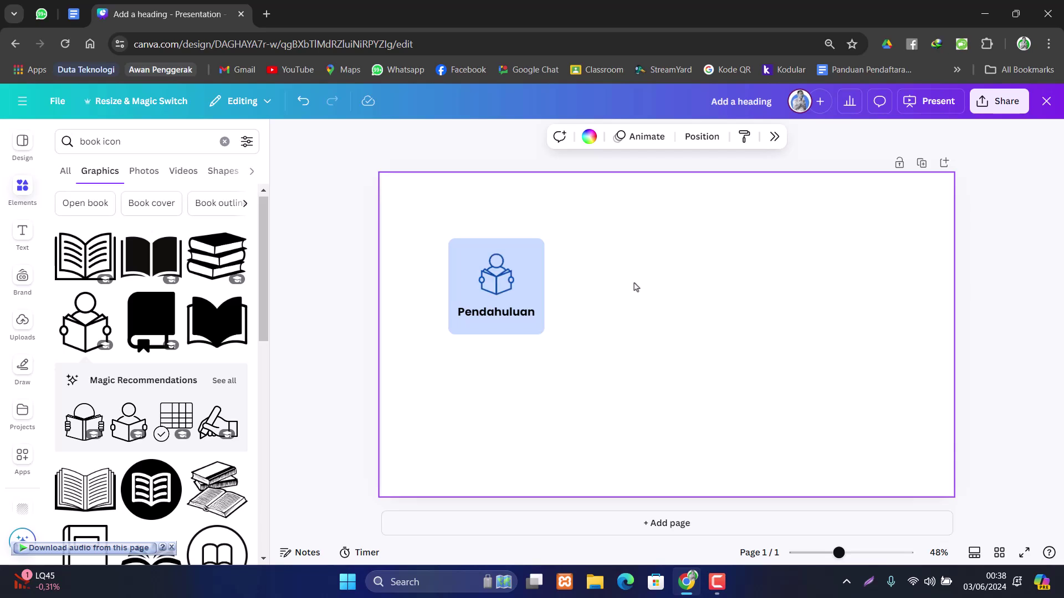
- Recolour the reading icon with the Brand Kit blue
{"action": "left_click", "coordinate": [496, 278]}
{"action": "left_click", "coordinate": [533, 137]}
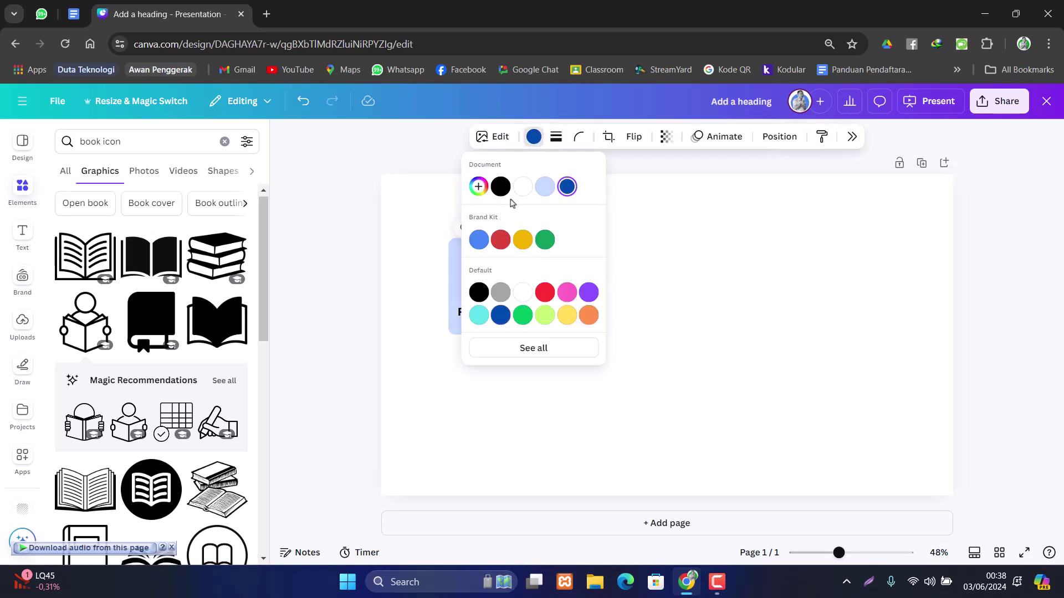
{"action": "left_click", "coordinate": [478, 240]}
{"action": "left_click", "coordinate": [667, 244]}
- Set the text colour of the "Pendahuluan" label to the Brand Kit blue
{"action": "double_click", "coordinate": [501, 315]}
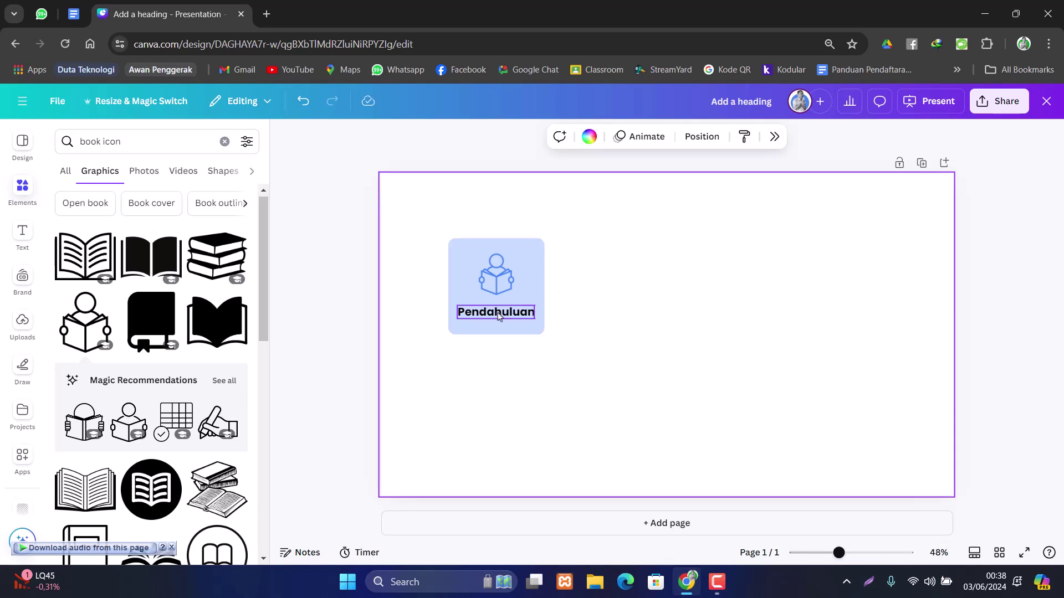
{"action": "left_click", "coordinate": [455, 137]}
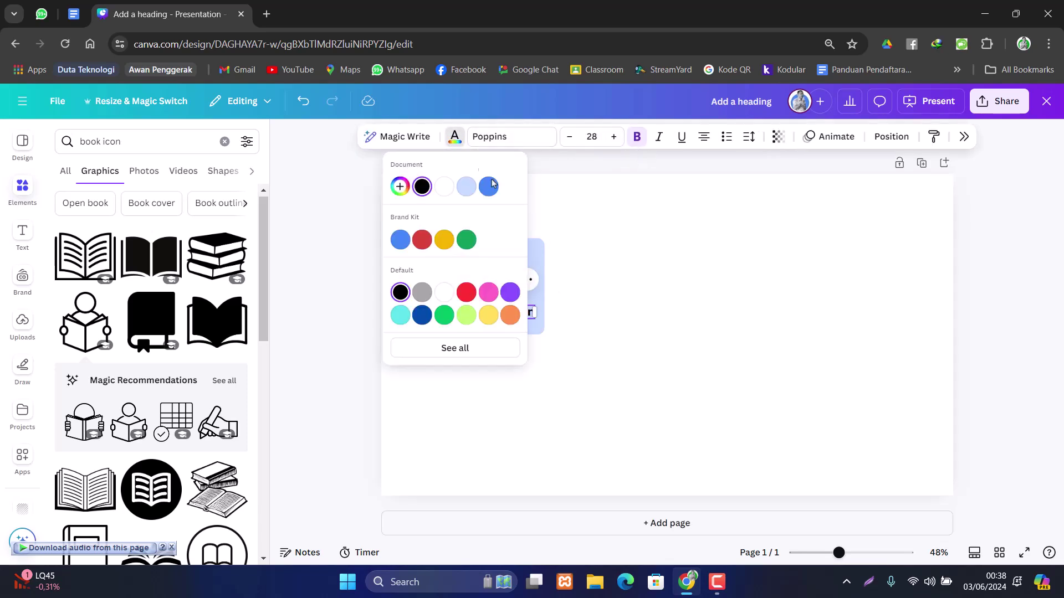
{"action": "left_click", "coordinate": [400, 239]}
{"action": "left_click", "coordinate": [626, 265]}
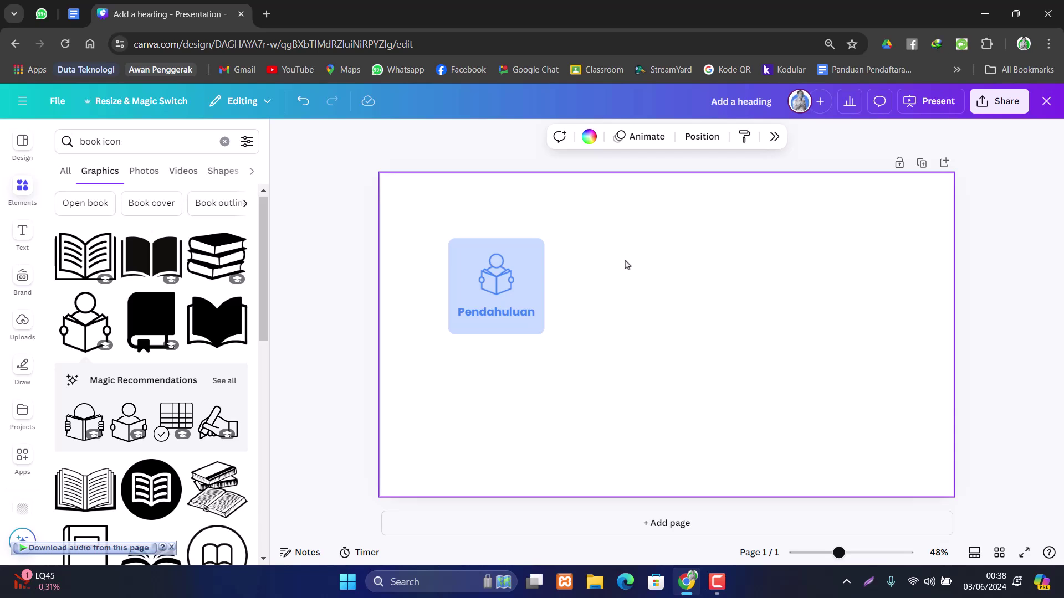
- Set the fill of the square behind "Pendahuluan" to a very pale blue of about #D7E5FD
{"action": "left_click", "coordinate": [527, 258]}
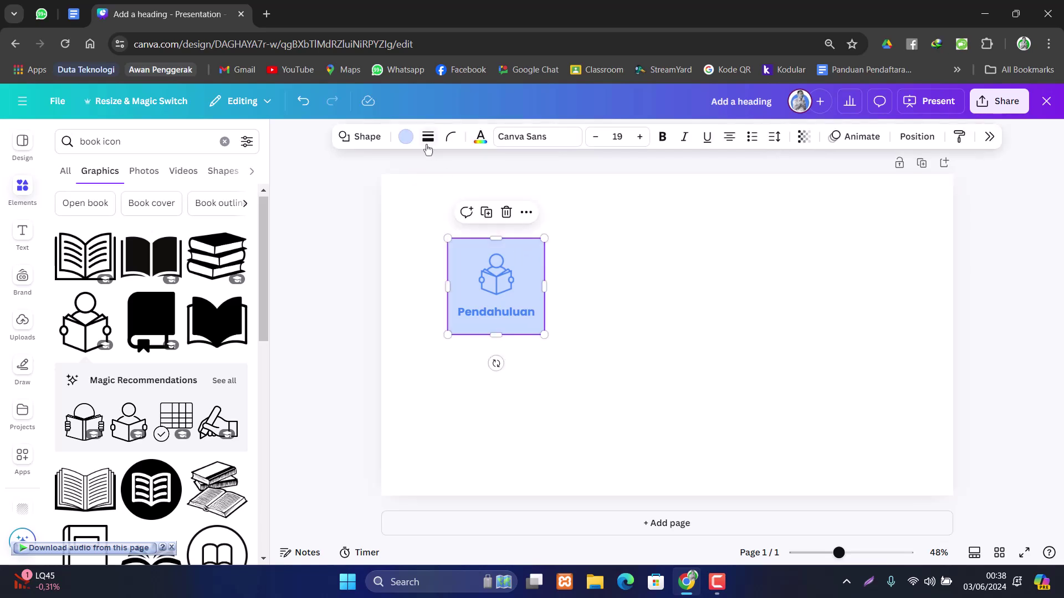
{"action": "left_click", "coordinate": [406, 137]}
{"action": "left_click", "coordinate": [350, 186]}
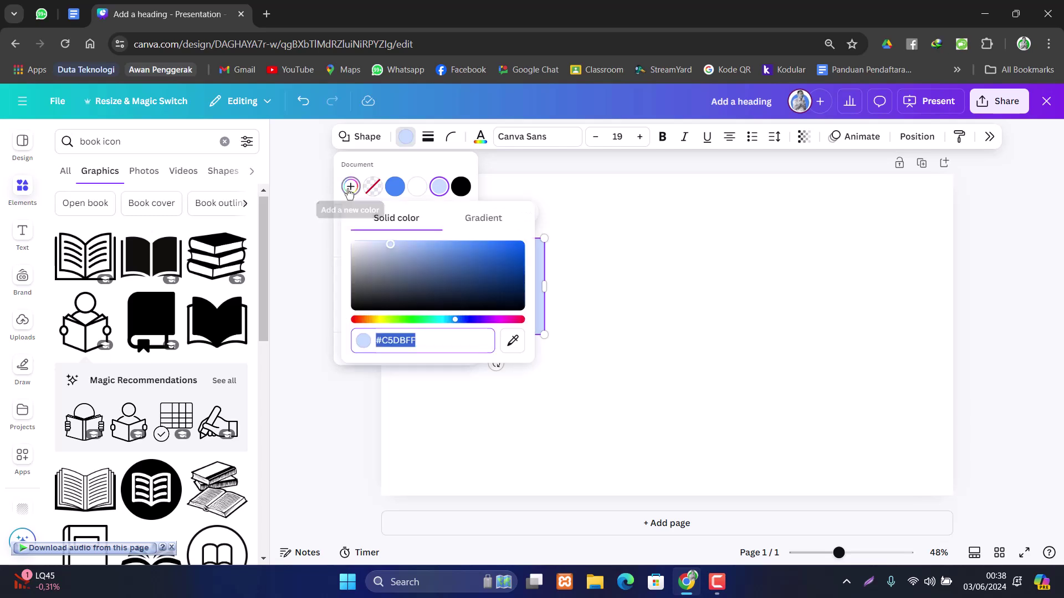
{"action": "left_click_drag", "start_coordinate": [380, 247], "coordinate": [377, 245]}
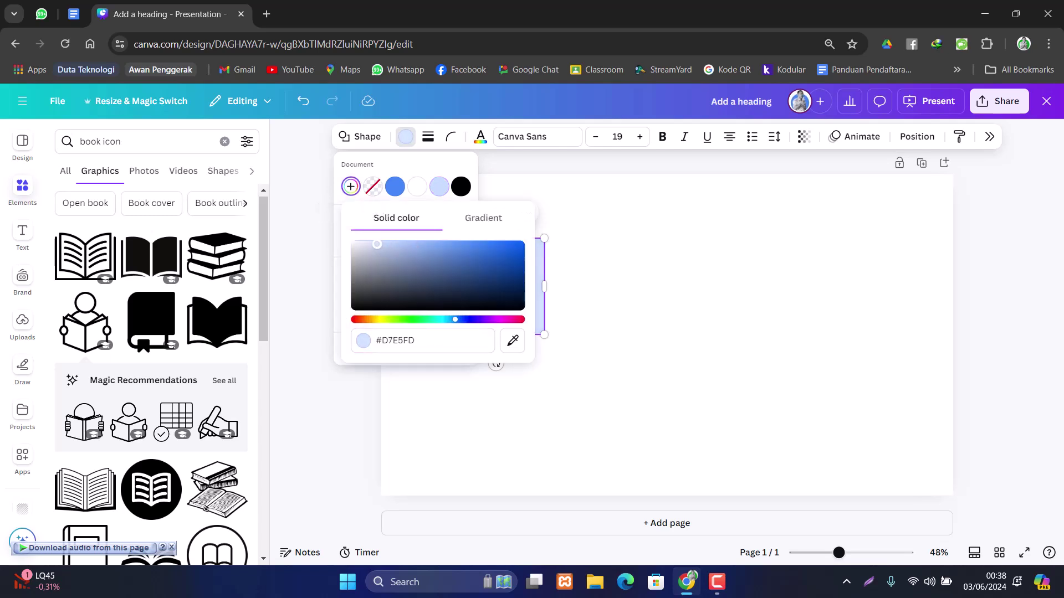
{"action": "left_click", "coordinate": [639, 255]}
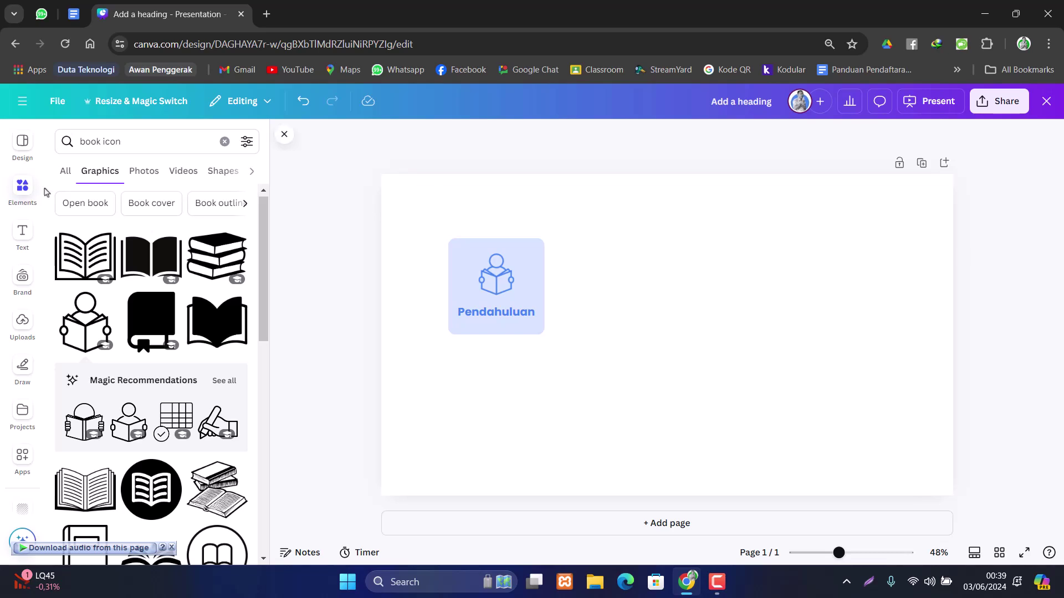
- Add a circle shape, shrink it to slightly larger than the reading icon, and centre it over the icon
{"action": "left_click", "coordinate": [22, 186]}
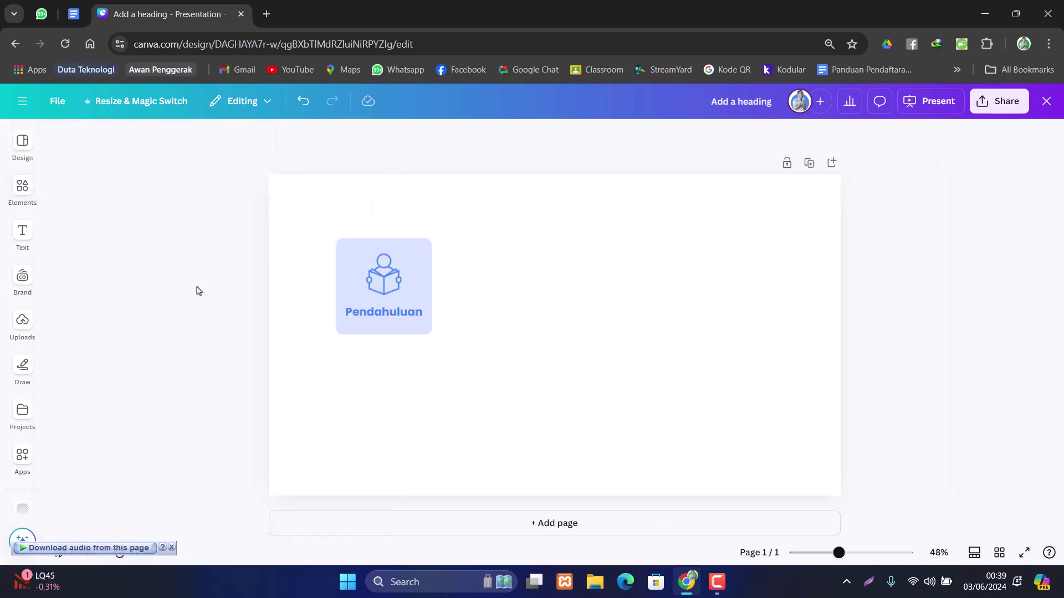
{"action": "left_click", "coordinate": [22, 186]}
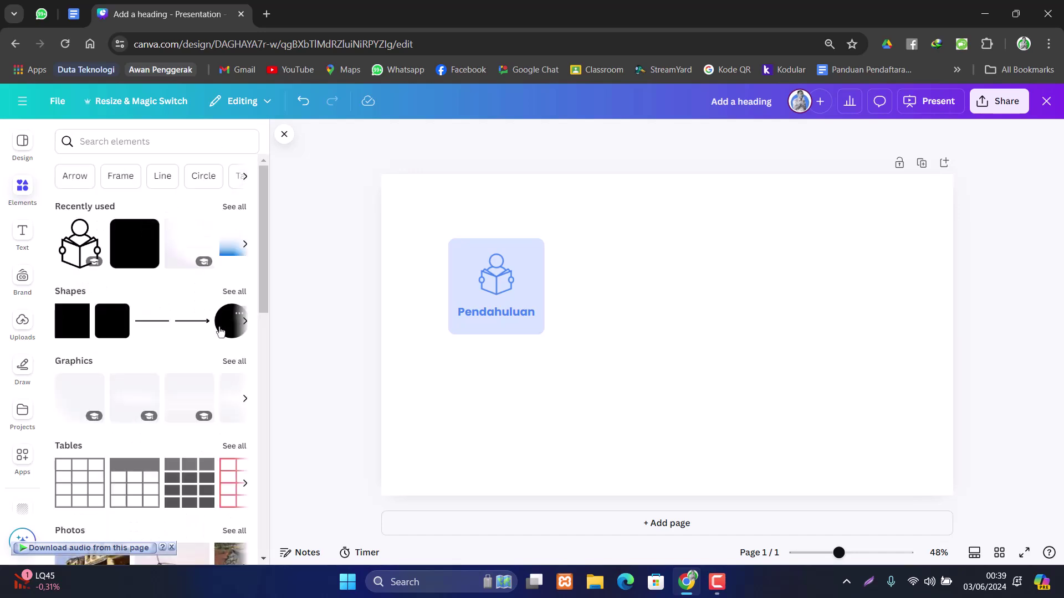
{"action": "key", "text": "c"}
{"action": "left_click", "coordinate": [738, 356]}
{"action": "left_click_drag", "start_coordinate": [630, 308], "coordinate": [544, 256]}
{"action": "left_click_drag", "start_coordinate": [632, 328], "coordinate": [504, 277]}
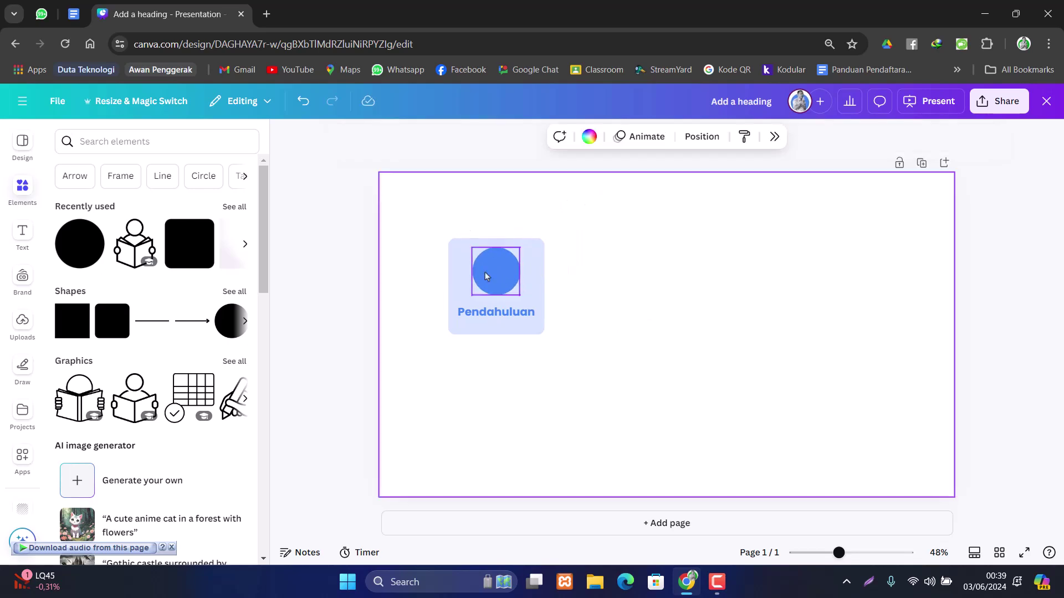
- Send the circle backward so that it lies behind the reading icon
{"action": "right_click", "coordinate": [486, 271]}
{"action": "mouse_move", "coordinate": [581, 356]}
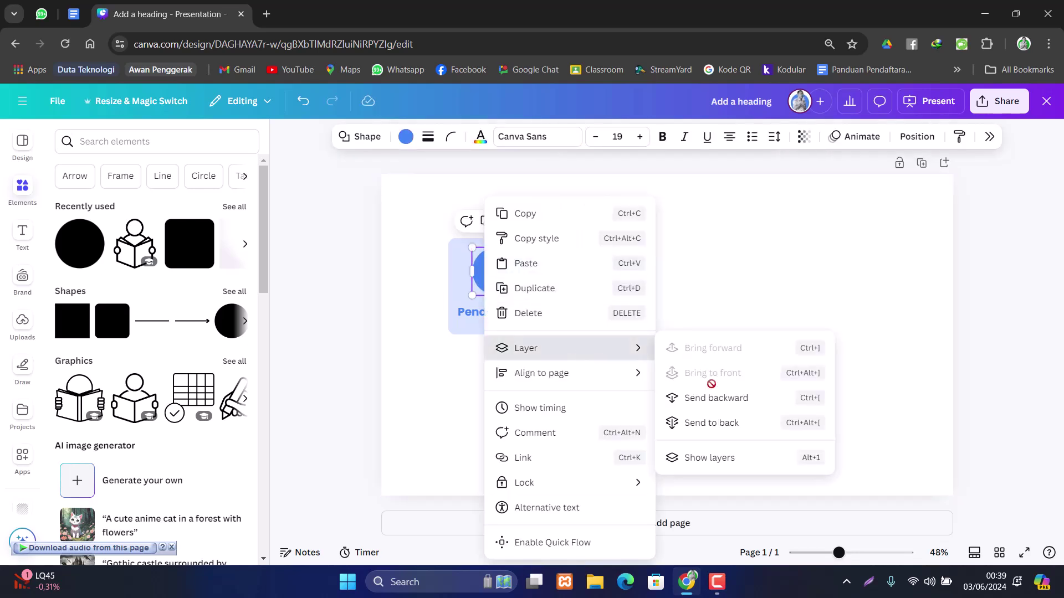
{"action": "left_click", "coordinate": [719, 397]}
{"action": "left_click", "coordinate": [499, 279]}
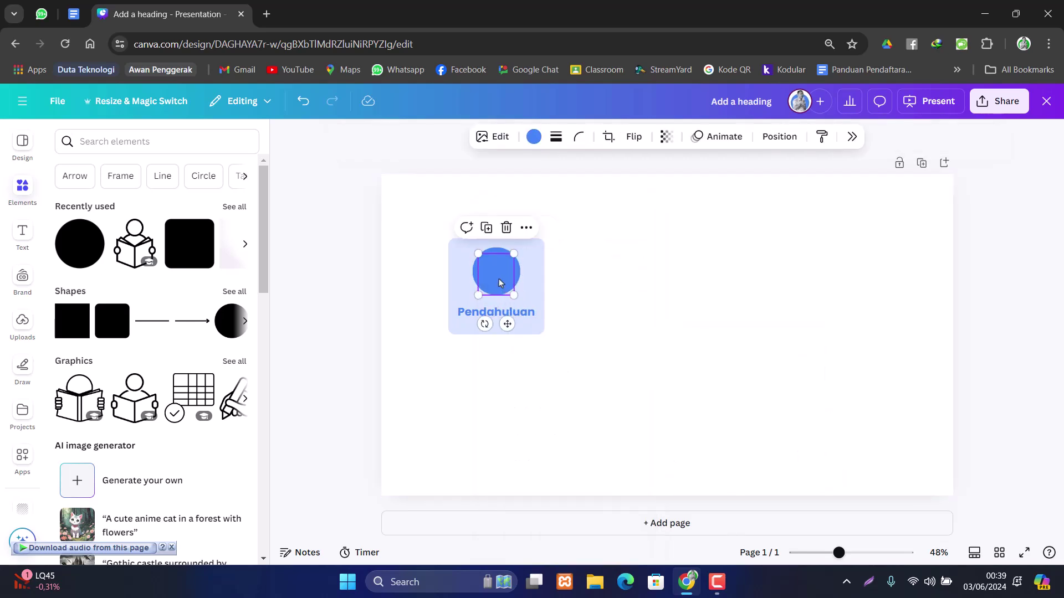
- Change the circle's fill to a custom light blue, slightly darker than the tile behind it
{"action": "left_click", "coordinate": [471, 270]}
{"action": "left_click", "coordinate": [406, 138]}
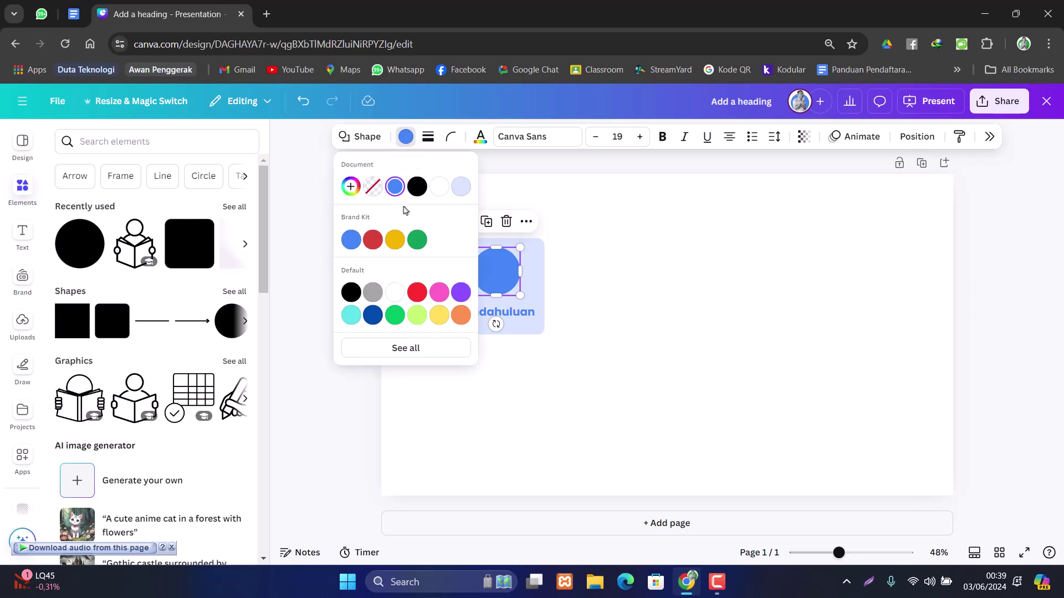
{"action": "left_click", "coordinate": [350, 186]}
{"action": "left_click_drag", "start_coordinate": [474, 244], "coordinate": [392, 244]}
{"action": "left_click", "coordinate": [636, 260]}
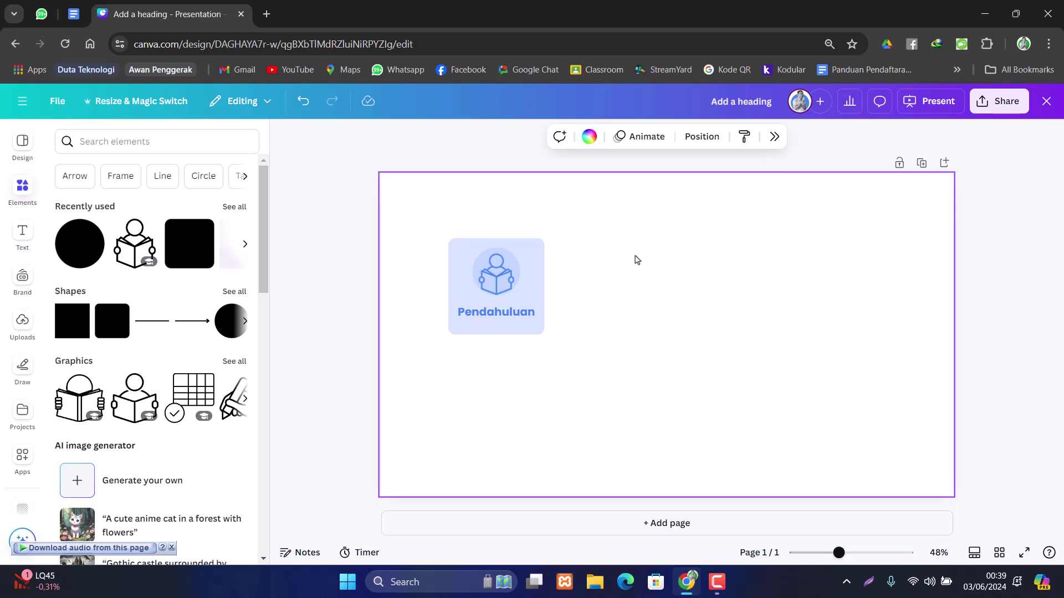
- Enlarge the light blue circle slightly and recentre it behind the reading icon
{"action": "left_click", "coordinate": [496, 271]}
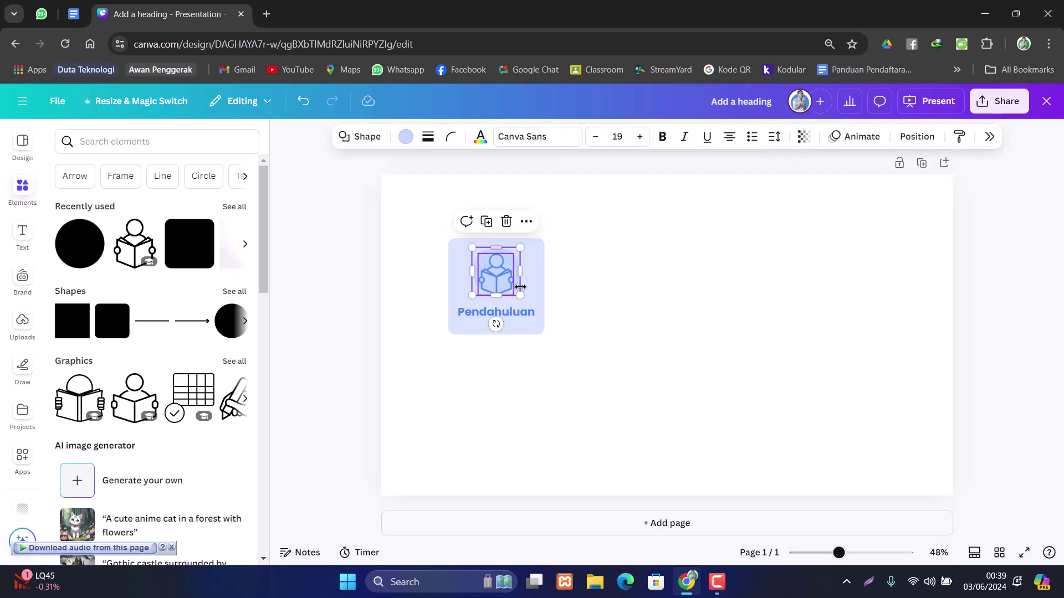
{"action": "left_click_drag", "start_coordinate": [521, 295], "coordinate": [526, 301]}
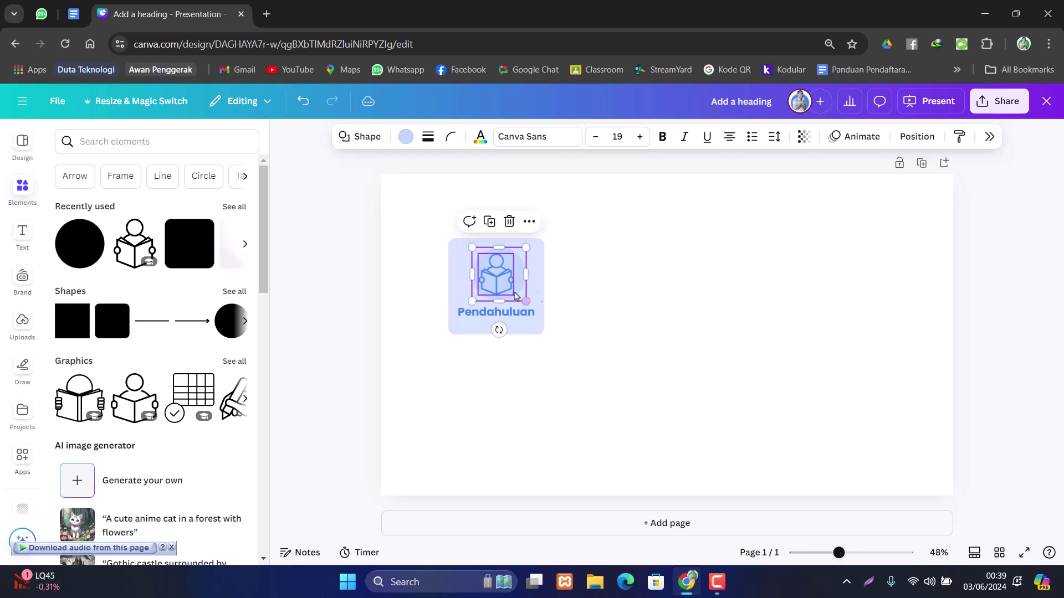
{"action": "left_click", "coordinate": [643, 283]}
{"action": "left_click", "coordinate": [519, 270]}
{"action": "left_click", "coordinate": [633, 268]}
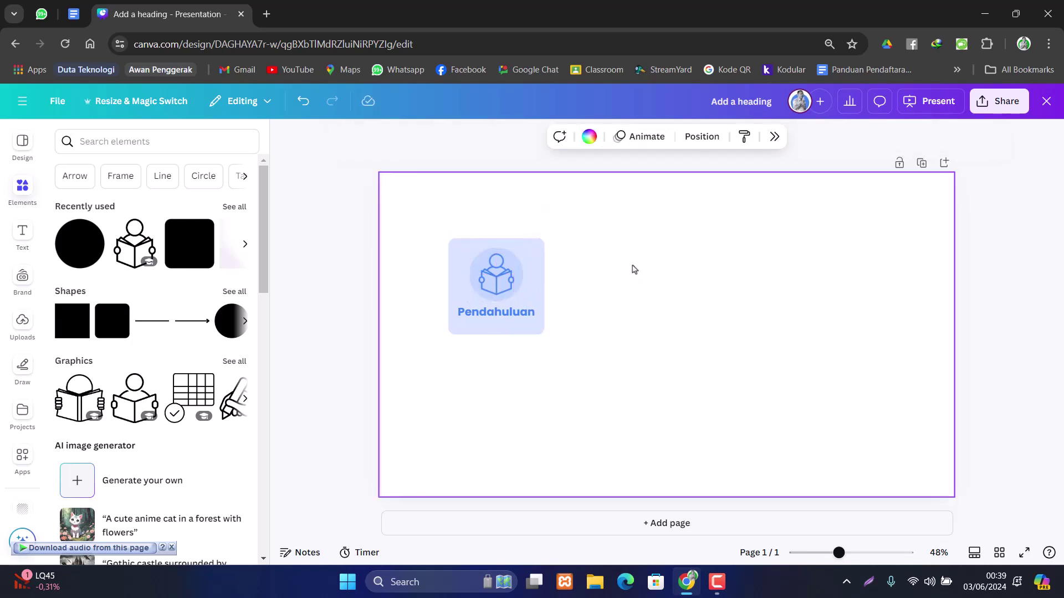
- Change the square tile's fill to a custom blue that is paler than its current one
{"action": "left_click", "coordinate": [538, 250]}
{"action": "left_click", "coordinate": [405, 136]}
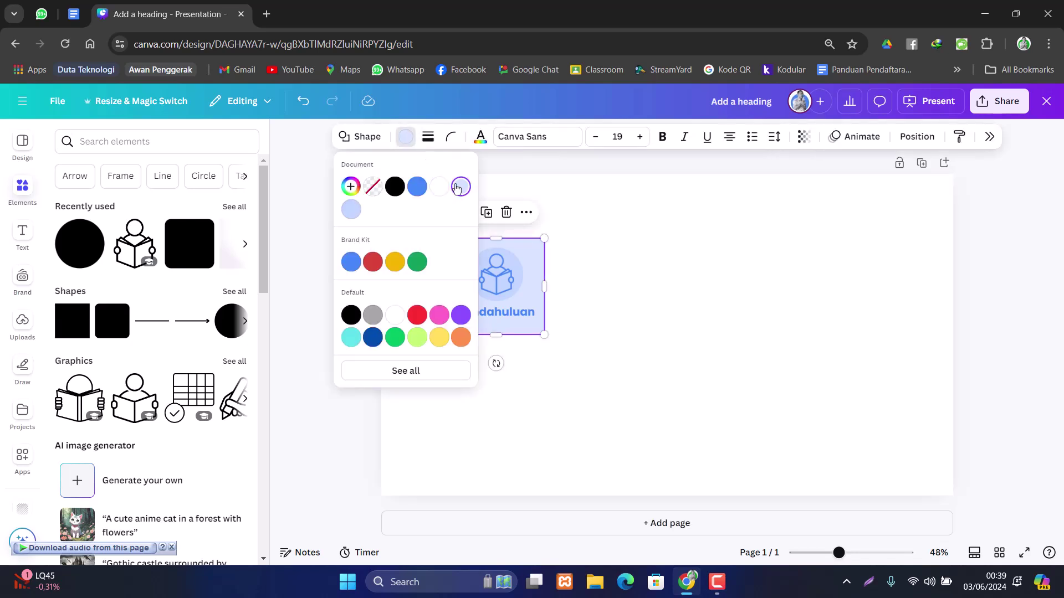
{"action": "left_click", "coordinate": [351, 187]}
{"action": "left_click_drag", "start_coordinate": [374, 245], "coordinate": [369, 244]}
{"action": "left_click", "coordinate": [633, 284]}
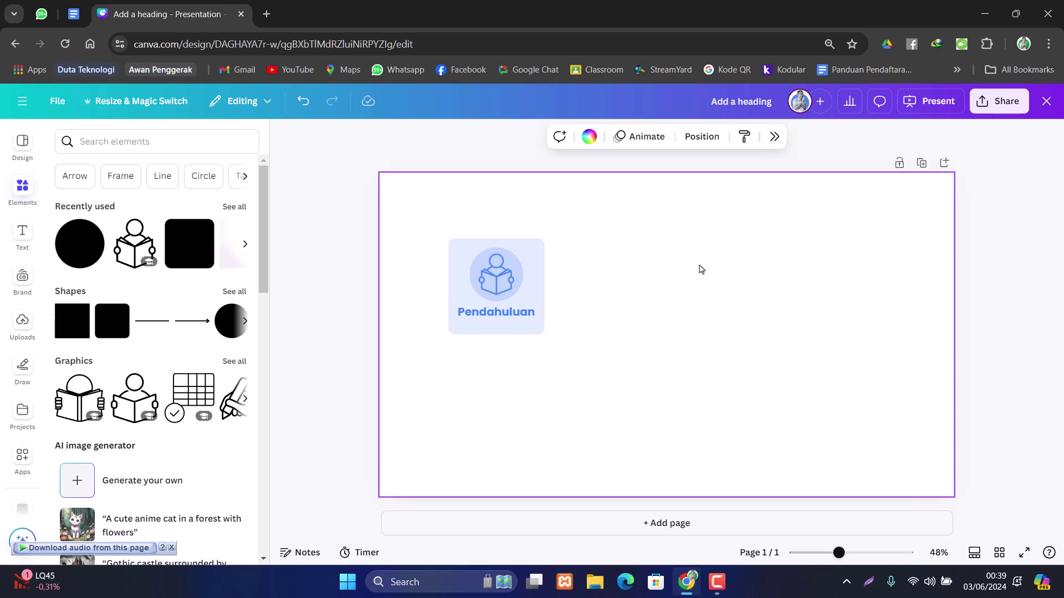
- Try grouping the square, circle, icon and "Pendahuluan" label into one object, and ungroup them again
{"action": "left_click_drag", "start_coordinate": [446, 227], "coordinate": [610, 386]}
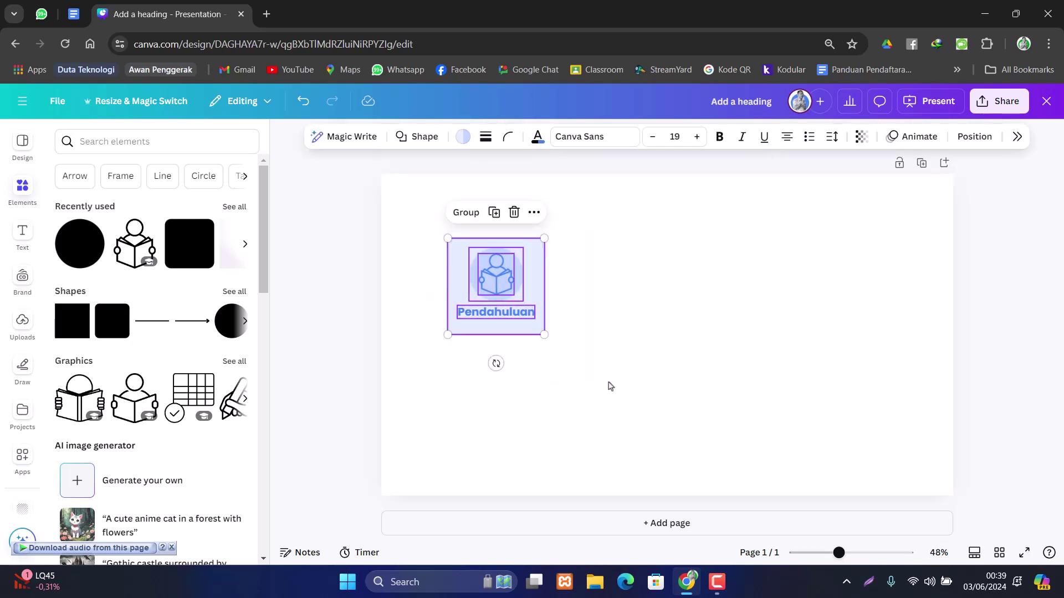
{"action": "key", "text": "ctrl+g"}
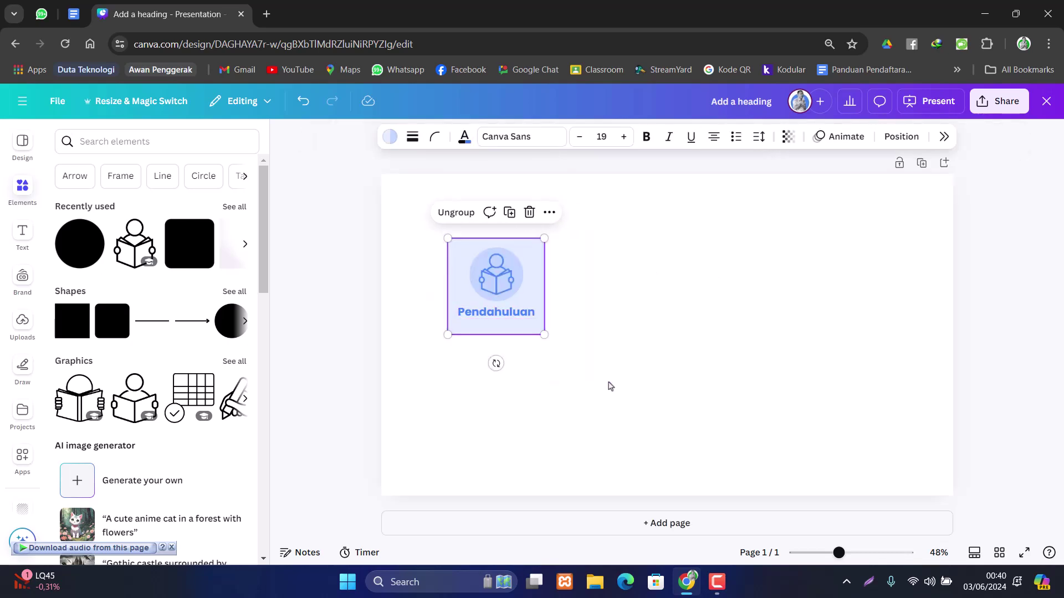
{"action": "left_click", "coordinate": [612, 327]}
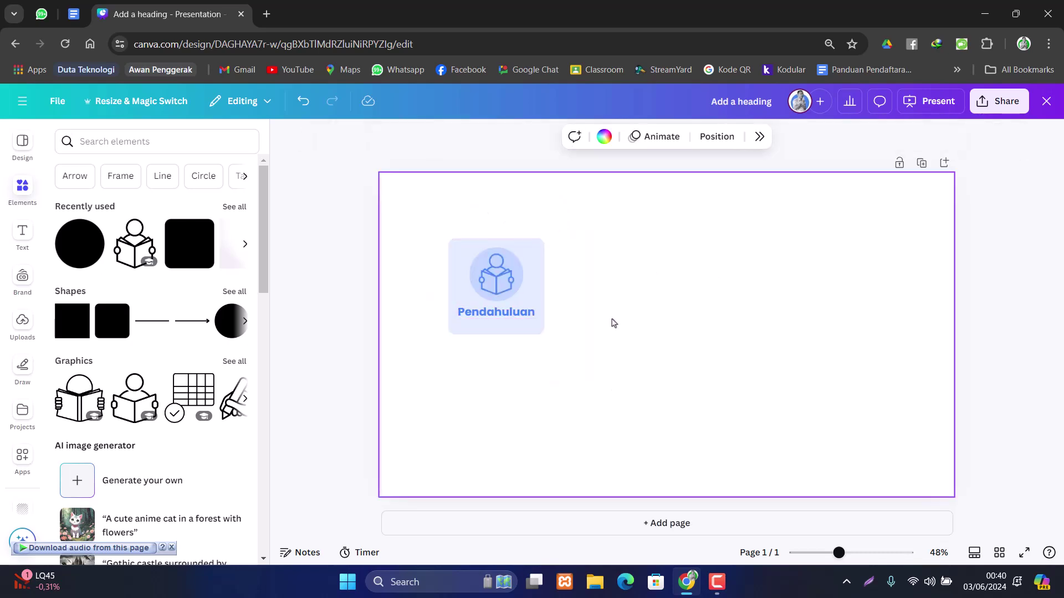
{"action": "right_click", "coordinate": [525, 269]}
{"action": "left_click", "coordinate": [509, 269]}
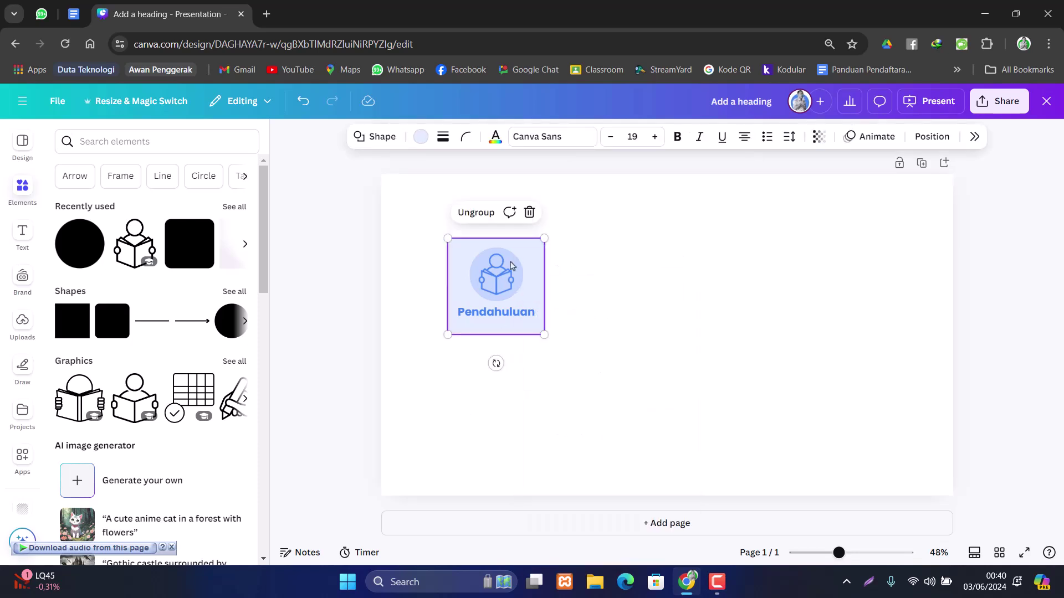
{"action": "right_click", "coordinate": [529, 259]}
{"action": "left_click", "coordinate": [576, 408]}
{"action": "left_click", "coordinate": [672, 315]}
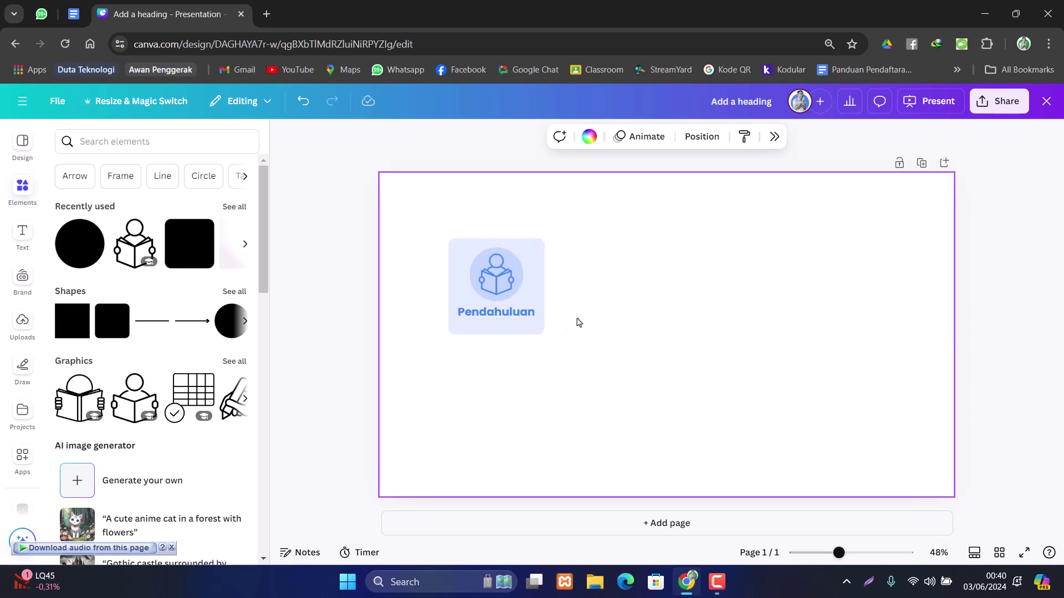
- Group the reading icon with the circle behind it
{"action": "left_click", "coordinate": [496, 275]}
{"action": "left_click", "coordinate": [474, 275]}
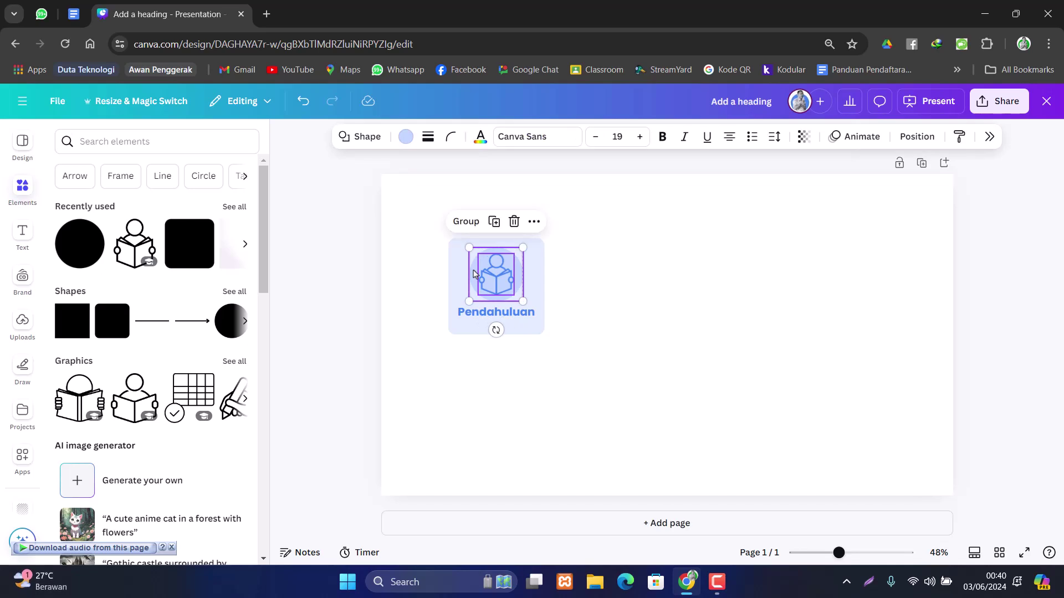
{"action": "left_click", "coordinate": [494, 326]}
{"action": "left_click", "coordinate": [596, 280]}
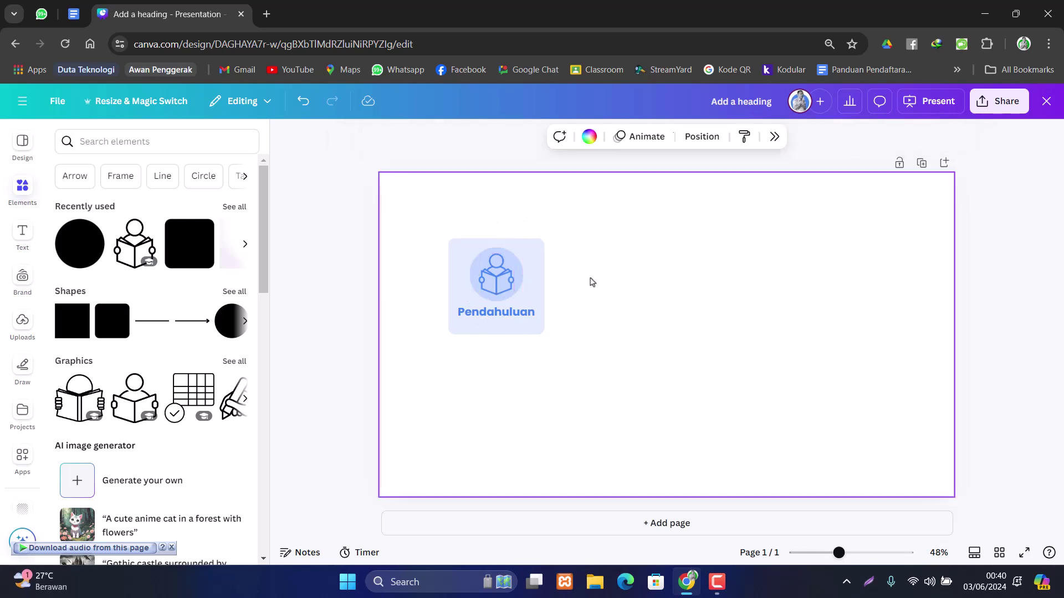
- Nudge the "Pendahuluan" label slightly lower beneath the icon circle
{"action": "double_click", "coordinate": [509, 316]}
{"action": "left_click", "coordinate": [500, 262]}
{"action": "double_click", "coordinate": [511, 318]}
{"action": "left_click", "coordinate": [510, 317]}
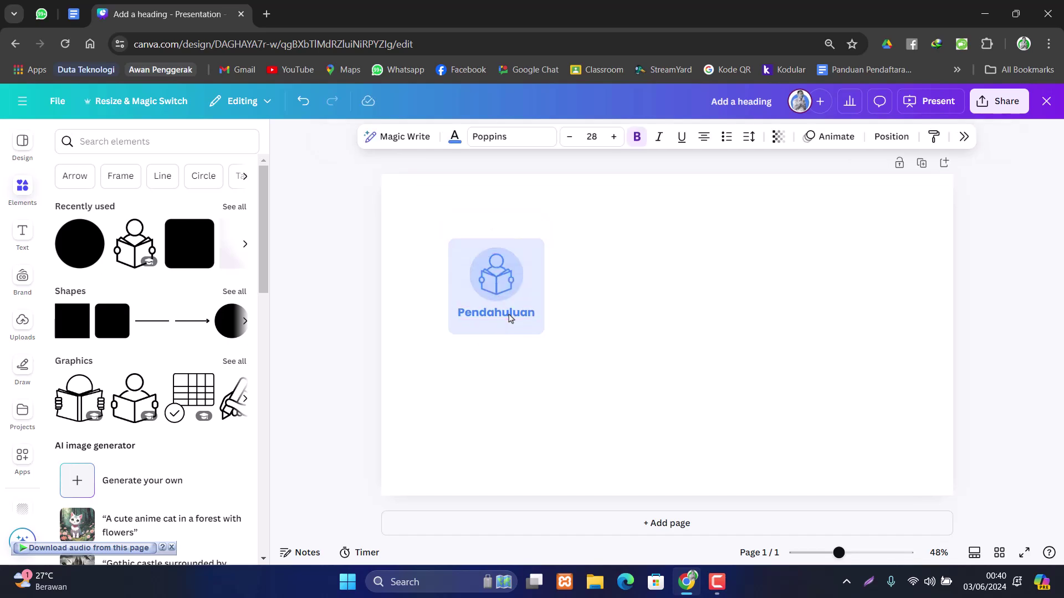
{"action": "left_click", "coordinate": [603, 310]}
{"action": "left_click", "coordinate": [511, 290]}
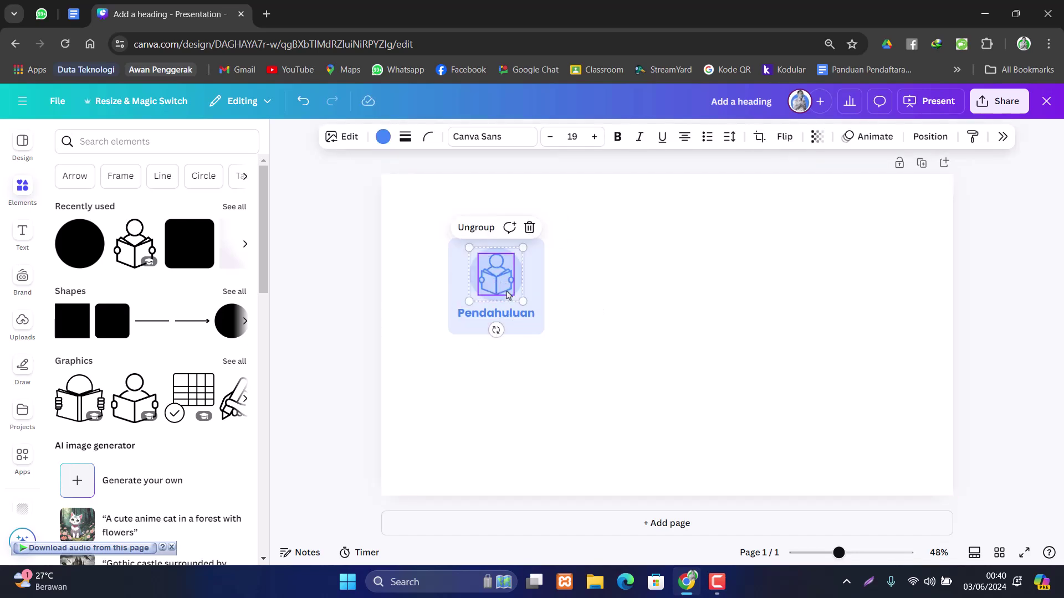
{"action": "left_click", "coordinate": [637, 297]}
- Group the icon and circle together with the "Pendahuluan" label
{"action": "left_click", "coordinate": [515, 280]}
{"action": "left_click", "coordinate": [514, 318], "text": "shift"}
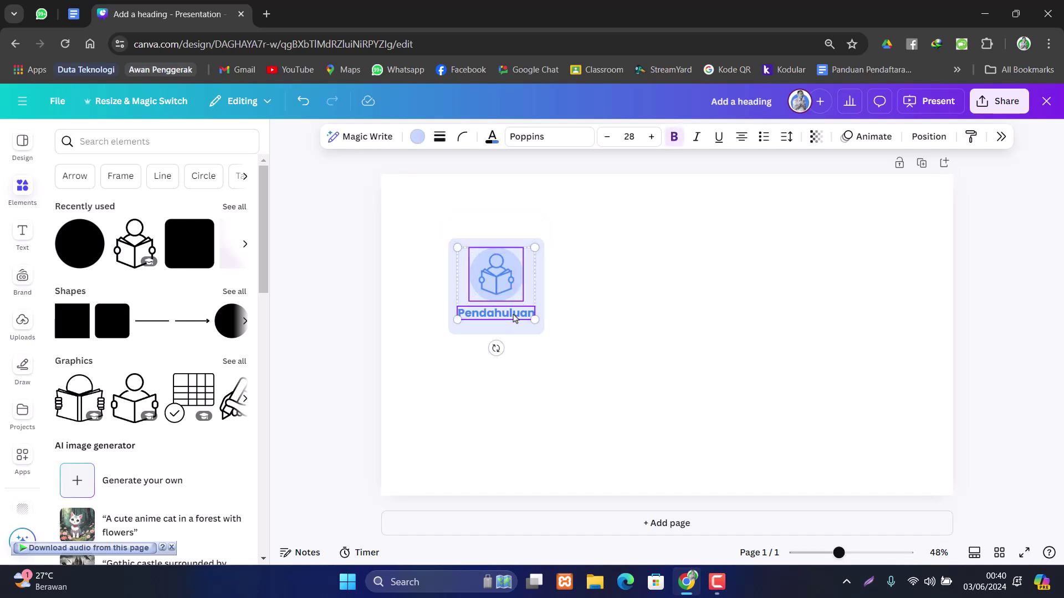
{"action": "left_click", "coordinate": [515, 318]}
{"action": "left_click", "coordinate": [629, 327]}
- Align the icon and label group with the square tile vertically in the middle
{"action": "left_click", "coordinate": [520, 293]}
{"action": "left_click", "coordinate": [519, 334], "text": "shift"}
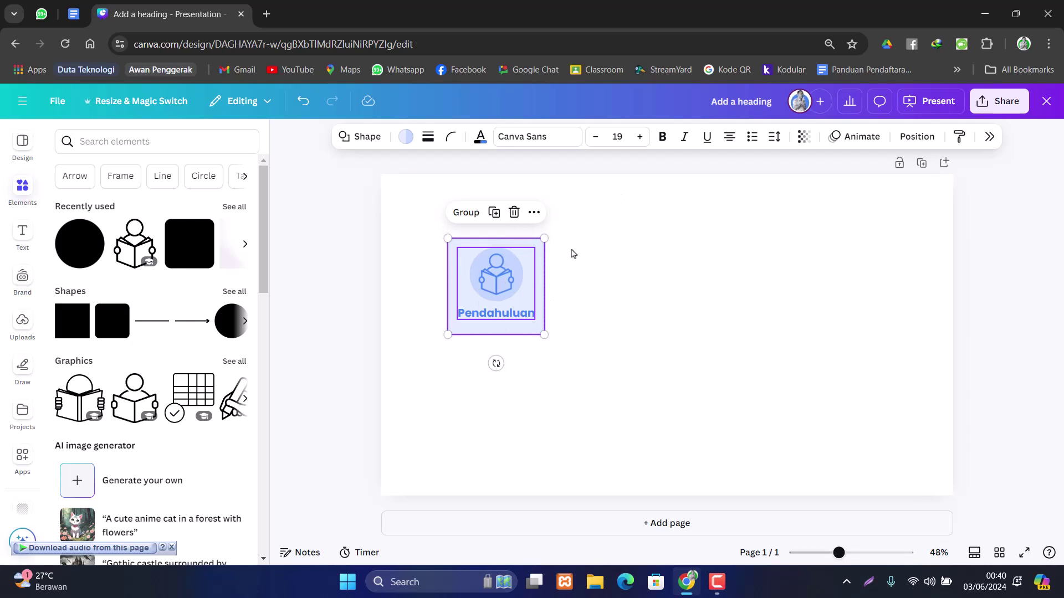
{"action": "left_click", "coordinate": [916, 136]}
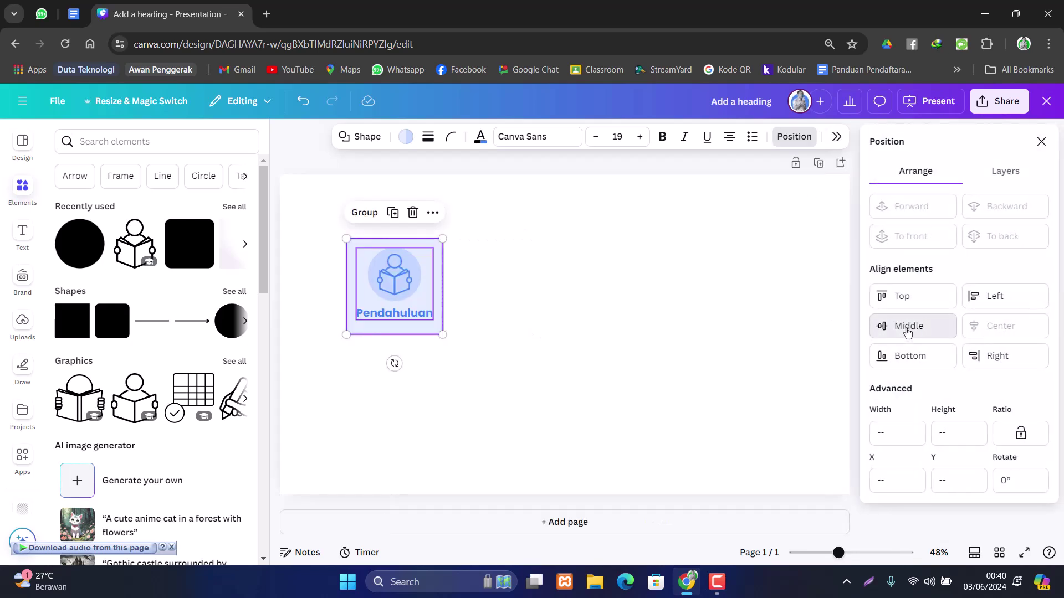
{"action": "left_click", "coordinate": [907, 331]}
{"action": "left_click", "coordinate": [615, 325]}
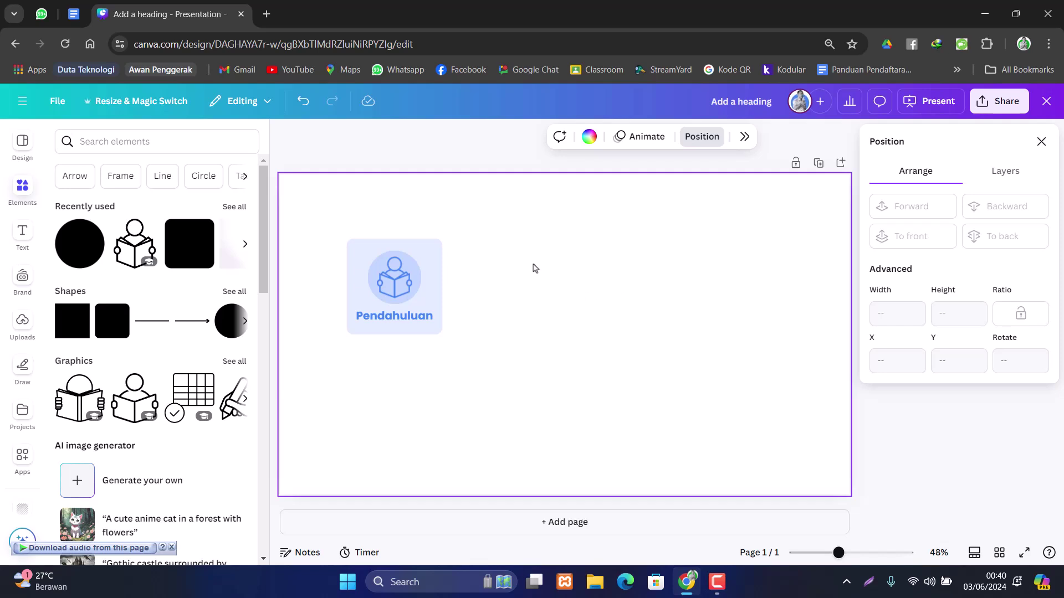
{"action": "left_click", "coordinate": [1041, 143]}
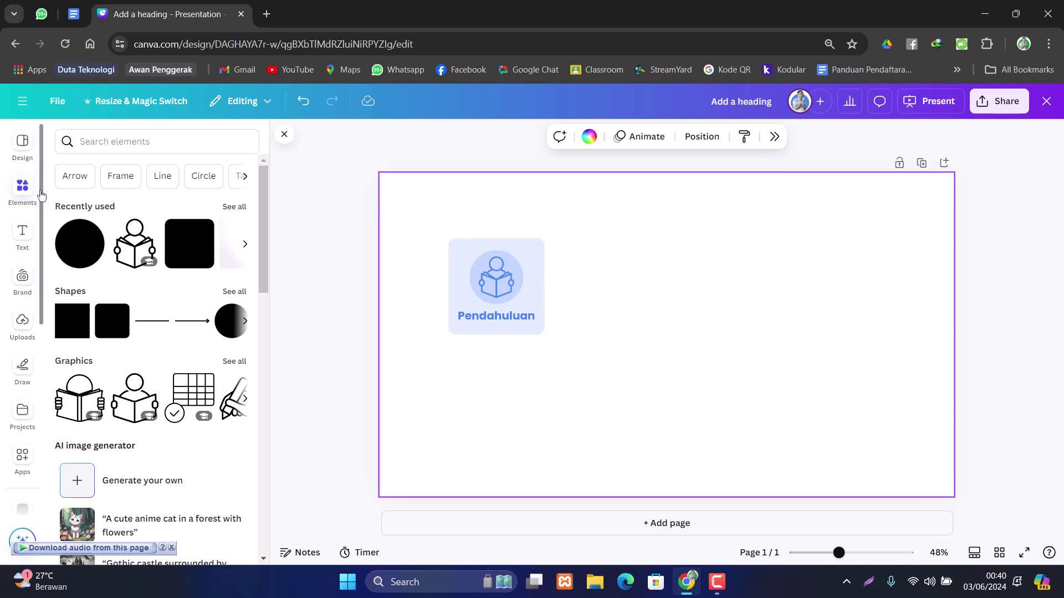
- Search the elements for "shadow" and add the thin horizontal shadow graphic to the page
{"action": "left_click", "coordinate": [83, 146]}
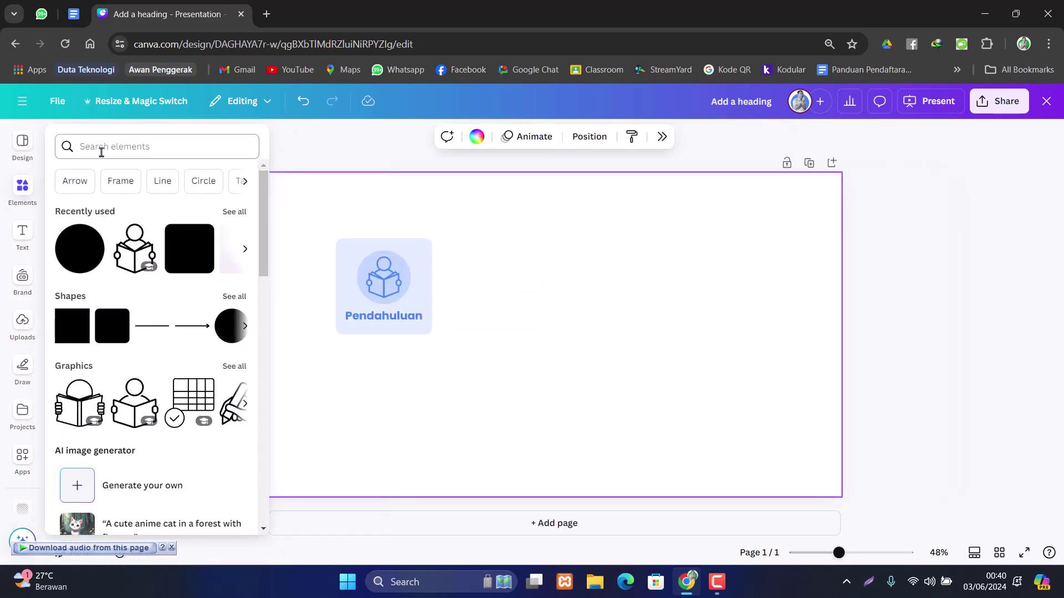
{"action": "left_click", "coordinate": [100, 148]}
{"action": "type", "text": "sha"}
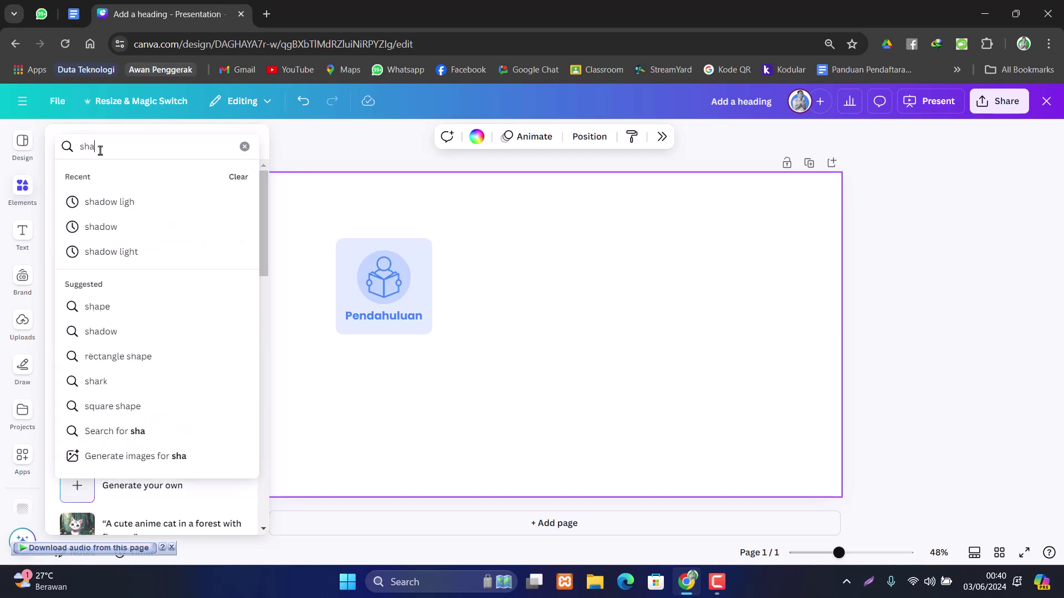
{"action": "type", "text": "dow"}
{"action": "key", "text": "Return"}
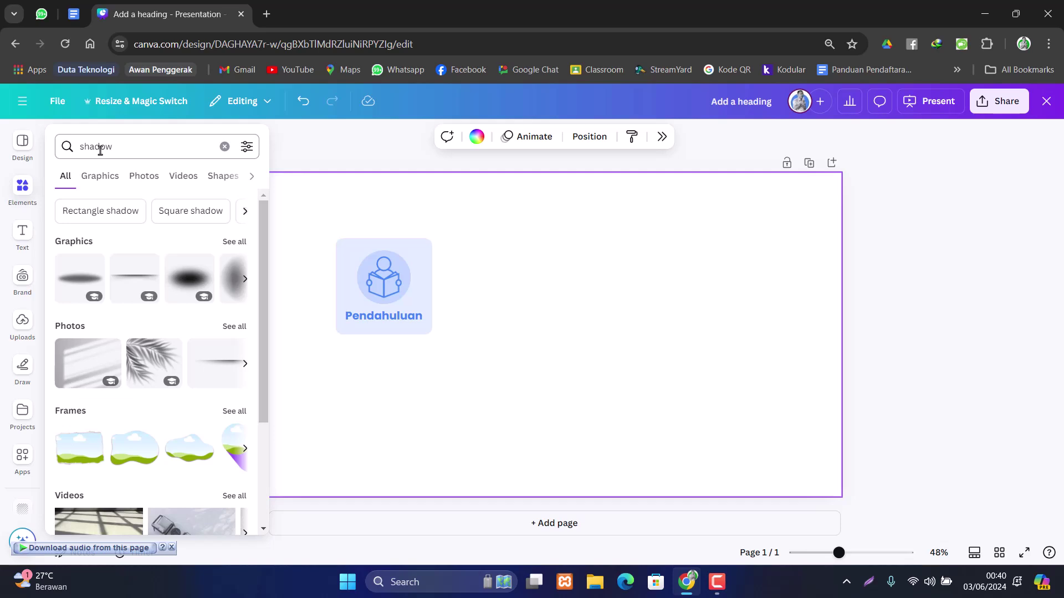
{"action": "left_click", "coordinate": [142, 275]}
{"action": "left_click", "coordinate": [496, 343]}
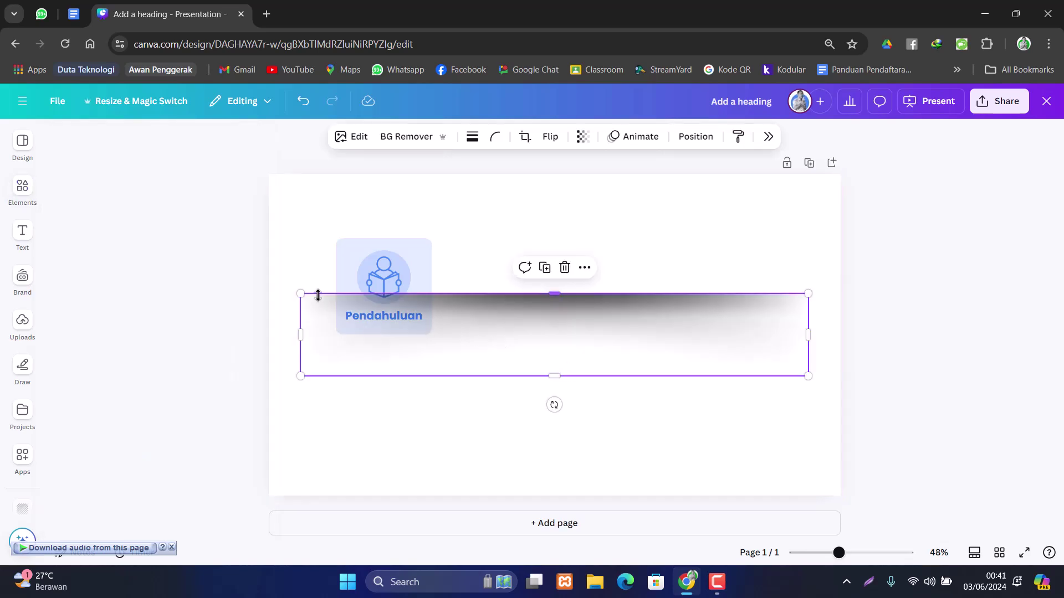
- Shrink the shadow to the width of the "Pendahuluan" tile and place it along the tile's bottom edge
{"action": "left_click_drag", "start_coordinate": [301, 293], "coordinate": [333, 317]}
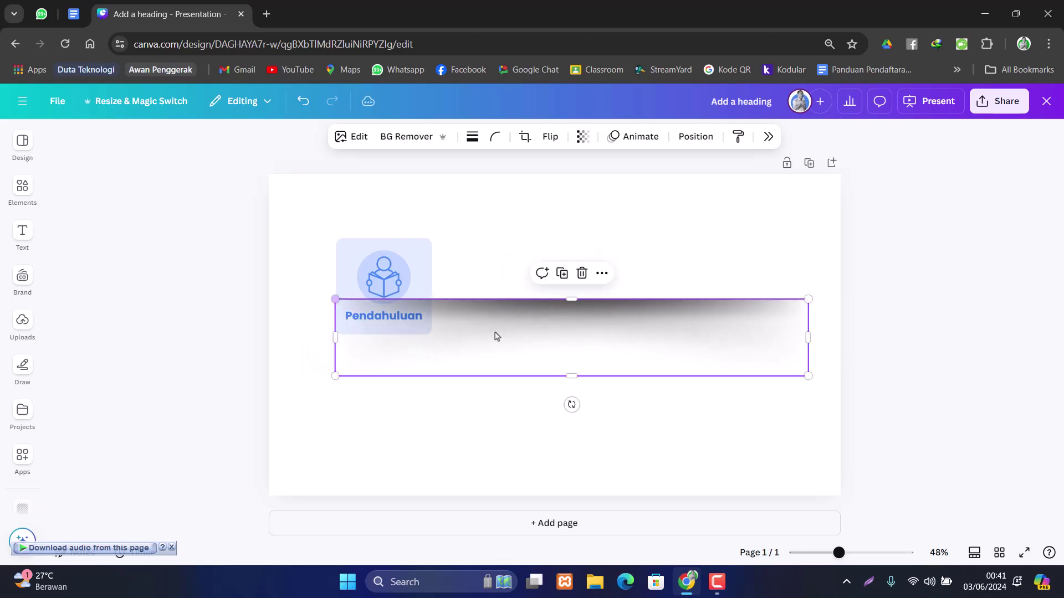
{"action": "left_click_drag", "start_coordinate": [808, 300], "coordinate": [432, 360]}
{"action": "left_click_drag", "start_coordinate": [395, 404], "coordinate": [394, 374]}
{"action": "left_click", "coordinate": [525, 348]}
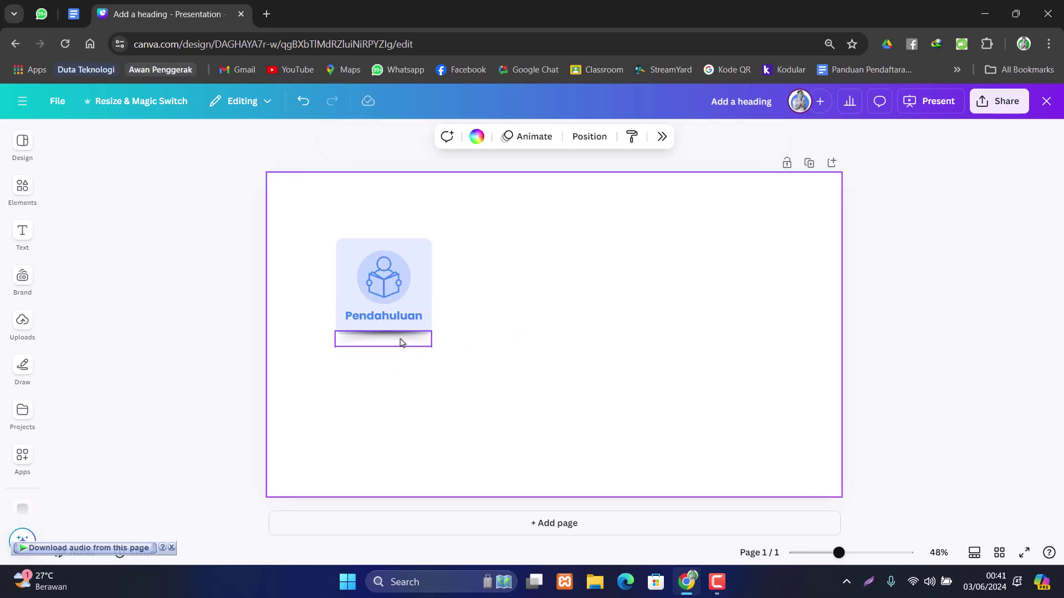
{"action": "left_click", "coordinate": [399, 339]}
{"action": "left_click", "coordinate": [553, 347]}
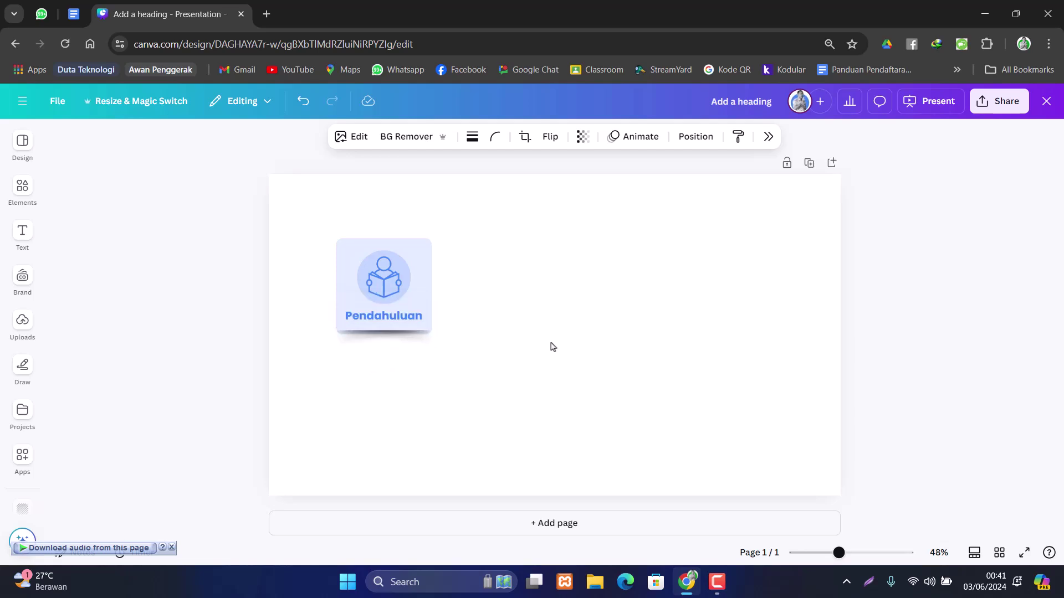
- Try bringing only the tile's square to the front, and undo the layer change
{"action": "left_click", "coordinate": [412, 291]}
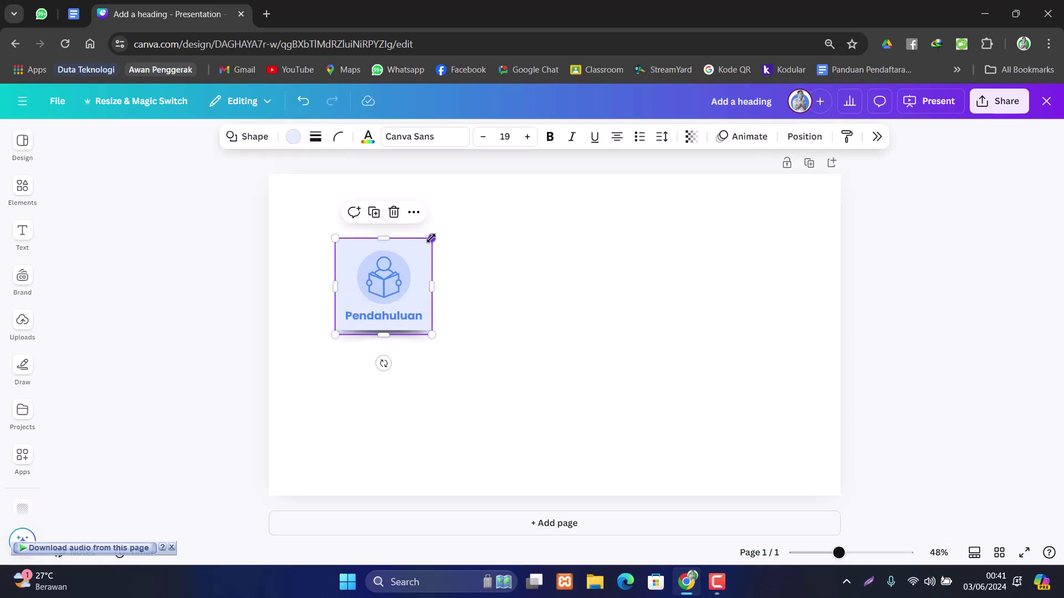
{"action": "right_click", "coordinate": [431, 238]}
{"action": "mouse_move", "coordinate": [494, 349]}
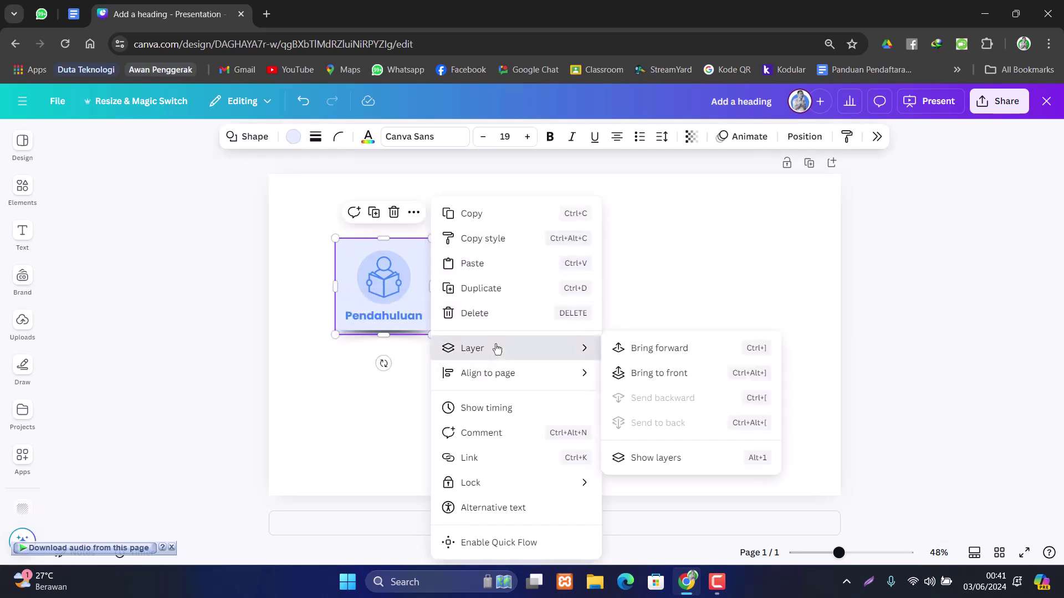
{"action": "left_click", "coordinate": [662, 372]}
{"action": "left_click", "coordinate": [640, 328]}
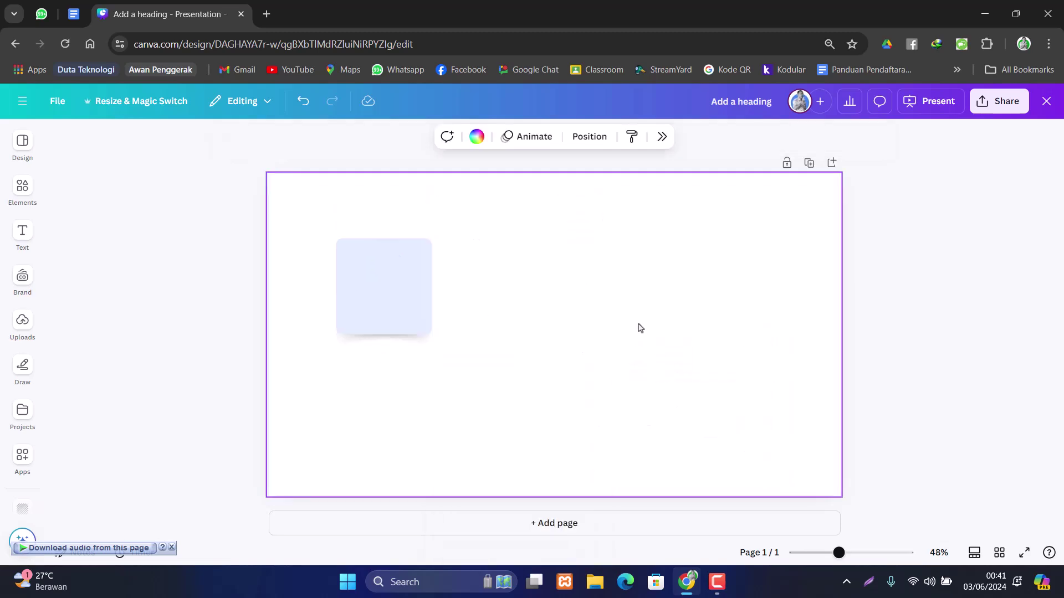
{"action": "key", "text": "ctrl+z"}
- Group the square with the icon and label, and bring the whole tile to the front of the shadow
{"action": "left_click", "coordinate": [399, 288]}
{"action": "left_click_drag", "start_coordinate": [488, 282], "coordinate": [346, 284]}
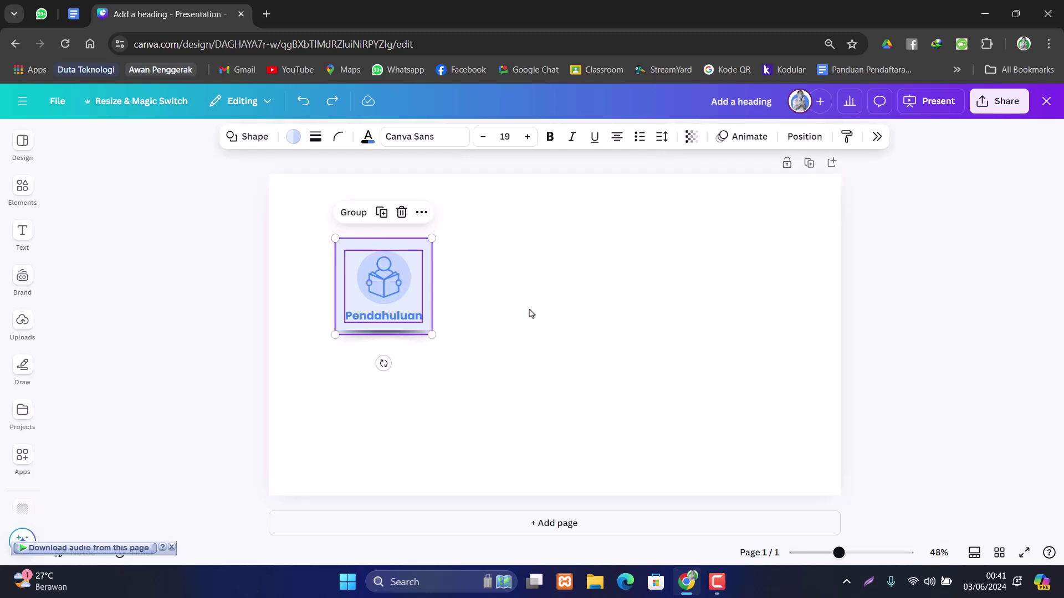
{"action": "key", "text": "ctrl+g"}
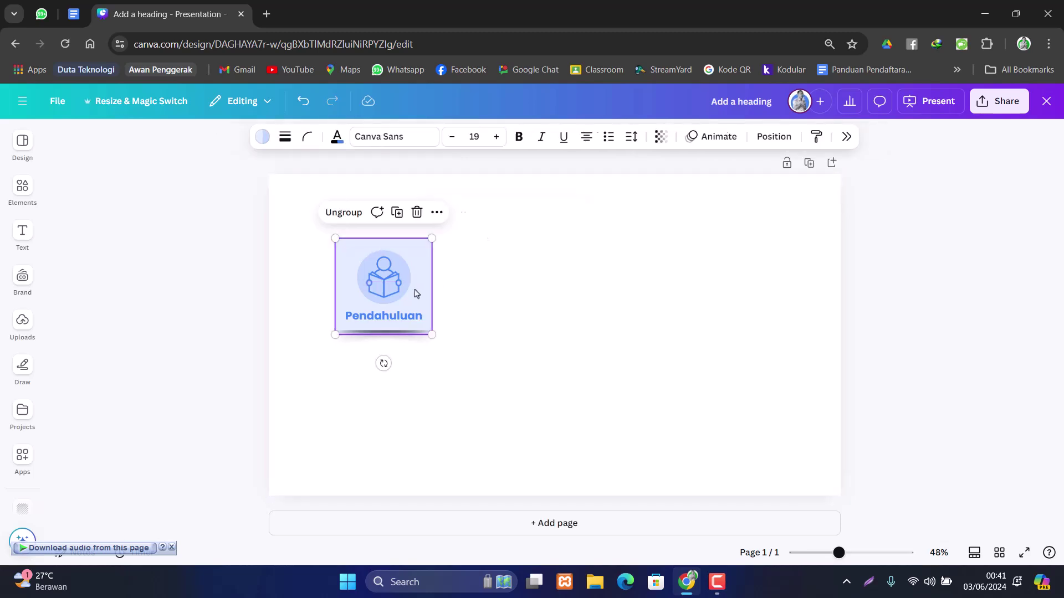
{"action": "right_click", "coordinate": [417, 293]}
{"action": "mouse_move", "coordinate": [475, 349]}
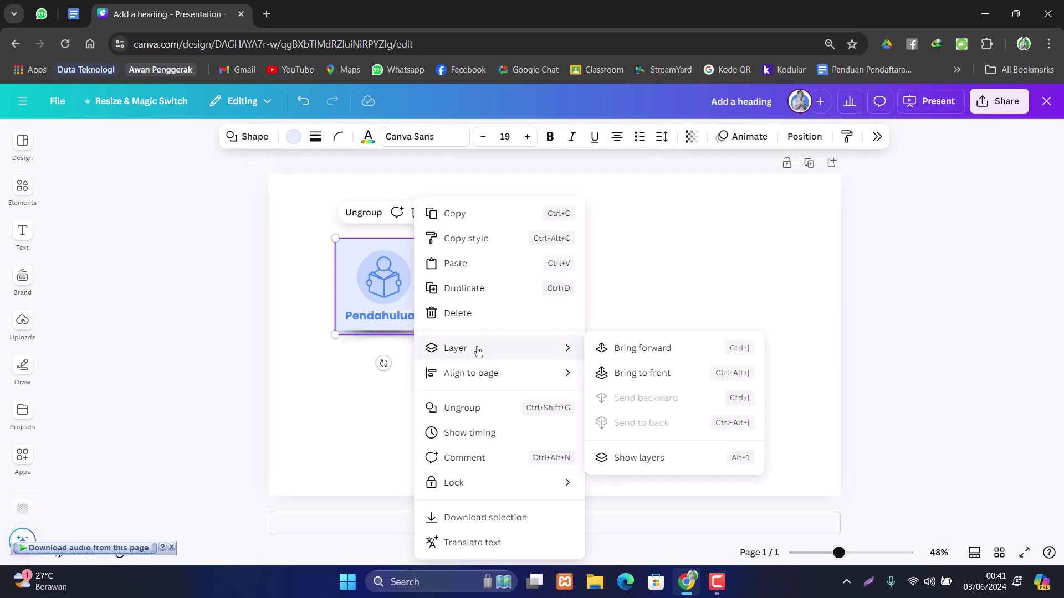
{"action": "left_click", "coordinate": [640, 375]}
{"action": "left_click", "coordinate": [656, 326]}
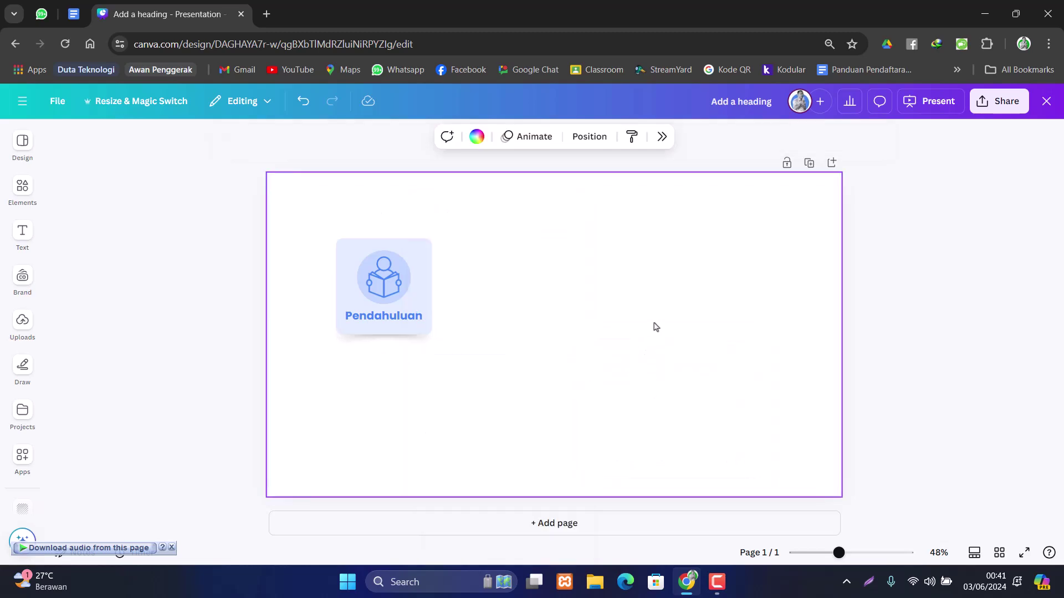
- Set the transparency of the shadow beneath the "Pendahuluan" tile to 70
{"action": "left_click", "coordinate": [413, 345]}
{"action": "left_click", "coordinate": [533, 347]}
{"action": "left_click", "coordinate": [414, 343]}
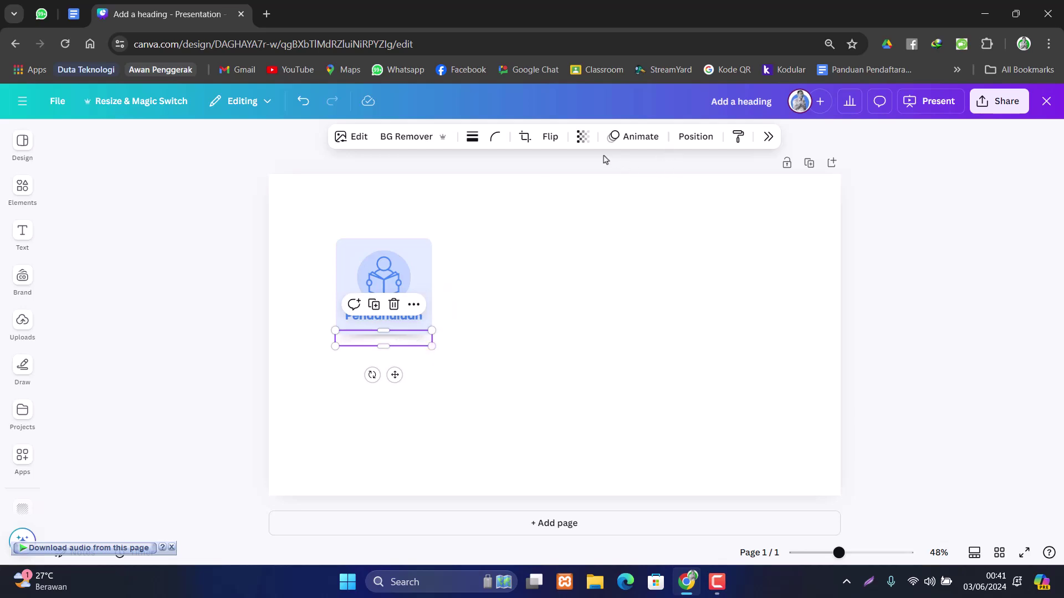
{"action": "left_click", "coordinate": [582, 136]}
{"action": "left_click_drag", "start_coordinate": [617, 193], "coordinate": [587, 199]}
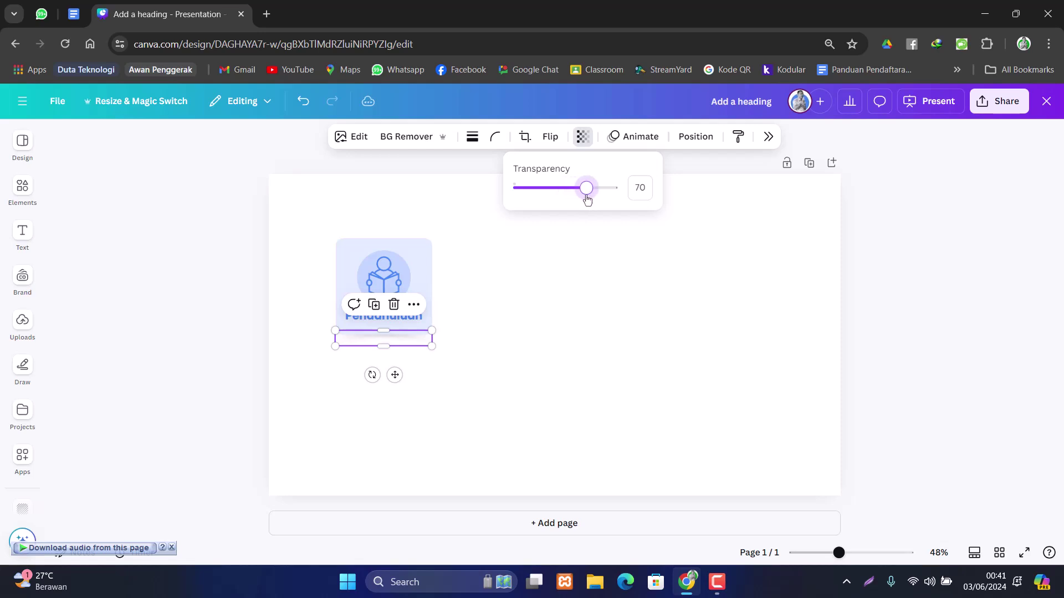
- Group the "Pendahuluan" tile with its shadow and move the group slightly upward on the page
{"action": "left_click", "coordinate": [584, 263]}
{"action": "left_click_drag", "start_coordinate": [313, 230], "coordinate": [477, 402]}
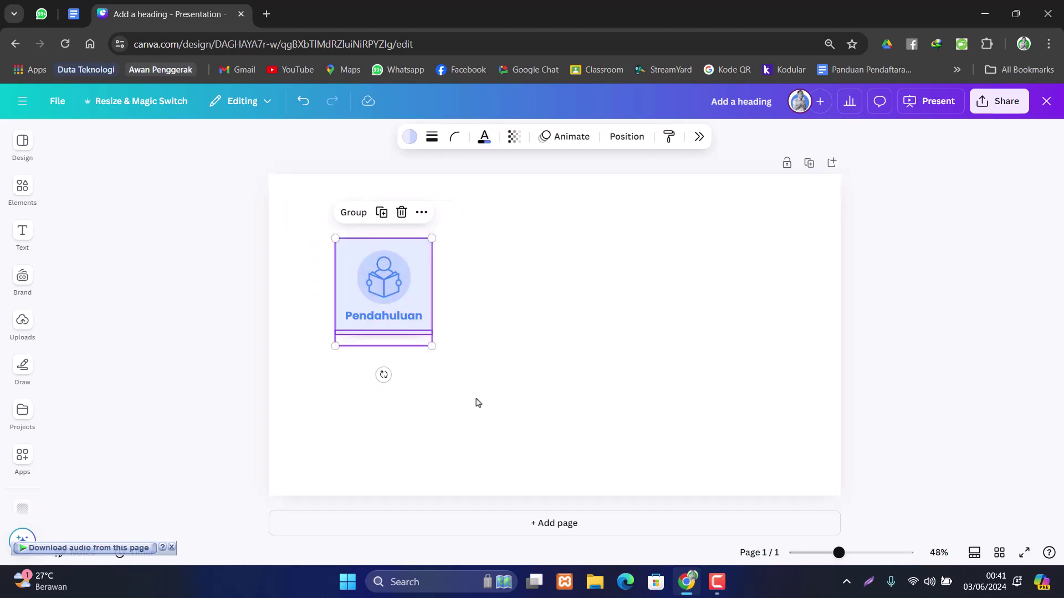
{"action": "key", "text": "ctrl+g"}
{"action": "left_click", "coordinate": [518, 371]}
{"action": "mouse_move", "coordinate": [384, 283]}
{"action": "left_mouse_down"}
{"action": "mouse_move", "coordinate": [359, 248]}
{"action": "mouse_move", "coordinate": [348, 251]}
{"action": "mouse_move", "coordinate": [391, 256]}
{"action": "mouse_move", "coordinate": [382, 270]}
{"action": "left_mouse_up"}
{"action": "left_click", "coordinate": [525, 276]}
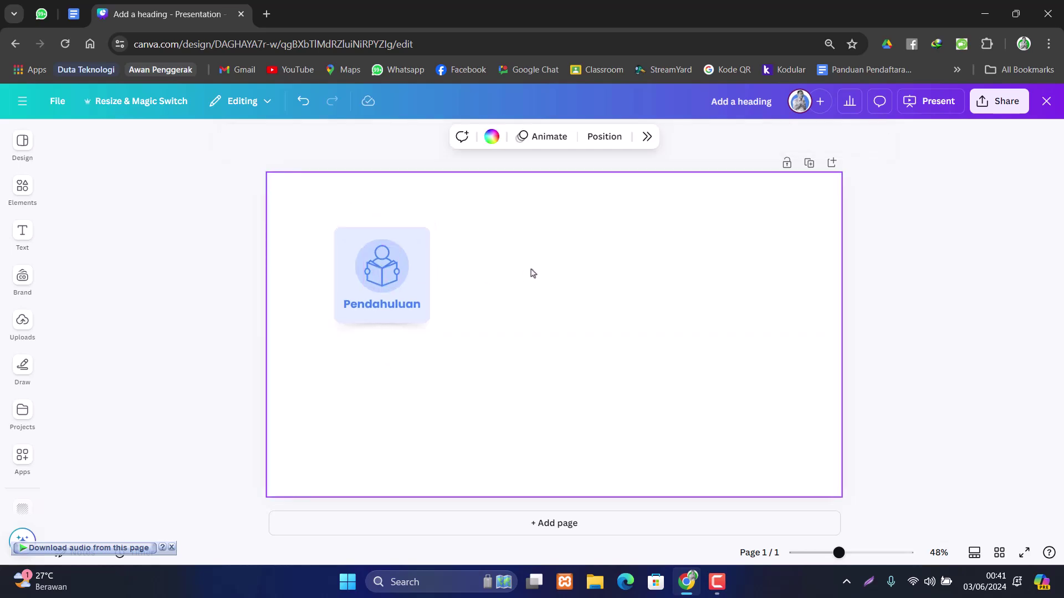
- Duplicate the "Pendahuluan" tile twice and line the copies up beside it as a row of three
{"action": "left_click", "coordinate": [413, 270]}
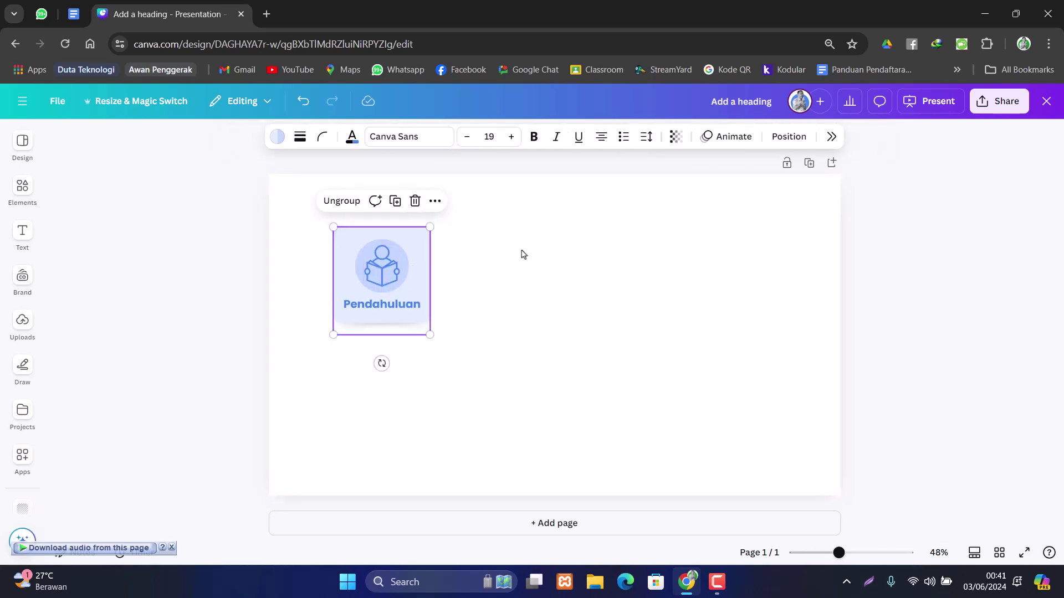
{"action": "key", "text": "ctrl+d"}
{"action": "left_click_drag", "start_coordinate": [462, 275], "coordinate": [520, 271]}
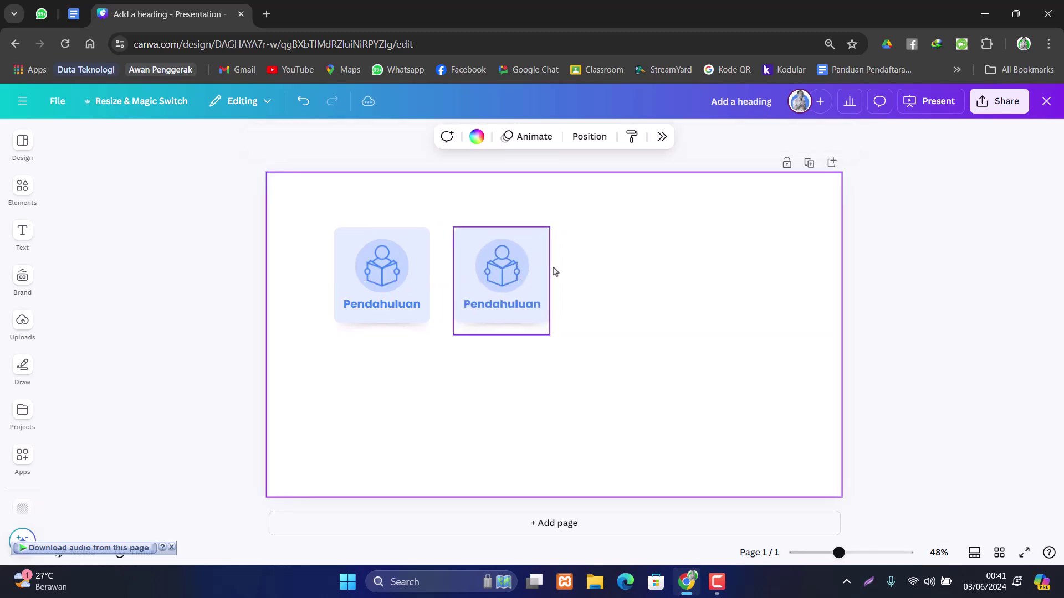
{"action": "key", "text": "ctrl+d"}
{"action": "left_click_drag", "start_coordinate": [506, 271], "coordinate": [605, 265]}
{"action": "left_click", "coordinate": [687, 273]}
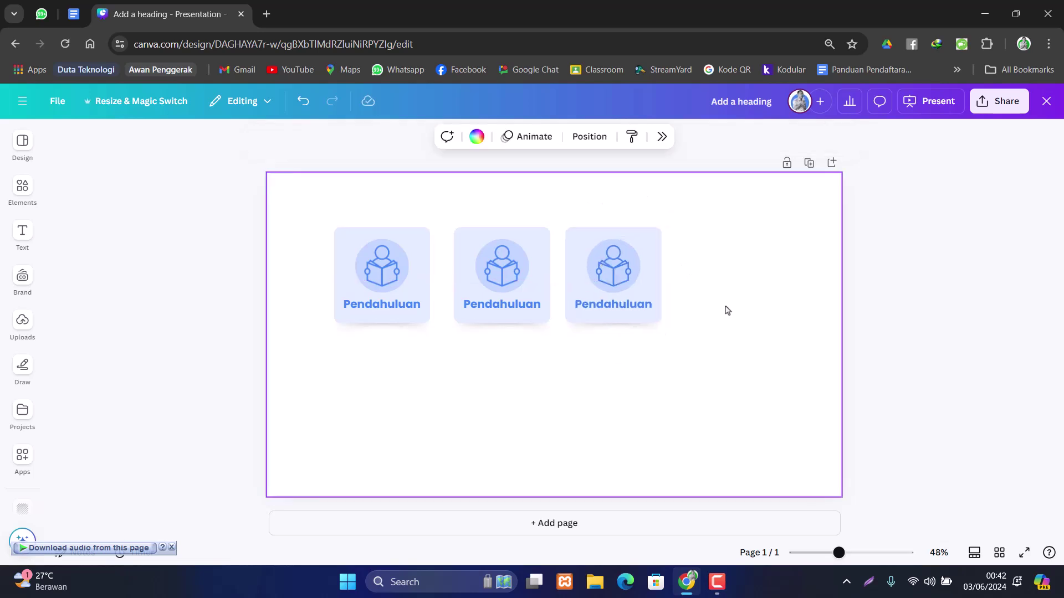
- Change the label of the middle tile in the row to "Materi"
{"action": "left_click", "coordinate": [513, 306]}
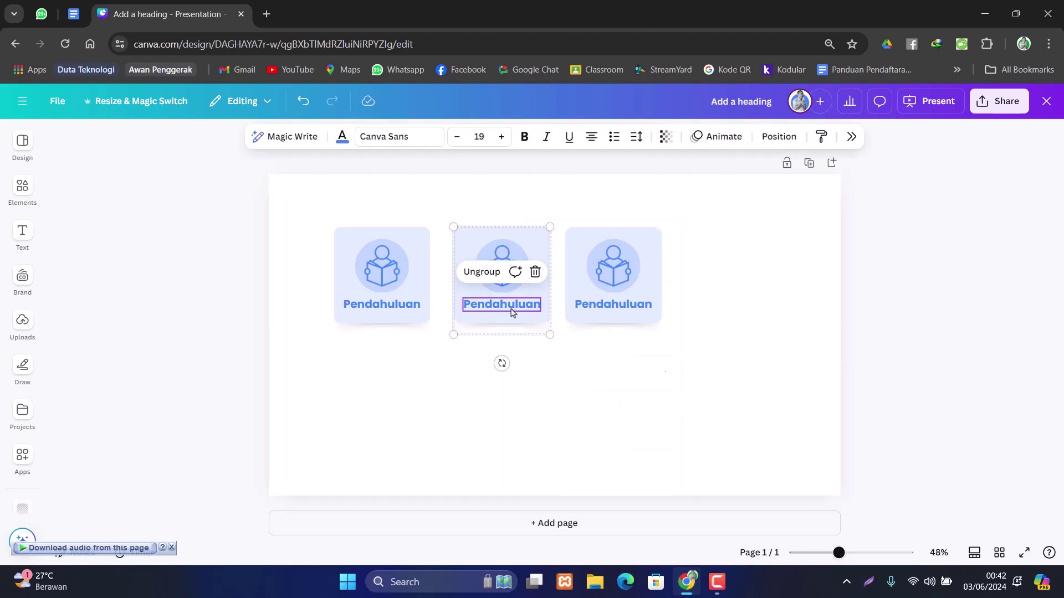
{"action": "right_click", "coordinate": [513, 309]}
{"action": "left_click", "coordinate": [439, 391]}
{"action": "left_click", "coordinate": [461, 377]}
{"action": "double_click", "coordinate": [503, 305]}
{"action": "type", "text": "Materi"}
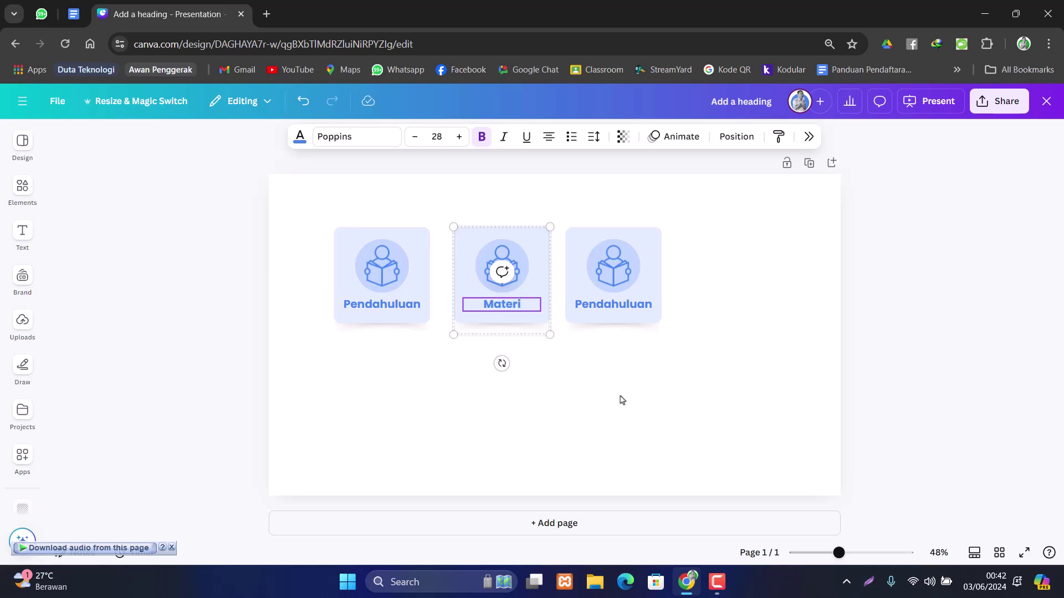
{"action": "left_click", "coordinate": [656, 388]}
- Change the label of the third tile in the row to "Simulasi"
{"action": "left_click", "coordinate": [627, 309]}
{"action": "double_click", "coordinate": [627, 306]}
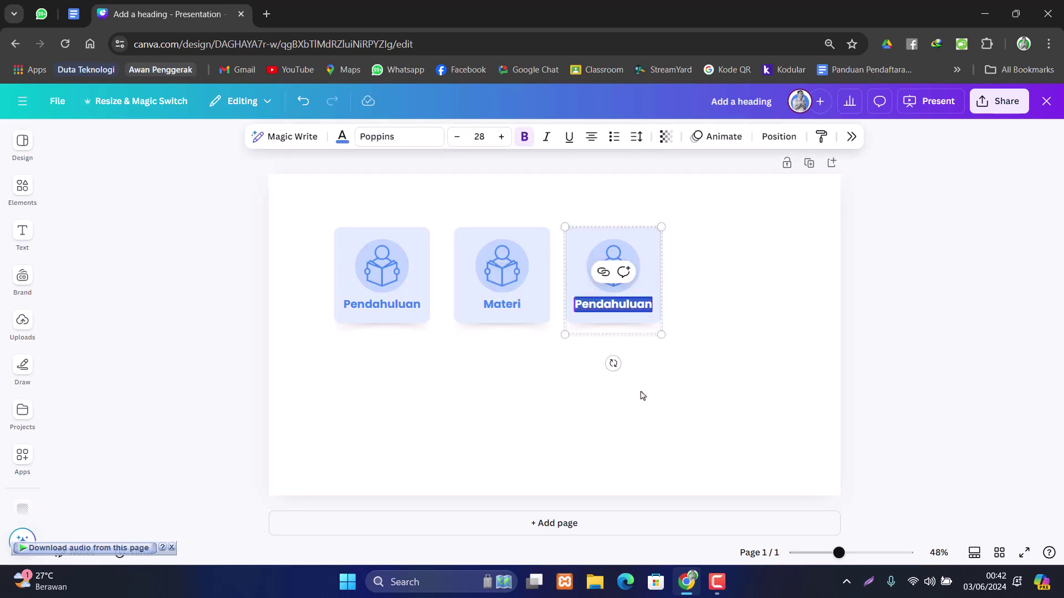
{"action": "type", "text": "Simula"}
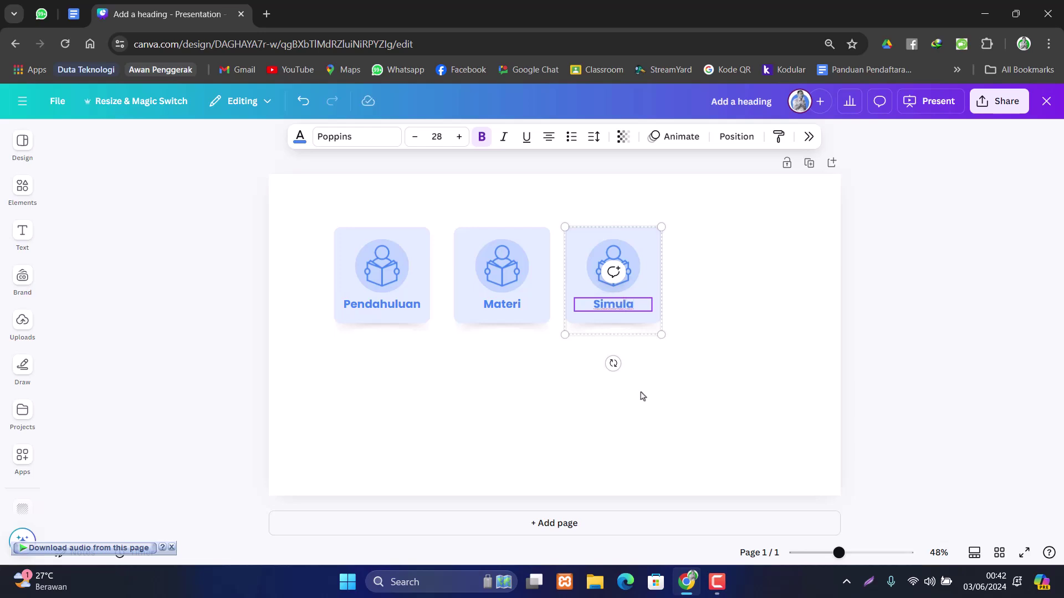
{"action": "type", "text": "si"}
{"action": "left_click", "coordinate": [641, 397]}
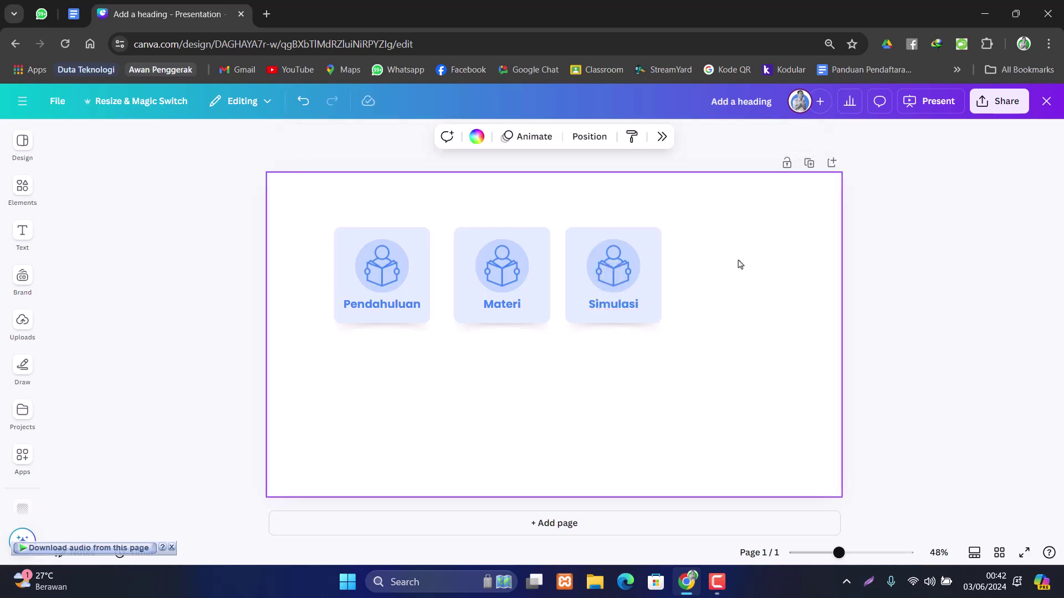
- Place a copy of the "Simulasi" tile directly below "Pendahuluan" and label it "Video"
{"action": "left_click_drag", "start_coordinate": [685, 210], "coordinate": [392, 405]}
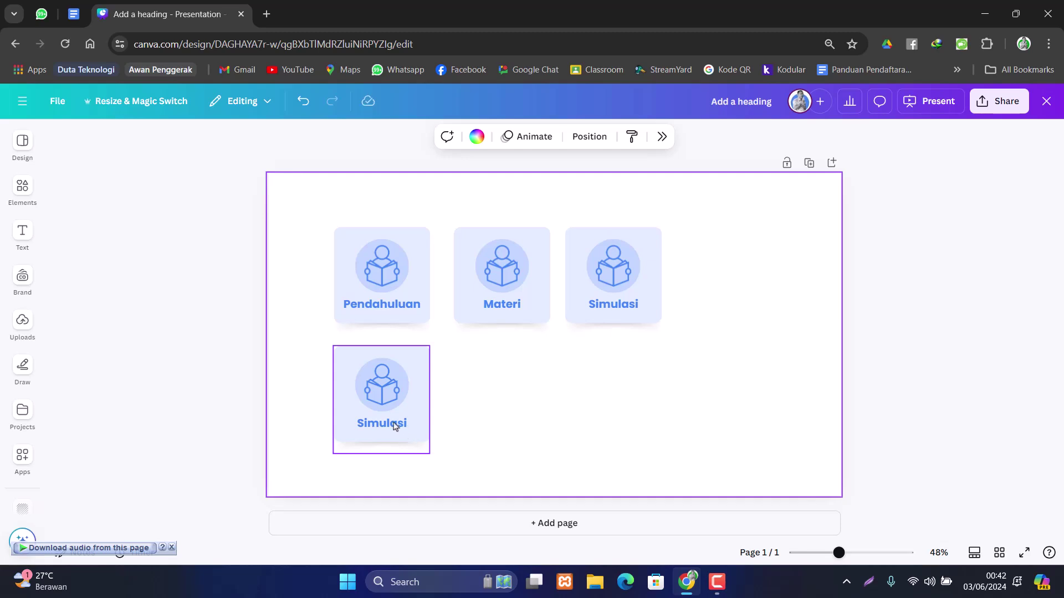
{"action": "double_click", "coordinate": [394, 426]}
{"action": "key", "text": "BackSpace"}
{"action": "type", "text": "Video Inter"}
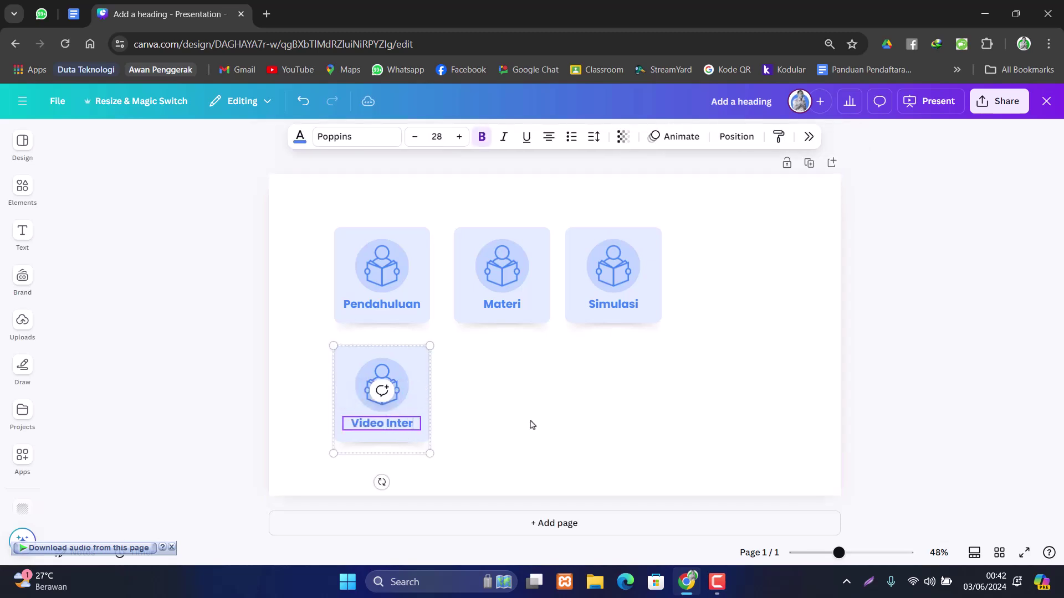
{"action": "type", "text": "akt"}
{"action": "key", "text": "BackSpace"}
{"action": "key", "text": "BackSpace"}
{"action": "key", "text": "BackSpace"}
{"action": "key", "text": "BackSpace"}
{"action": "key", "text": "BackSpace"}
{"action": "key", "text": "BackSpace"}
{"action": "key", "text": "BackSpace"}
{"action": "key", "text": "BackSpace"}
{"action": "left_click", "coordinate": [532, 425]}
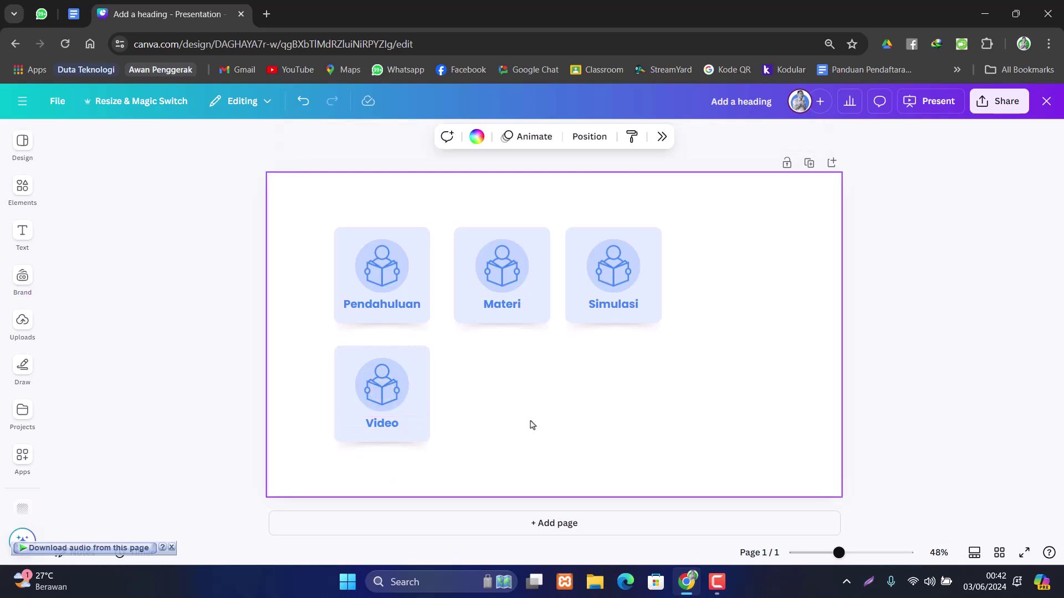
- Place a copy of the "Video" tile below "Materi" and label it "Latihan"
{"action": "left_click", "coordinate": [396, 423]}
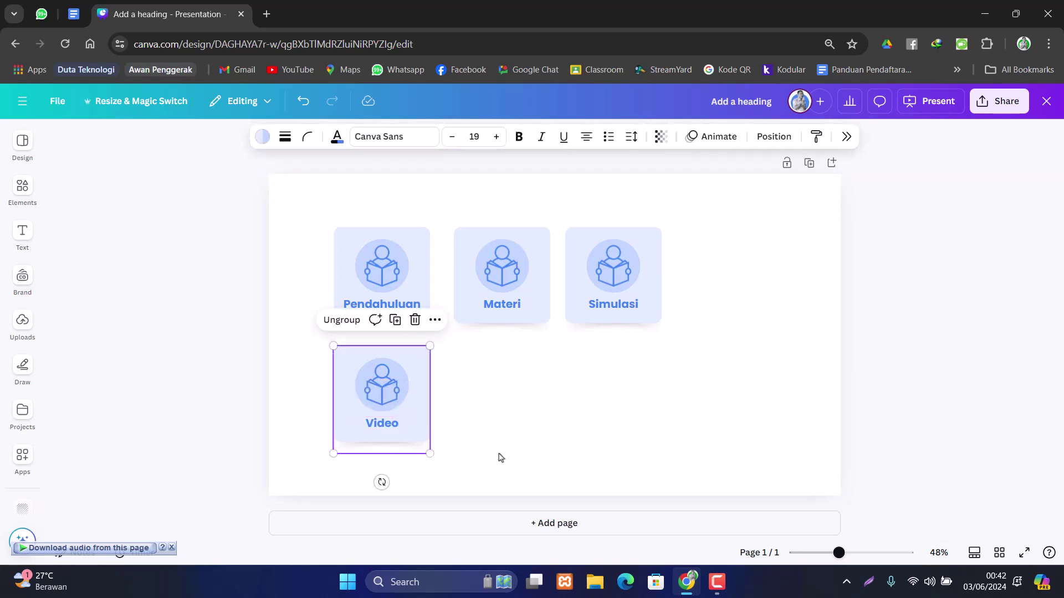
{"action": "left_click_drag", "start_coordinate": [344, 404], "coordinate": [509, 393]}
{"action": "left_click", "coordinate": [596, 405]}
{"action": "left_click", "coordinate": [501, 423]}
{"action": "double_click", "coordinate": [502, 424]}
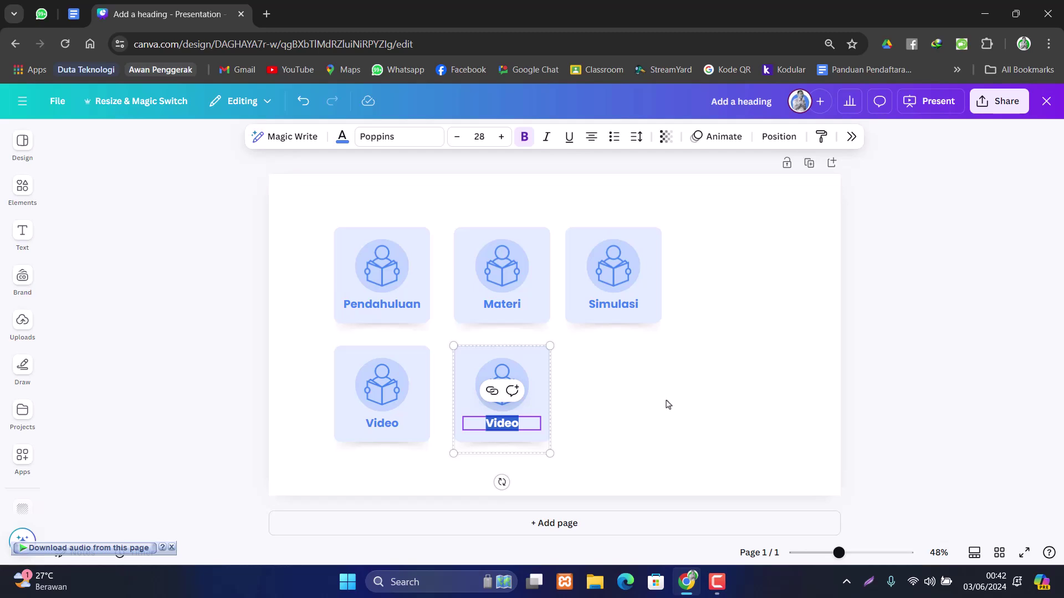
{"action": "type", "text": "Latihan"}
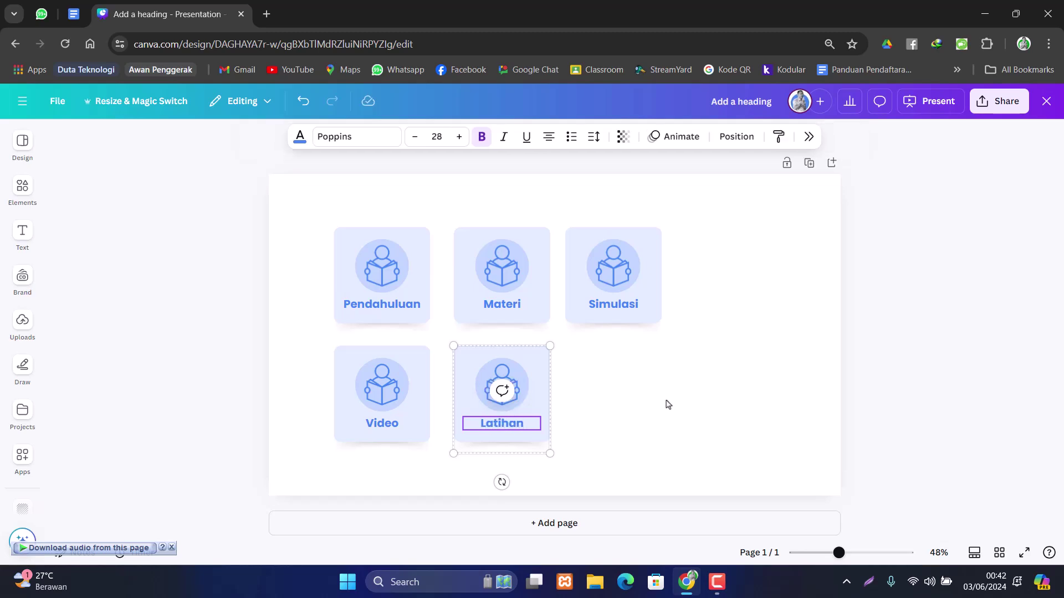
{"action": "left_click", "coordinate": [668, 404]}
- Place a copy of the "Latihan" tile below "Simulasi" and label it "Referensi"
{"action": "left_click", "coordinate": [542, 419]}
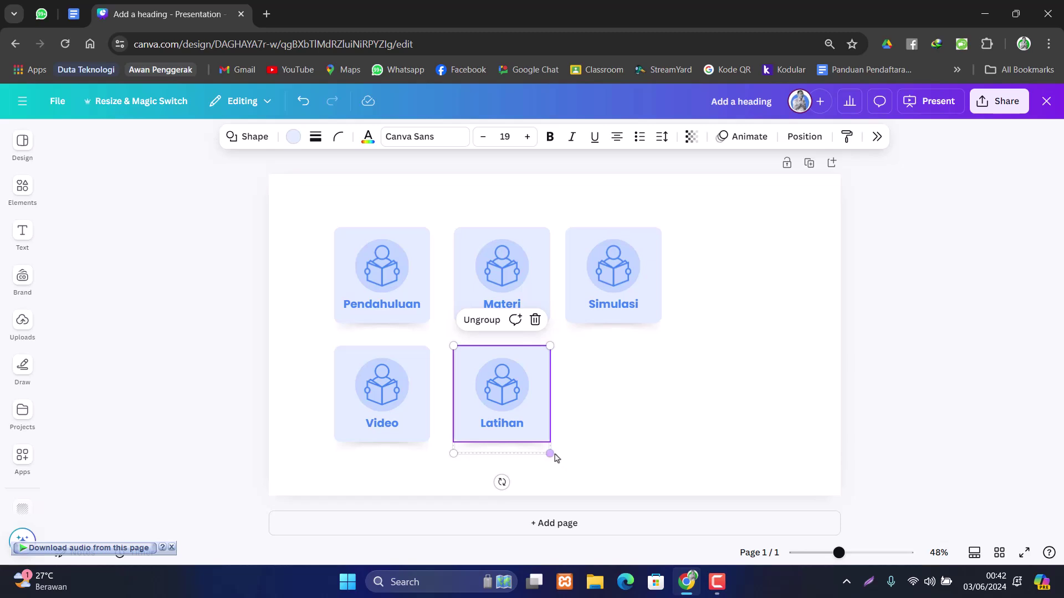
{"action": "left_click_drag", "start_coordinate": [541, 393], "coordinate": [642, 384]}
{"action": "left_click", "coordinate": [686, 401]}
{"action": "double_click", "coordinate": [606, 426]}
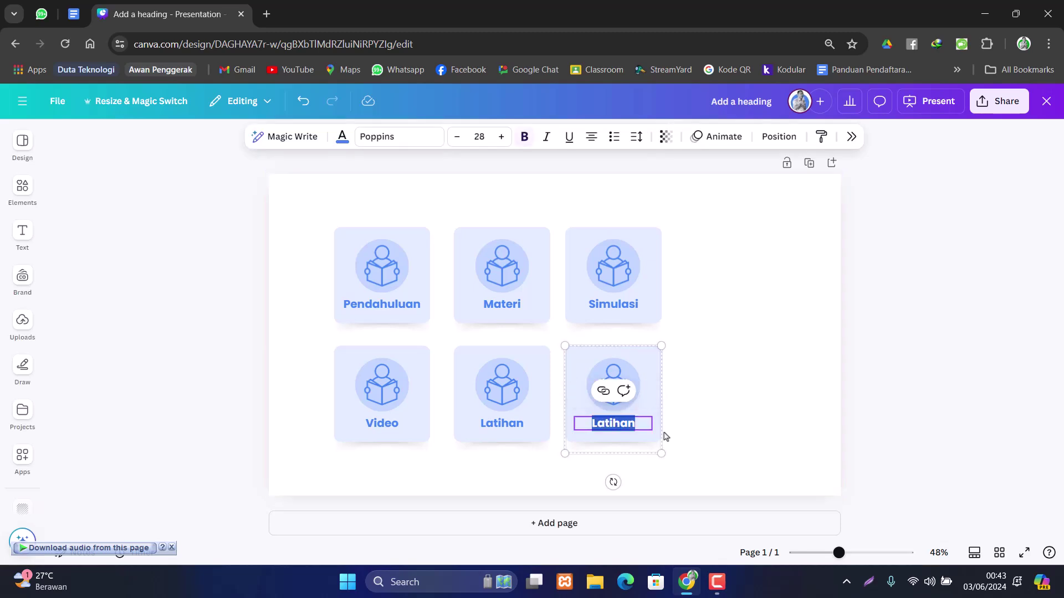
{"action": "type", "text": "Referensi"}
{"action": "left_click", "coordinate": [711, 431]}
- Duplicate the "Referensi" tile, place the copy at the end of the second row and label it "Developer"
{"action": "left_click", "coordinate": [643, 378]}
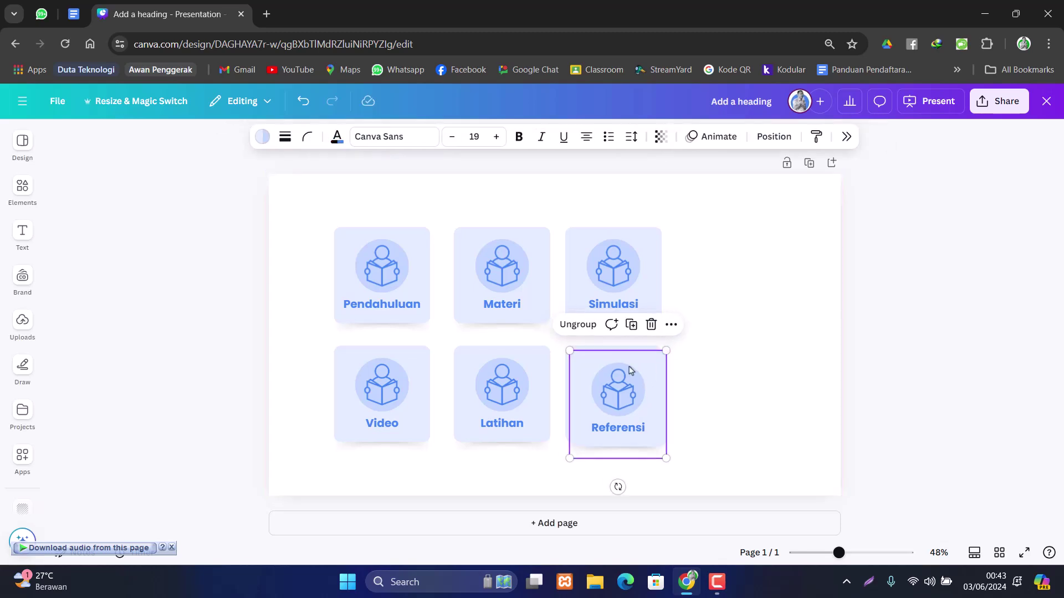
{"action": "key", "text": "ctrl+d"}
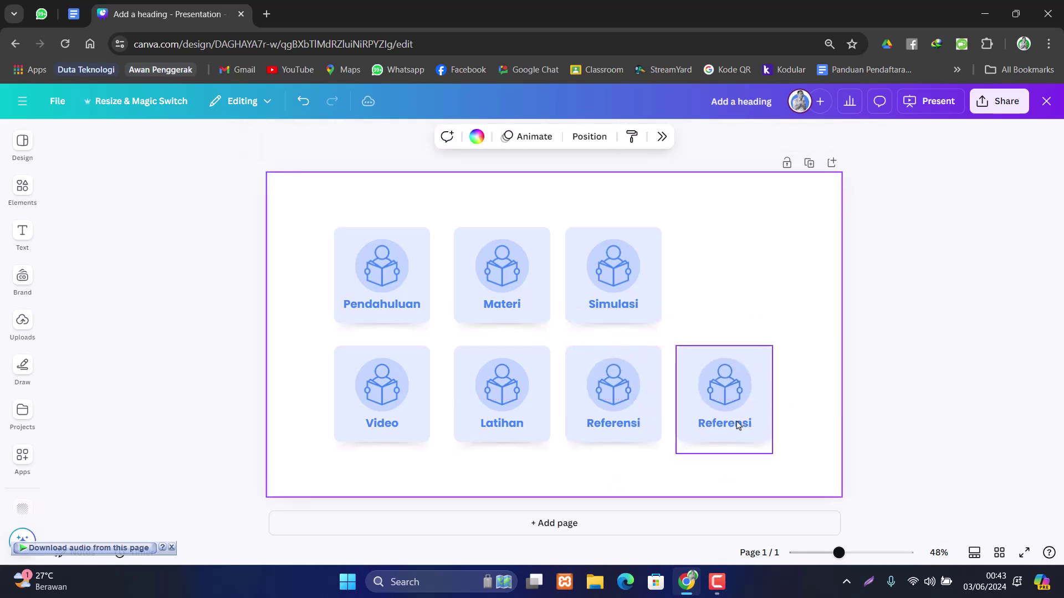
{"action": "double_click", "coordinate": [746, 424]}
{"action": "type", "text": "Pengembang"}
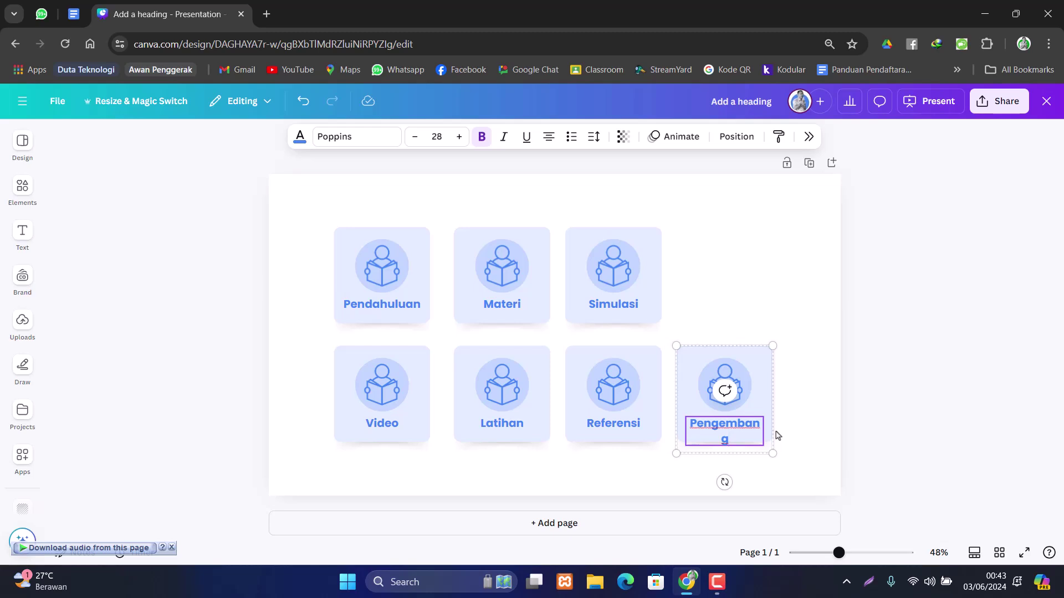
{"action": "key", "text": "ctrl+a"}
{"action": "type", "text": "Dveloper"}
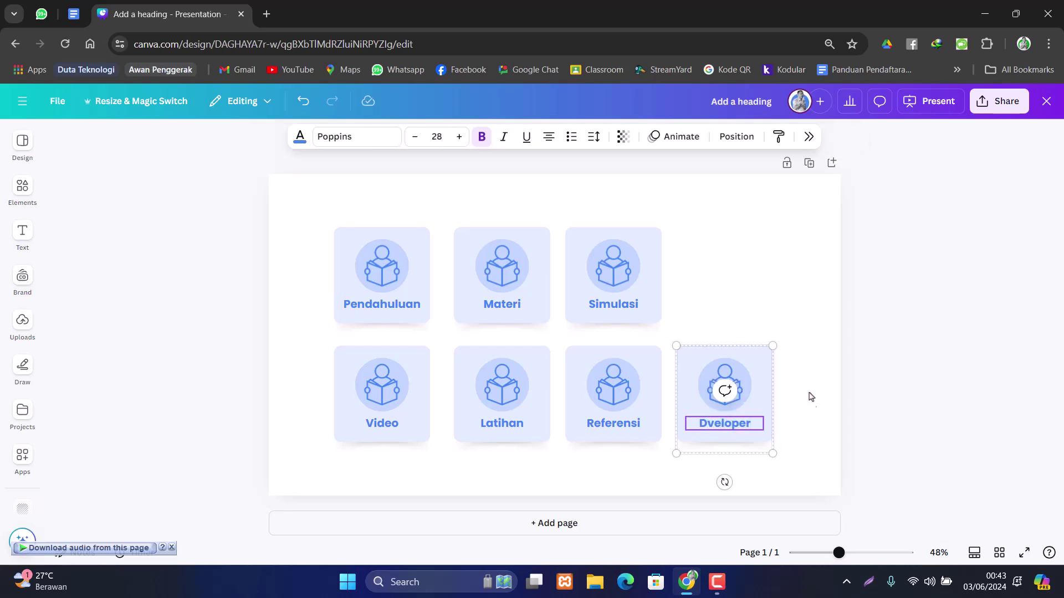
{"action": "left_click", "coordinate": [811, 406]}
{"action": "double_click", "coordinate": [707, 424]}
{"action": "type", "text": "e"}
{"action": "left_click", "coordinate": [758, 284]}
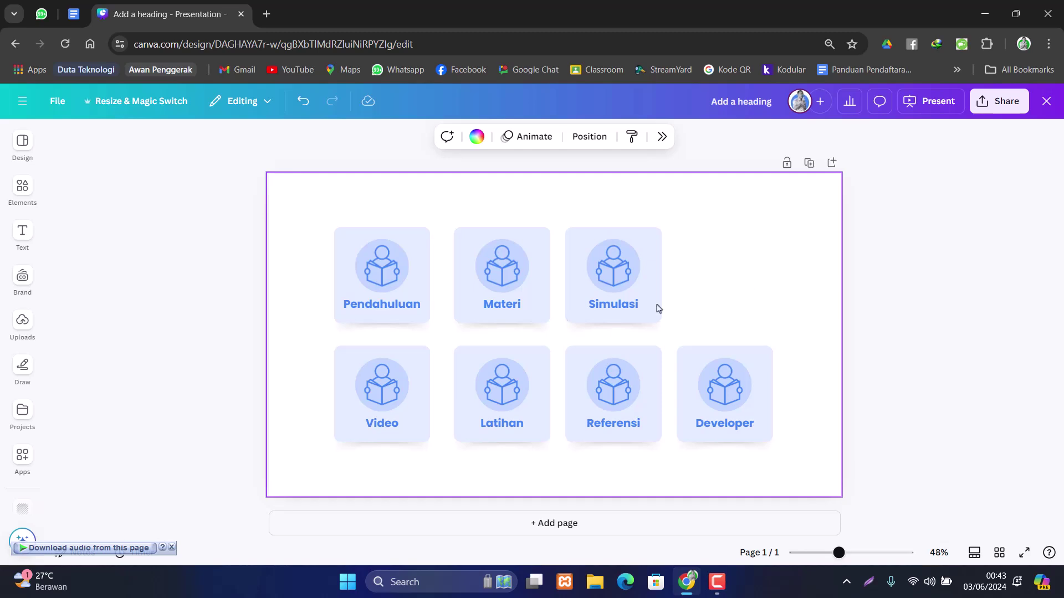
- Tidy up the second row so its four tiles are evenly spaced
{"action": "left_click_drag", "start_coordinate": [292, 394], "coordinate": [817, 411]}
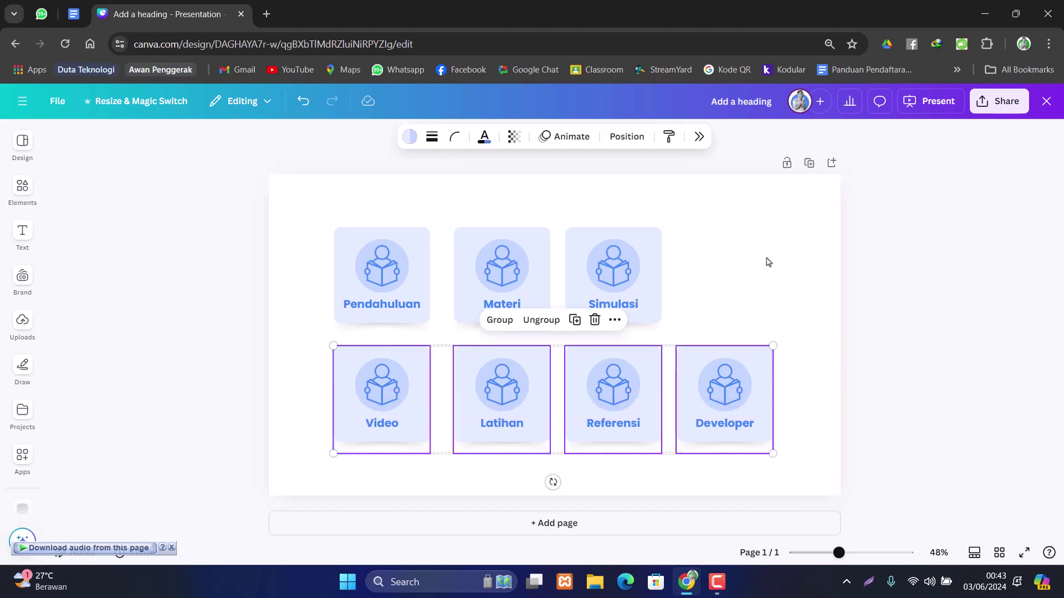
{"action": "left_click", "coordinate": [626, 137]}
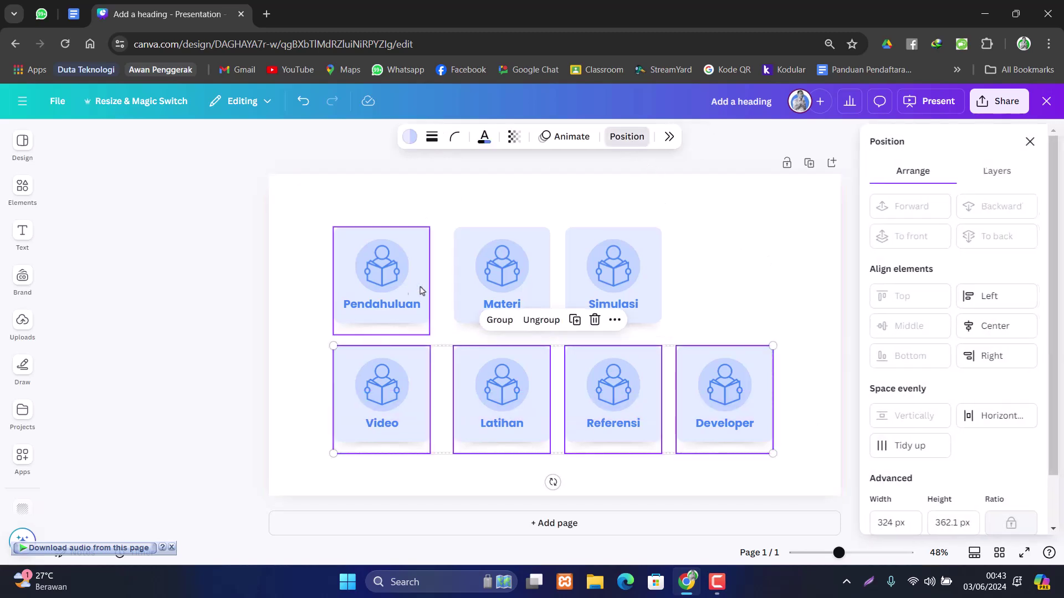
{"action": "left_click", "coordinate": [906, 450]}
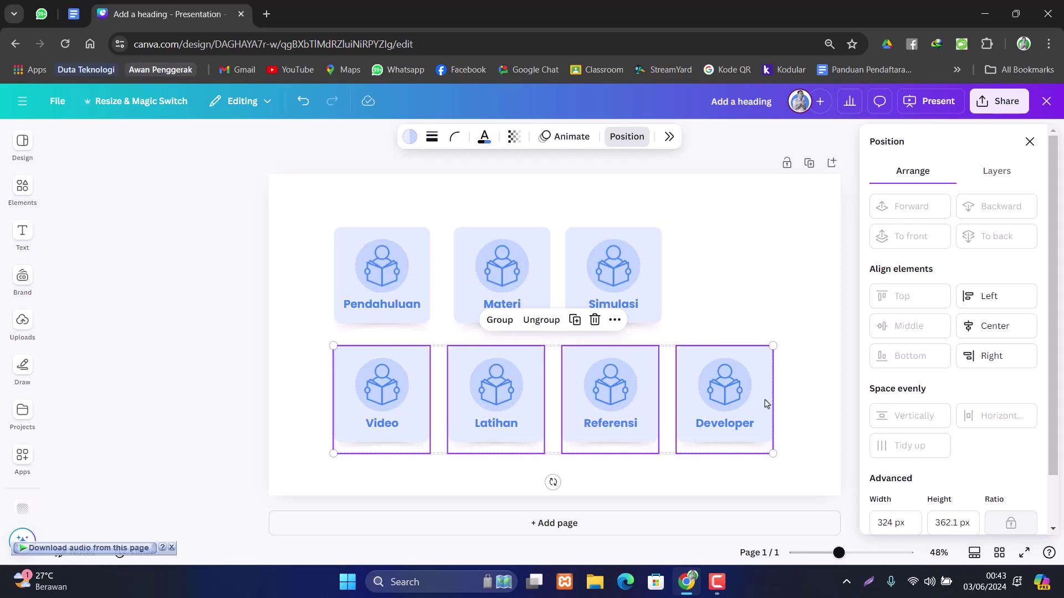
{"action": "left_click", "coordinate": [791, 404]}
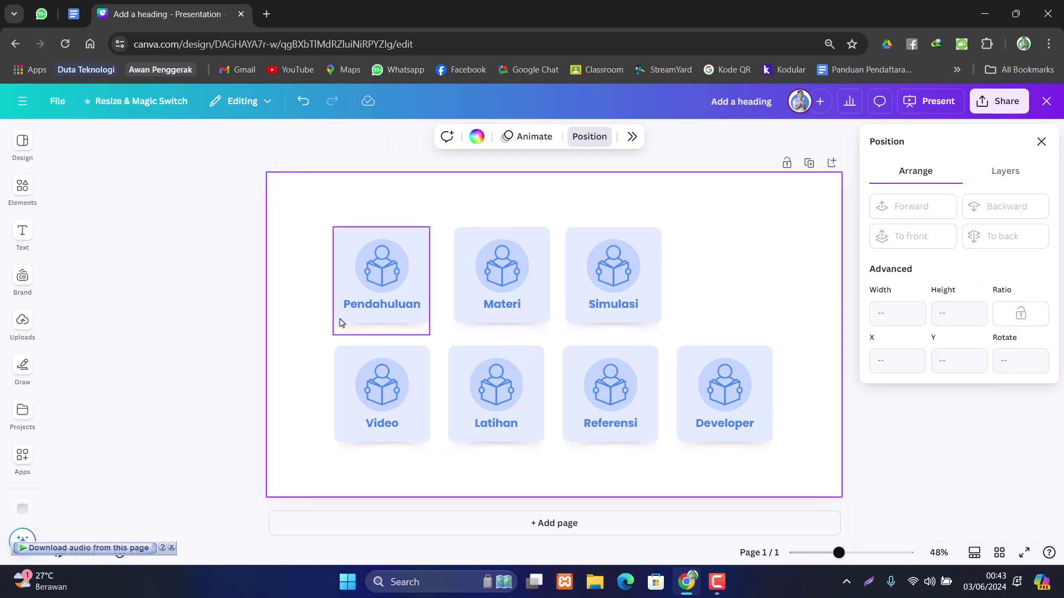
- Tidy up the first row so its three tiles are evenly spaced
{"action": "left_click_drag", "start_coordinate": [299, 289], "coordinate": [712, 316]}
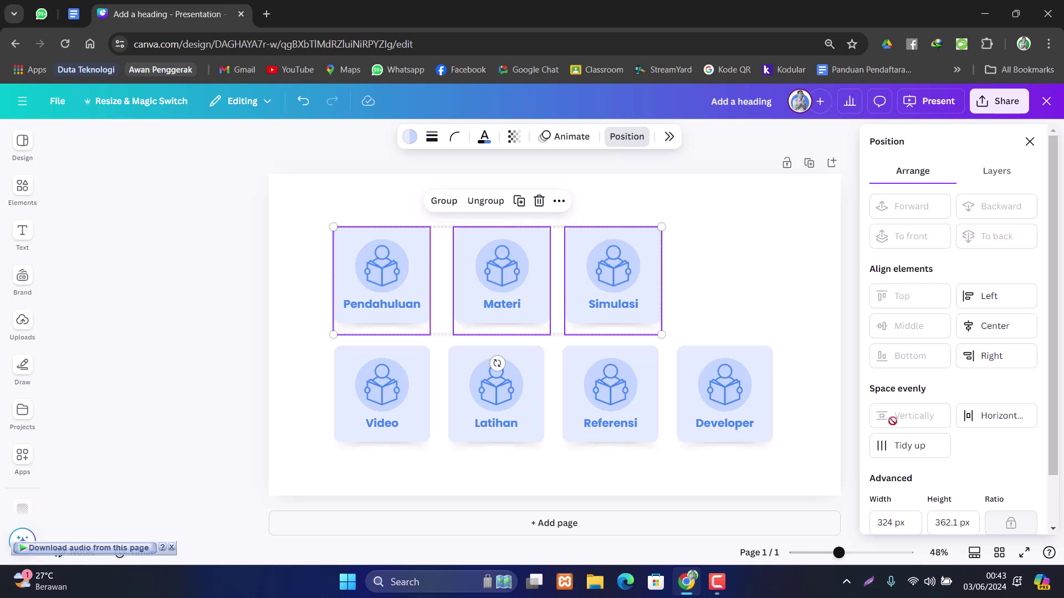
{"action": "left_click", "coordinate": [906, 446]}
{"action": "left_click", "coordinate": [743, 308]}
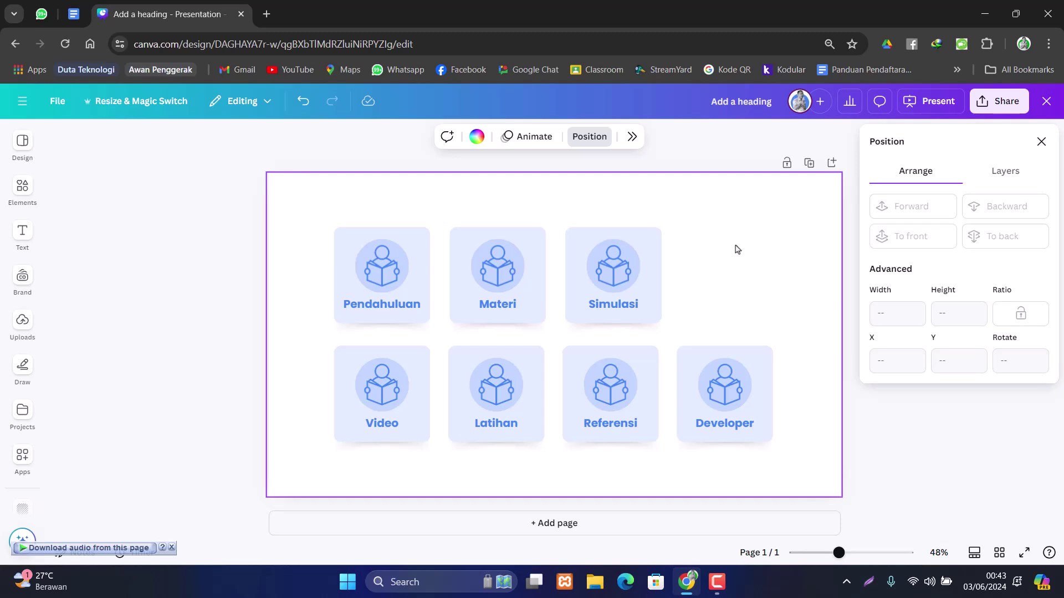
- Place a copy of the "Simulasi" tile at the end of the first row, directly above "Developer"
{"action": "left_click", "coordinate": [660, 229]}
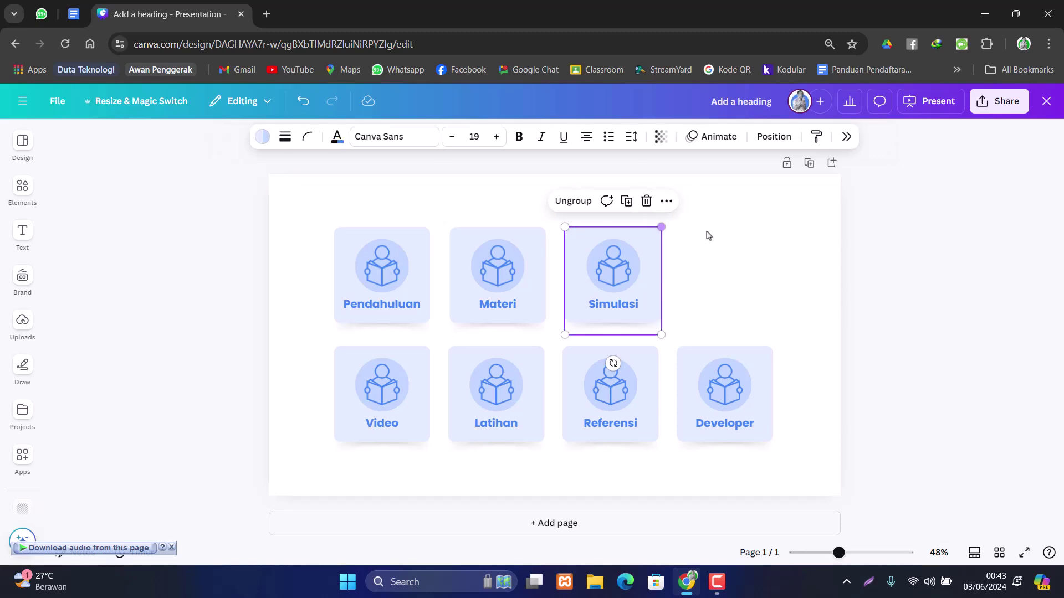
{"action": "left_click_drag", "start_coordinate": [627, 268], "coordinate": [742, 274]}
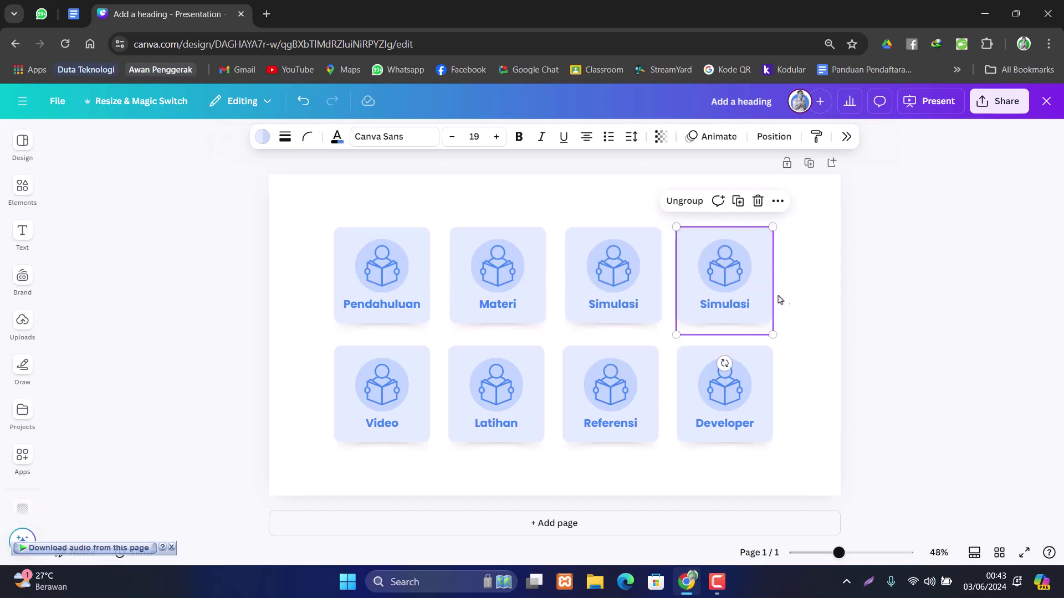
{"action": "left_click", "coordinate": [796, 307]}
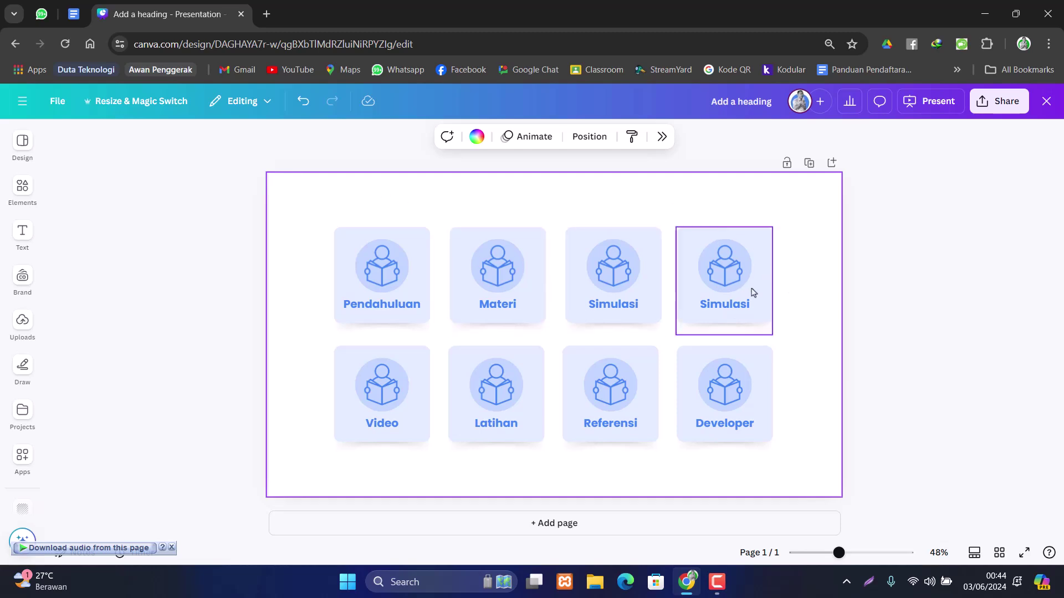
- Replace the "shadow" search in the elements library with a search for "book icon"
{"action": "left_click", "coordinate": [21, 186]}
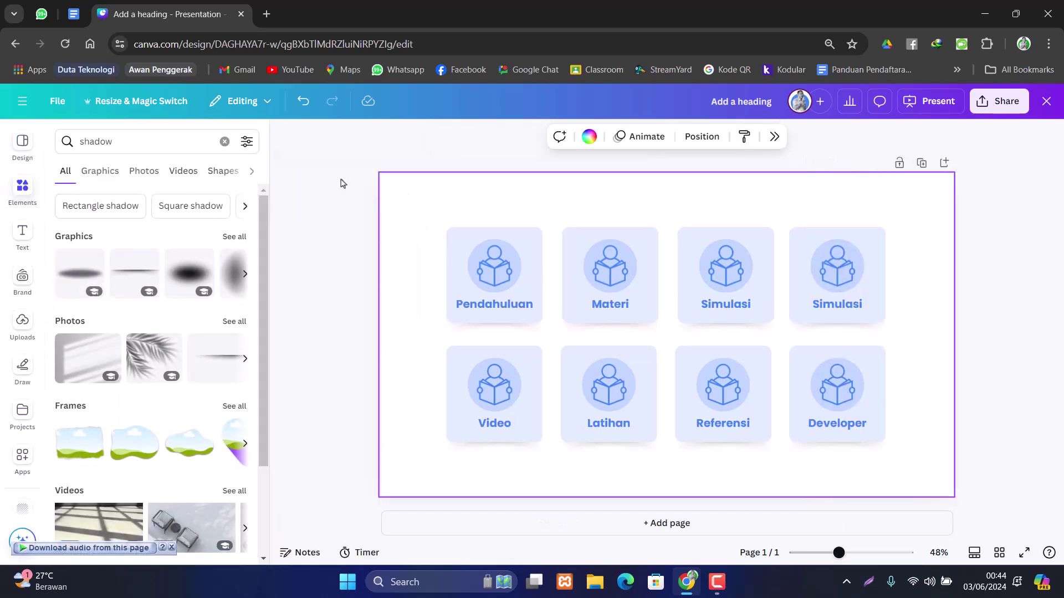
{"action": "left_click", "coordinate": [224, 141]}
{"action": "left_click", "coordinate": [181, 144]}
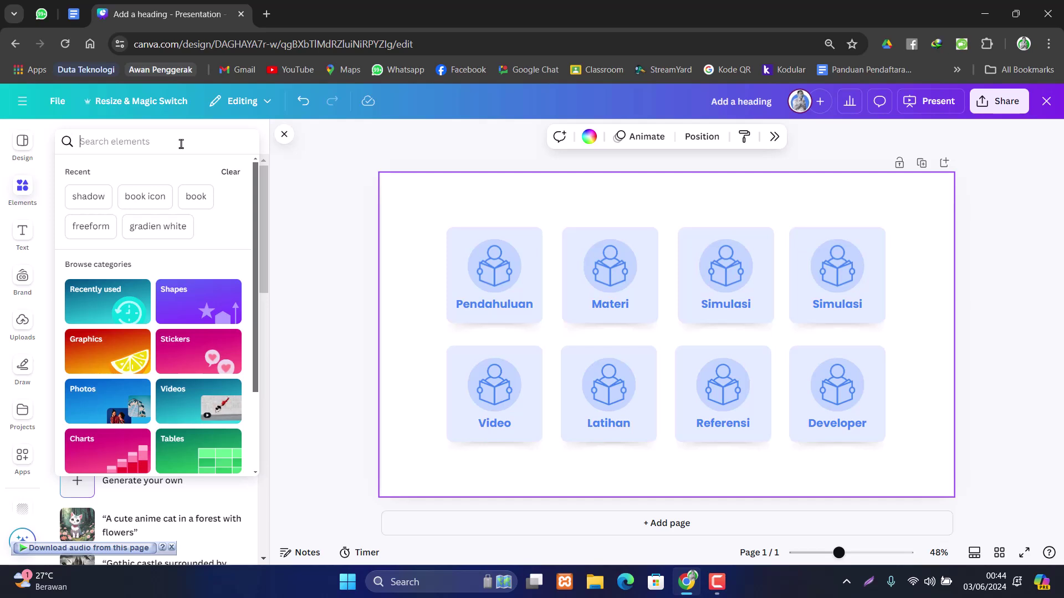
{"action": "type", "text": "book ico"}
{"action": "key", "text": "Return"}
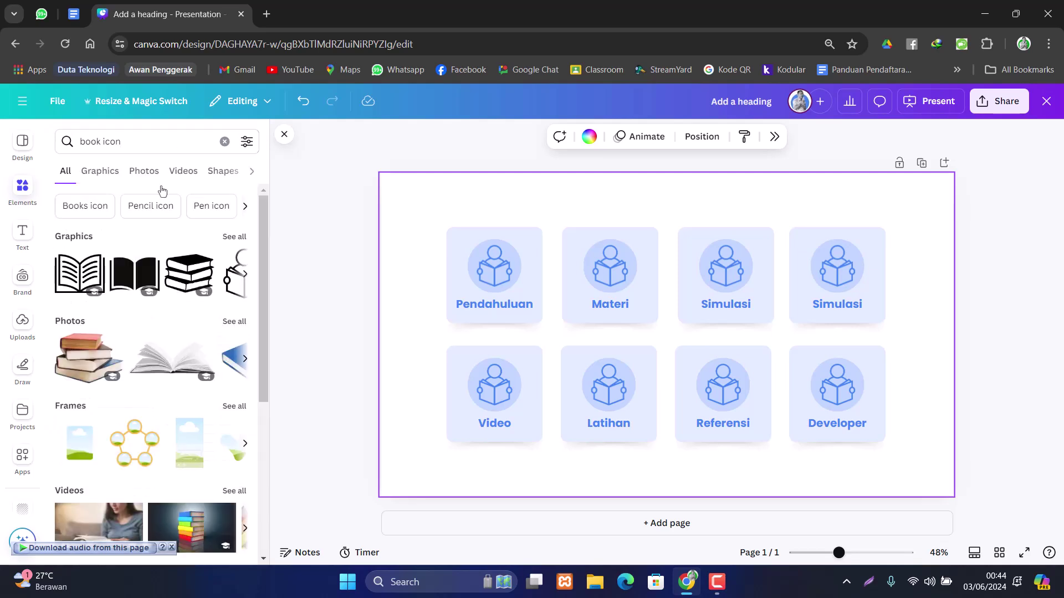
- Add the open-book icon with page lines from the full graphics results and shrink it to icon size over the "Materi" tile
{"action": "left_click", "coordinate": [235, 238]}
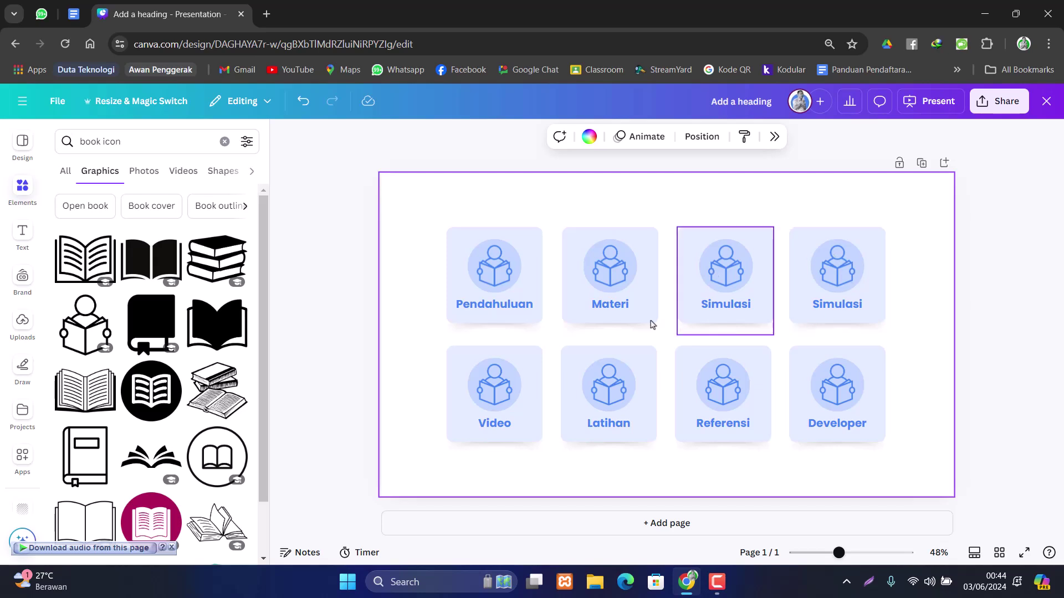
{"action": "left_click_drag", "start_coordinate": [264, 297], "coordinate": [256, 332]}
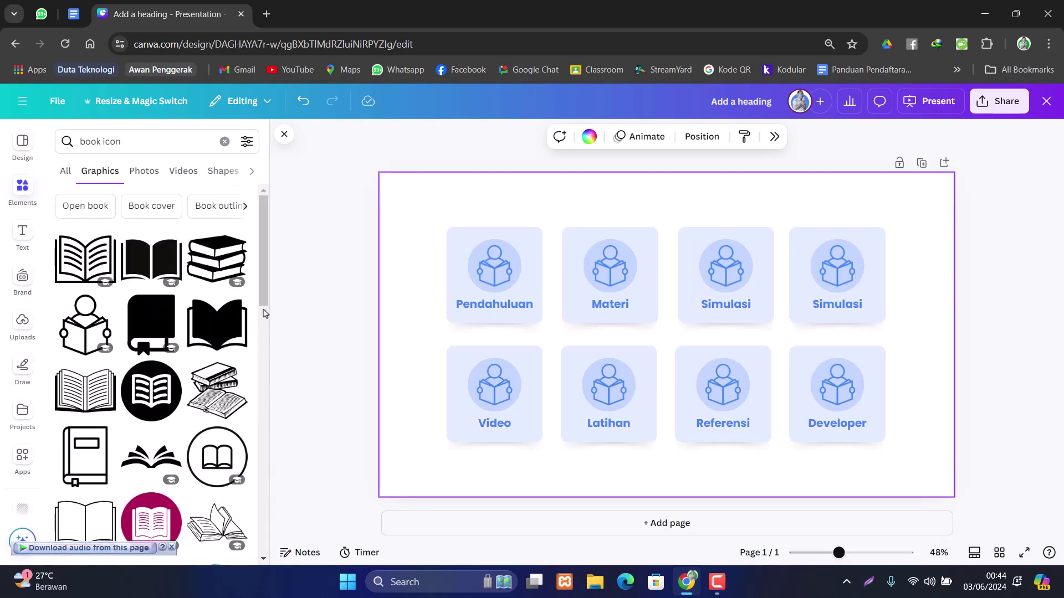
{"action": "left_click", "coordinate": [87, 258]}
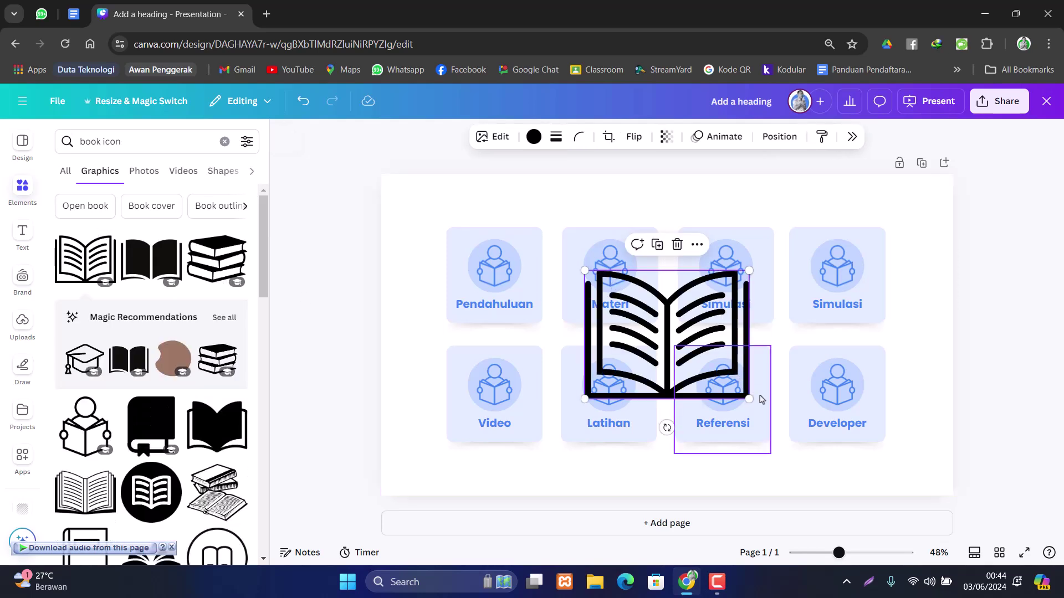
{"action": "left_click_drag", "start_coordinate": [749, 397], "coordinate": [616, 294]}
- Ungroup the "Materi" tile, delete its reader icon and centre the open-book icon in the tile's circle
{"action": "right_click", "coordinate": [653, 239]}
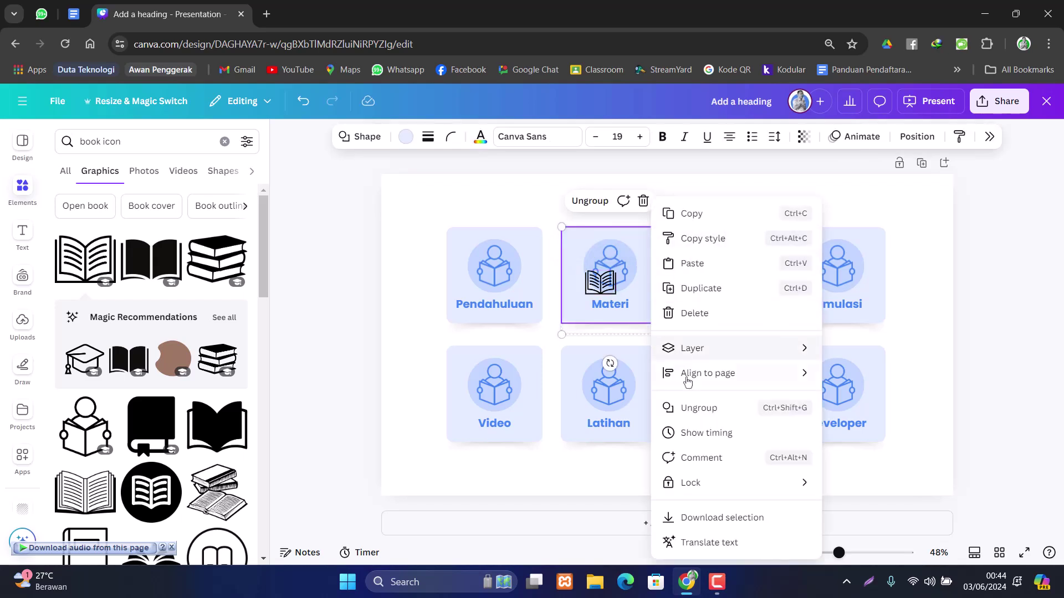
{"action": "left_click", "coordinate": [712, 411]}
{"action": "left_click", "coordinate": [527, 204]}
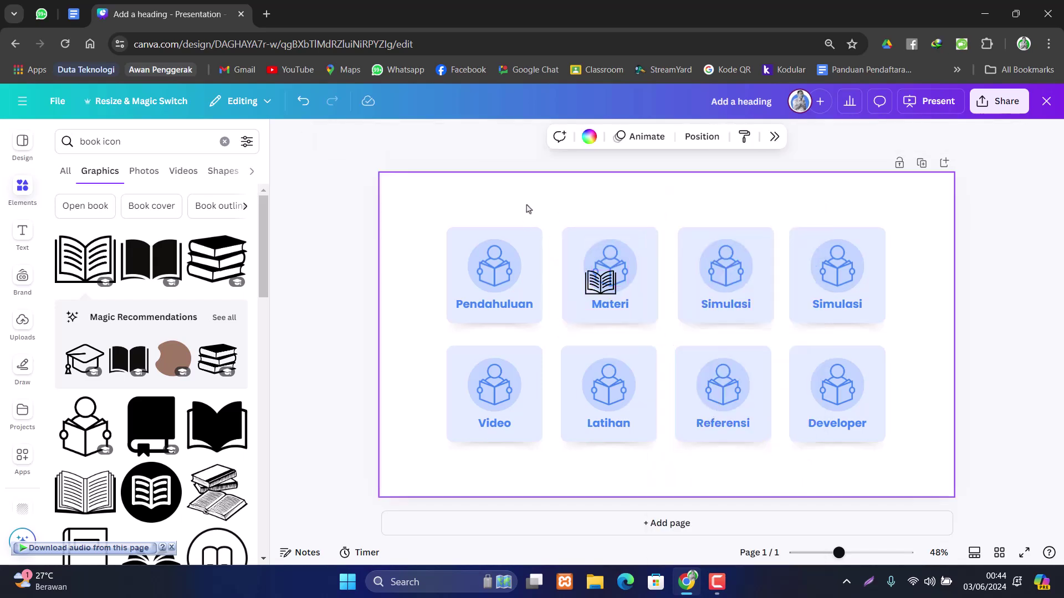
{"action": "left_click", "coordinate": [619, 266]}
{"action": "key", "text": "Delete"}
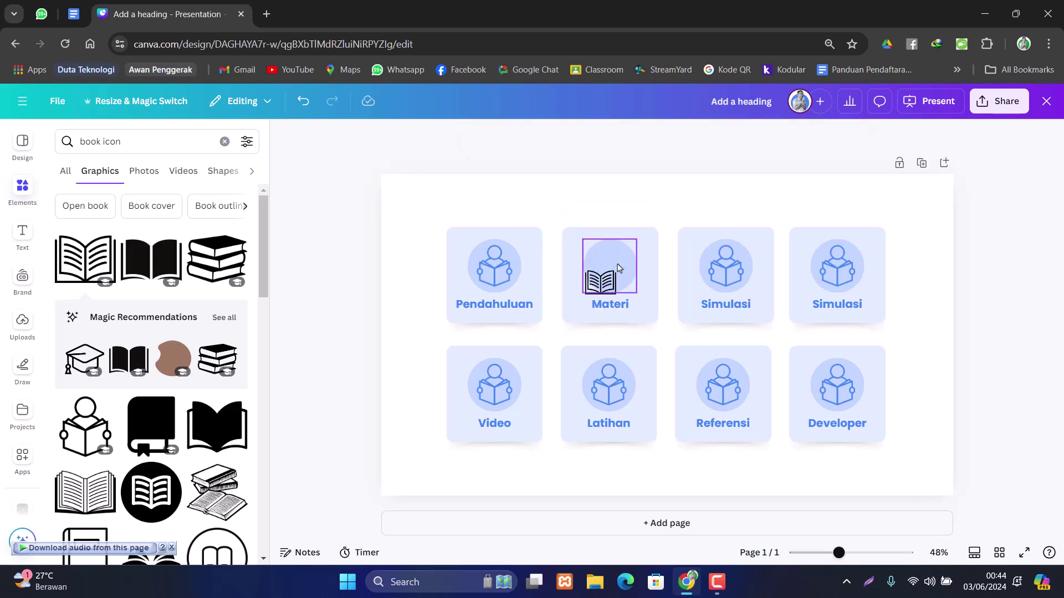
{"action": "mouse_move", "coordinate": [600, 280]}
{"action": "left_mouse_down"}
{"action": "mouse_move", "coordinate": [610, 254]}
{"action": "mouse_move", "coordinate": [512, 253]}
{"action": "mouse_move", "coordinate": [546, 295]}
{"action": "mouse_move", "coordinate": [619, 262]}
{"action": "mouse_move", "coordinate": [621, 276]}
{"action": "mouse_move", "coordinate": [609, 266]}
{"action": "left_mouse_up"}
{"action": "left_click", "coordinate": [677, 216]}
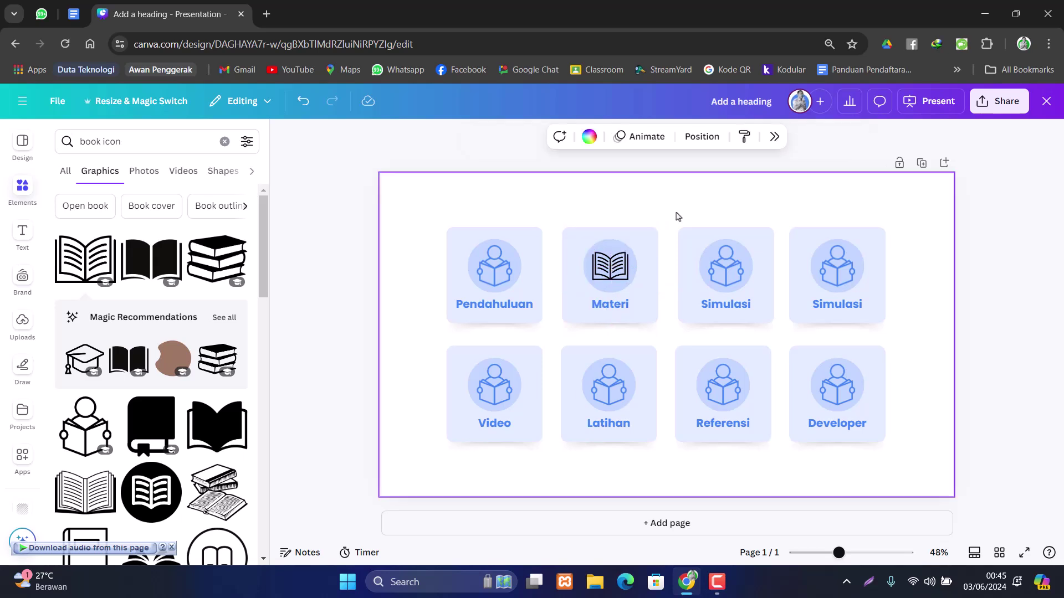
- Recolour the open-book icon on the "Materi" tile with the blue document colour used by the other icons
{"action": "left_click", "coordinate": [609, 266]}
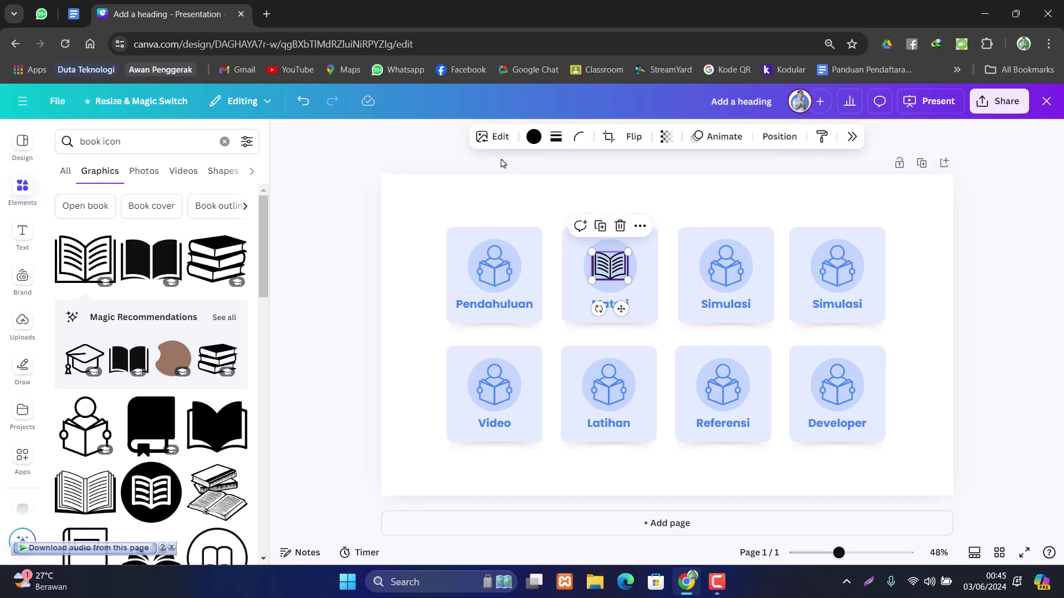
{"action": "left_click", "coordinate": [534, 136]}
{"action": "left_click", "coordinate": [523, 186]}
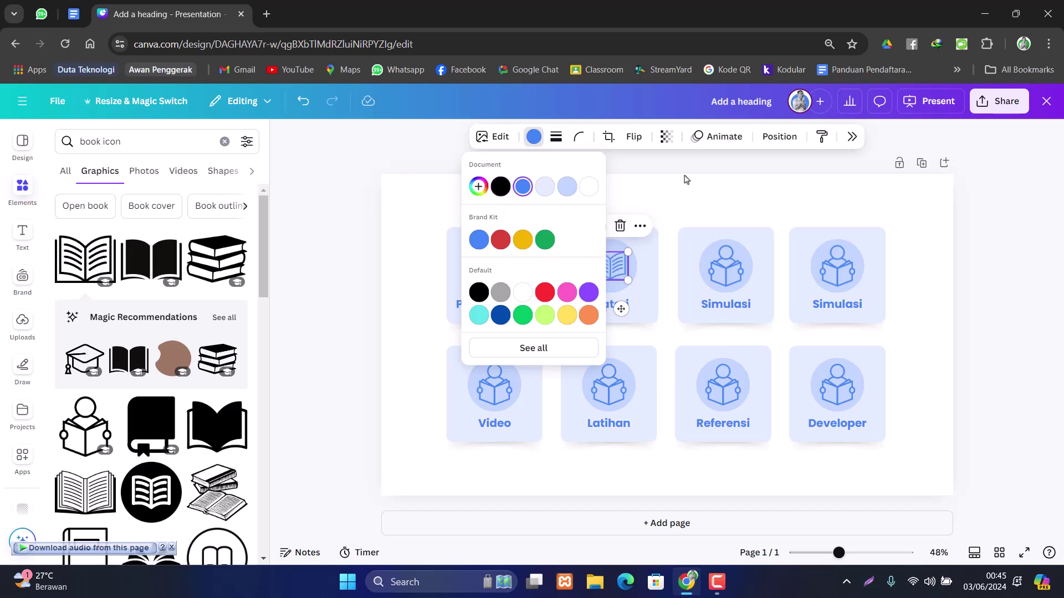
{"action": "left_click", "coordinate": [680, 198]}
{"action": "left_click", "coordinate": [681, 199]}
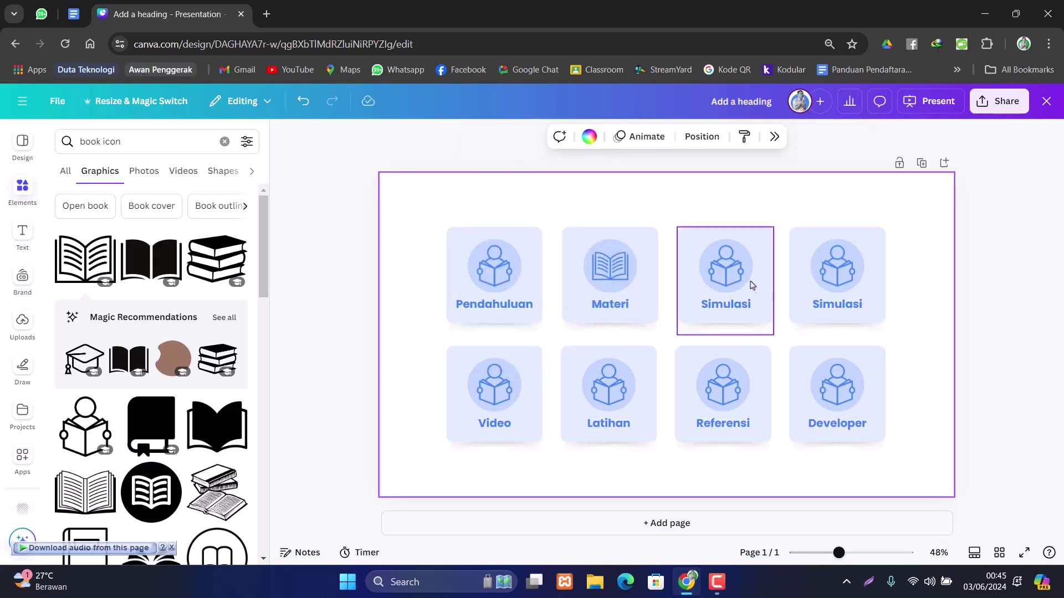
- Replace the "book icon" search in the graphics library with a search for "Simulasi"
{"action": "left_click", "coordinate": [138, 144]}
{"action": "left_click", "coordinate": [67, 141]}
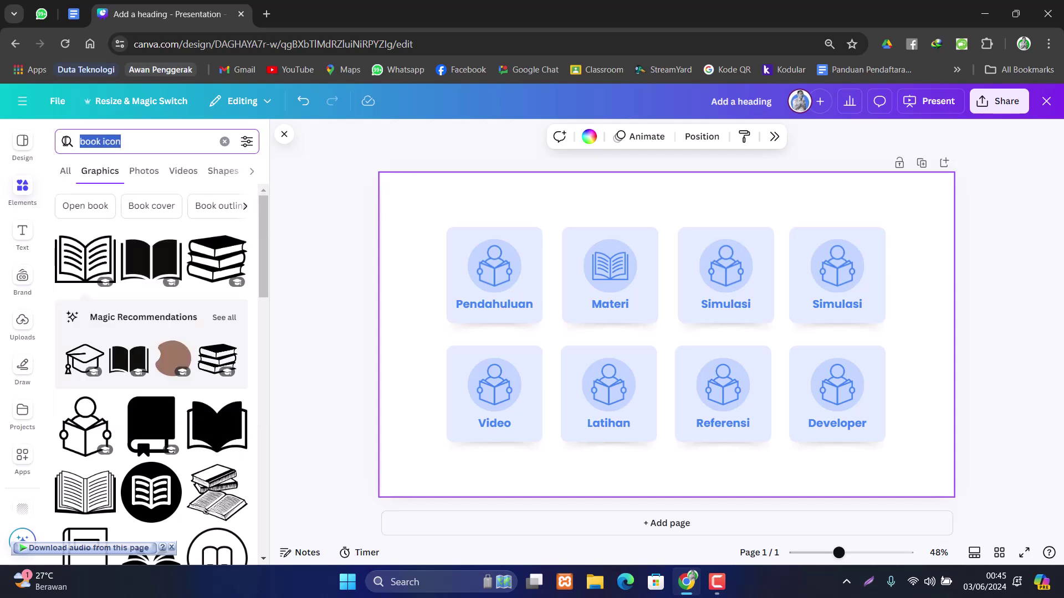
{"action": "type", "text": "Simulasi"}
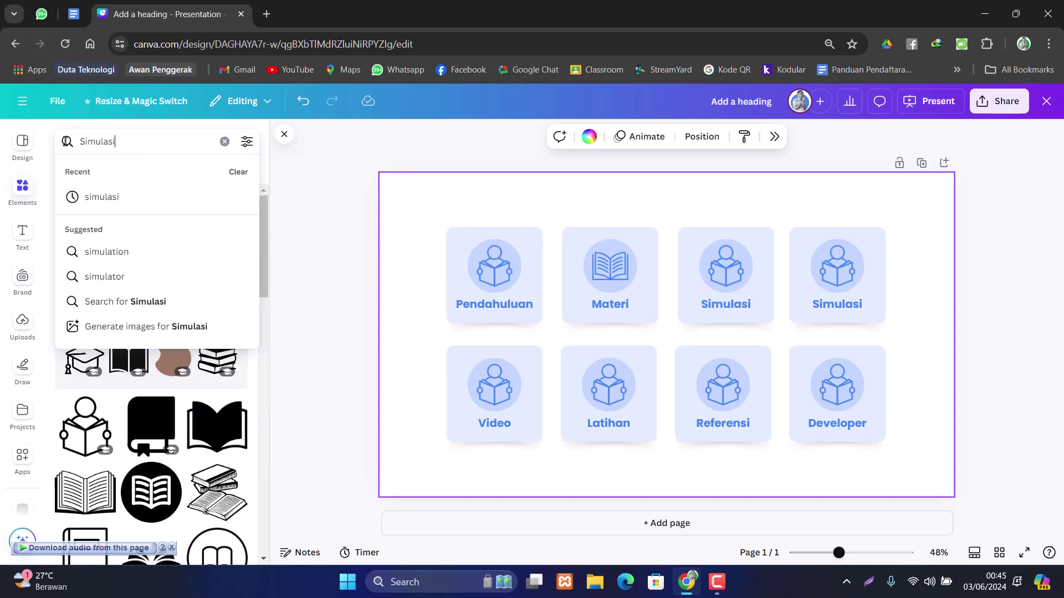
{"action": "key", "text": "Return"}
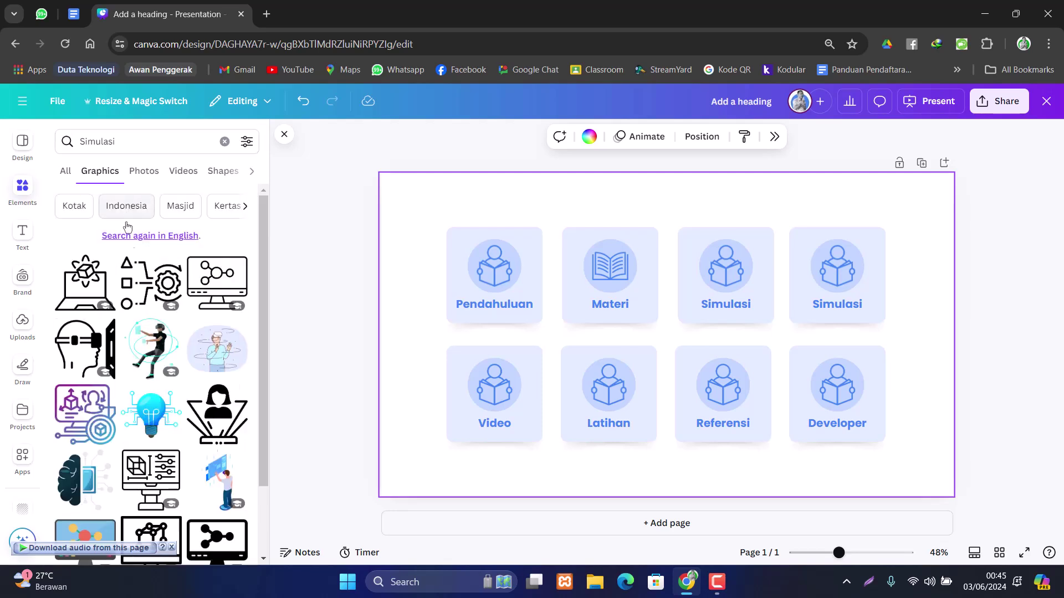
- Add the outlined head with VR headset icon and shrink it over the "Simulasi" tile above "Referensi"
{"action": "scroll", "coordinate": [183, 323], "scroll_direction": "down", "scroll_amount": 3}
{"action": "scroll", "coordinate": [183, 323], "scroll_direction": "down", "scroll_amount": 3}
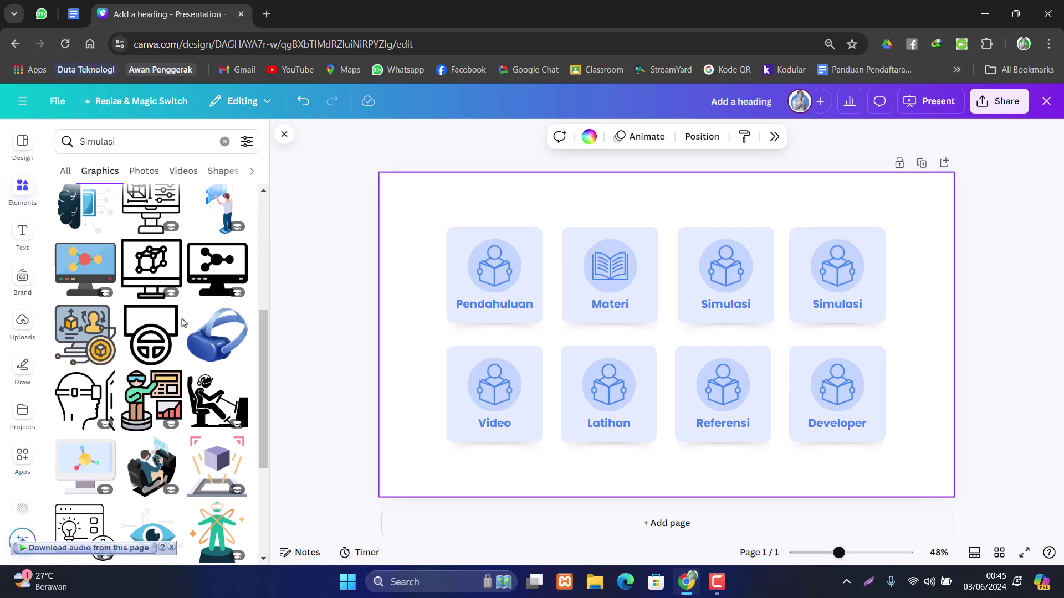
{"action": "scroll", "coordinate": [183, 323], "scroll_direction": "up", "scroll_amount": 6}
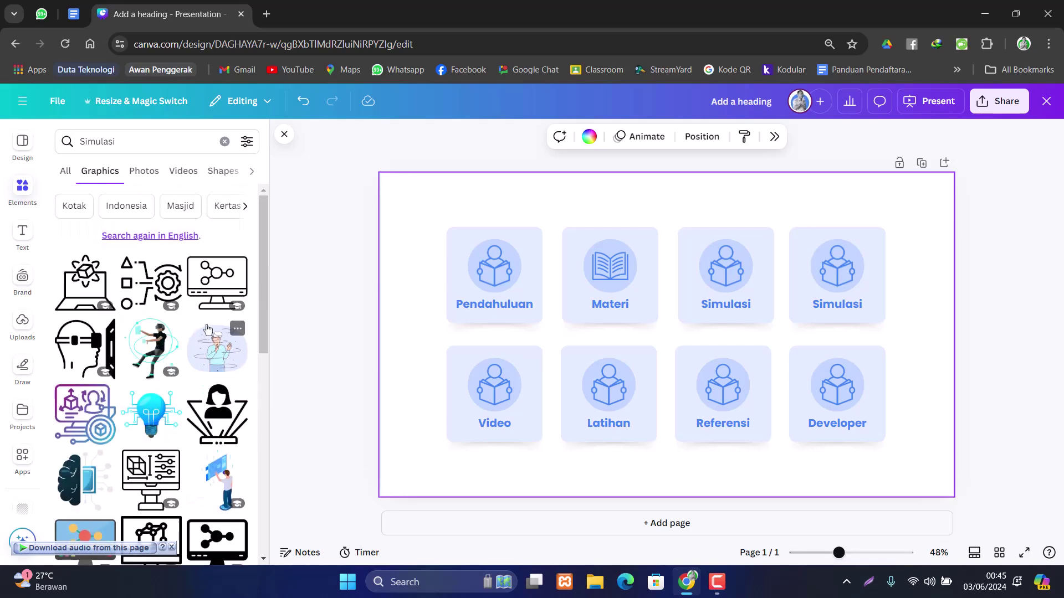
{"action": "scroll", "coordinate": [208, 330], "scroll_direction": "down", "scroll_amount": 6}
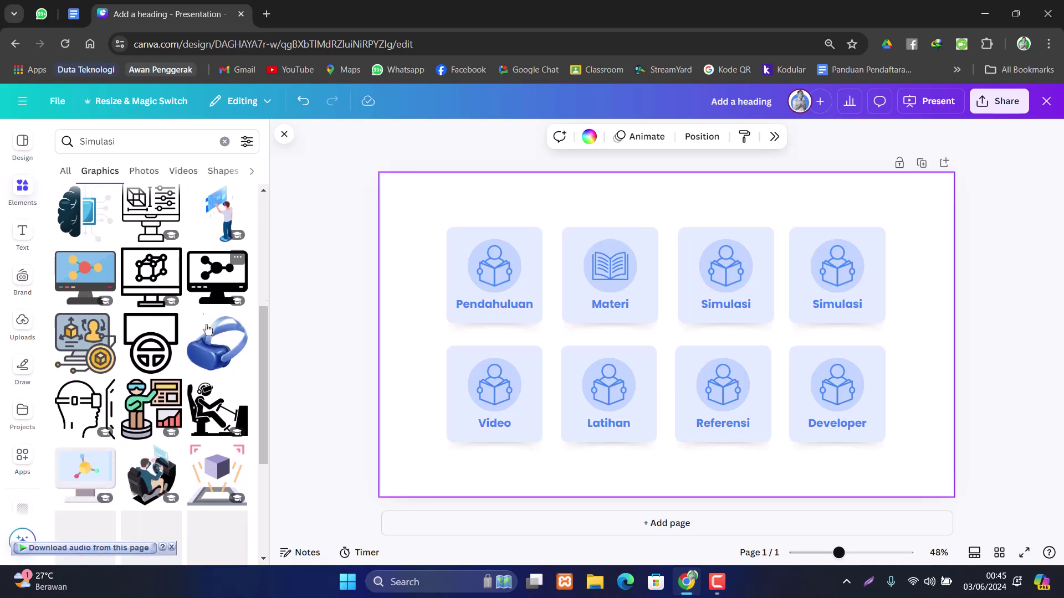
{"action": "left_click", "coordinate": [78, 398]}
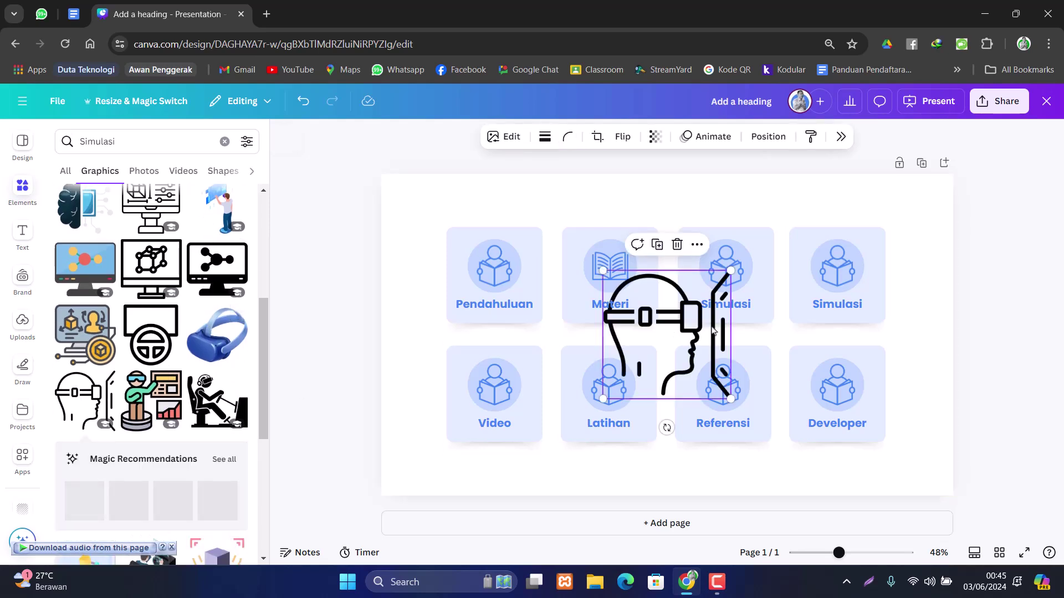
{"action": "left_click_drag", "start_coordinate": [644, 320], "coordinate": [518, 288]}
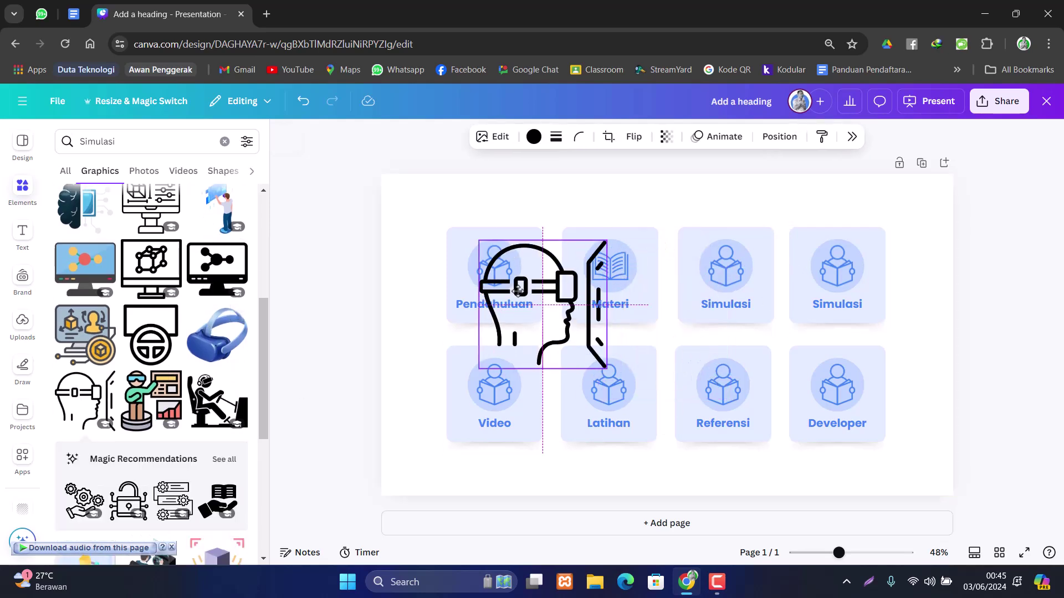
{"action": "left_click_drag", "start_coordinate": [607, 369], "coordinate": [711, 293]}
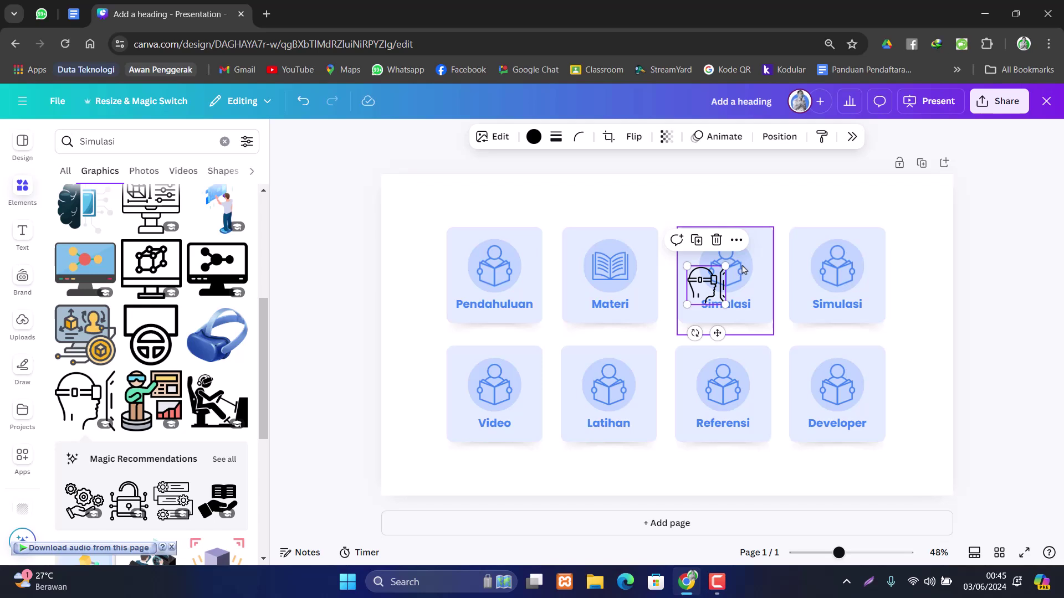
- Ungroup the "Simulasi" tile above "Referensi" and delete its reader icon
{"action": "left_click", "coordinate": [744, 270]}
{"action": "right_click", "coordinate": [744, 270]}
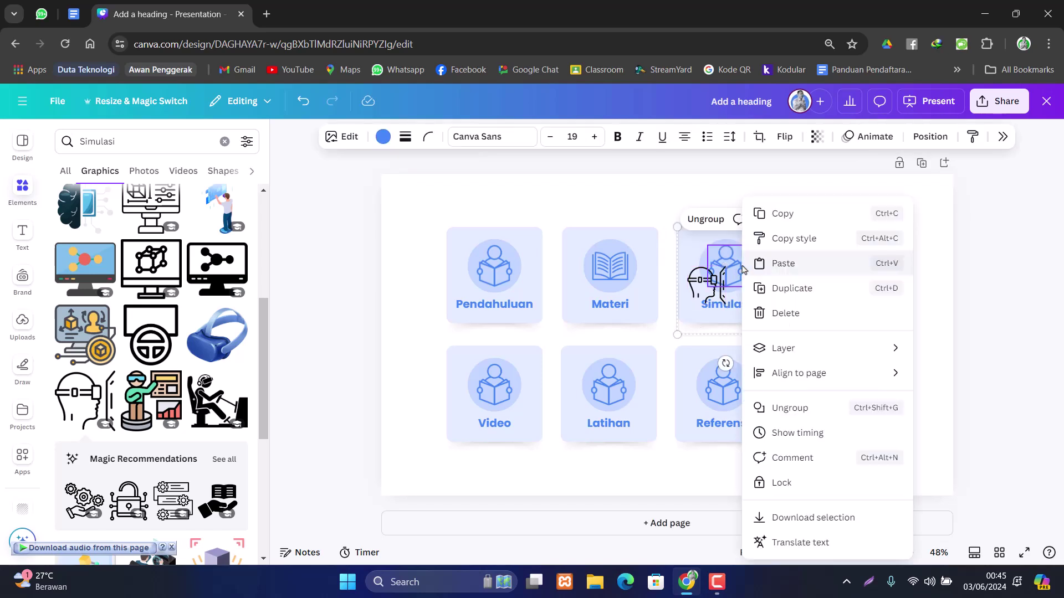
{"action": "left_click", "coordinate": [792, 407]}
{"action": "left_click", "coordinate": [906, 313]}
{"action": "left_click", "coordinate": [729, 270]}
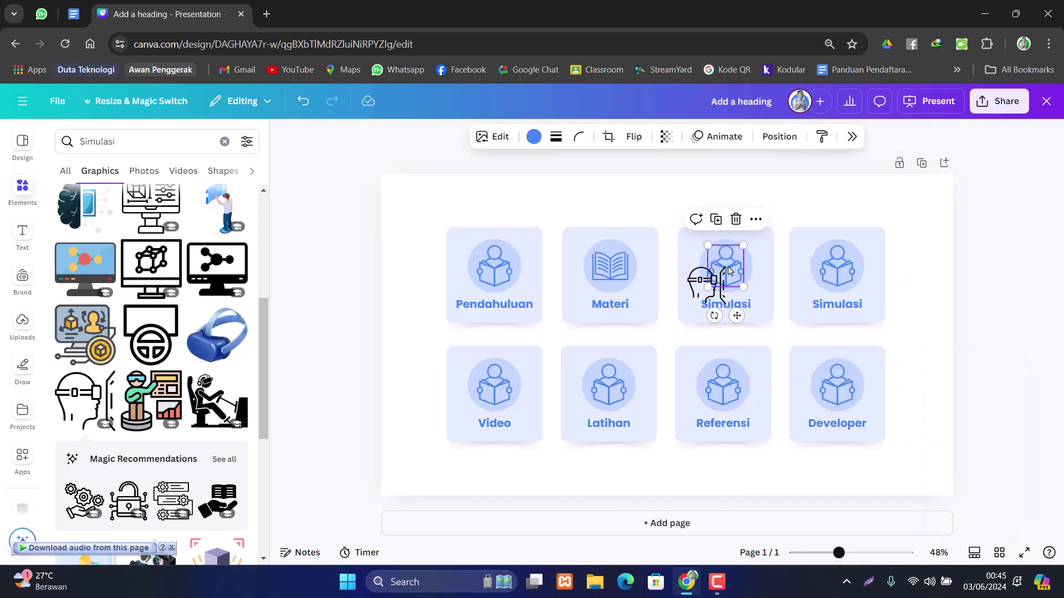
- Place the VR headset icon in the "Simulasi" tile's circle, shrink it slightly and centre it there
{"action": "left_click_drag", "start_coordinate": [703, 280], "coordinate": [727, 260]}
{"action": "left_click", "coordinate": [821, 205]}
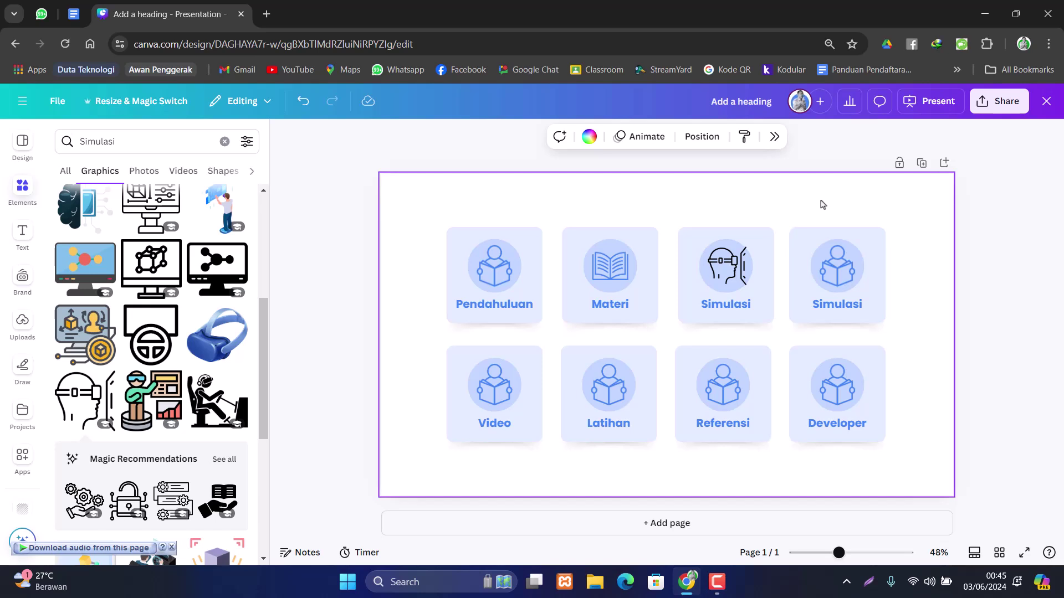
{"action": "left_click", "coordinate": [719, 272]}
{"action": "left_click_drag", "start_coordinate": [752, 294], "coordinate": [729, 274]}
{"action": "left_click", "coordinate": [851, 196]}
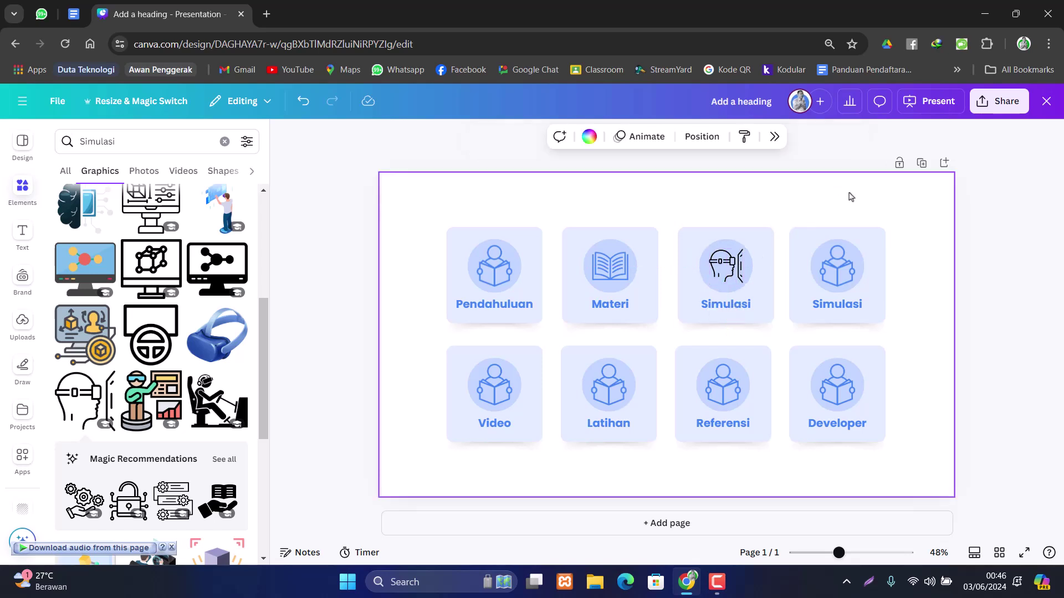
- Recolour the VR headset icon on the "Simulasi" tile with the blue document colour
{"action": "left_click", "coordinate": [730, 269]}
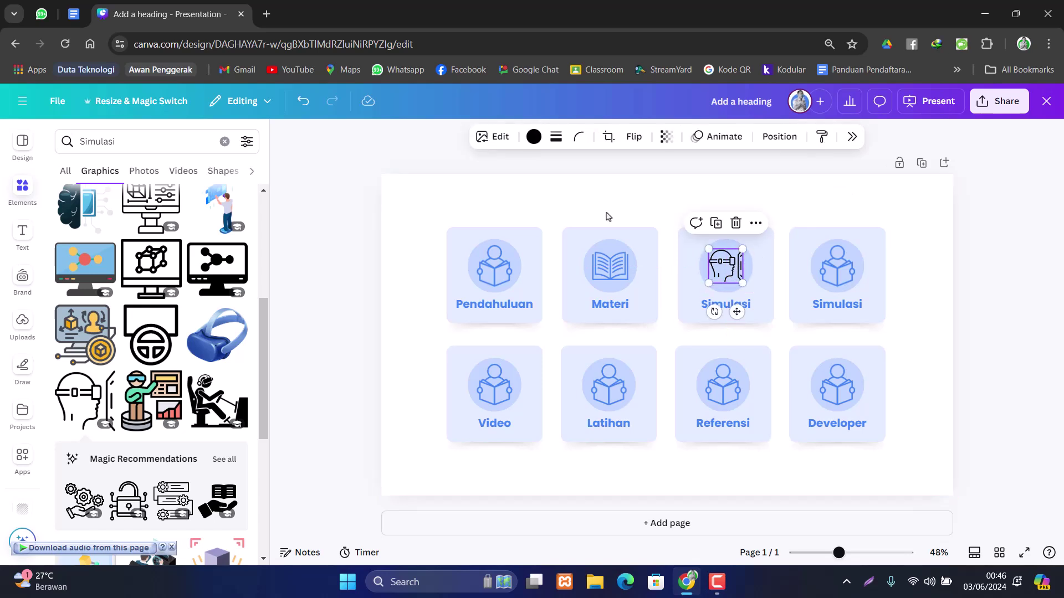
{"action": "left_click", "coordinate": [533, 140]}
{"action": "left_click", "coordinate": [522, 186]}
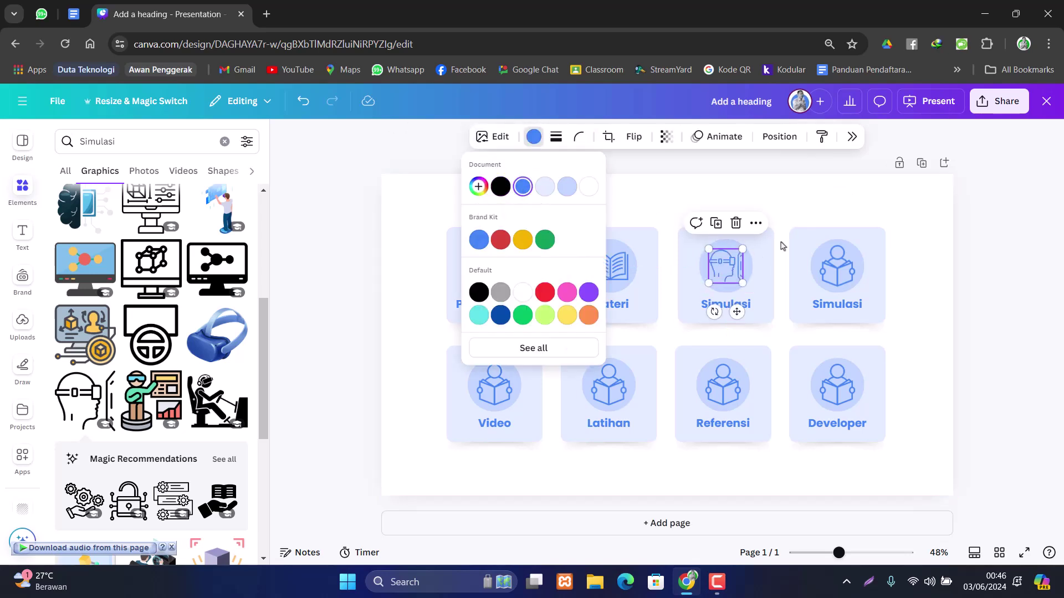
{"action": "left_click", "coordinate": [820, 212]}
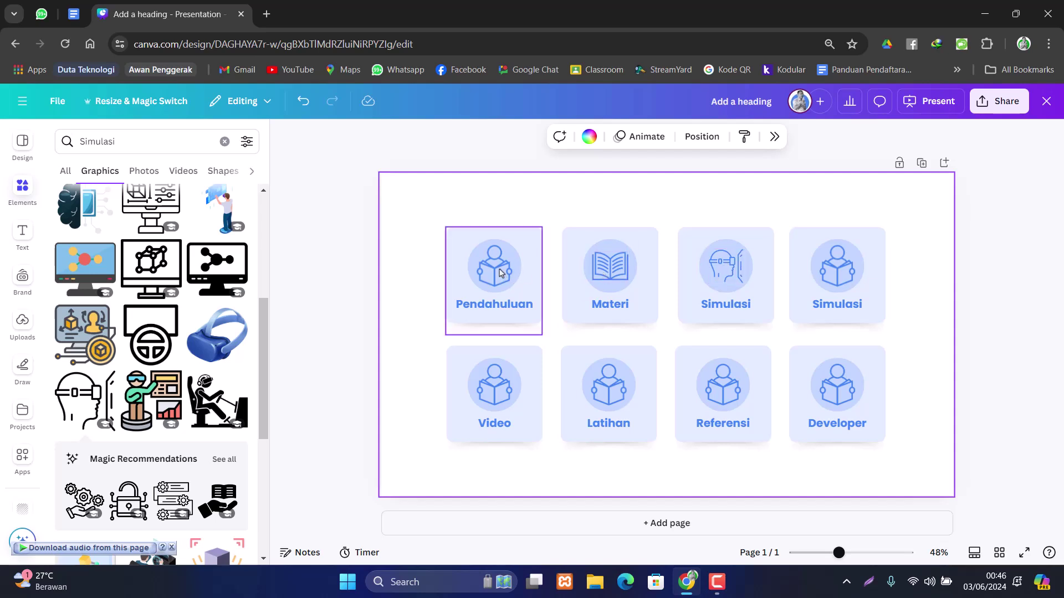
- Delete the VR headset icon from the "Simulasi" tile, leaving its circle empty
{"action": "left_click", "coordinate": [733, 268]}
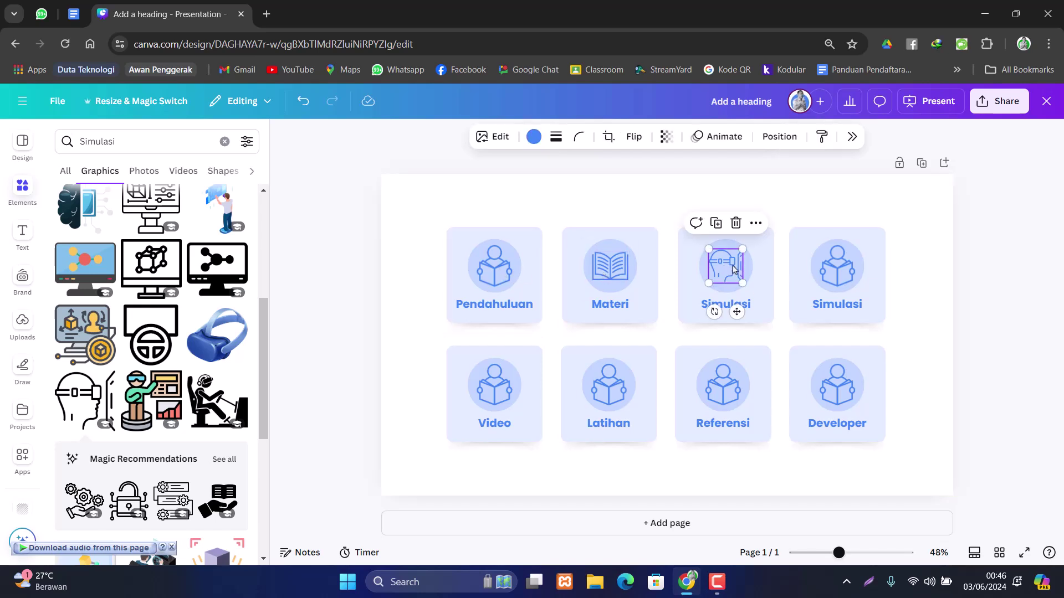
{"action": "left_click", "coordinate": [735, 223]}
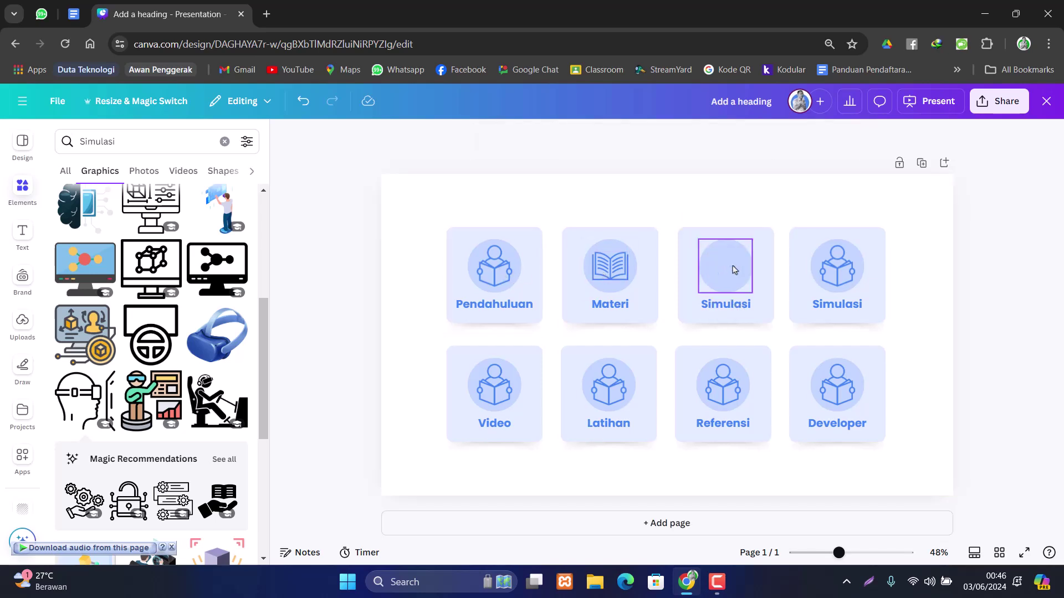
{"action": "left_click", "coordinate": [822, 211]}
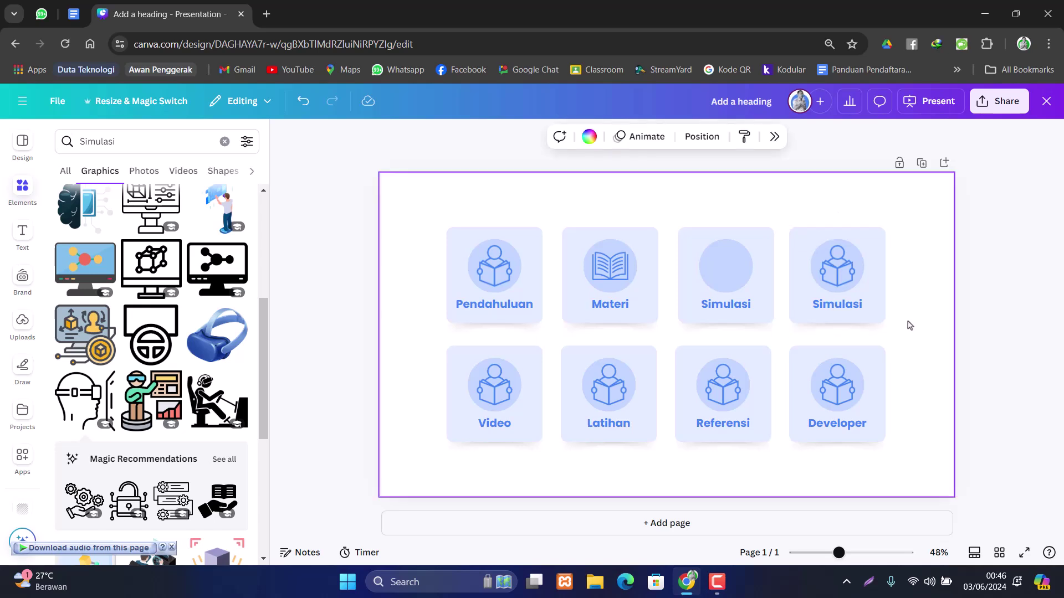
- Change the label of the first row's last tile to "Bermain"
{"action": "left_click", "coordinate": [837, 304]}
{"action": "double_click", "coordinate": [839, 305]}
{"action": "type", "text": "Bermain"}
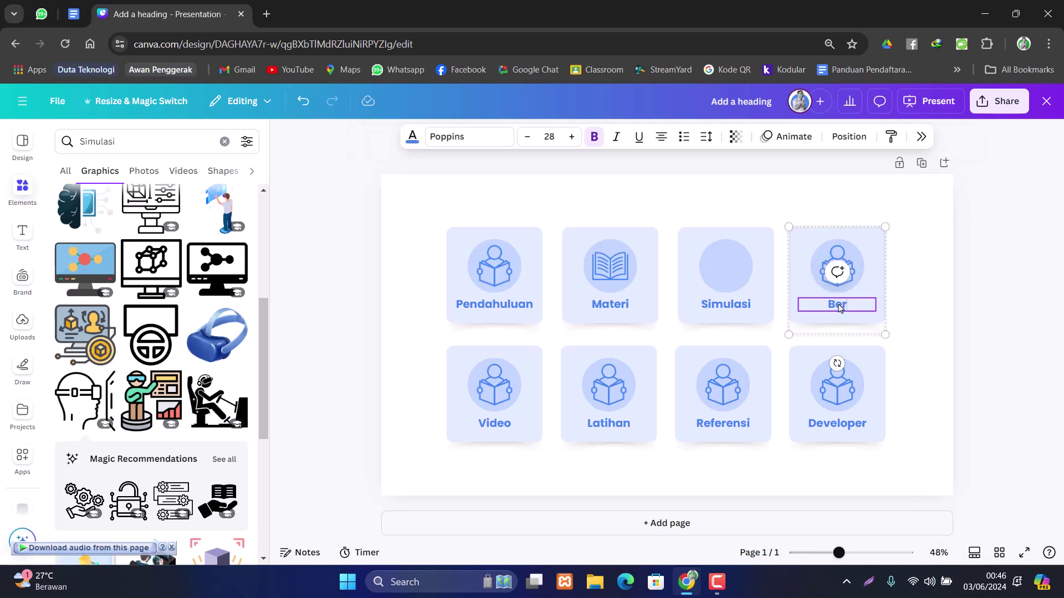
{"action": "left_click", "coordinate": [920, 318]}
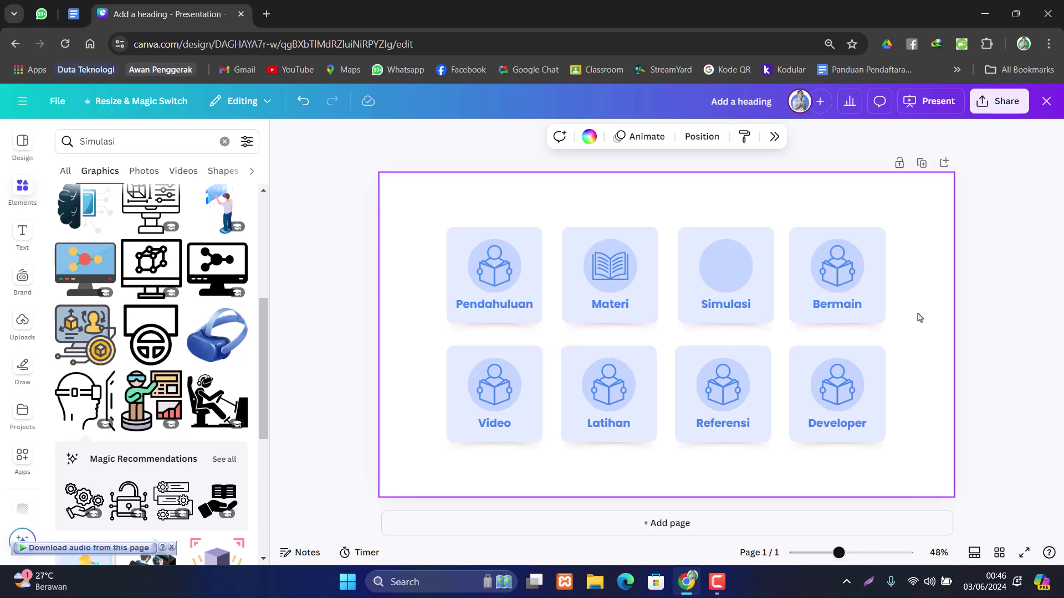
{"action": "scroll", "coordinate": [182, 353], "scroll_direction": "down", "scroll_amount": 5}
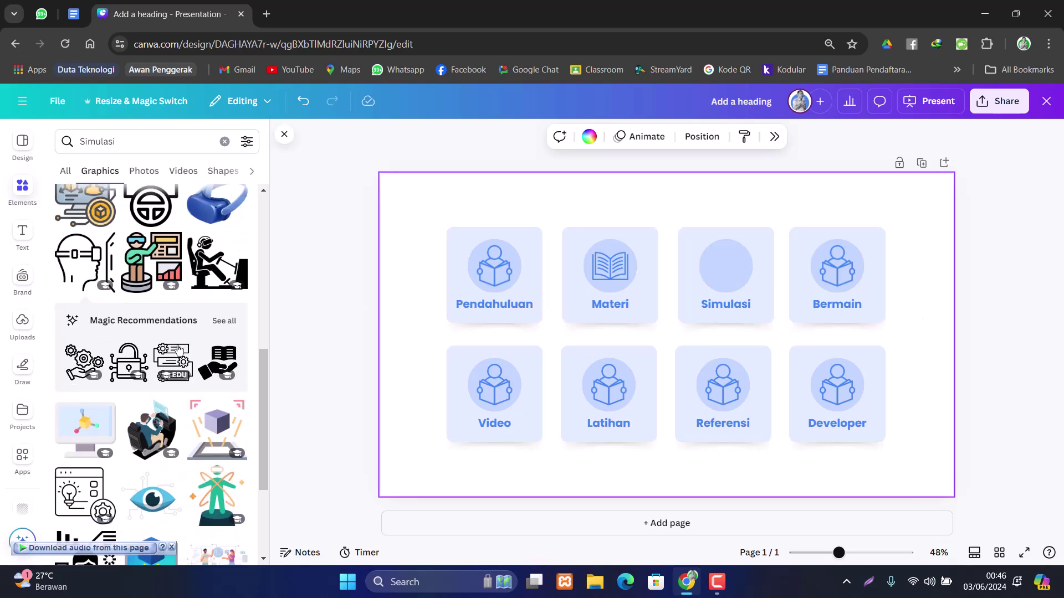
{"action": "scroll", "coordinate": [182, 353], "scroll_direction": "down", "scroll_amount": 4}
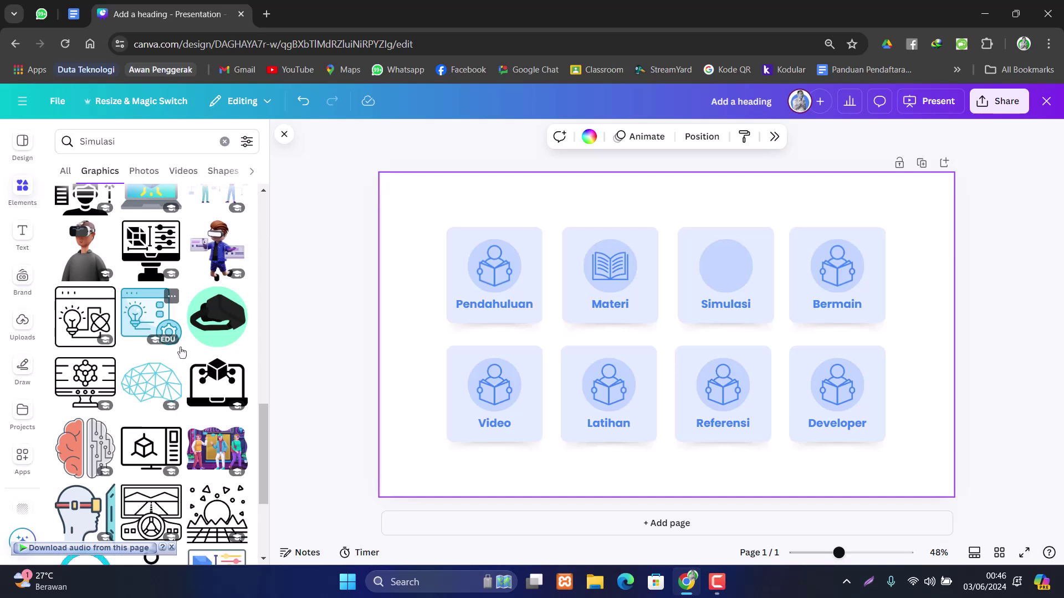
{"action": "scroll", "coordinate": [182, 353], "scroll_direction": "up", "scroll_amount": 10}
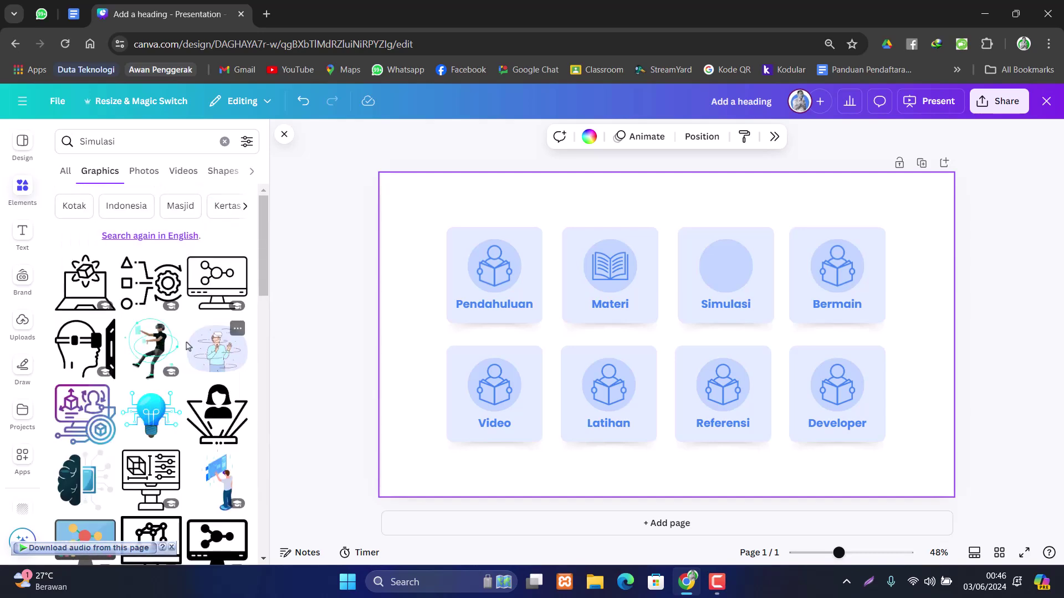
{"action": "scroll", "coordinate": [187, 346], "scroll_direction": "down", "scroll_amount": 2}
{"action": "scroll", "coordinate": [187, 346], "scroll_direction": "up", "scroll_amount": 2}
- Search the graphics for "game" and add the outlined game controller with a plus-shaped pad and four round buttons
{"action": "left_click_drag", "start_coordinate": [117, 142], "coordinate": [70, 141]}
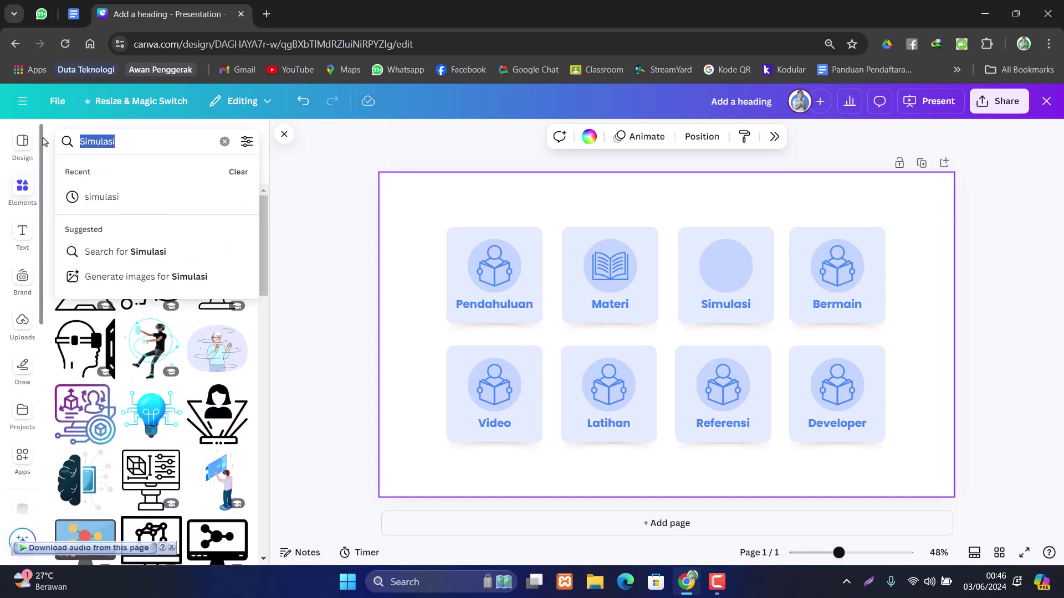
{"action": "type", "text": "game"}
{"action": "key", "text": "Return"}
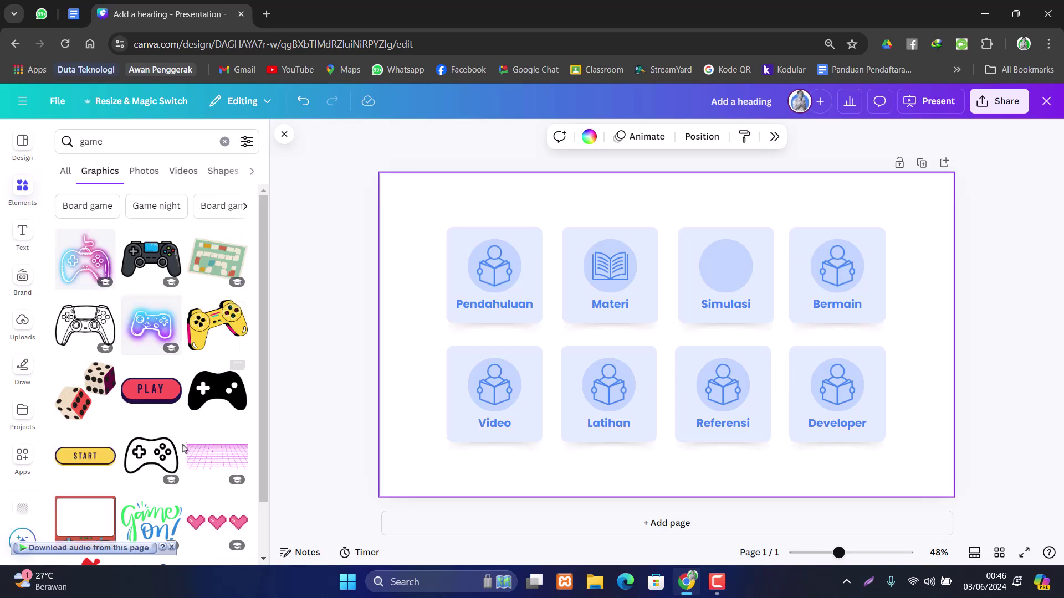
{"action": "left_click", "coordinate": [151, 457]}
- Ungroup the "Bermain" tile and delete its reading-person icon, leaving the circle empty
{"action": "left_click", "coordinate": [843, 274]}
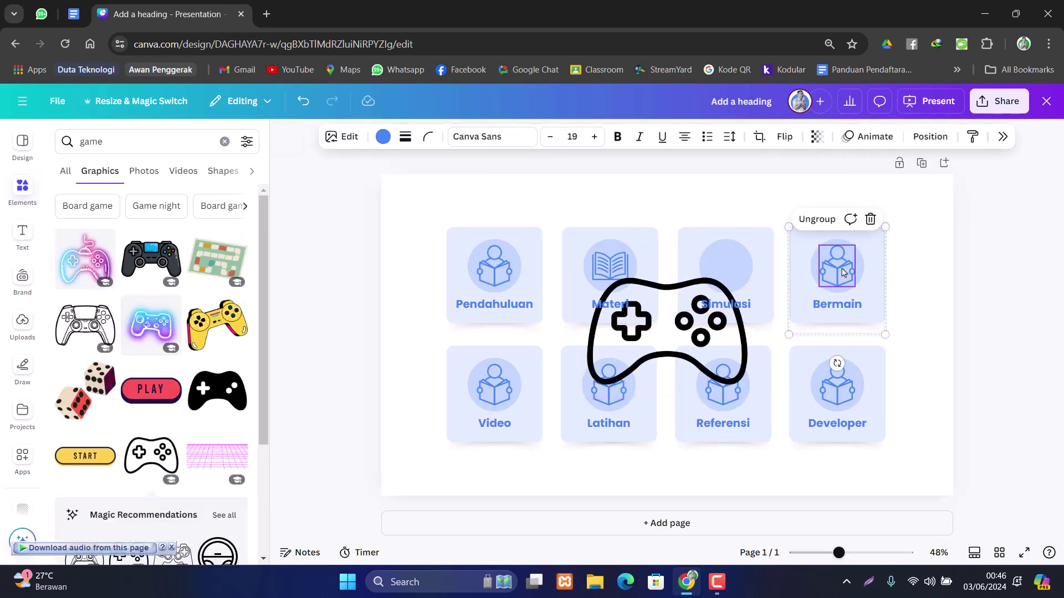
{"action": "left_click", "coordinate": [817, 220]}
{"action": "left_click", "coordinate": [907, 277]}
{"action": "left_click", "coordinate": [852, 271]}
{"action": "key", "text": "Delete"}
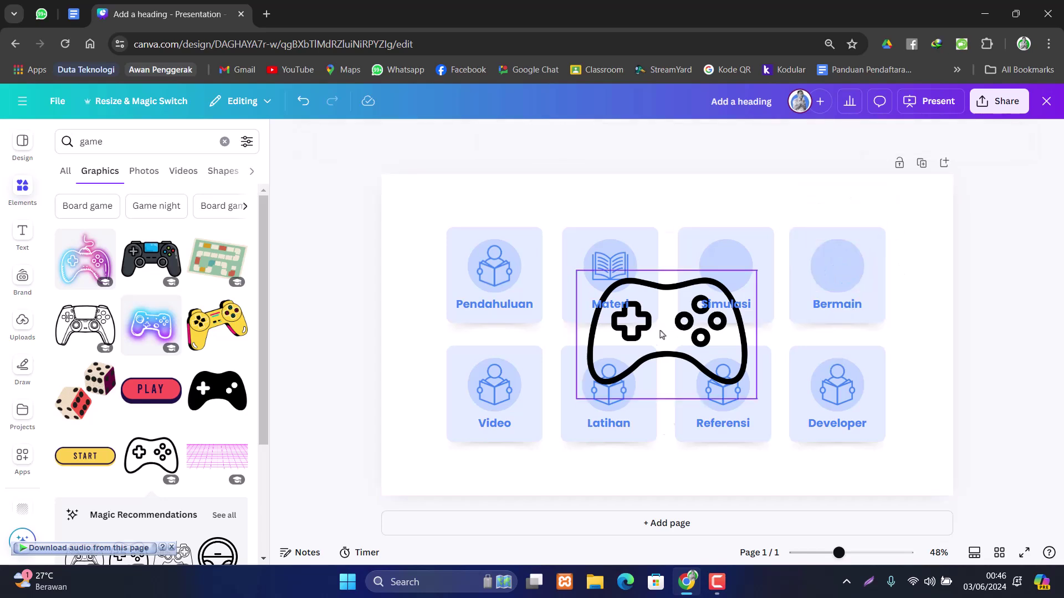
- Shrink the game controller to fit inside the "Bermain" tile's circle and centre it there
{"action": "left_click_drag", "start_coordinate": [659, 335], "coordinate": [846, 284]}
{"action": "left_click_drag", "start_coordinate": [944, 344], "coordinate": [837, 266]}
{"action": "left_click", "coordinate": [938, 289]}
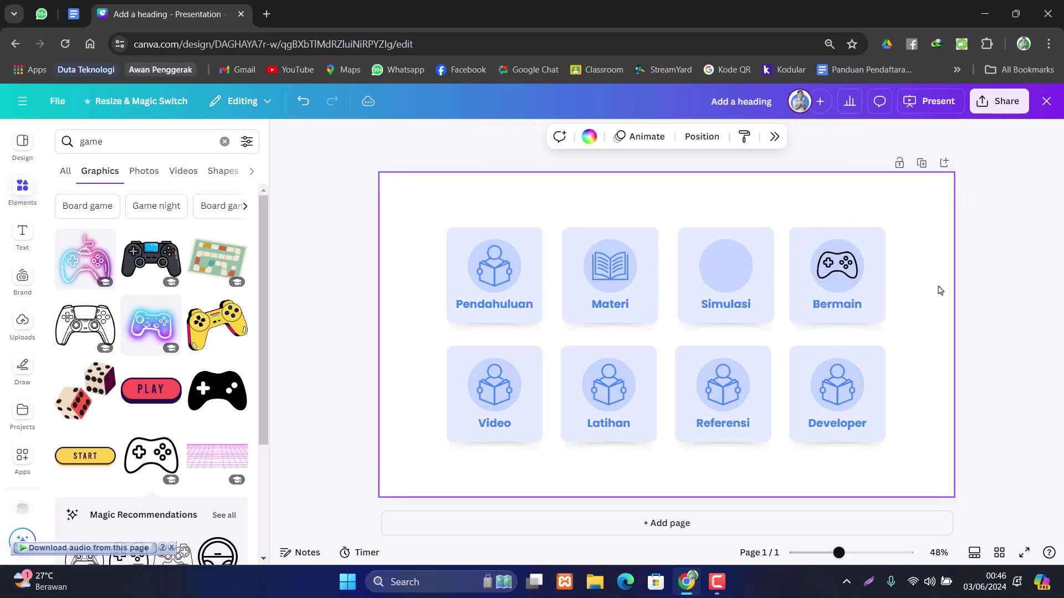
{"action": "left_click", "coordinate": [837, 270]}
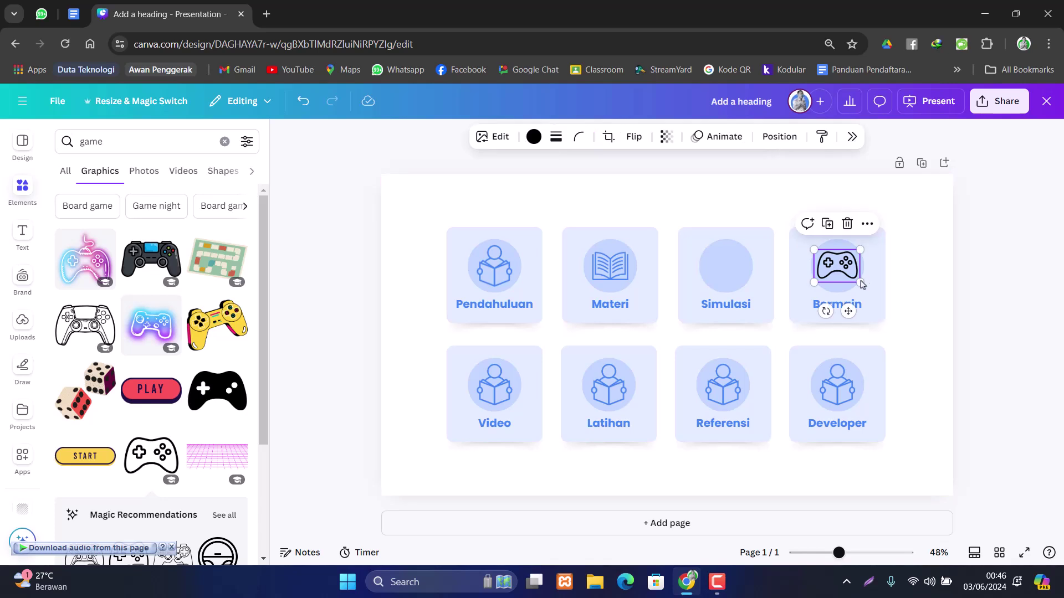
{"action": "left_click_drag", "start_coordinate": [861, 284], "coordinate": [836, 268]}
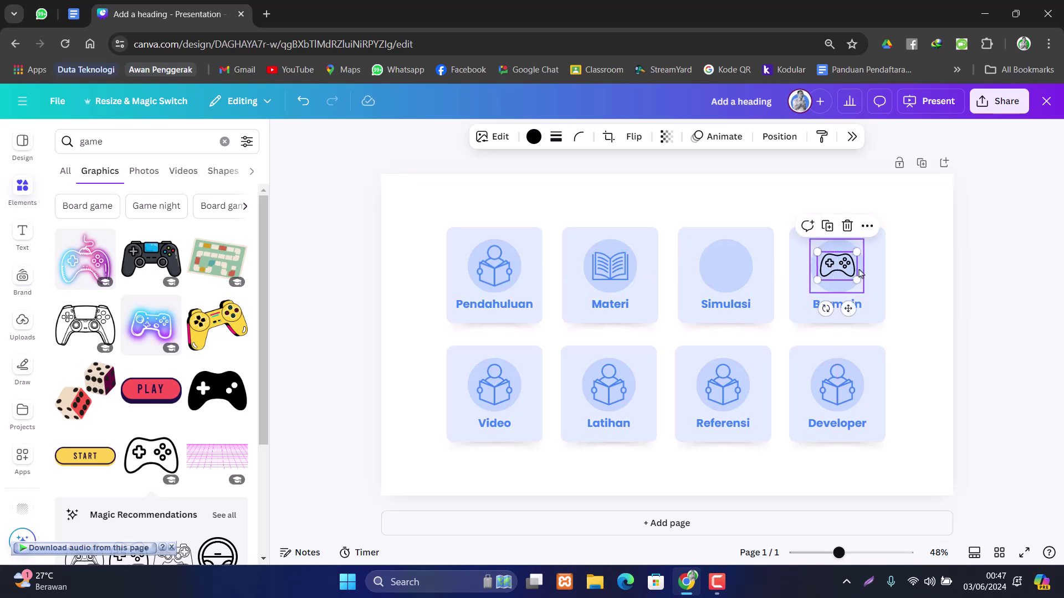
{"action": "left_click", "coordinate": [857, 271]}
{"action": "left_click", "coordinate": [848, 268], "text": "shift"}
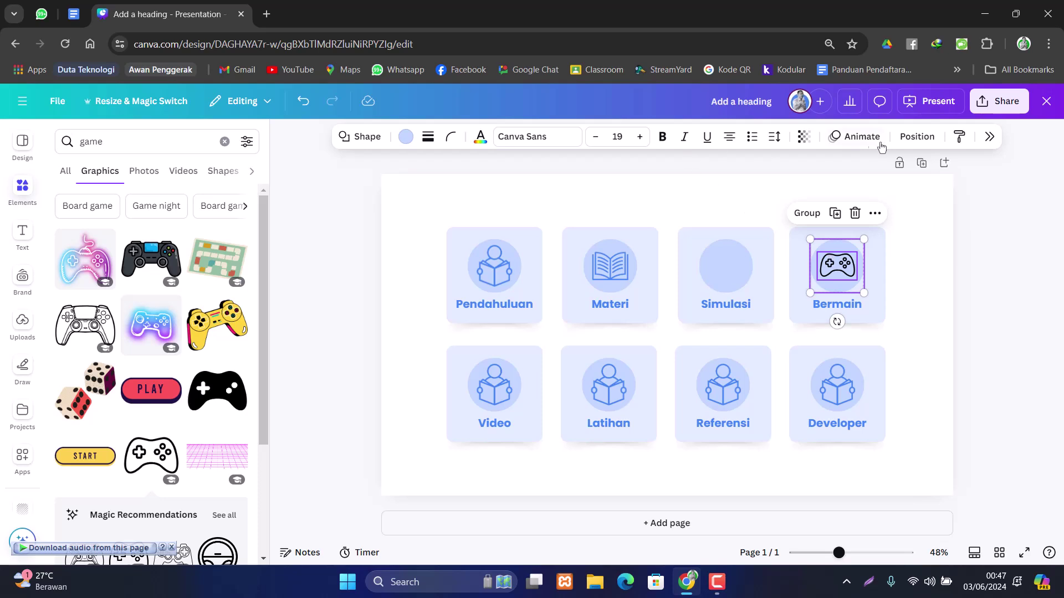
{"action": "left_click", "coordinate": [917, 137]}
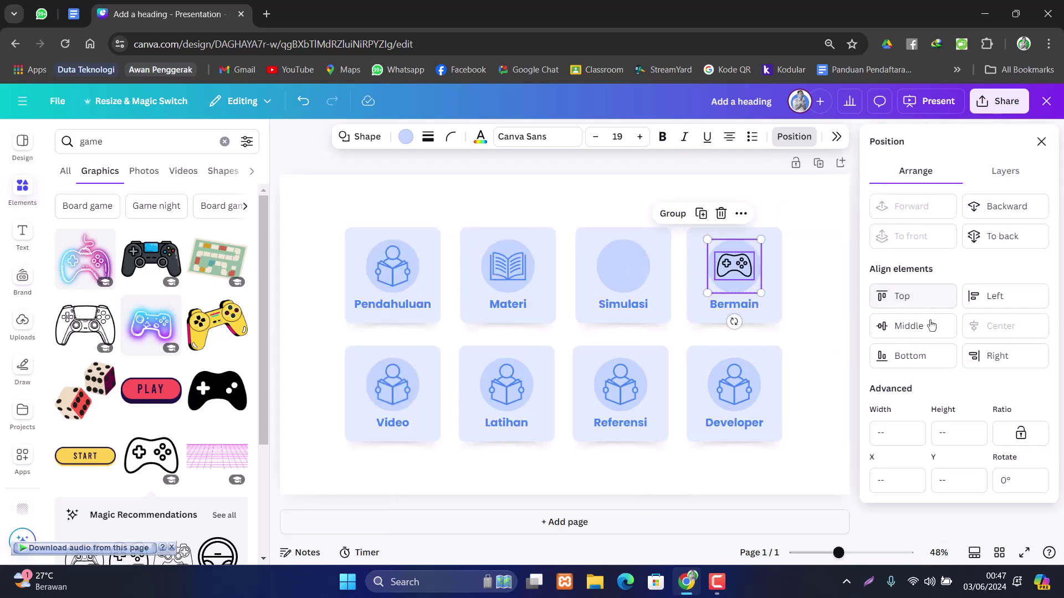
{"action": "left_click", "coordinate": [800, 287]}
- Recolour the game controller on the "Bermain" tile with the blue document colour
{"action": "left_click", "coordinate": [737, 267]}
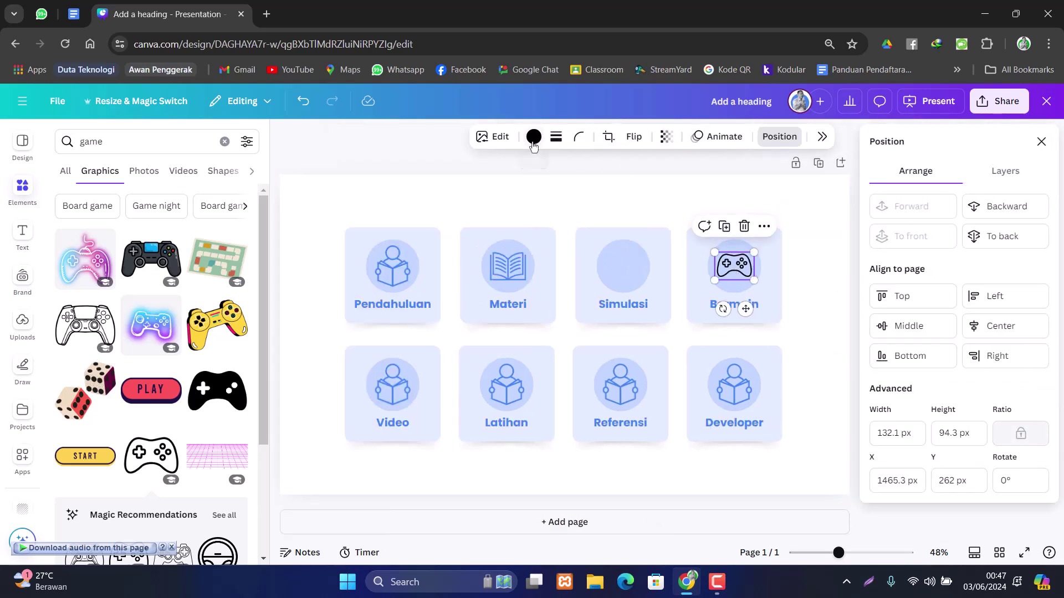
{"action": "left_click", "coordinate": [533, 137]}
{"action": "left_click", "coordinate": [523, 186]}
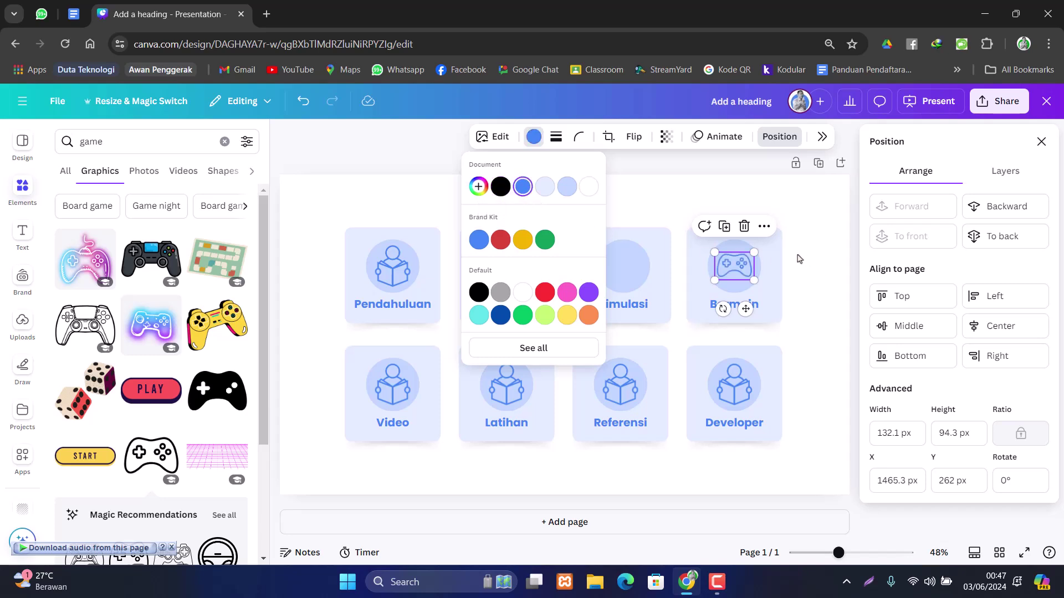
{"action": "left_click", "coordinate": [799, 259]}
- Search the graphics for "video" and add the outlined video camera icon
{"action": "left_click", "coordinate": [121, 143]}
{"action": "type", "text": "video"}
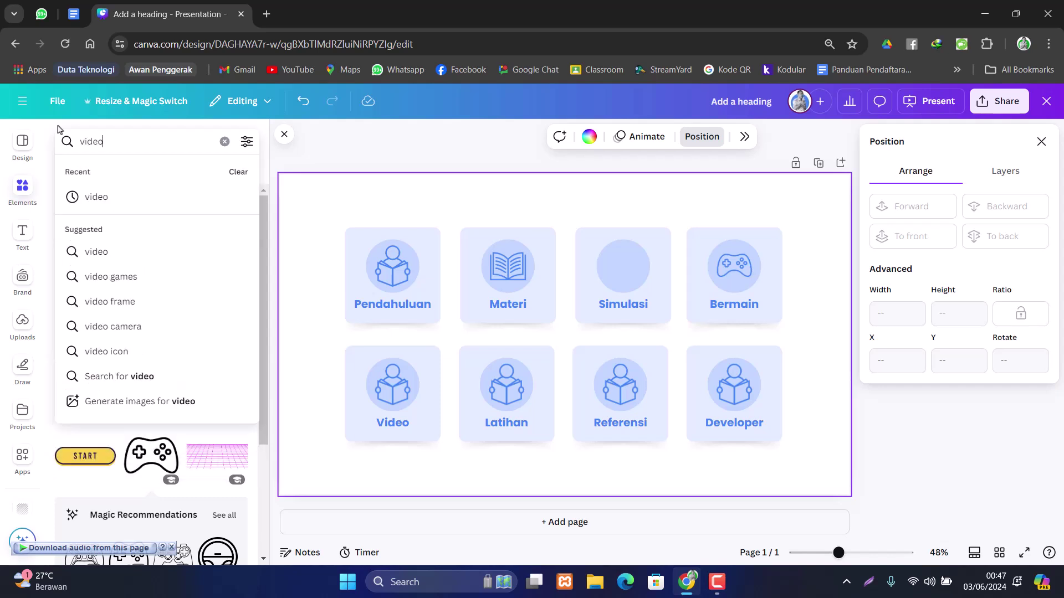
{"action": "key", "text": "Return"}
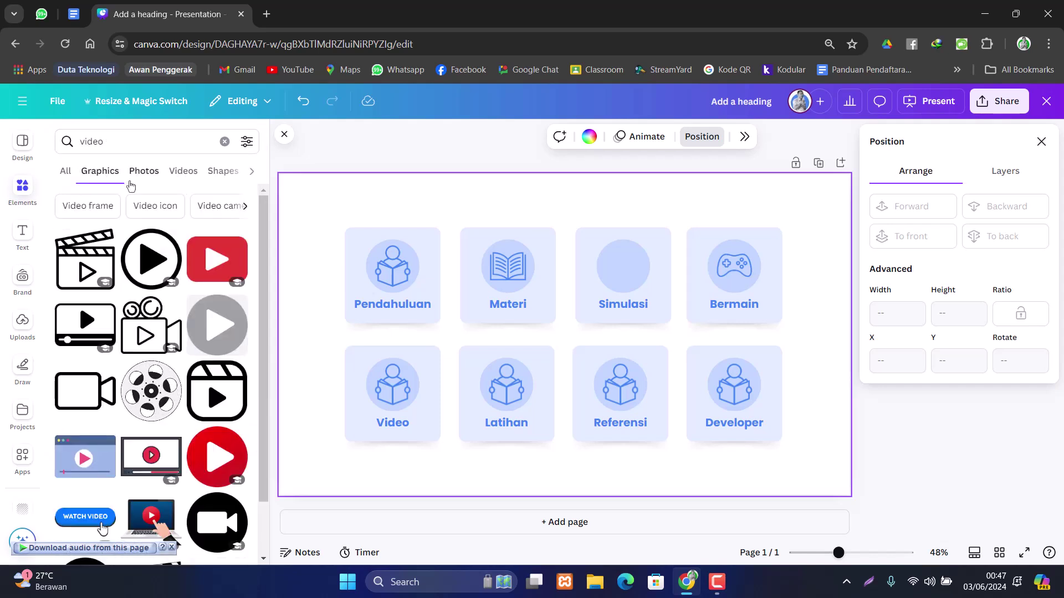
{"action": "left_click", "coordinate": [90, 395]}
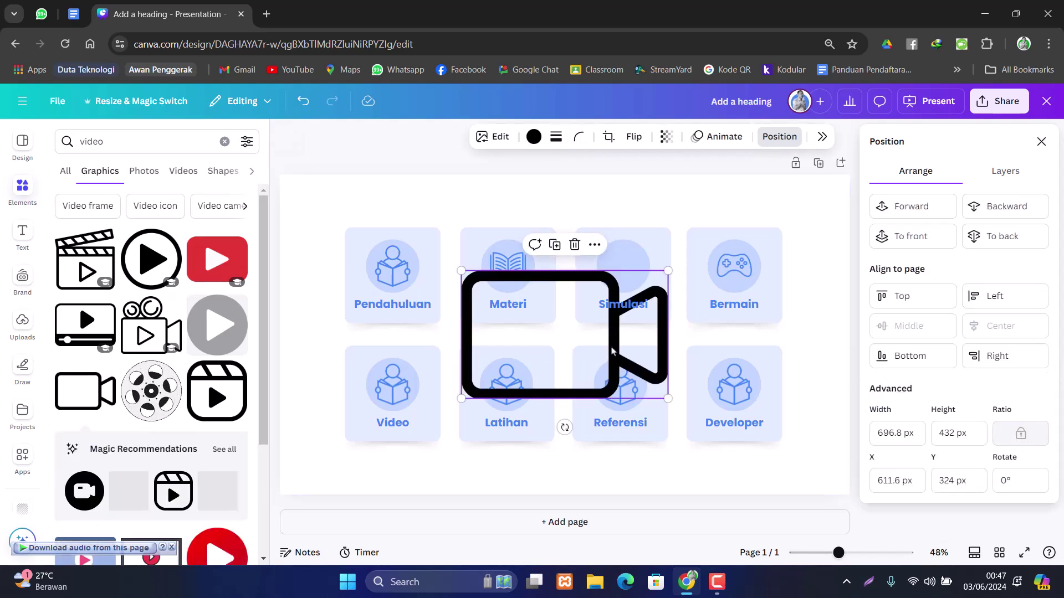
- Shrink the video camera icon and move it onto the "Video" tile's circle
{"action": "left_click_drag", "start_coordinate": [520, 347], "coordinate": [471, 426]}
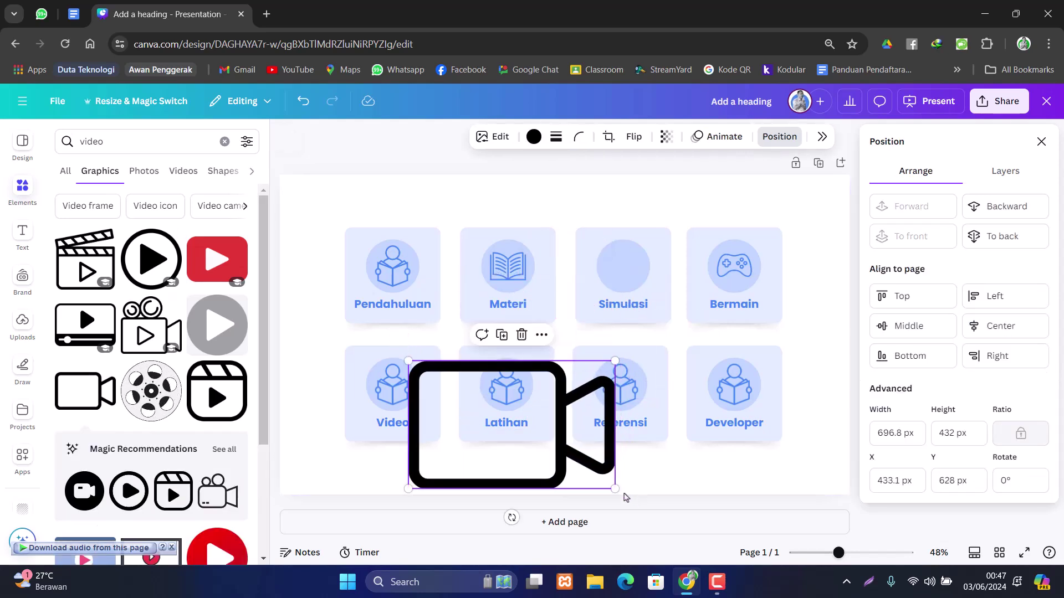
{"action": "left_click_drag", "start_coordinate": [616, 488], "coordinate": [440, 426]}
{"action": "left_click_drag", "start_coordinate": [432, 370], "coordinate": [410, 376]}
- Ungroup the "Video" tile and delete the reading-person icon behind the video camera
{"action": "right_click", "coordinate": [410, 376]}
{"action": "key", "text": "Escape"}
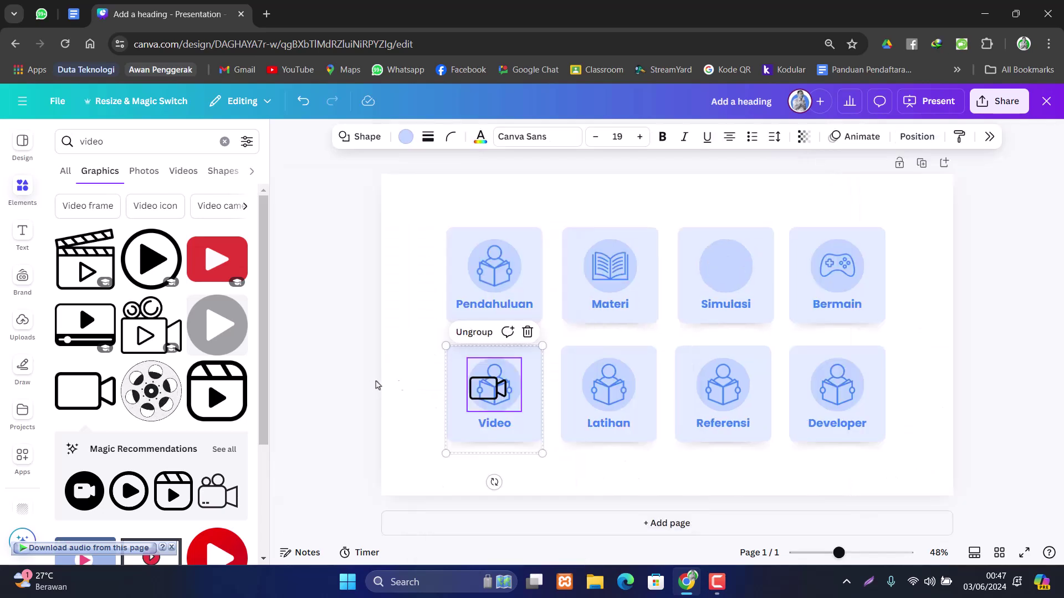
{"action": "left_click", "coordinate": [474, 332]}
{"action": "left_click", "coordinate": [377, 384]}
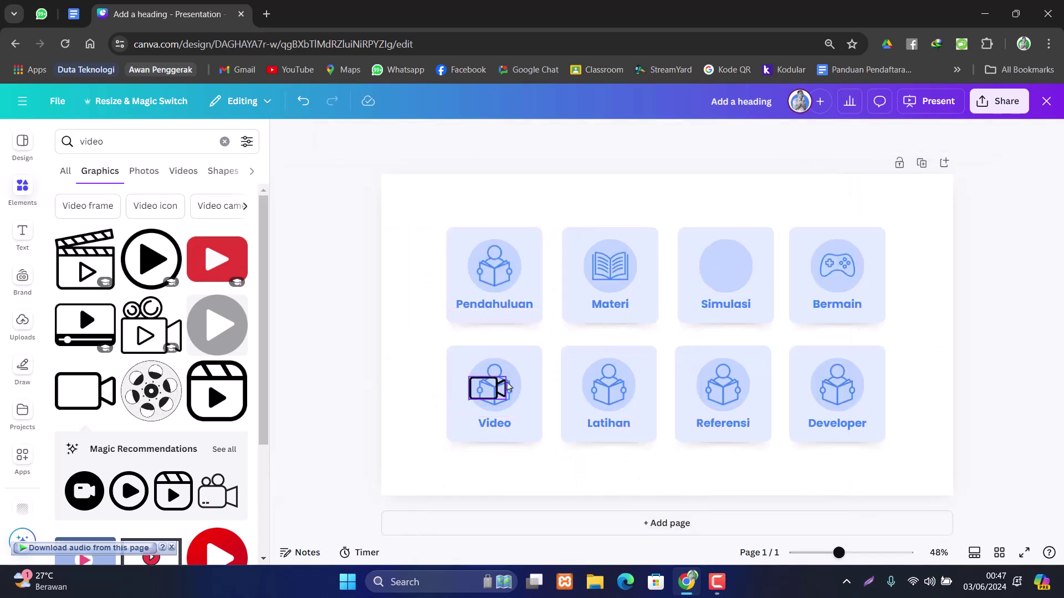
{"action": "left_click", "coordinate": [506, 377]}
{"action": "left_click", "coordinate": [499, 386]}
- Centre the video camera icon in the "Video" tile's circle
{"action": "mouse_move", "coordinate": [493, 387]}
{"action": "left_mouse_down"}
{"action": "mouse_move", "coordinate": [479, 375]}
{"action": "mouse_move", "coordinate": [504, 384]}
{"action": "left_mouse_up"}
{"action": "left_click", "coordinate": [391, 407]}
{"action": "left_click", "coordinate": [501, 386]}
{"action": "left_click", "coordinate": [453, 404]}
{"action": "left_click", "coordinate": [411, 405]}
- Recolour the video camera on the "Video" tile with the blue document colour
{"action": "left_click", "coordinate": [481, 385]}
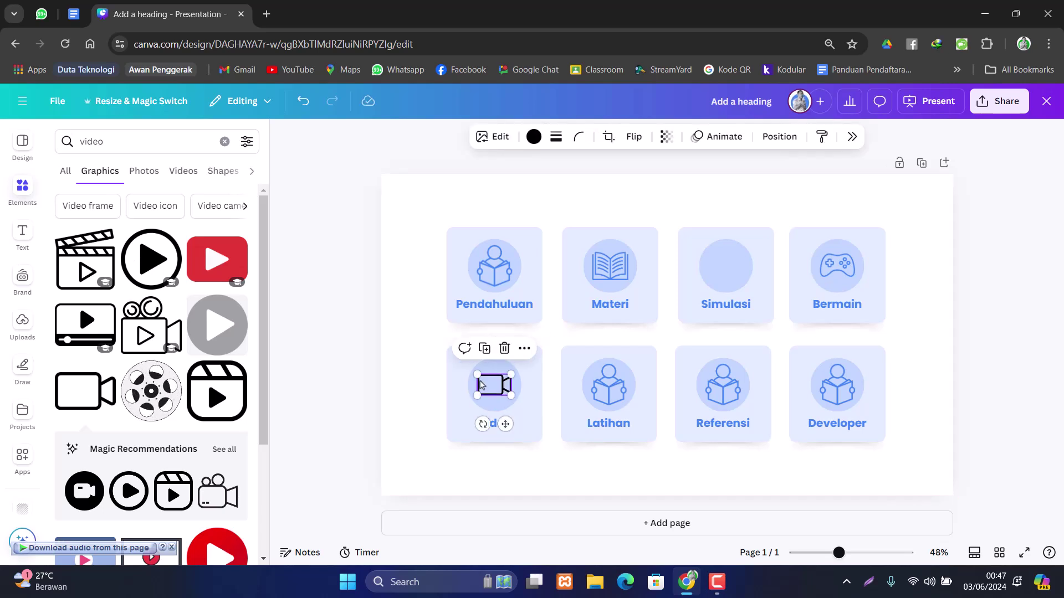
{"action": "left_click", "coordinate": [533, 136]}
{"action": "left_click", "coordinate": [522, 186]}
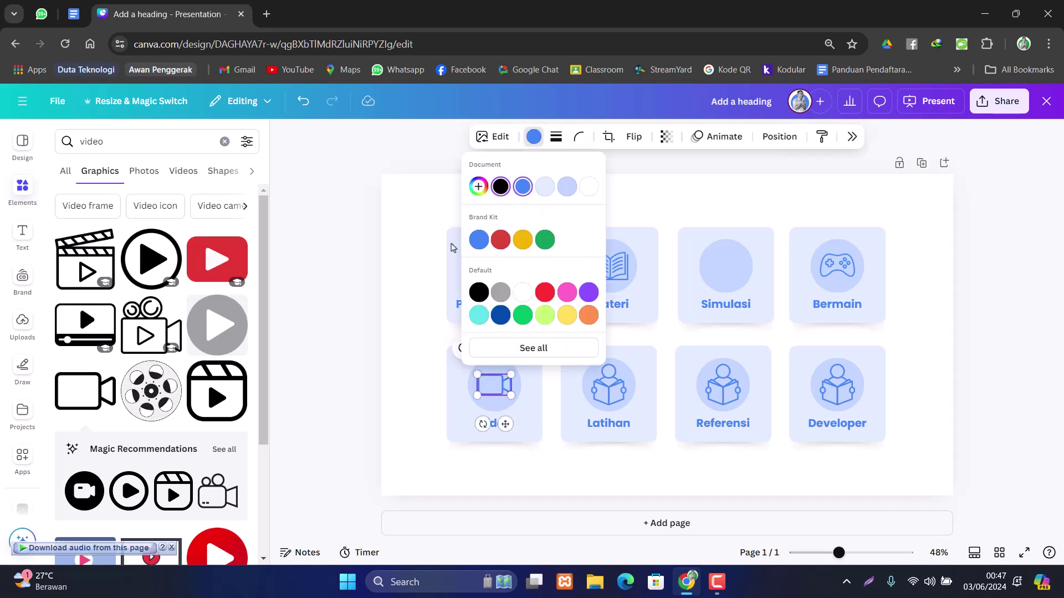
{"action": "left_click", "coordinate": [400, 301]}
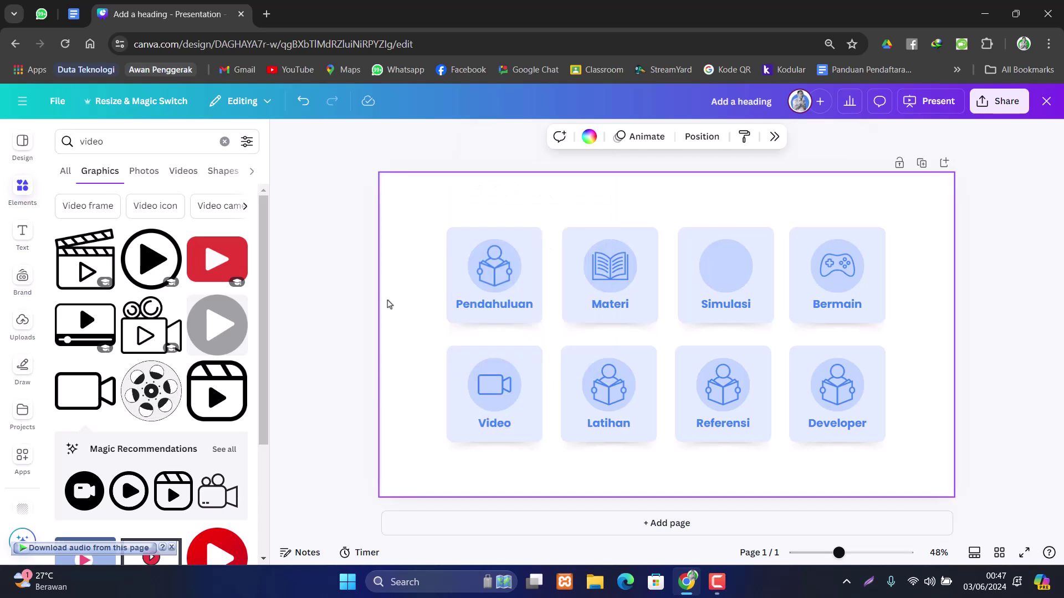
- Search the graphics for "exam" and browse the results for an icon suited to the "Latihan" tile
{"action": "left_click", "coordinate": [105, 141]}
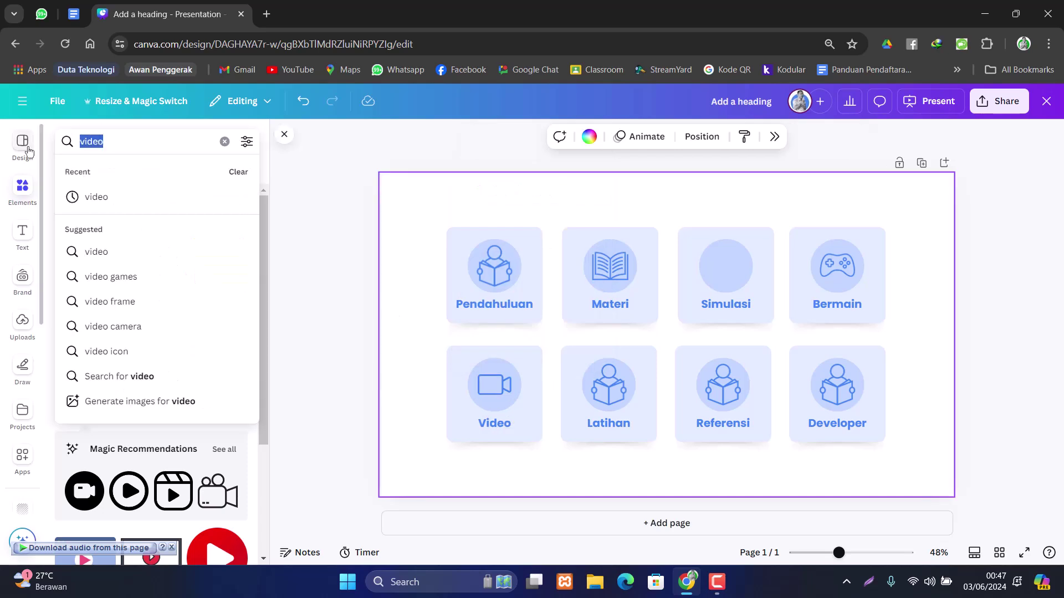
{"action": "type", "text": "exam"}
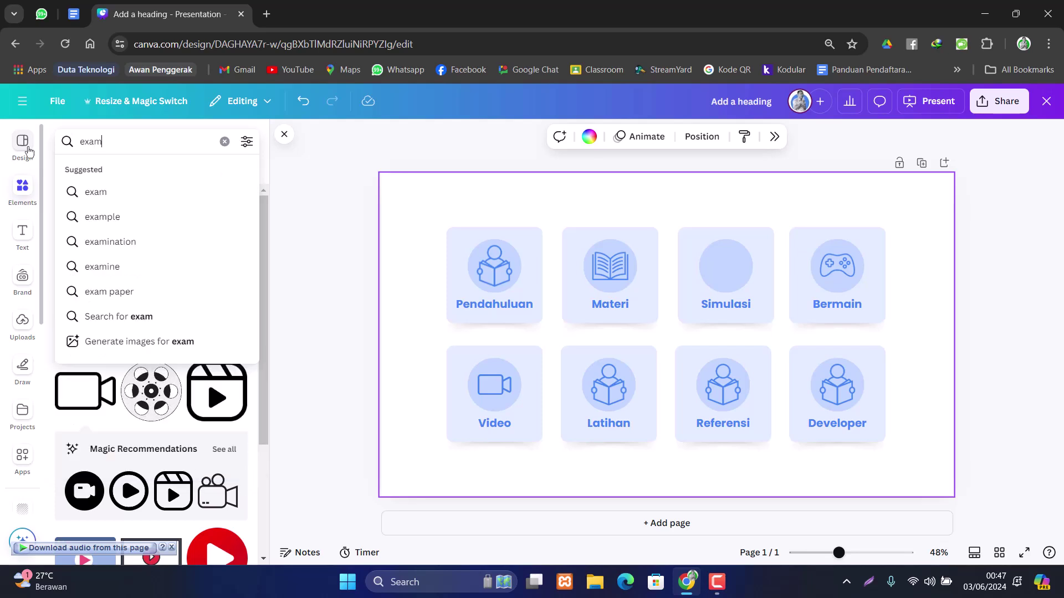
{"action": "key", "text": "Return"}
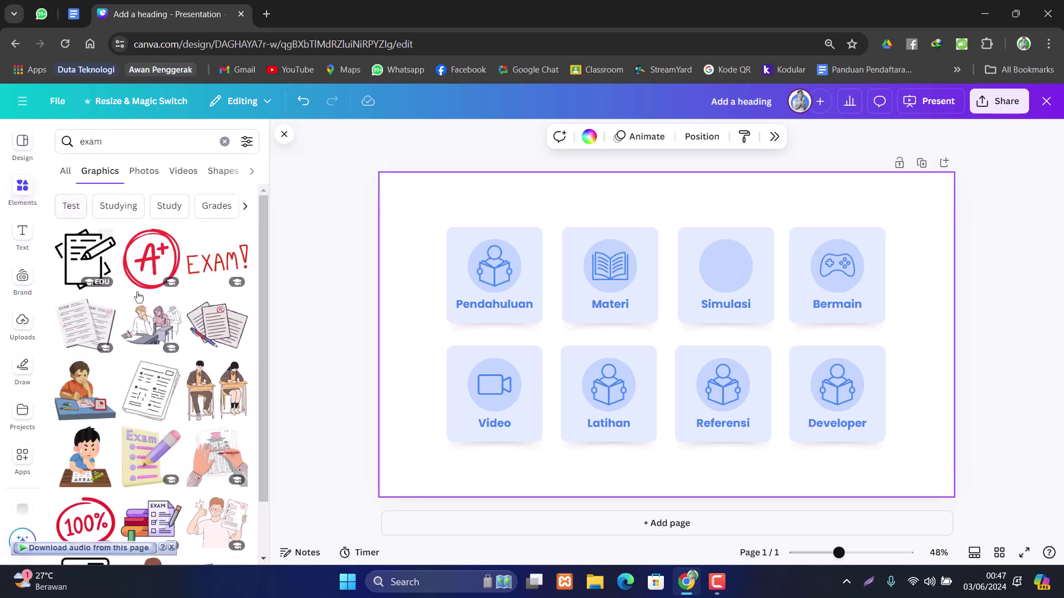
{"action": "scroll", "coordinate": [174, 283], "scroll_direction": "down", "scroll_amount": 3}
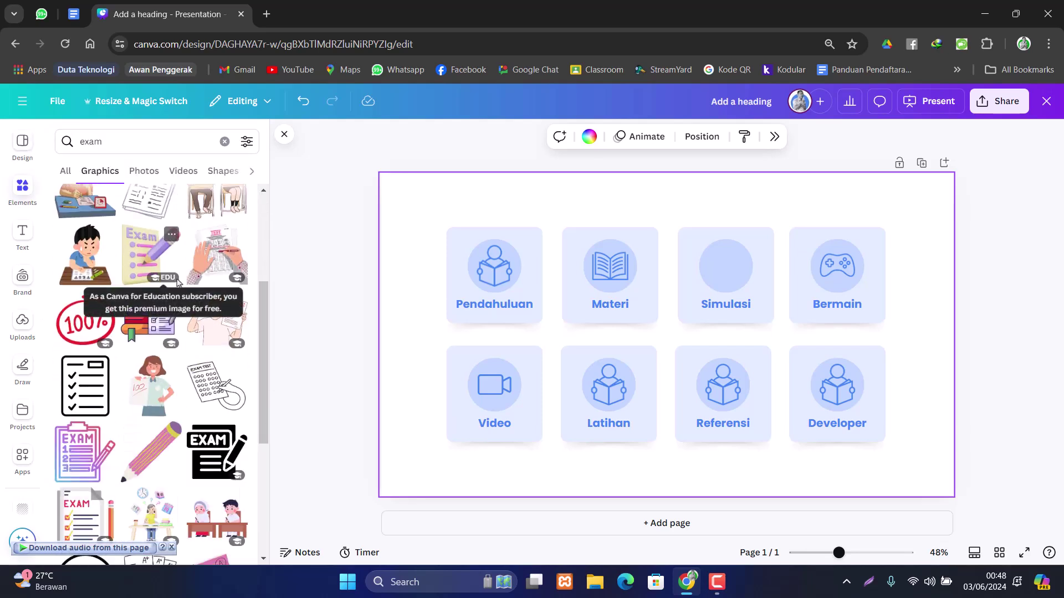
{"action": "scroll", "coordinate": [177, 282], "scroll_direction": "down", "scroll_amount": 5}
{"action": "scroll", "coordinate": [149, 266], "scroll_direction": "up", "scroll_amount": 3}
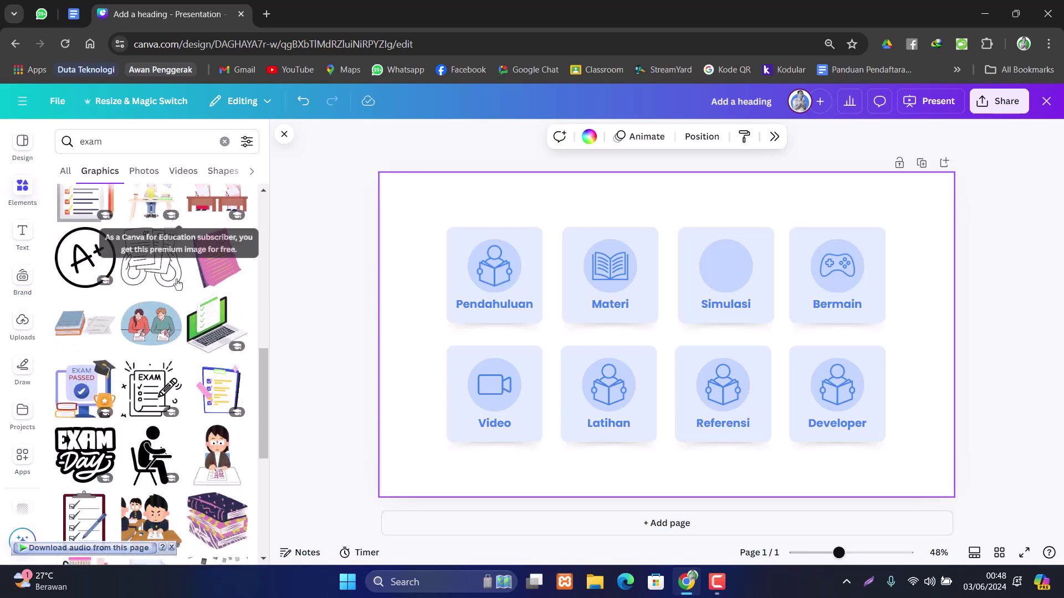
- Search the graphics for "tryout" and add the framed icon with four check and cross boxes
{"action": "left_click", "coordinate": [67, 141]}
{"action": "type", "text": "tryout"}
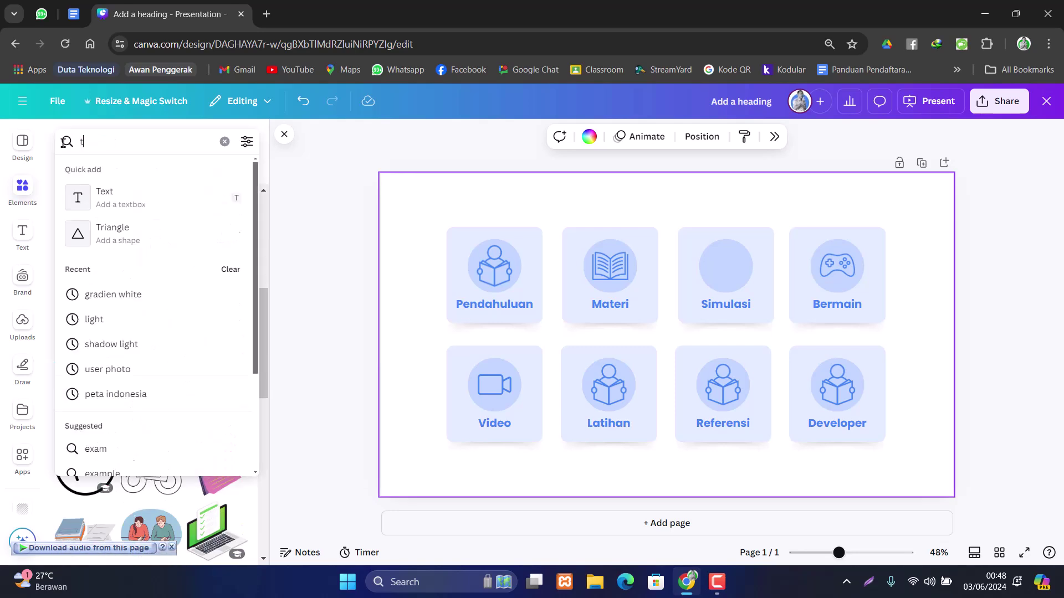
{"action": "key", "text": "Return"}
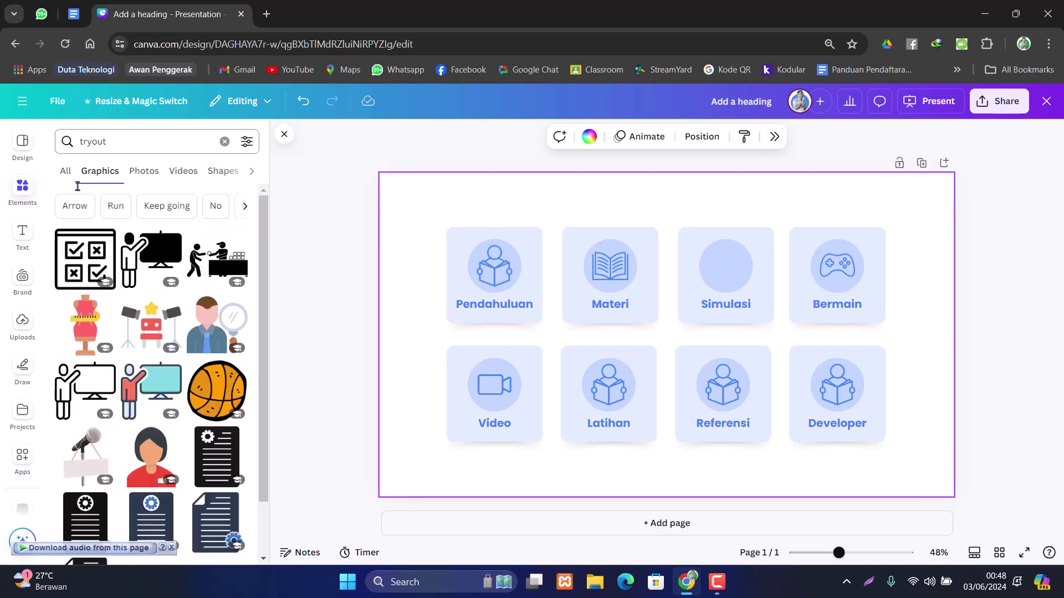
{"action": "left_click", "coordinate": [83, 260]}
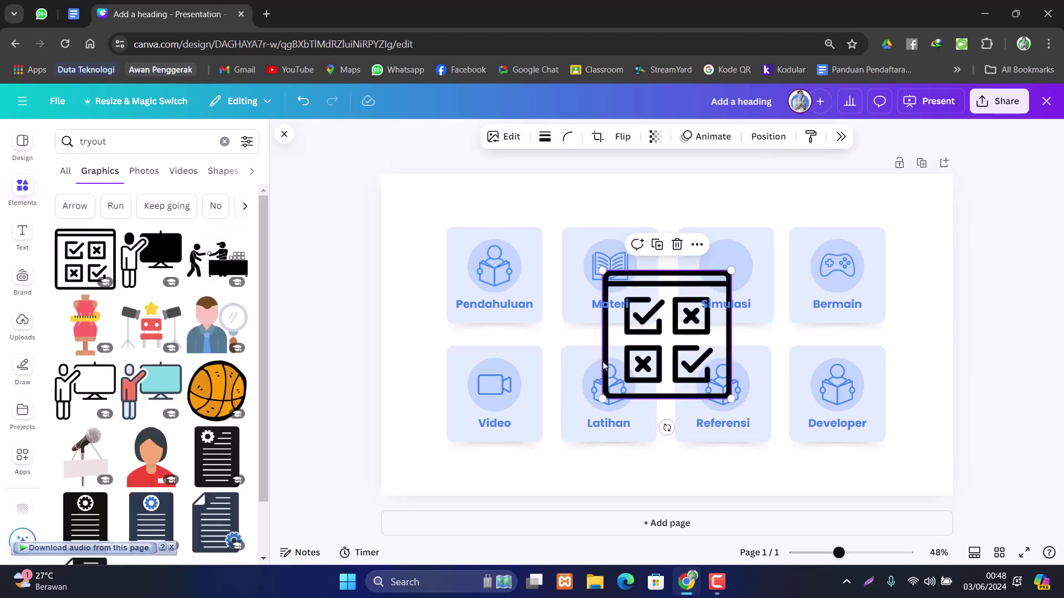
- Move the checklist icon aside, then ungroup the "Latihan" tile and delete its reading-person icon
{"action": "left_click_drag", "start_coordinate": [659, 342], "coordinate": [664, 395]}
{"action": "left_click", "coordinate": [607, 389]}
{"action": "right_click", "coordinate": [605, 387]}
{"action": "key", "text": "Escape"}
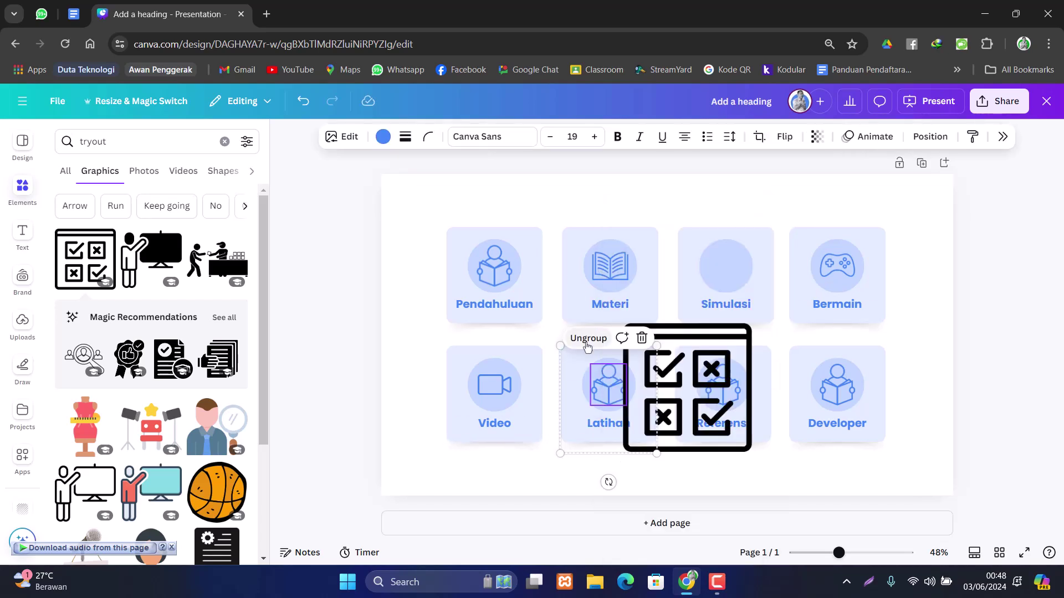
{"action": "left_click", "coordinate": [588, 339]}
{"action": "left_click", "coordinate": [552, 373]}
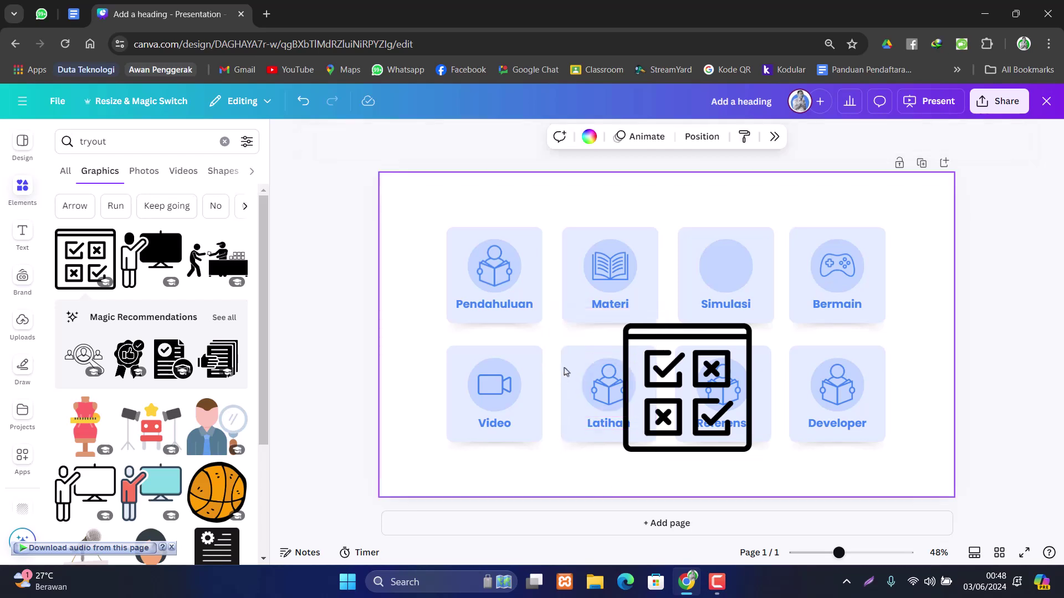
{"action": "left_click", "coordinate": [611, 385]}
{"action": "key", "text": "Delete"}
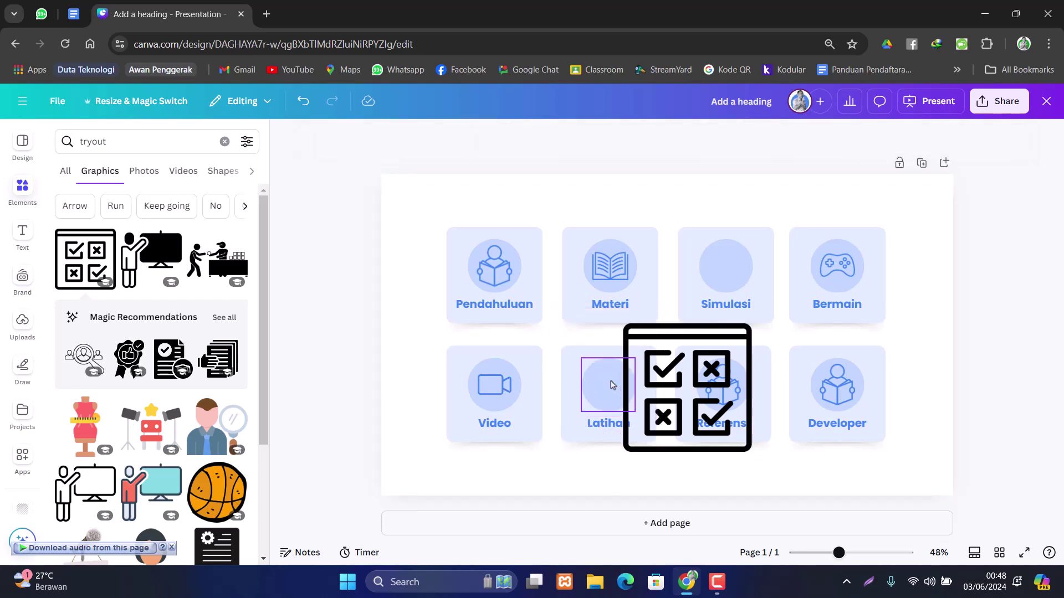
- Shrink the checklist icon to fit the "Latihan" tile's circle and centre it there
{"action": "left_click_drag", "start_coordinate": [724, 445], "coordinate": [608, 385]}
{"action": "left_click", "coordinate": [669, 462]}
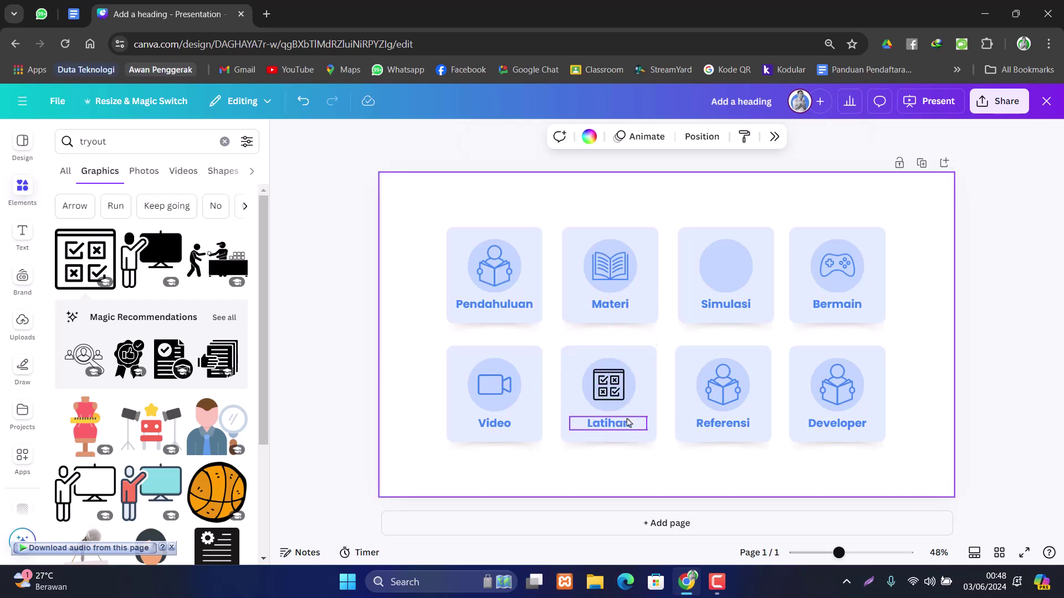
- Align the checklist icon and the "Latihan" tile's circle to each other's middle and centre
{"action": "left_click", "coordinate": [614, 401]}
{"action": "left_click", "coordinate": [606, 409], "text": "shift"}
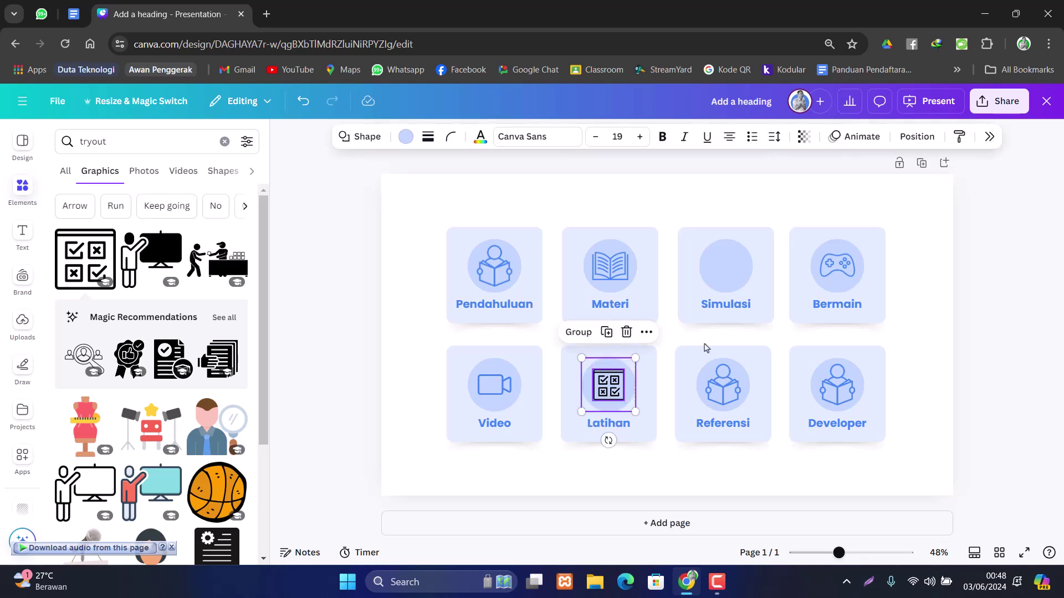
{"action": "left_click", "coordinate": [916, 137]}
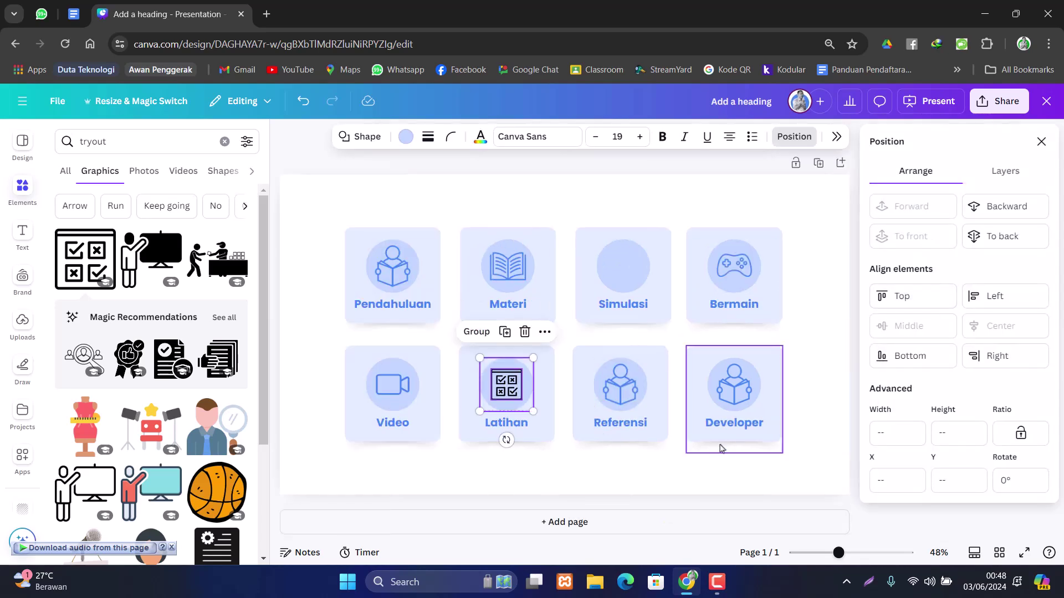
{"action": "left_click", "coordinate": [667, 475]}
- Recolour the "Latihan" tile's checklist icon with the document's medium blue used by the other icons
{"action": "left_click", "coordinate": [508, 399]}
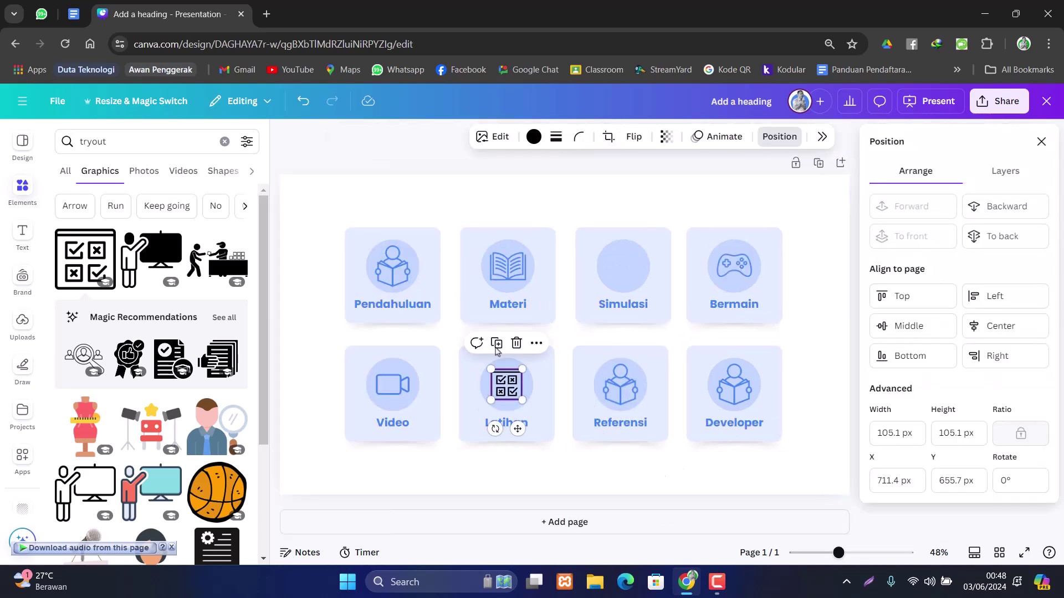
{"action": "left_click", "coordinate": [534, 136]}
{"action": "left_click", "coordinate": [523, 187]}
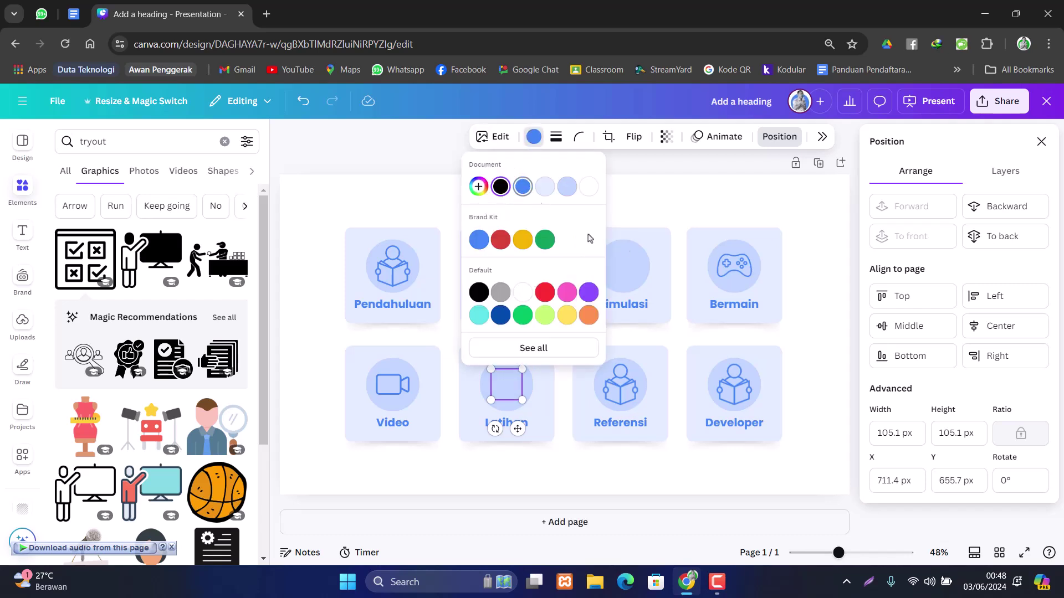
{"action": "left_click", "coordinate": [691, 209]}
{"action": "left_click", "coordinate": [689, 207]}
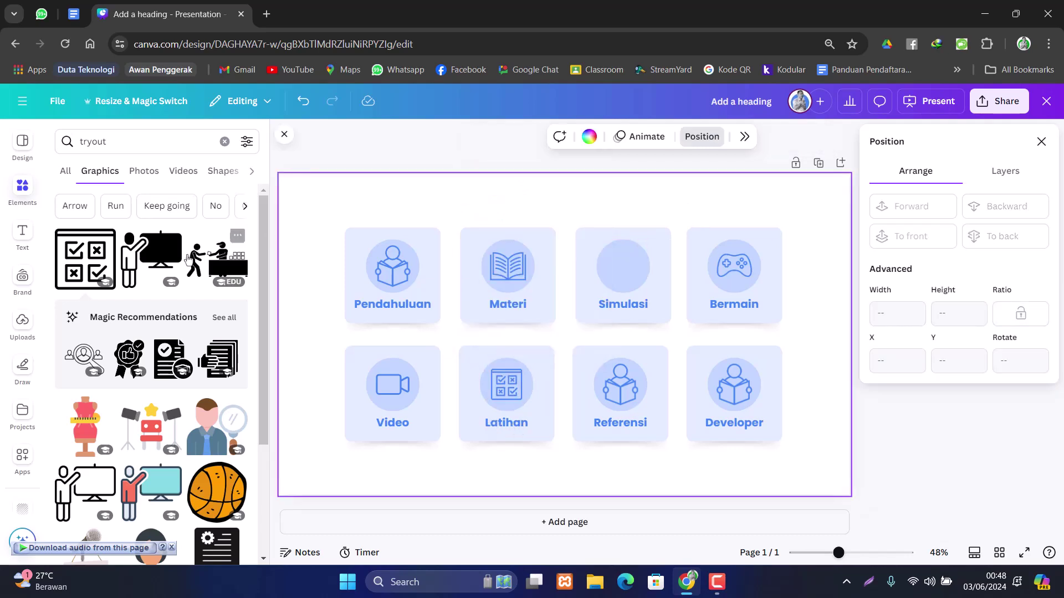
- Search the graphics for "referensi" and for "list", browsing the results for an icon suited to the "Referensi" tile
{"action": "left_click", "coordinate": [125, 138]}
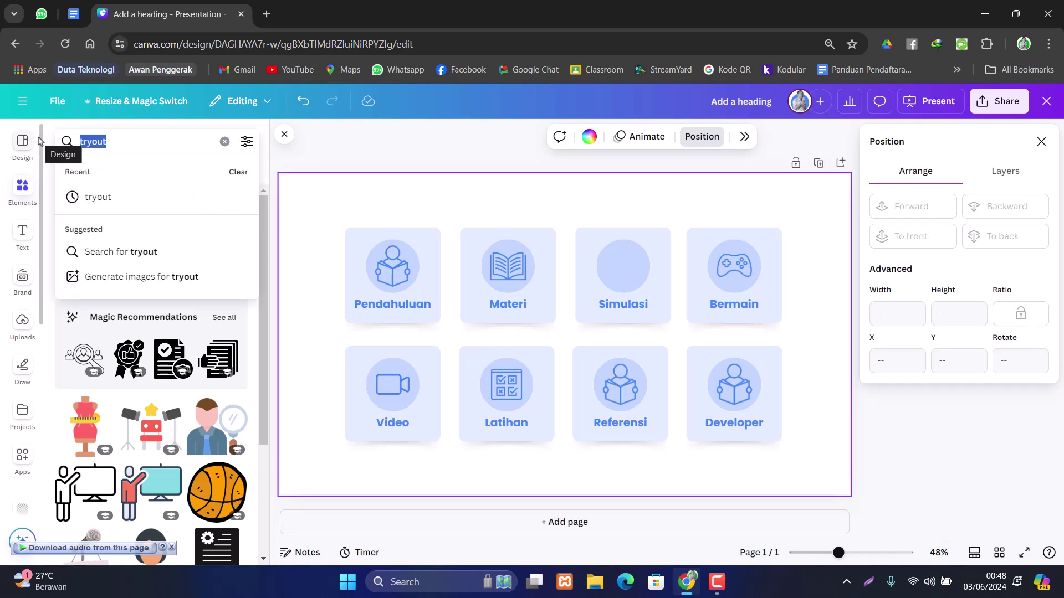
{"action": "type", "text": "referensi"}
{"action": "key", "text": "Return"}
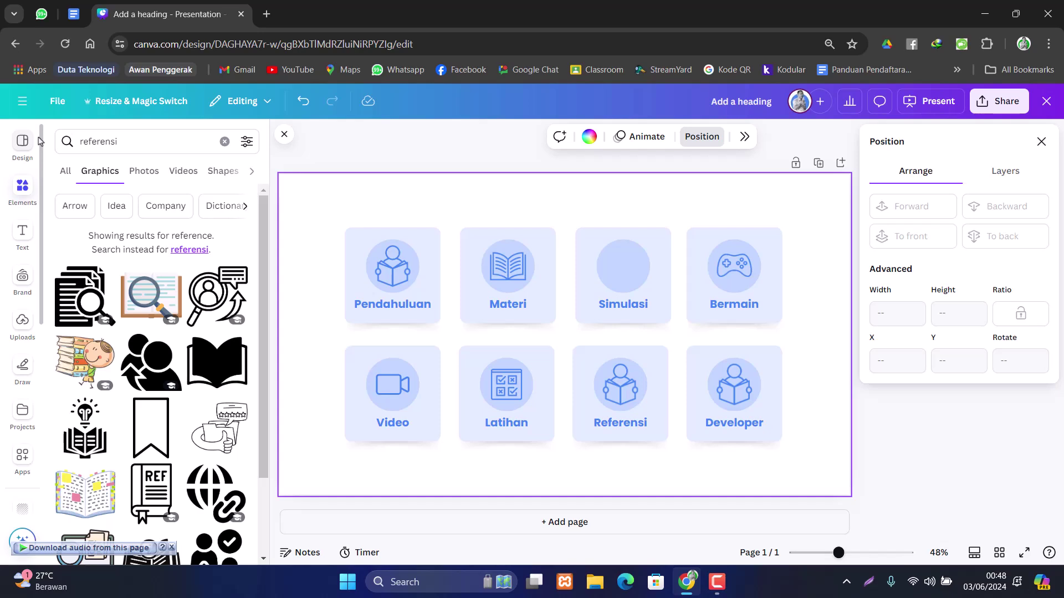
{"action": "scroll", "coordinate": [185, 306], "scroll_direction": "down", "scroll_amount": 5}
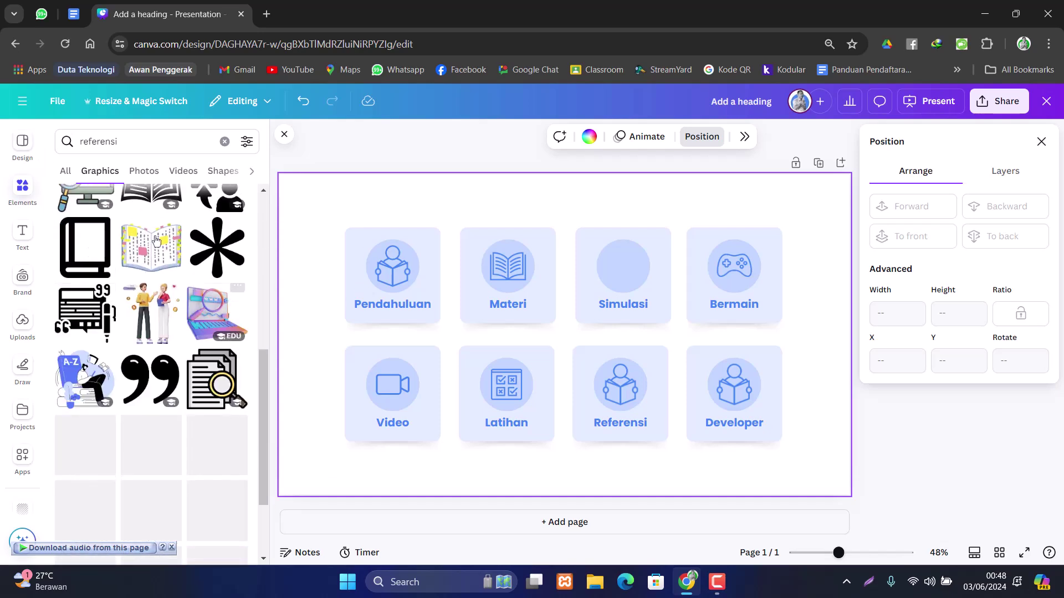
{"action": "left_click", "coordinate": [113, 142]}
{"action": "type", "text": "list"}
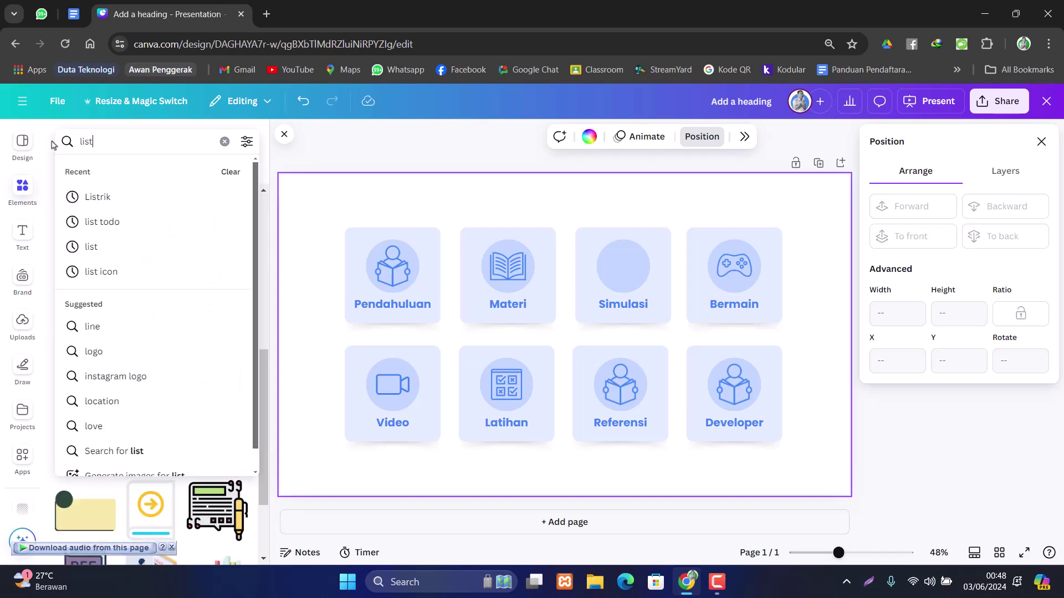
{"action": "key", "text": "Return"}
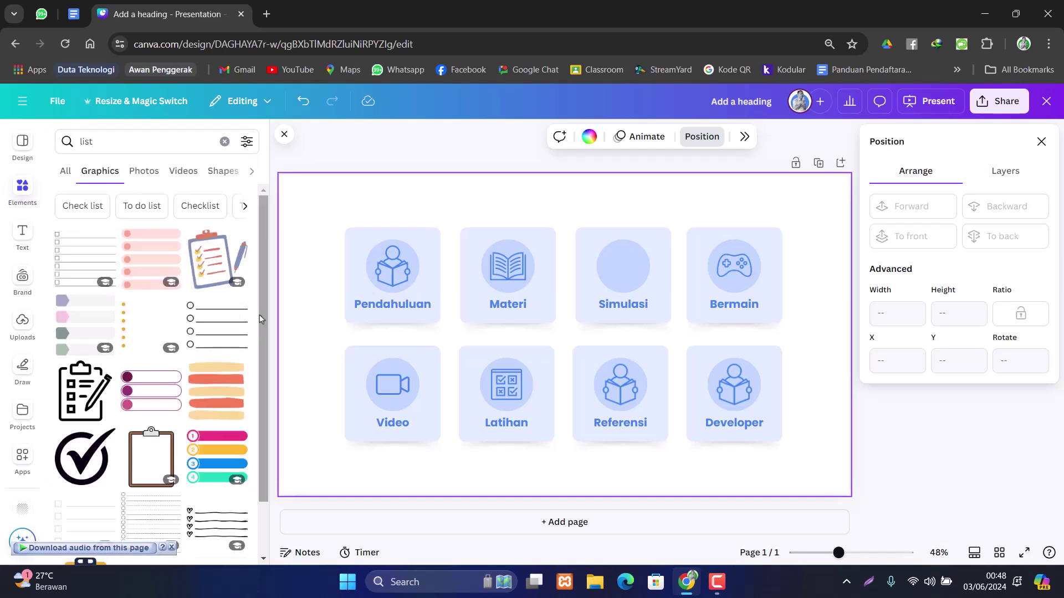
{"action": "scroll", "coordinate": [175, 321], "scroll_direction": "down", "scroll_amount": 3}
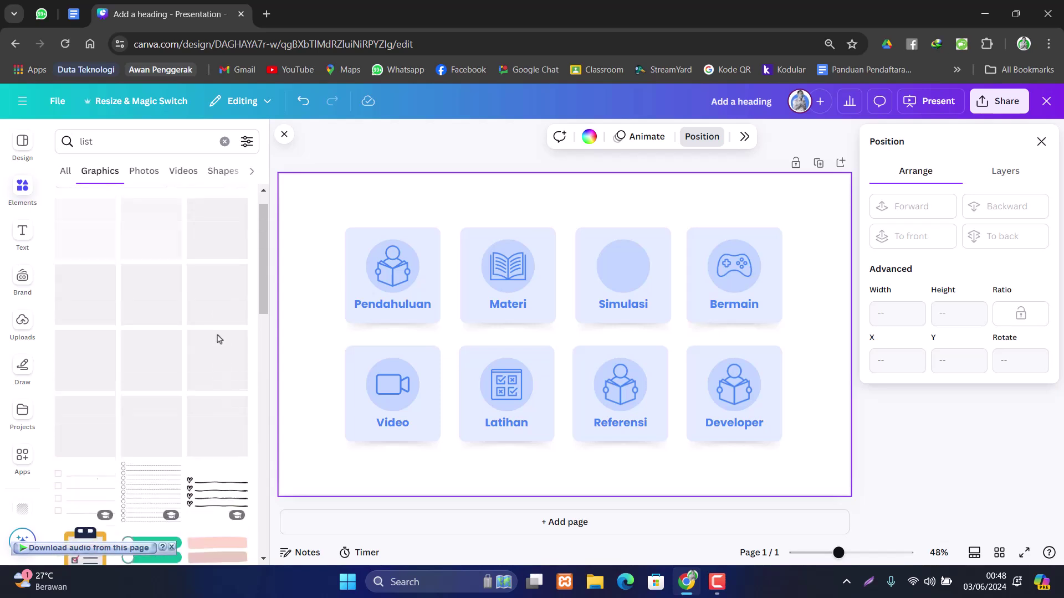
- Search the graphics for "list icon" and add the outlined document with three checkboxes and a folded corner
{"action": "left_click", "coordinate": [142, 143]}
{"action": "type", "text": "icon"}
{"action": "key", "text": "Return"}
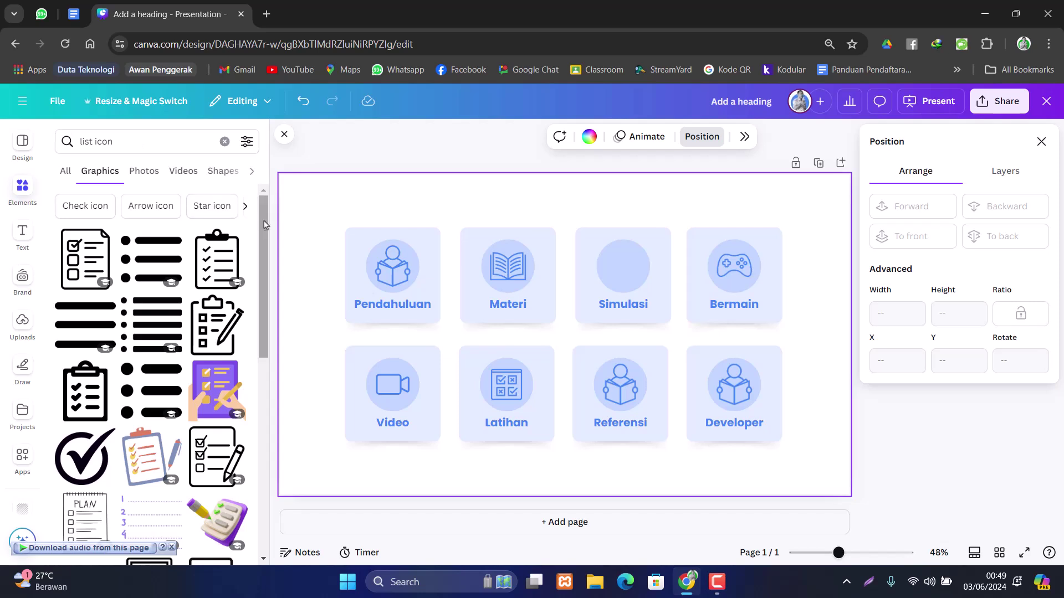
{"action": "left_click", "coordinate": [87, 259]}
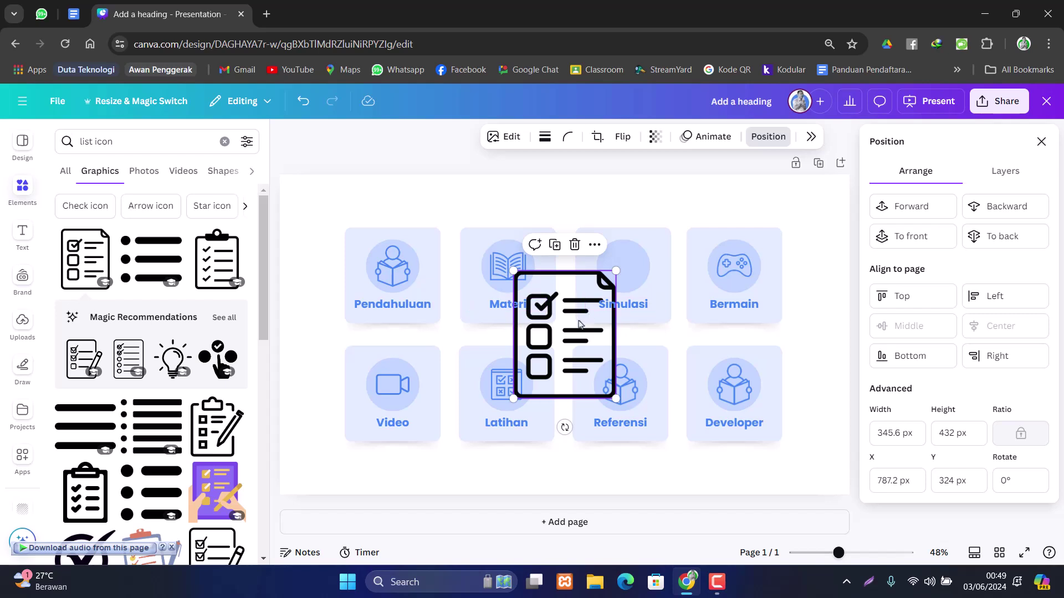
- Ungroup the "Referensi" tile and move the large list icon aside, over the "Developer" tile
{"action": "right_click", "coordinate": [651, 411]}
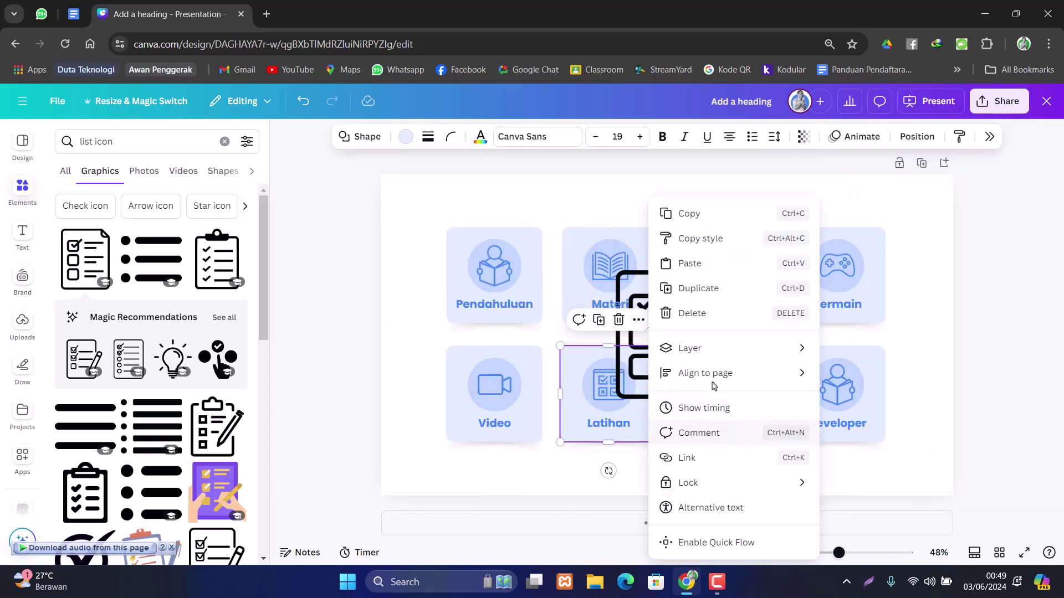
{"action": "left_click", "coordinate": [914, 447]}
{"action": "right_click", "coordinate": [737, 395]}
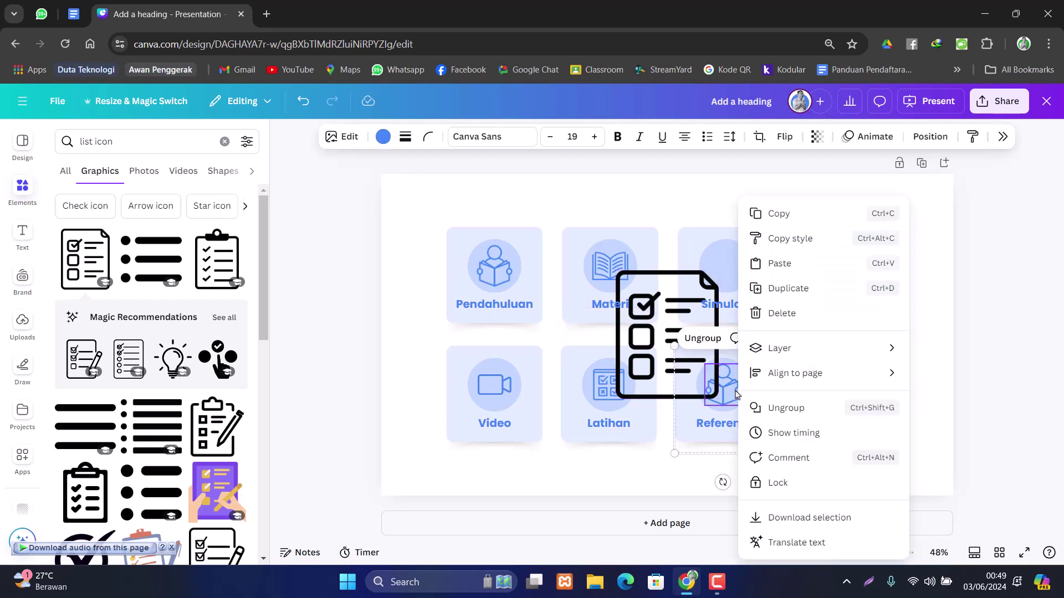
{"action": "left_click", "coordinate": [786, 407]}
{"action": "left_click_drag", "start_coordinate": [665, 342], "coordinate": [811, 423]}
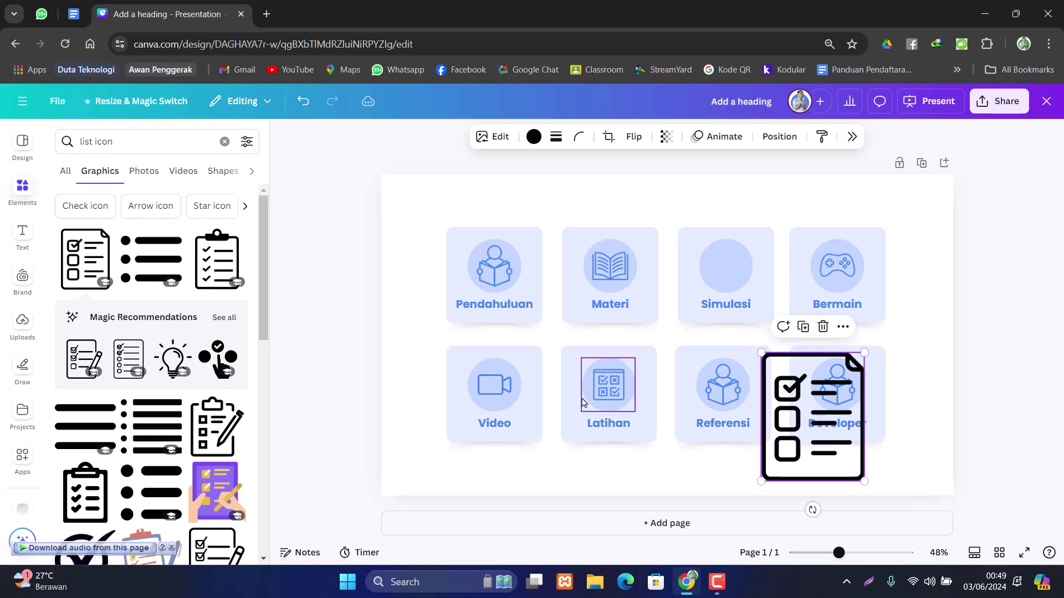
- Fine-tune the size and position of the checklist icon within the "Latihan" tile's circle
{"action": "left_click", "coordinate": [607, 392]}
{"action": "left_click_drag", "start_coordinate": [592, 369], "coordinate": [592, 372]}
{"action": "left_click", "coordinate": [679, 451]}
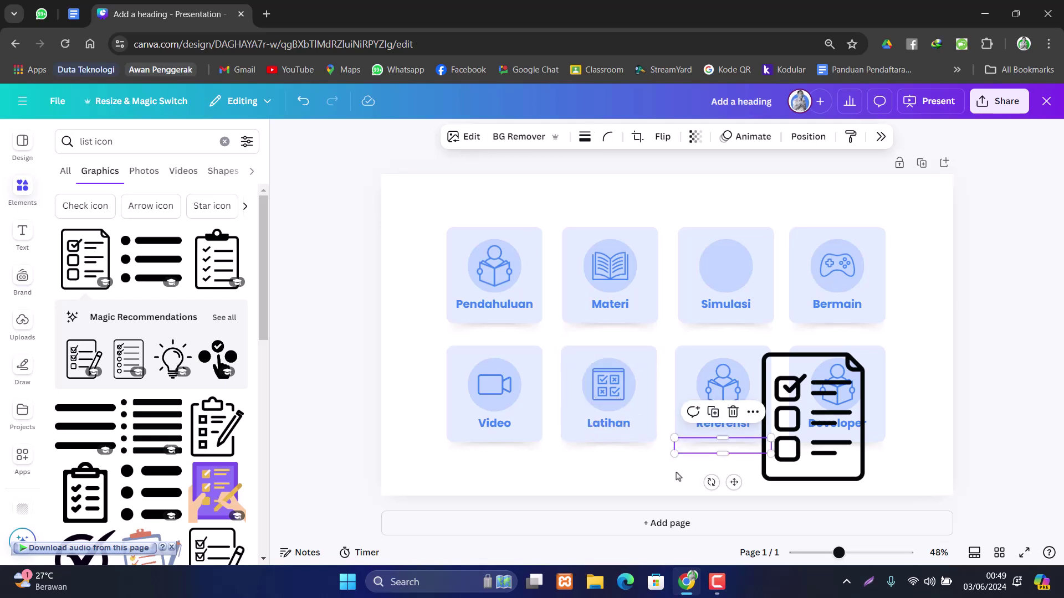
{"action": "left_click", "coordinate": [676, 477]}
{"action": "mouse_move", "coordinate": [611, 388]}
{"action": "left_mouse_down"}
{"action": "mouse_move", "coordinate": [632, 401]}
{"action": "mouse_move", "coordinate": [608, 384]}
{"action": "left_mouse_up"}
{"action": "left_click", "coordinate": [662, 449]}
- Delete the reading-person icon from the "Referensi" tile and recolour the list icon with the document's medium blue
{"action": "left_click", "coordinate": [740, 388]}
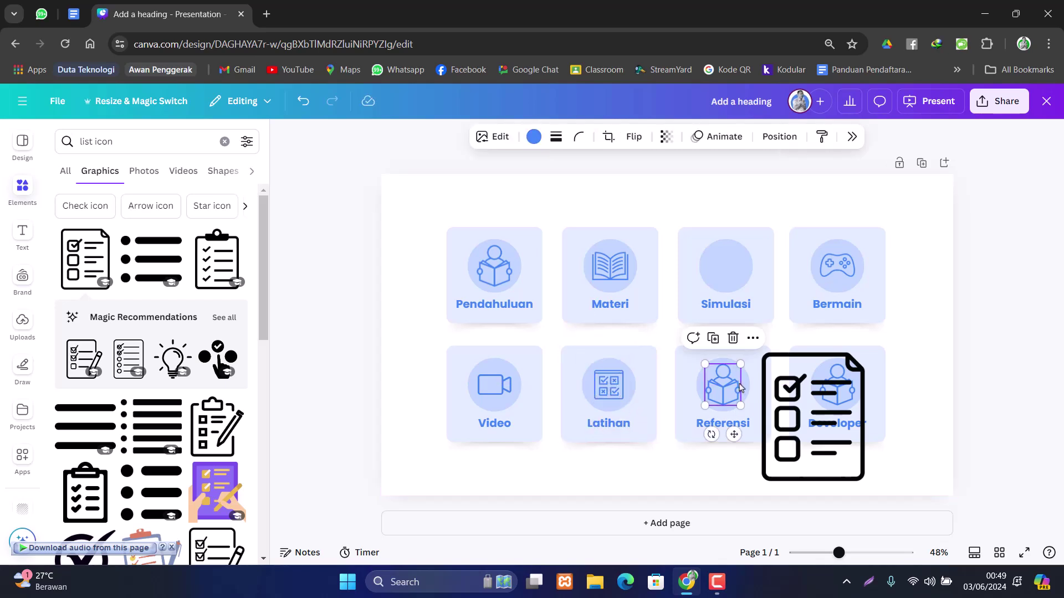
{"action": "key", "text": "Delete"}
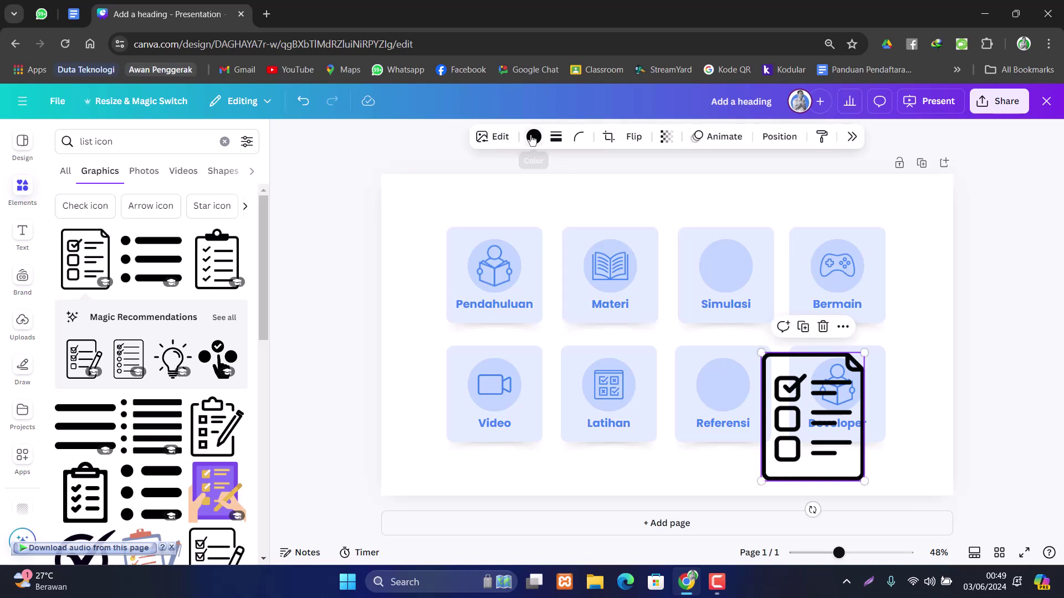
{"action": "left_click", "coordinate": [534, 138]}
{"action": "left_click", "coordinate": [522, 186]}
- Shrink the list icon to fit the "Referensi" tile's circle and centre it there
{"action": "left_click_drag", "start_coordinate": [776, 386], "coordinate": [738, 392]}
{"action": "left_click_drag", "start_coordinate": [824, 486], "coordinate": [725, 384]}
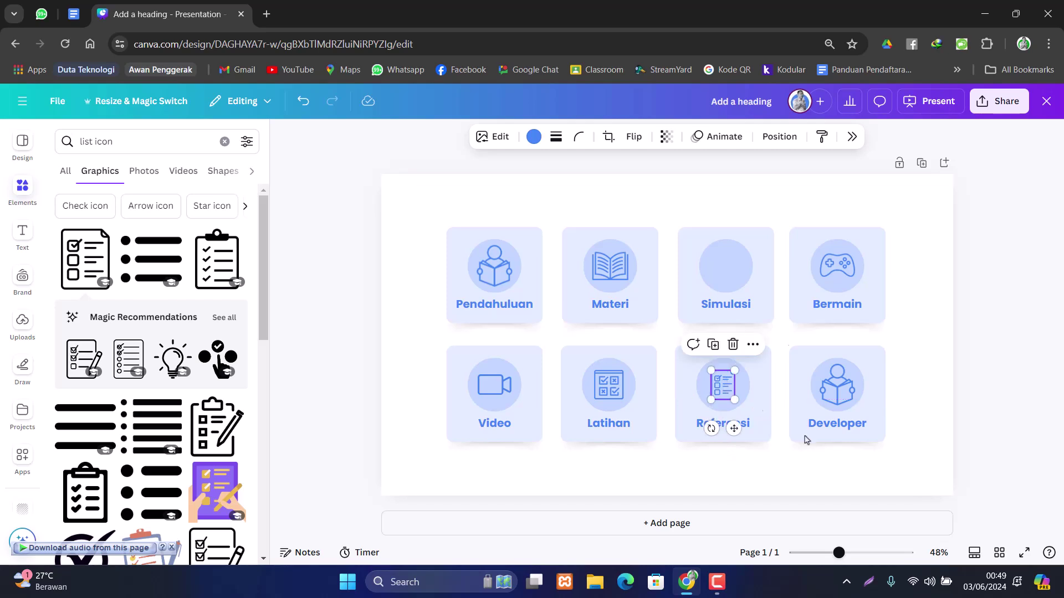
{"action": "left_click", "coordinate": [792, 481]}
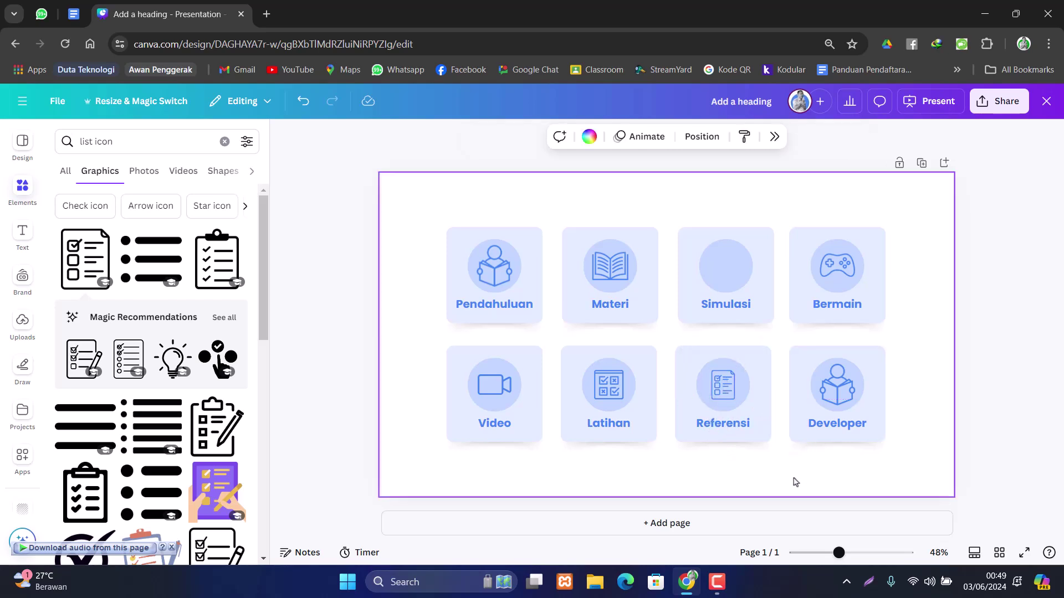
- Search the graphics for "developer" and browse the results for an icon suited to the "Developer" tile
{"action": "left_click", "coordinate": [71, 142]}
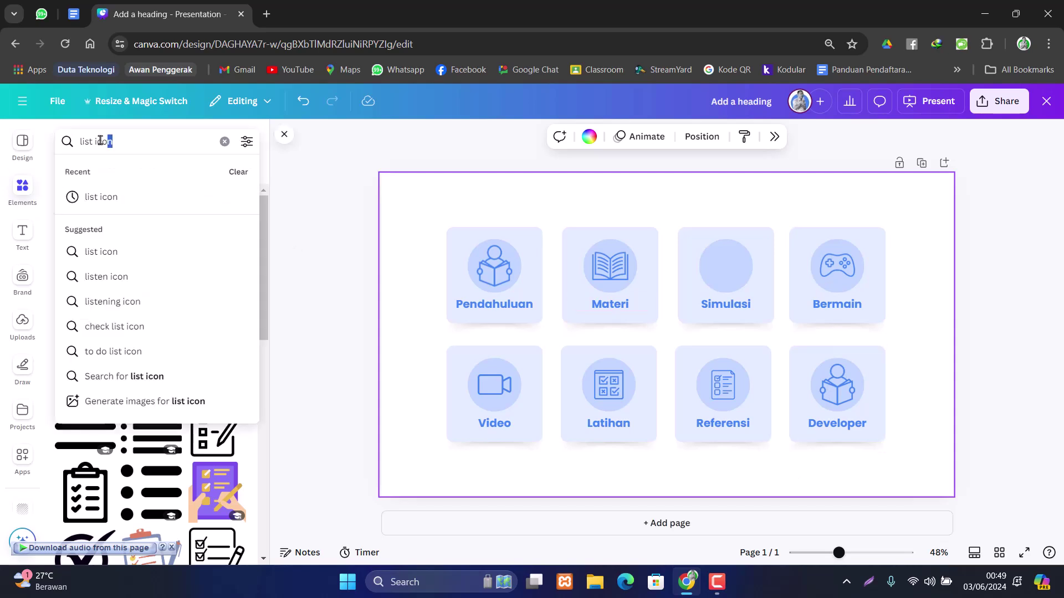
{"action": "type", "text": "develope"}
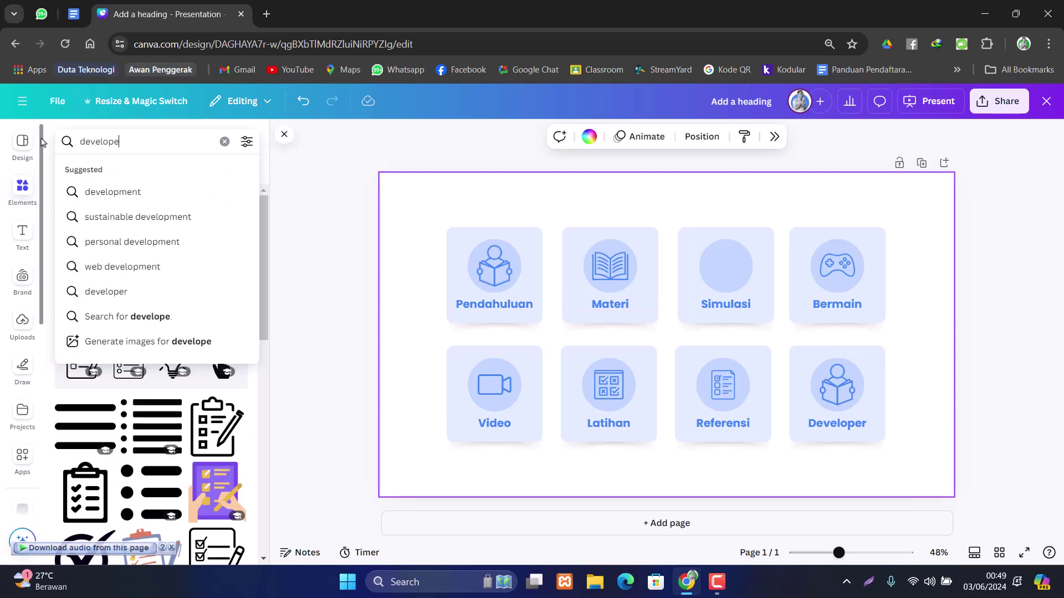
{"action": "left_click", "coordinate": [106, 292]}
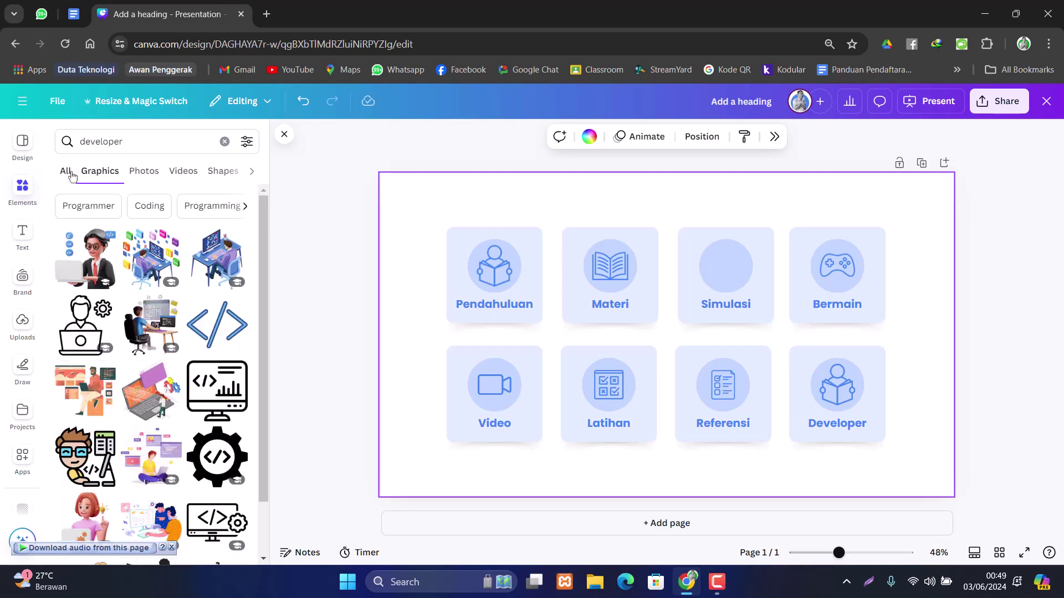
{"action": "scroll", "coordinate": [230, 296], "scroll_direction": "down", "scroll_amount": 5}
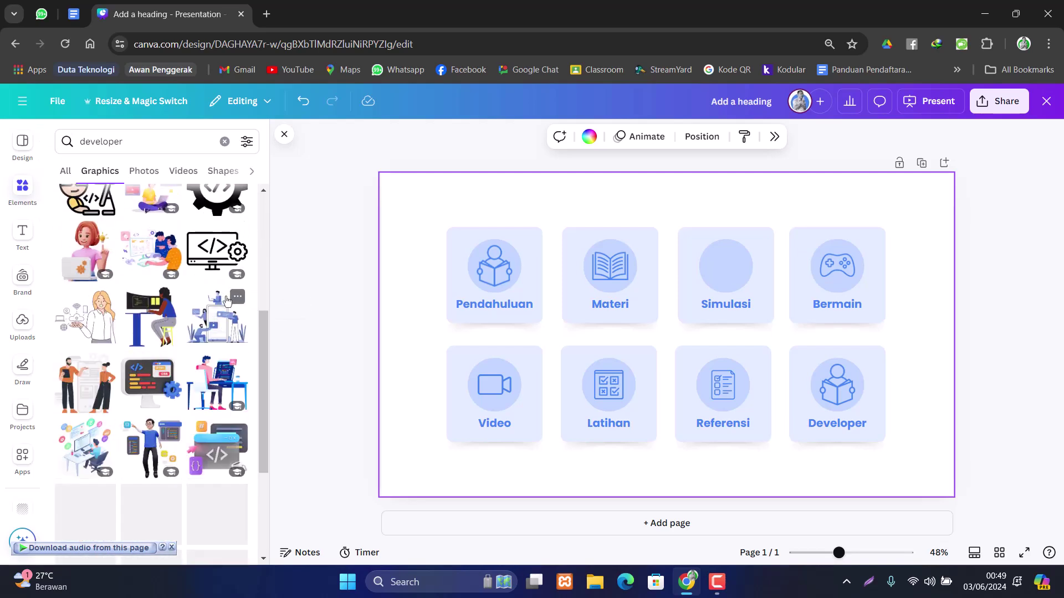
{"action": "scroll", "coordinate": [227, 299], "scroll_direction": "down", "scroll_amount": 10}
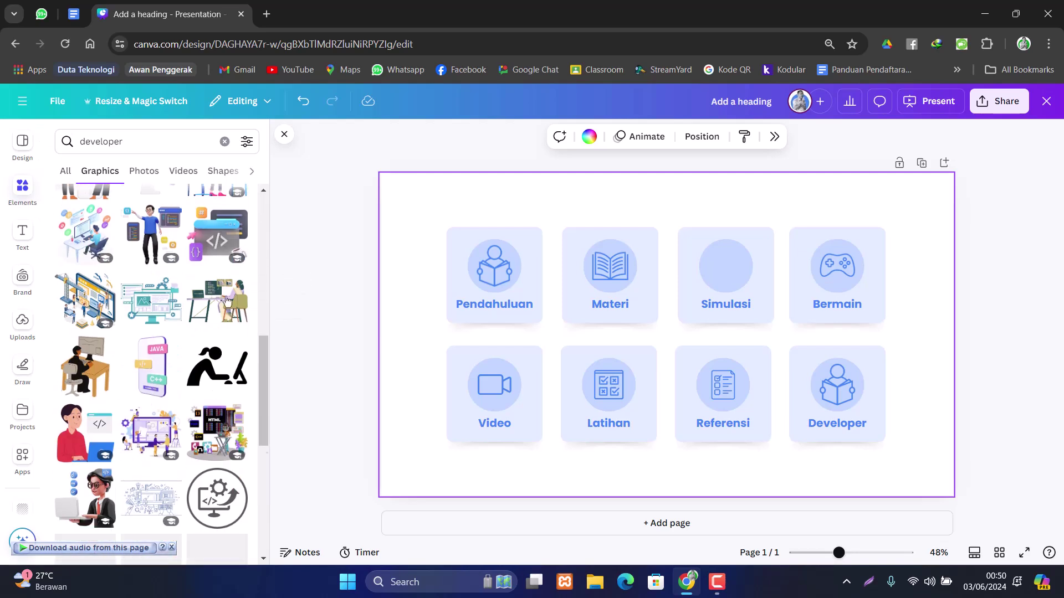
{"action": "scroll", "coordinate": [224, 297], "scroll_direction": "down", "scroll_amount": 10}
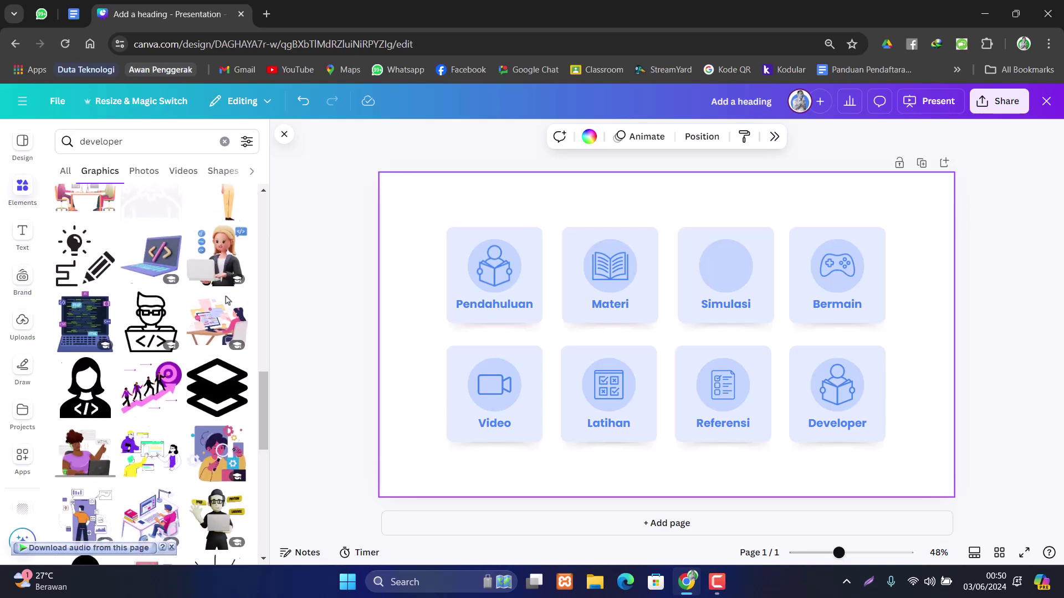
{"action": "scroll", "coordinate": [220, 290], "scroll_direction": "up", "scroll_amount": 3}
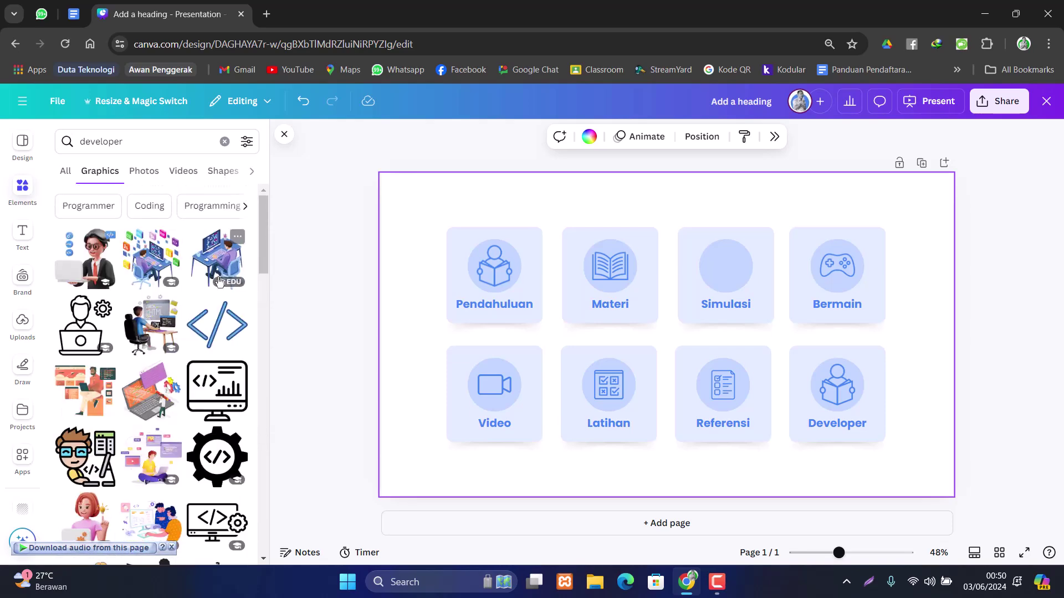
- Search the graphics for "develop" and add the outlined monitor icon with a code symbol and gear
{"action": "left_click", "coordinate": [141, 143]}
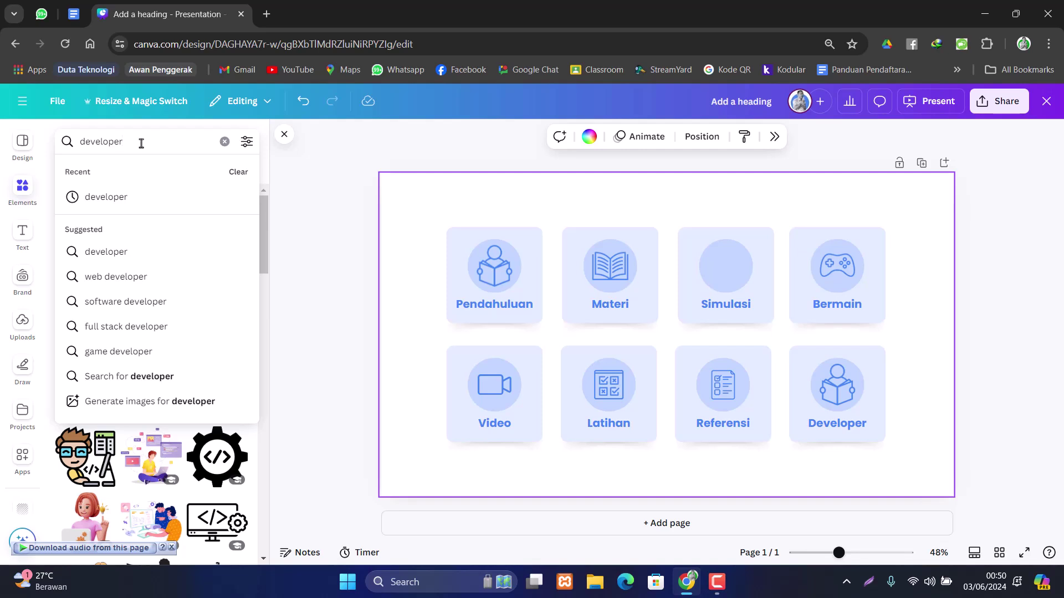
{"action": "key", "text": "BackSpace"}
{"action": "key", "text": "Return"}
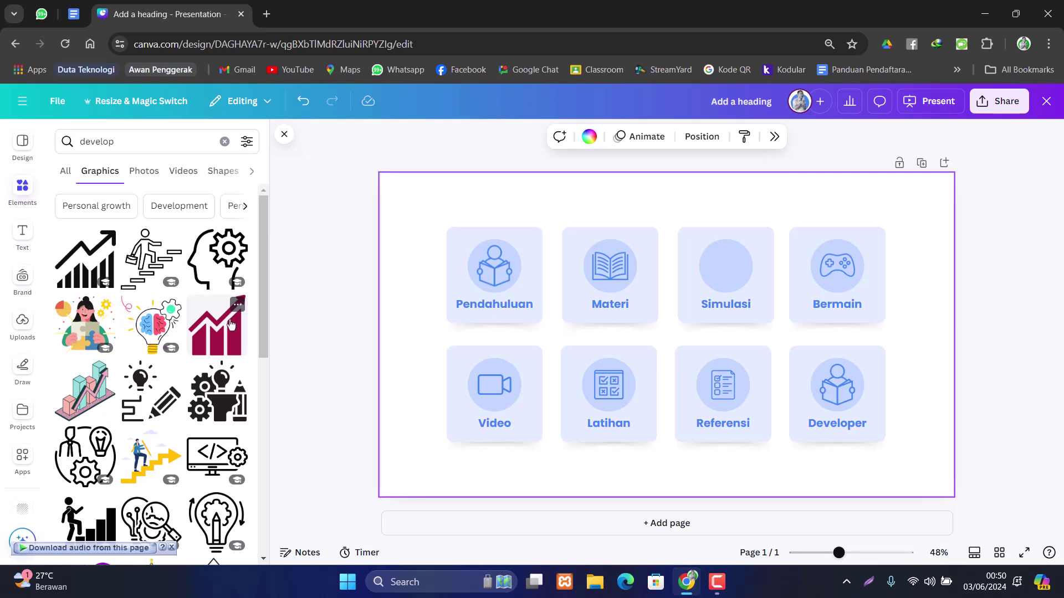
{"action": "scroll", "coordinate": [232, 325], "scroll_direction": "down", "scroll_amount": 3}
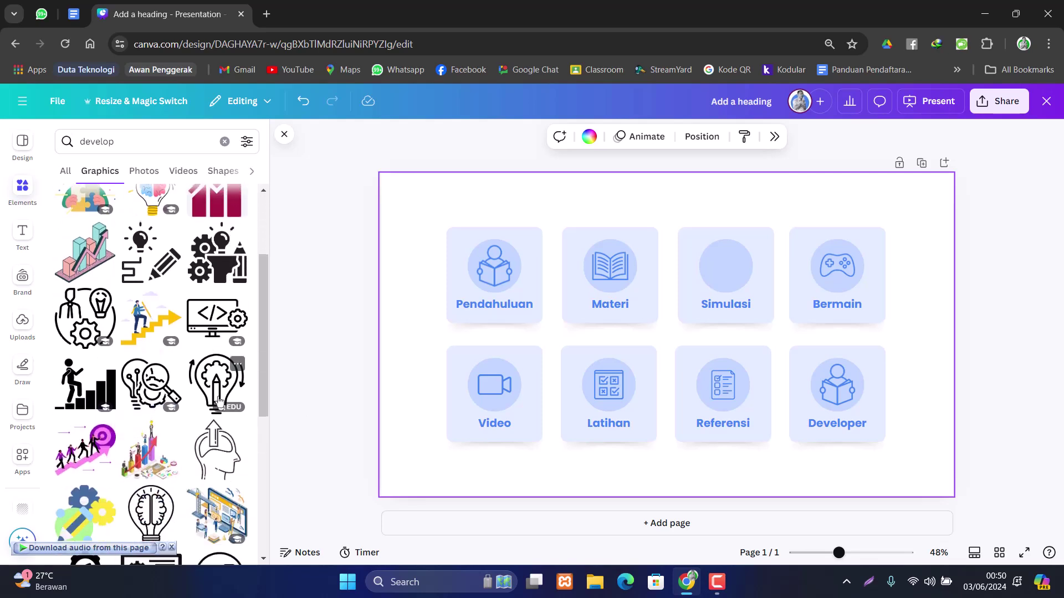
{"action": "scroll", "coordinate": [219, 400], "scroll_direction": "down", "scroll_amount": 4}
{"action": "scroll", "coordinate": [219, 394], "scroll_direction": "up", "scroll_amount": 10}
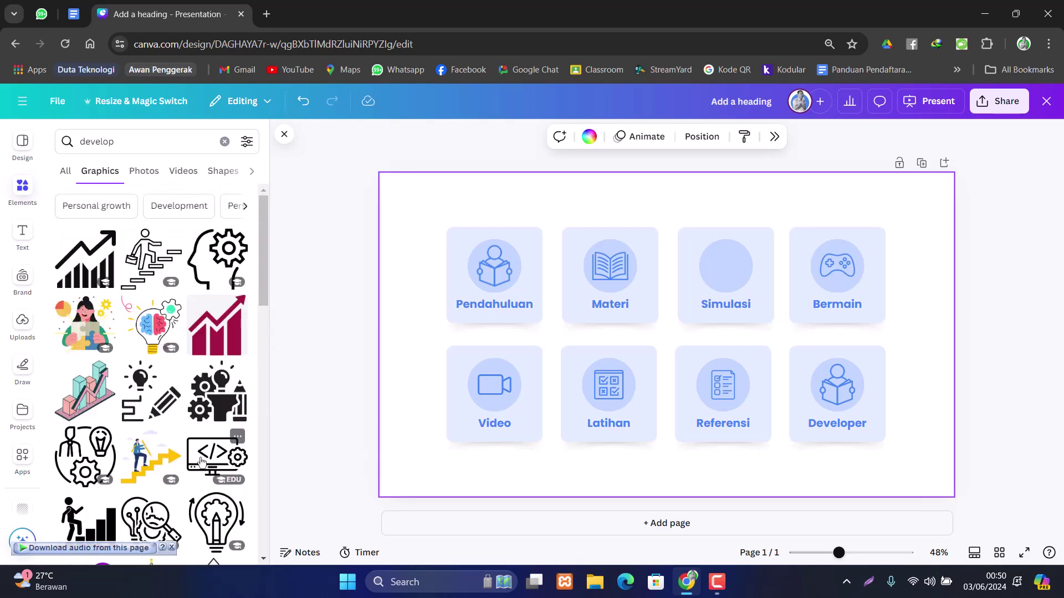
{"action": "left_click", "coordinate": [210, 453]}
- Ungroup the "Developer" tile and delete its reading-person icon
{"action": "left_click", "coordinate": [845, 391]}
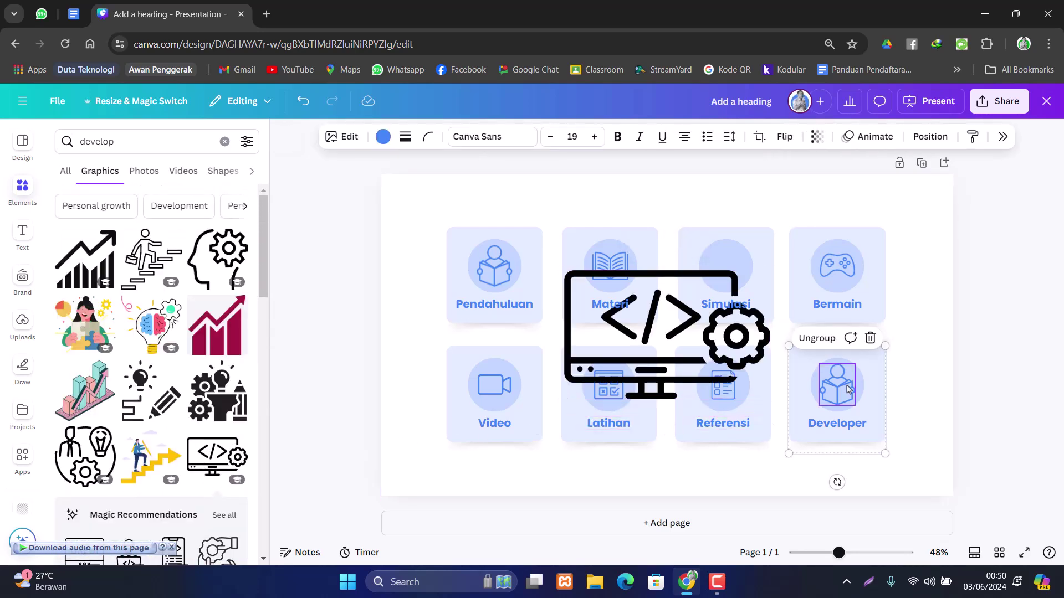
{"action": "right_click", "coordinate": [848, 391]}
{"action": "left_click", "coordinate": [881, 408]}
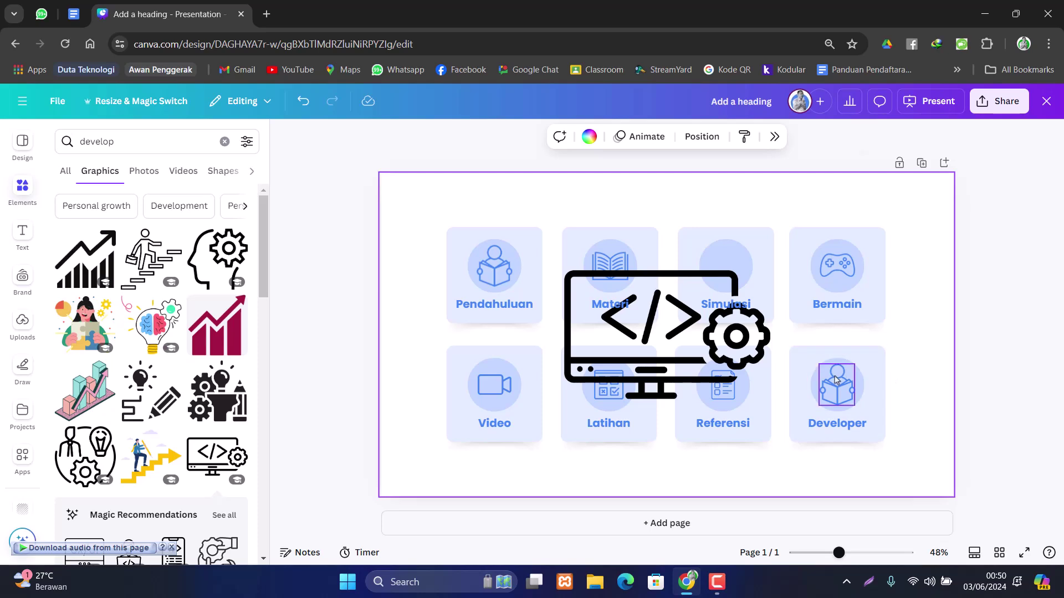
{"action": "key", "text": "Delete"}
- Shrink the monitor icon to fit the "Developer" tile's circle, place it there and align its centre with the circle
{"action": "left_click", "coordinate": [625, 295]}
{"action": "left_click_drag", "start_coordinate": [625, 295], "coordinate": [730, 374]}
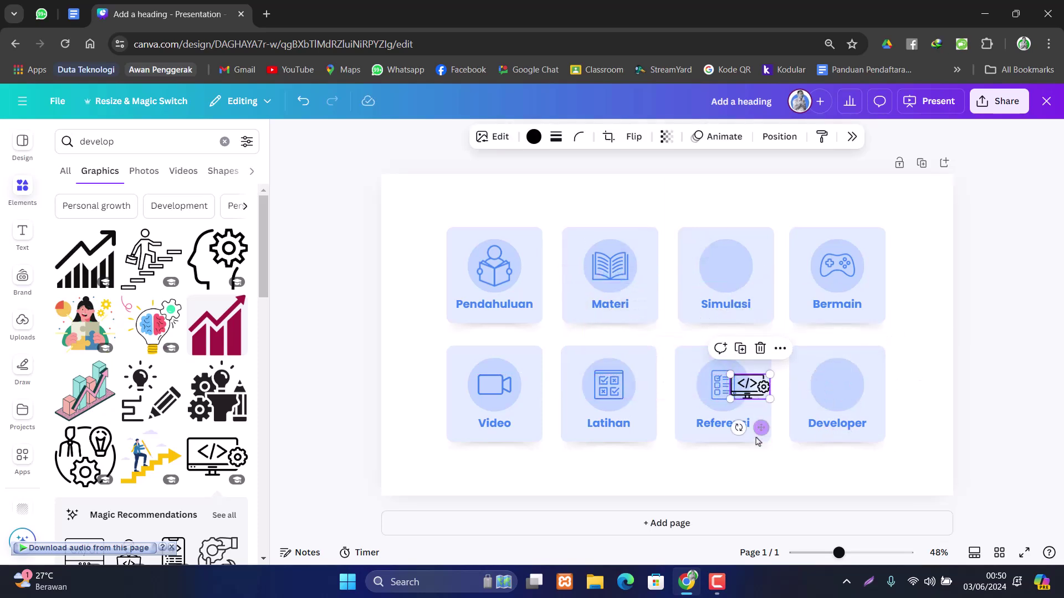
{"action": "left_click_drag", "start_coordinate": [761, 427], "coordinate": [846, 430]}
{"action": "left_click", "coordinate": [935, 388]}
{"action": "left_click", "coordinate": [828, 383]}
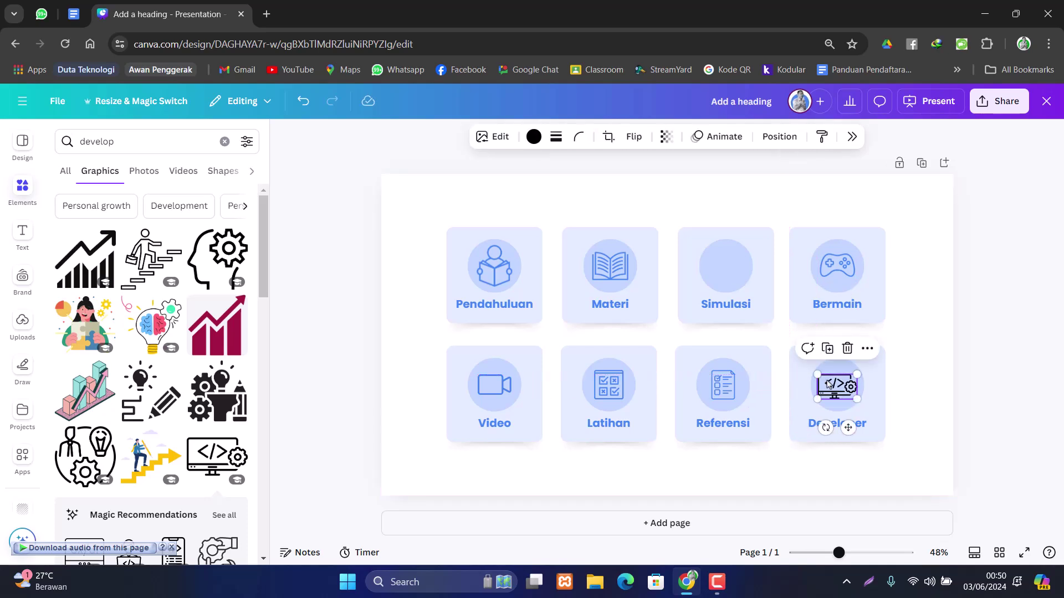
{"action": "left_click", "coordinate": [834, 369], "text": "shift"}
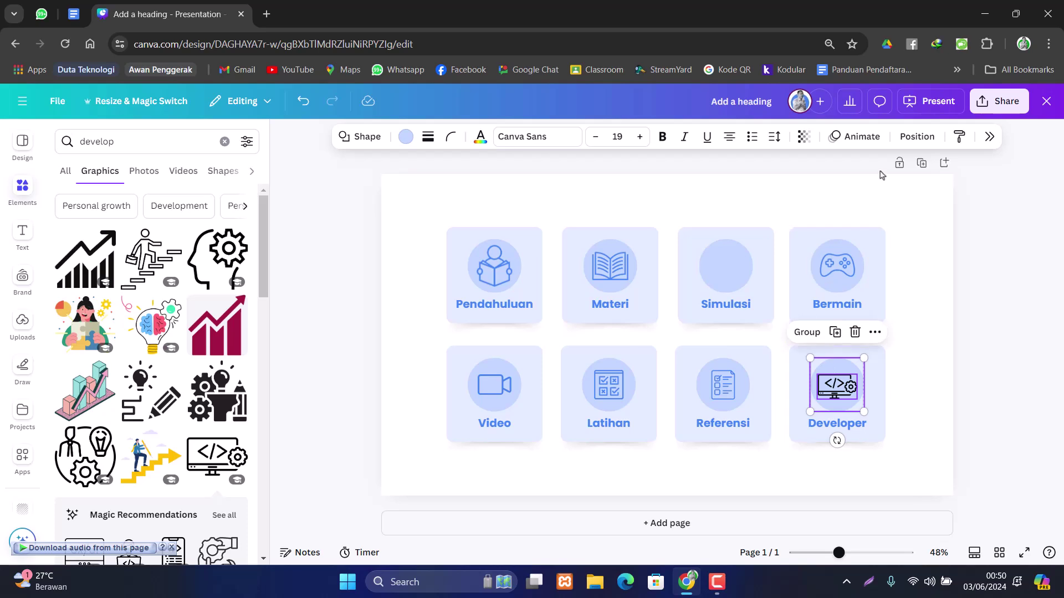
{"action": "left_click", "coordinate": [915, 137]}
{"action": "left_click", "coordinate": [914, 333]}
{"action": "left_click", "coordinate": [815, 397]}
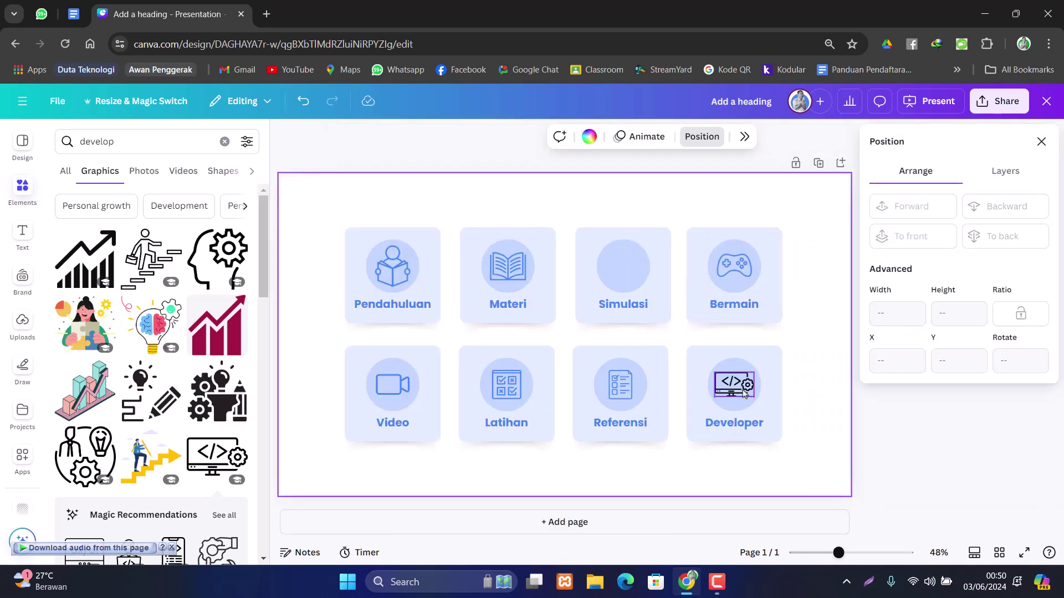
- Reduce the monitor icon slightly to about 123 × 77 px and recolour it with the document's medium blue
{"action": "left_click", "coordinate": [744, 393]}
{"action": "left_click_drag", "start_coordinate": [714, 371], "coordinate": [718, 374]}
{"action": "left_click", "coordinate": [807, 409]}
{"action": "left_click", "coordinate": [728, 390]}
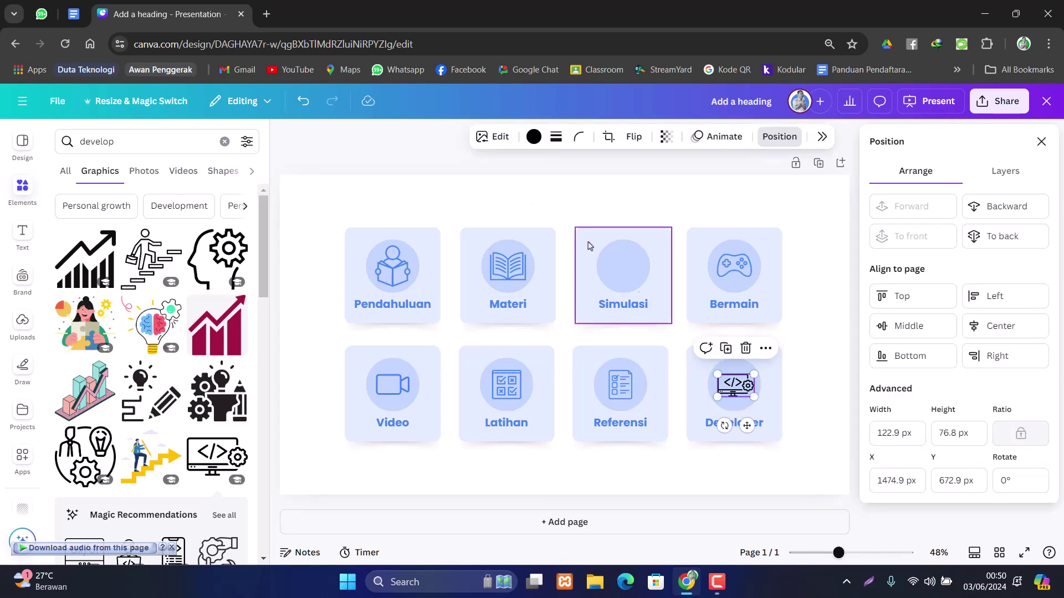
{"action": "left_click", "coordinate": [533, 136]}
{"action": "left_click", "coordinate": [523, 186]}
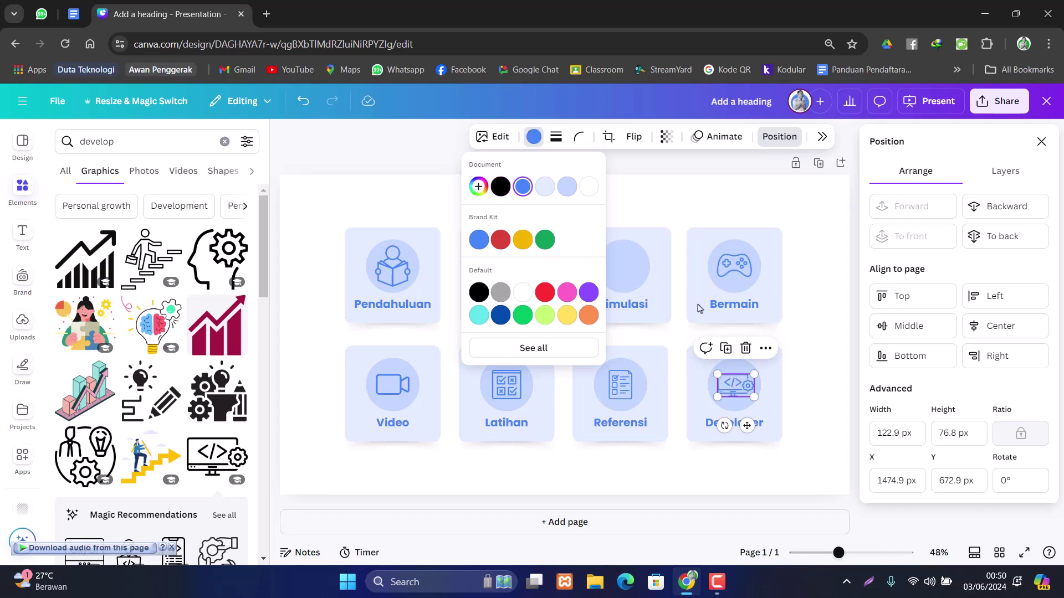
{"action": "left_click", "coordinate": [820, 338]}
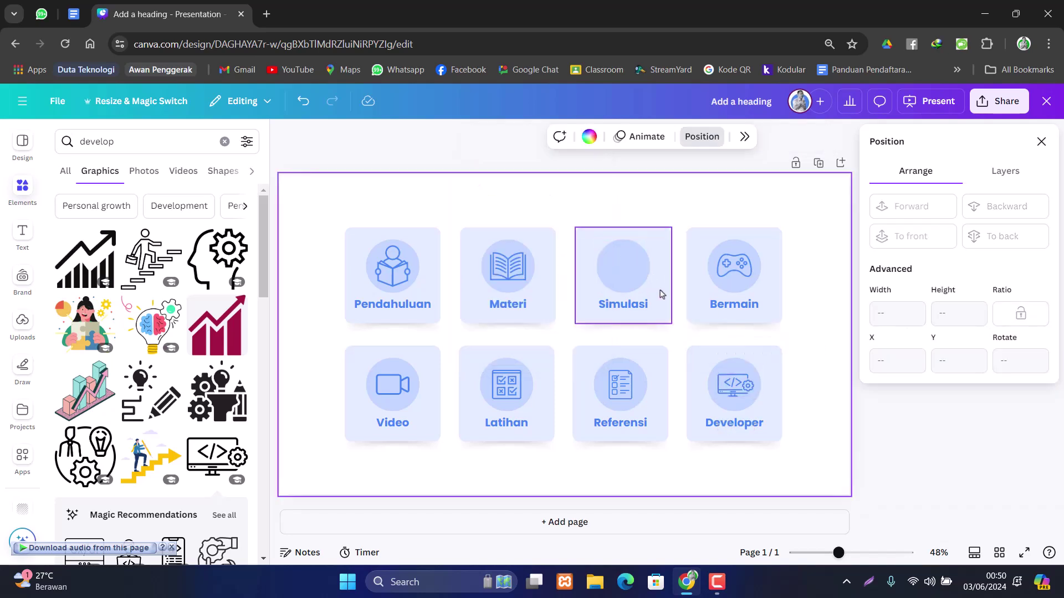
- Search the graphics for "simulasi" and "latihan" and browse the results for an icon suited to the "Simulasi" tile
{"action": "left_click", "coordinate": [87, 143]}
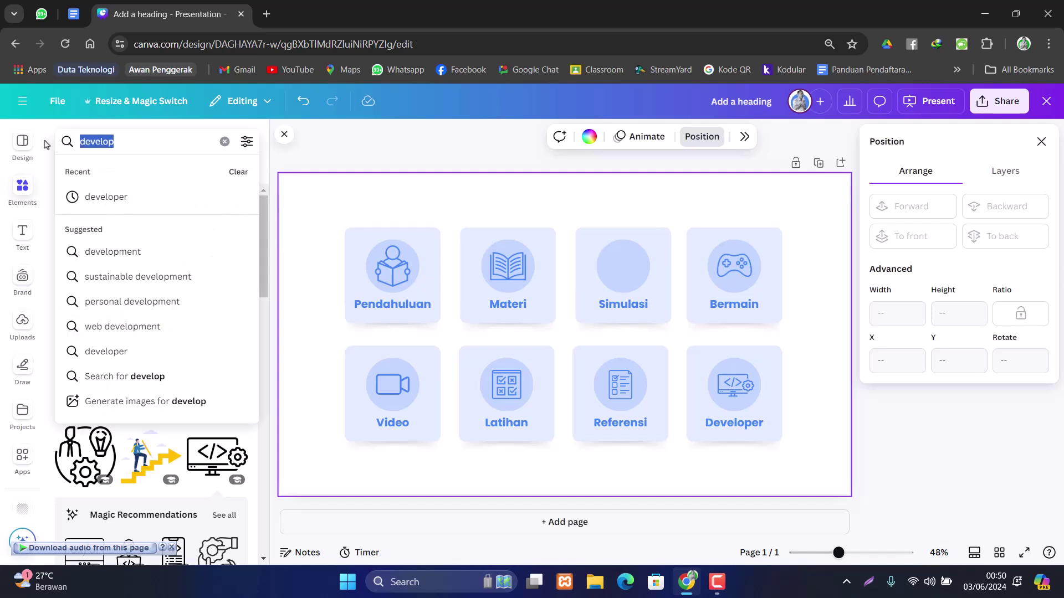
{"action": "type", "text": "simulasi"}
{"action": "key", "text": "Return"}
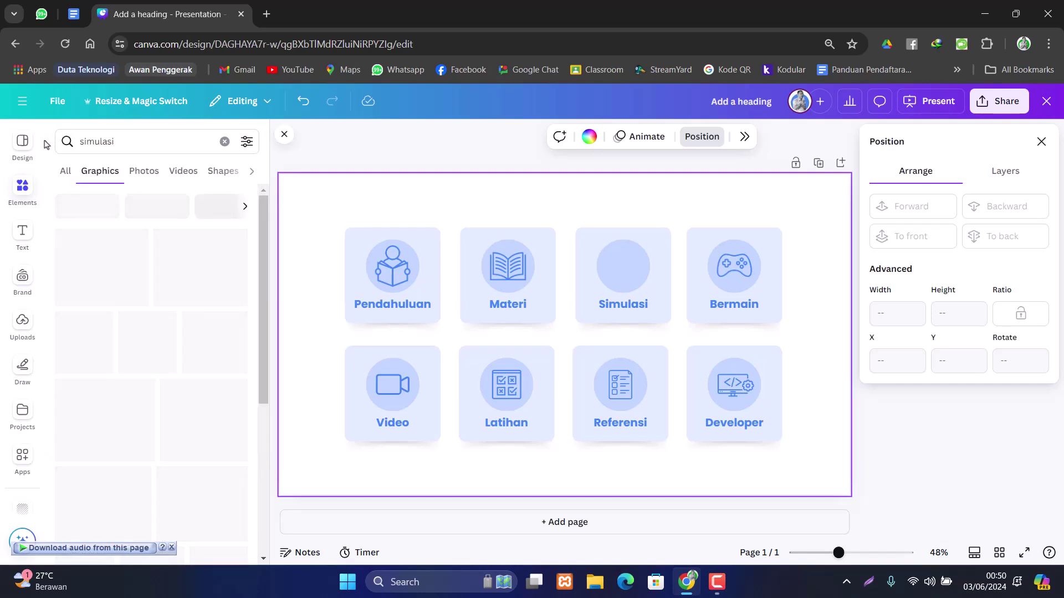
{"action": "left_click", "coordinate": [128, 142]}
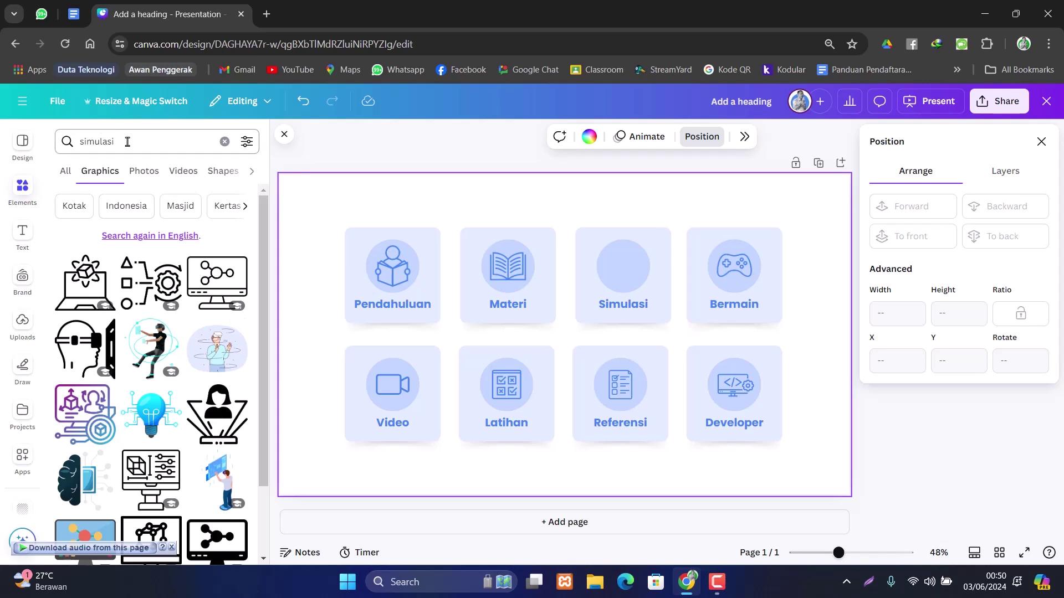
{"action": "type", "text": "lat"}
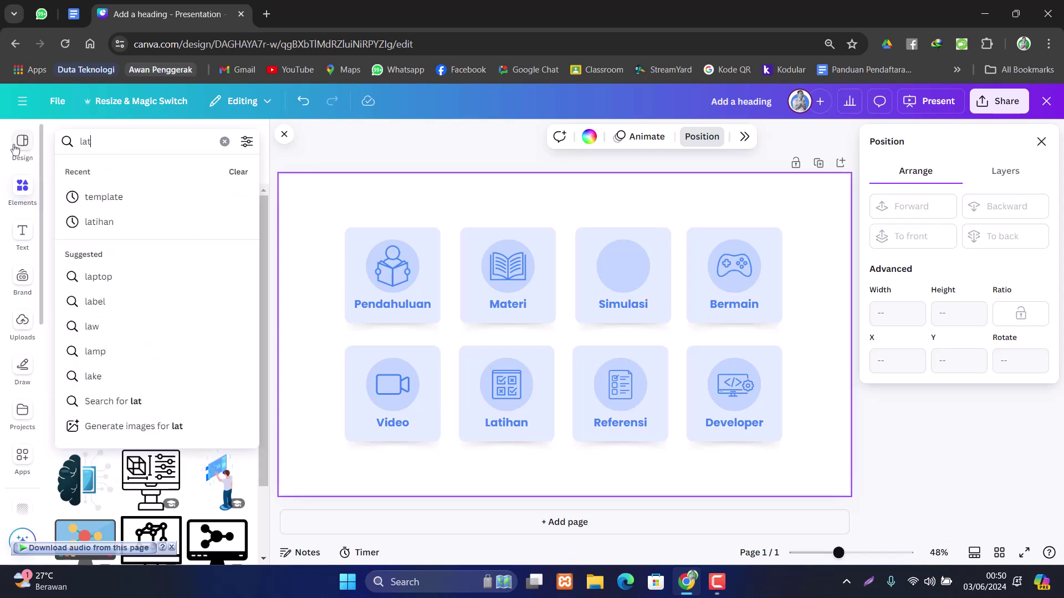
{"action": "type", "text": "ihan"}
{"action": "key", "text": "Return"}
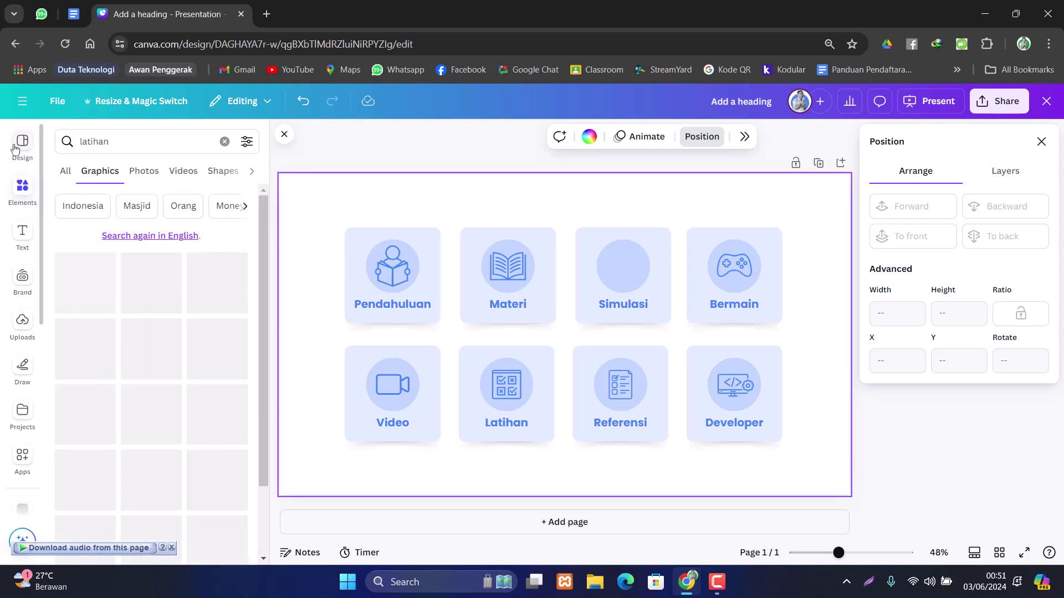
{"action": "left_click_drag", "start_coordinate": [264, 261], "coordinate": [269, 488]}
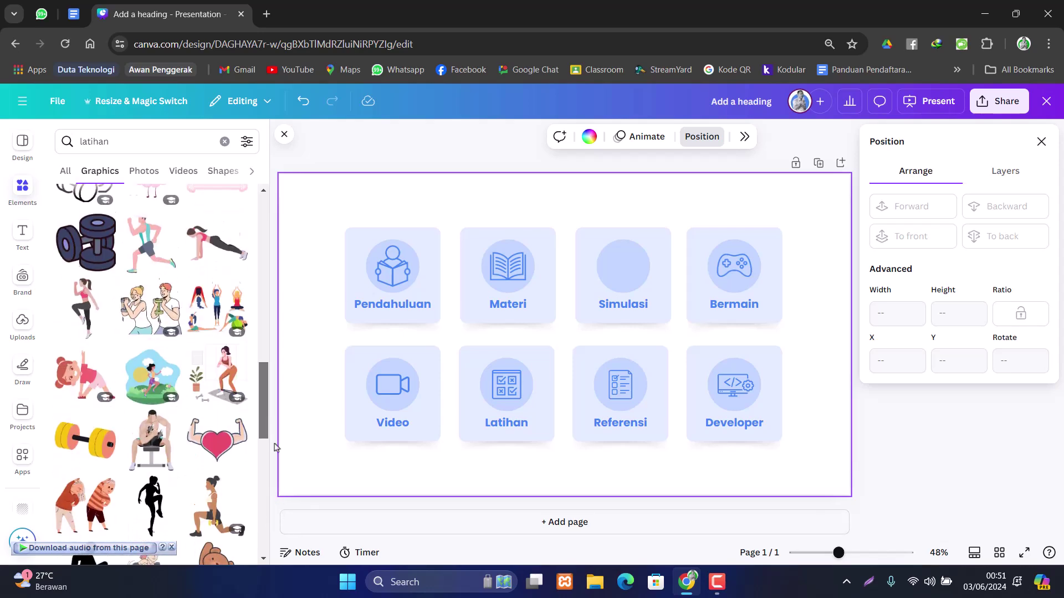
{"action": "left_click", "coordinate": [100, 171]}
- Search the graphics for "tryout" and look through the results for a simulation icon
{"action": "left_click", "coordinate": [111, 143]}
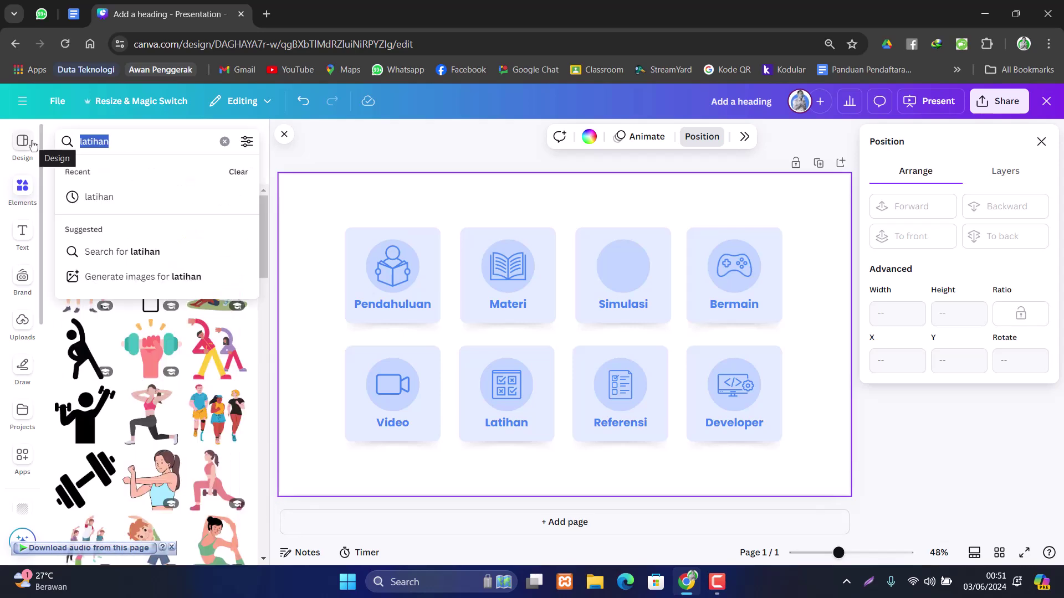
{"action": "type", "text": "tryout"}
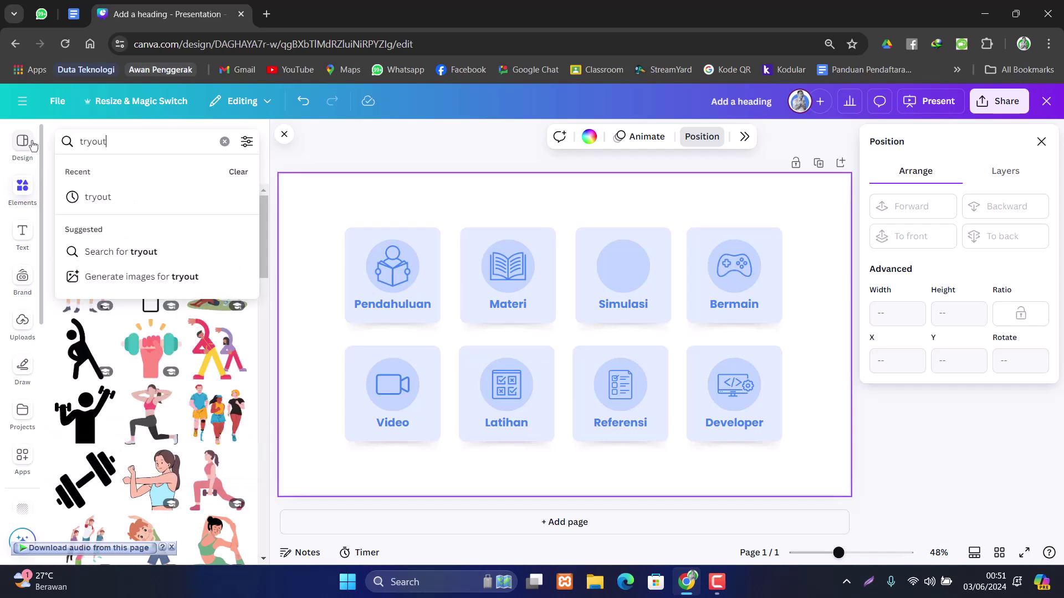
{"action": "key", "text": "Return"}
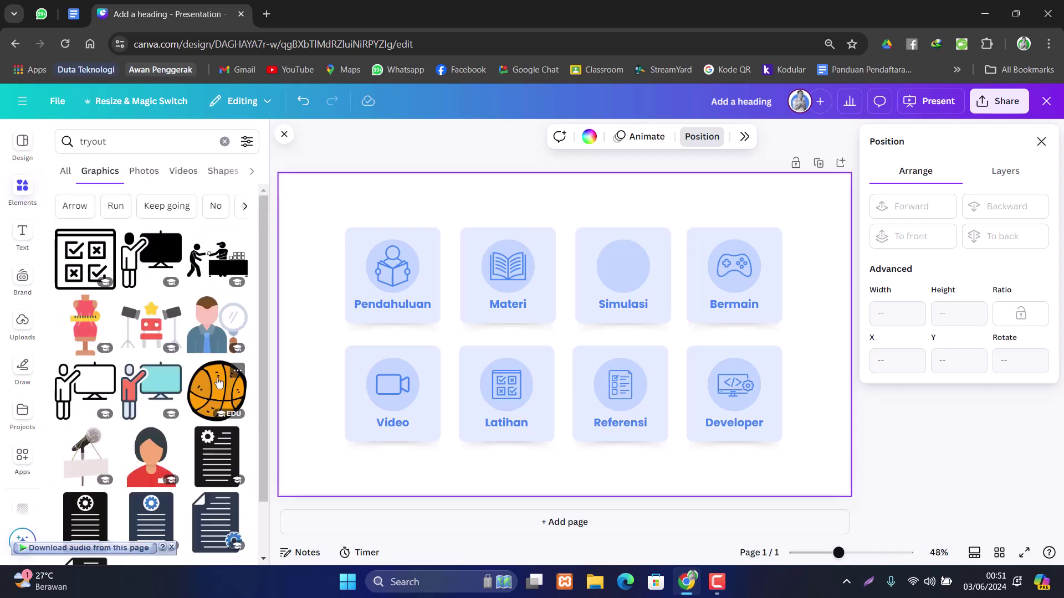
{"action": "left_click_drag", "start_coordinate": [262, 261], "coordinate": [264, 352]}
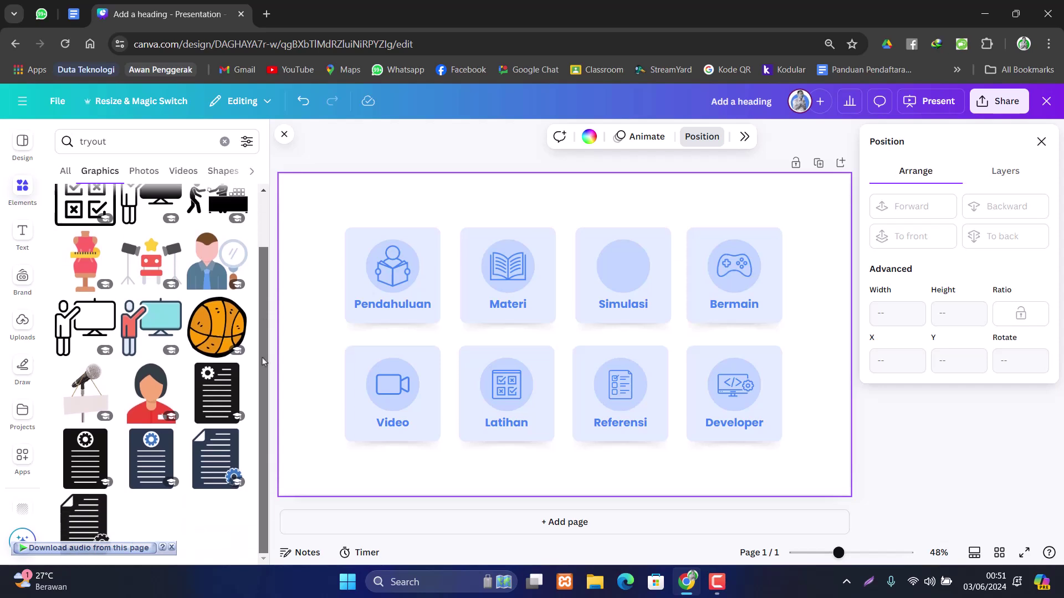
{"action": "scroll", "coordinate": [261, 358], "scroll_direction": "up", "scroll_amount": 1}
- Search the graphics for "praktik" and browse the results for an outlined icon matching the "Simulasi" tile
{"action": "left_click", "coordinate": [56, 140]}
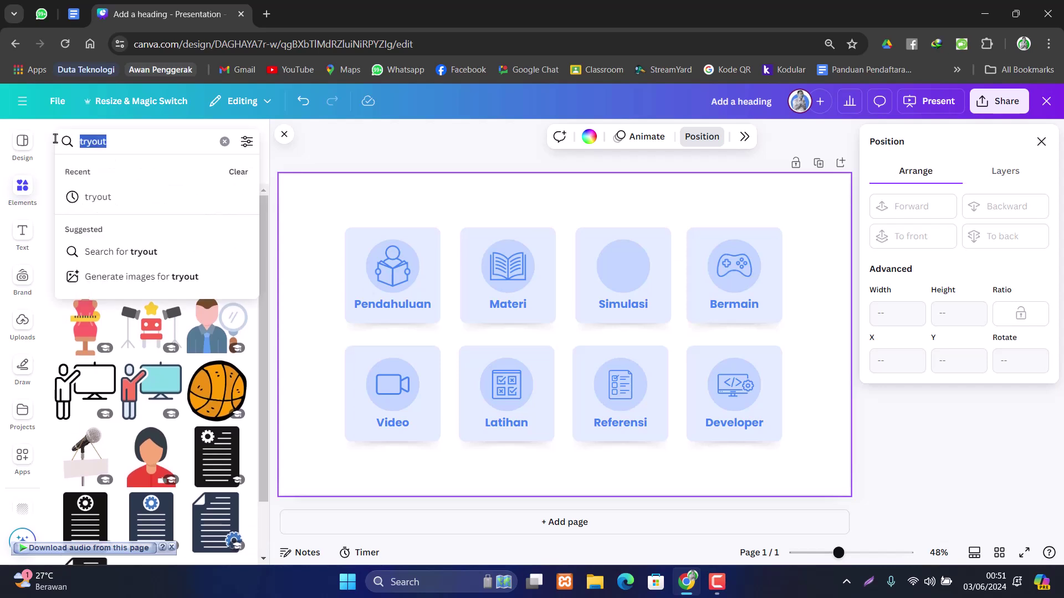
{"action": "type", "text": "praktik"}
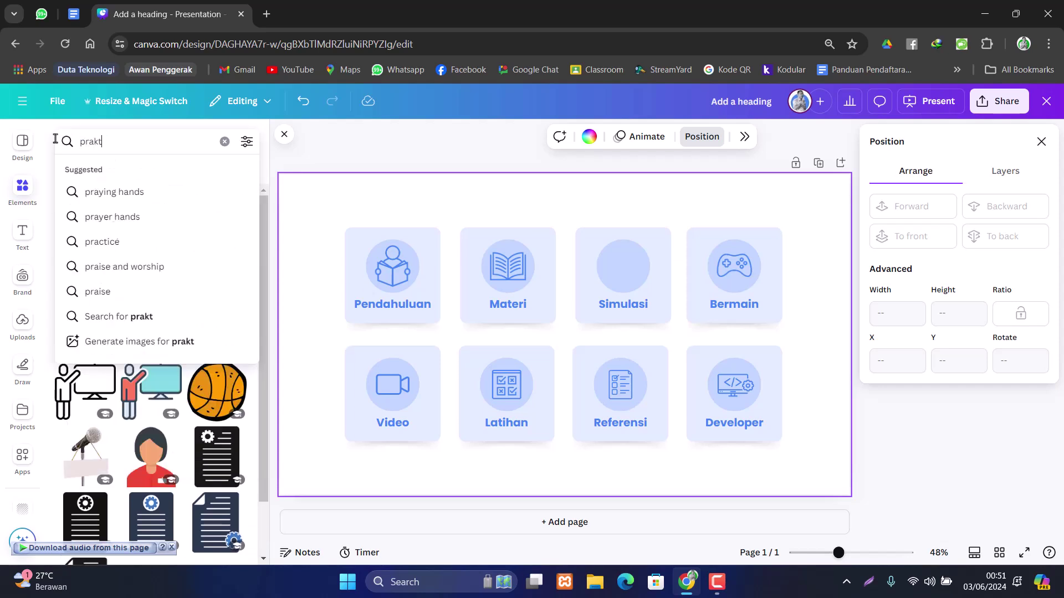
{"action": "key", "text": "Return"}
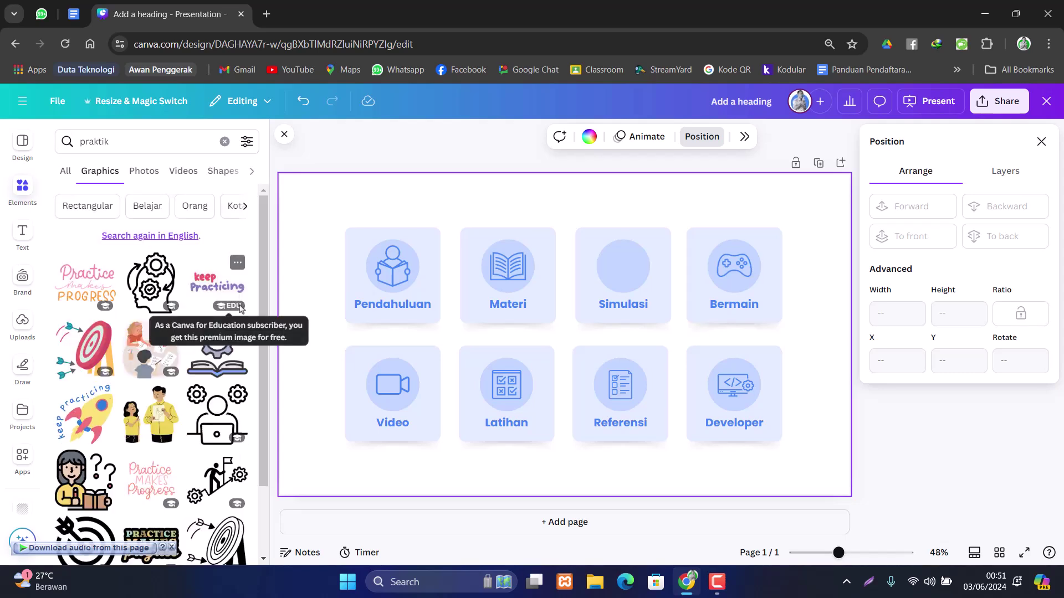
{"action": "left_click_drag", "start_coordinate": [266, 261], "coordinate": [276, 431]}
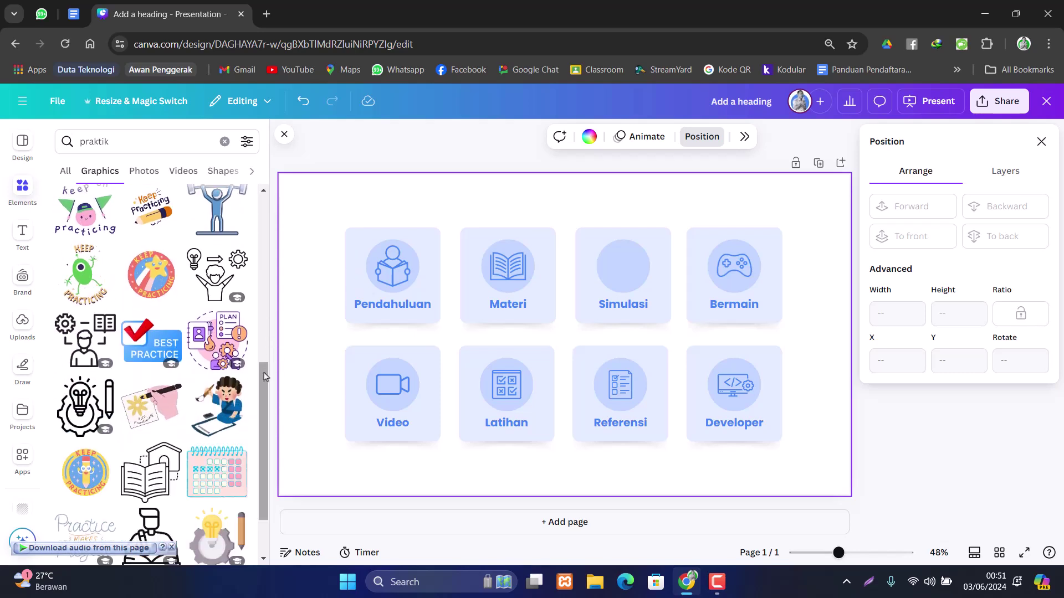
{"action": "scroll", "coordinate": [266, 444], "scroll_direction": "down", "scroll_amount": 4}
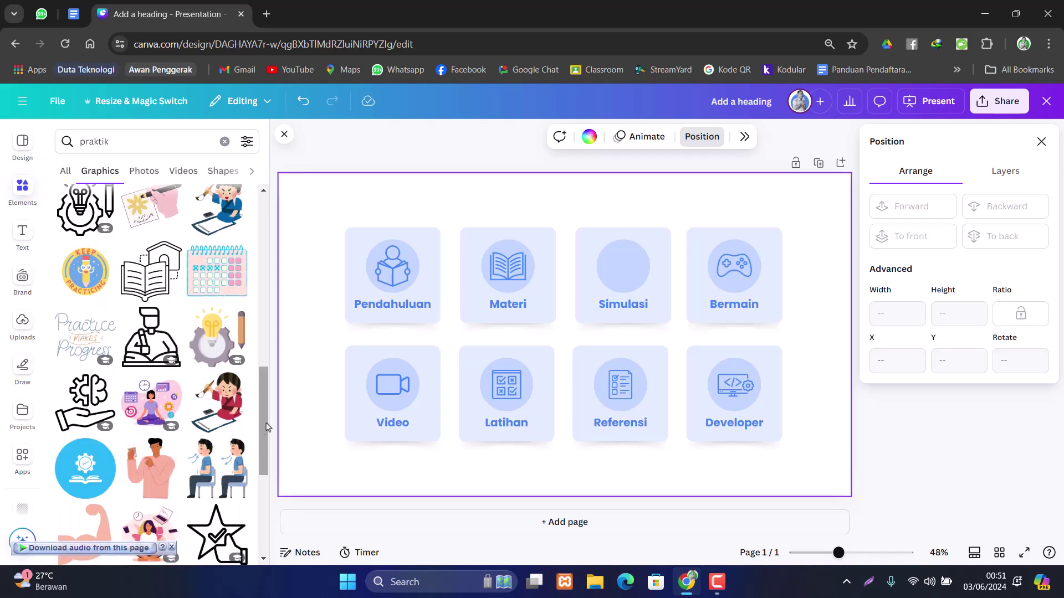
{"action": "scroll", "coordinate": [260, 454], "scroll_direction": "down", "scroll_amount": 4}
{"action": "left_click_drag", "start_coordinate": [258, 457], "coordinate": [371, 190]}
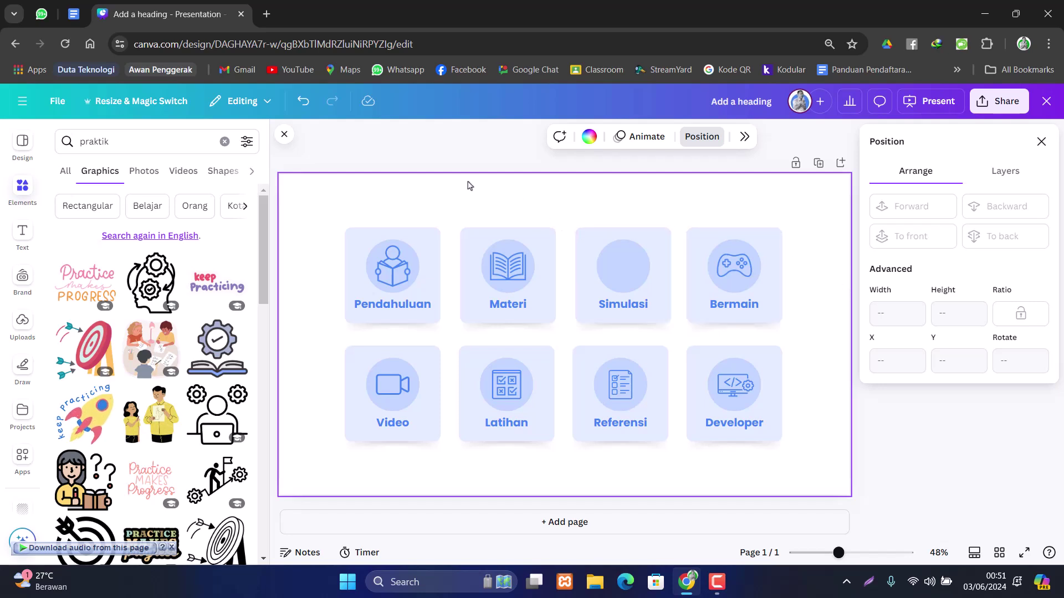
- Search the elements for "run" and add the outlined running person with speed lines from the graphics
{"action": "left_click", "coordinate": [224, 142]}
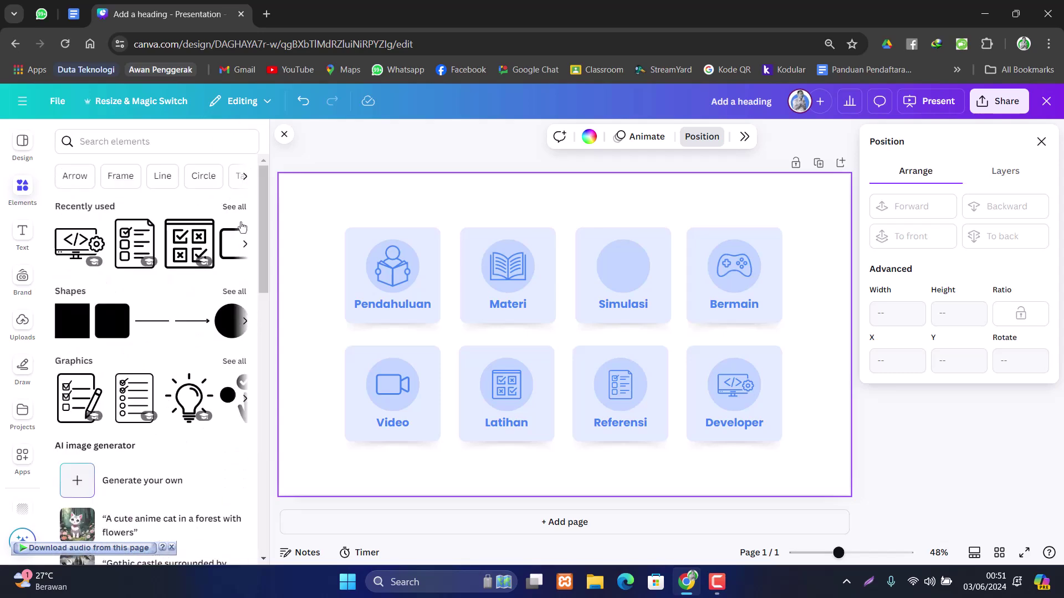
{"action": "left_click", "coordinate": [135, 142]}
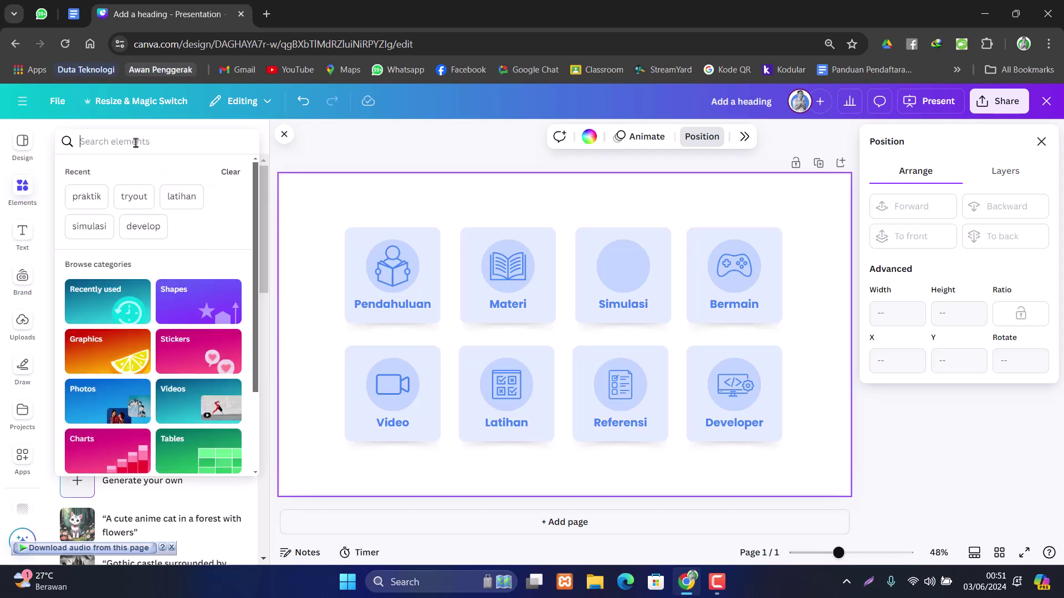
{"action": "type", "text": "run"}
{"action": "key", "text": "Return"}
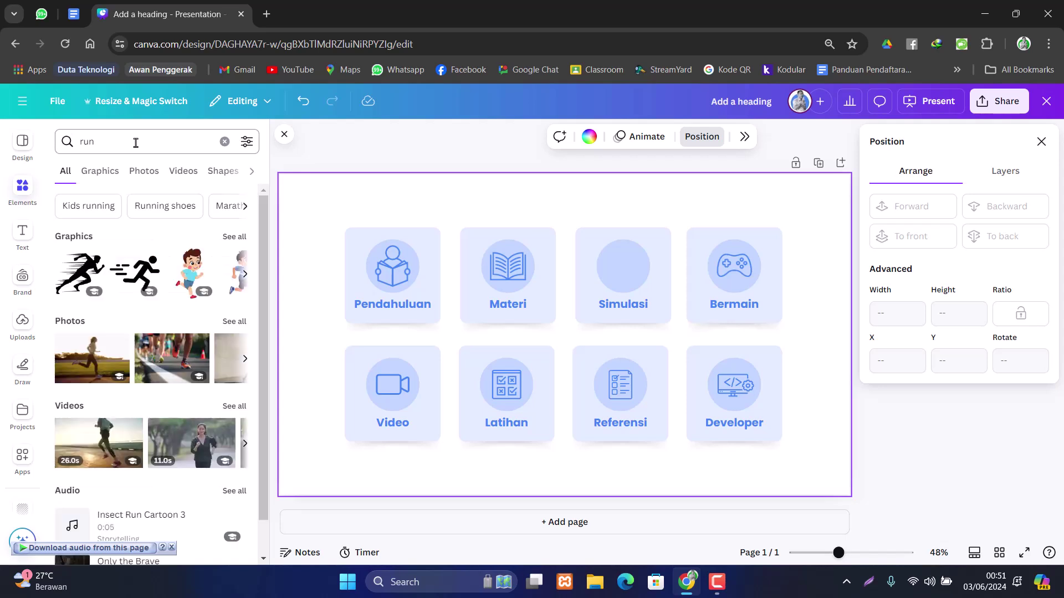
{"action": "left_click", "coordinate": [233, 237]}
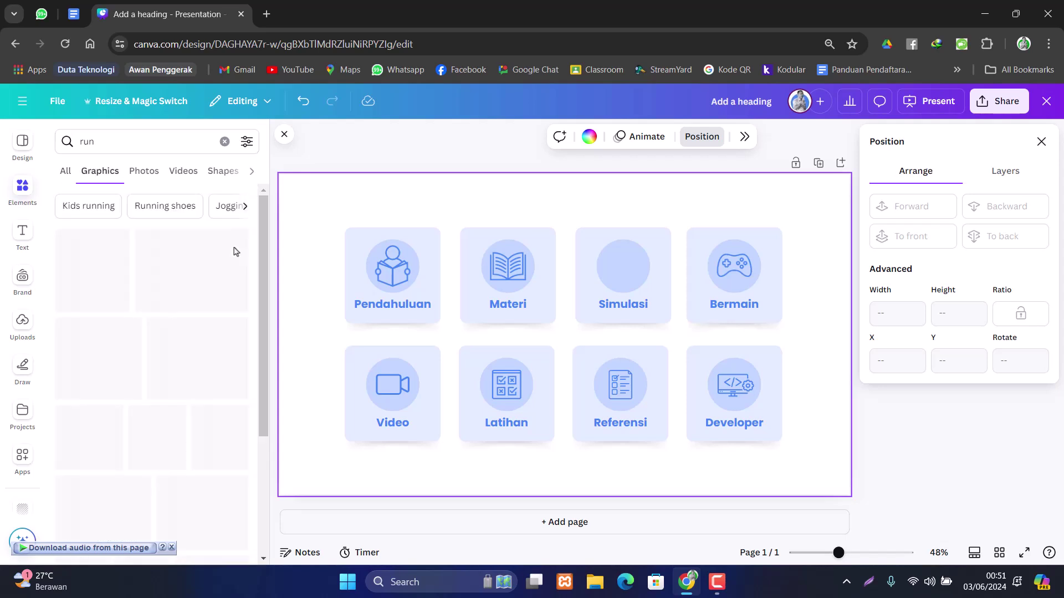
{"action": "scroll", "coordinate": [266, 238], "scroll_direction": "down", "scroll_amount": 6}
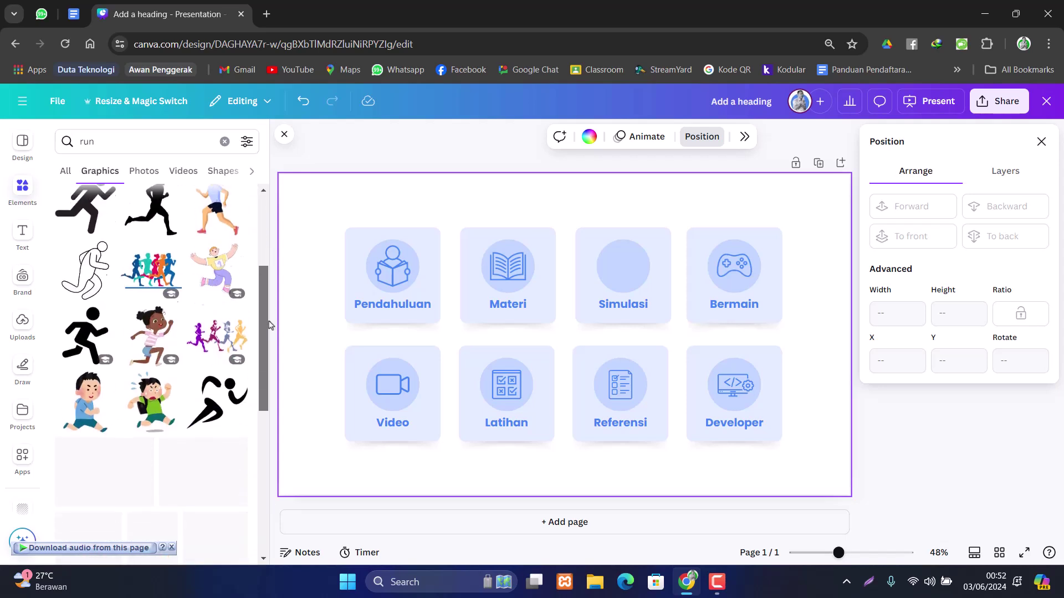
{"action": "left_click", "coordinate": [224, 341]}
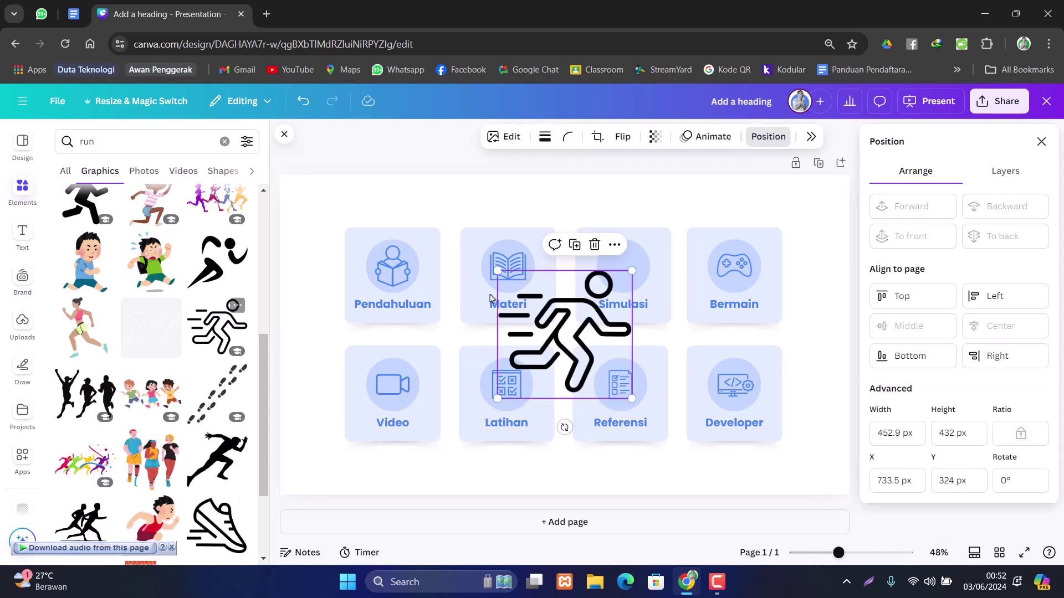
- Shrink the running-person icon to about 109 × 104 px and place it in the "Simulasi" tile's circle
{"action": "left_click_drag", "start_coordinate": [498, 398], "coordinate": [624, 265]}
{"action": "left_click", "coordinate": [694, 201]}
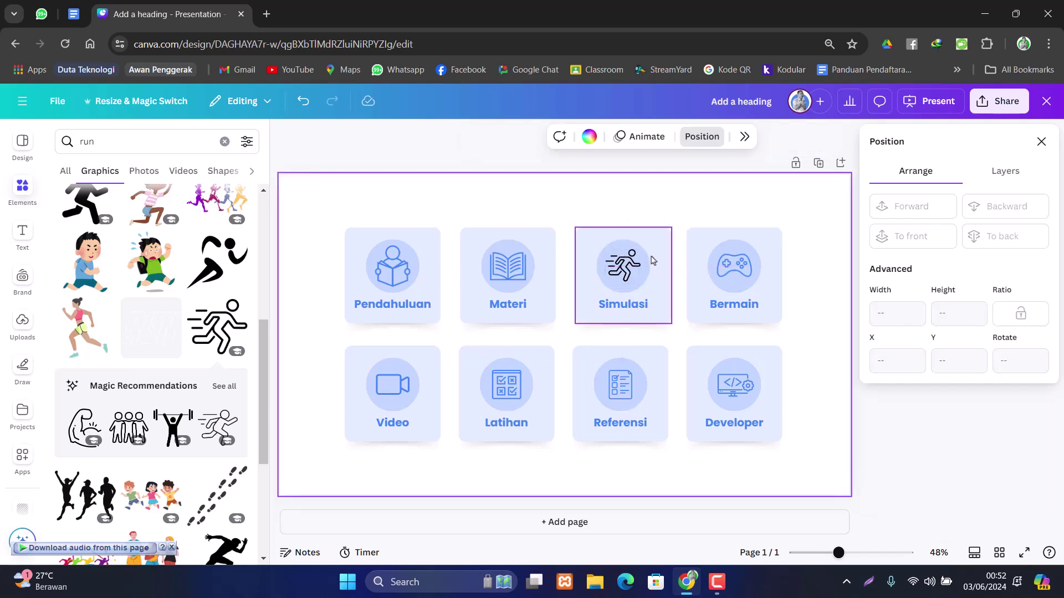
{"action": "left_click", "coordinate": [634, 259]}
{"action": "left_click_drag", "start_coordinate": [637, 252], "coordinate": [634, 255]}
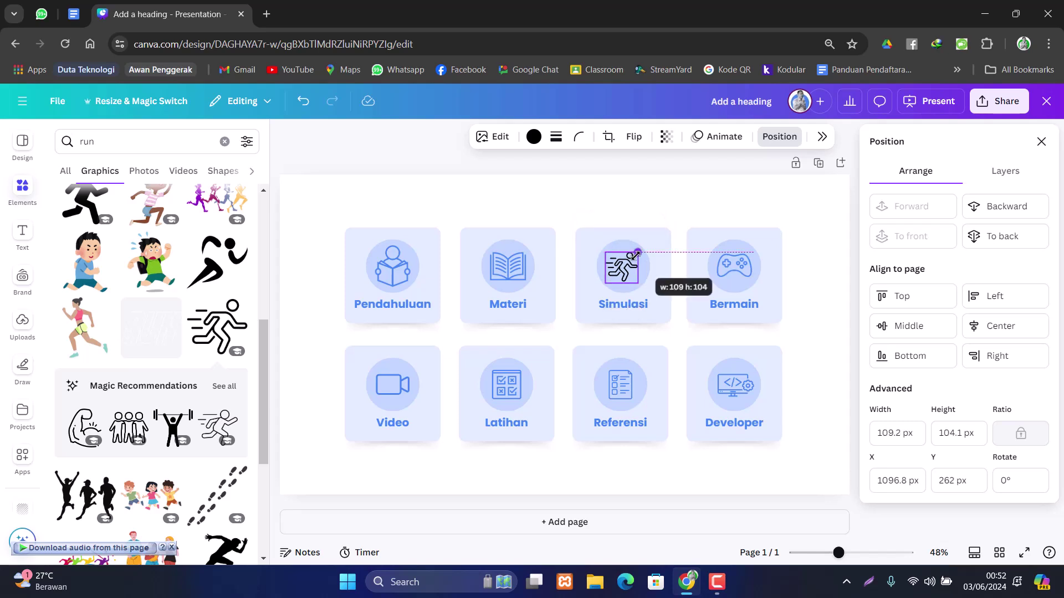
{"action": "left_click", "coordinate": [681, 199]}
- Align the running-person icon's centre with the circle of the "Simulasi" tile
{"action": "left_click", "coordinate": [632, 272]}
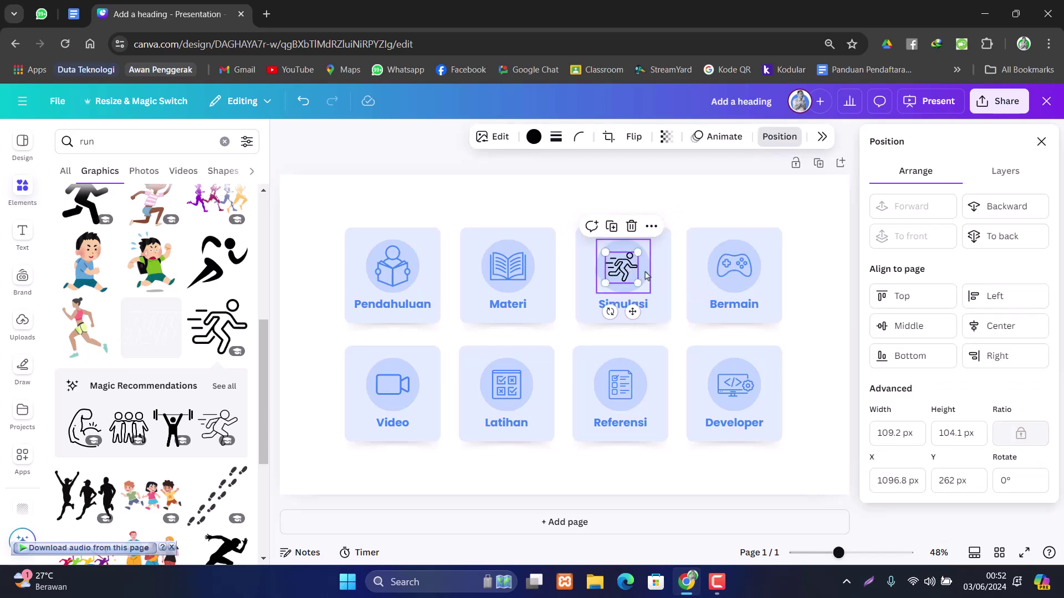
{"action": "left_click", "coordinate": [643, 274], "text": "shift"}
{"action": "left_click", "coordinate": [945, 326]}
{"action": "left_click", "coordinate": [727, 203]}
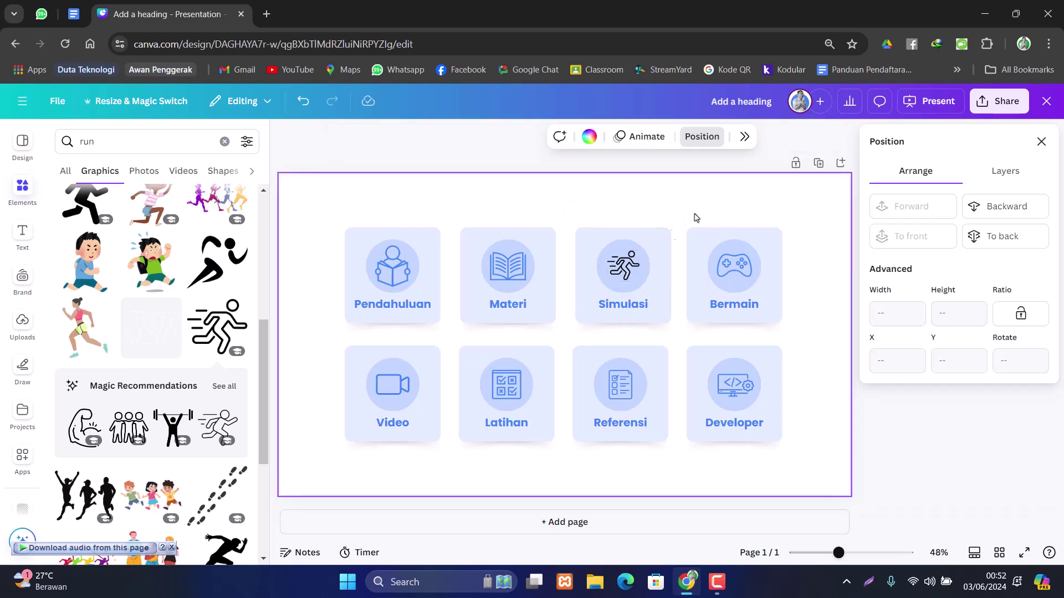
- Recolour the running-person icon with the document's medium blue
{"action": "left_click", "coordinate": [623, 265]}
{"action": "left_click", "coordinate": [533, 136]}
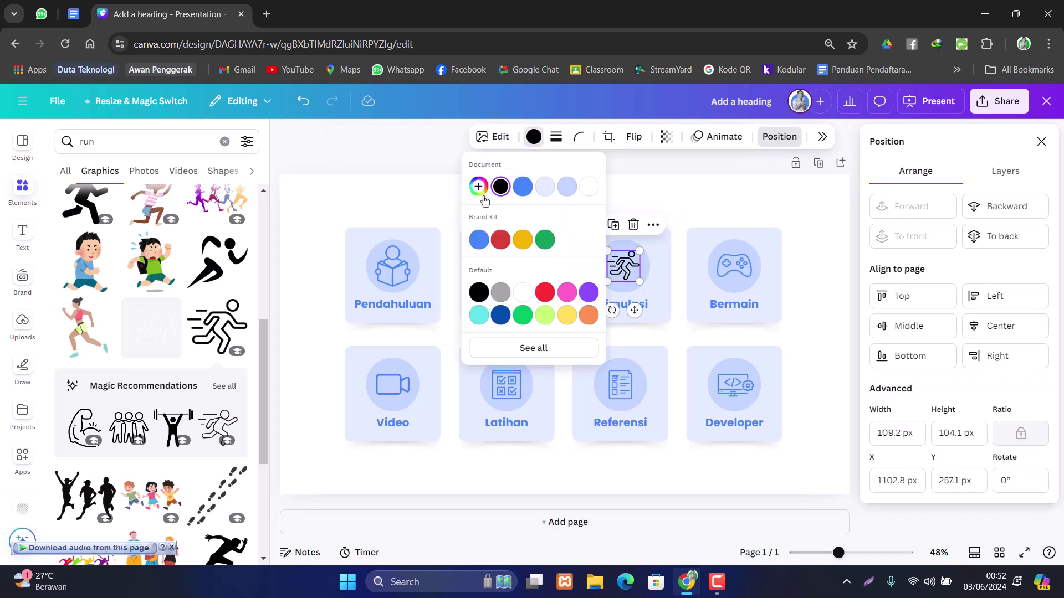
{"action": "left_click", "coordinate": [522, 186]}
{"action": "left_click", "coordinate": [738, 210]}
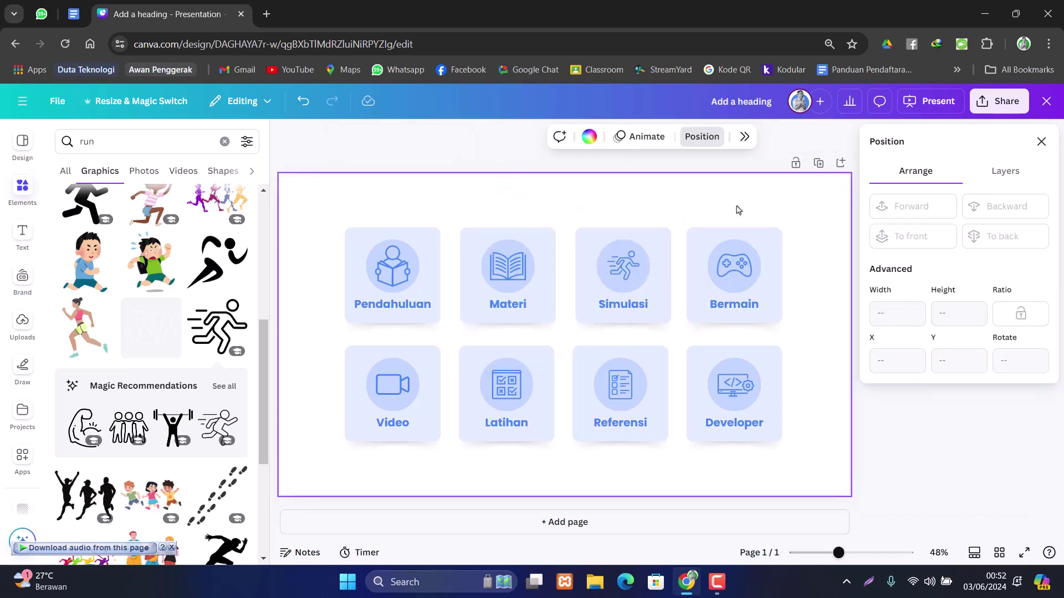
- Enlarge the running-person icon to about 115 × 110 px and align its centre horizontally and vertically with the "Simulasi" tile's circle
{"action": "left_click", "coordinate": [622, 266]}
{"action": "left_click_drag", "start_coordinate": [604, 250], "coordinate": [605, 250]}
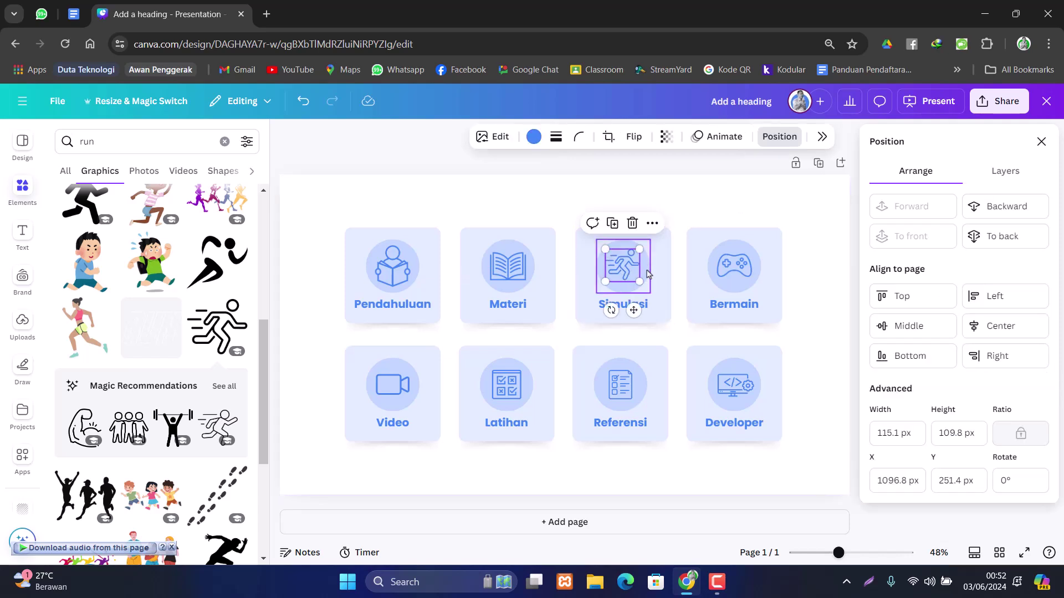
{"action": "left_click", "coordinate": [647, 273], "text": "shift"}
{"action": "left_click", "coordinate": [1000, 325]}
{"action": "left_click", "coordinate": [909, 325]}
{"action": "left_click", "coordinate": [807, 247]}
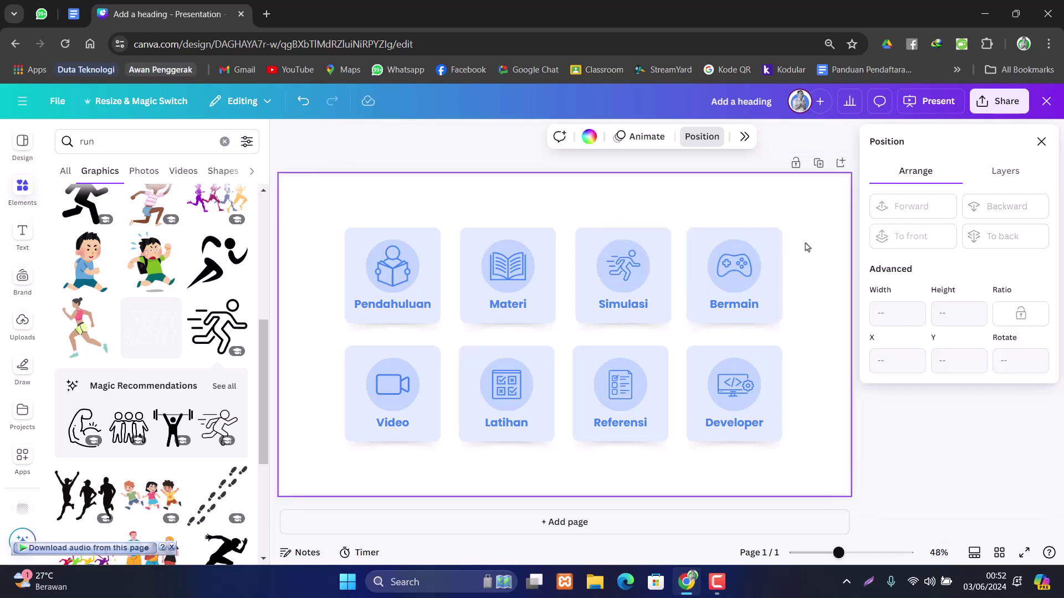
{"action": "left_click", "coordinate": [1042, 143]}
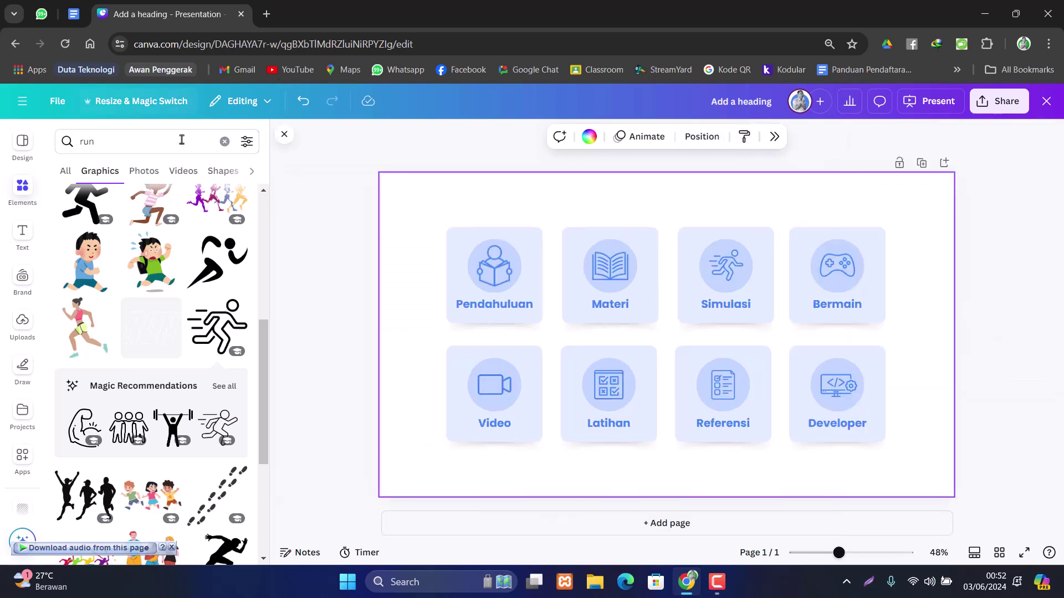
{"action": "left_click", "coordinate": [277, 137]}
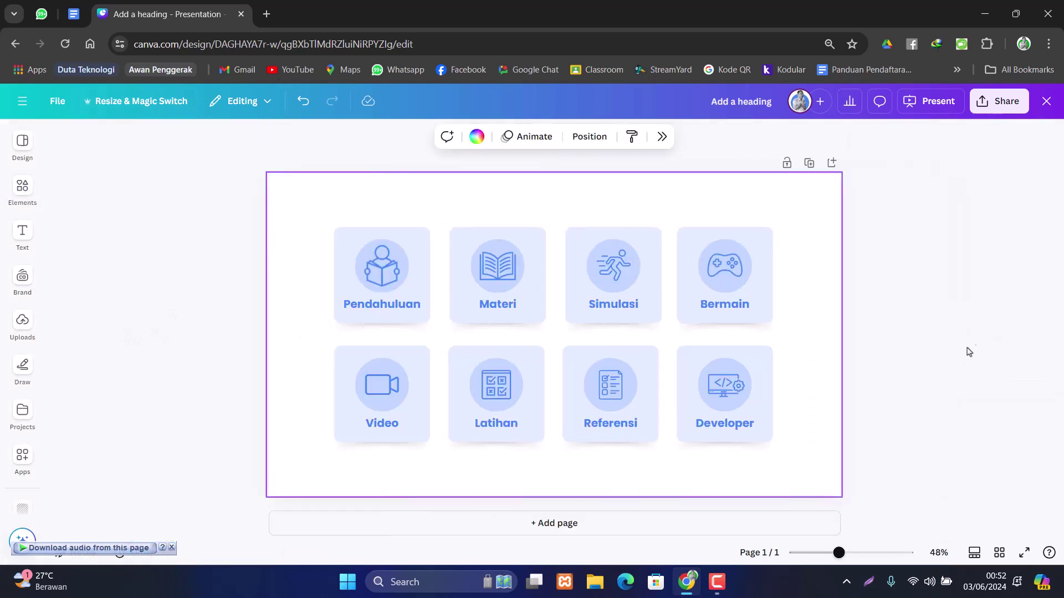
{"action": "left_click", "coordinate": [952, 327]}
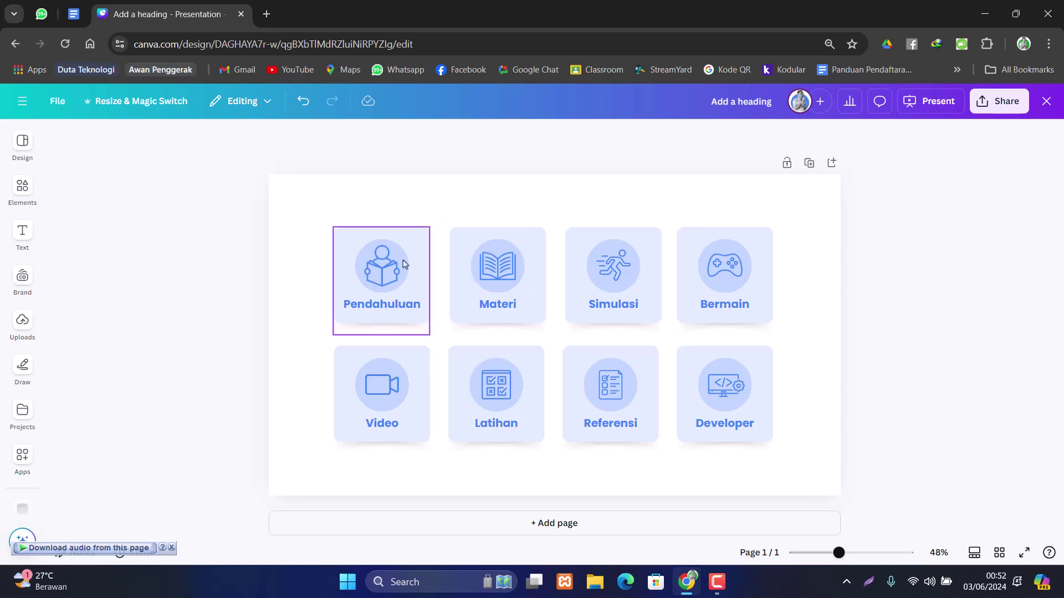
- Select the grouped "Pendahuluan" tile and look through its available actions, including the option to download only the selection
{"action": "left_click_drag", "start_coordinate": [310, 220], "coordinate": [414, 336]}
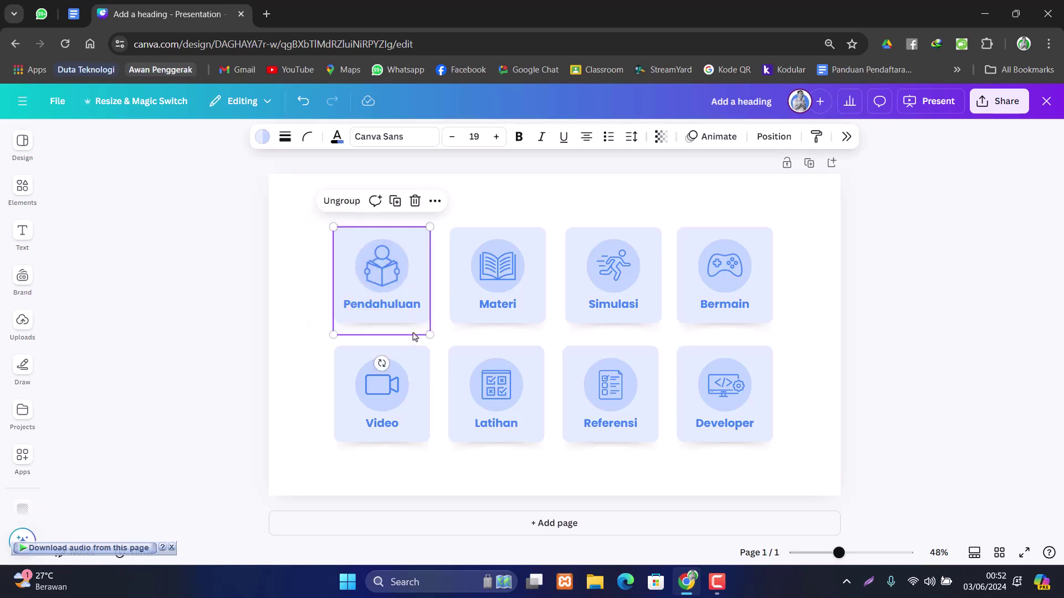
{"action": "right_click", "coordinate": [421, 266]}
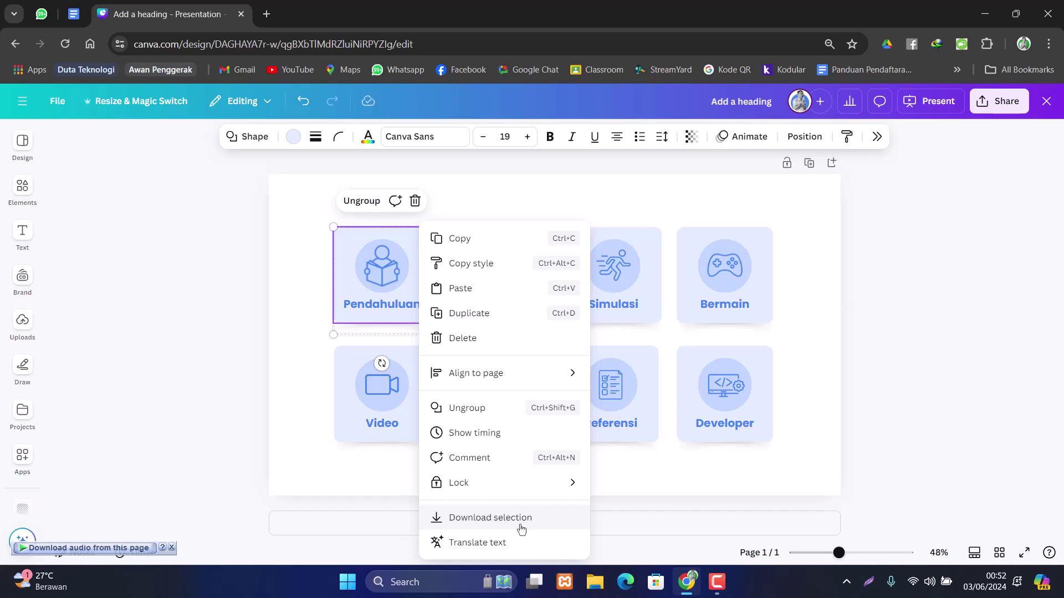
{"action": "left_click", "coordinate": [289, 251]}
{"action": "left_click", "coordinate": [285, 247]}
{"action": "left_click_drag", "start_coordinate": [284, 232], "coordinate": [410, 342]}
- Group the background, shadow, circle, icon and label of each of the "Materi", "Simulasi", "Bermain" and "Developer" tiles into separate groups
{"action": "left_click_drag", "start_coordinate": [497, 205], "coordinate": [521, 350]}
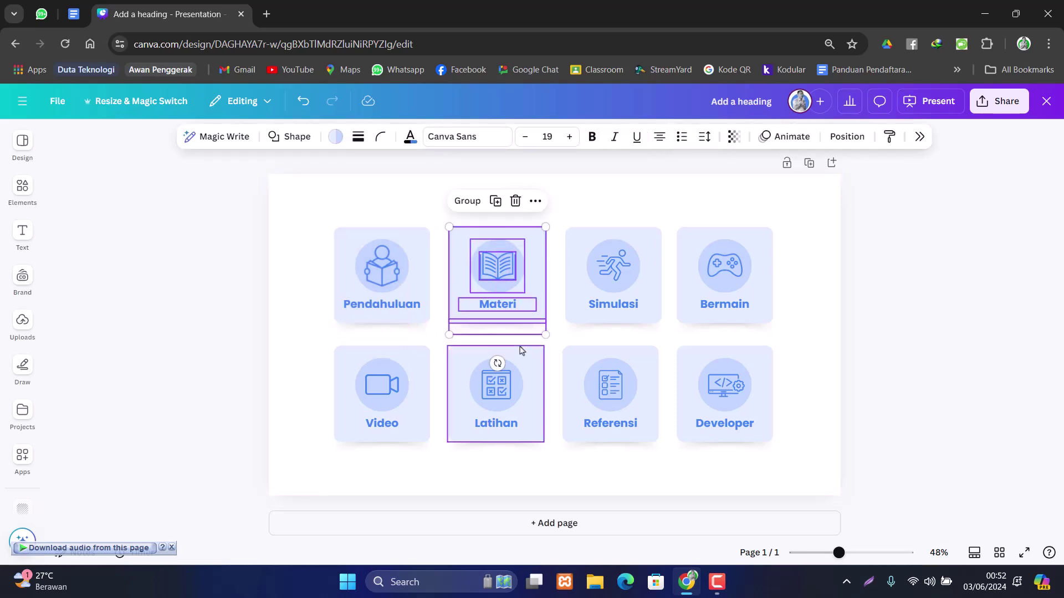
{"action": "key", "text": "ctrl+g"}
{"action": "left_click_drag", "start_coordinate": [609, 198], "coordinate": [632, 340]}
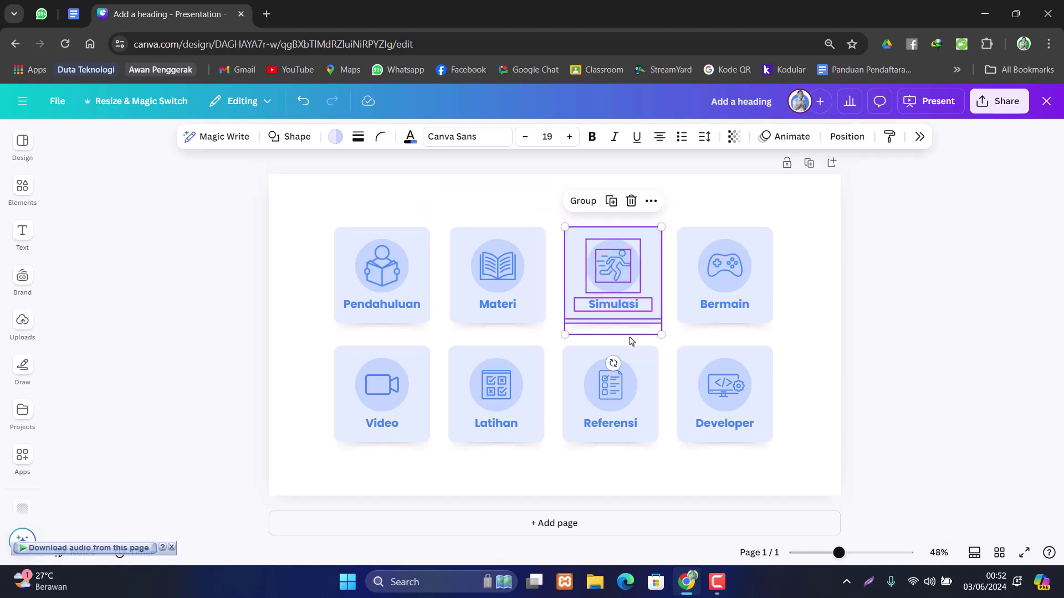
{"action": "key", "text": "ctrl+g"}
{"action": "left_click_drag", "start_coordinate": [707, 209], "coordinate": [737, 346]}
{"action": "key", "text": "ctrl+g"}
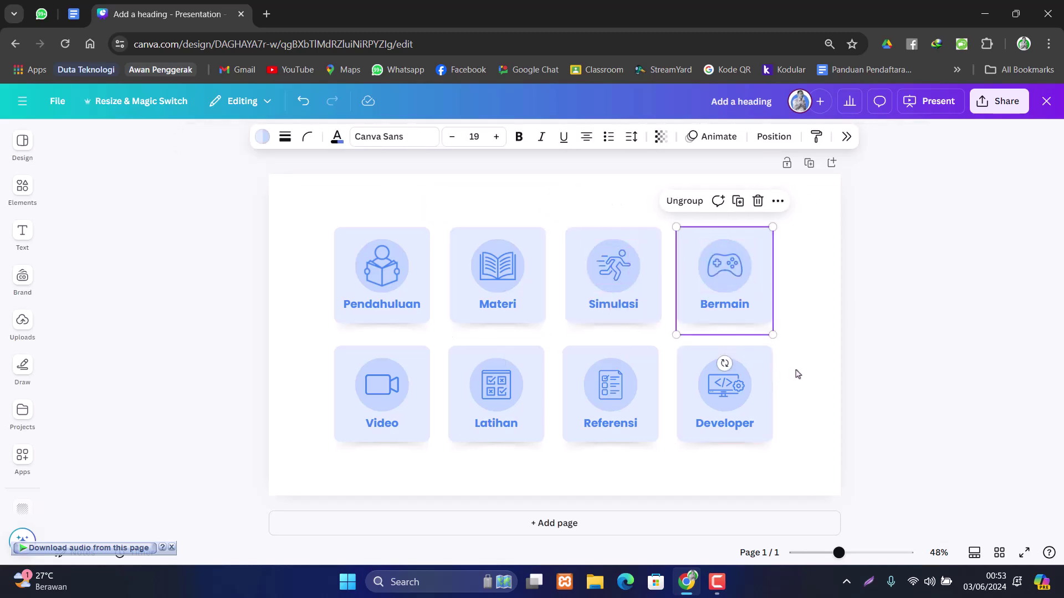
{"action": "left_click", "coordinate": [796, 369]}
{"action": "left_click_drag", "start_coordinate": [796, 369], "coordinate": [742, 459]}
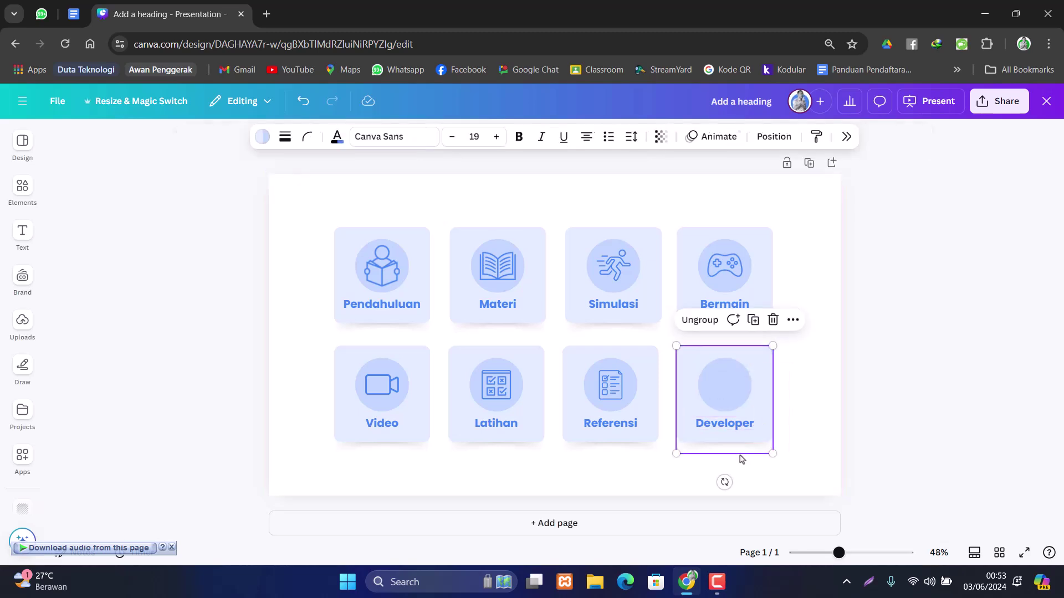
- Group the elements of the Referensi, Latihan and Video menu cards so that each card is its own group
{"action": "left_click_drag", "start_coordinate": [620, 482], "coordinate": [608, 416]}
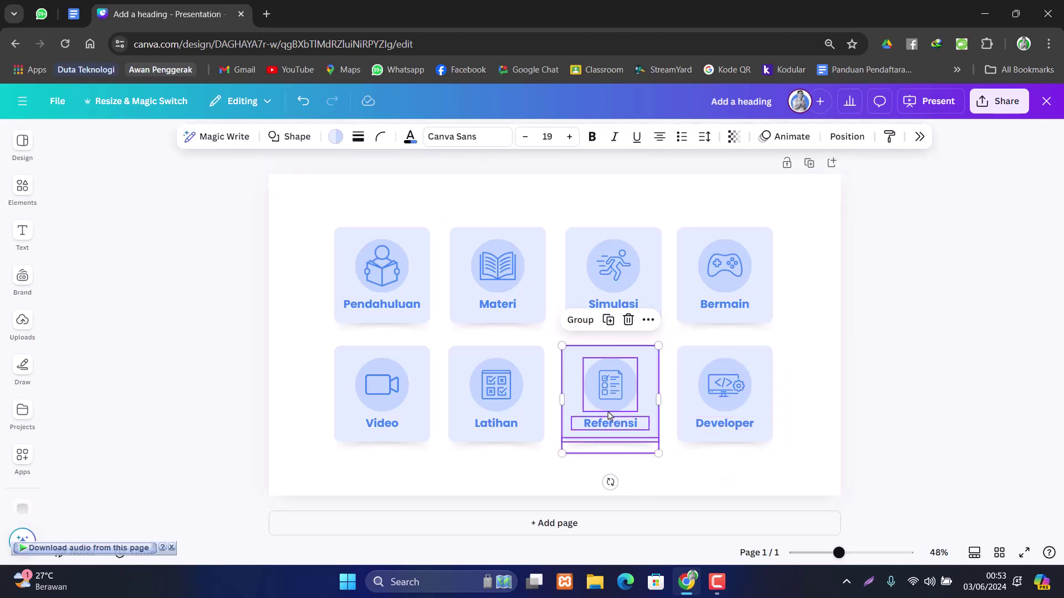
{"action": "key", "text": "ctrl+g"}
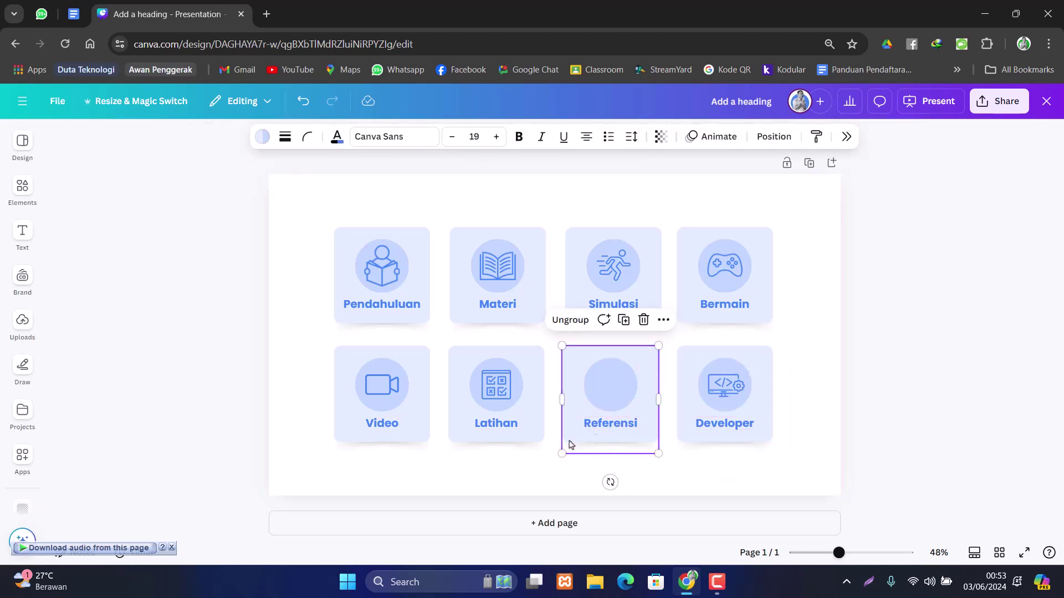
{"action": "key", "text": "ctrl+z"}
{"action": "left_click_drag", "start_coordinate": [610, 475], "coordinate": [560, 347]}
{"action": "key", "text": "ctrl+g"}
{"action": "left_click", "coordinate": [496, 482]}
{"action": "left_click_drag", "start_coordinate": [493, 482], "coordinate": [451, 434]}
{"action": "key", "text": "ctrl+g"}
{"action": "left_click_drag", "start_coordinate": [403, 477], "coordinate": [381, 389]}
{"action": "key", "text": "ctrl+g"}
{"action": "left_click", "coordinate": [658, 332]}
- Download only the Pendahuluan card as a PNG with a transparent background, and check the downloaded image
{"action": "right_click", "coordinate": [418, 253]}
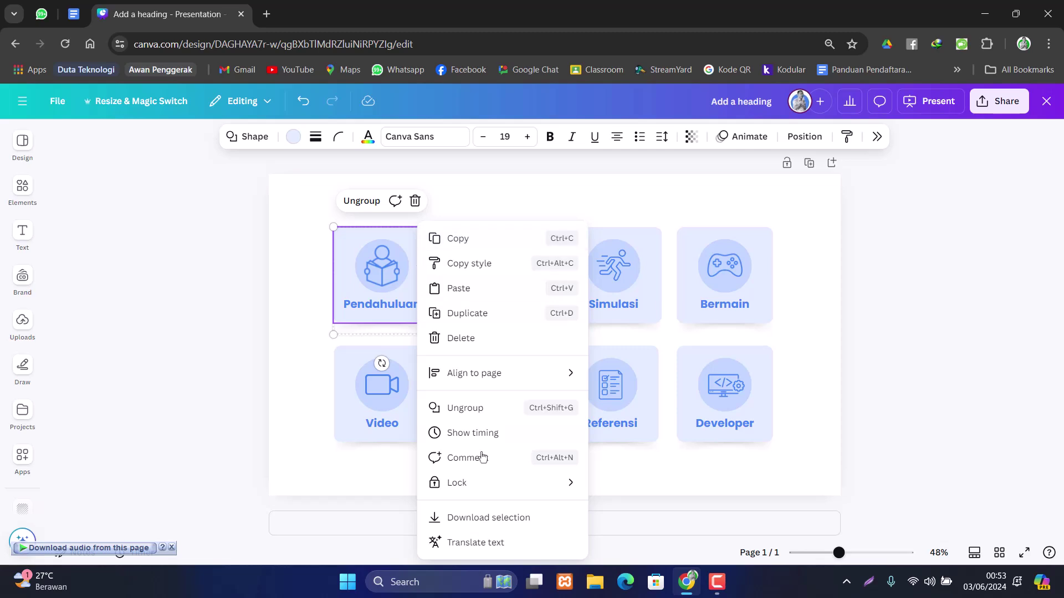
{"action": "left_click", "coordinate": [506, 518]}
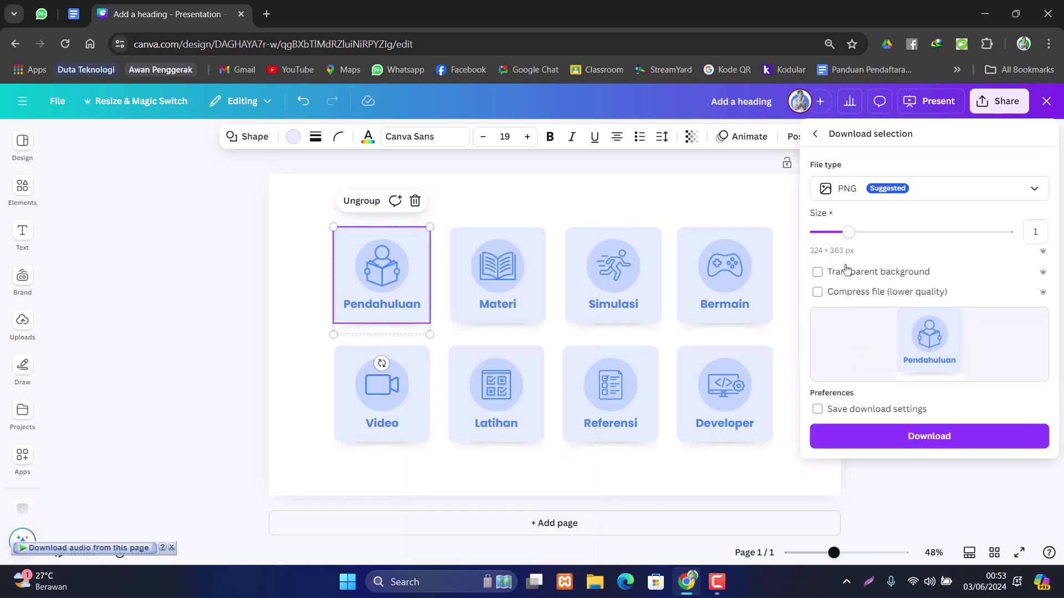
{"action": "left_click", "coordinate": [818, 273]}
{"action": "left_click", "coordinate": [942, 446]}
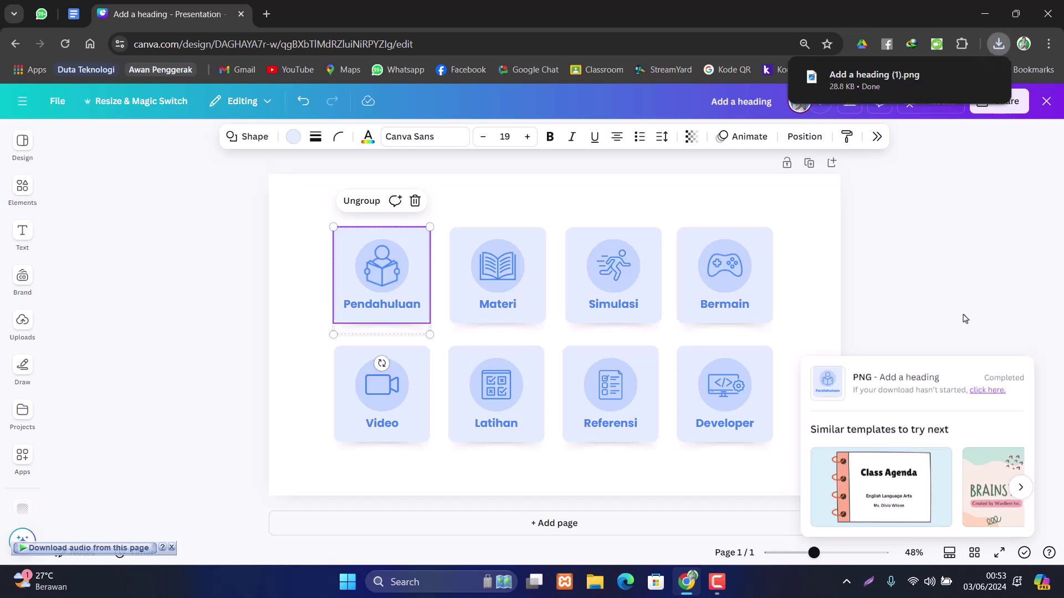
{"action": "left_click", "coordinate": [909, 84]}
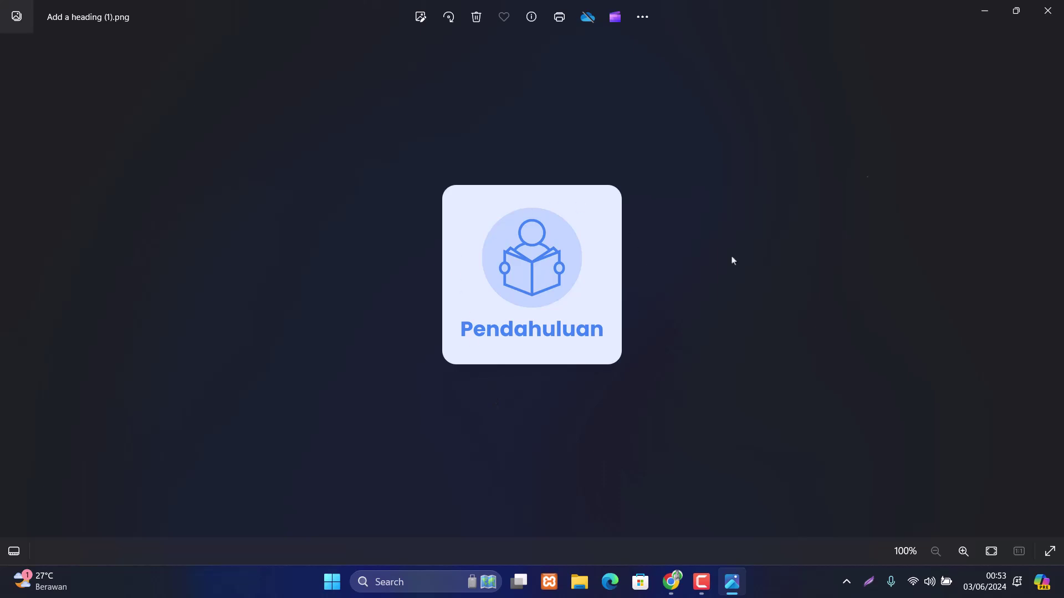
{"action": "left_click", "coordinate": [1047, 12]}
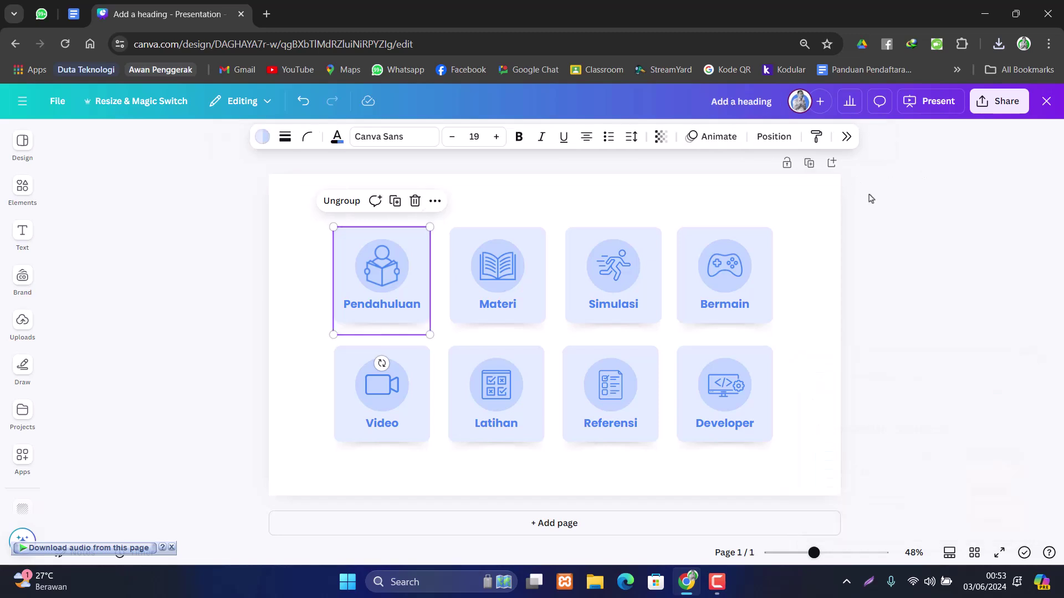
- Rename the design to "Desain Menu MPI"
{"action": "left_click", "coordinate": [746, 109]}
{"action": "left_click", "coordinate": [747, 104]}
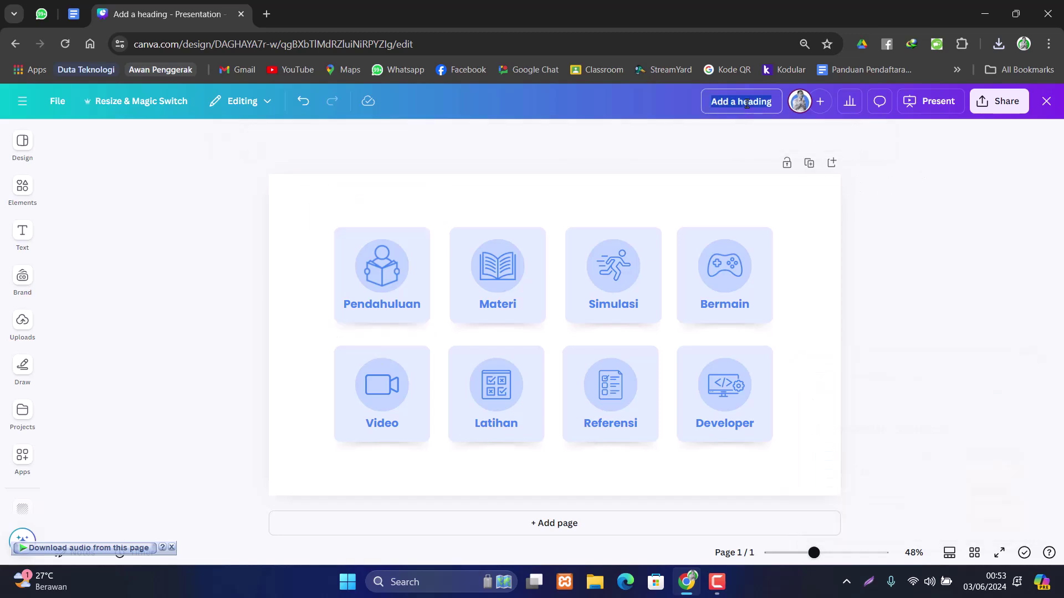
{"action": "type", "text": "Desain Menu MPI"}
{"action": "left_click", "coordinate": [860, 234]}
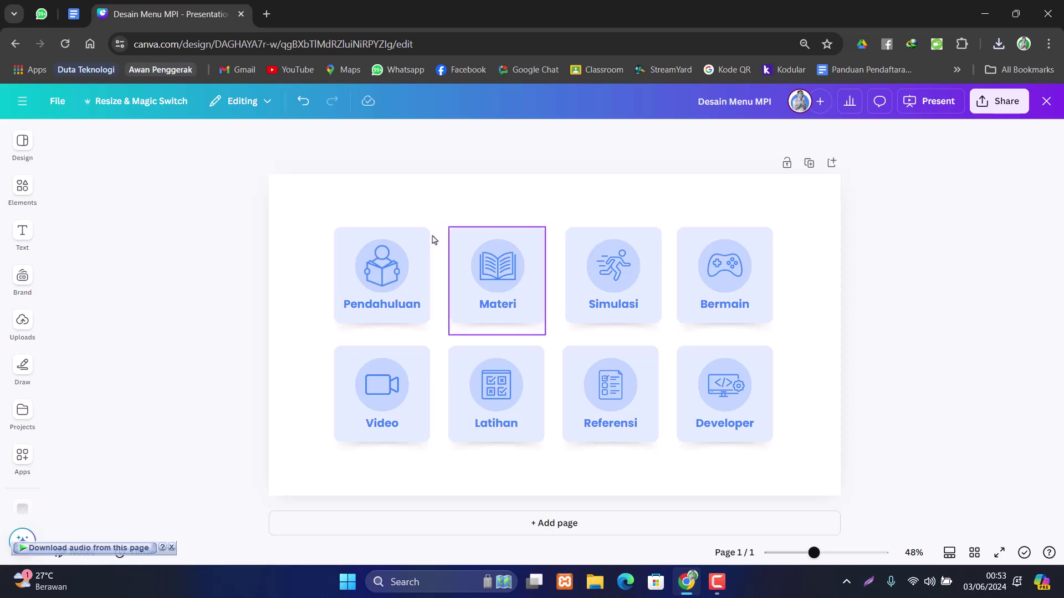
- Group all eight menu cards and align the group to the middle and center of the page
{"action": "left_click_drag", "start_coordinate": [300, 226], "coordinate": [941, 495]}
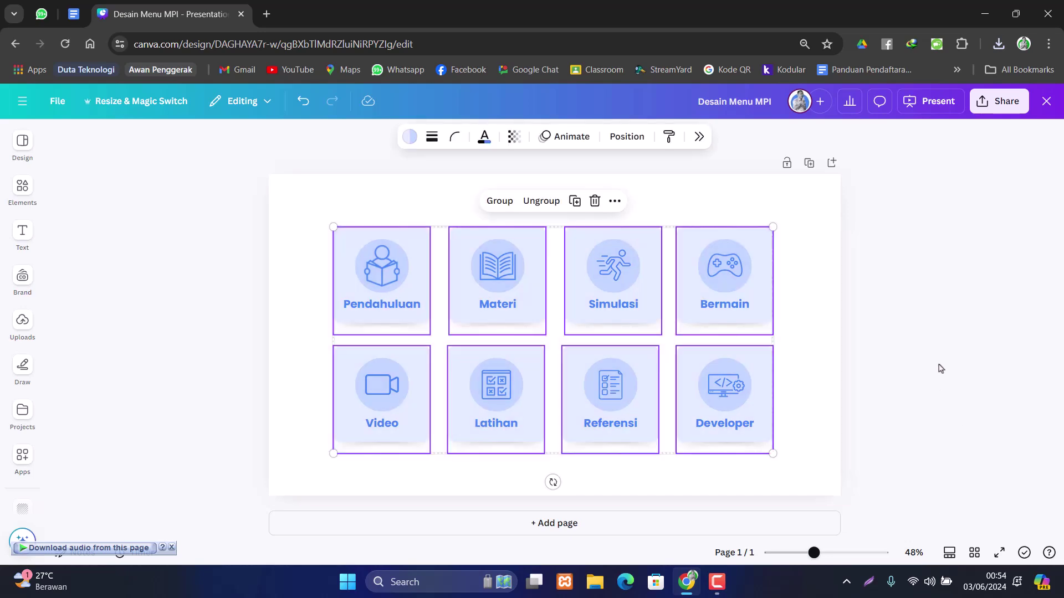
{"action": "key", "text": "ctrl+g"}
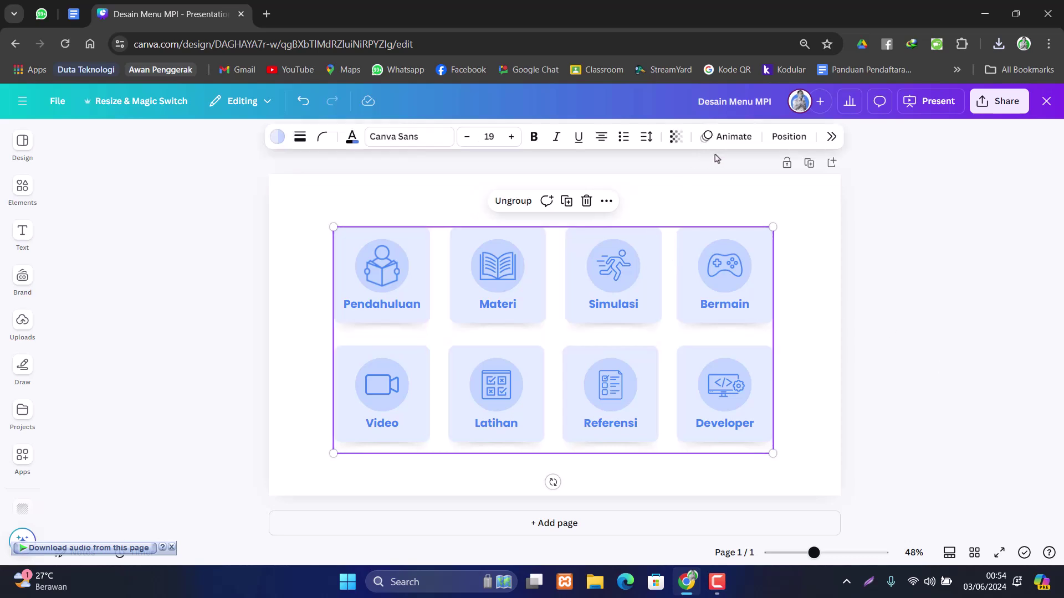
{"action": "left_click", "coordinate": [780, 137]}
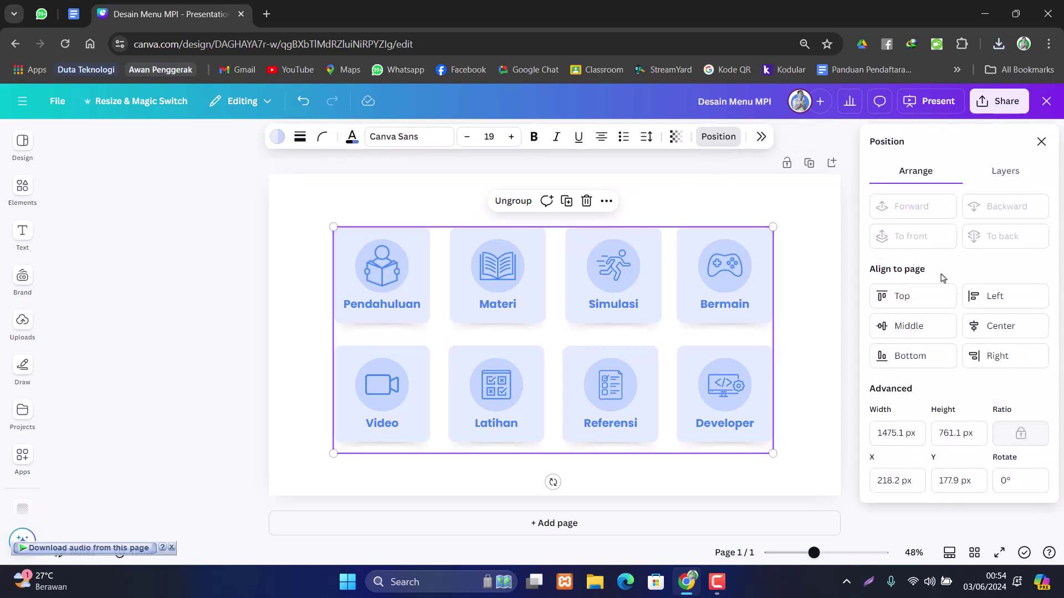
{"action": "left_click", "coordinate": [921, 327]}
{"action": "left_click", "coordinate": [815, 338]}
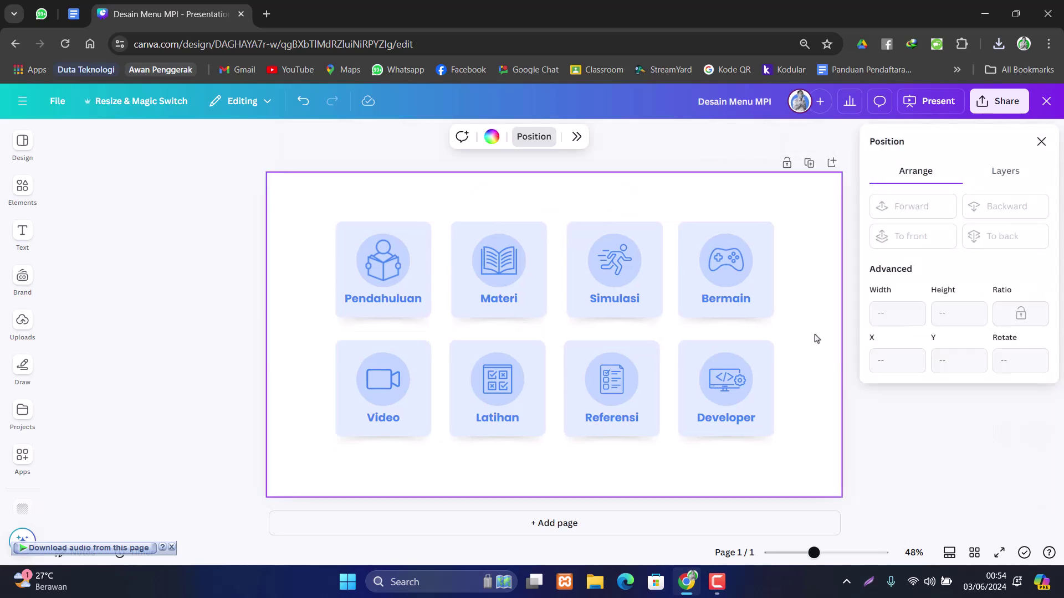
{"action": "left_click", "coordinate": [1041, 141]}
{"action": "left_click", "coordinate": [933, 262]}
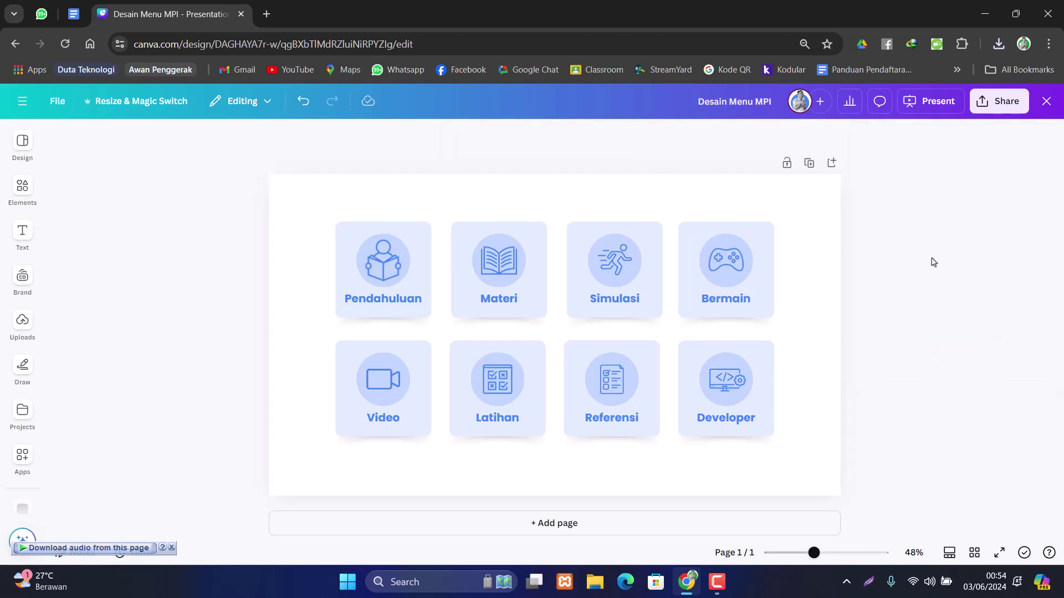
- Add a blank second page and ungroup the combined menu cards on page 1
{"action": "left_click", "coordinate": [831, 162]}
{"action": "scroll", "coordinate": [534, 347], "scroll_direction": "up", "scroll_amount": 5}
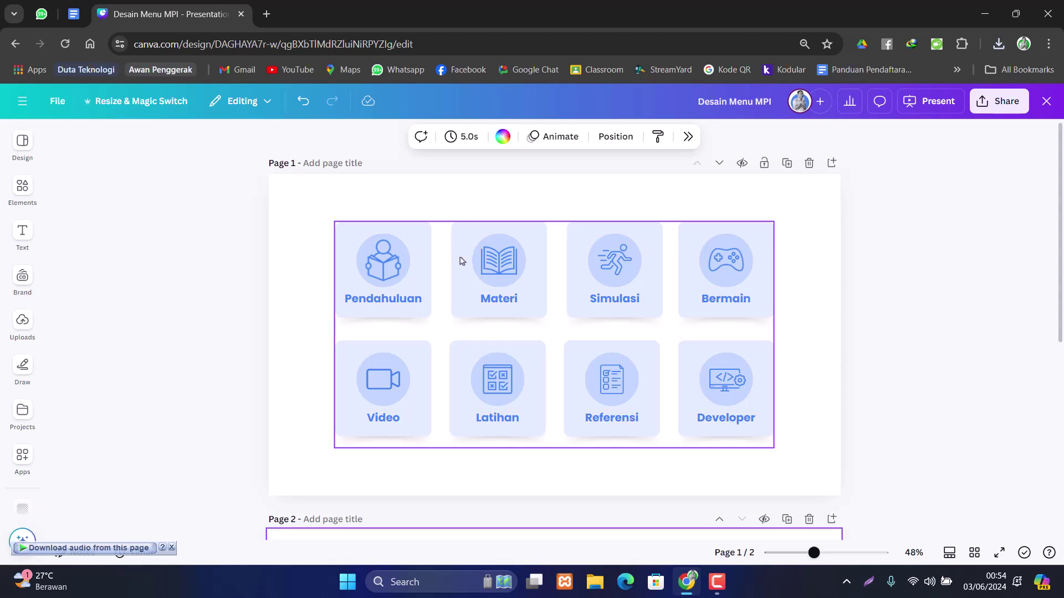
{"action": "right_click", "coordinate": [440, 291]}
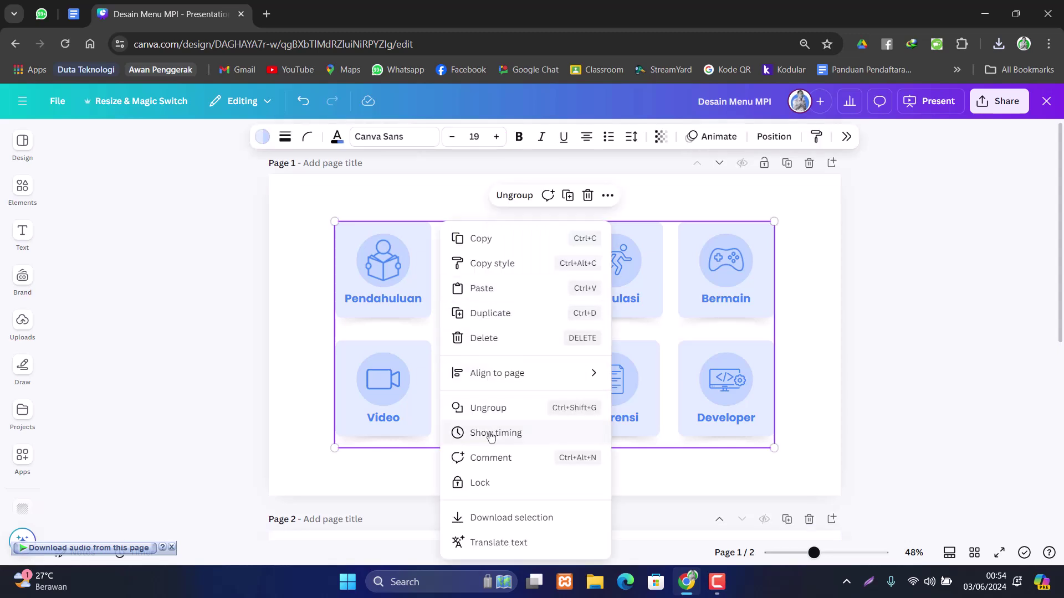
{"action": "left_click", "coordinate": [471, 408]}
{"action": "left_click", "coordinate": [791, 373]}
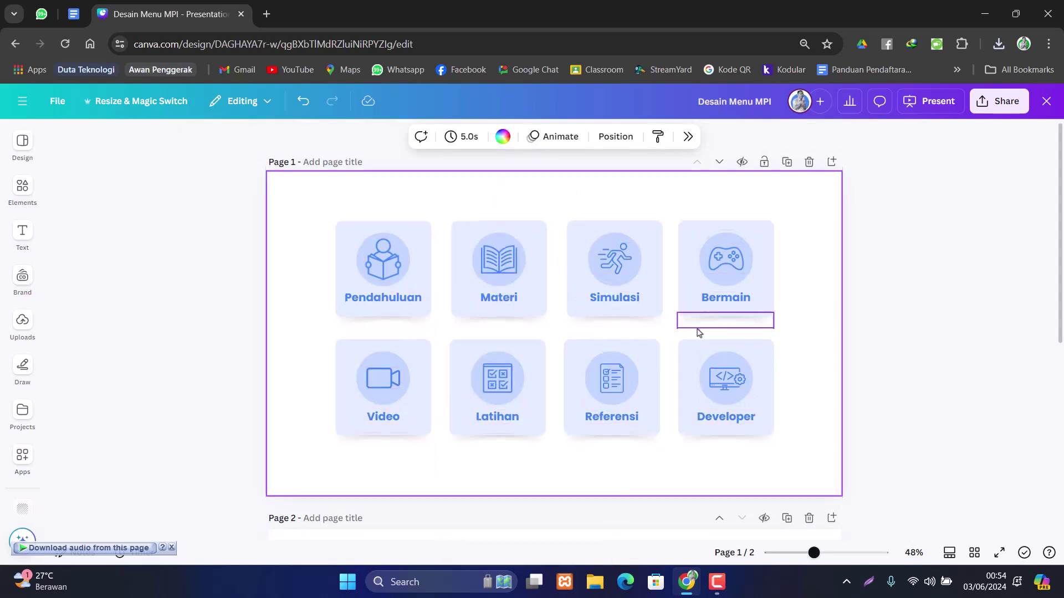
- Insert a rounded square on page 2 and stretch it into a wide rectangle in the page's upper-left area
{"action": "scroll", "coordinate": [693, 332], "scroll_direction": "down", "scroll_amount": 6}
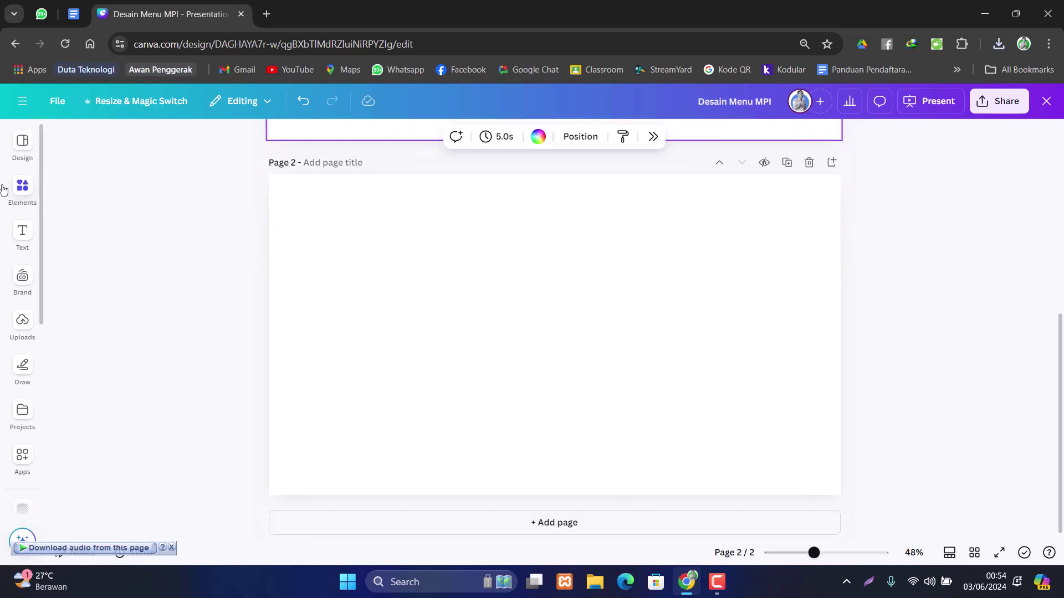
{"action": "left_click", "coordinate": [22, 187]}
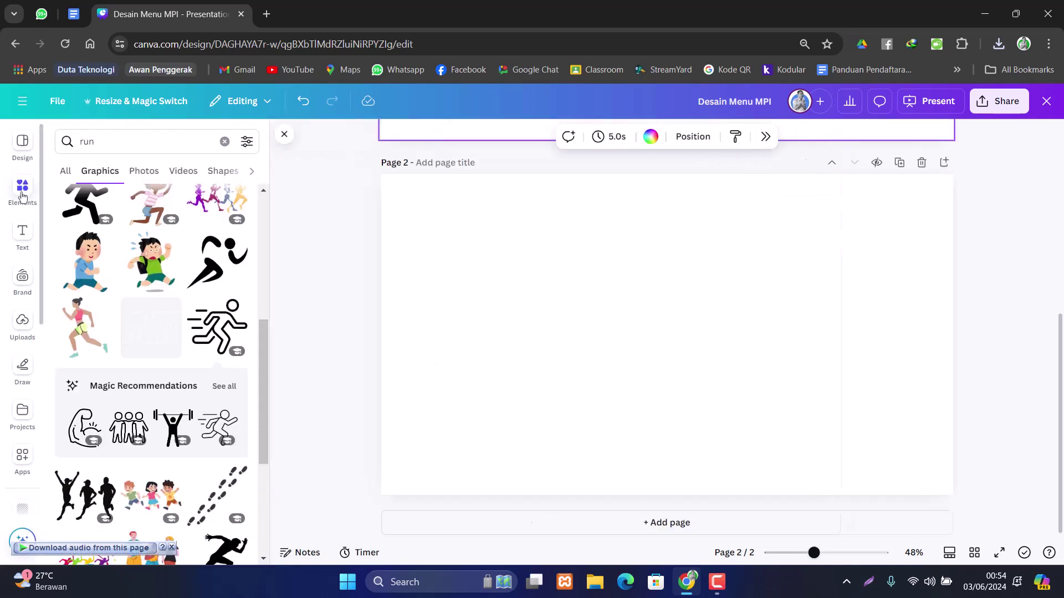
{"action": "left_click", "coordinate": [225, 142]}
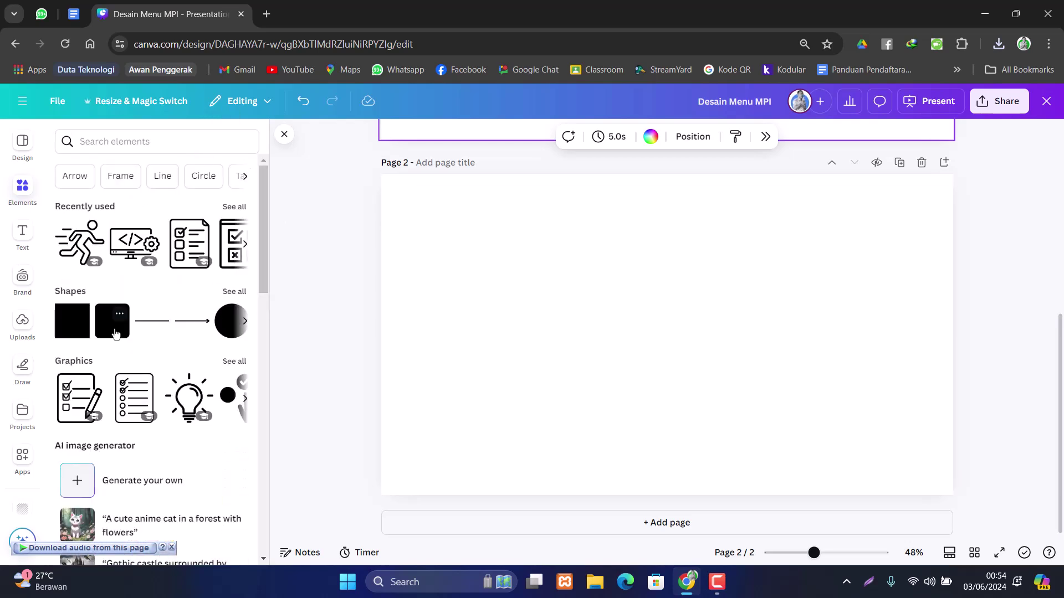
{"action": "left_click", "coordinate": [112, 321]}
{"action": "left_click_drag", "start_coordinate": [666, 333], "coordinate": [618, 286]}
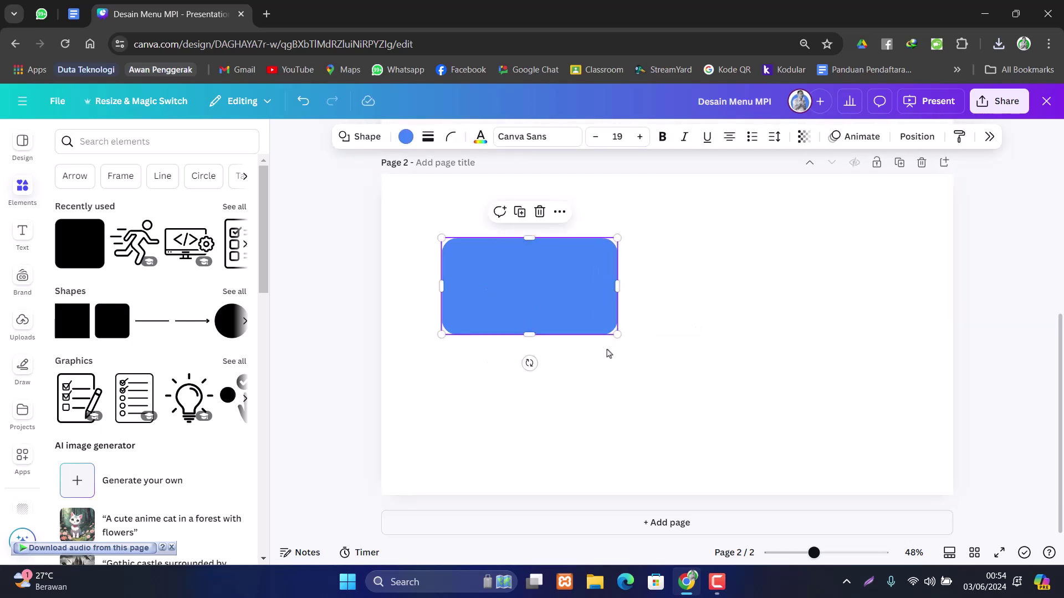
- Set the page 2 rectangle's corner rounding to 25 to match the Video card on page 1
{"action": "scroll", "coordinate": [644, 379], "scroll_direction": "up", "scroll_amount": 6}
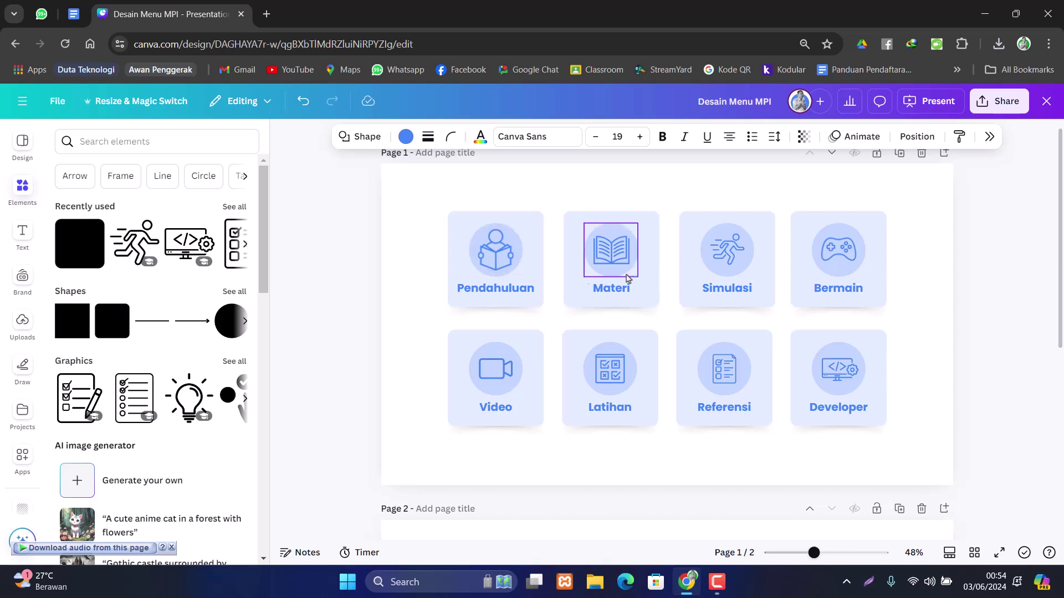
{"action": "scroll", "coordinate": [610, 421], "scroll_direction": "down", "scroll_amount": 1}
{"action": "scroll", "coordinate": [611, 436], "scroll_direction": "down", "scroll_amount": 5}
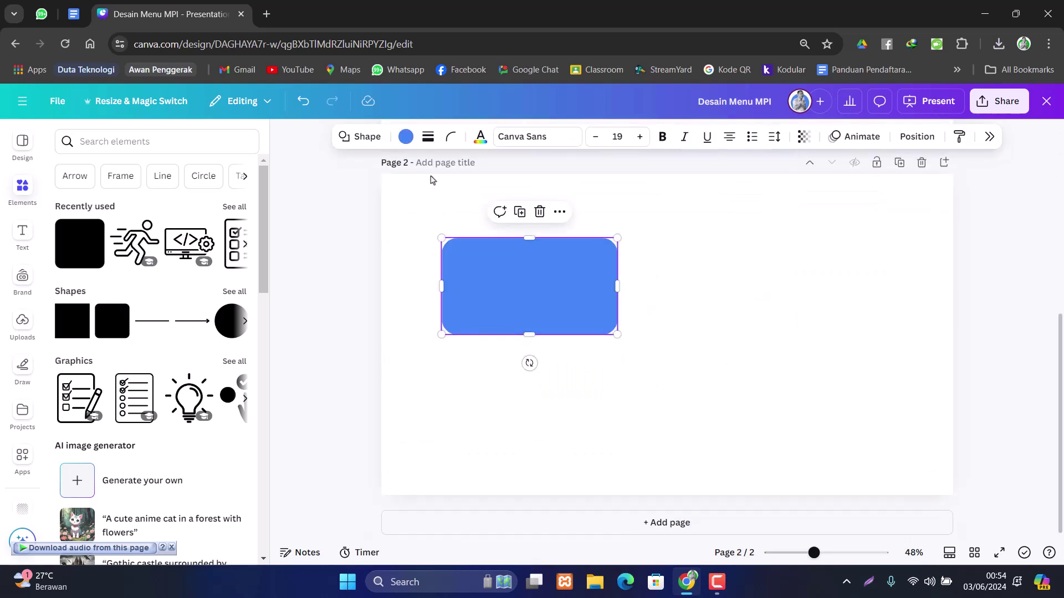
{"action": "left_click", "coordinate": [450, 139]}
{"action": "left_click_drag", "start_coordinate": [433, 188], "coordinate": [398, 187]}
{"action": "scroll", "coordinate": [529, 241], "scroll_direction": "up", "scroll_amount": 2}
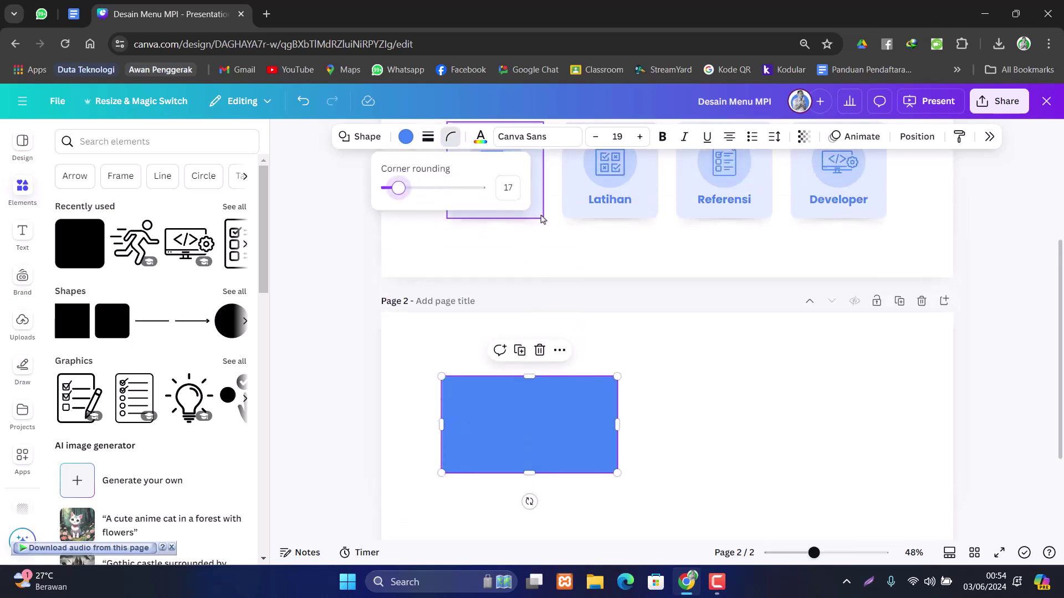
{"action": "left_click", "coordinate": [489, 167]}
{"action": "left_click", "coordinate": [449, 139]}
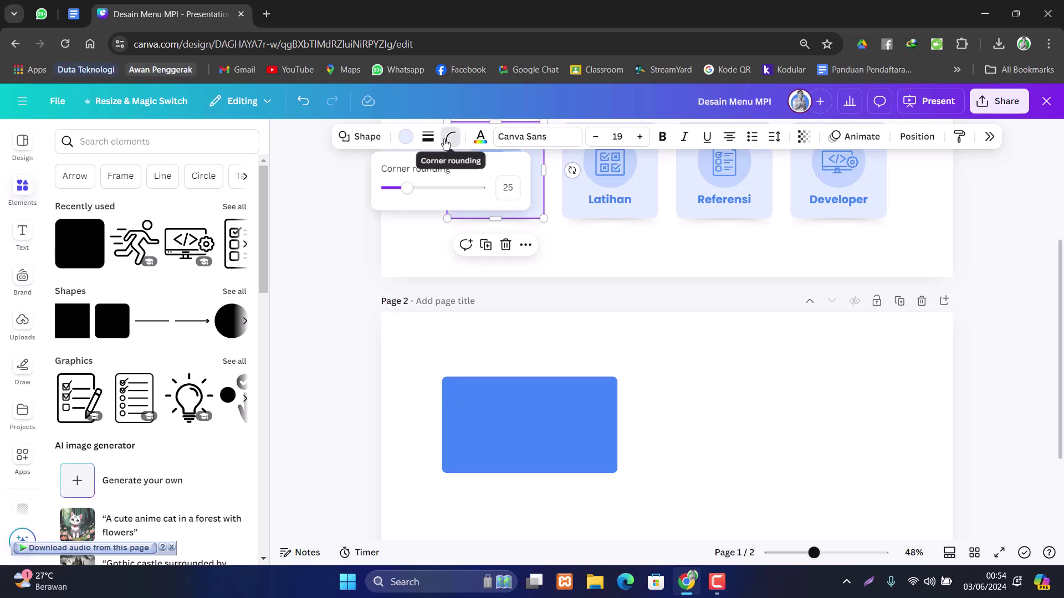
{"action": "left_click", "coordinate": [554, 401]}
{"action": "left_click", "coordinate": [450, 138]}
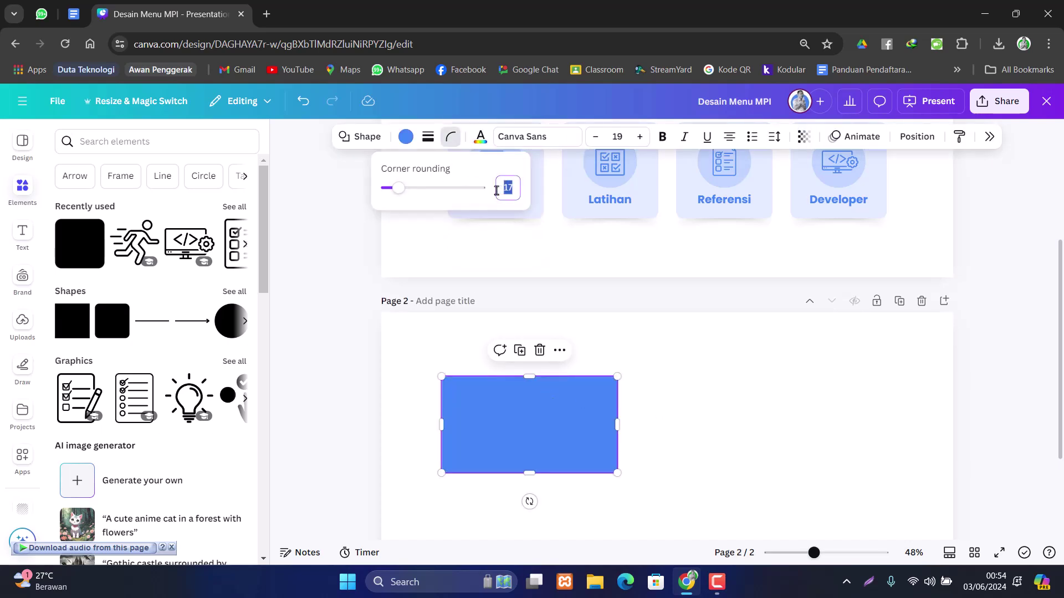
{"action": "type", "text": "25"}
{"action": "left_click", "coordinate": [737, 445]}
- Fill the page 2 rectangle with the pale blue document color used for the menu card backgrounds
{"action": "left_click", "coordinate": [527, 424]}
{"action": "left_click", "coordinate": [405, 136]}
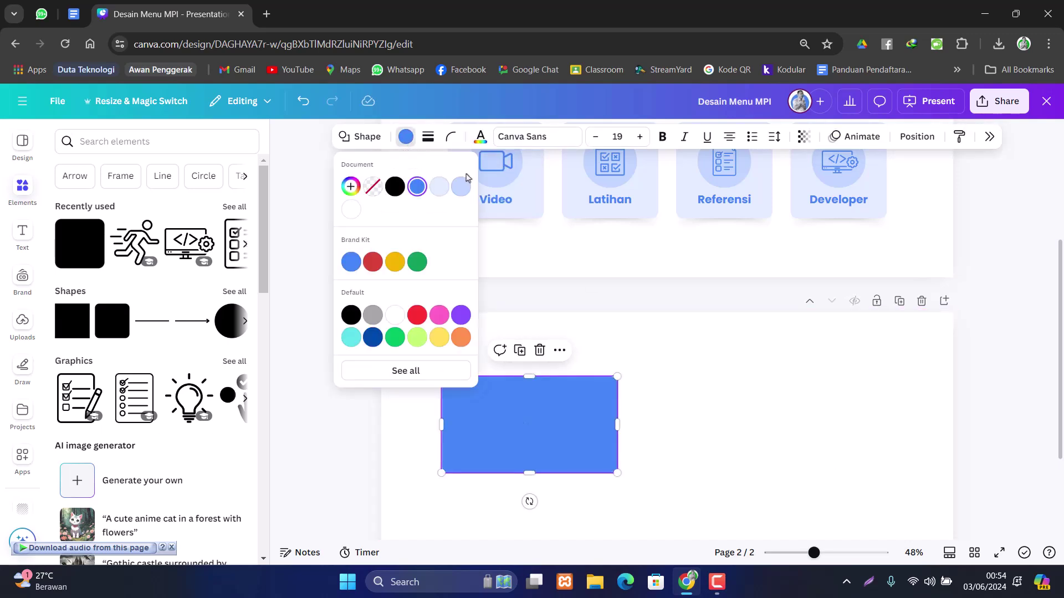
{"action": "left_click", "coordinate": [437, 188]}
{"action": "left_click", "coordinate": [661, 416]}
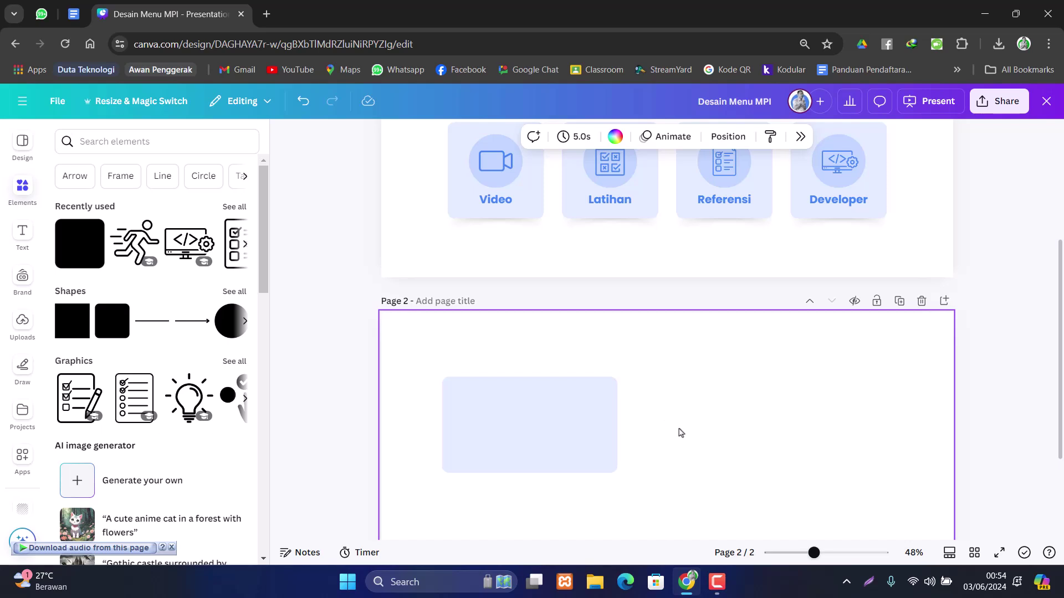
- Insert a circle, shrink it, and place it inside the left part of the page 2 rectangle
{"action": "left_click", "coordinate": [236, 327]}
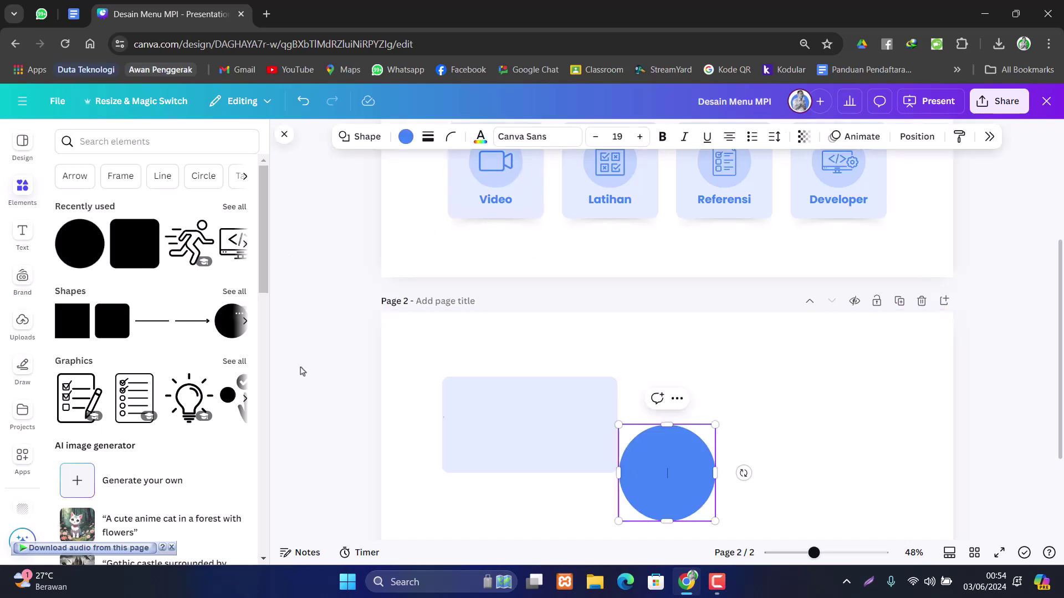
{"action": "left_click_drag", "start_coordinate": [642, 451], "coordinate": [516, 423]}
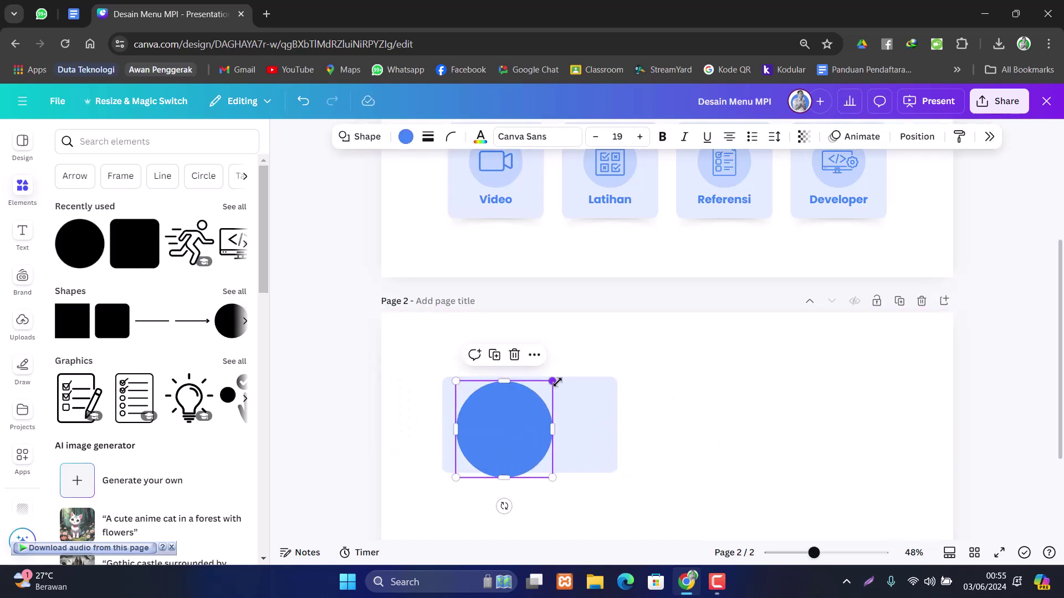
{"action": "left_click_drag", "start_coordinate": [557, 382], "coordinate": [489, 430]}
{"action": "key", "text": "ctrl+z"}
{"action": "left_click", "coordinate": [499, 425]}
{"action": "left_click_drag", "start_coordinate": [553, 382], "coordinate": [486, 432]}
{"action": "left_click_drag", "start_coordinate": [460, 471], "coordinate": [467, 435]}
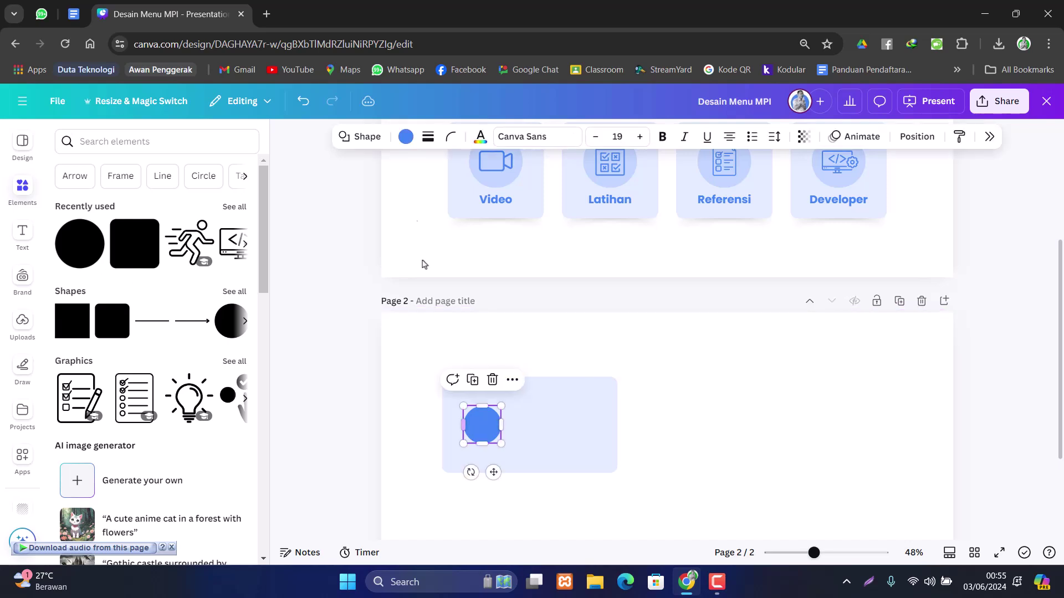
- Fill the small circle with the light blue document color used for the menu cards' icon circles
{"action": "left_click", "coordinate": [406, 137]}
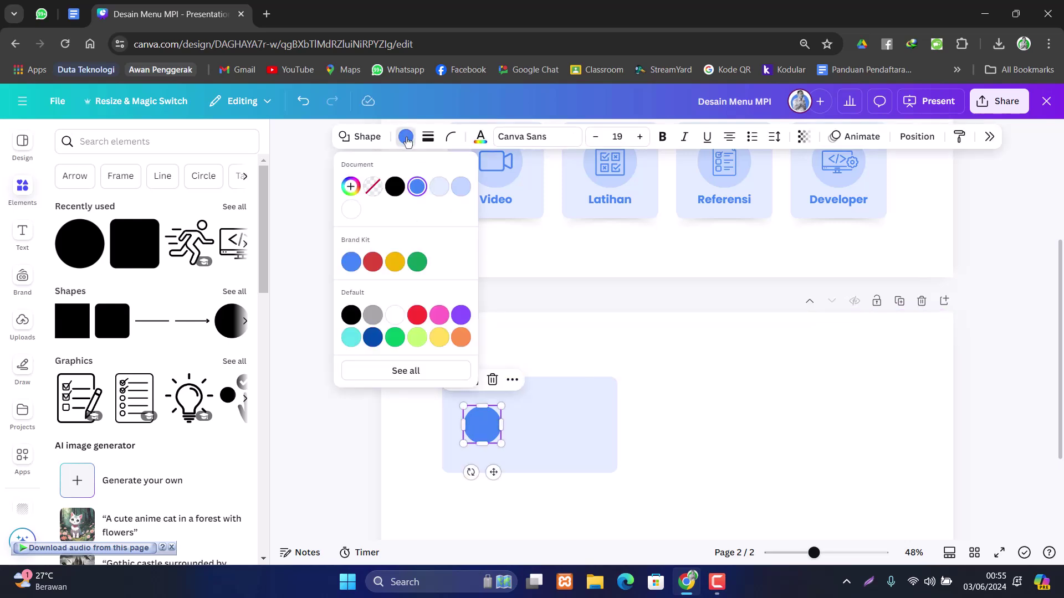
{"action": "left_click", "coordinate": [456, 183]}
{"action": "left_click", "coordinate": [677, 419]}
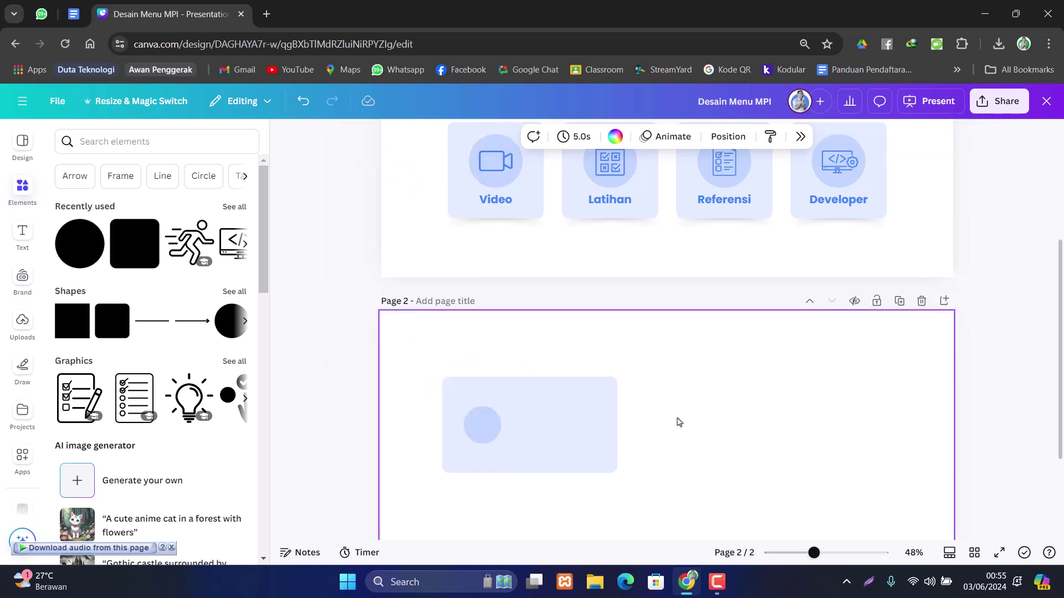
- Reduce the rectangle's height from its upper and lower edges so it surrounds the circle more closely
{"action": "left_click", "coordinate": [603, 435]}
{"action": "left_click_drag", "start_coordinate": [529, 473], "coordinate": [529, 453]}
{"action": "left_click_drag", "start_coordinate": [533, 376], "coordinate": [532, 391]}
{"action": "left_click_drag", "start_coordinate": [533, 452], "coordinate": [532, 459]}
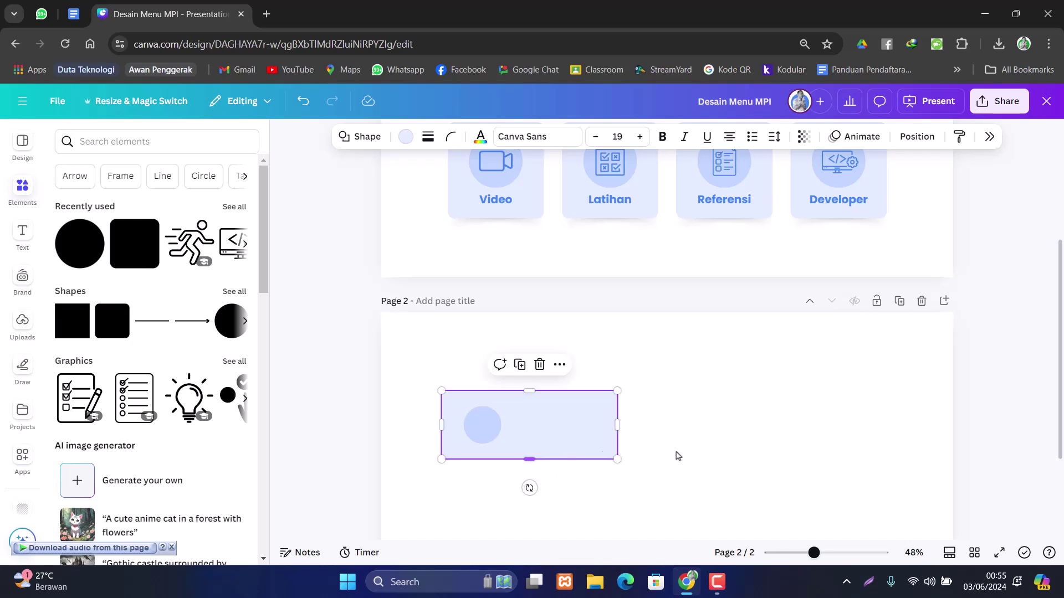
{"action": "left_click", "coordinate": [681, 448]}
- Enlarge the circle slightly and move it closer to the rectangle's left edge, vertically centered
{"action": "left_click", "coordinate": [482, 424]}
{"action": "left_click_drag", "start_coordinate": [501, 407], "coordinate": [483, 426]}
{"action": "left_click", "coordinate": [686, 449]}
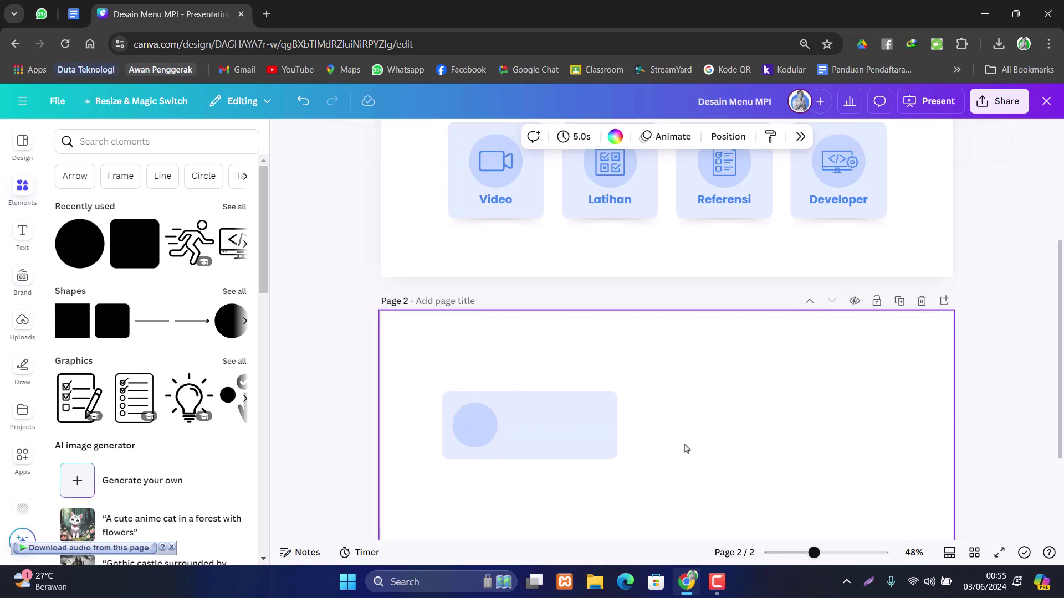
- Copy the "Pendahuluan" label from the page 1 card to page 2 and place it beside the circle in the rectangle's upper half
{"action": "scroll", "coordinate": [686, 448], "scroll_direction": "up", "scroll_amount": 4}
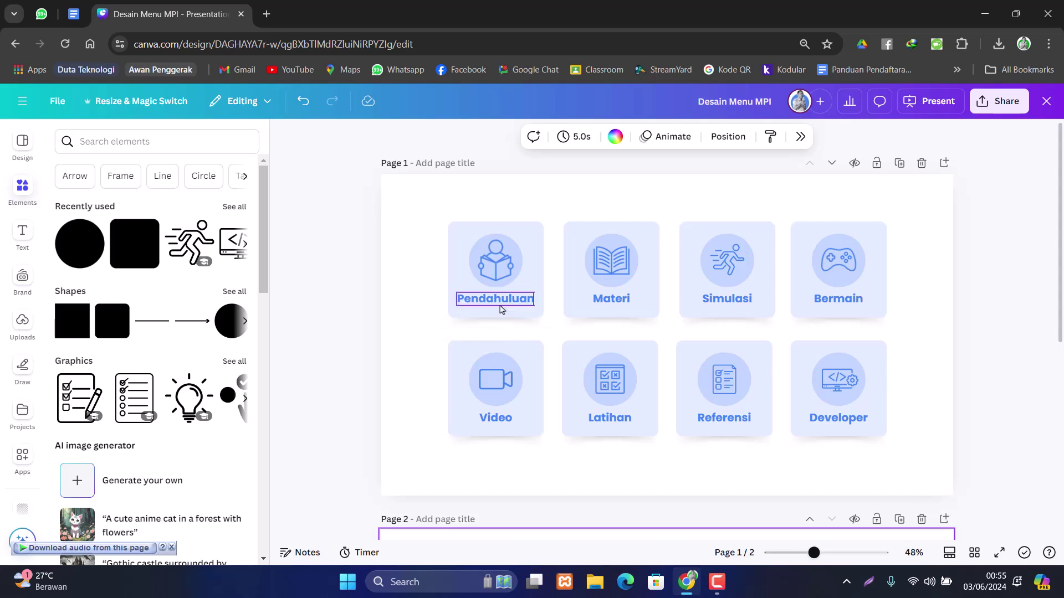
{"action": "left_click", "coordinate": [499, 304]}
{"action": "scroll", "coordinate": [500, 306], "scroll_direction": "down", "scroll_amount": 4}
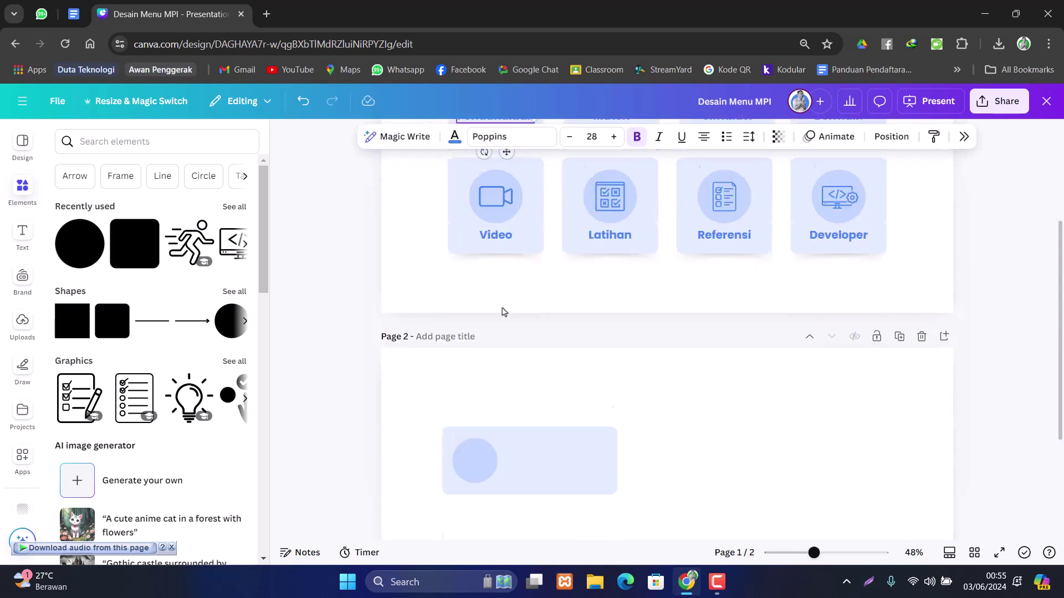
{"action": "left_click", "coordinate": [656, 430]}
{"action": "type", "text": "Pendahuluan"}
{"action": "left_click", "coordinate": [686, 446]}
{"action": "left_click", "coordinate": [503, 455]}
{"action": "left_click_drag", "start_coordinate": [509, 480], "coordinate": [563, 456]}
{"action": "left_click", "coordinate": [635, 451]}
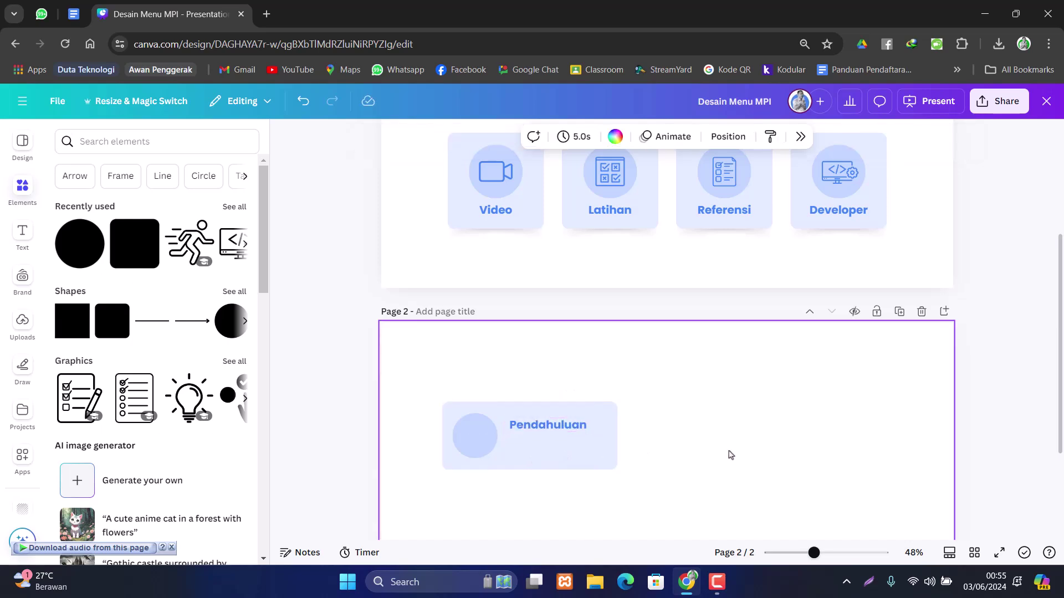
- Duplicate the "Pendahuluan" label on page 2 and place the copy directly below the original
{"action": "double_click", "coordinate": [548, 424]}
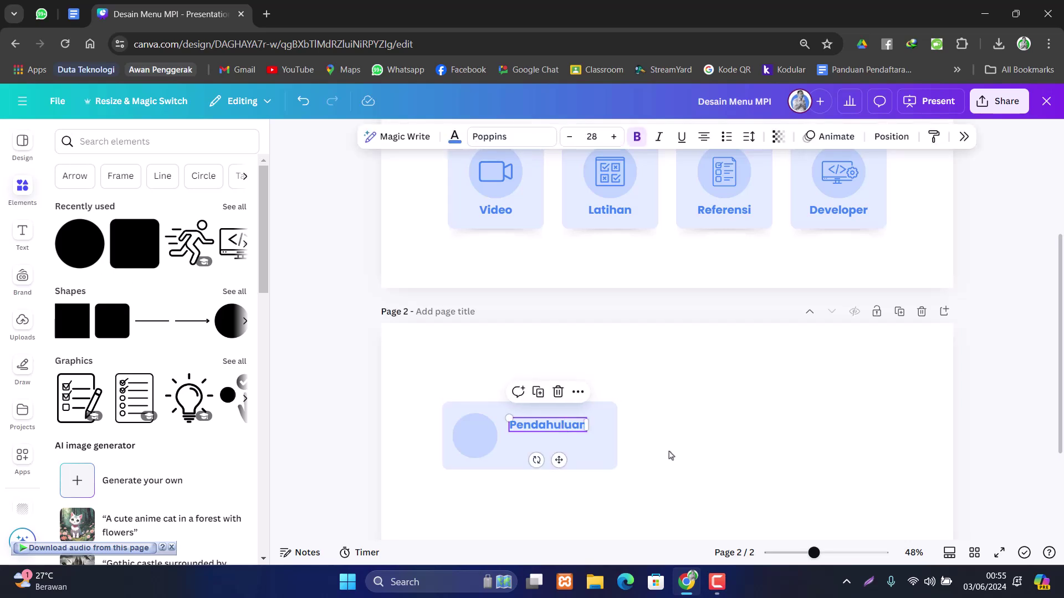
{"action": "key", "text": "ctrl+d"}
{"action": "left_click_drag", "start_coordinate": [564, 464], "coordinate": [559, 482]}
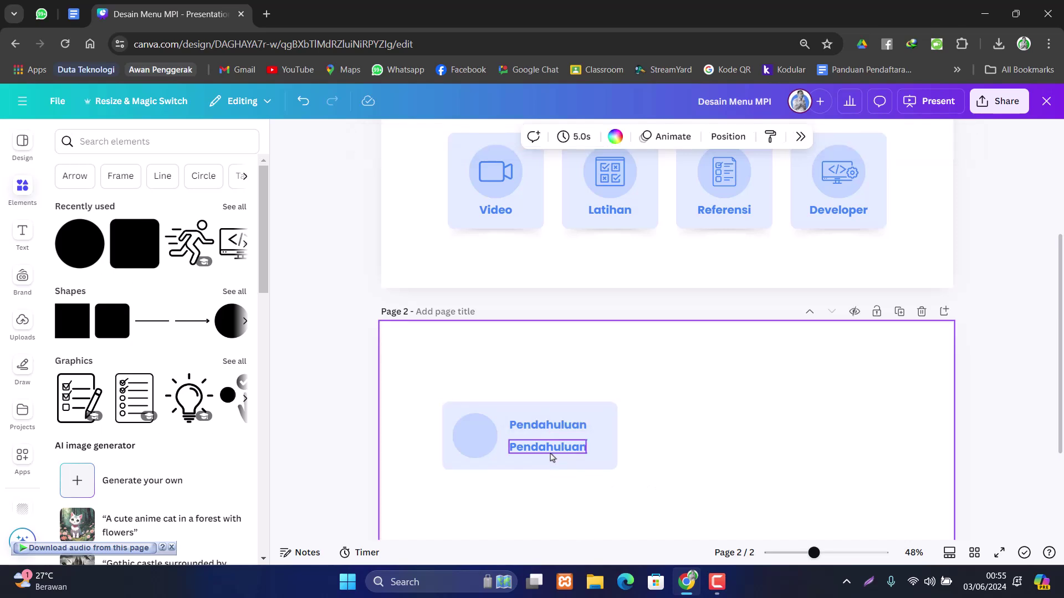
- Remove the bold style from the lower label and reduce its font size to 20
{"action": "left_click", "coordinate": [637, 136]}
{"action": "left_click", "coordinate": [570, 137]}
{"action": "left_click", "coordinate": [569, 137]}
{"action": "left_click", "coordinate": [569, 137]}
{"action": "left_click", "coordinate": [570, 136]}
{"action": "left_click", "coordinate": [569, 137]}
{"action": "left_click", "coordinate": [568, 138]}
{"action": "left_click", "coordinate": [568, 139]}
{"action": "left_click", "coordinate": [568, 139]}
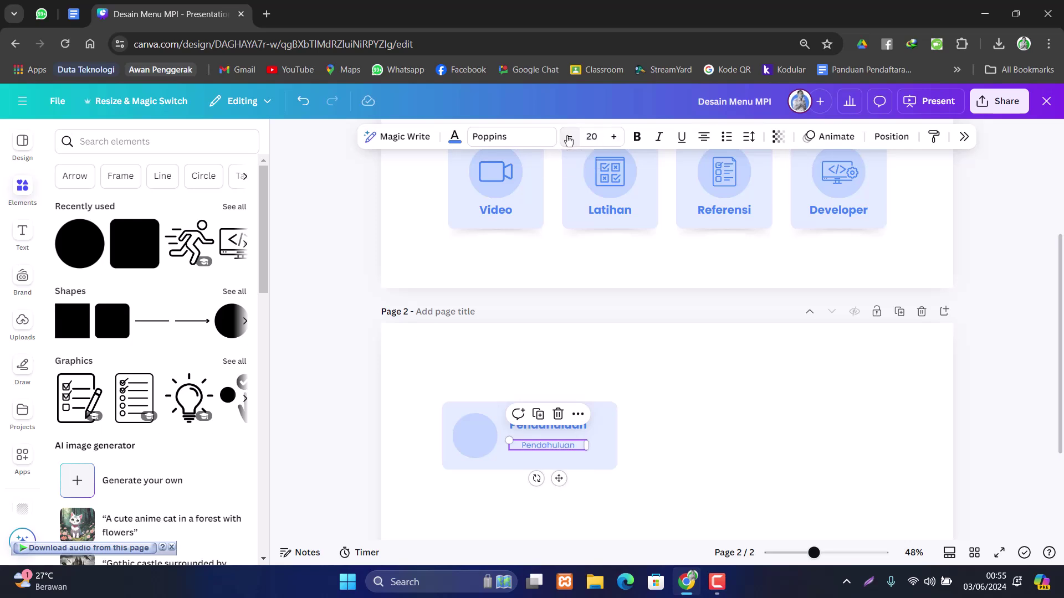
- Color the lower label with the dark blue from the default colors
{"action": "left_click", "coordinate": [699, 390]}
{"action": "left_click", "coordinate": [556, 447]}
{"action": "left_click", "coordinate": [455, 139]}
{"action": "left_click", "coordinate": [421, 315]}
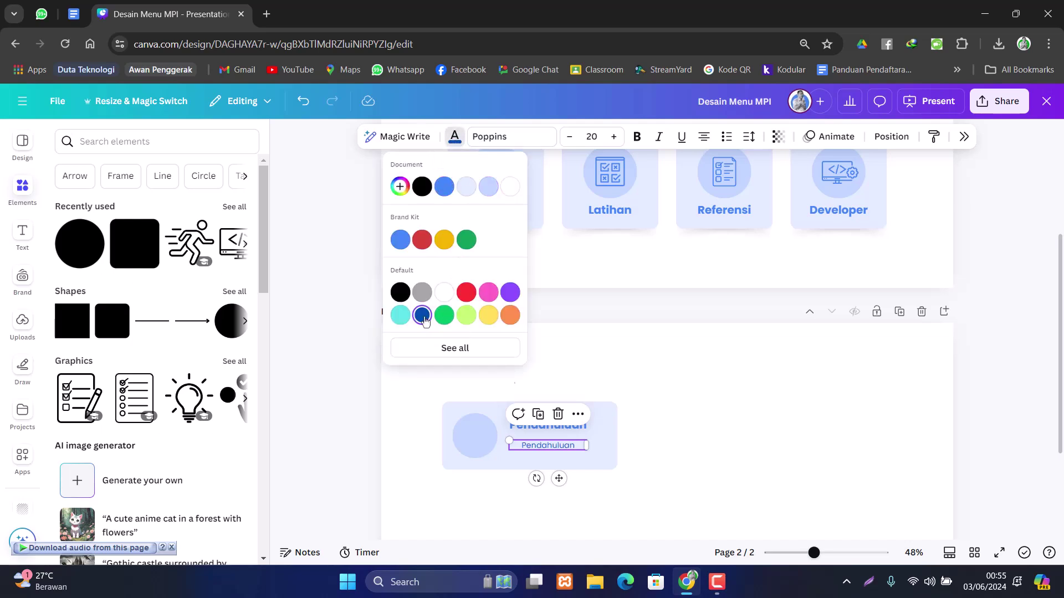
{"action": "left_click", "coordinate": [702, 457]}
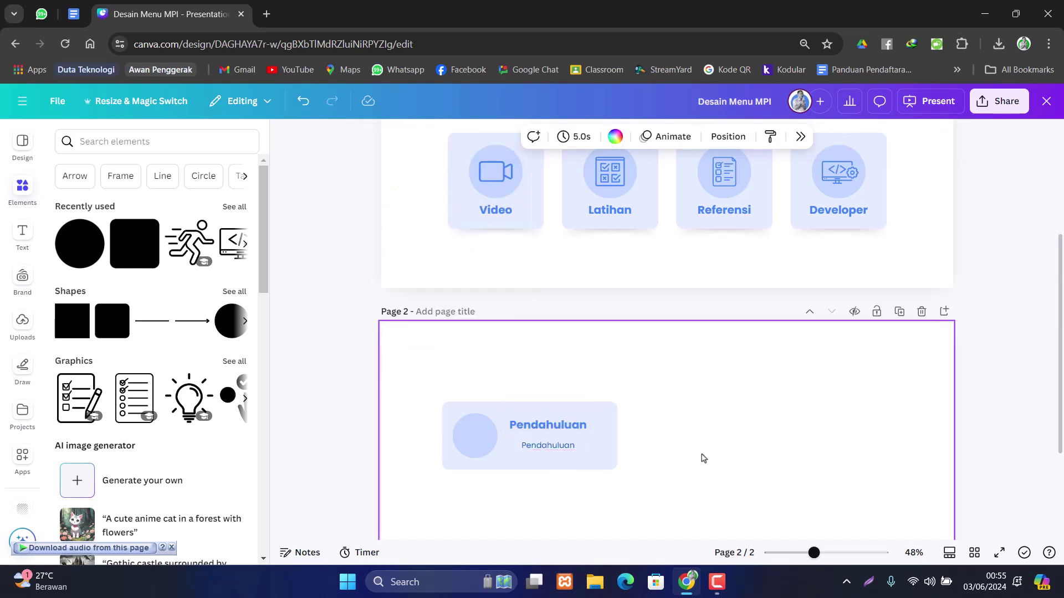
- Replace the lower label's text with "Klik tombol untuk mulai" and widen its text box so it fits on one line
{"action": "double_click", "coordinate": [563, 447]}
{"action": "type", "text": "Klik di sini"}
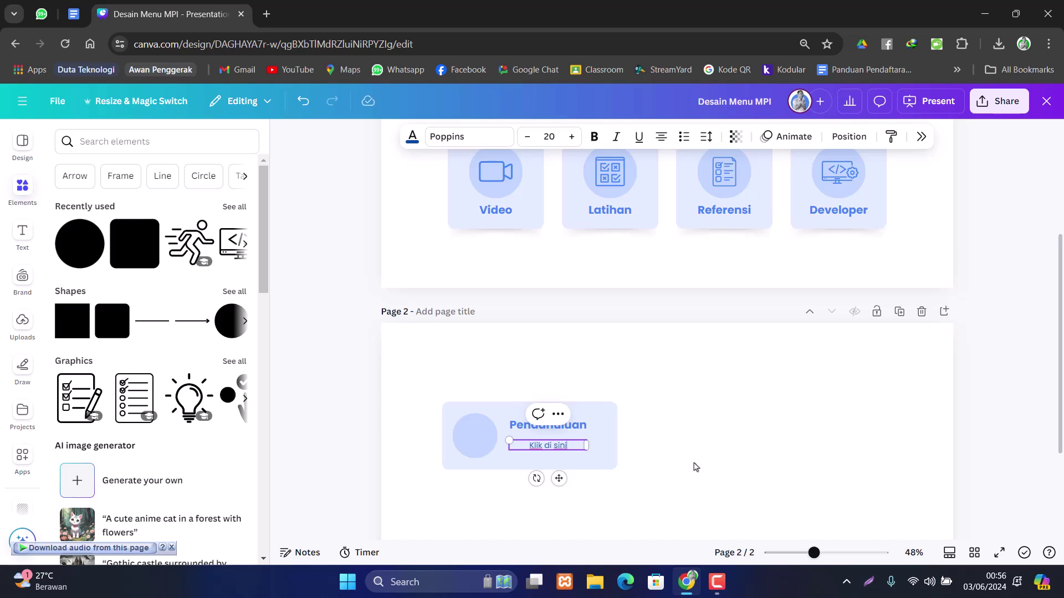
{"action": "type", "text": "untuk mulai"}
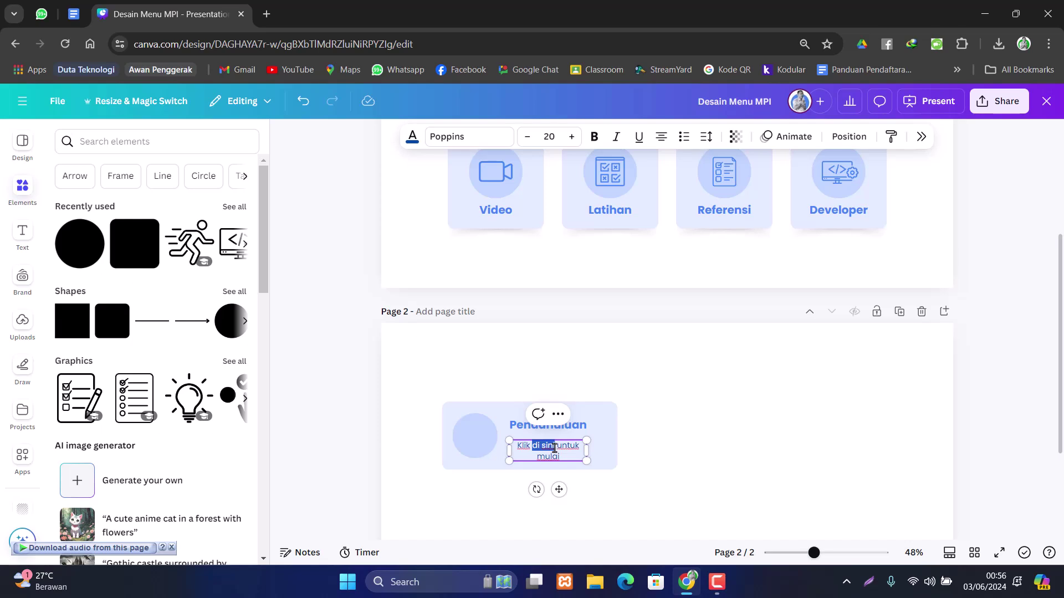
{"action": "left_click_drag", "start_coordinate": [554, 448], "coordinate": [571, 474]}
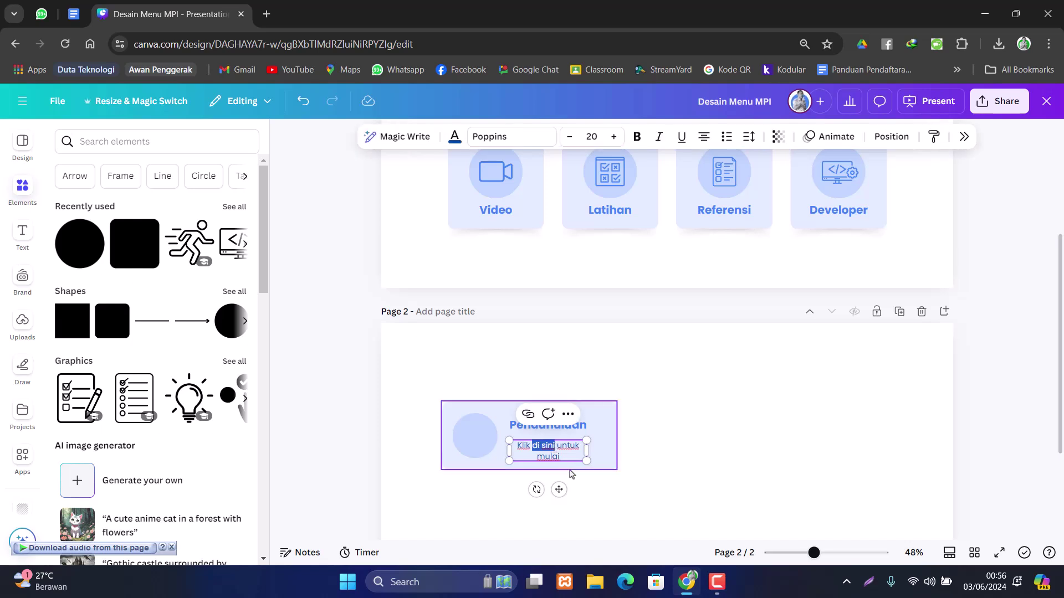
{"action": "type", "text": "tombol"}
{"action": "left_click", "coordinate": [697, 448]}
{"action": "left_click", "coordinate": [585, 451]}
{"action": "left_click_drag", "start_coordinate": [589, 451], "coordinate": [605, 447]}
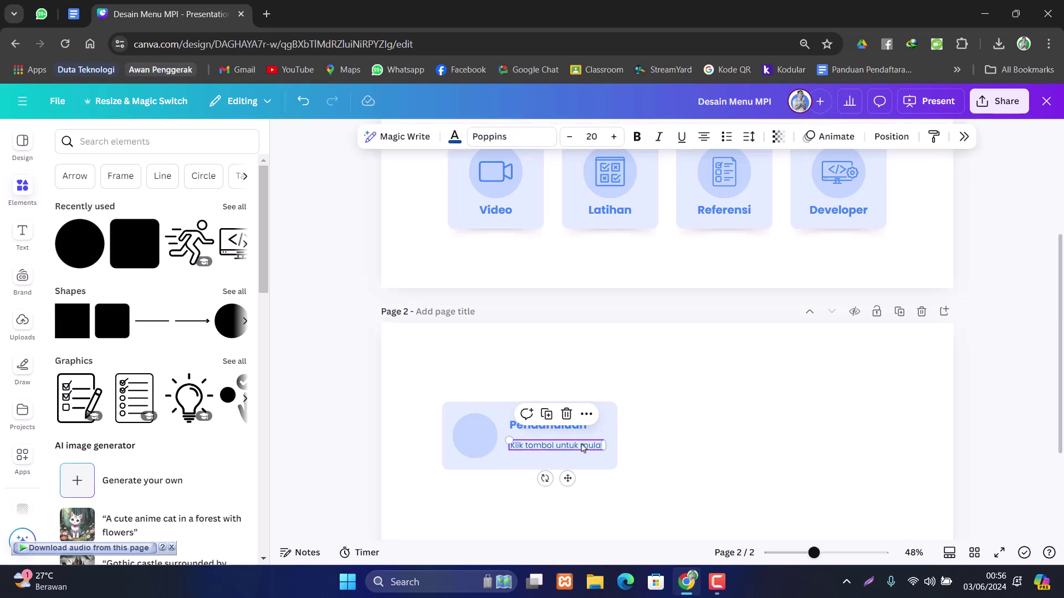
- Left-align the subtitle and the "Pendahuluan" heading, and move the subtitle closer beneath the heading
{"action": "left_click", "coordinate": [704, 139]}
{"action": "left_click", "coordinate": [670, 169]}
{"action": "left_click", "coordinate": [667, 380]}
{"action": "left_click", "coordinate": [546, 428]}
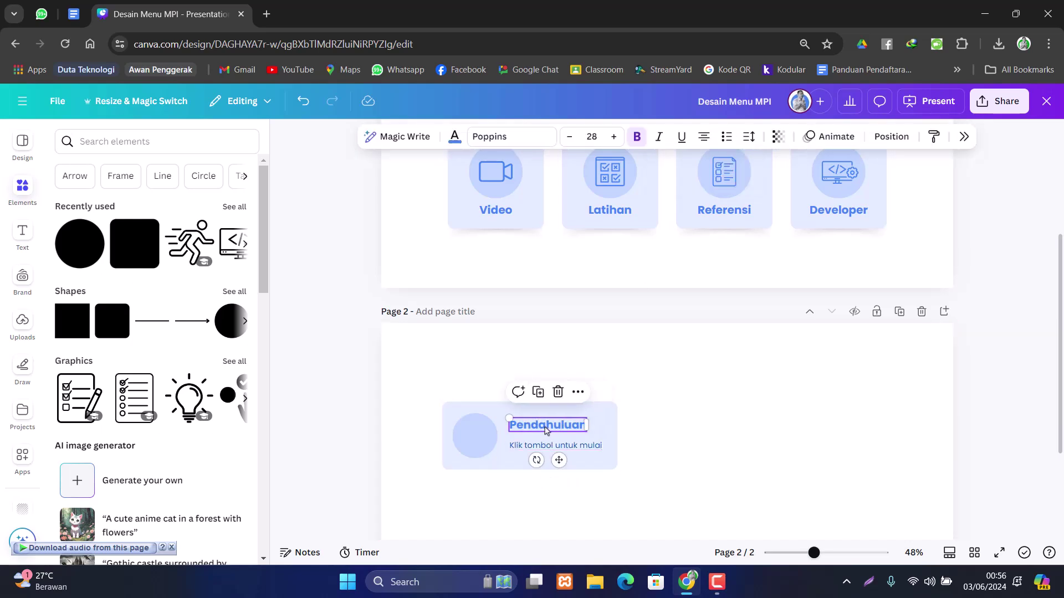
{"action": "left_click", "coordinate": [703, 138]}
{"action": "left_click", "coordinate": [670, 169]}
{"action": "left_click", "coordinate": [683, 361]}
{"action": "left_click_drag", "start_coordinate": [573, 443], "coordinate": [577, 437]}
{"action": "left_click", "coordinate": [712, 437]}
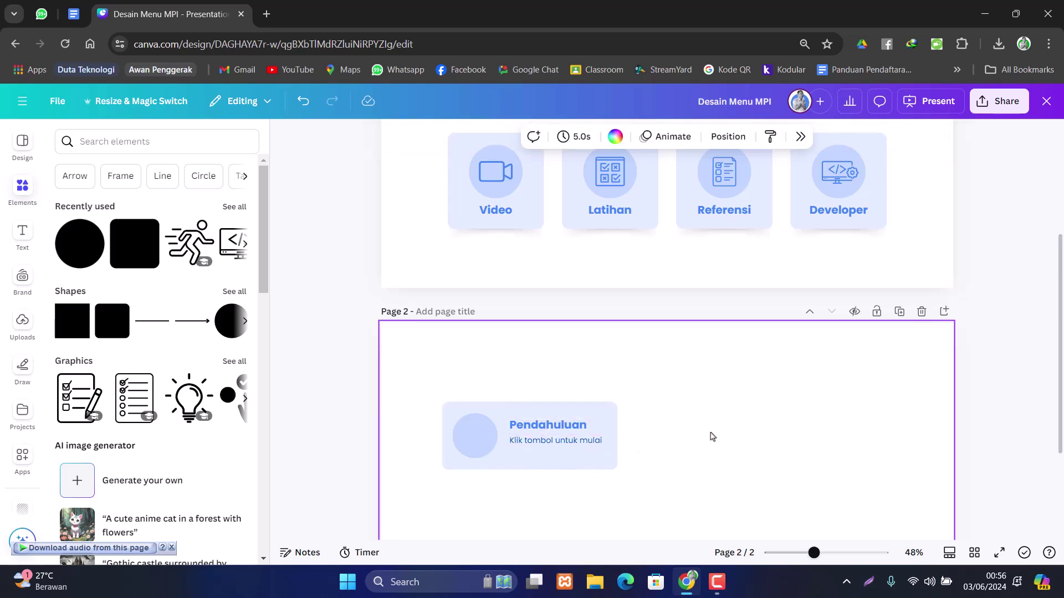
- Select the heading and subtitle together with the rectangle and align them to its vertical middle
{"action": "left_click", "coordinate": [578, 437]}
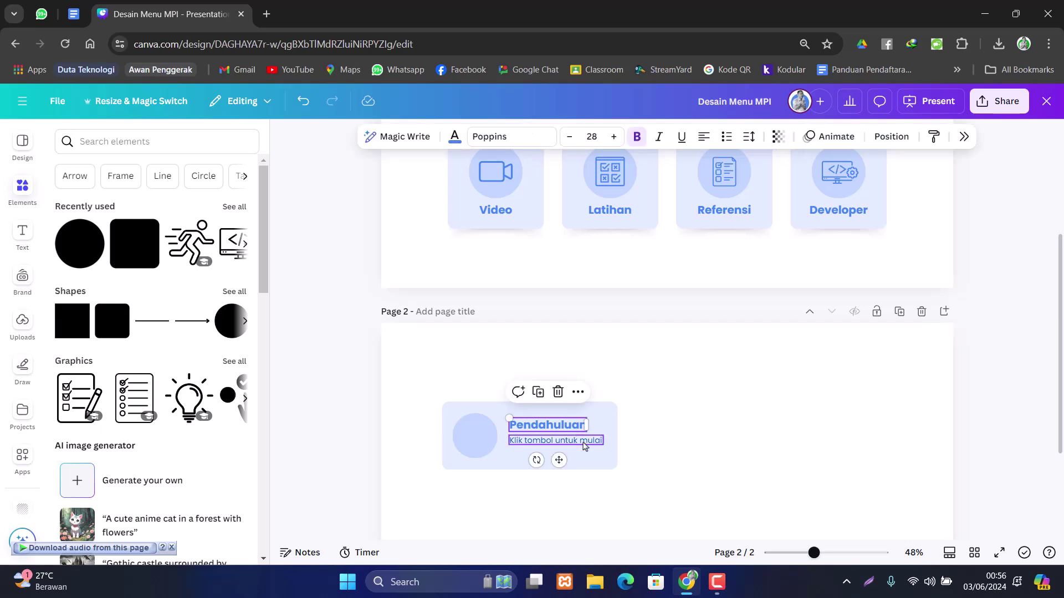
{"action": "left_click", "coordinate": [670, 459]}
{"action": "left_click", "coordinate": [534, 440]}
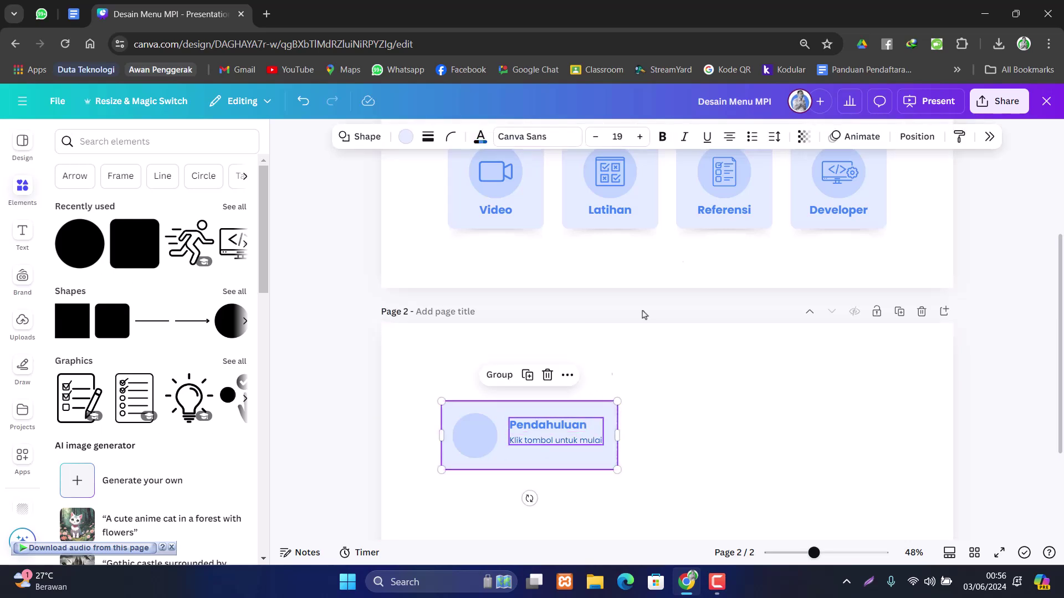
{"action": "left_click", "coordinate": [916, 136]}
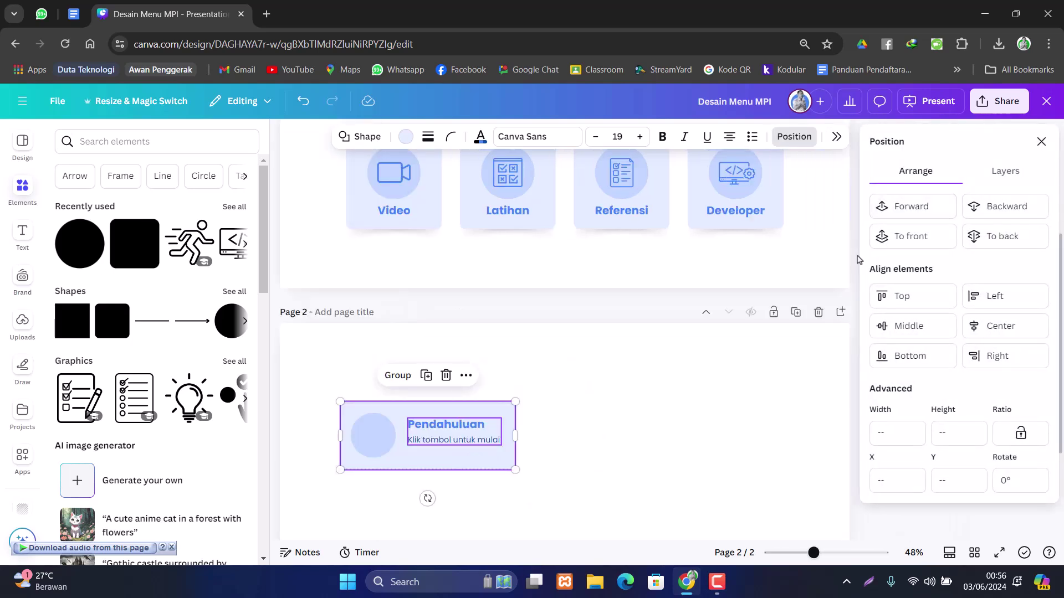
{"action": "left_click", "coordinate": [931, 329]}
{"action": "left_click", "coordinate": [679, 422]}
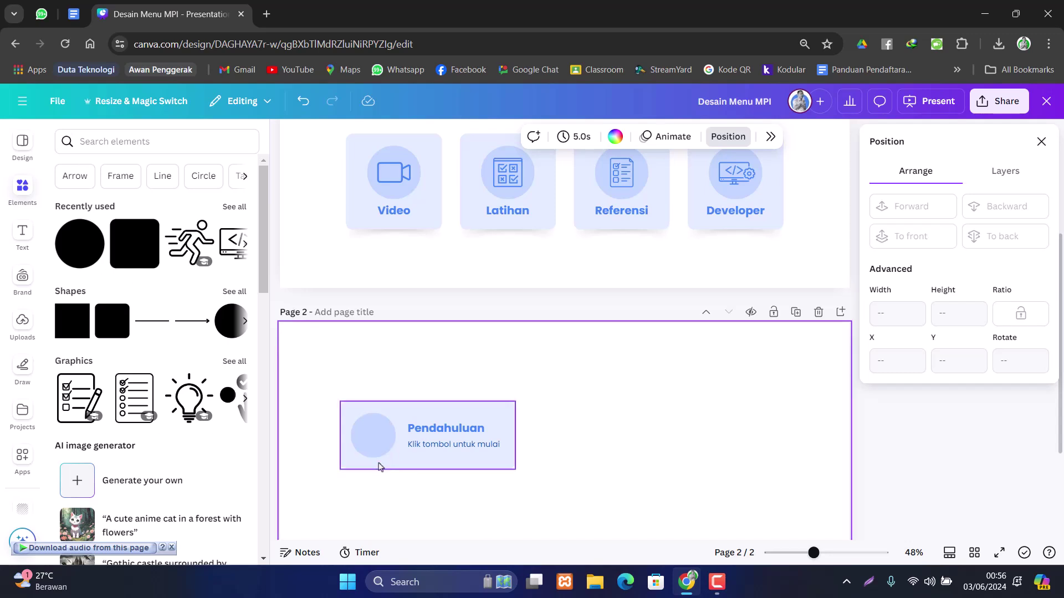
- Nudge the rectangle left to X 191.6 px and extend its right edge to a width of about 609 px, checking the circle's middle alignment
{"action": "left_click", "coordinate": [369, 405]}
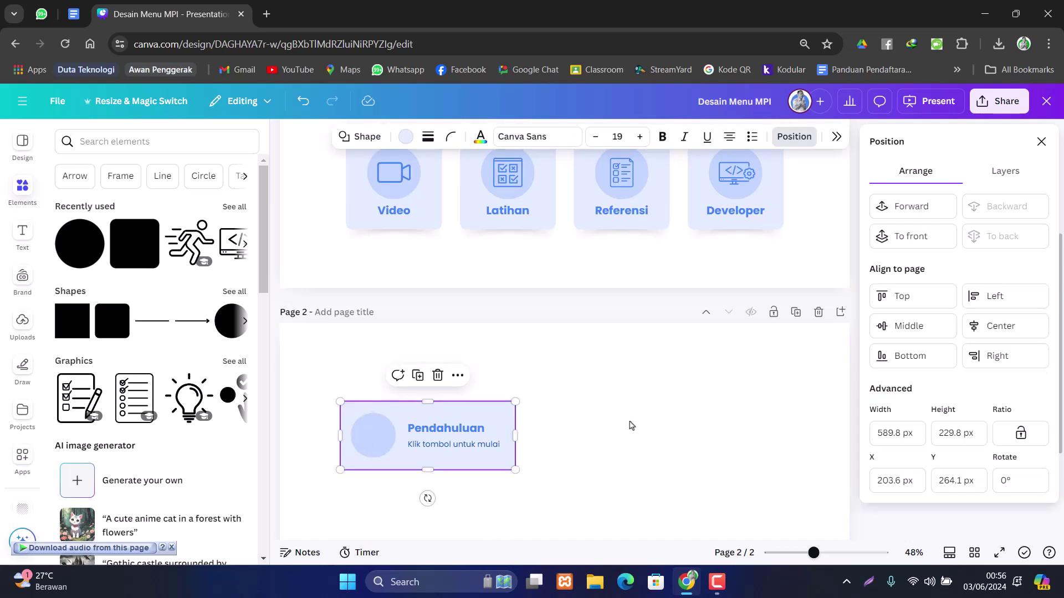
{"action": "key", "text": "Left"}
{"action": "key", "text": "Left"}
{"action": "key", "text": "Left"}
{"action": "key", "text": "Left"}
{"action": "key", "text": "Left"}
{"action": "key", "text": "Left"}
{"action": "key", "text": "Left"}
{"action": "key", "text": "Left"}
{"action": "key", "text": "Left"}
{"action": "key", "text": "Left"}
{"action": "key", "text": "Left"}
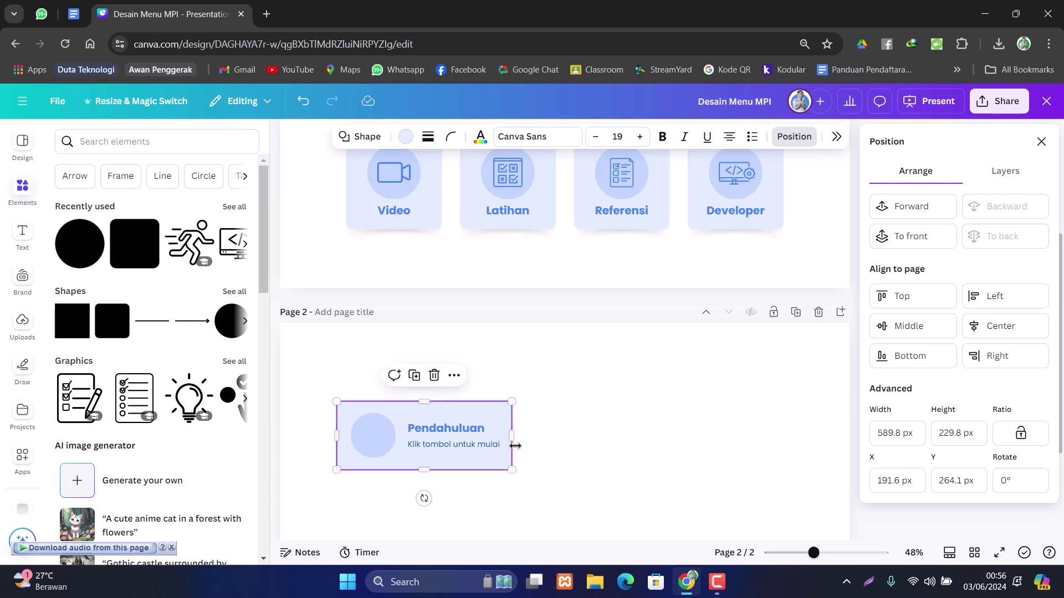
{"action": "left_click_drag", "start_coordinate": [512, 438], "coordinate": [516, 435]}
{"action": "left_click", "coordinate": [565, 446]}
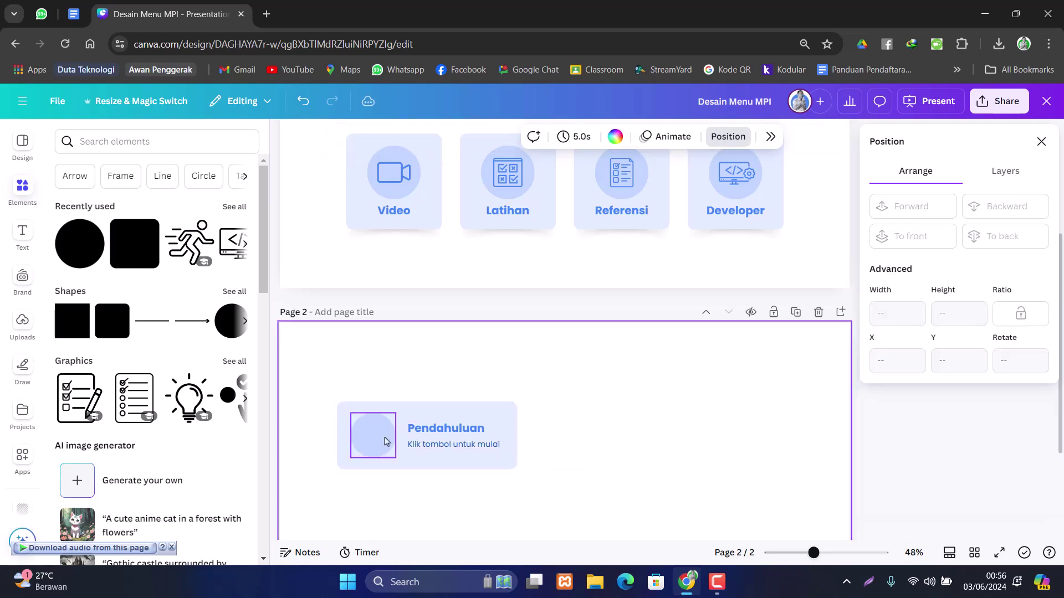
{"action": "left_click", "coordinate": [375, 445]}
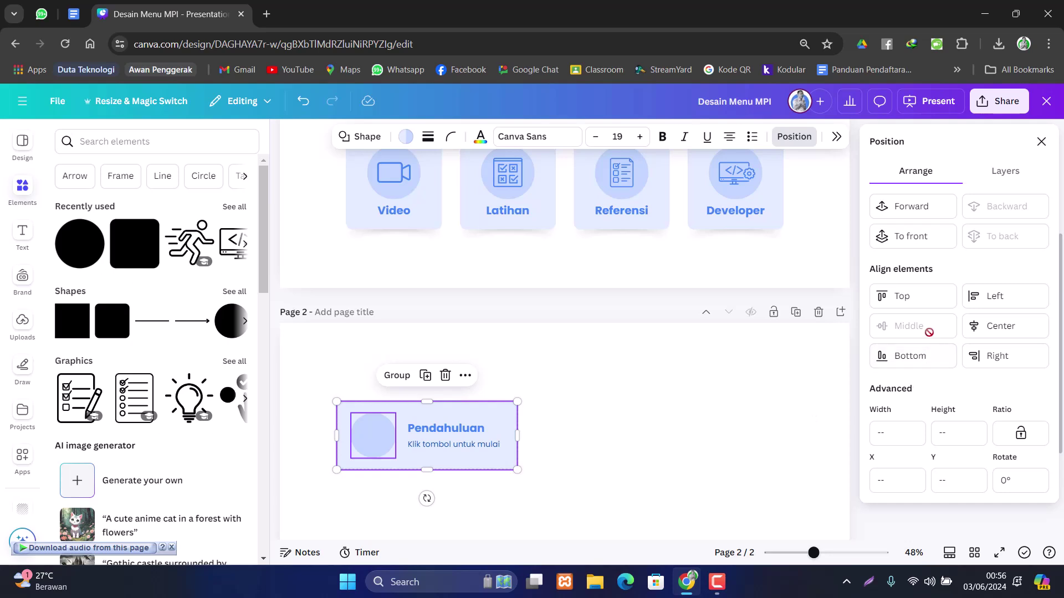
{"action": "left_click", "coordinate": [651, 429]}
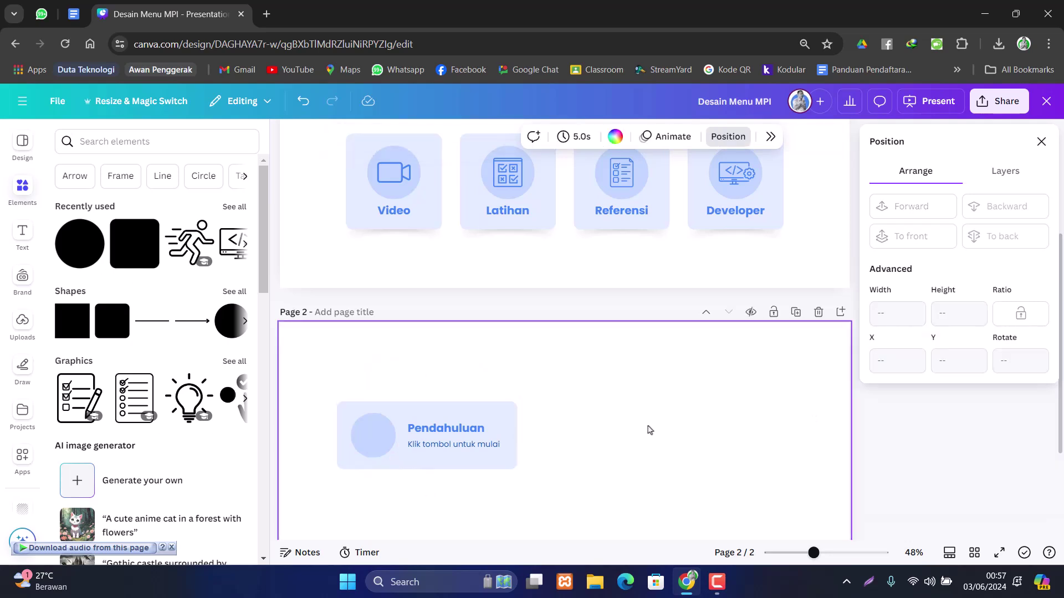
- Copy the reading-person icon from page 1's Pendahuluan card to page 2 and place it over the button's circle
{"action": "scroll", "coordinate": [651, 429], "scroll_direction": "up", "scroll_amount": 1}
{"action": "scroll", "coordinate": [651, 430], "scroll_direction": "down", "scroll_amount": 5}
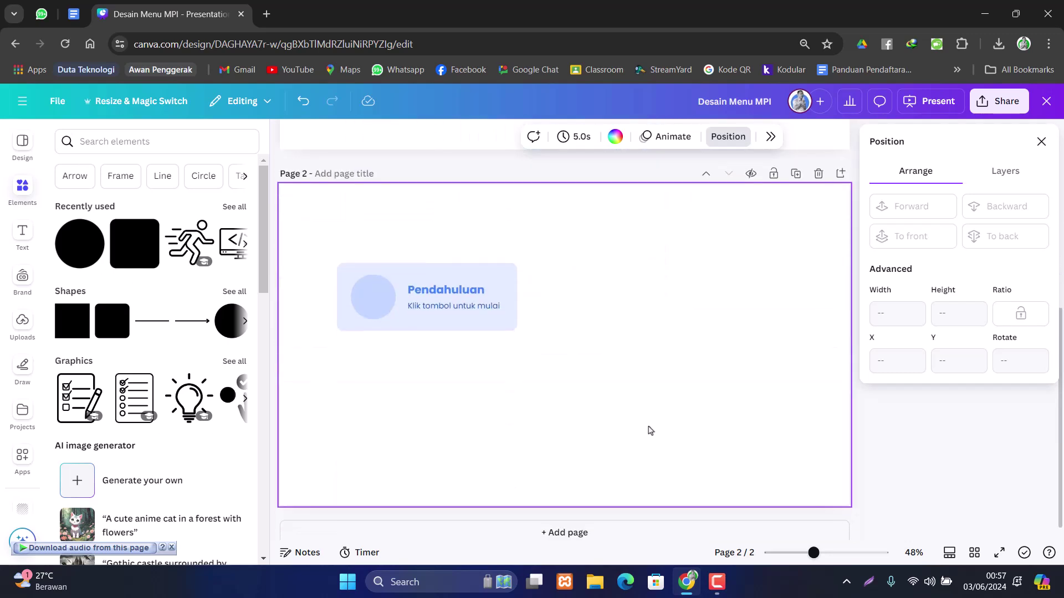
{"action": "scroll", "coordinate": [654, 430], "scroll_direction": "up", "scroll_amount": 2}
{"action": "scroll", "coordinate": [654, 430], "scroll_direction": "up", "scroll_amount": 5}
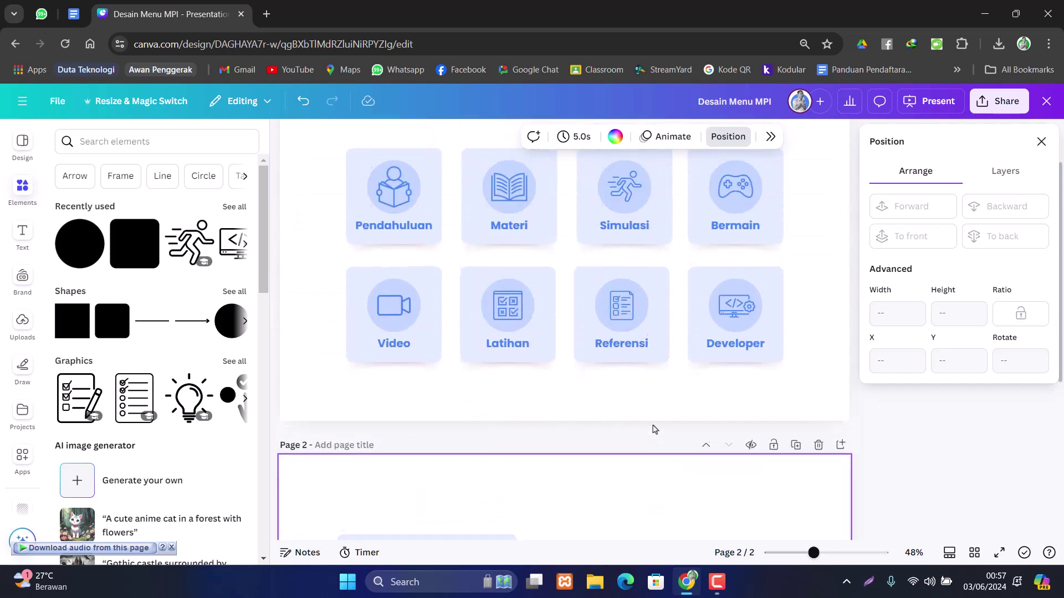
{"action": "left_click", "coordinate": [390, 253]}
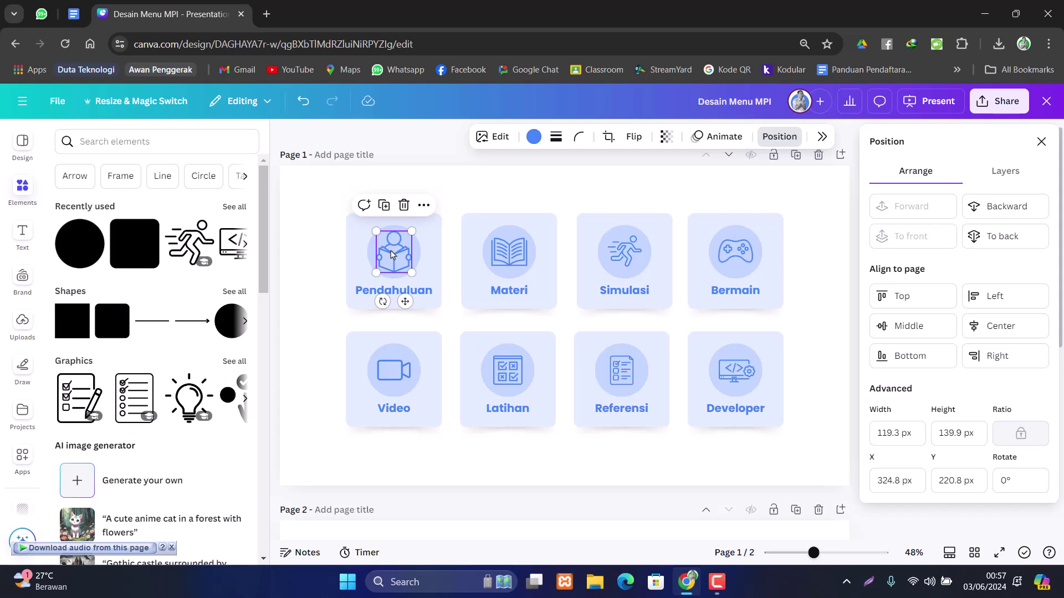
{"action": "scroll", "coordinate": [506, 373], "scroll_direction": "down", "scroll_amount": 6}
{"action": "left_click", "coordinate": [575, 347]}
{"action": "key", "text": "ctrl+v"}
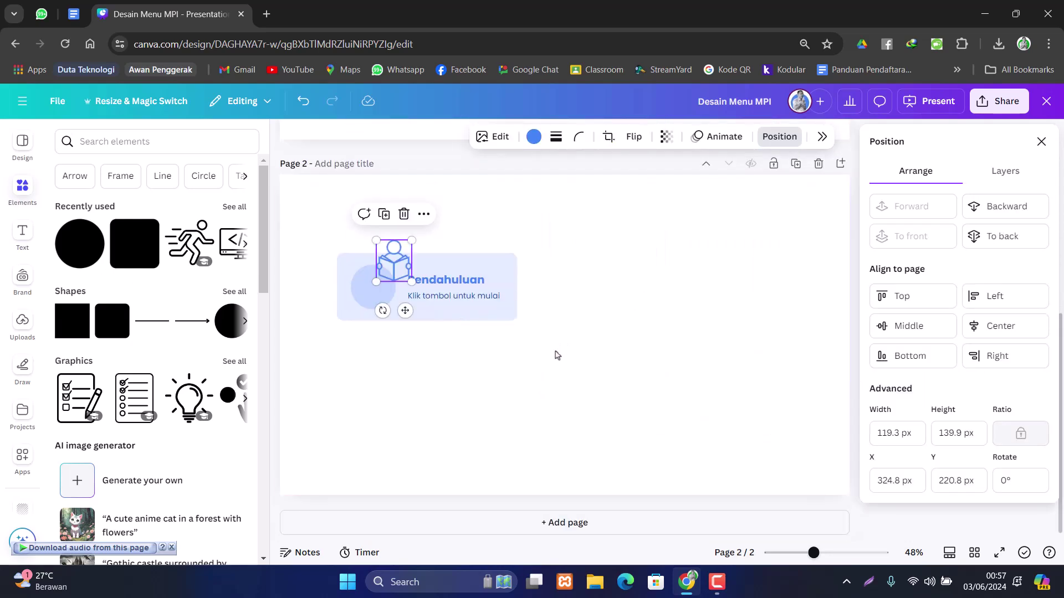
{"action": "left_click_drag", "start_coordinate": [406, 310], "coordinate": [385, 334]}
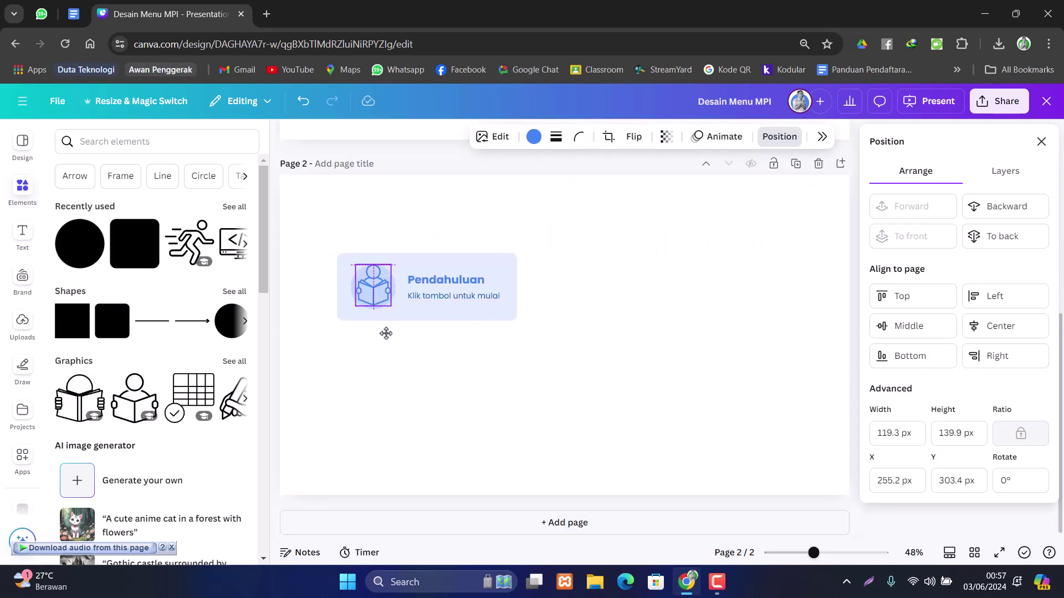
{"action": "left_click", "coordinate": [449, 371]}
- Shrink the reading-person icon to about 93 by 109 px and center it within the circle
{"action": "left_click", "coordinate": [368, 286]}
{"action": "left_click_drag", "start_coordinate": [356, 265], "coordinate": [363, 274]}
{"action": "left_click_drag", "start_coordinate": [391, 333], "coordinate": [384, 332]}
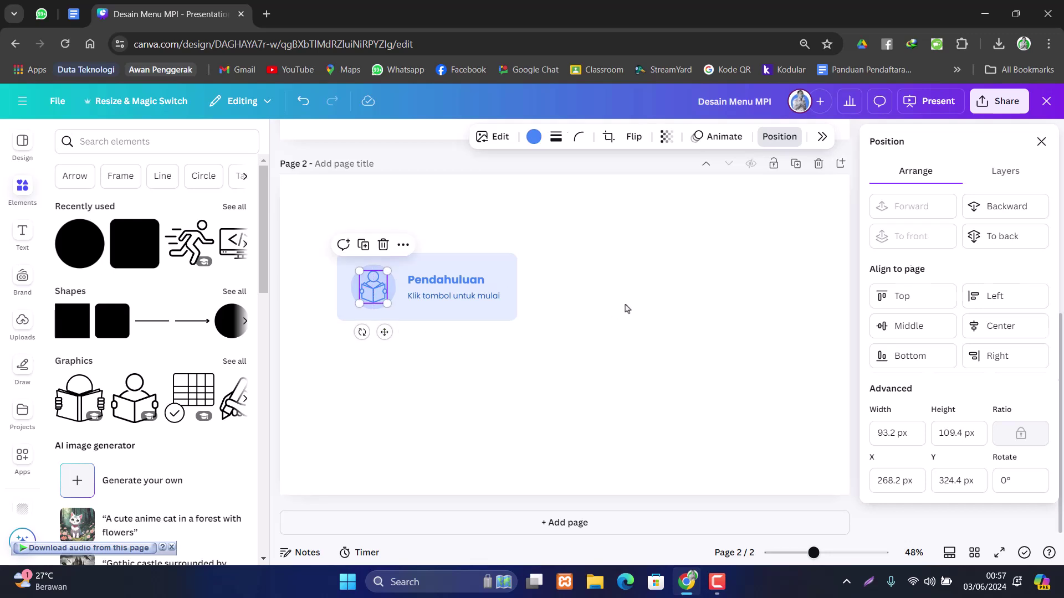
{"action": "left_click", "coordinate": [627, 306]}
{"action": "left_click", "coordinate": [346, 275]}
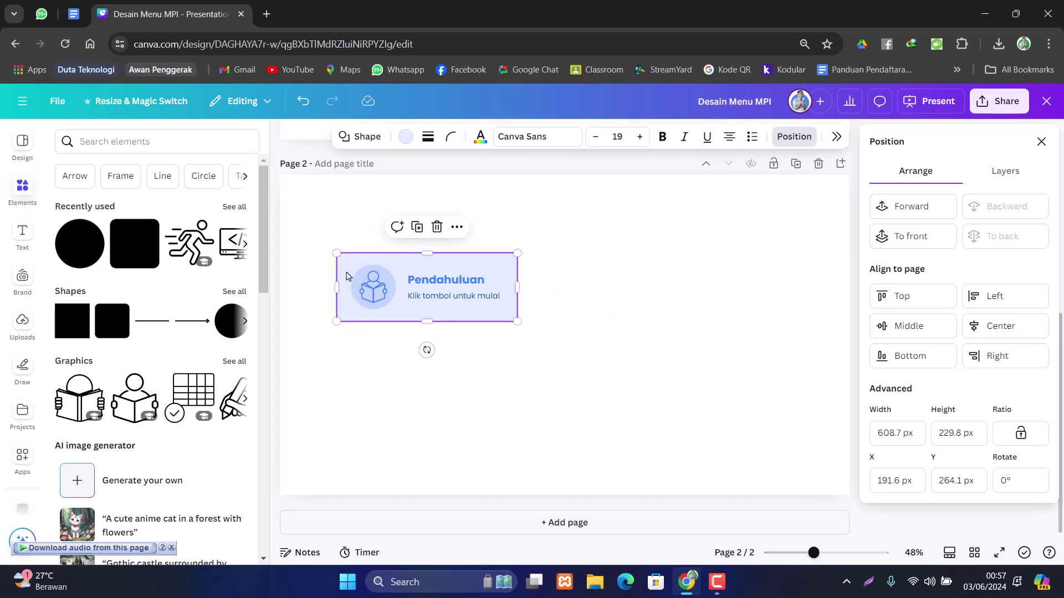
{"action": "left_click", "coordinate": [373, 286]}
{"action": "left_click", "coordinate": [357, 302], "text": "shift"}
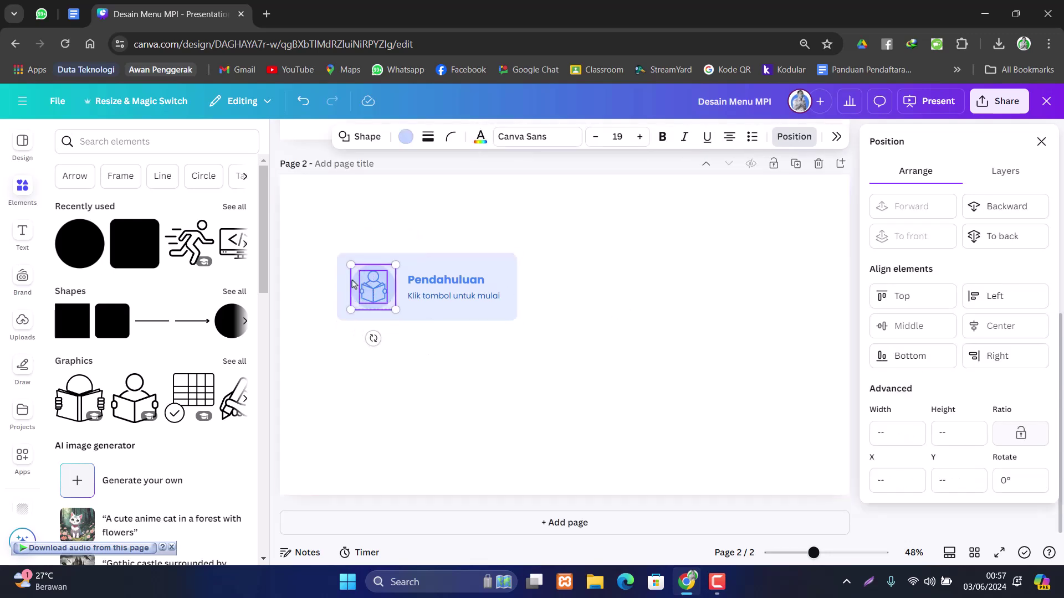
{"action": "left_click", "coordinate": [604, 340]}
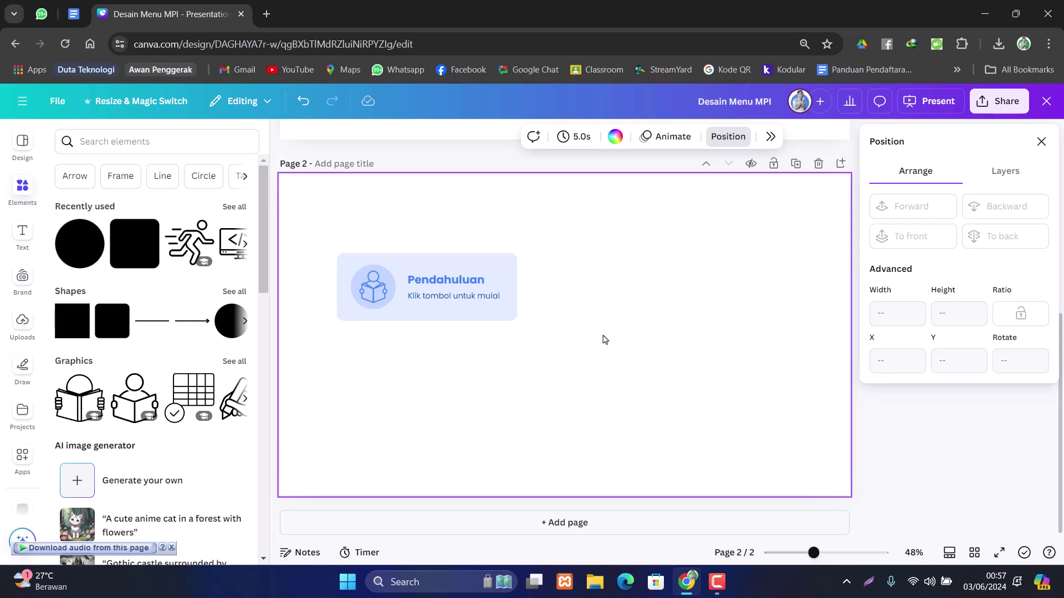
- Copy the shadow image beneath page 1's Pendahuluan card and paste it onto page 2
{"action": "scroll", "coordinate": [482, 361], "scroll_direction": "up", "scroll_amount": 5}
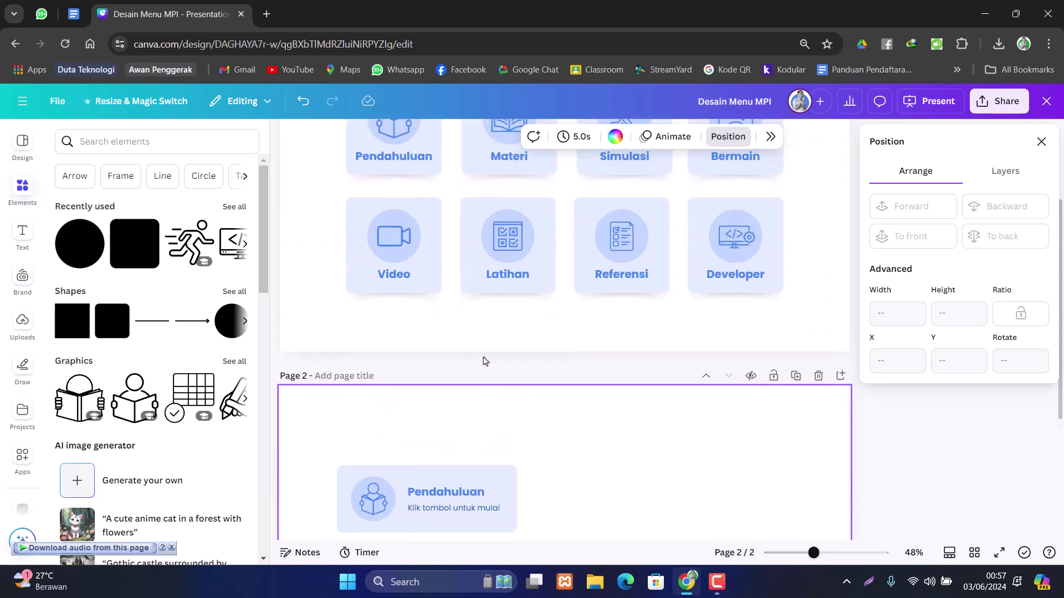
{"action": "left_click", "coordinate": [416, 247]}
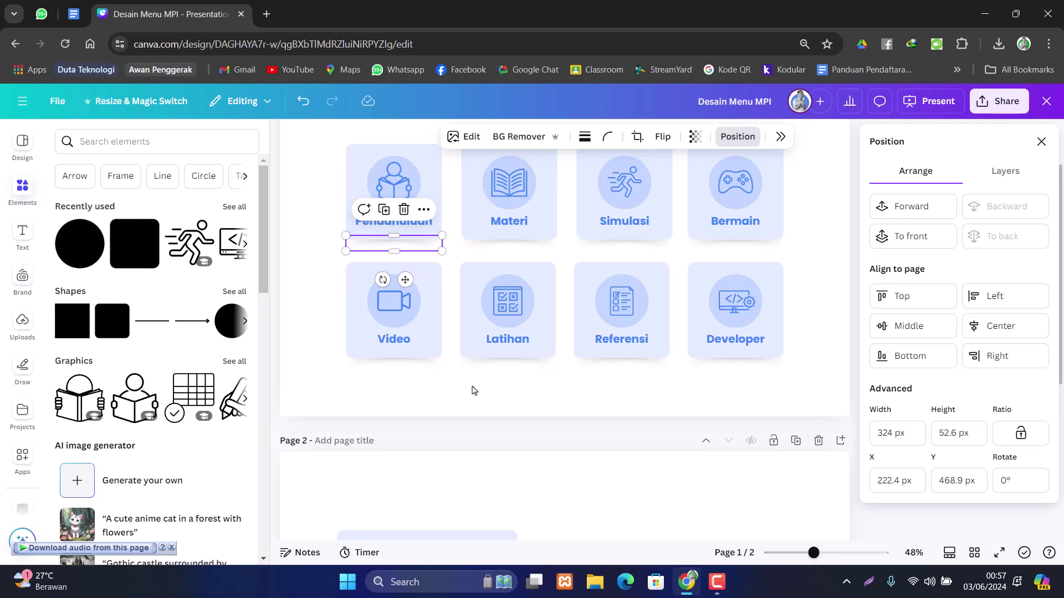
{"action": "scroll", "coordinate": [499, 383], "scroll_direction": "down", "scroll_amount": 5}
{"action": "left_click", "coordinate": [534, 382]}
{"action": "key", "text": "ctrl+v"}
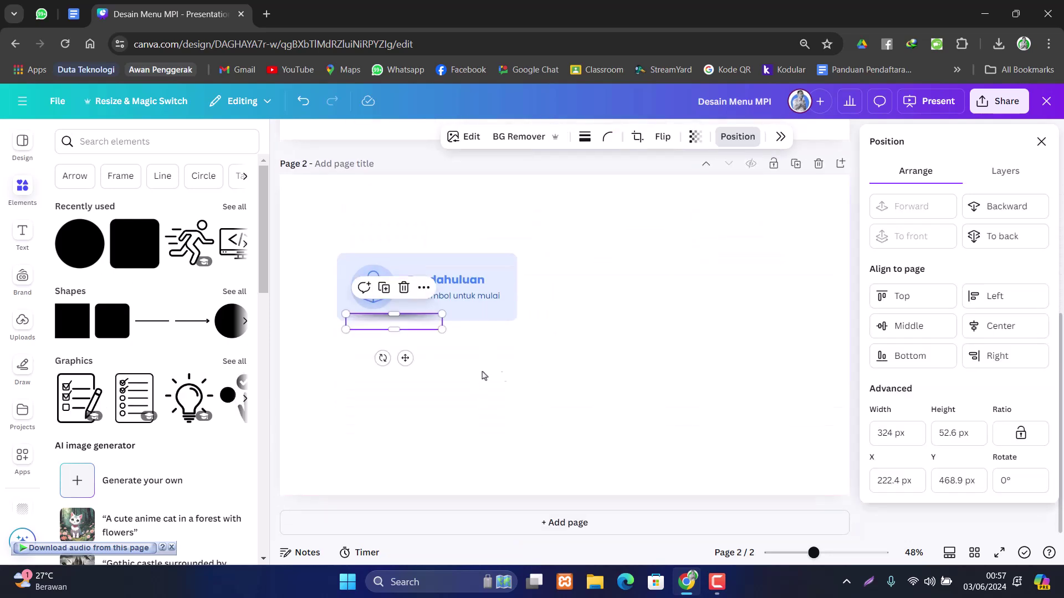
- Enlarge the pasted shadow to about 609 by 99 px so it spans the wide button's lower edge
{"action": "left_click_drag", "start_coordinate": [441, 330], "coordinate": [507, 367]}
{"action": "left_click_drag", "start_coordinate": [346, 314], "coordinate": [337, 311]}
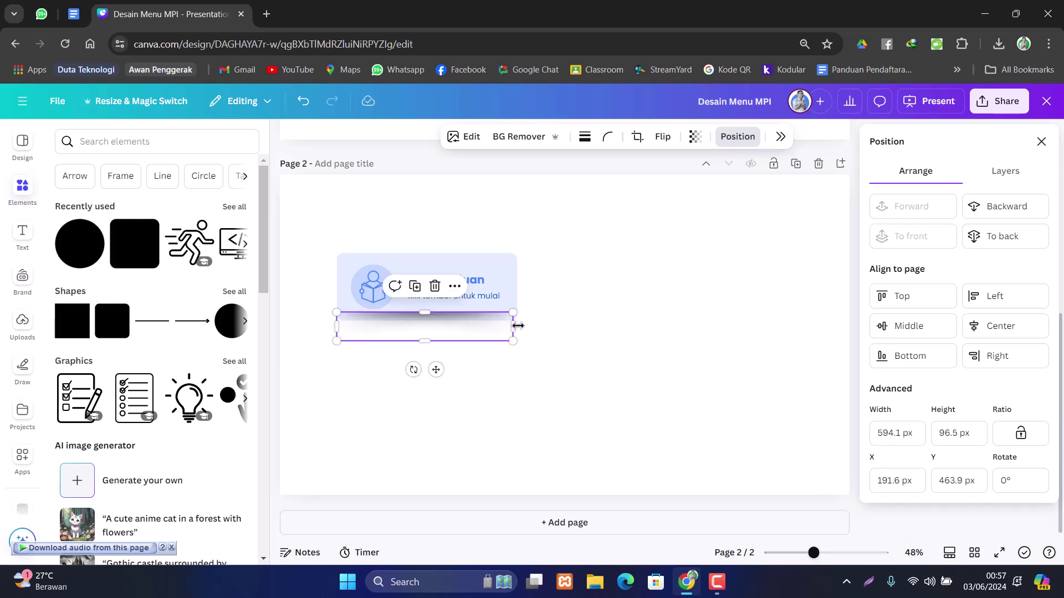
{"action": "left_click_drag", "start_coordinate": [512, 312], "coordinate": [515, 311]}
{"action": "left_click", "coordinate": [570, 307]}
- Send the shadow to the back and nudge it up to Y 453.7 px so it peeks out beneath the button
{"action": "left_click", "coordinate": [465, 321]}
{"action": "right_click", "coordinate": [465, 321]}
{"action": "mouse_move", "coordinate": [565, 330]}
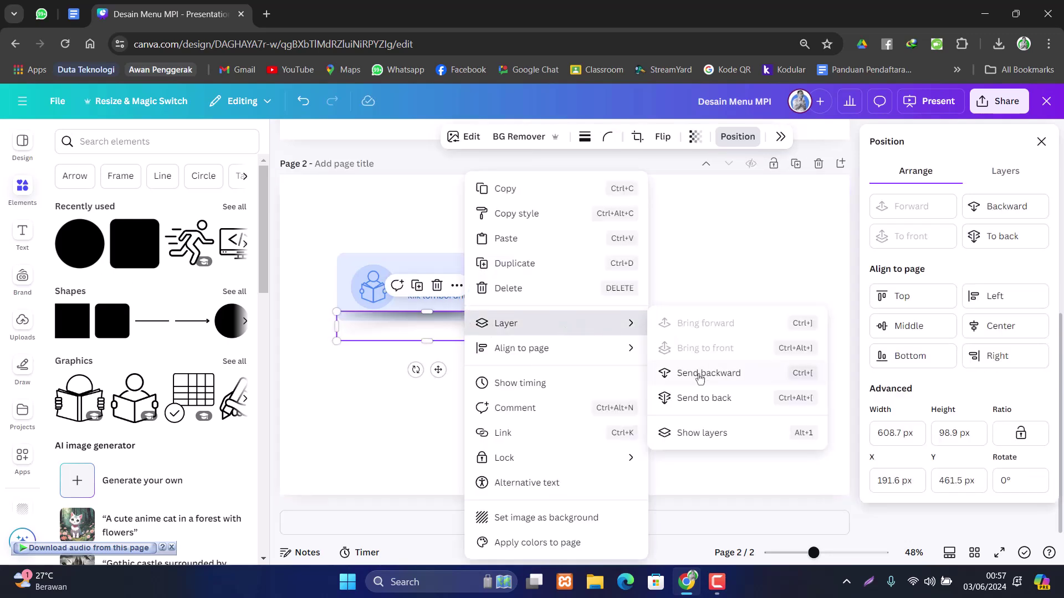
{"action": "left_click", "coordinate": [695, 399]}
{"action": "left_click", "coordinate": [487, 332]}
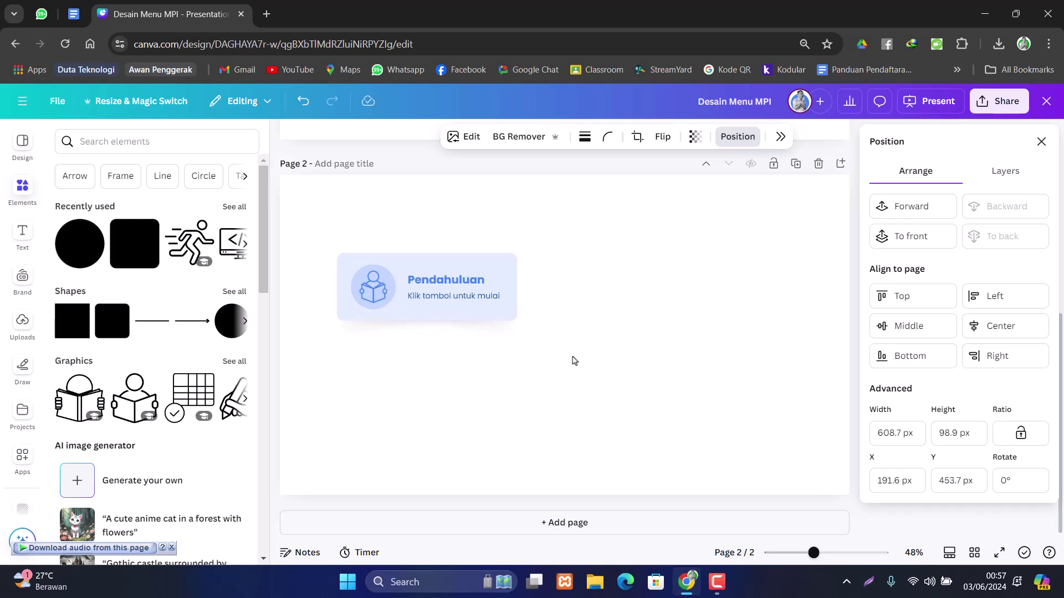
{"action": "left_click", "coordinate": [598, 339]}
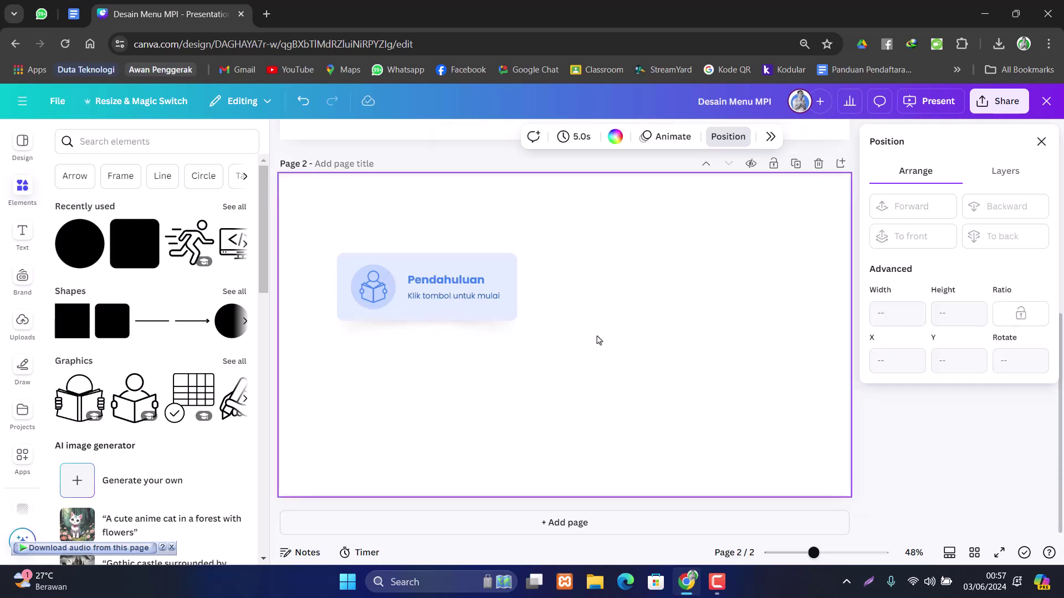
- Group all parts of the wide button with its shadow and move the group closer to the page's upper-left corner
{"action": "left_click_drag", "start_coordinate": [319, 226], "coordinate": [529, 372]}
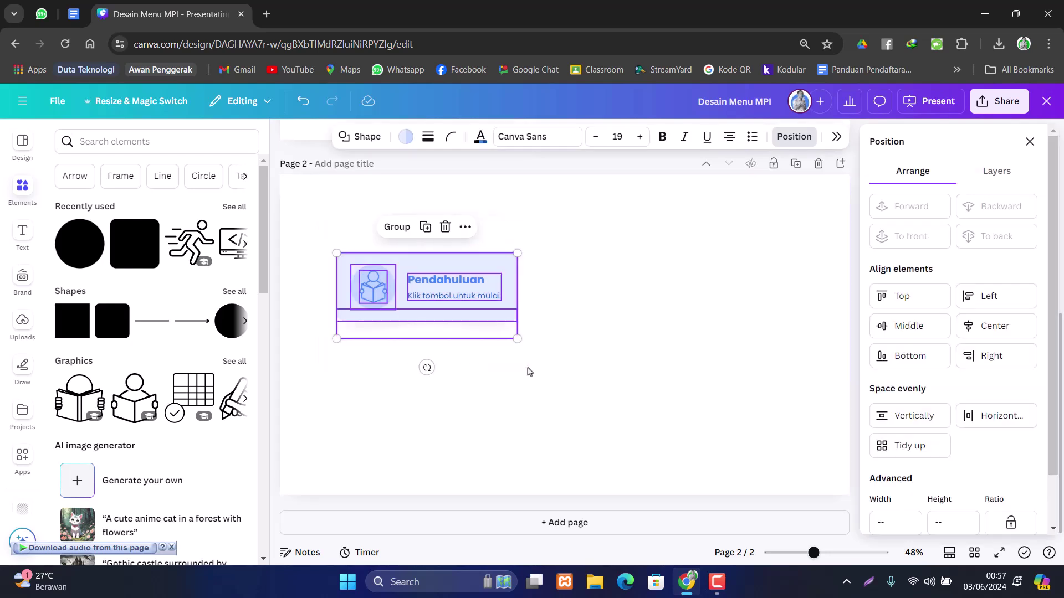
{"action": "key", "text": "ctrl+g"}
{"action": "left_click", "coordinate": [575, 356]}
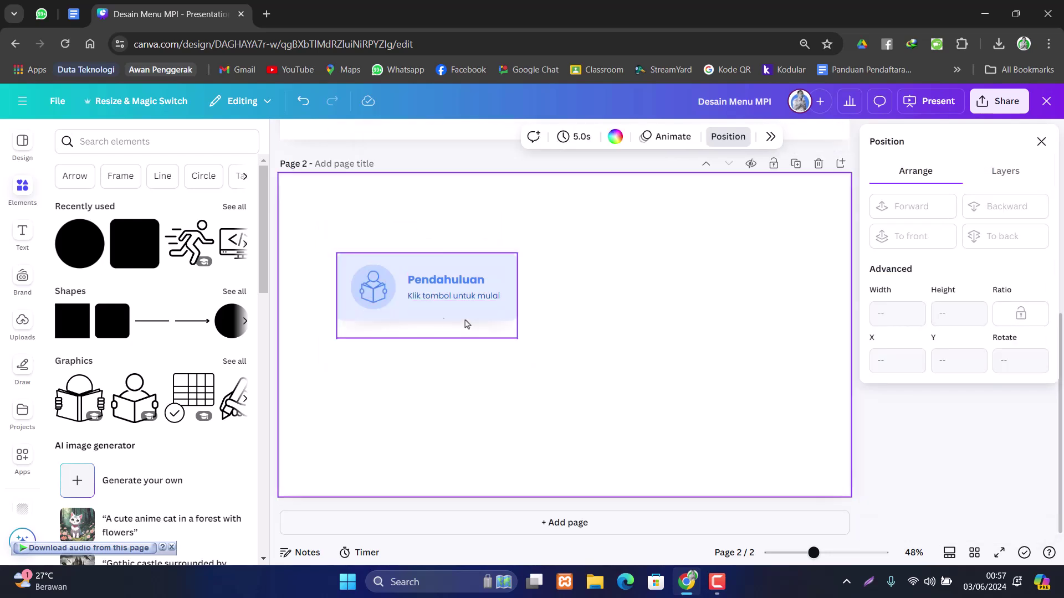
{"action": "left_click", "coordinate": [423, 275]}
{"action": "left_click", "coordinate": [603, 323]}
{"action": "left_click_drag", "start_coordinate": [588, 308], "coordinate": [576, 271]}
{"action": "left_click", "coordinate": [689, 310]}
{"action": "left_click", "coordinate": [598, 277]}
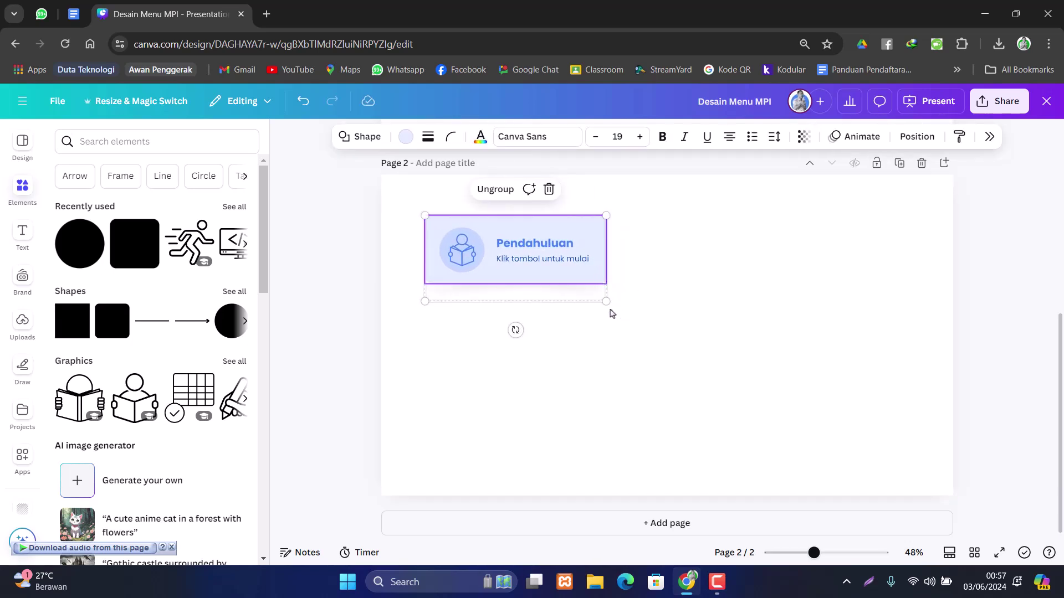
- Duplicate the grouped button twice straight down to form a column of three evenly spaced buttons
{"action": "left_click_drag", "start_coordinate": [534, 278], "coordinate": [531, 355]}
{"action": "left_click", "coordinate": [573, 373]}
{"action": "left_click", "coordinate": [570, 361]}
{"action": "left_click", "coordinate": [700, 384]}
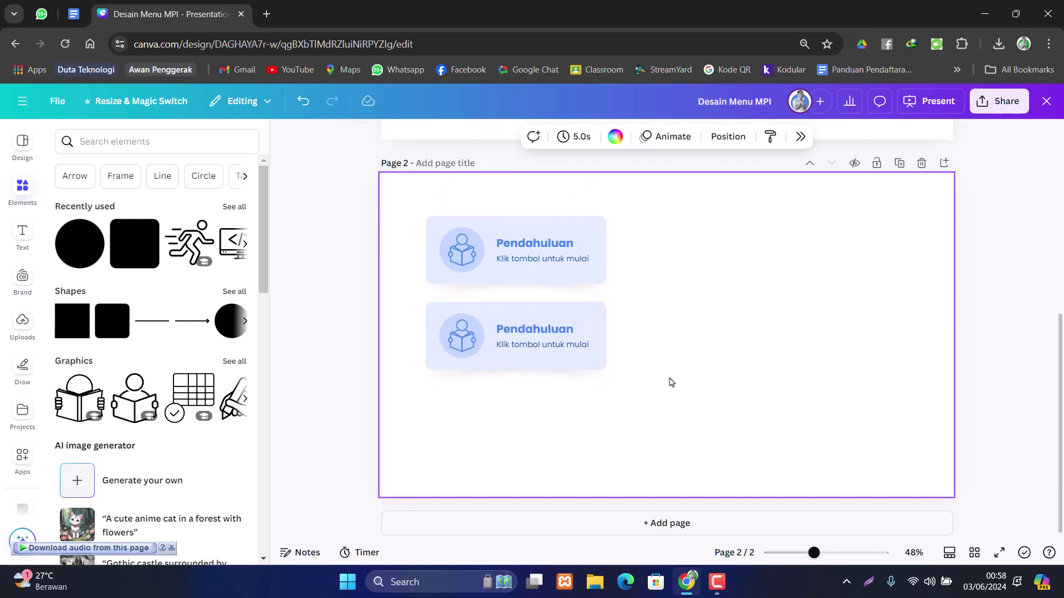
{"action": "left_click", "coordinate": [568, 260]}
{"action": "left_click_drag", "start_coordinate": [568, 268], "coordinate": [564, 425]}
{"action": "left_click", "coordinate": [700, 387]}
- Select the three-button column and duplicate it to the right as a second column on the same rows
{"action": "scroll", "coordinate": [696, 386], "scroll_direction": "up", "scroll_amount": 5}
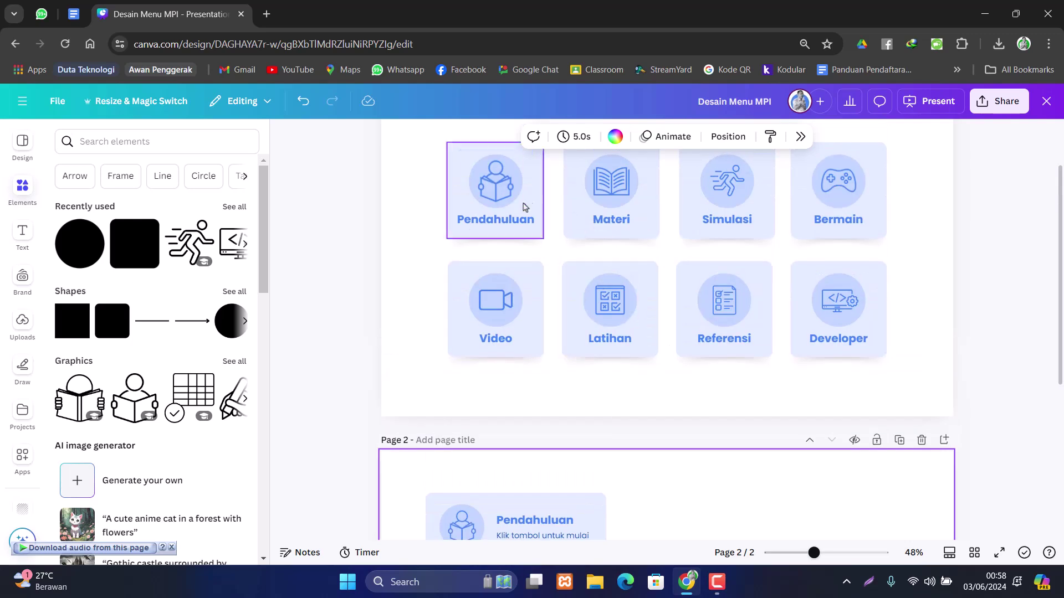
{"action": "scroll", "coordinate": [656, 395], "scroll_direction": "down", "scroll_amount": 5}
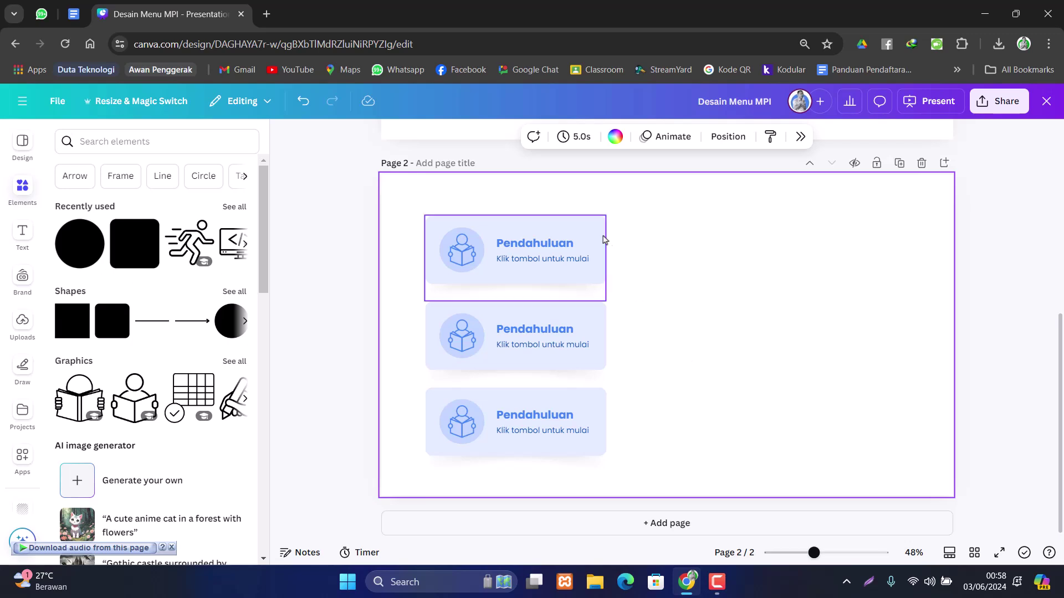
{"action": "left_click_drag", "start_coordinate": [614, 199], "coordinate": [560, 471]}
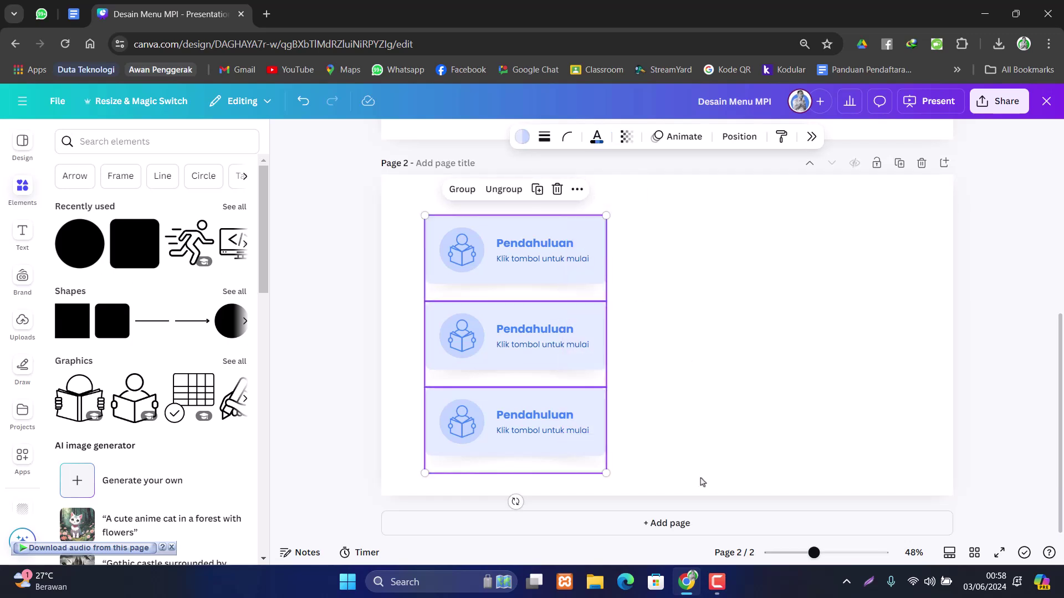
{"action": "left_click_drag", "start_coordinate": [521, 389], "coordinate": [526, 395]}
{"action": "left_click_drag", "start_coordinate": [526, 261], "coordinate": [717, 253]}
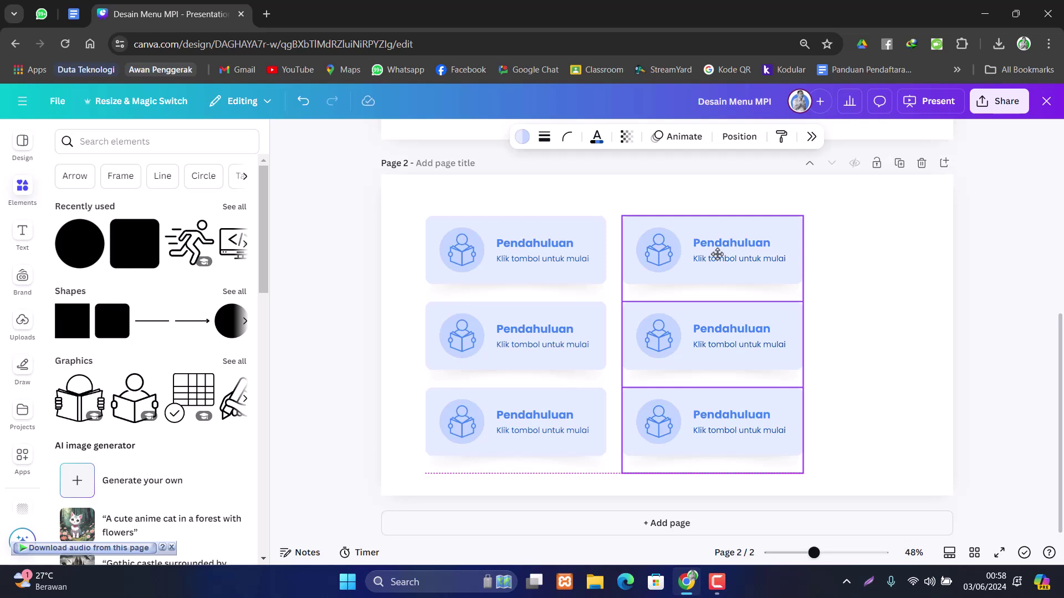
{"action": "left_click_drag", "start_coordinate": [718, 253], "coordinate": [718, 254]}
{"action": "left_click", "coordinate": [887, 341]}
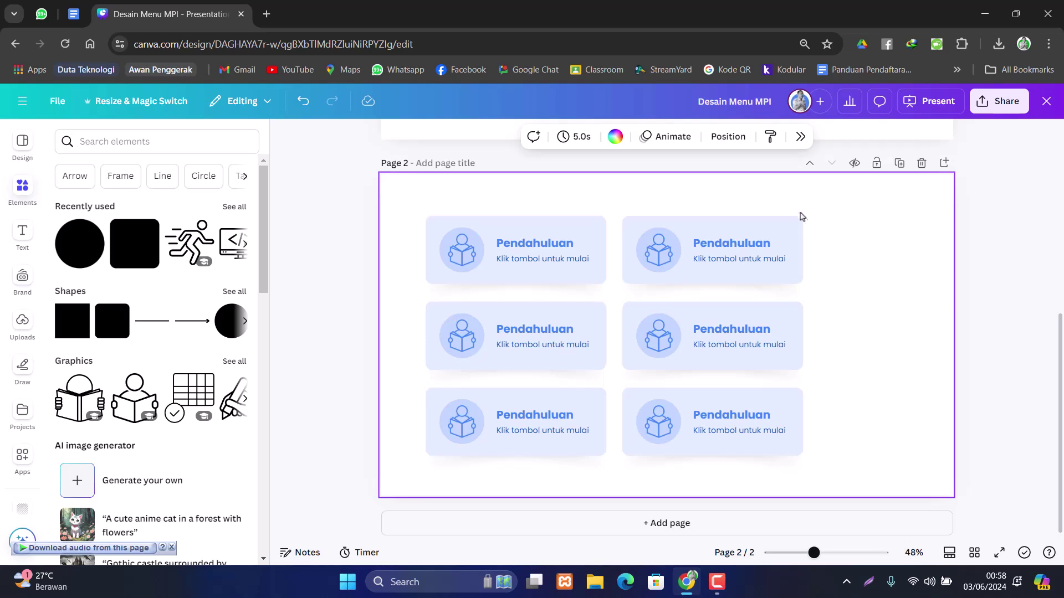
- Duplicate the second button column to the right as a third column, level with the others
{"action": "left_click_drag", "start_coordinate": [783, 277], "coordinate": [839, 465]}
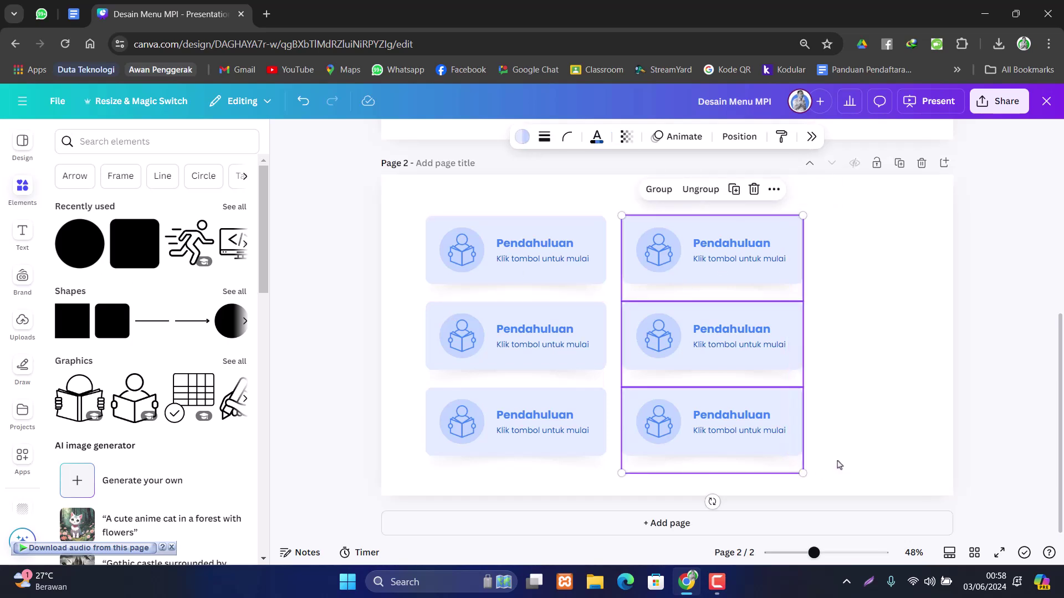
{"action": "left_click_drag", "start_coordinate": [670, 271], "coordinate": [860, 270]}
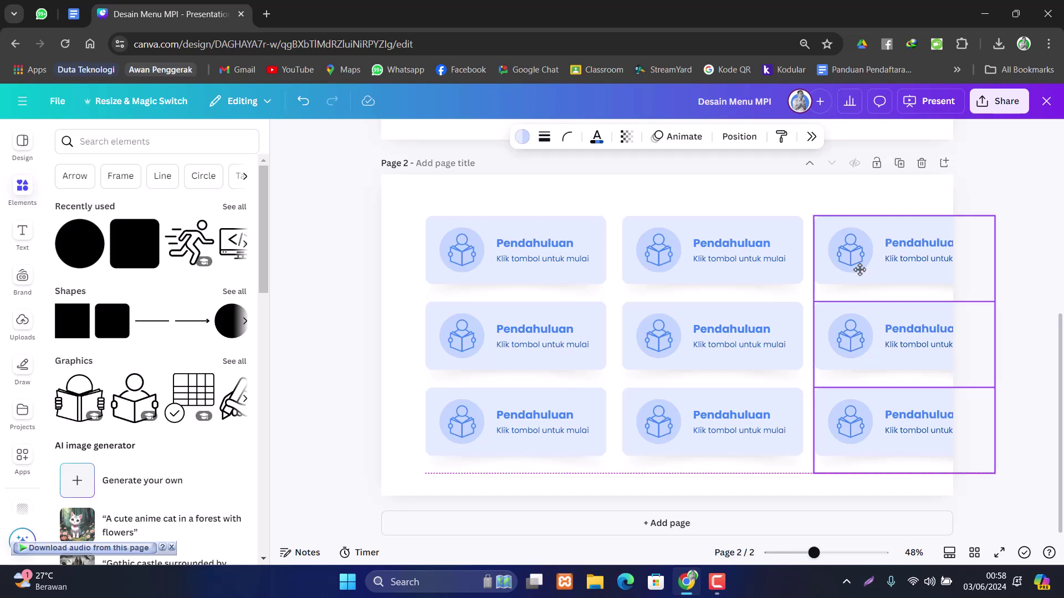
{"action": "left_click_drag", "start_coordinate": [859, 269], "coordinate": [860, 271]}
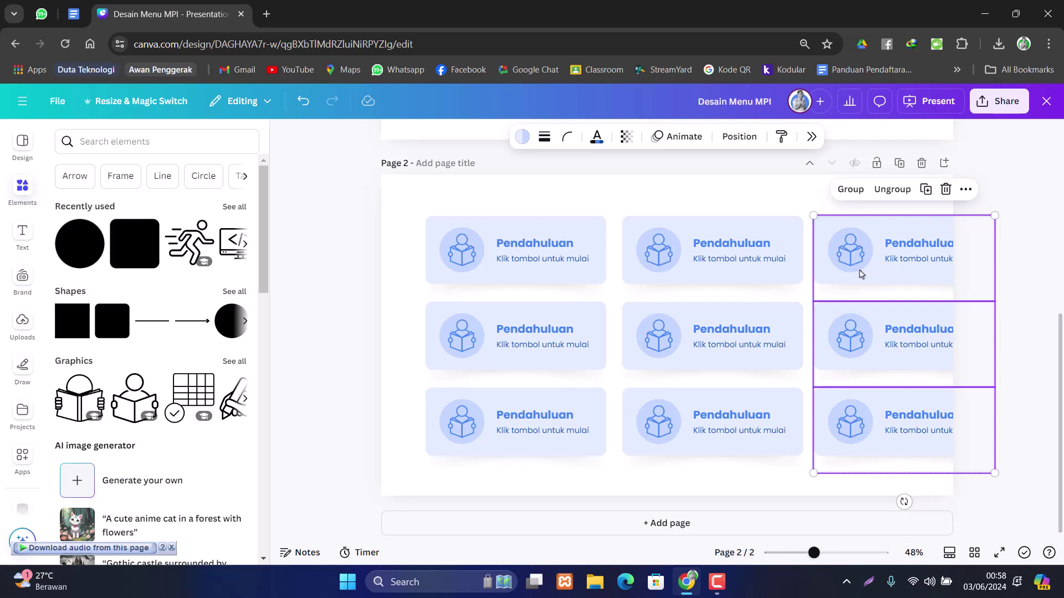
{"action": "left_click", "coordinate": [681, 202]}
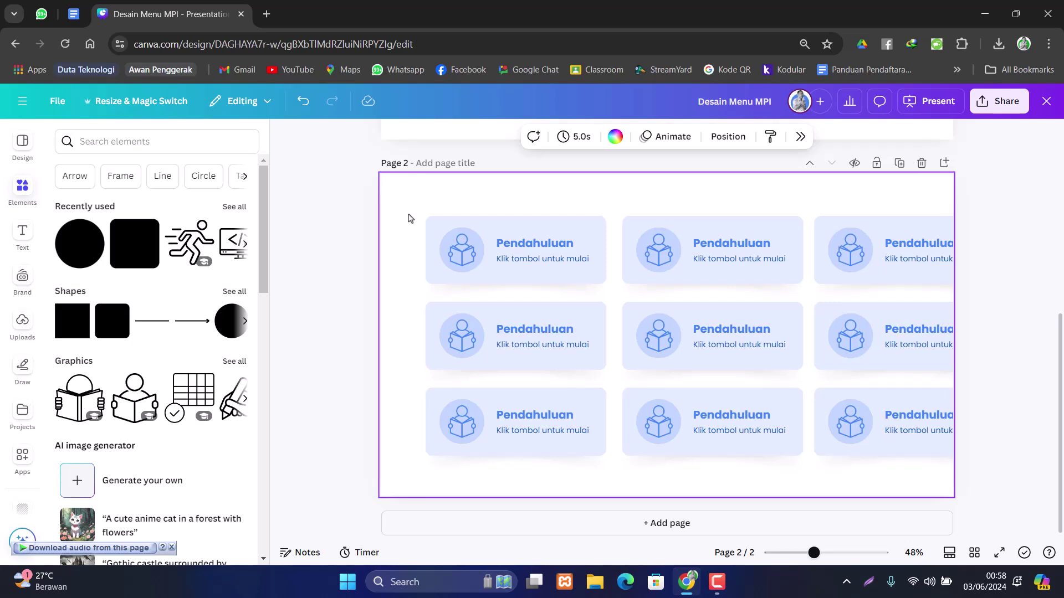
- Select all nine buttons and scale them together to about 1704 by 771 px so they fit within the page
{"action": "left_click_drag", "start_coordinate": [413, 211], "coordinate": [1036, 518]}
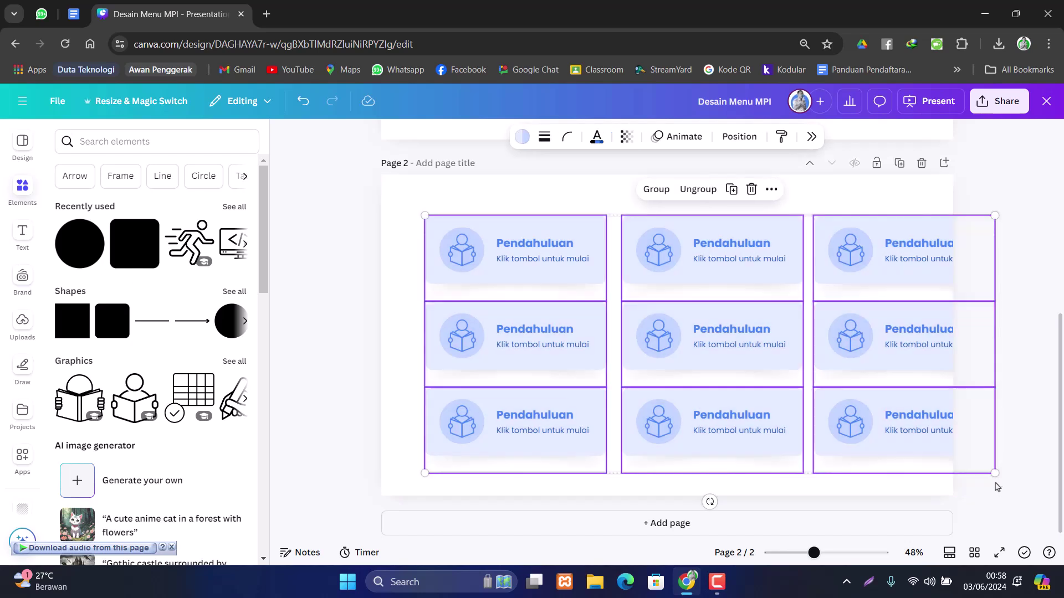
{"action": "left_click_drag", "start_coordinate": [977, 467], "coordinate": [918, 460]}
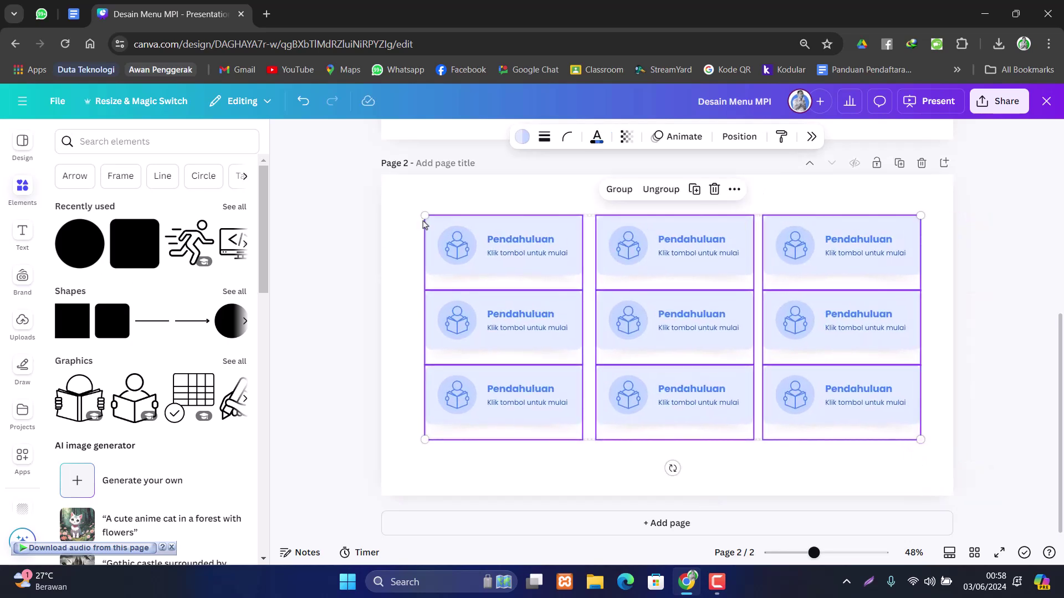
{"action": "left_click_drag", "start_coordinate": [424, 216], "coordinate": [413, 210]}
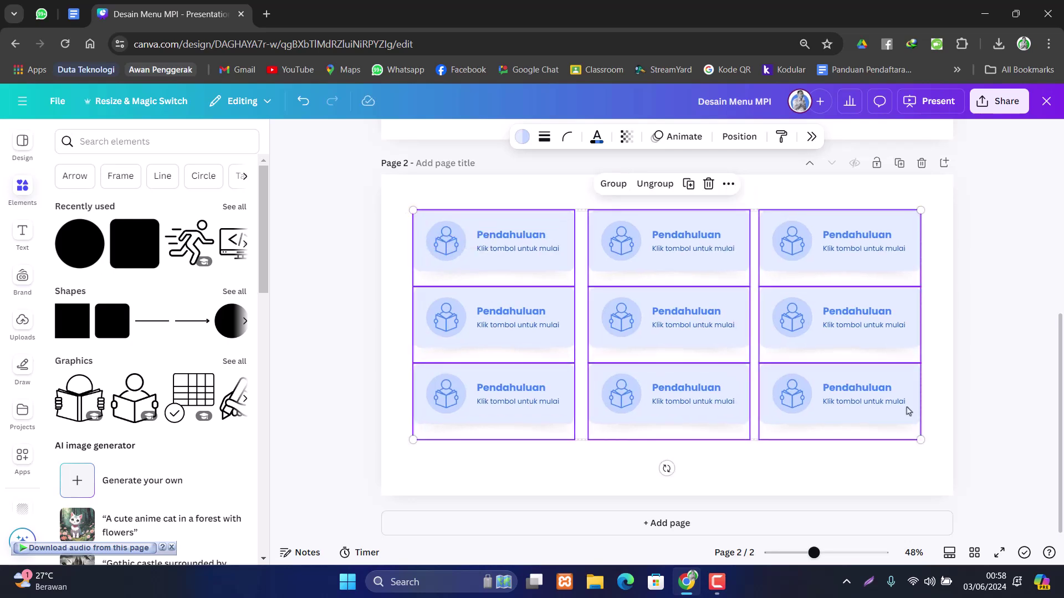
- Group the nine buttons and align the group to the vertical middle of page 2
{"action": "key", "text": "ctrl+g"}
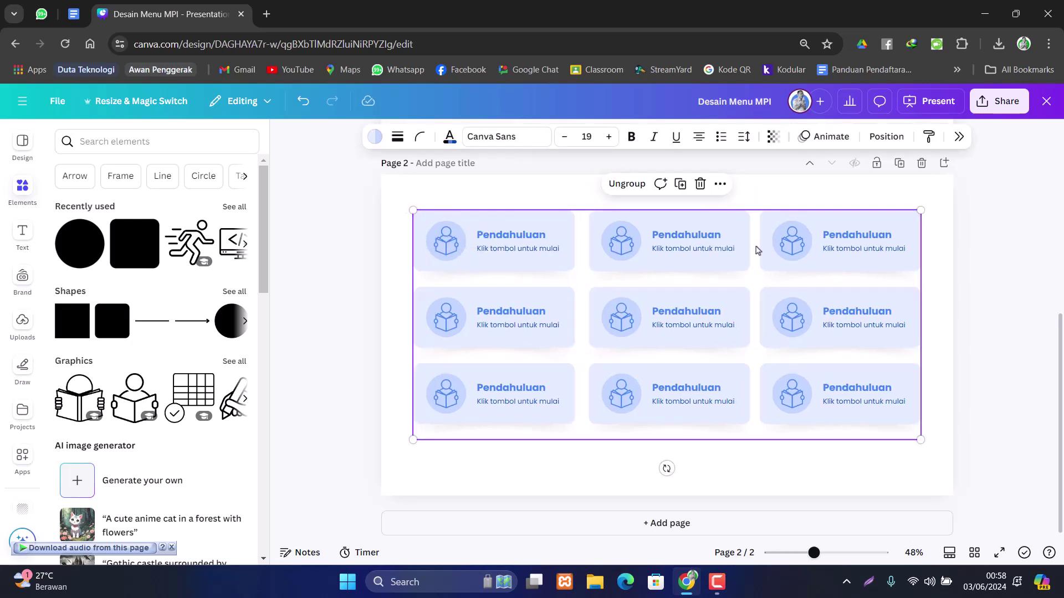
{"action": "left_click", "coordinate": [887, 137]}
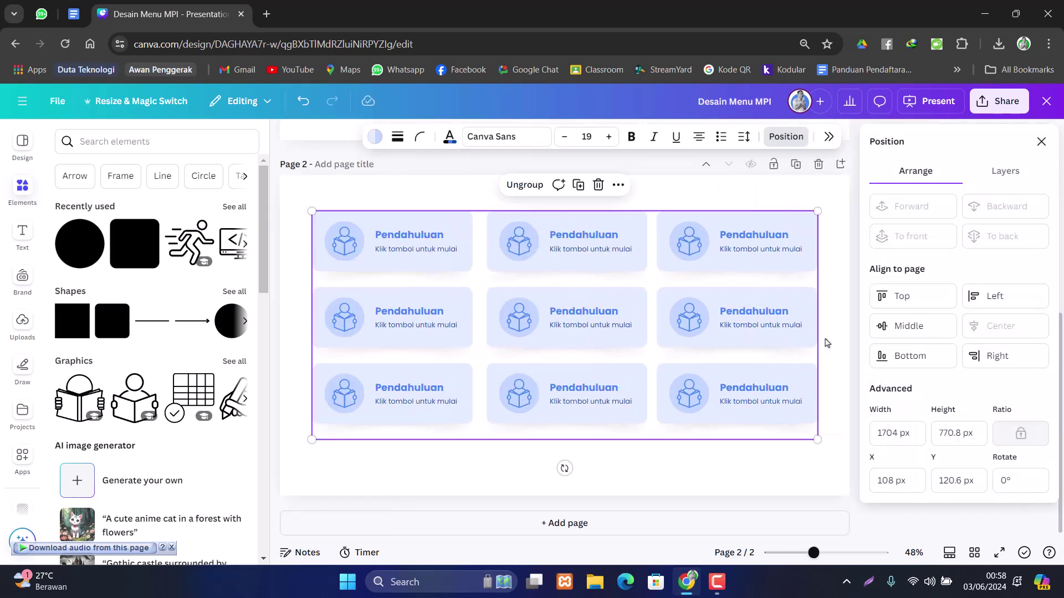
{"action": "left_click", "coordinate": [909, 327]}
{"action": "left_click", "coordinate": [728, 471]}
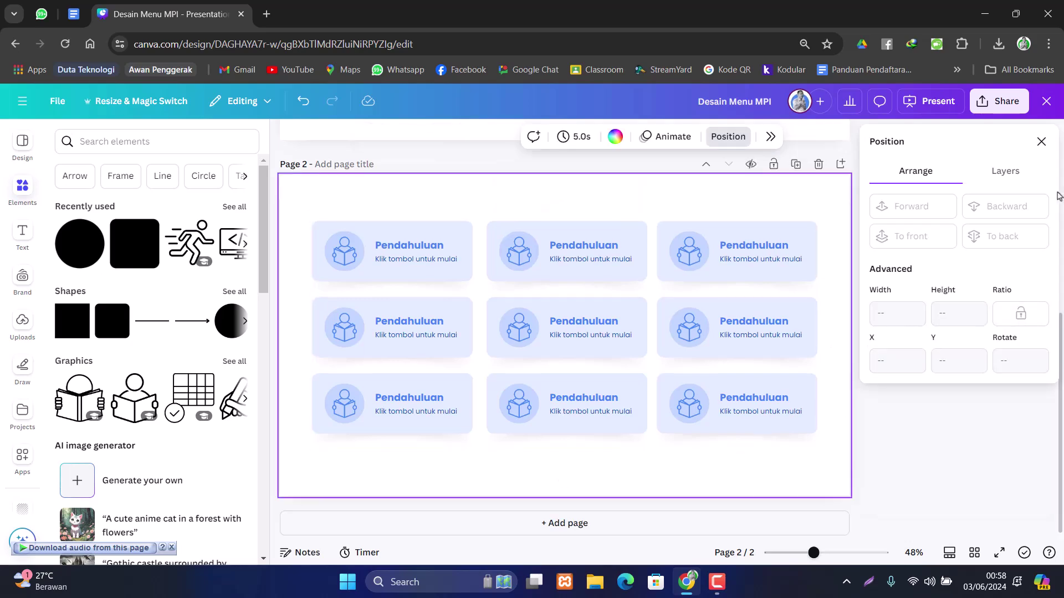
{"action": "left_click", "coordinate": [1041, 141]}
- Ungroup the nine-button grid on page 2 into individually editable elements
{"action": "scroll", "coordinate": [897, 342], "scroll_direction": "up", "scroll_amount": 6}
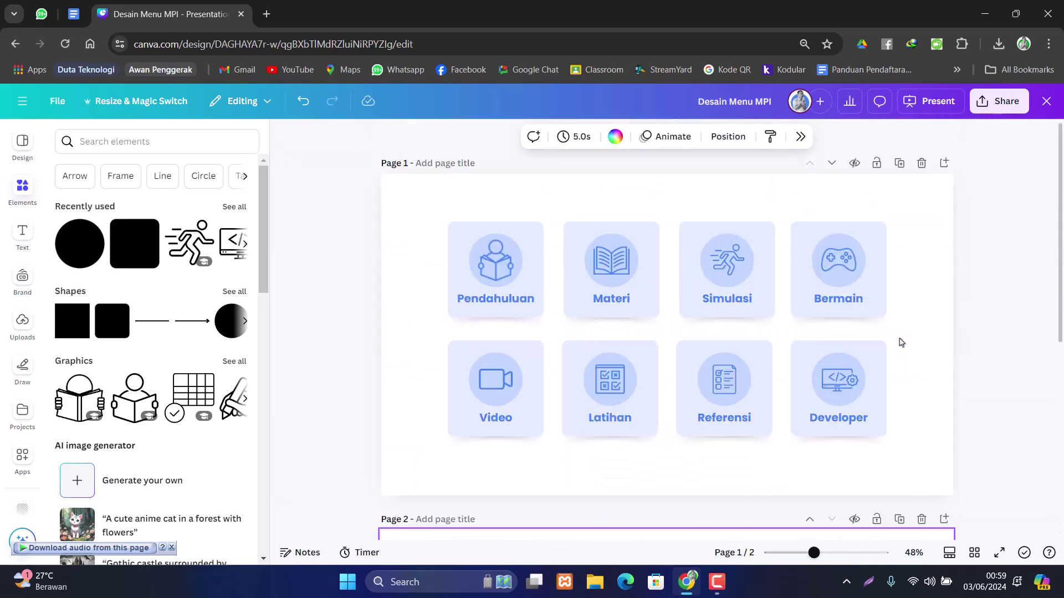
{"action": "scroll", "coordinate": [881, 388], "scroll_direction": "down", "scroll_amount": 6}
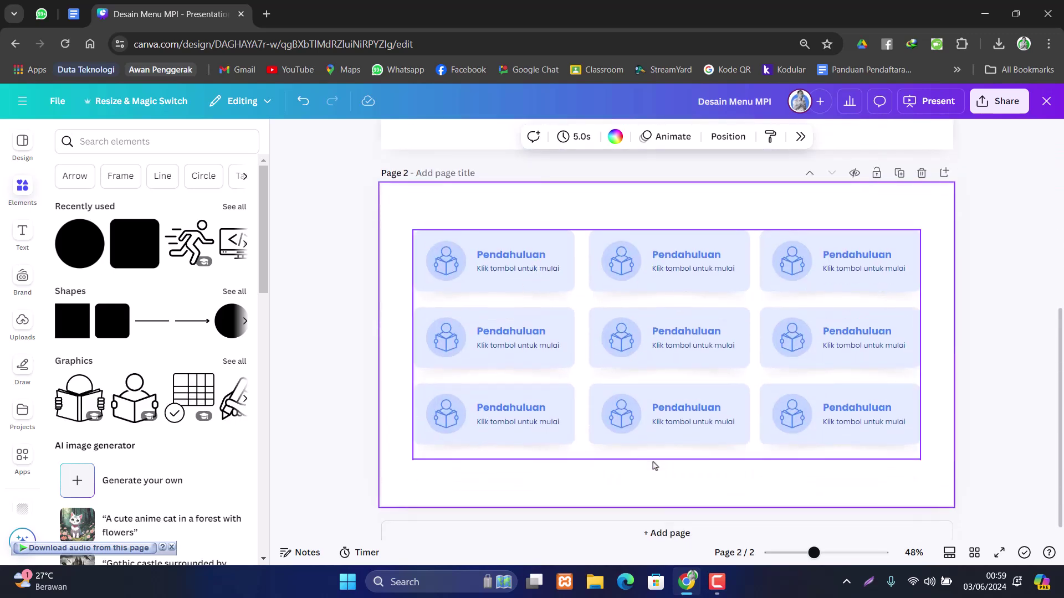
{"action": "right_click", "coordinate": [683, 461]}
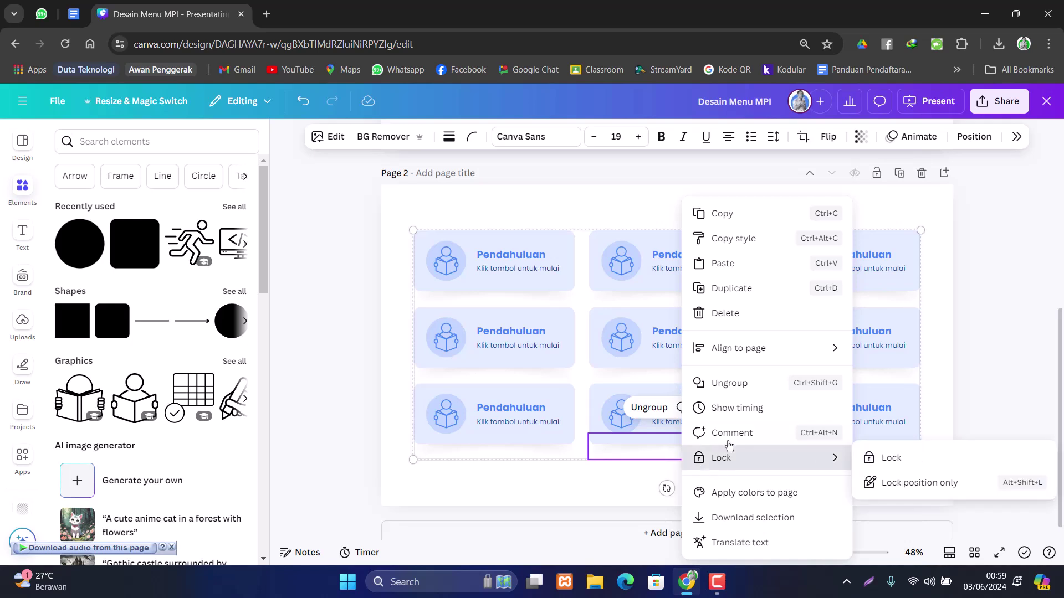
{"action": "left_click", "coordinate": [737, 387]}
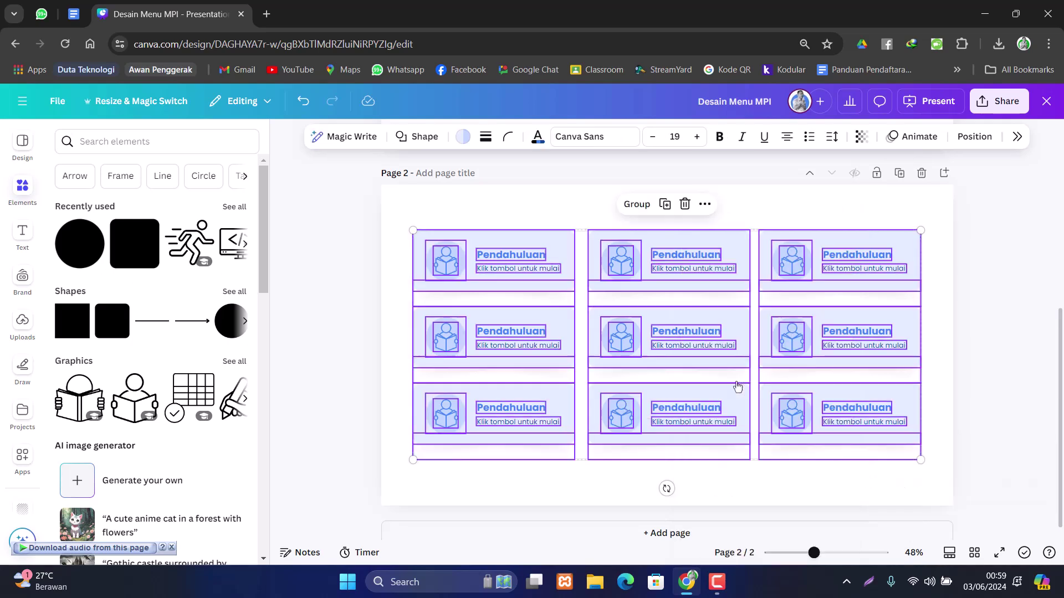
{"action": "left_click", "coordinate": [533, 200]}
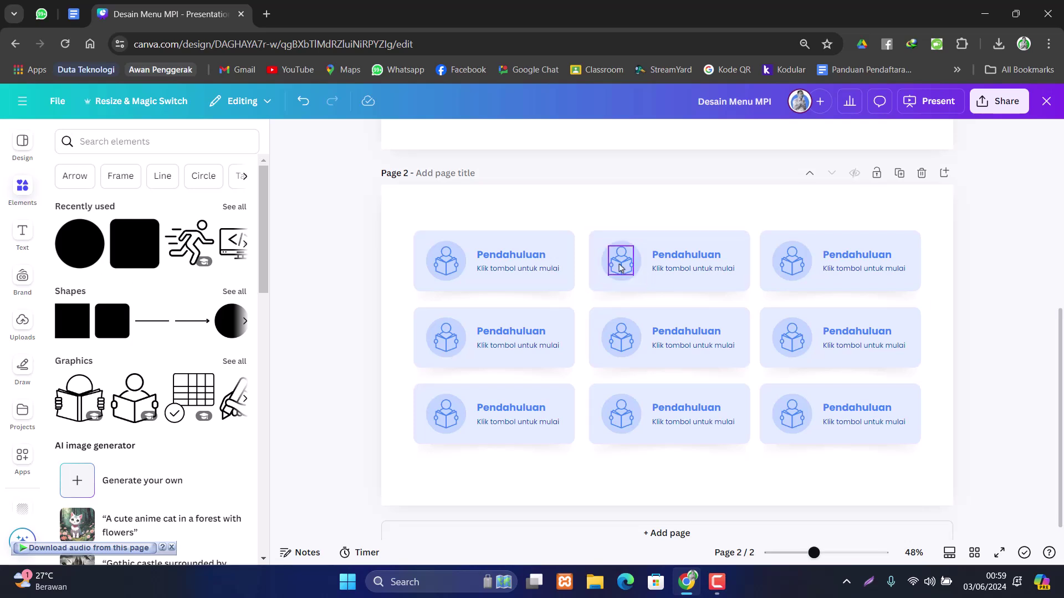
- Change the heading of the top row's second button to "Materi", following the card order on page 1
{"action": "scroll", "coordinate": [620, 265], "scroll_direction": "up", "scroll_amount": 2}
{"action": "scroll", "coordinate": [619, 265], "scroll_direction": "up", "scroll_amount": 3}
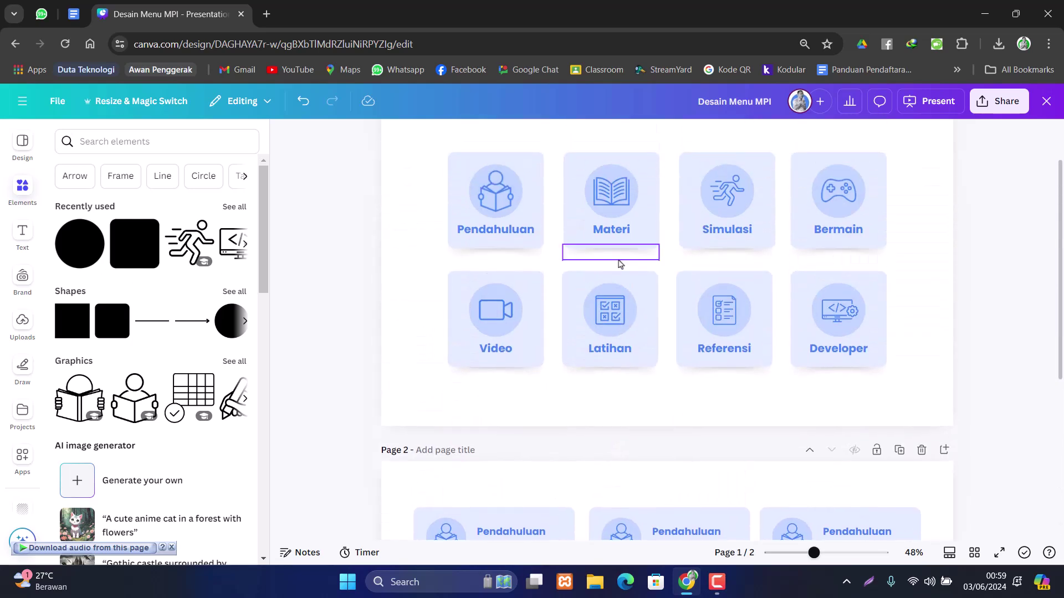
{"action": "scroll", "coordinate": [619, 264], "scroll_direction": "down", "scroll_amount": 3}
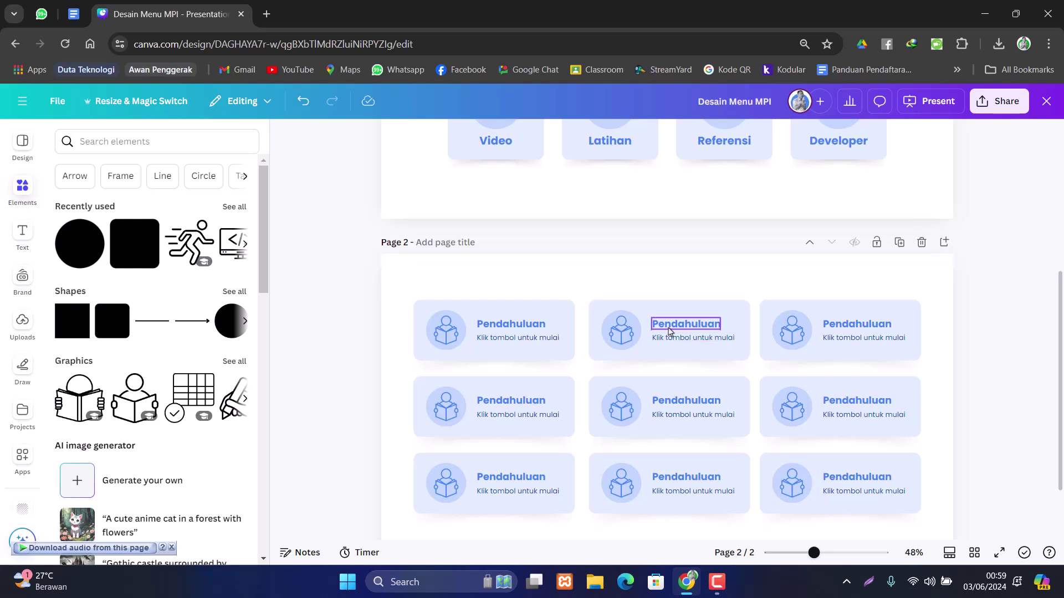
{"action": "double_click", "coordinate": [670, 327]}
{"action": "type", "text": "Mater"}
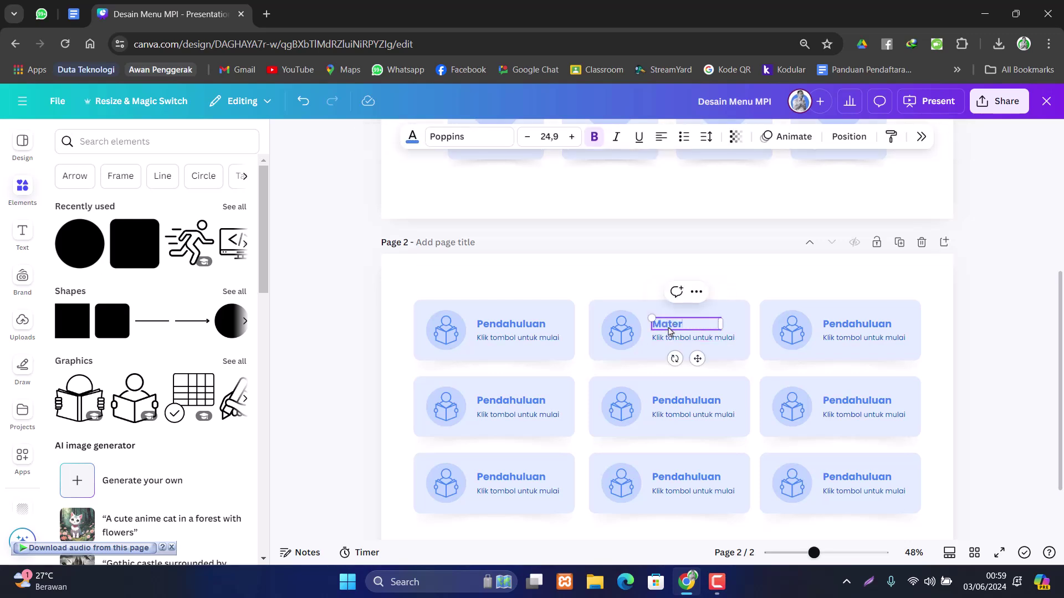
{"action": "scroll", "coordinate": [670, 330], "scroll_direction": "up", "scroll_amount": 3}
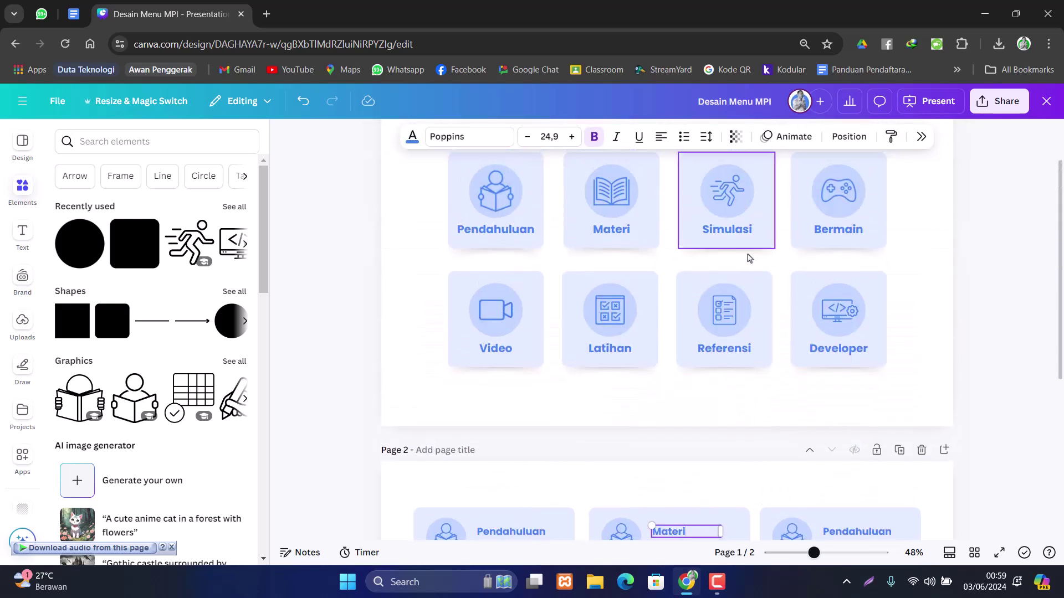
- Change the heading of page 2's third top-row button to "Simulasi" and the first middle-row button to "Bermail"
{"action": "scroll", "coordinate": [671, 330], "scroll_direction": "down", "scroll_amount": 3}
{"action": "double_click", "coordinate": [852, 326]}
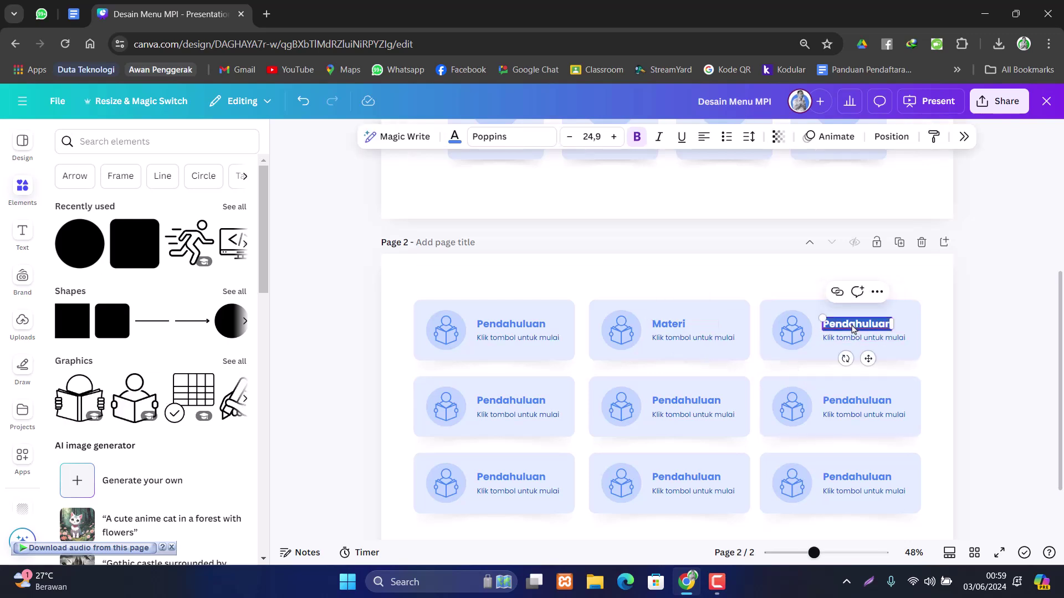
{"action": "type", "text": "Simulasi"}
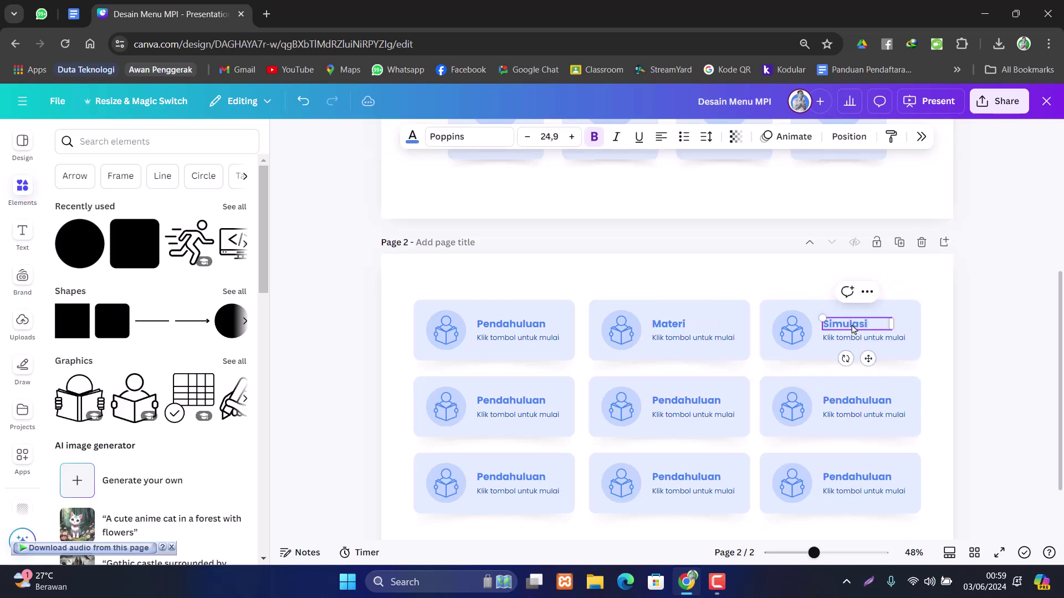
{"action": "scroll", "coordinate": [571, 388], "scroll_direction": "up", "scroll_amount": 5}
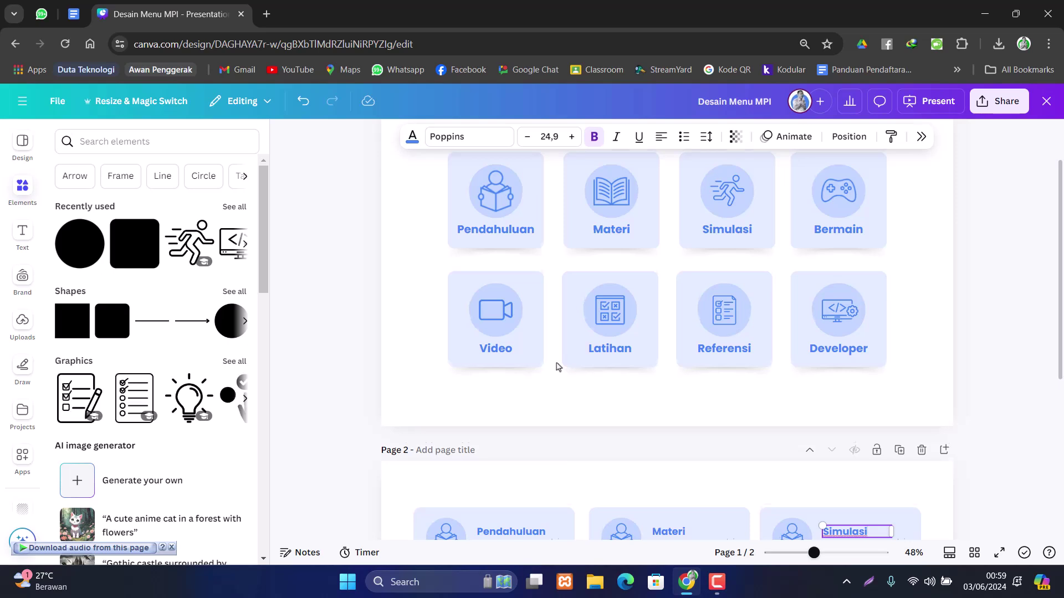
{"action": "scroll", "coordinate": [557, 367], "scroll_direction": "down", "scroll_amount": 5}
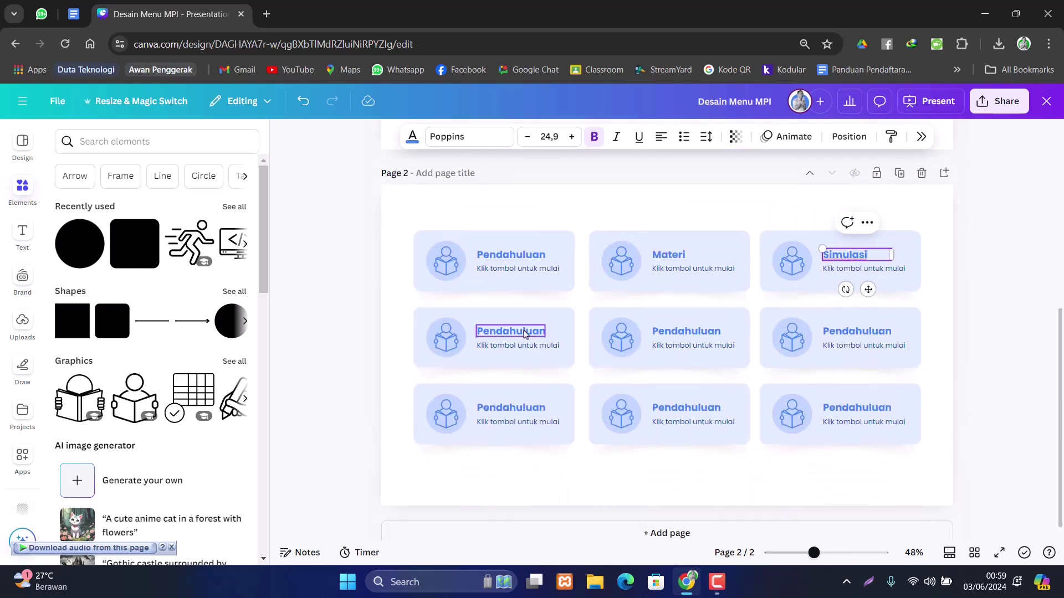
{"action": "double_click", "coordinate": [524, 333]}
{"action": "type", "text": "Bermai"}
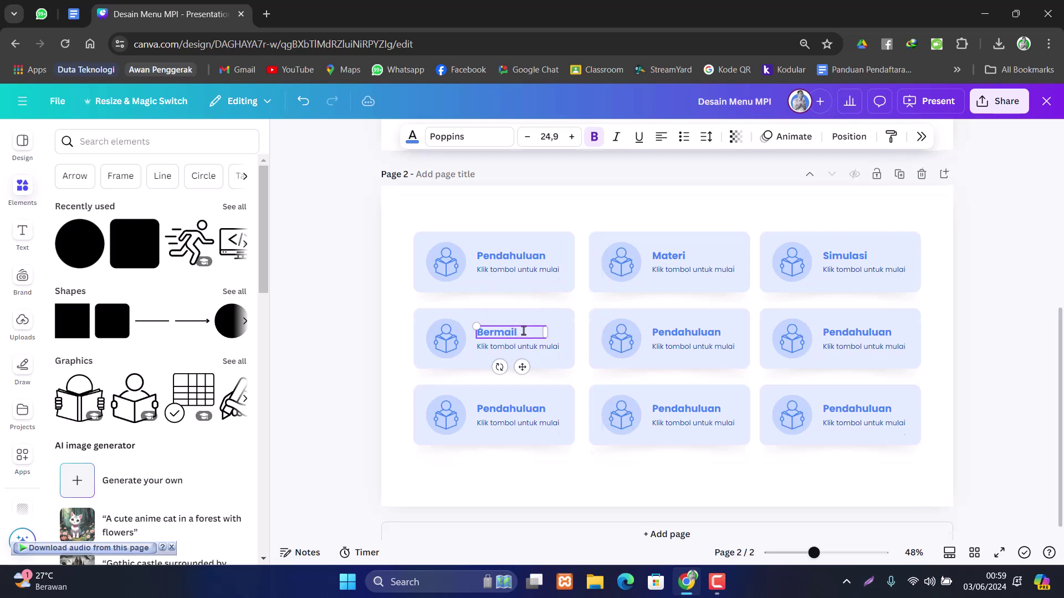
- Change the heading of the middle row's second button to "Tonton Video", following the card order on page 1
{"action": "scroll", "coordinate": [526, 332], "scroll_direction": "up", "scroll_amount": 5}
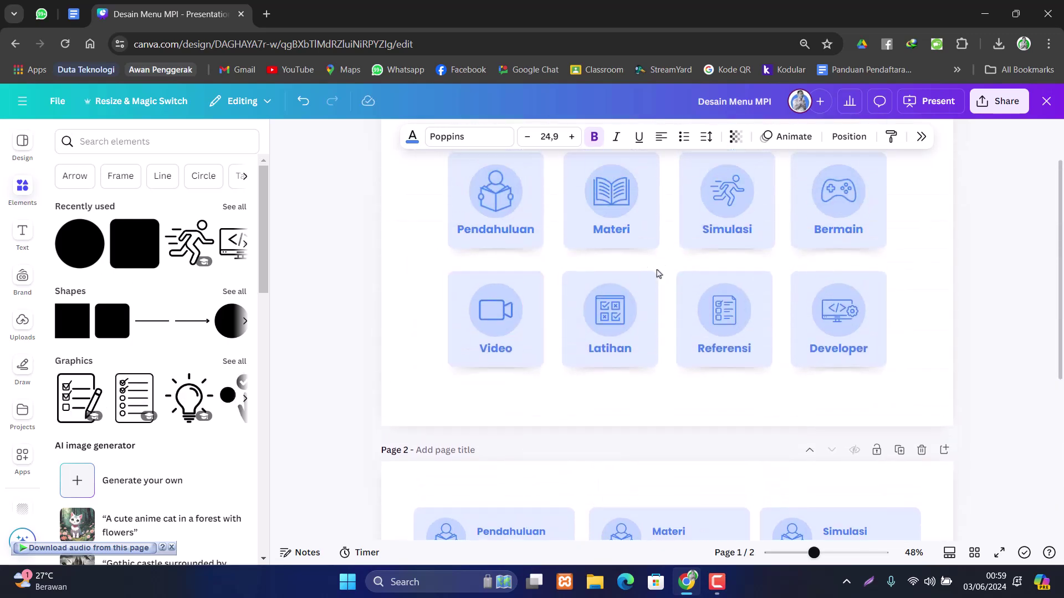
{"action": "scroll", "coordinate": [551, 383], "scroll_direction": "down", "scroll_amount": 5}
{"action": "left_click", "coordinate": [672, 337]}
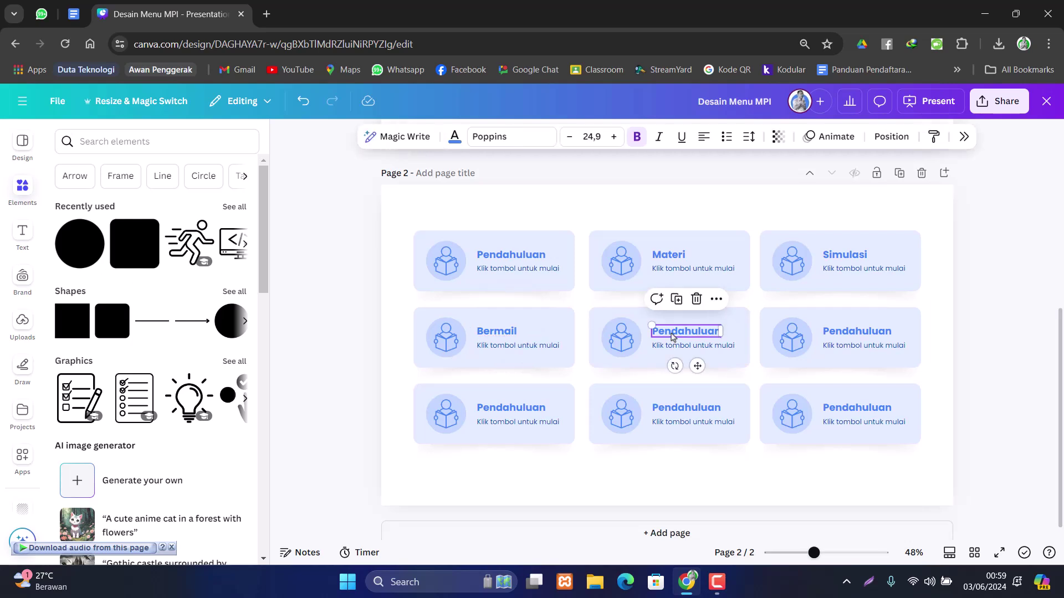
{"action": "type", "text": "Video"}
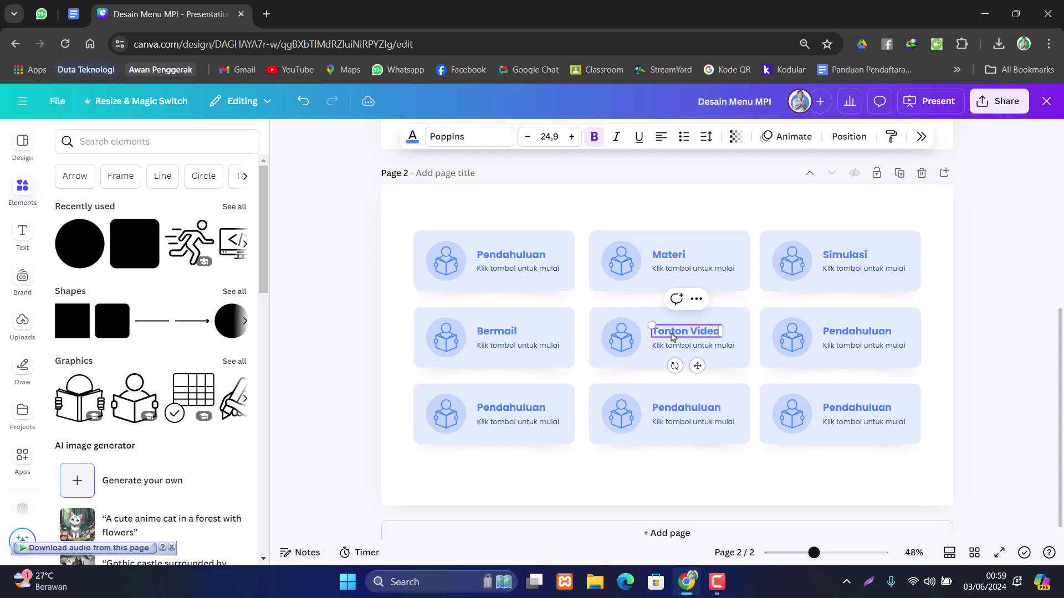
- Change the heading of the middle row's third button to "Ayo Latihan", following the card order on page 1
{"action": "scroll", "coordinate": [672, 336], "scroll_direction": "up", "scroll_amount": 4}
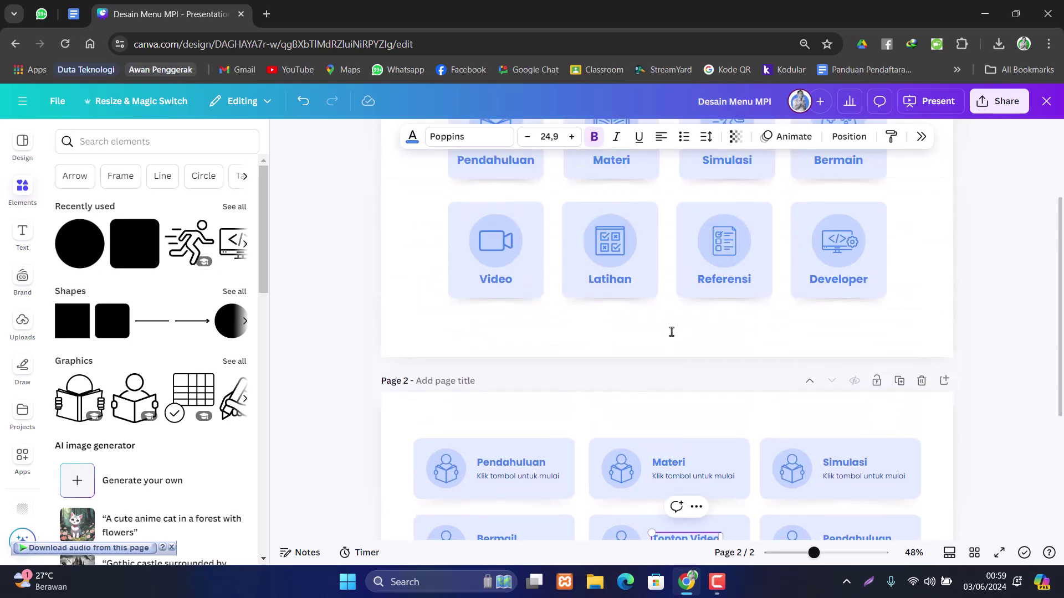
{"action": "scroll", "coordinate": [672, 332], "scroll_direction": "down", "scroll_amount": 4}
{"action": "double_click", "coordinate": [839, 333]}
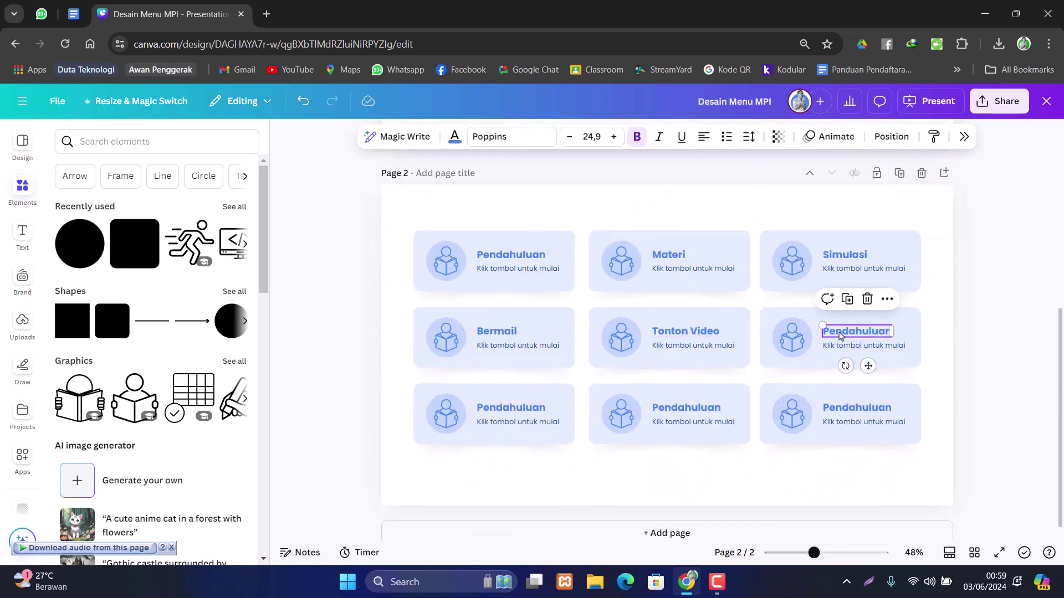
{"action": "type", "text": "Ayo Latihan"}
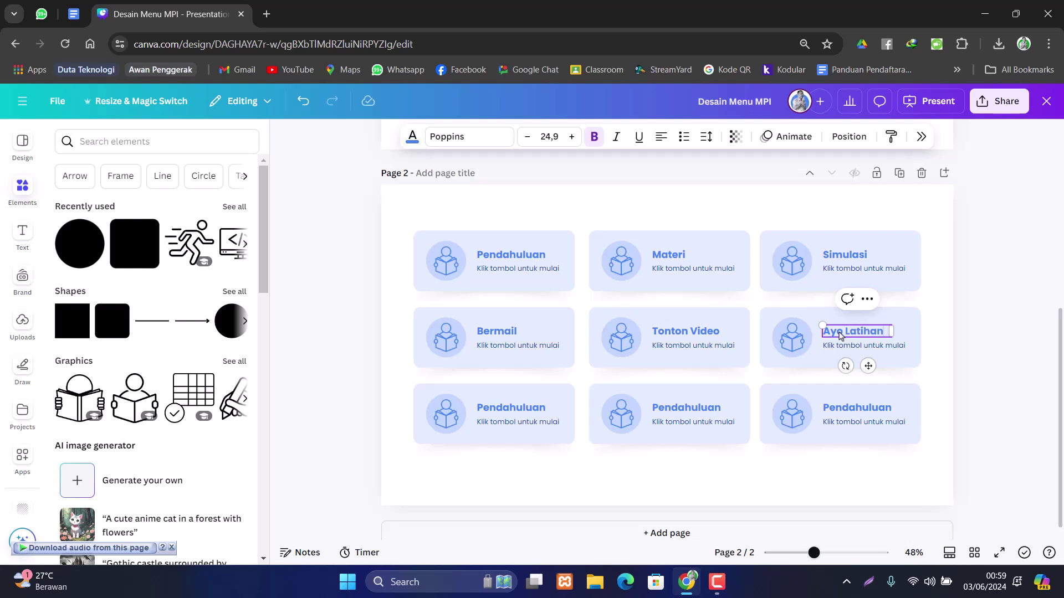
{"action": "left_click", "coordinate": [764, 472]}
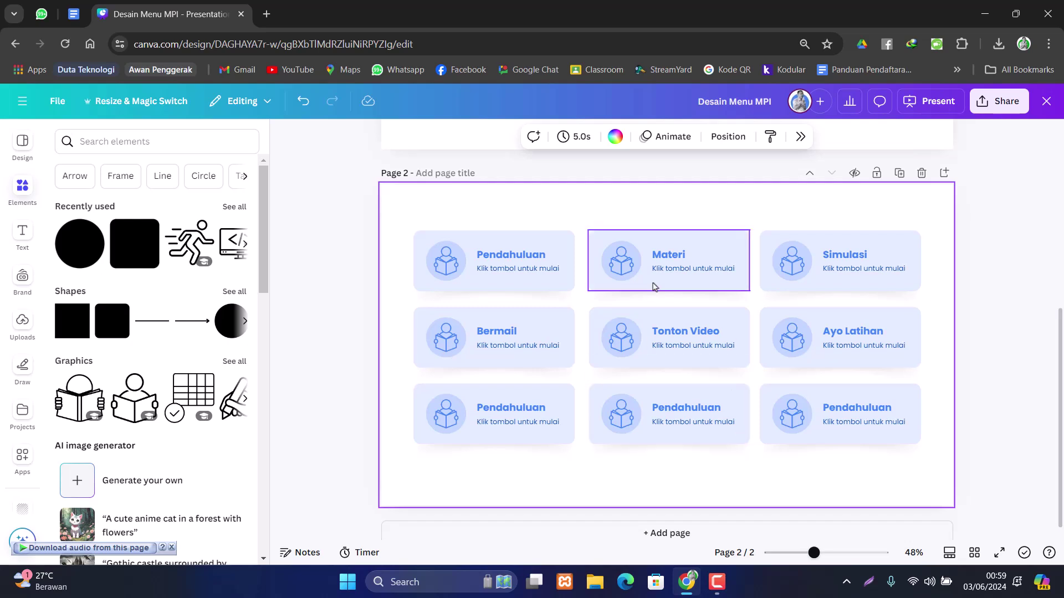
- Extend the headings of the top row's second and third buttons to "Baca Materi" and "Ayo Simulasi"
{"action": "left_click", "coordinate": [657, 255]}
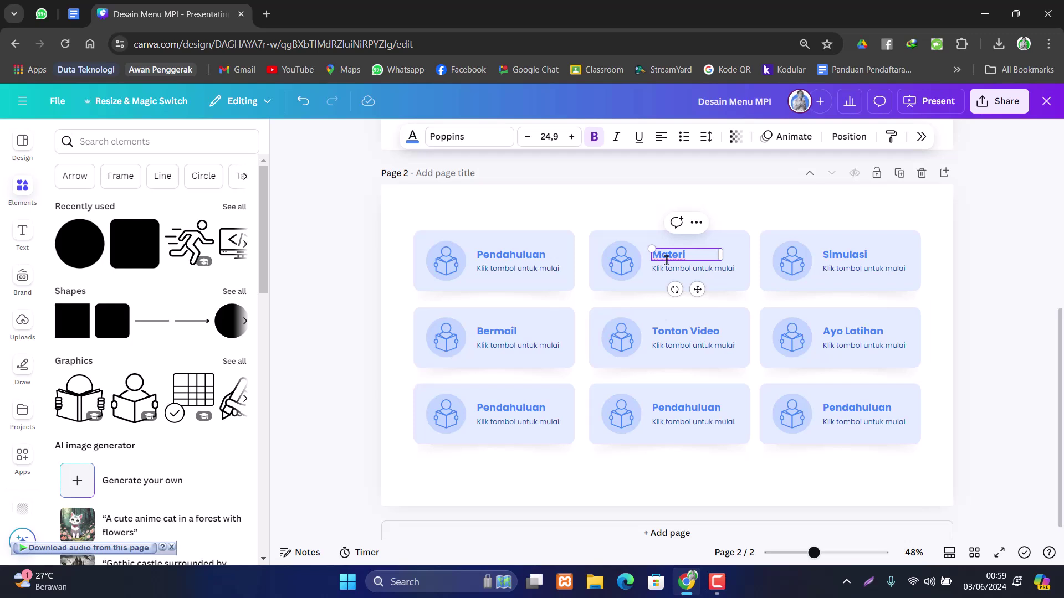
{"action": "type", "text": "Baca Materi"}
{"action": "left_click", "coordinate": [827, 256]}
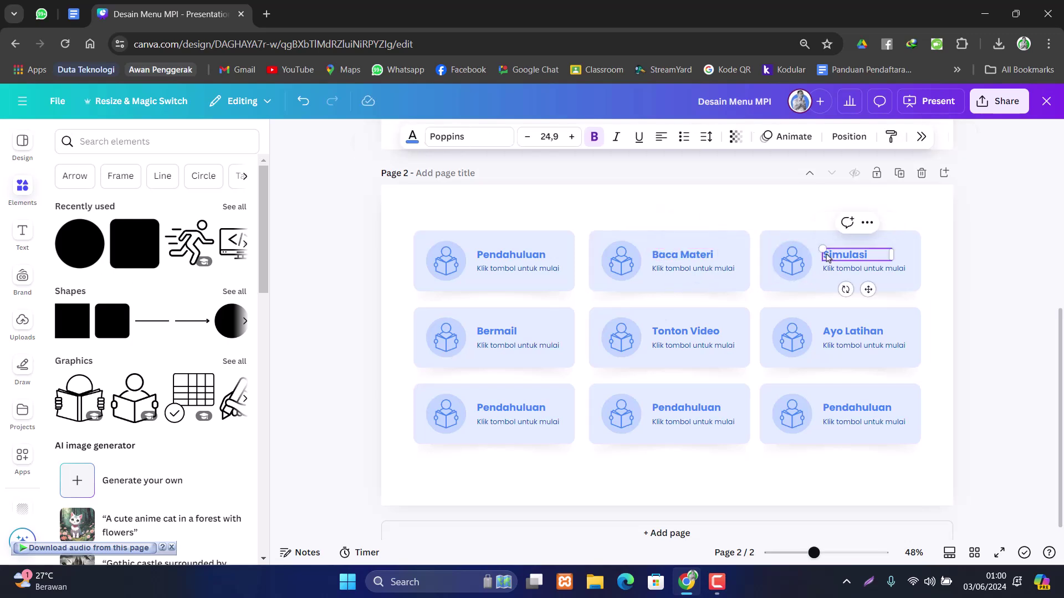
{"action": "type", "text": "Ayo"}
- Replace the heading of the middle row's first button with "Ayo Bermain"
{"action": "left_click", "coordinate": [521, 335]}
{"action": "left_click_drag", "start_coordinate": [521, 333], "coordinate": [477, 332]}
{"action": "type", "text": "Ayo Be"}
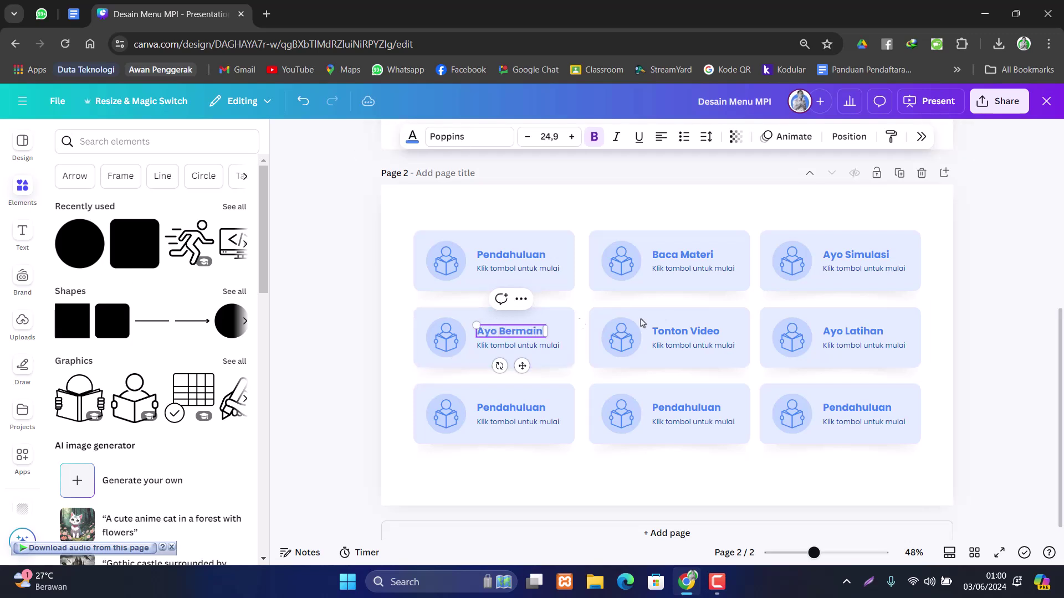
{"action": "left_click", "coordinate": [549, 478]}
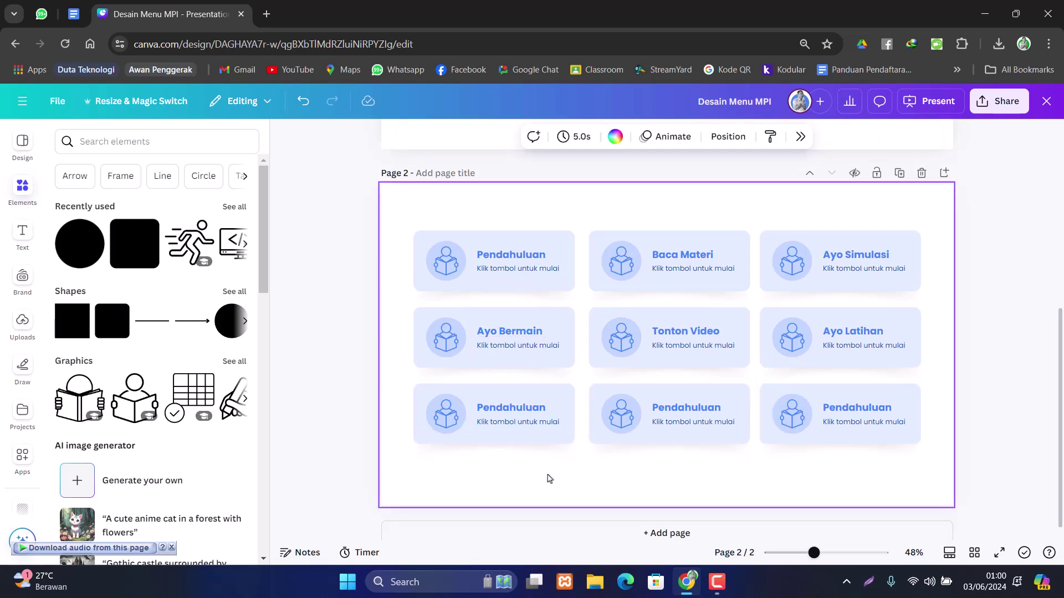
- Change the heading of the bottom row's first button to "Siap Ujian"
{"action": "double_click", "coordinate": [523, 414]}
{"action": "type", "text": "Siap Ujian"}
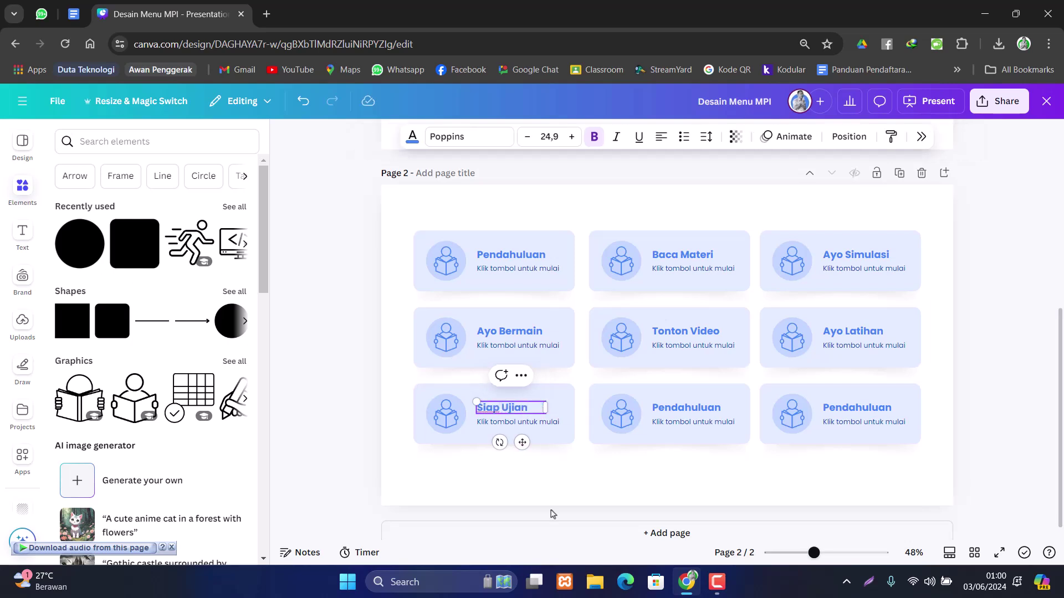
{"action": "left_click", "coordinate": [575, 494]}
- Check the remaining cards on page 1 and change the heading of the bottom row's second button to "Referensi"
{"action": "scroll", "coordinate": [576, 495], "scroll_direction": "up", "scroll_amount": 1}
{"action": "scroll", "coordinate": [577, 495], "scroll_direction": "up", "scroll_amount": 3}
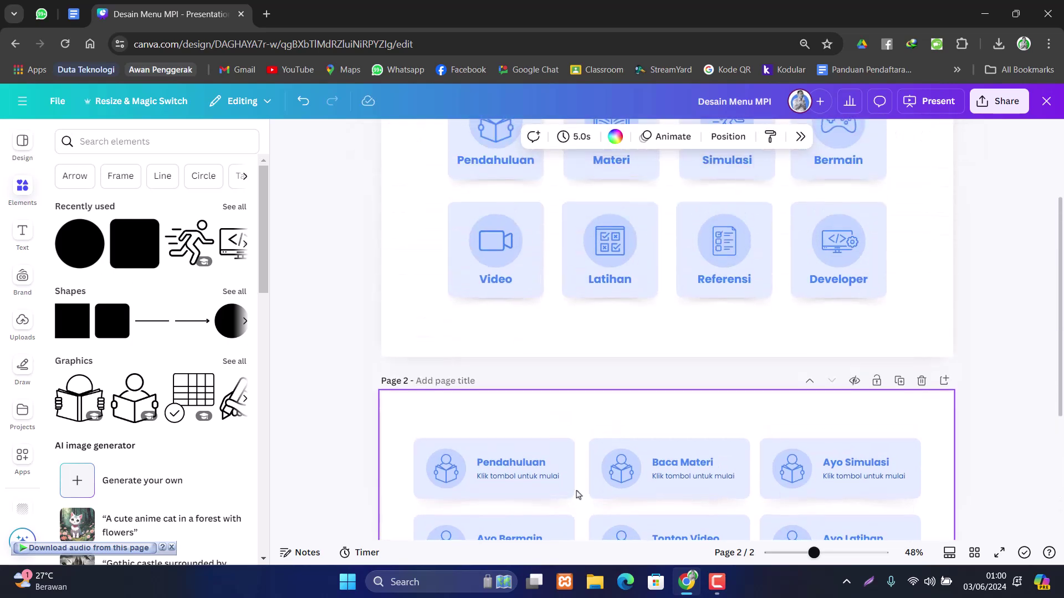
{"action": "scroll", "coordinate": [576, 495], "scroll_direction": "down", "scroll_amount": 4}
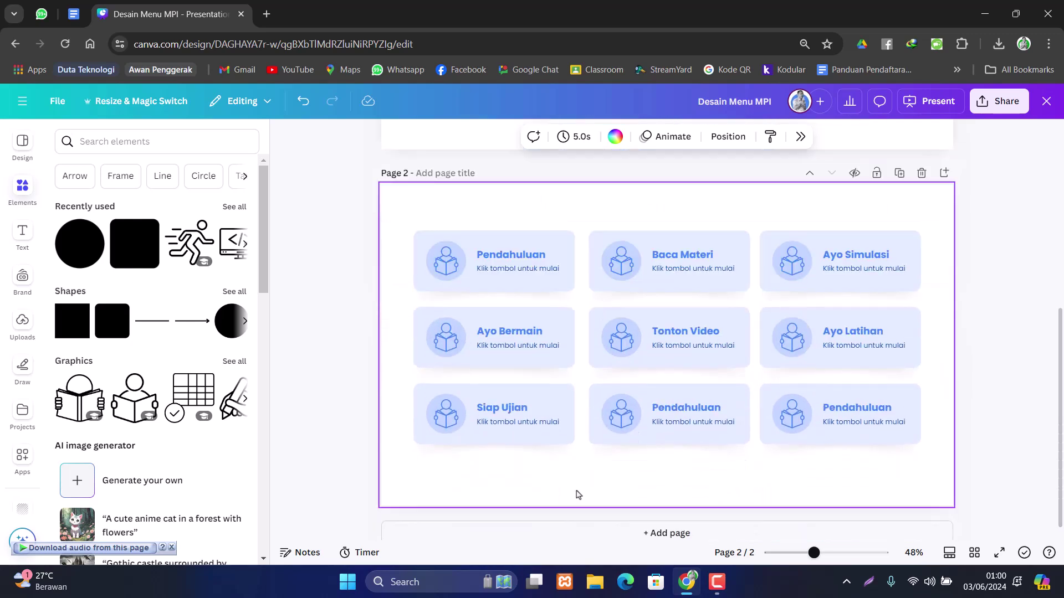
{"action": "double_click", "coordinate": [691, 410]}
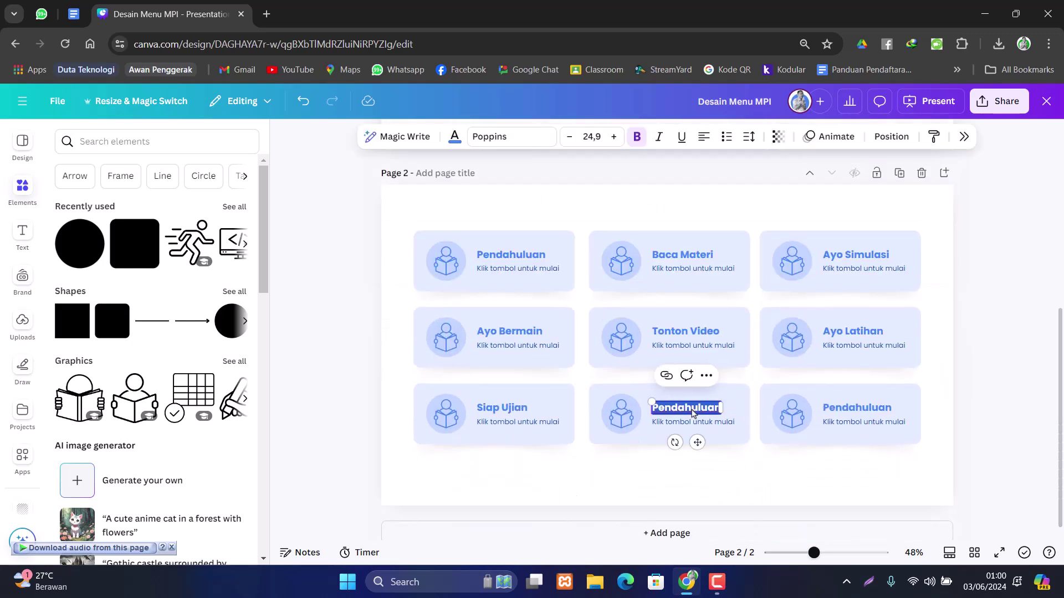
{"action": "type", "text": "Referensi"}
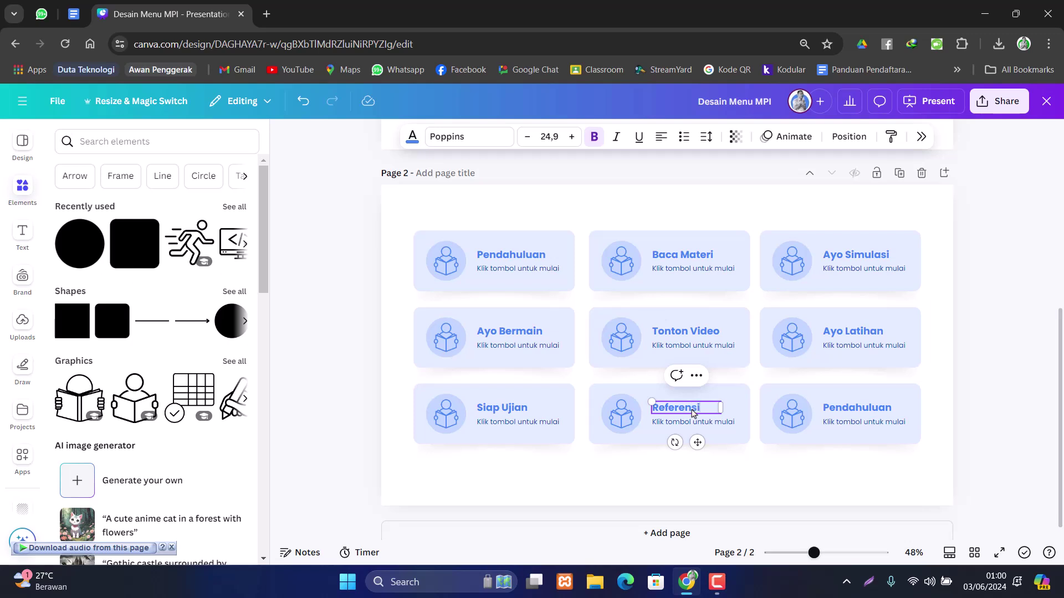
{"action": "left_click", "coordinate": [833, 490]}
- Change the last button's heading to "Pengembang" and widen its text box so the word fits on one line
{"action": "double_click", "coordinate": [852, 412]}
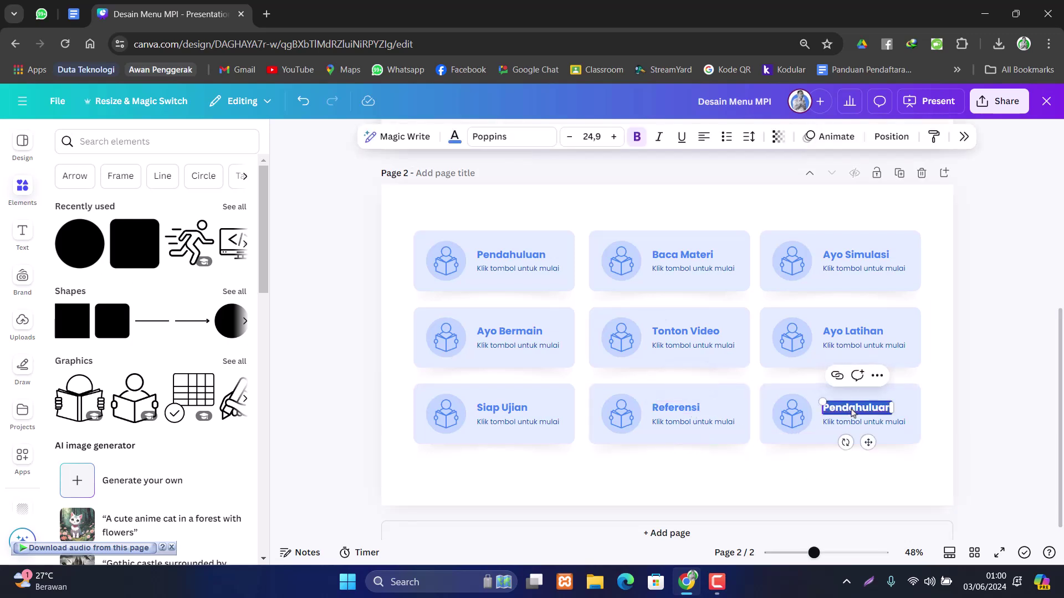
{"action": "type", "text": "Pengemban"}
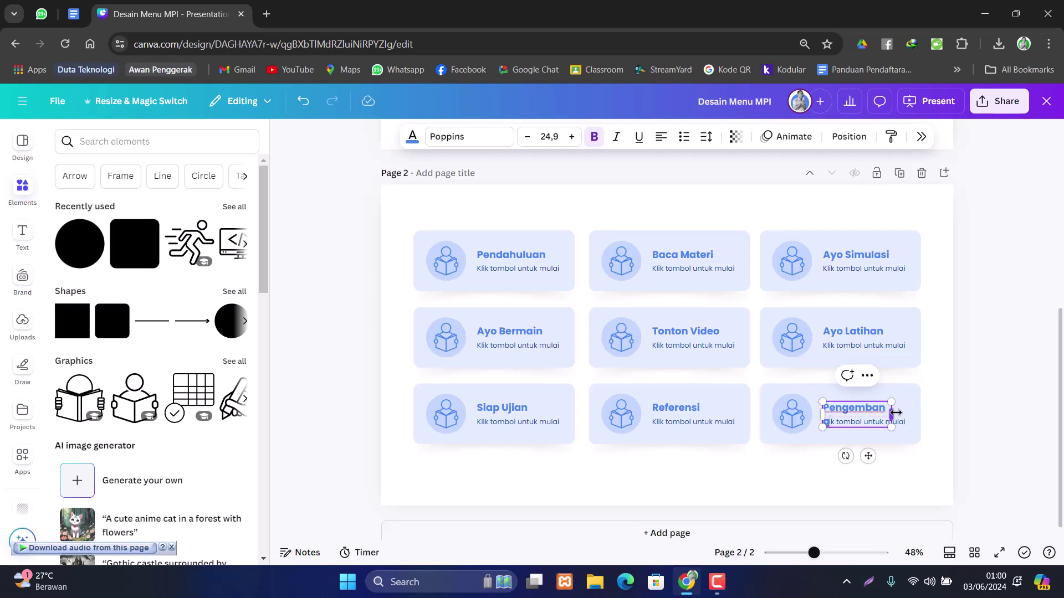
{"action": "left_click_drag", "start_coordinate": [897, 410], "coordinate": [902, 410]}
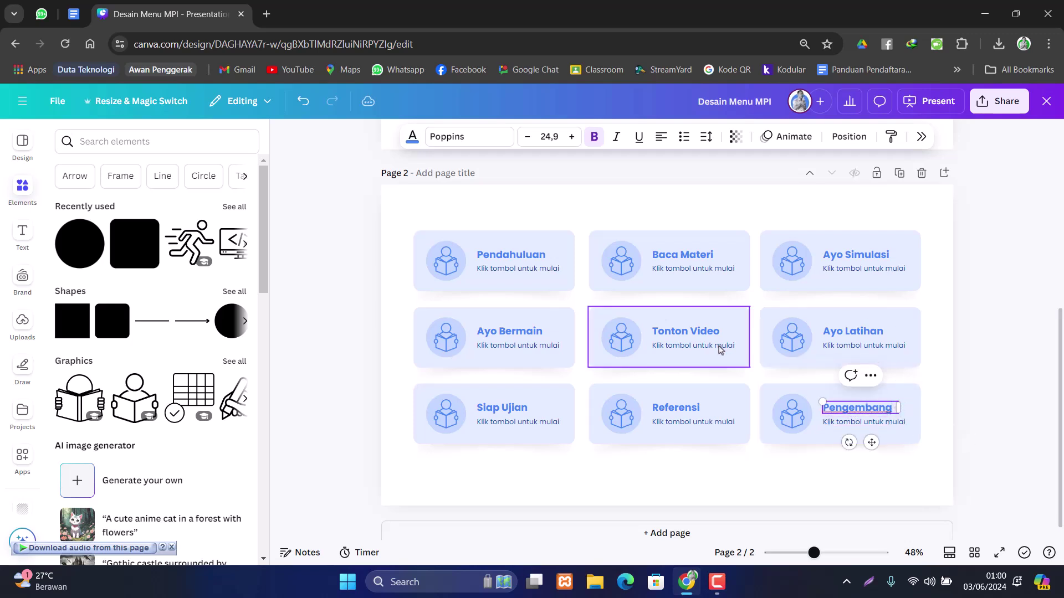
- Copy the open-book icon from page 1's Materi card onto page 2's Baca Materi button and delete that button's reading-person icon
{"action": "scroll", "coordinate": [720, 354], "scroll_direction": "up", "scroll_amount": 3}
{"action": "scroll", "coordinate": [719, 355], "scroll_direction": "up", "scroll_amount": 3}
{"action": "left_click", "coordinate": [612, 254]}
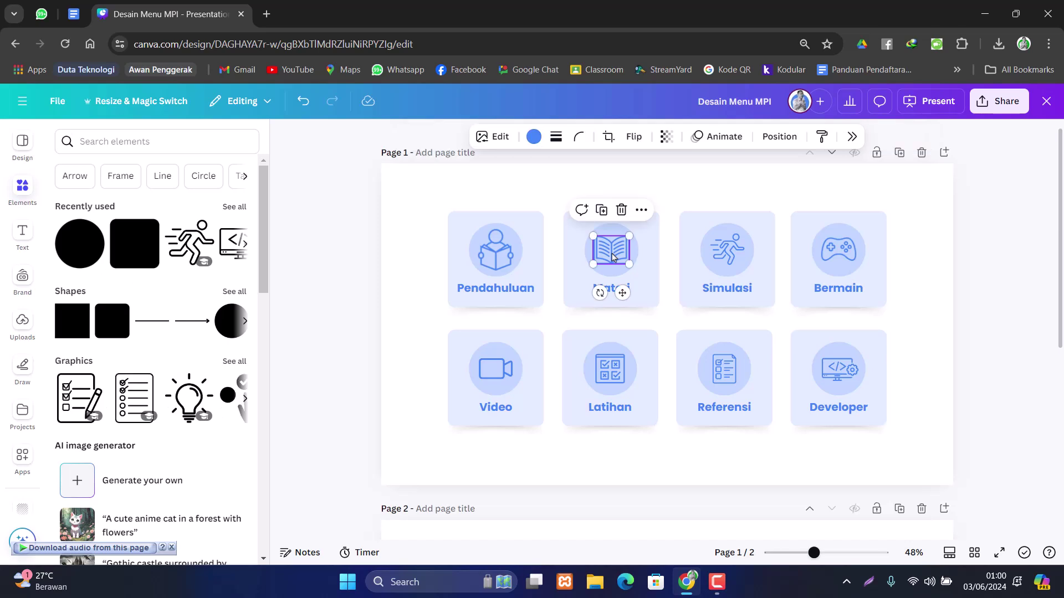
{"action": "scroll", "coordinate": [613, 256], "scroll_direction": "down", "scroll_amount": 5}
{"action": "left_click", "coordinate": [620, 446]}
{"action": "left_click", "coordinate": [619, 474]}
{"action": "key", "text": "ctrl+v"}
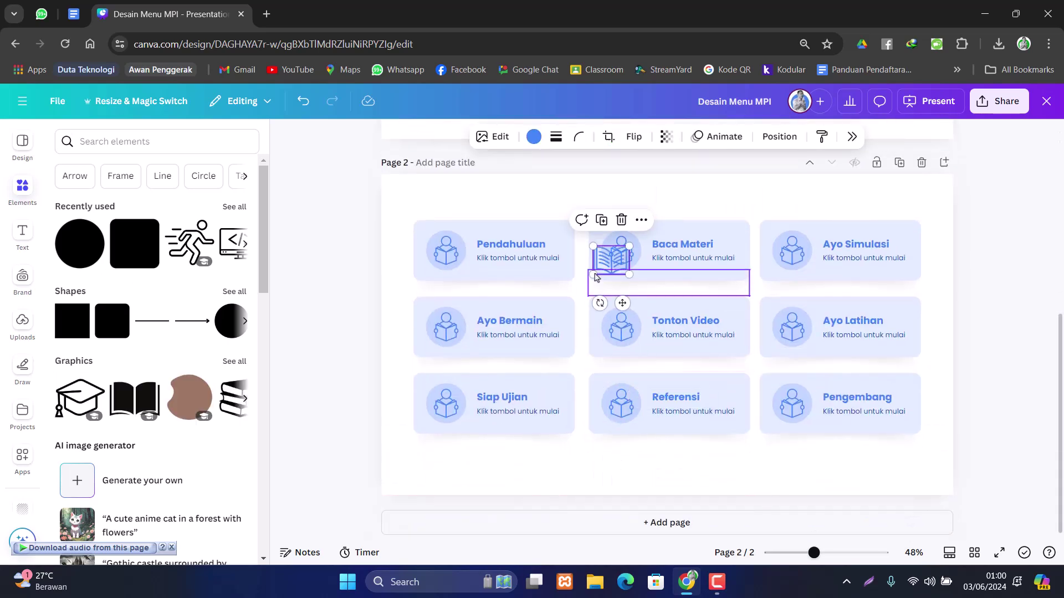
{"action": "mouse_move", "coordinate": [628, 270]}
{"action": "left_mouse_down"}
{"action": "mouse_move", "coordinate": [565, 268]}
{"action": "mouse_move", "coordinate": [635, 250]}
{"action": "left_mouse_up"}
{"action": "left_click", "coordinate": [619, 264]}
{"action": "key", "text": "Delete"}
- Fit the book icon inside the Baca Materi button's circle and align it with the circle's middle
{"action": "left_click_drag", "start_coordinate": [634, 299], "coordinate": [638, 292]}
{"action": "left_click", "coordinate": [619, 255]}
{"action": "left_click", "coordinate": [619, 254]}
{"action": "left_click", "coordinate": [619, 254], "text": "shift"}
{"action": "left_click", "coordinate": [917, 136]}
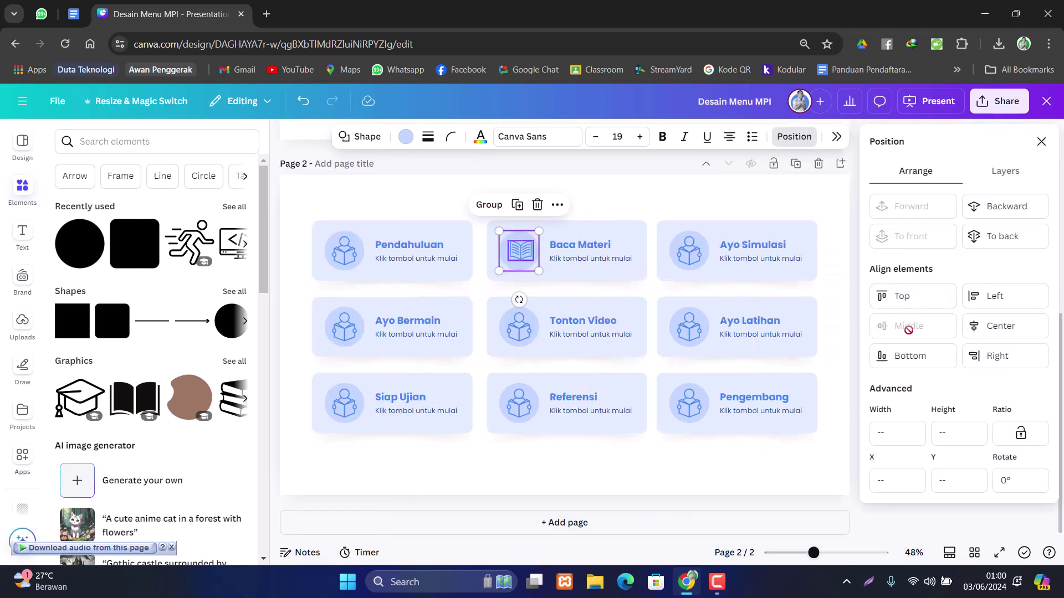
{"action": "left_click", "coordinate": [744, 203]}
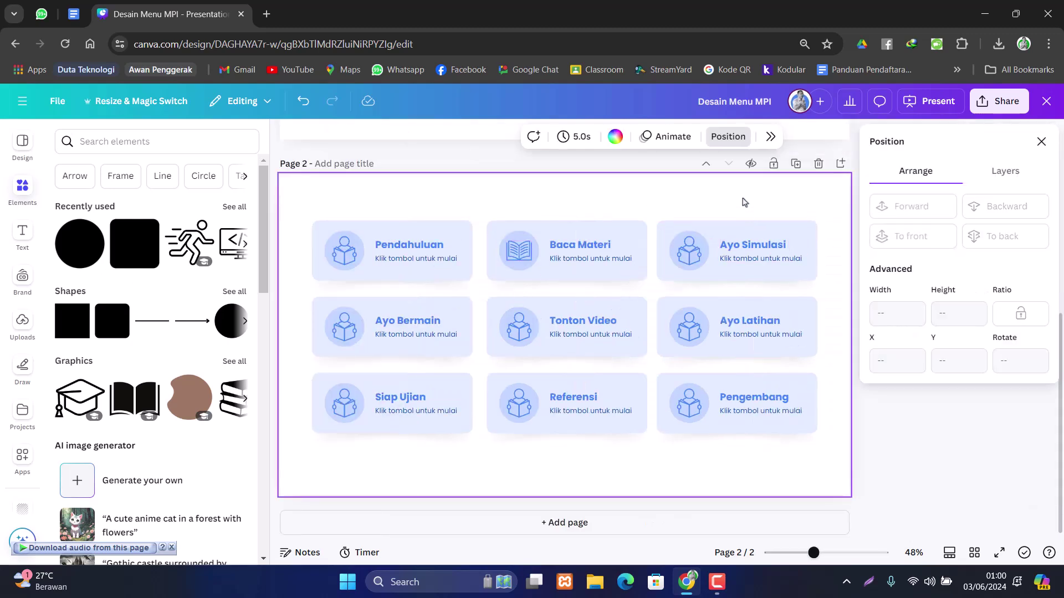
- Copy the running-person icon from page 1's Simulasi card onto page 2, deleting the Ayo Simulasi button's reading-person icon
{"action": "scroll", "coordinate": [744, 221], "scroll_direction": "up", "scroll_amount": 5}
{"action": "left_click", "coordinate": [633, 239]}
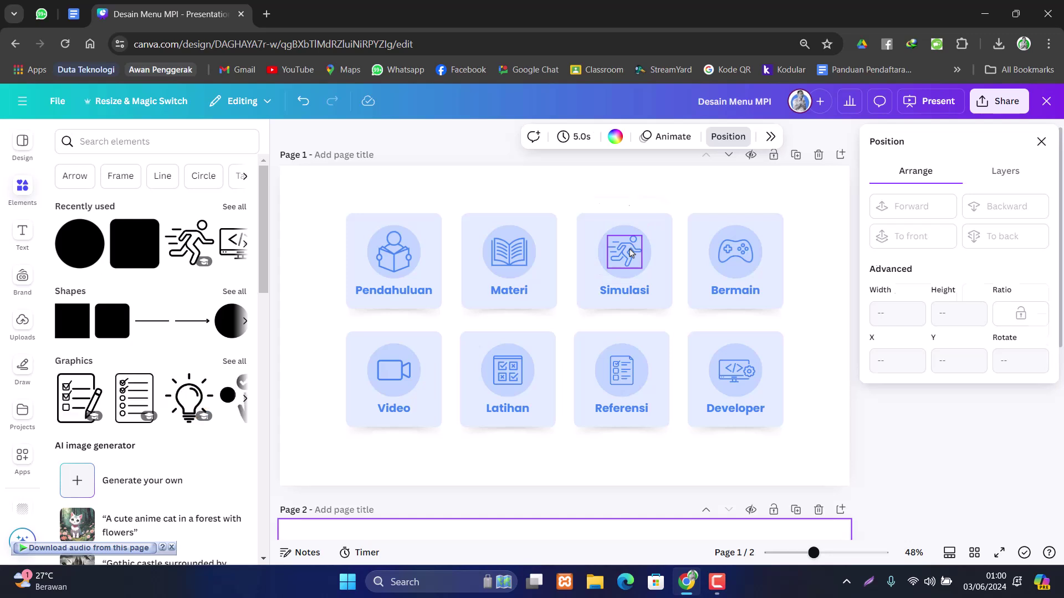
{"action": "scroll", "coordinate": [637, 266], "scroll_direction": "down", "scroll_amount": 6}
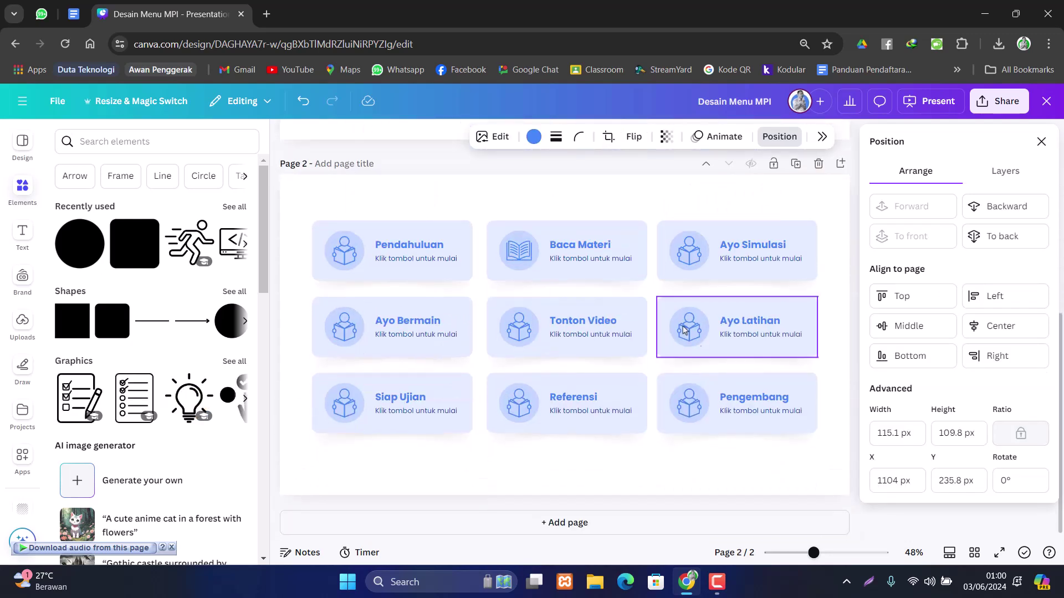
{"action": "left_click", "coordinate": [687, 261]}
{"action": "key", "text": "Delete"}
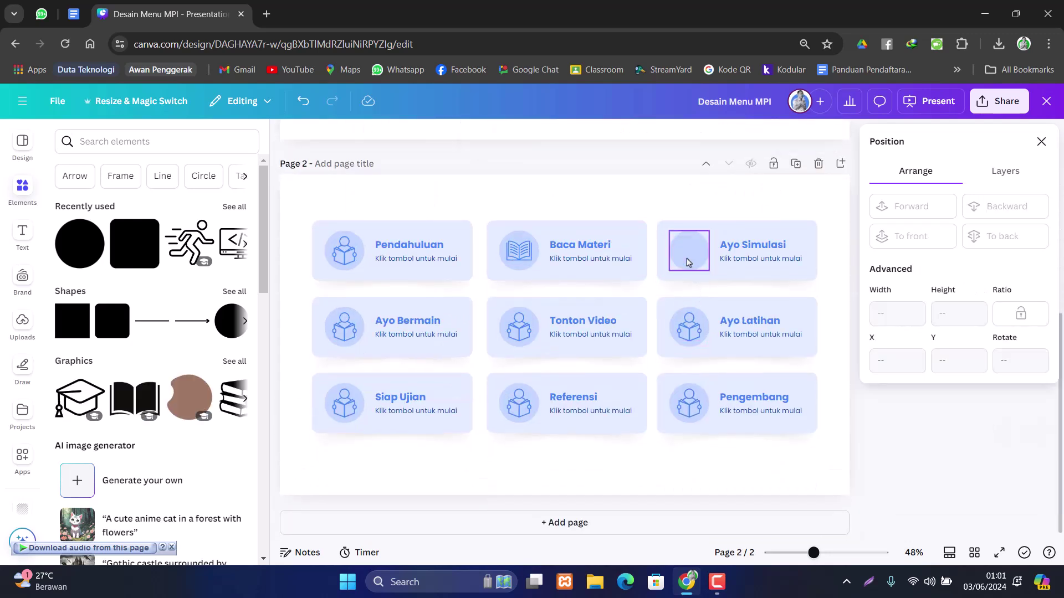
{"action": "key", "text": "ctrl+v"}
- Place the running-person icon, scaled down to fit, in the centre of the Ayo Simulasi button's circle
{"action": "left_click_drag", "start_coordinate": [625, 256], "coordinate": [687, 254]}
{"action": "left_click", "coordinate": [677, 254]}
{"action": "left_click", "coordinate": [677, 254]}
{"action": "left_click", "coordinate": [677, 254], "text": "shift"}
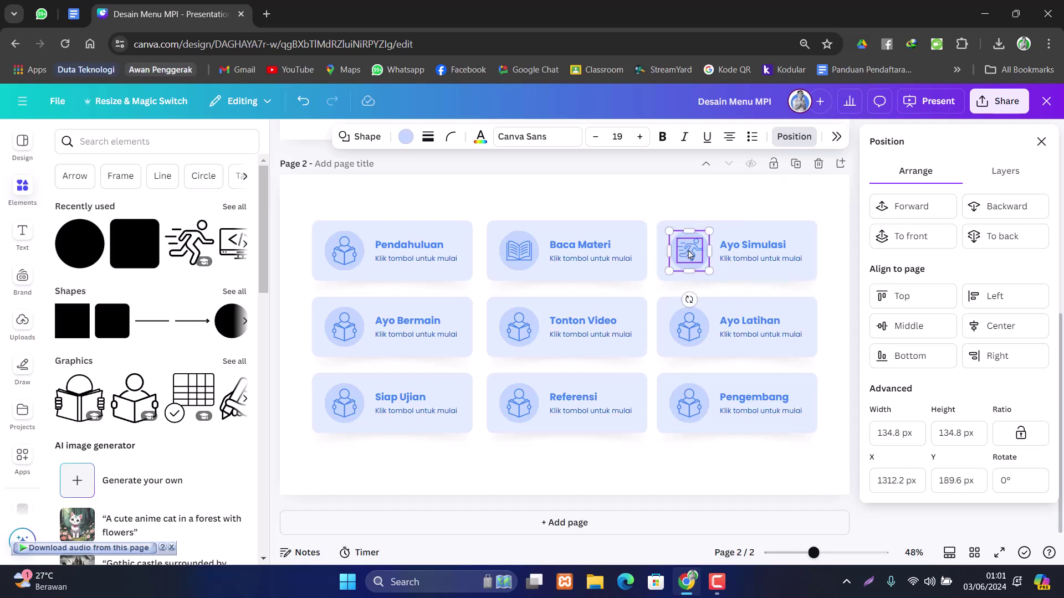
{"action": "left_click", "coordinate": [844, 301]}
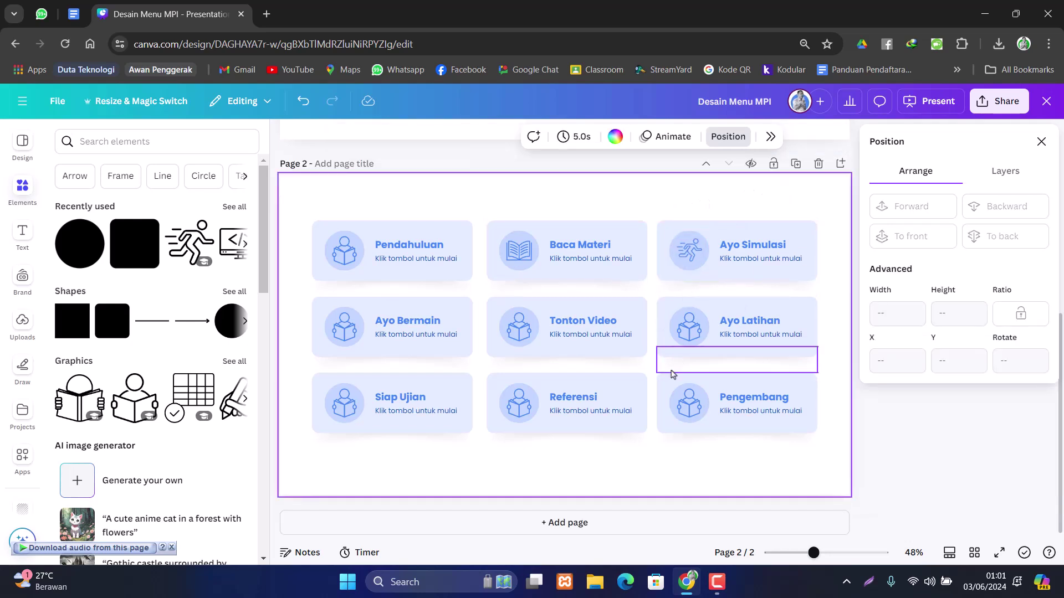
- Delete the Ayo Bermain button's reading-person icon and copy the gamepad icon from page 1's Bermain card onto page 2
{"action": "left_click", "coordinate": [344, 327]}
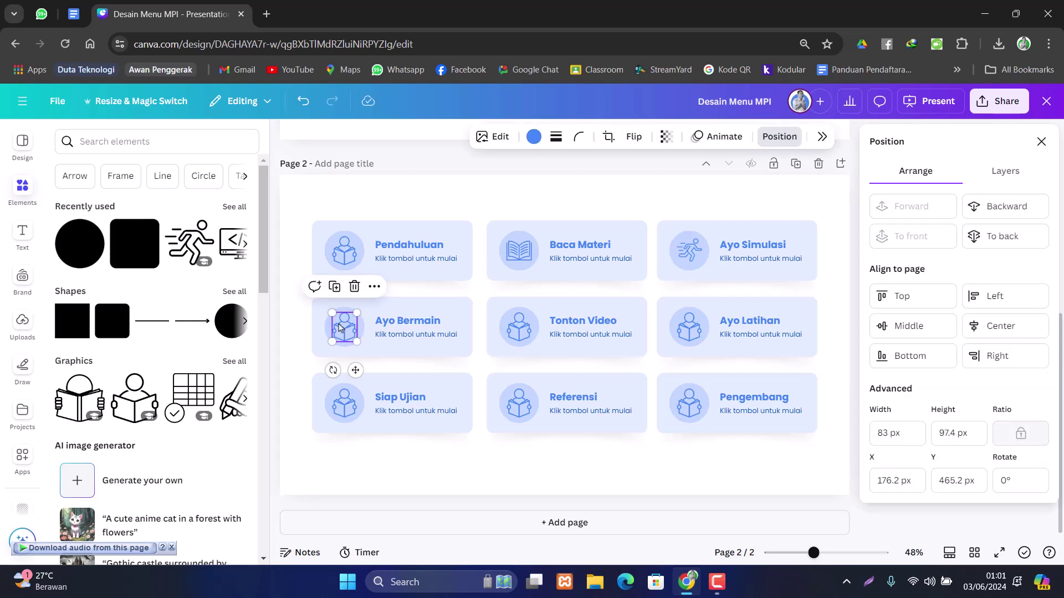
{"action": "key", "text": "Delete"}
{"action": "scroll", "coordinate": [506, 356], "scroll_direction": "up", "scroll_amount": 1}
{"action": "scroll", "coordinate": [506, 357], "scroll_direction": "up", "scroll_amount": 5}
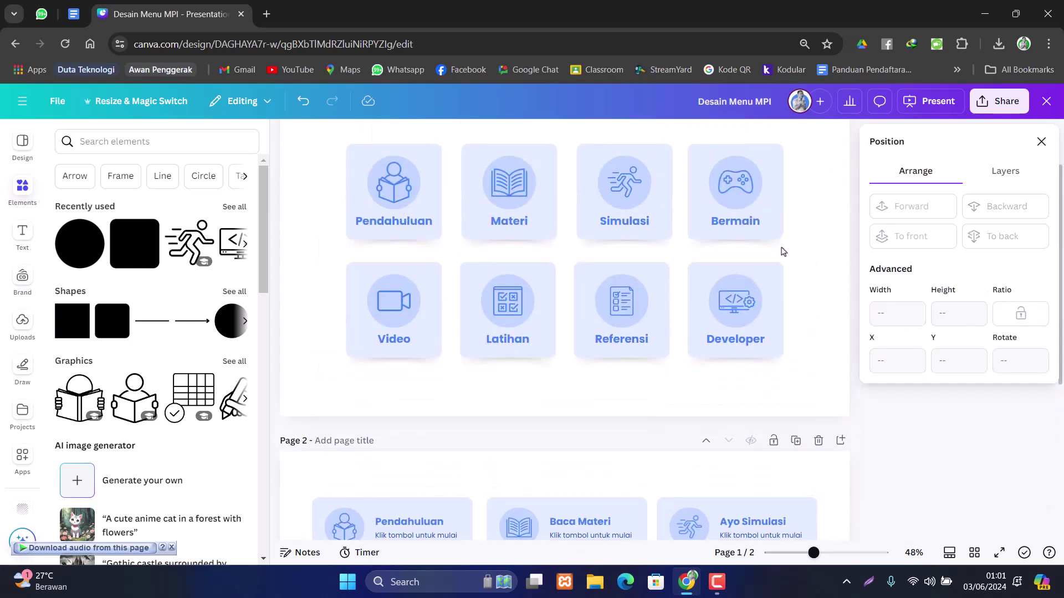
{"action": "left_click", "coordinate": [729, 194]}
{"action": "scroll", "coordinate": [476, 315], "scroll_direction": "down", "scroll_amount": 5}
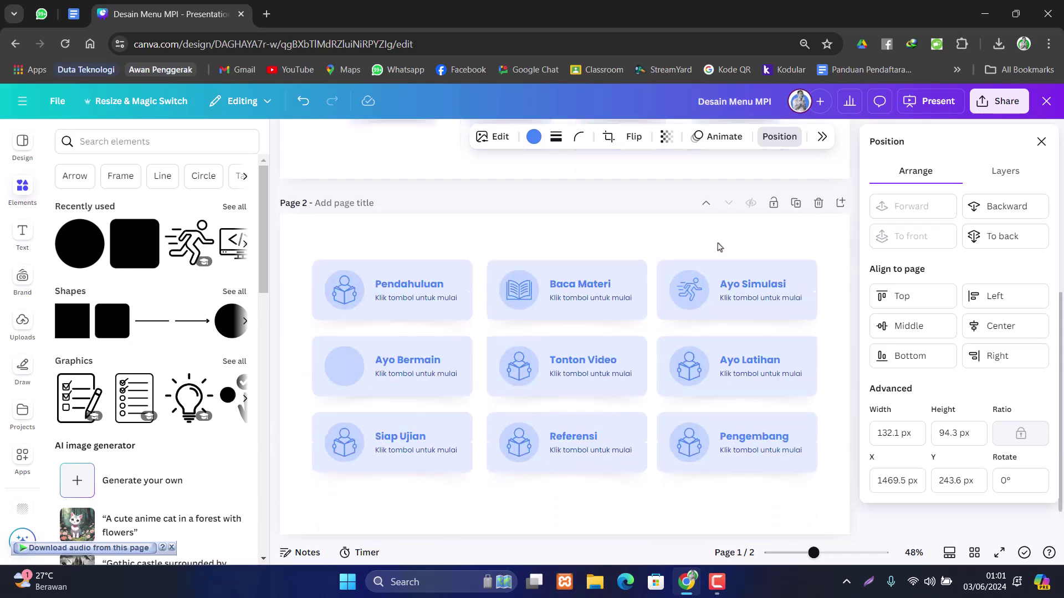
{"action": "left_click", "coordinate": [450, 472]}
{"action": "key", "text": "ctrl+v"}
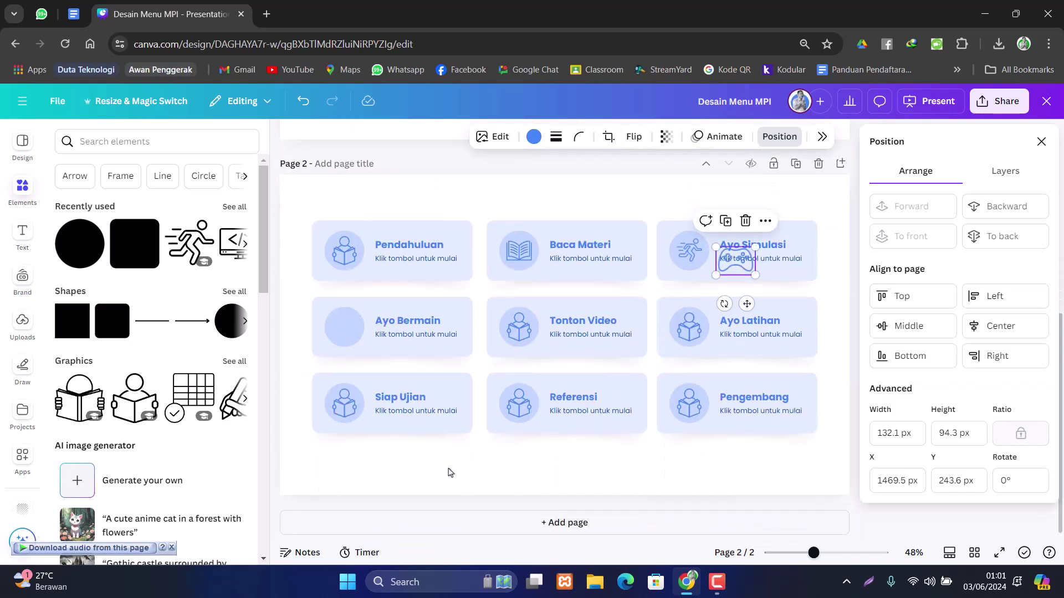
- Scale the gamepad icon to about 93 px wide and centre it in the Ayo Bermain button's circle both ways
{"action": "left_click_drag", "start_coordinate": [739, 299], "coordinate": [346, 360]}
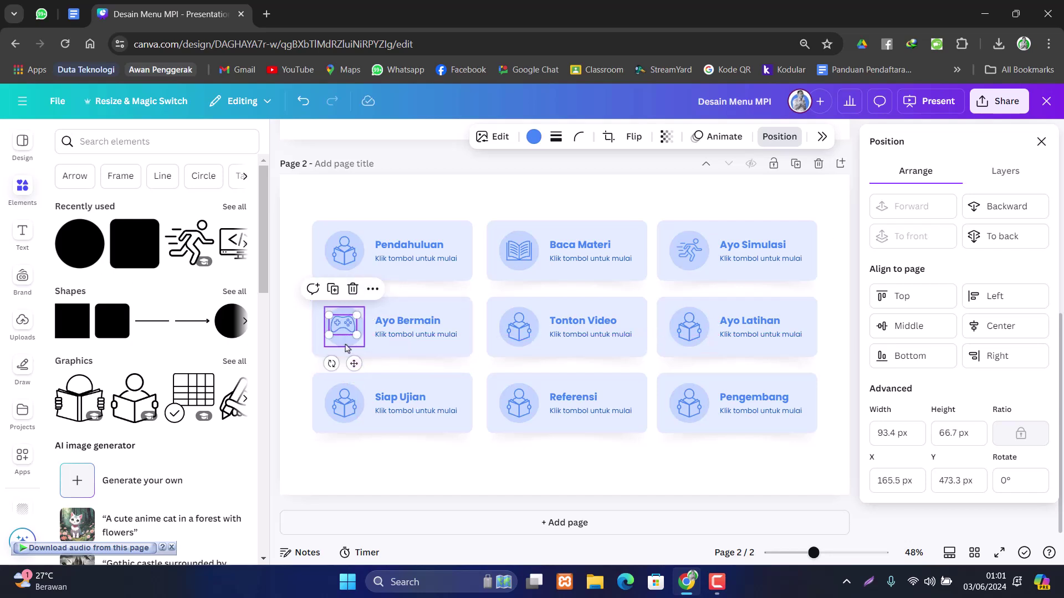
{"action": "left_click", "coordinate": [348, 342]}
{"action": "left_click", "coordinate": [344, 326], "text": "shift"}
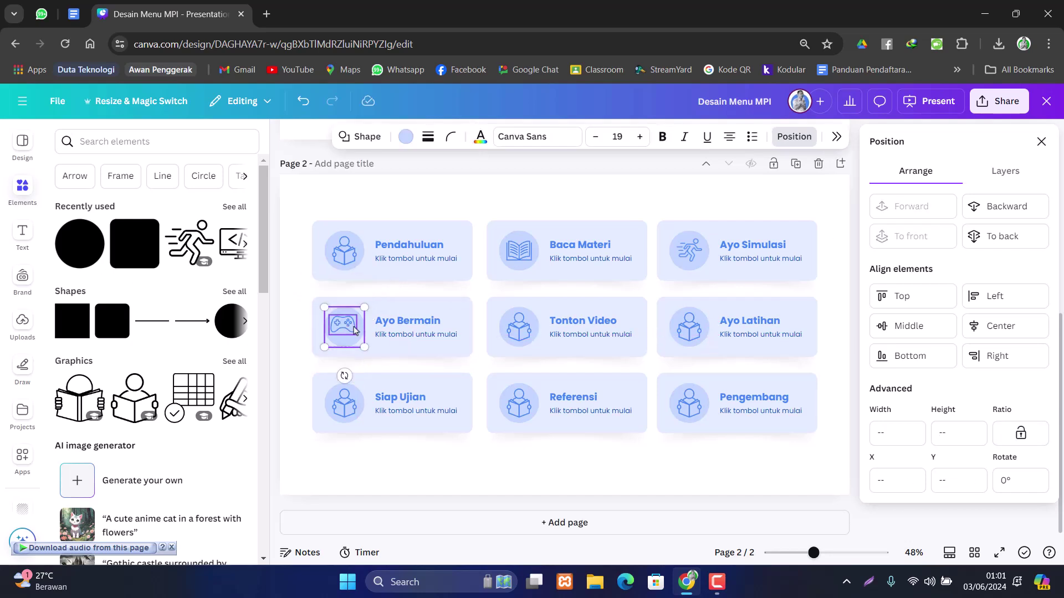
{"action": "left_click", "coordinate": [920, 331]}
{"action": "left_click", "coordinate": [995, 328]}
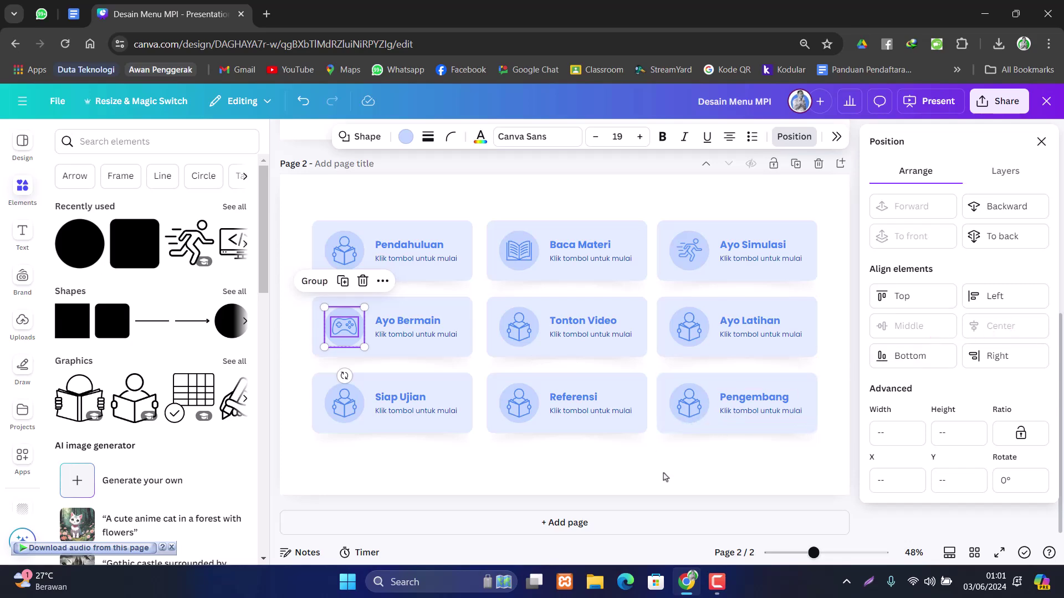
- Delete the Tonton Video button's reading-person icon and copy the video camera icon from page 1's Video card for page 2
{"action": "left_click", "coordinate": [519, 331]}
{"action": "left_click", "coordinate": [521, 332]}
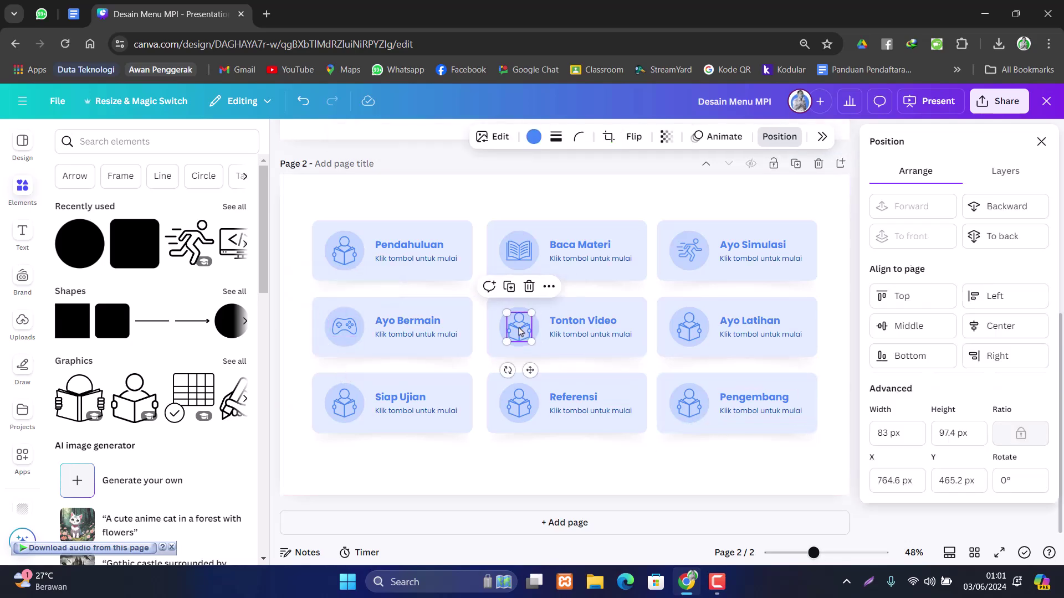
{"action": "key", "text": "Escape"}
{"action": "scroll", "coordinate": [521, 332], "scroll_direction": "up", "scroll_amount": 5}
{"action": "left_click", "coordinate": [404, 310]}
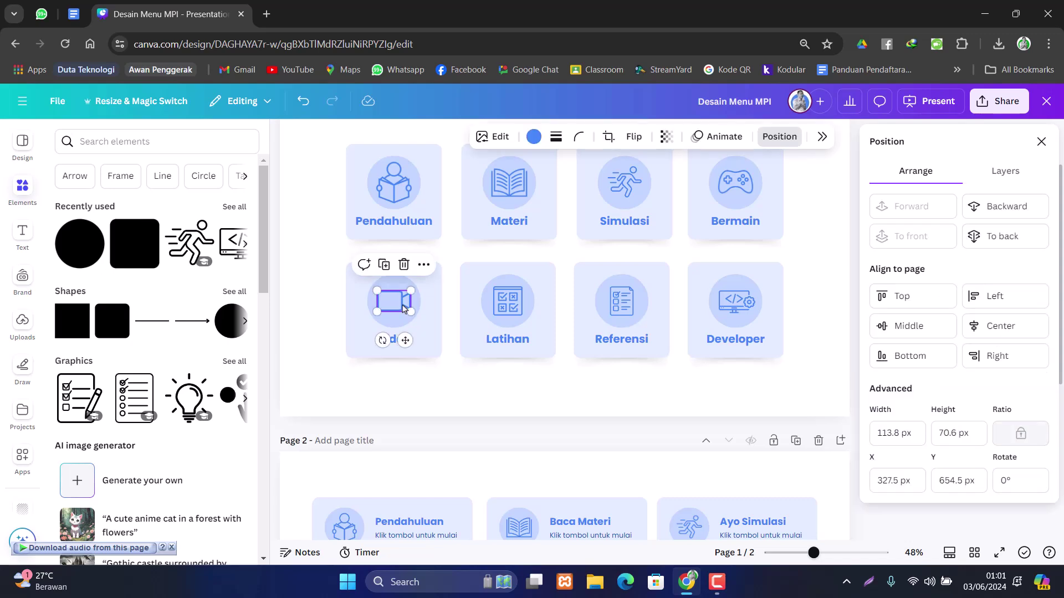
{"action": "scroll", "coordinate": [404, 310], "scroll_direction": "down", "scroll_amount": 5}
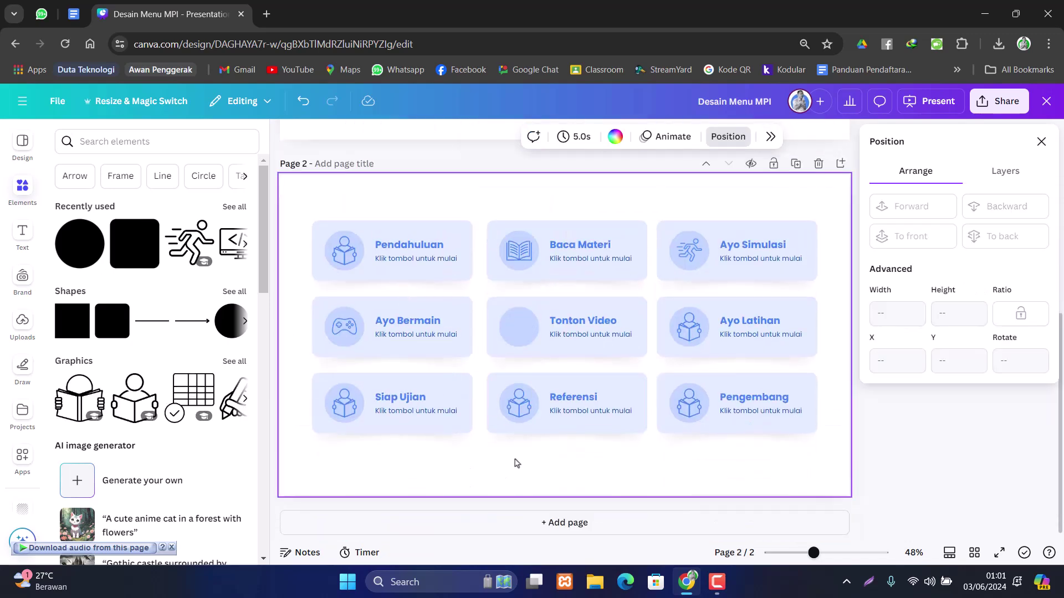
- Fit the camera icon, about 86 px wide, inside the Tonton Video button's circle and centre it both ways
{"action": "left_click_drag", "start_coordinate": [391, 382], "coordinate": [532, 336]}
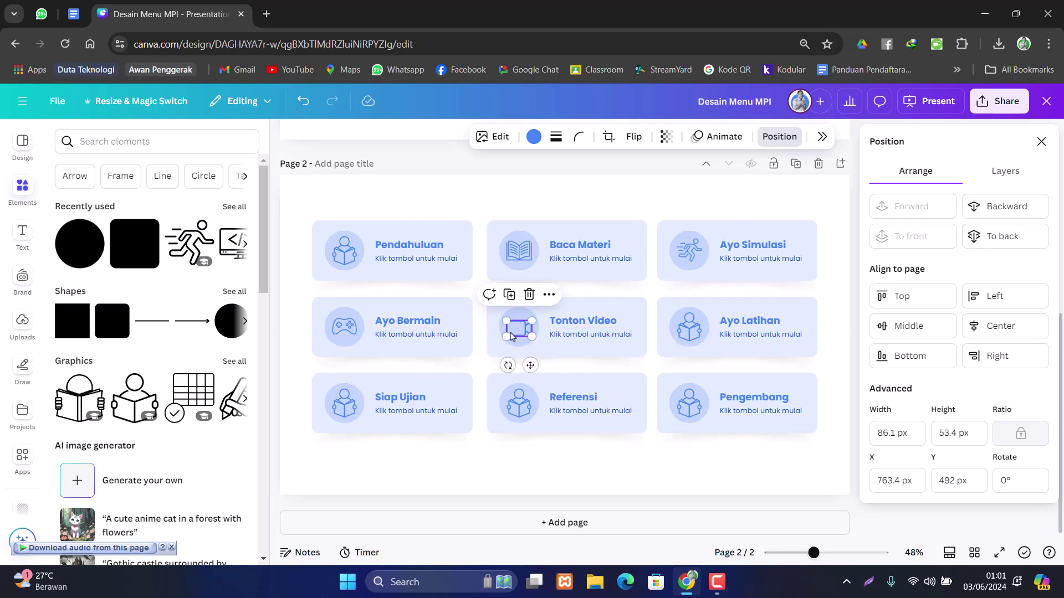
{"action": "left_click", "coordinate": [518, 317], "text": "shift"}
{"action": "left_click", "coordinate": [909, 326]}
{"action": "left_click", "coordinate": [1001, 326]}
{"action": "left_click", "coordinate": [685, 485]}
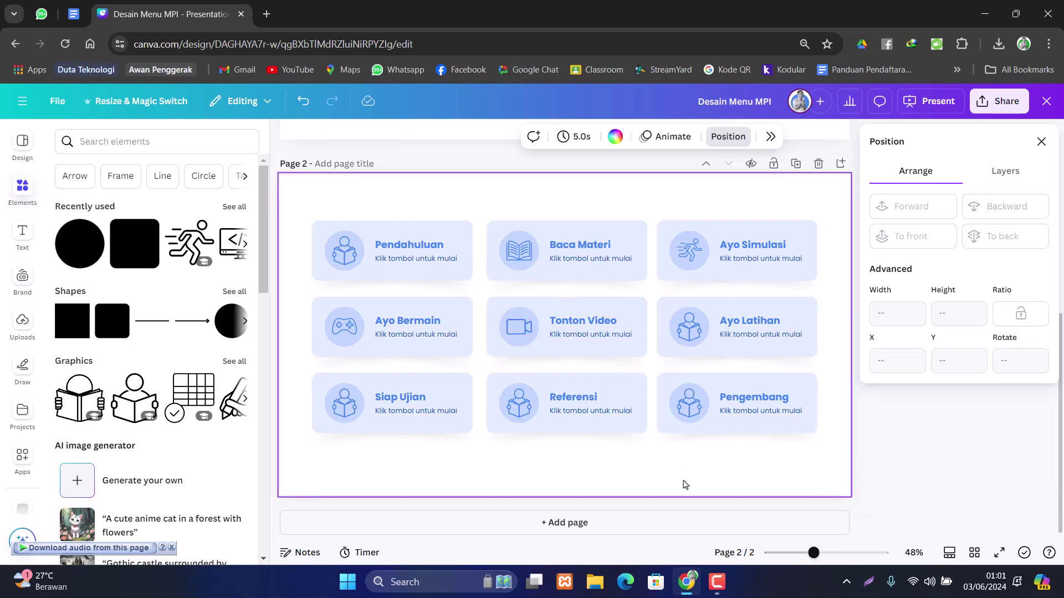
- Copy the checkbox-grid icon from page 1's Latihan card onto page 2, deleting the Ayo Latihan button's reading-person icon
{"action": "scroll", "coordinate": [598, 366], "scroll_direction": "up", "scroll_amount": 5}
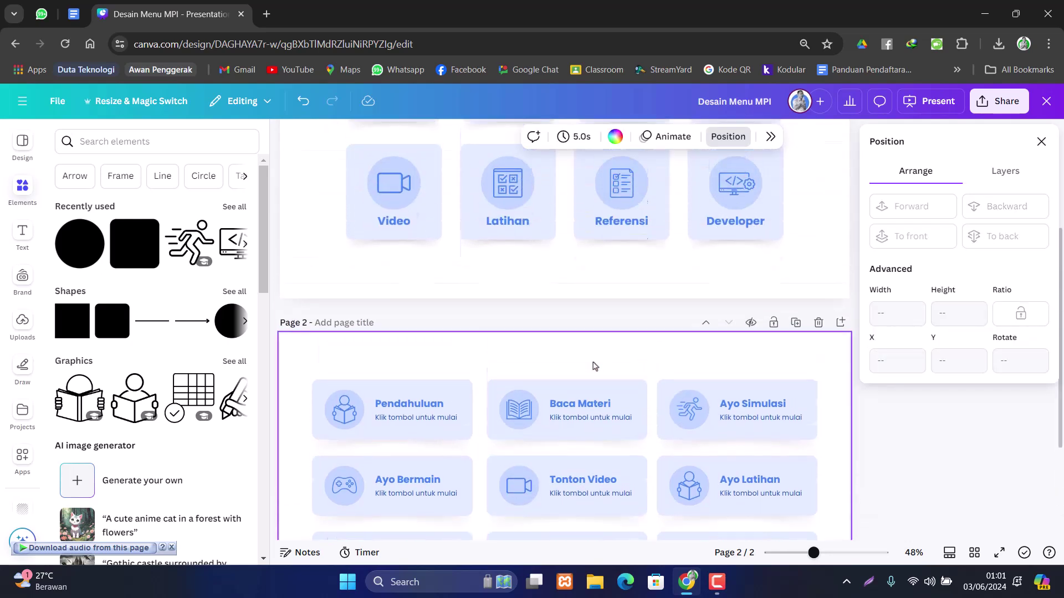
{"action": "left_click", "coordinate": [510, 313]}
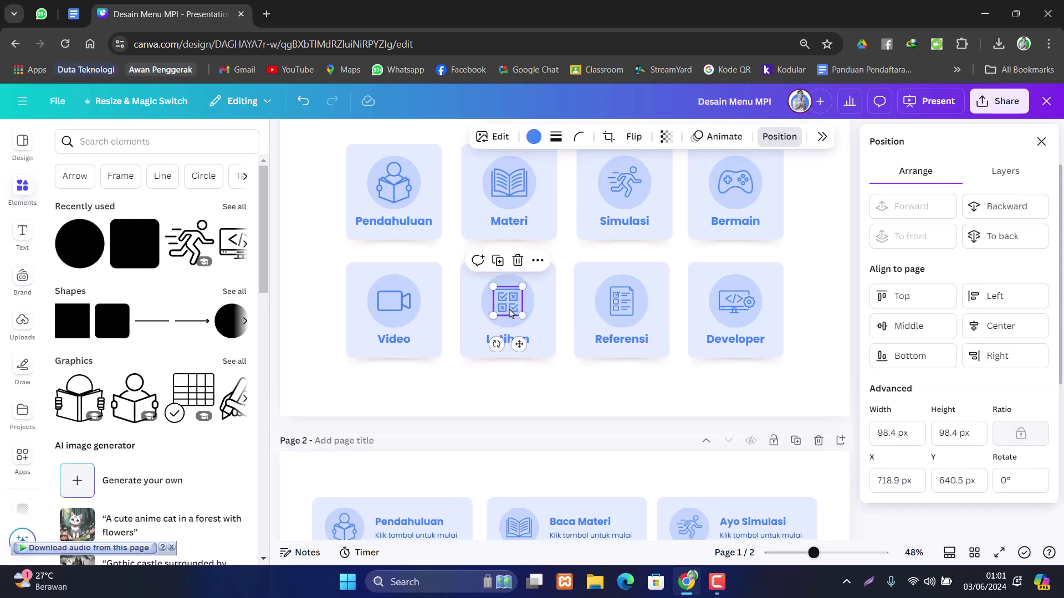
{"action": "scroll", "coordinate": [510, 313], "scroll_direction": "down", "scroll_amount": 5}
{"action": "left_click", "coordinate": [689, 331]}
{"action": "key", "text": "Delete"}
{"action": "key", "text": "ctrl+v"}
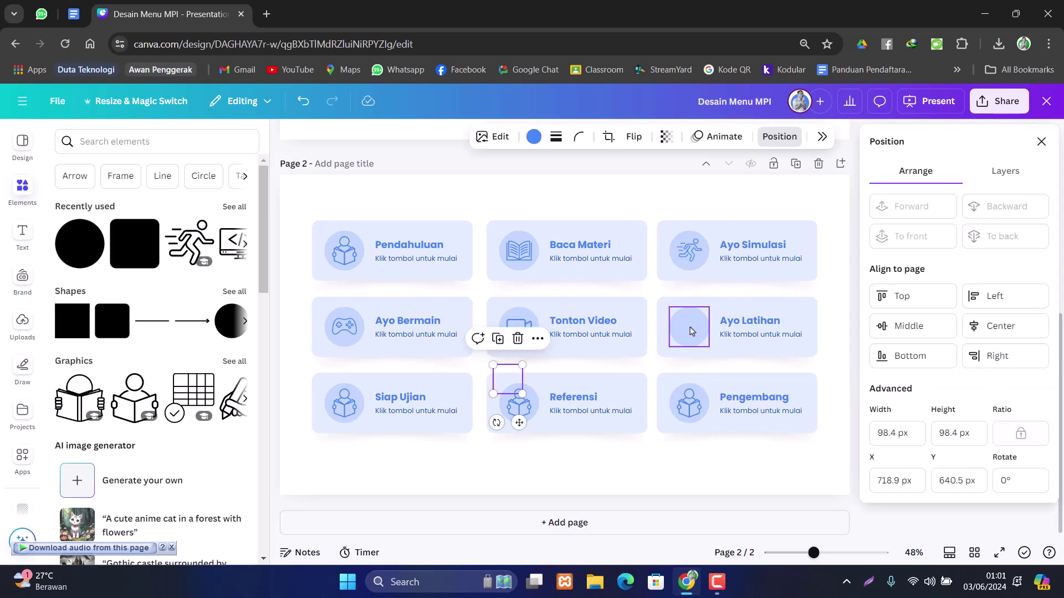
- Place the checkbox-grid icon, scaled down to fit, in the exact centre of the Ayo Latihan button's circle
{"action": "left_click_drag", "start_coordinate": [507, 388], "coordinate": [703, 339]}
{"action": "left_click", "coordinate": [685, 343]}
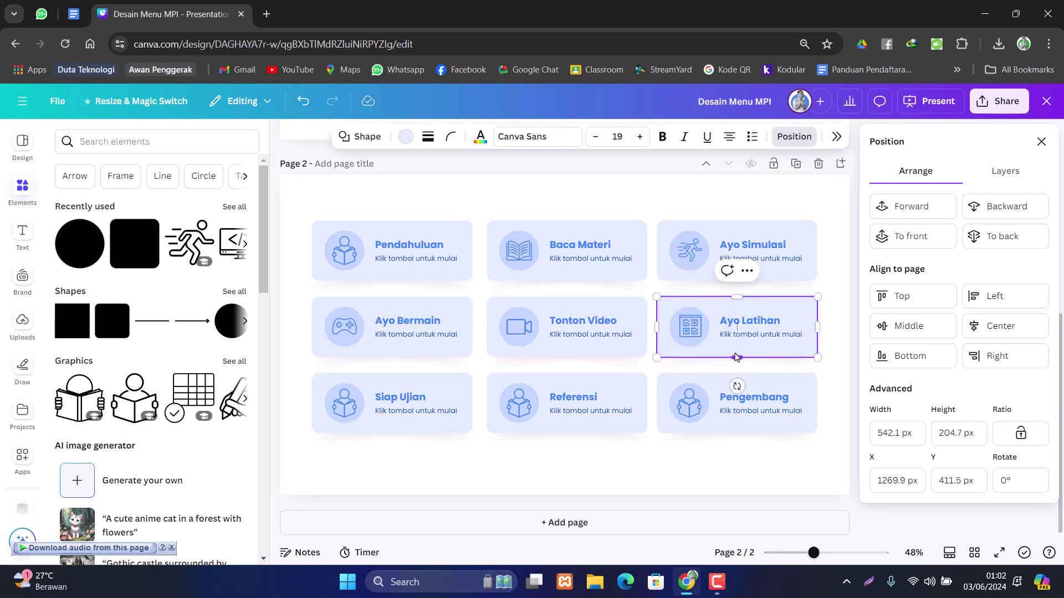
{"action": "left_click", "coordinate": [692, 343]}
{"action": "left_click", "coordinate": [715, 344], "text": "shift"}
{"action": "left_click", "coordinate": [914, 332]}
{"action": "left_click", "coordinate": [998, 327]}
- Copy the checklist-document icon from page 1's Referensi card onto page 2 and delete the Referensi button's reading-person icon
{"action": "scroll", "coordinate": [789, 361], "scroll_direction": "up", "scroll_amount": 1}
{"action": "scroll", "coordinate": [789, 361], "scroll_direction": "up", "scroll_amount": 4}
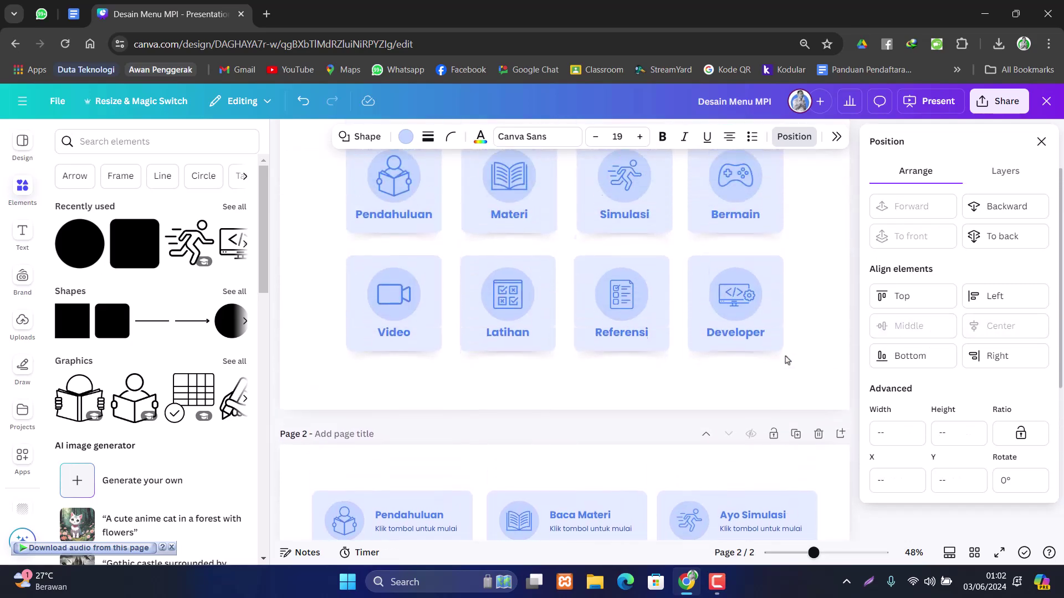
{"action": "left_click", "coordinate": [629, 303]}
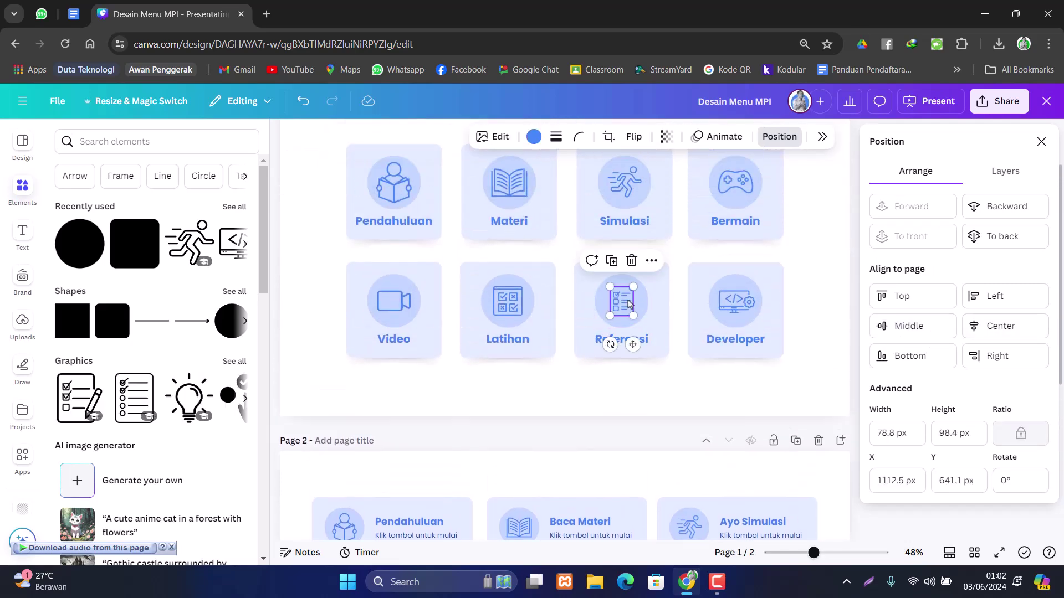
{"action": "scroll", "coordinate": [629, 309], "scroll_direction": "down", "scroll_amount": 5}
{"action": "left_click", "coordinate": [574, 452]}
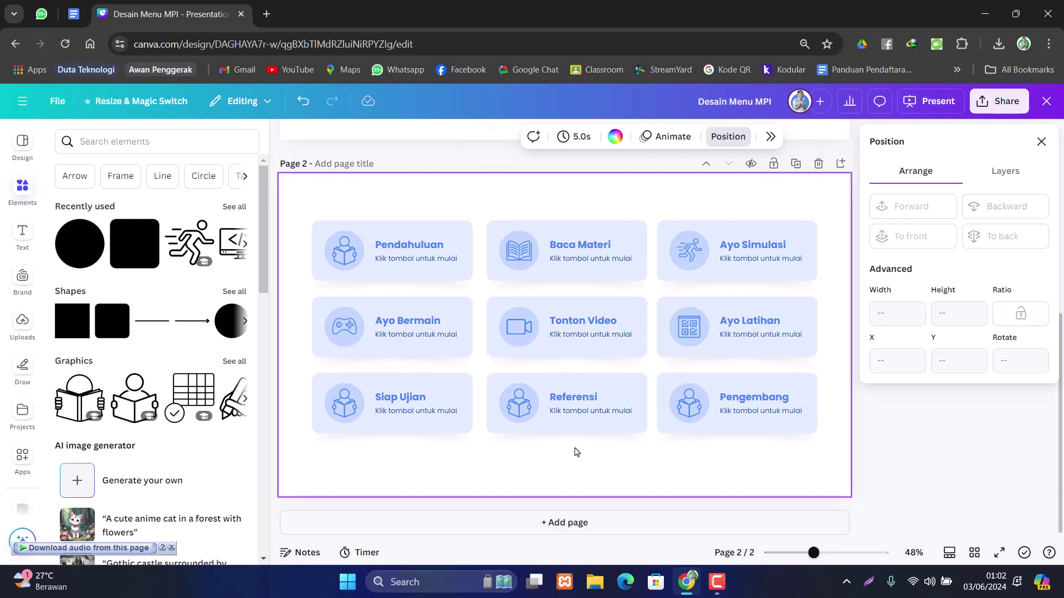
{"action": "left_click", "coordinate": [514, 409]}
{"action": "key", "text": "Delete"}
{"action": "key", "text": "ctrl+v"}
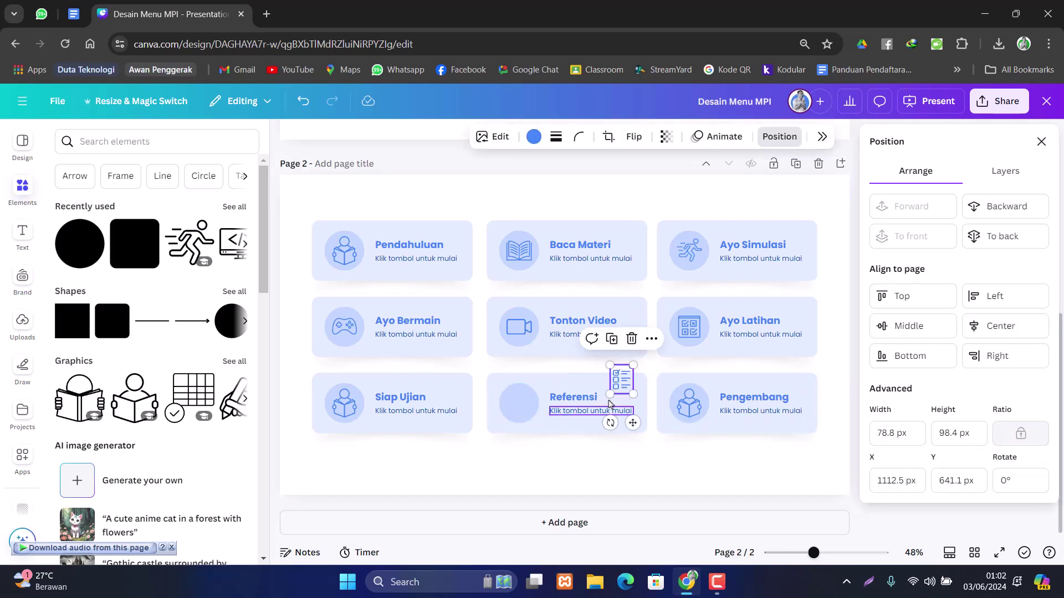
- Scale the checklist-document icon to about 65 px wide and centre it within the Referensi button's circle
{"action": "left_click_drag", "start_coordinate": [631, 388], "coordinate": [522, 397]}
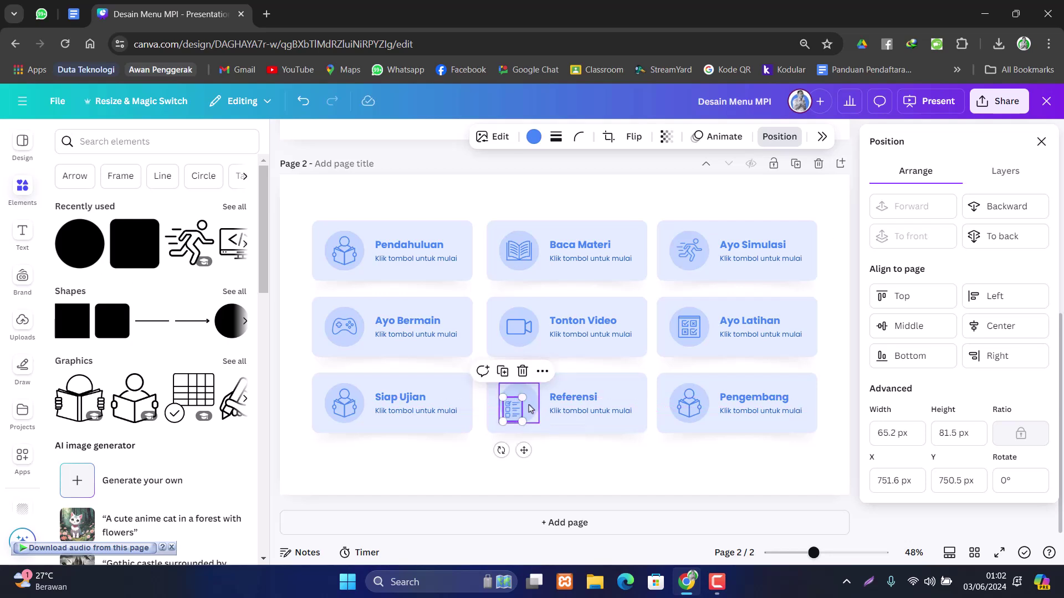
{"action": "left_click", "coordinate": [529, 409], "text": "shift"}
{"action": "left_click", "coordinate": [909, 328]}
{"action": "left_click", "coordinate": [999, 328]}
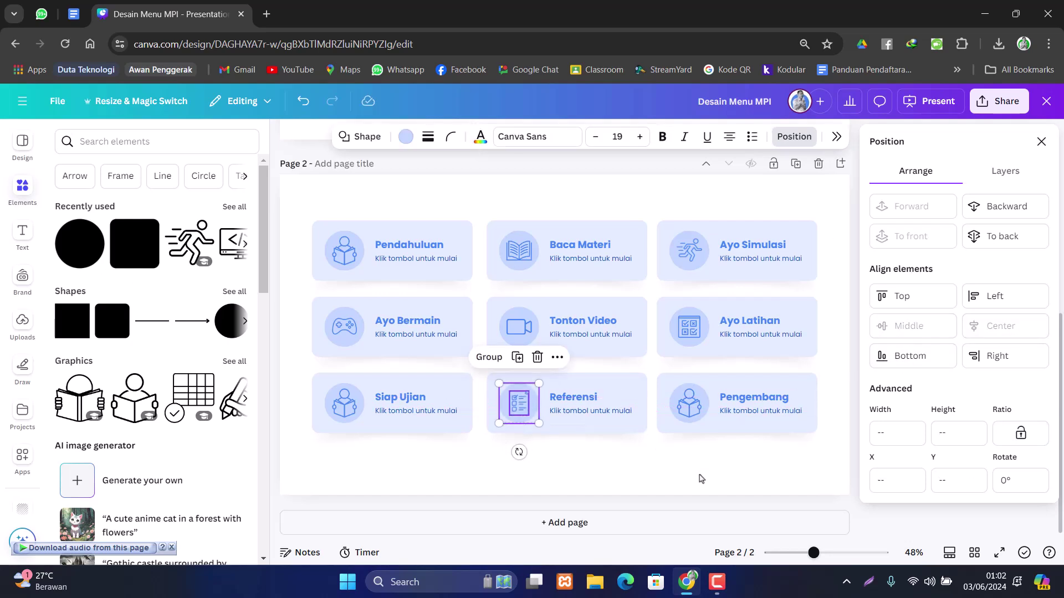
{"action": "left_click", "coordinate": [701, 479]}
- Replace the Pengembang button's reading-person icon with a copy of the code-monitor icon from page 1's Developer card
{"action": "scroll", "coordinate": [676, 360], "scroll_direction": "up", "scroll_amount": 5}
{"action": "left_click", "coordinate": [746, 302]}
{"action": "scroll", "coordinate": [747, 302], "scroll_direction": "down", "scroll_amount": 5}
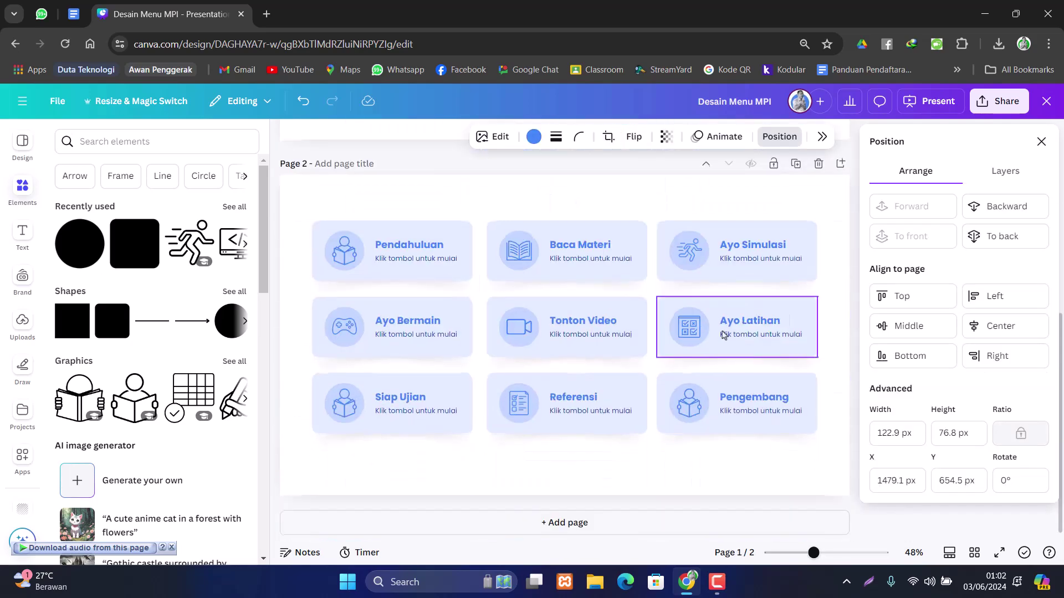
{"action": "left_click", "coordinate": [692, 400]}
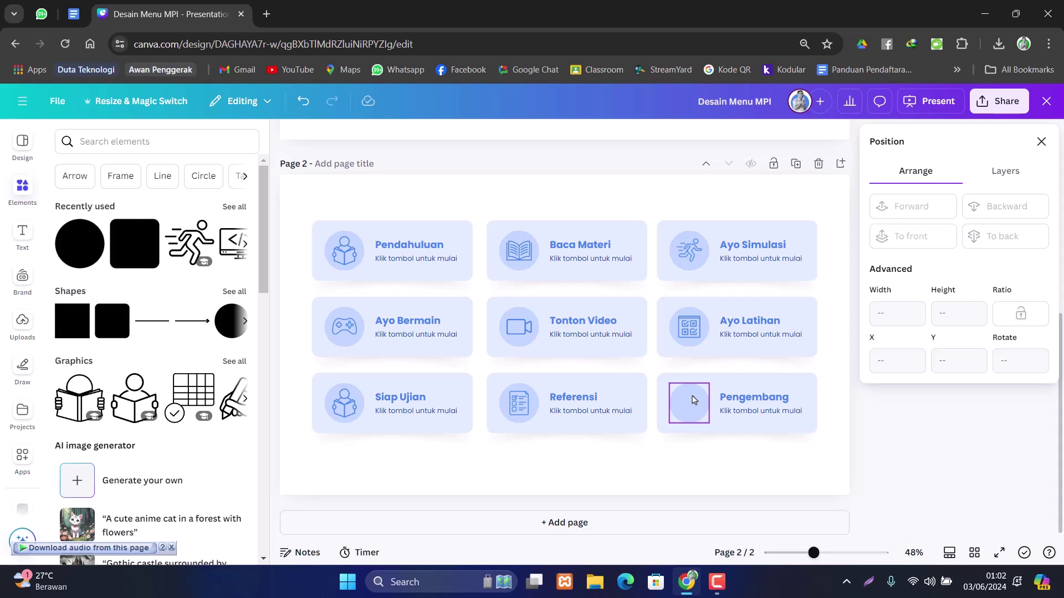
{"action": "key", "text": "ctrl+v"}
- Shrink the code-monitor icon to about 95 px wide and centre it in the Pengembang button's circle
{"action": "left_click_drag", "start_coordinate": [754, 368], "coordinate": [743, 377]}
{"action": "left_click_drag", "start_coordinate": [742, 420], "coordinate": [701, 417]}
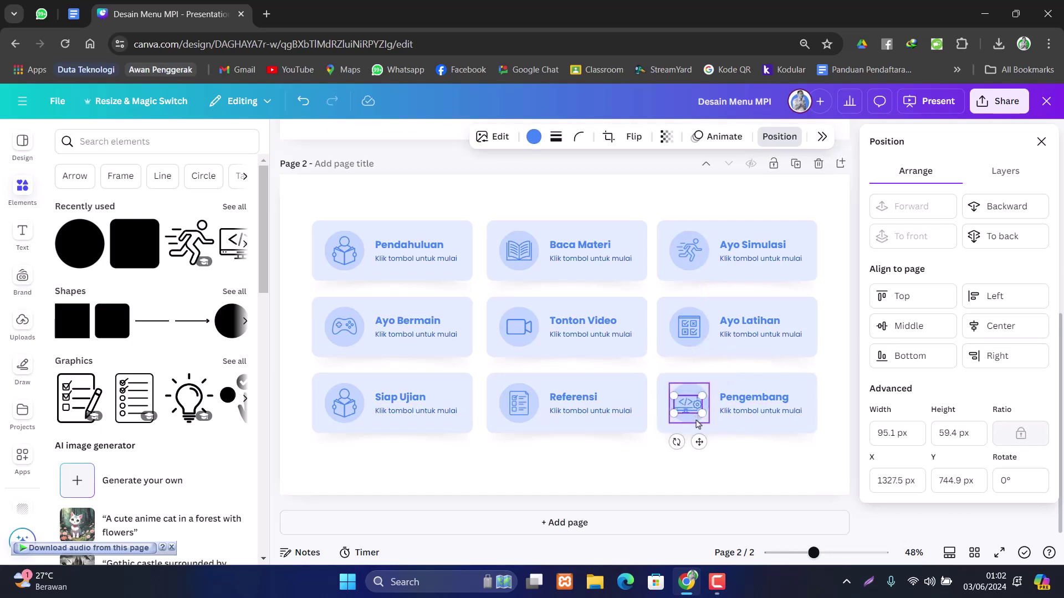
{"action": "left_click", "coordinate": [697, 424], "text": "shift"}
{"action": "left_click", "coordinate": [908, 326]}
{"action": "left_click", "coordinate": [1000, 326]}
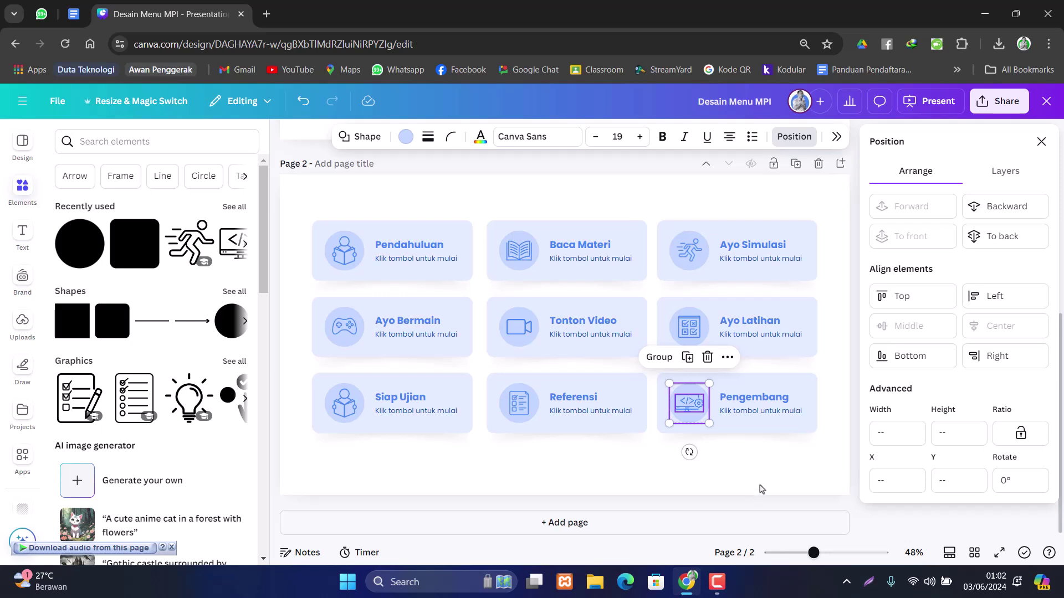
{"action": "left_click", "coordinate": [757, 493]}
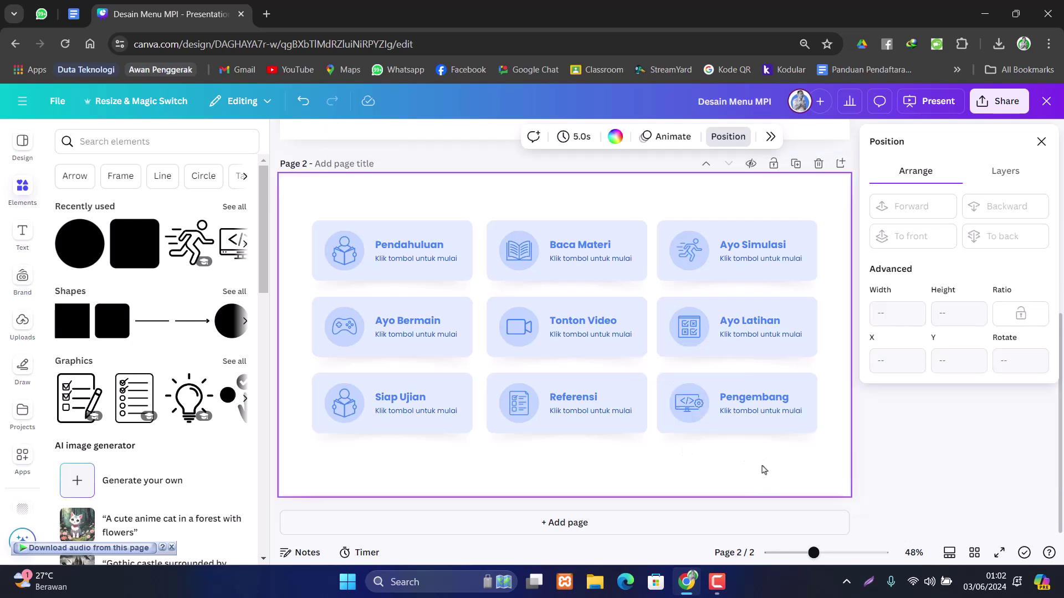
- Replace the Siap Ujian button's reading-person icon with a duplicate of the Ayo Latihan button's checkbox-grid icon
{"action": "left_click", "coordinate": [344, 407]}
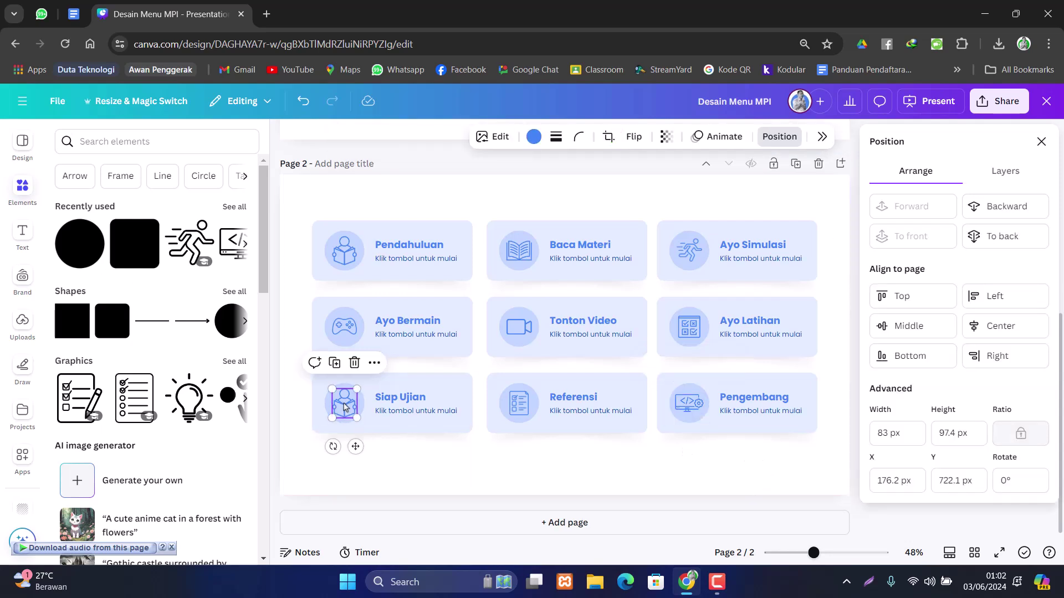
{"action": "key", "text": "Delete"}
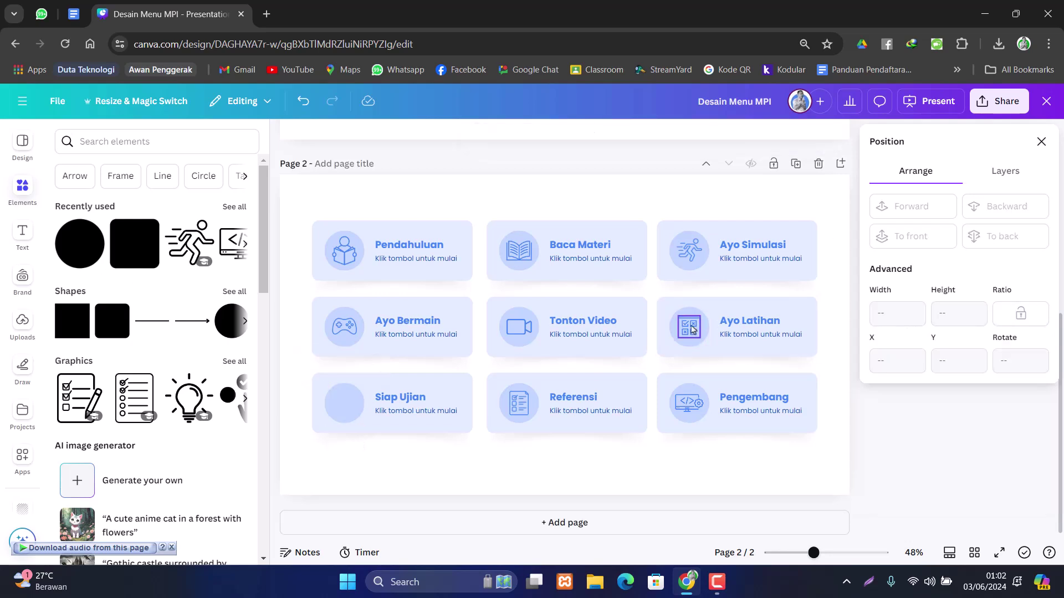
{"action": "left_click", "coordinate": [691, 330]}
{"action": "left_click_drag", "start_coordinate": [705, 372], "coordinate": [352, 440]}
- Centre the duplicated checkbox-grid icon horizontally and vertically in the Siap Ujian circle and close the position settings
{"action": "left_click", "coordinate": [348, 425], "text": "shift"}
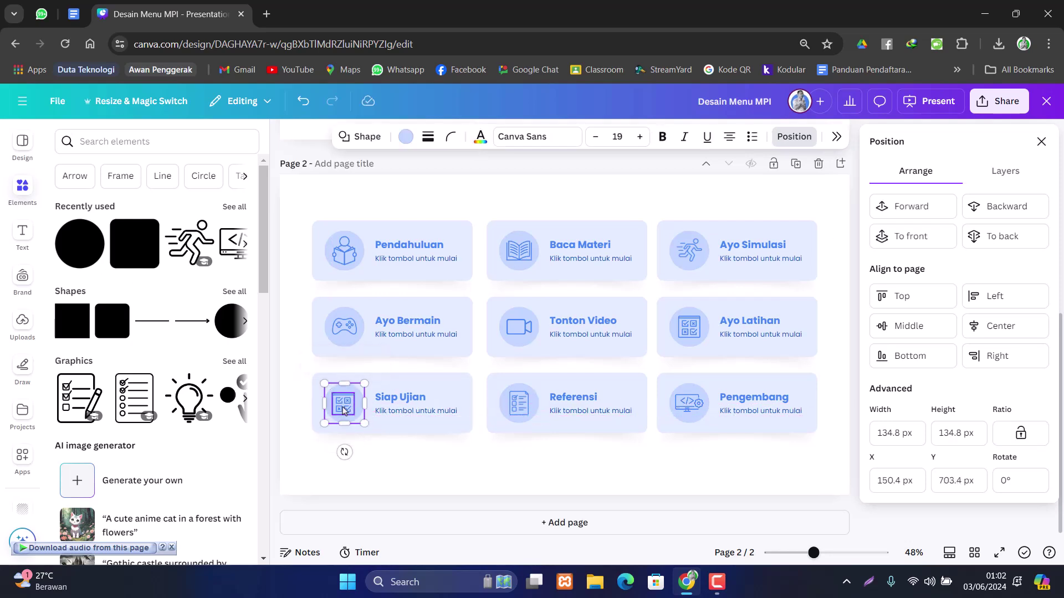
{"action": "left_click", "coordinate": [930, 334]}
{"action": "left_click", "coordinate": [998, 327]}
{"action": "left_click", "coordinate": [574, 475]}
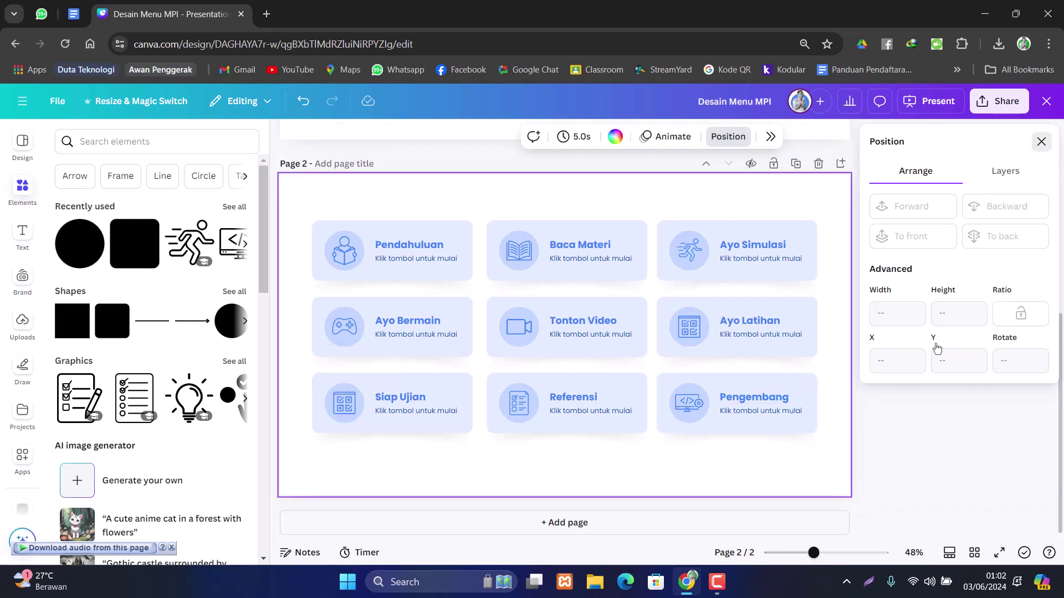
{"action": "left_click", "coordinate": [921, 392]}
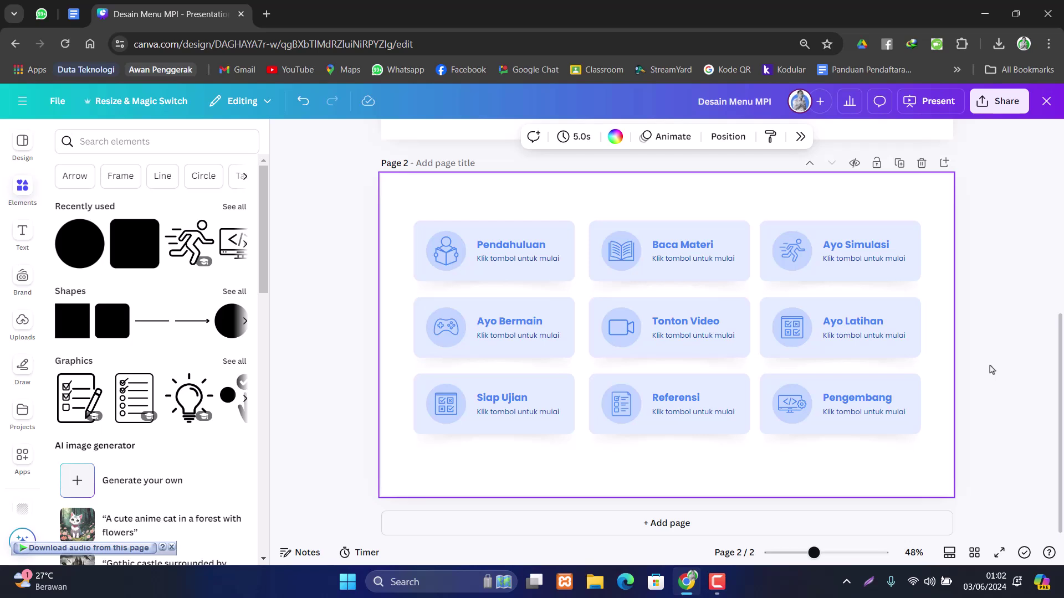
- Present the design in full screen from page 1 and advance to page 2 to review both button sets
{"action": "scroll", "coordinate": [991, 369], "scroll_direction": "up", "scroll_amount": 5}
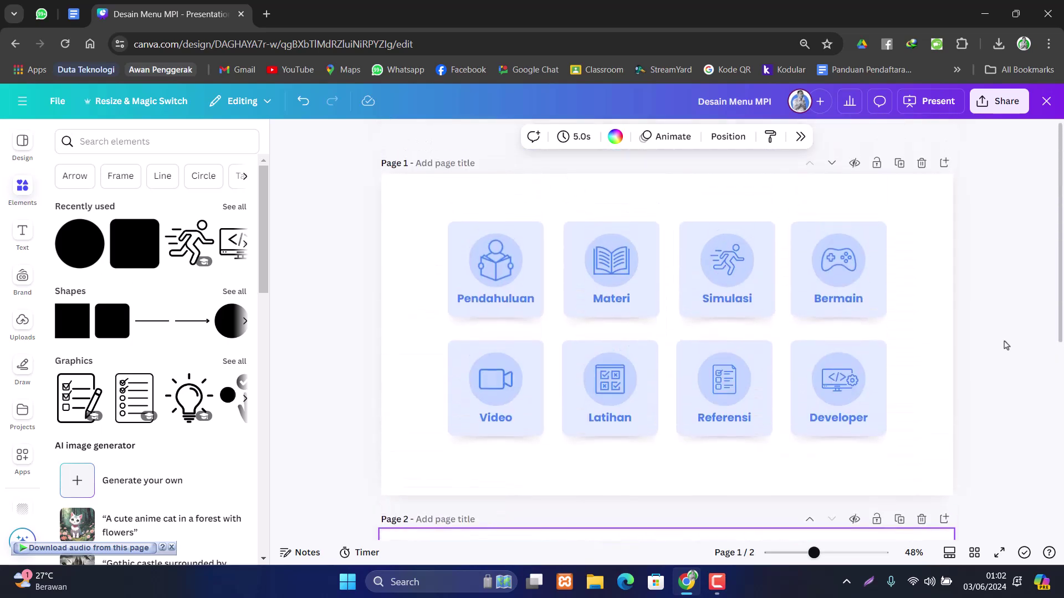
{"action": "left_click", "coordinate": [1006, 346]}
{"action": "left_click", "coordinate": [999, 552]}
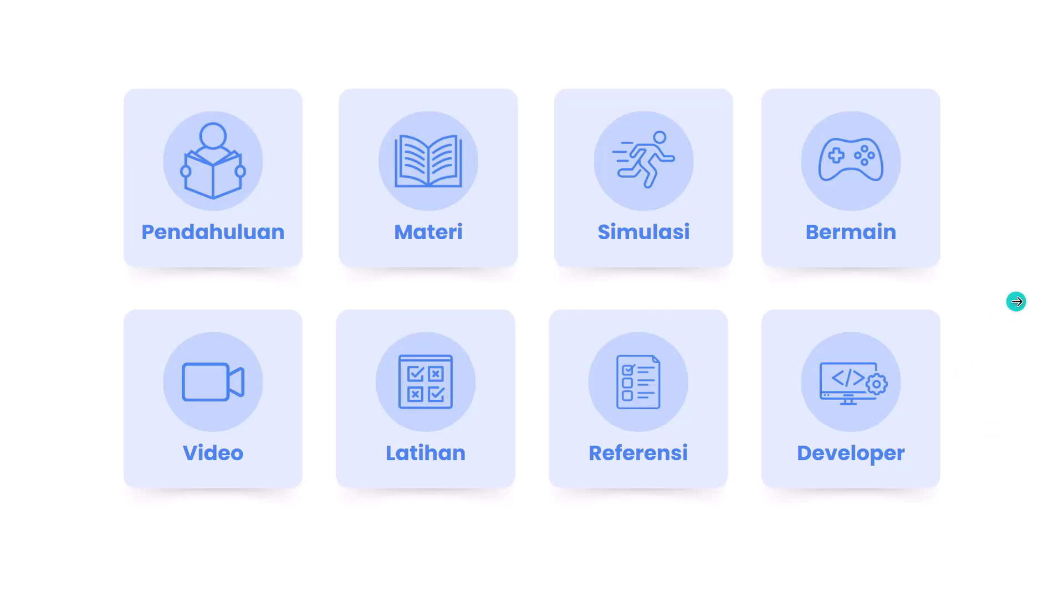
{"action": "left_click", "coordinate": [1018, 326]}
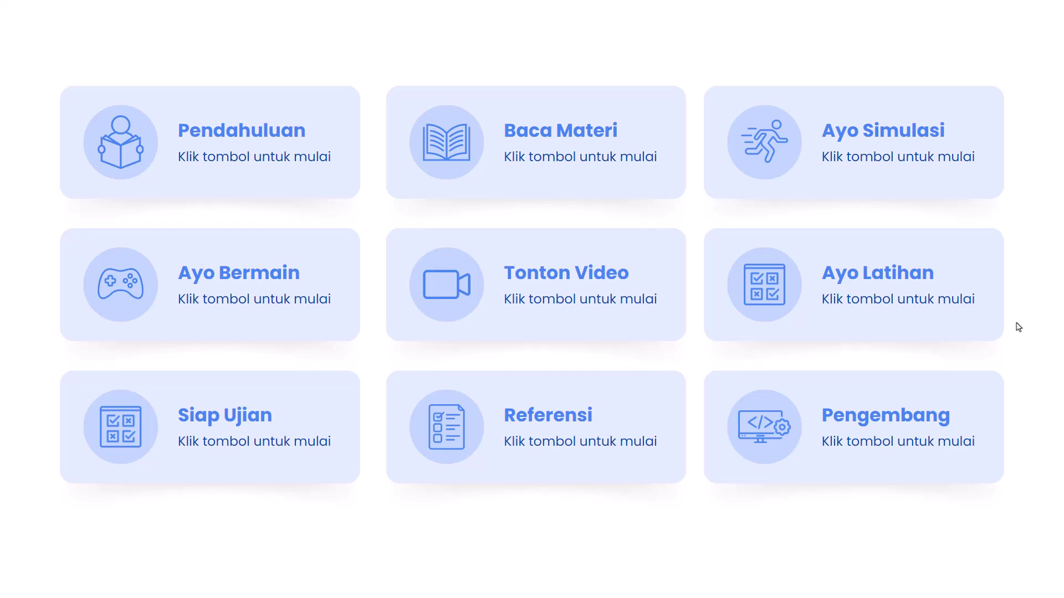
- Leave the full-screen presentation, add page 3 after page 2, and place a rounded square in its upper-left area
{"action": "key", "text": "Escape"}
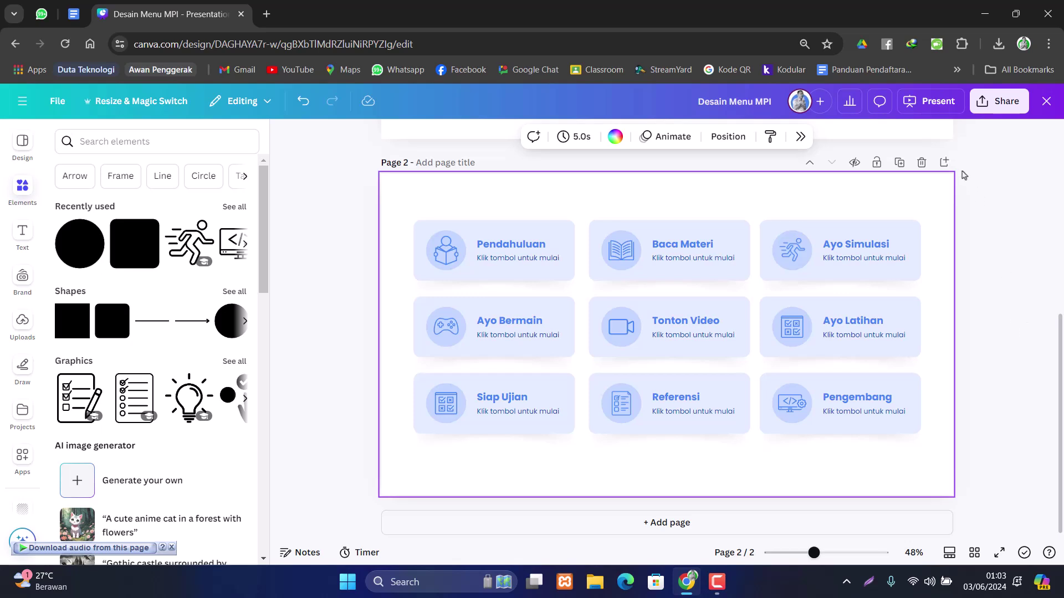
{"action": "left_click", "coordinate": [945, 163]}
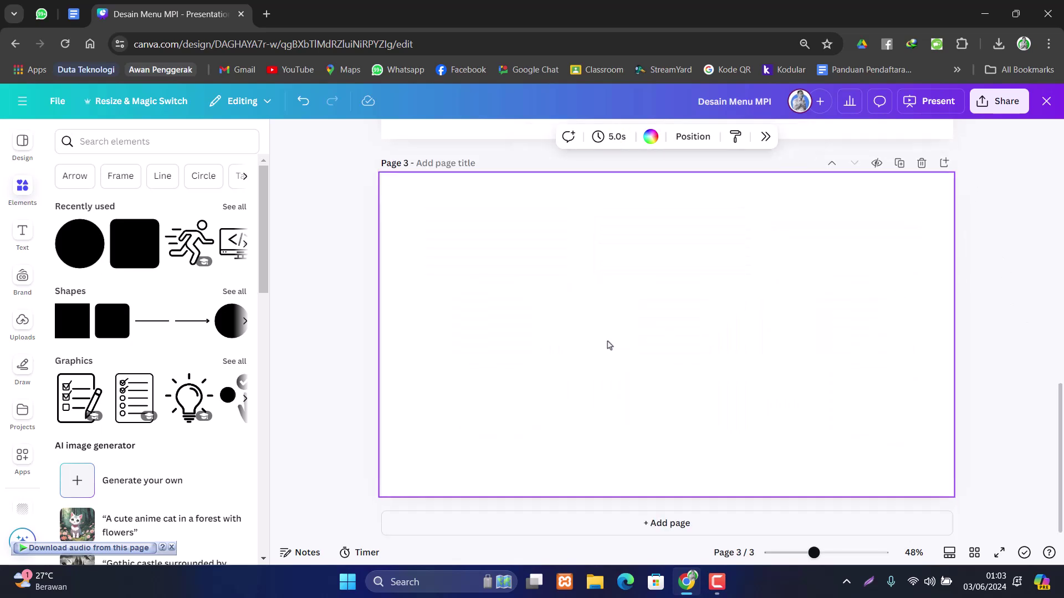
{"action": "scroll", "coordinate": [576, 340], "scroll_direction": "up", "scroll_amount": 4}
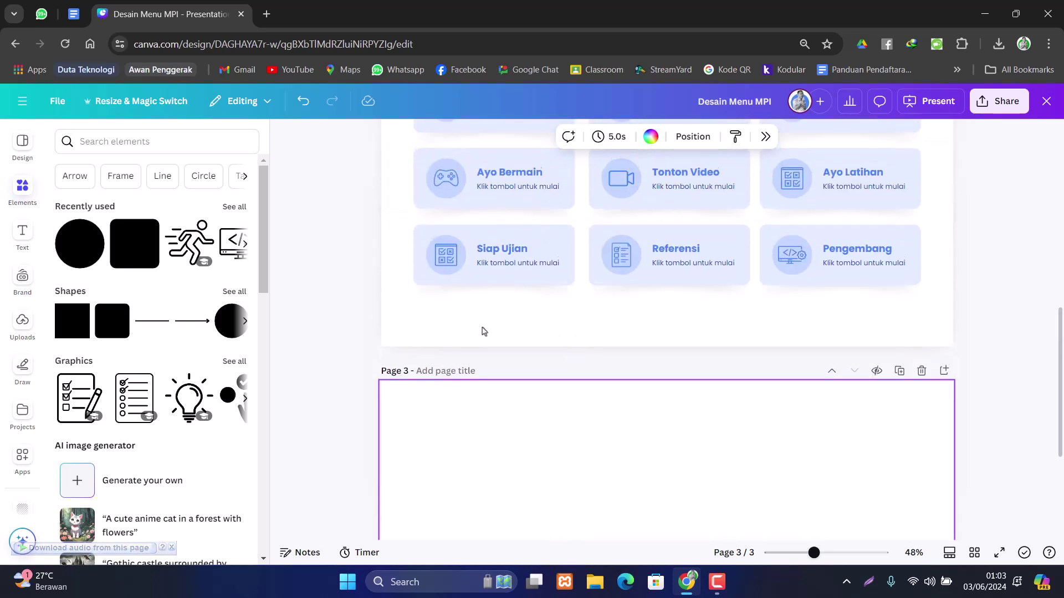
{"action": "scroll", "coordinate": [483, 331], "scroll_direction": "down", "scroll_amount": 4}
{"action": "left_click", "coordinate": [141, 257]}
{"action": "left_click_drag", "start_coordinate": [673, 339], "coordinate": [511, 294]}
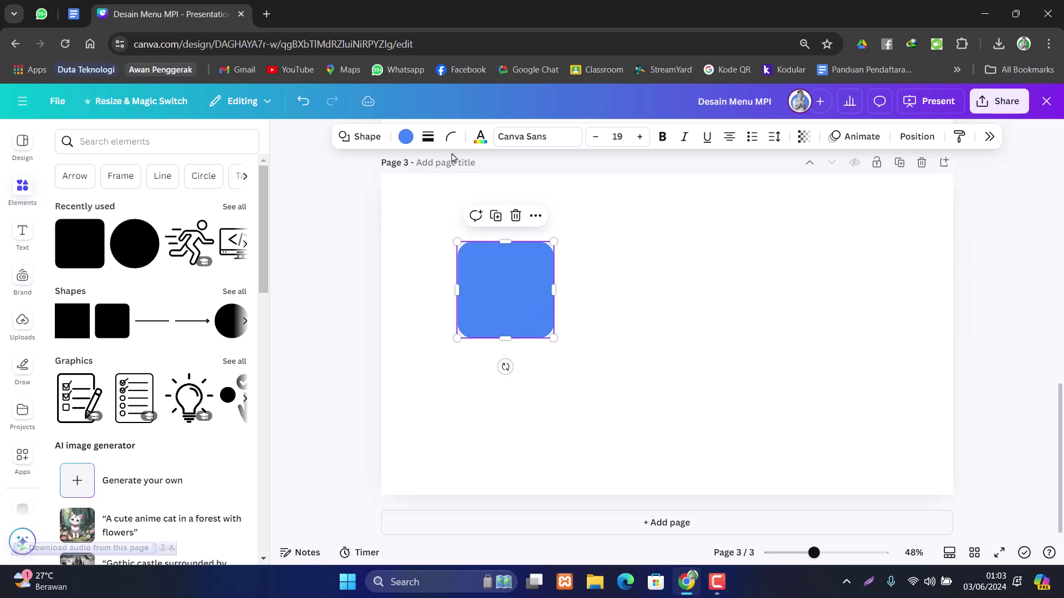
- Reduce the square's corner rounding and fill it with the document's palest blue
{"action": "left_click", "coordinate": [451, 137]}
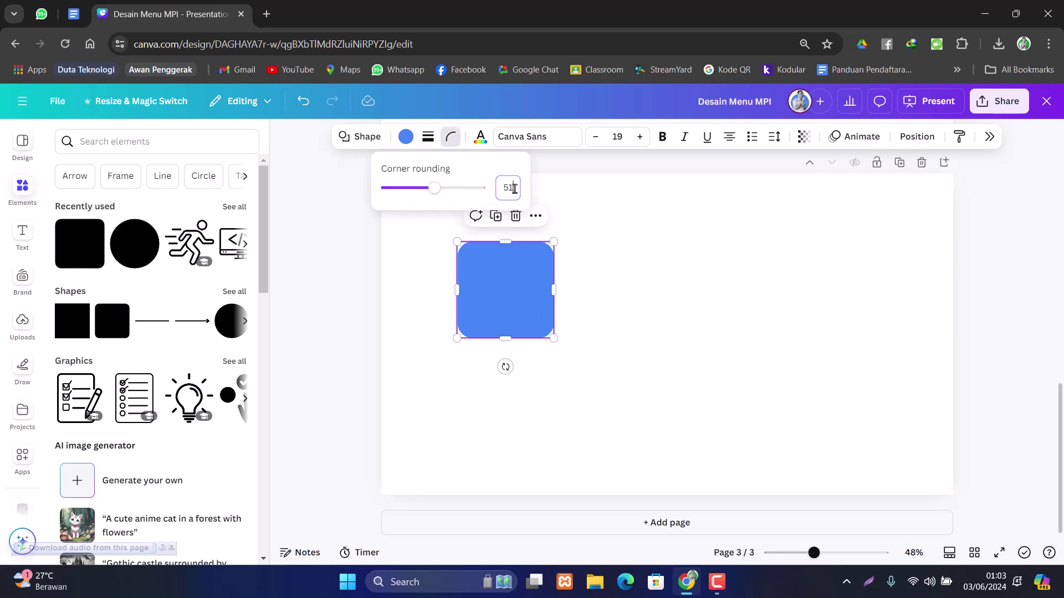
{"action": "key", "text": "BackSpace"}
{"action": "key", "text": "BackSpace"}
{"action": "left_click", "coordinate": [470, 293]}
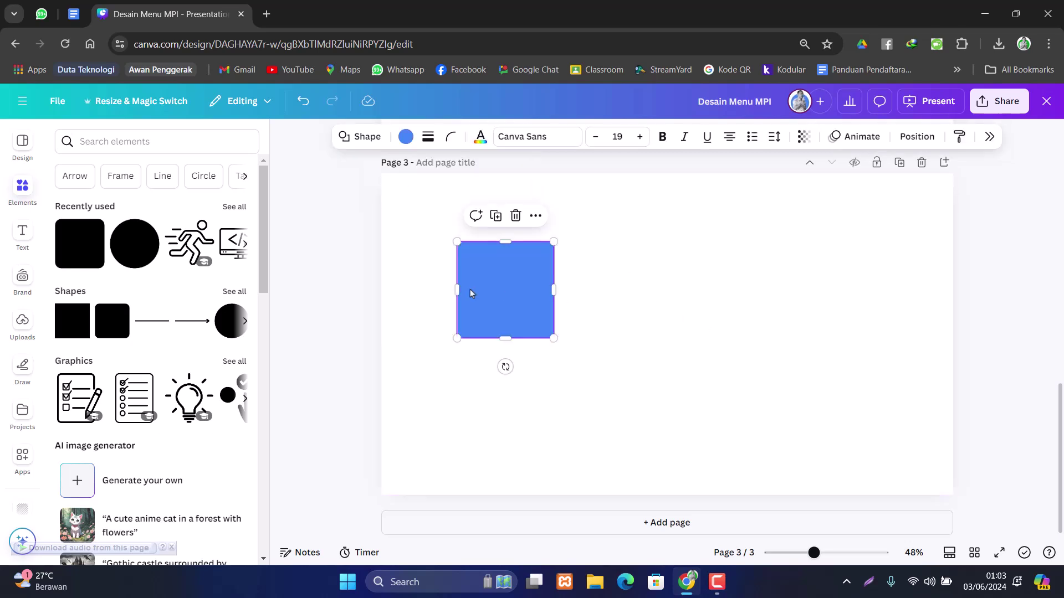
{"action": "left_click", "coordinate": [406, 136]}
{"action": "left_click", "coordinate": [440, 186]}
{"action": "left_click", "coordinate": [621, 297]}
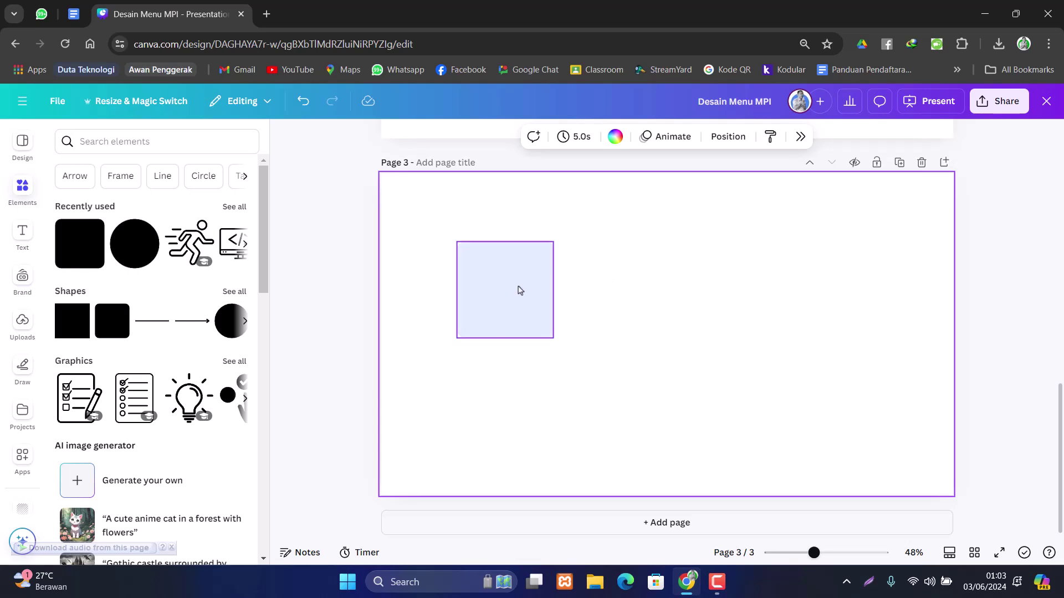
- Add a circle, shrink it to about half the square's width, and centre it on the square's top edge
{"action": "left_click", "coordinate": [145, 228]}
{"action": "left_click", "coordinate": [727, 336]}
{"action": "left_click_drag", "start_coordinate": [705, 340], "coordinate": [544, 249]}
{"action": "left_click_drag", "start_coordinate": [558, 194], "coordinate": [511, 250]}
{"action": "left_click", "coordinate": [667, 265]}
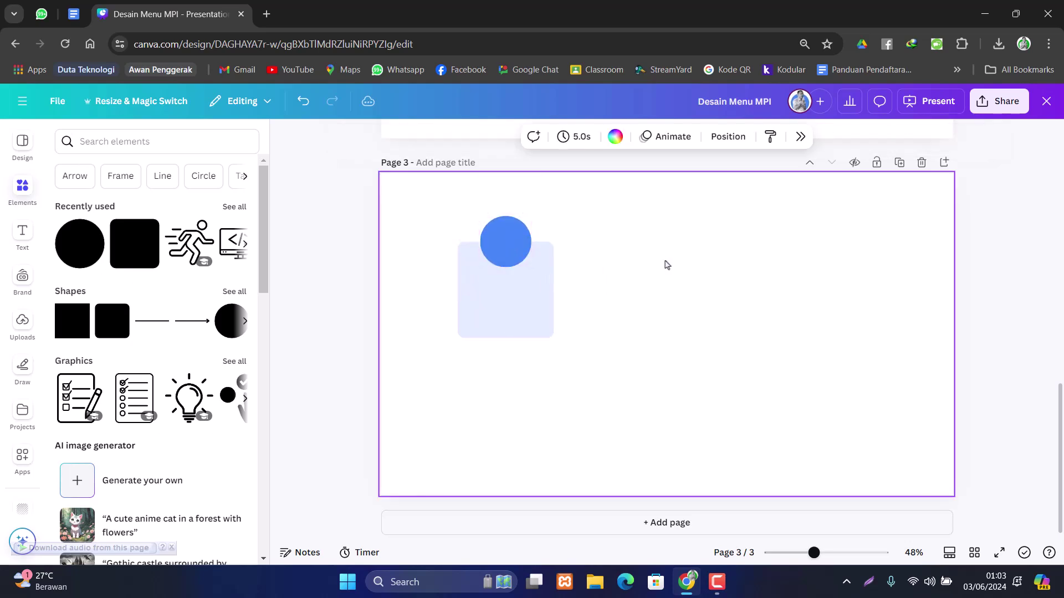
- Shorten the pale square from below into a card about 213 px high
{"action": "left_click", "coordinate": [511, 299]}
{"action": "left_click_drag", "start_coordinate": [505, 338], "coordinate": [507, 304]}
{"action": "left_click", "coordinate": [665, 304]}
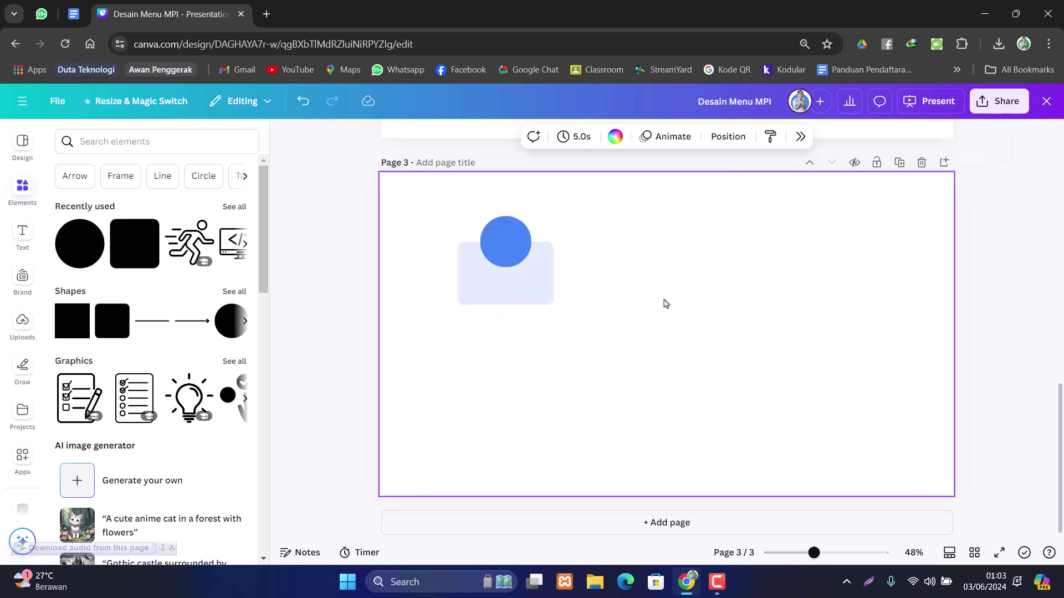
- Fill the circle with the light blue document colour used for page 2's icon circles
{"action": "scroll", "coordinate": [663, 300], "scroll_direction": "up", "scroll_amount": 3}
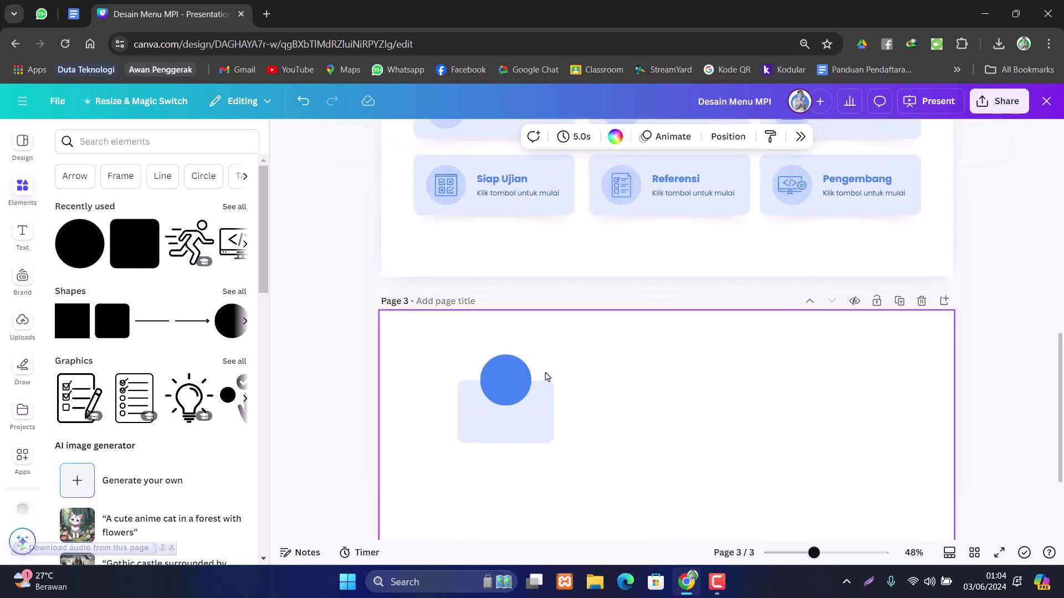
{"action": "left_click", "coordinate": [530, 376]}
{"action": "left_click", "coordinate": [405, 137]}
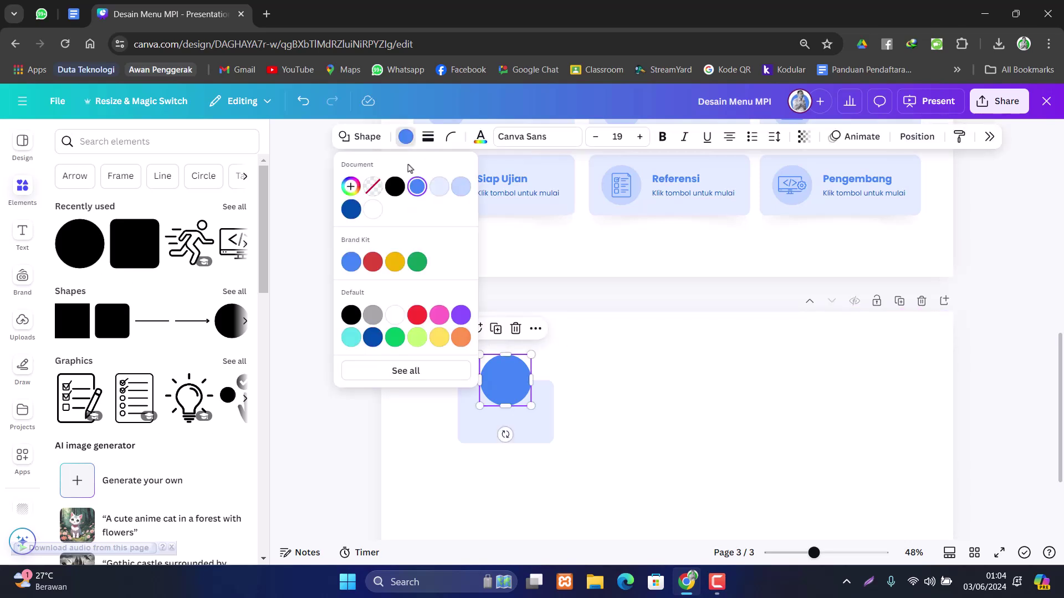
{"action": "left_click", "coordinate": [460, 189]}
{"action": "left_click", "coordinate": [587, 415]}
- Widen the card to about 464 px and centre the circle and card horizontally with each other
{"action": "left_click", "coordinate": [536, 425]}
{"action": "left_click_drag", "start_coordinate": [556, 411], "coordinate": [597, 414]}
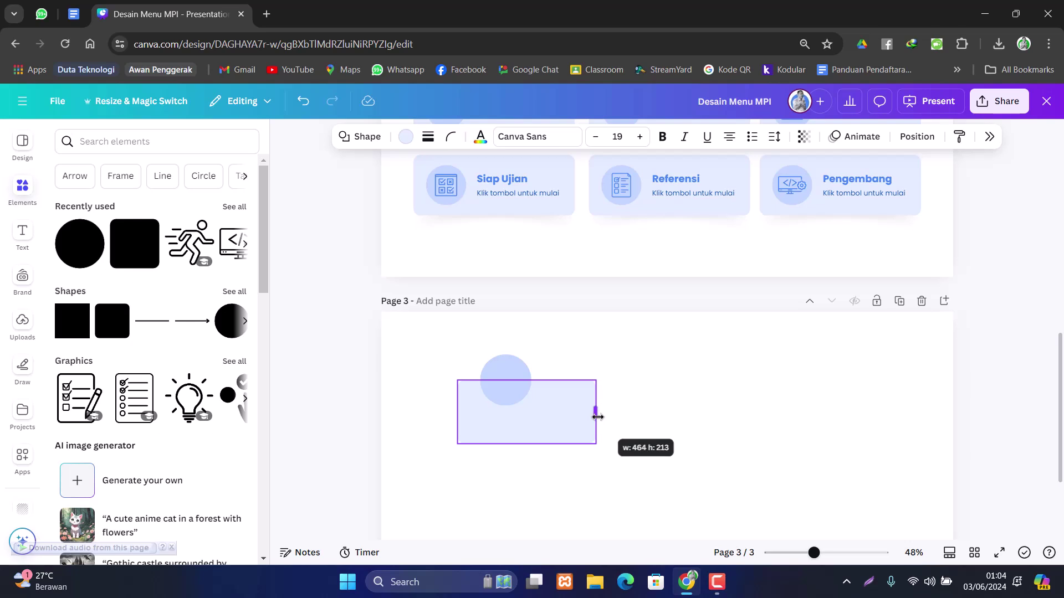
{"action": "left_click", "coordinate": [720, 427]}
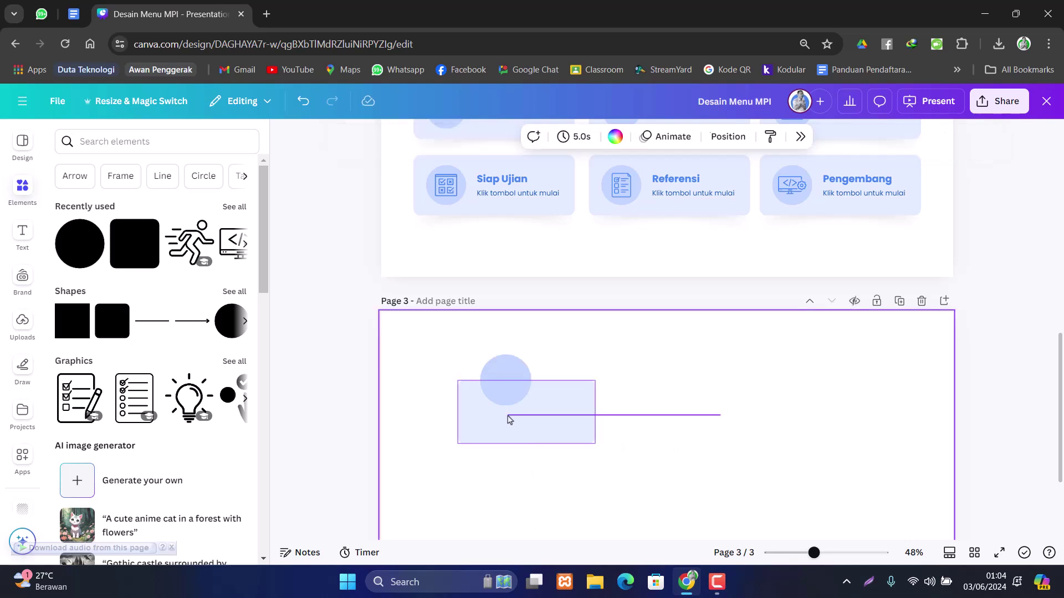
{"action": "left_click_drag", "start_coordinate": [466, 367], "coordinate": [604, 451]}
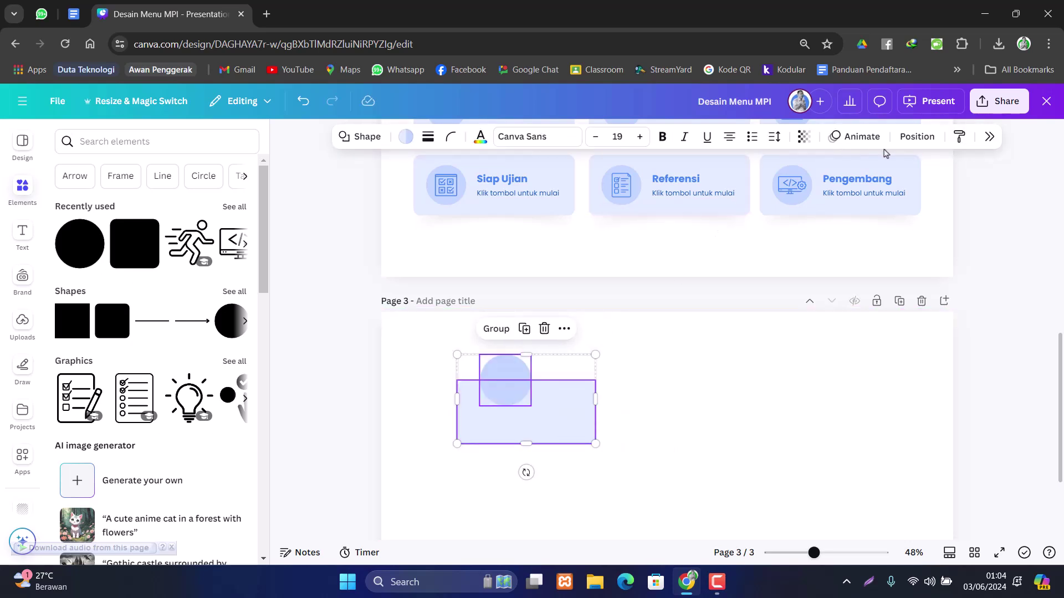
{"action": "left_click", "coordinate": [913, 137]}
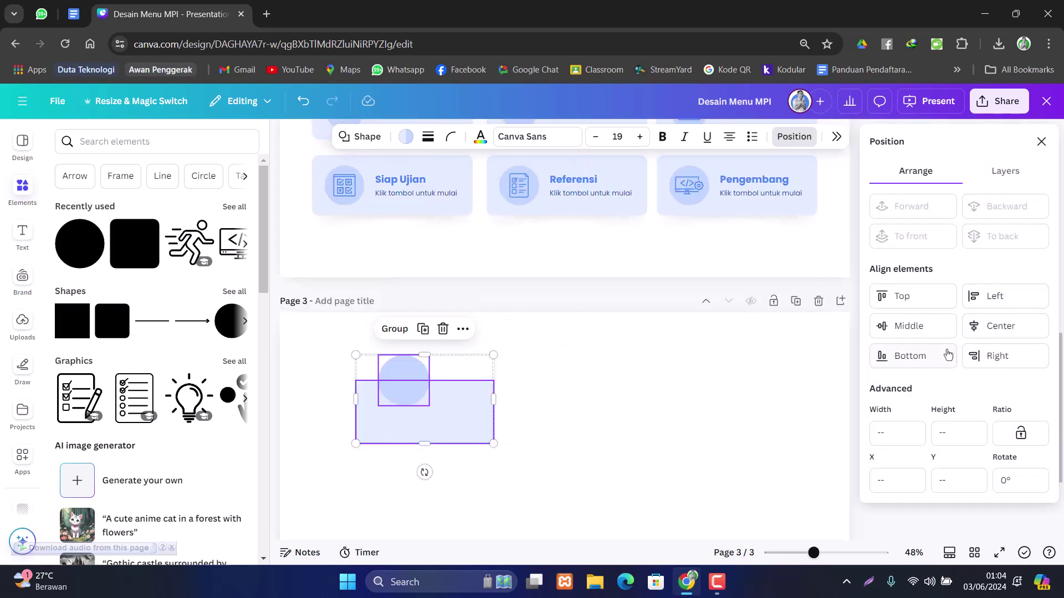
{"action": "left_click", "coordinate": [997, 327]}
{"action": "left_click", "coordinate": [618, 423]}
- Copy the Pendahuluan heading and its caption from page 2 and place them on page 3's card below the circle
{"action": "scroll", "coordinate": [619, 423], "scroll_direction": "up", "scroll_amount": 3}
{"action": "scroll", "coordinate": [618, 423], "scroll_direction": "up", "scroll_amount": 2}
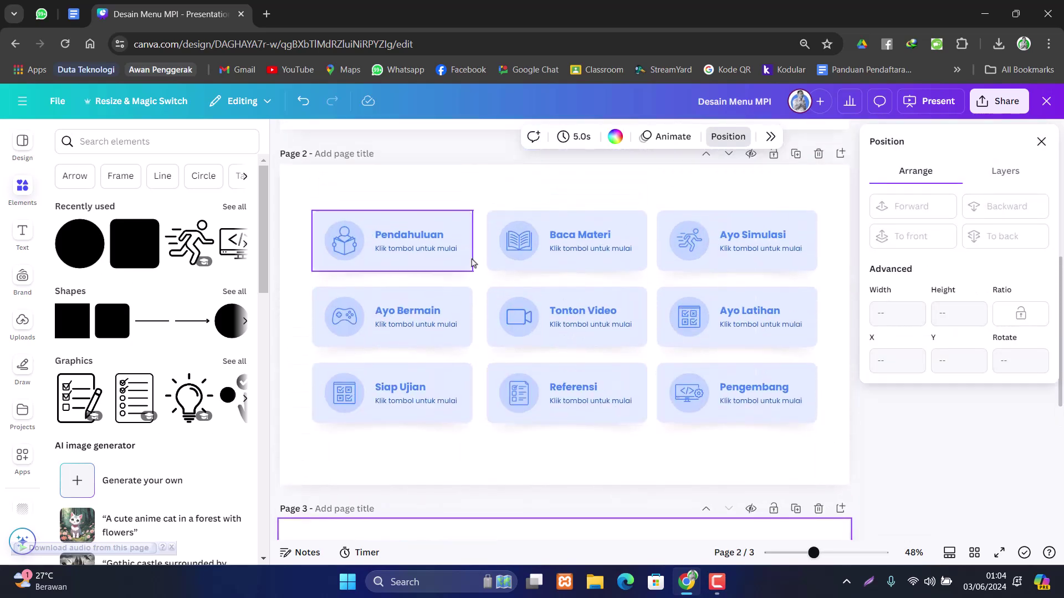
{"action": "left_click", "coordinate": [441, 244]}
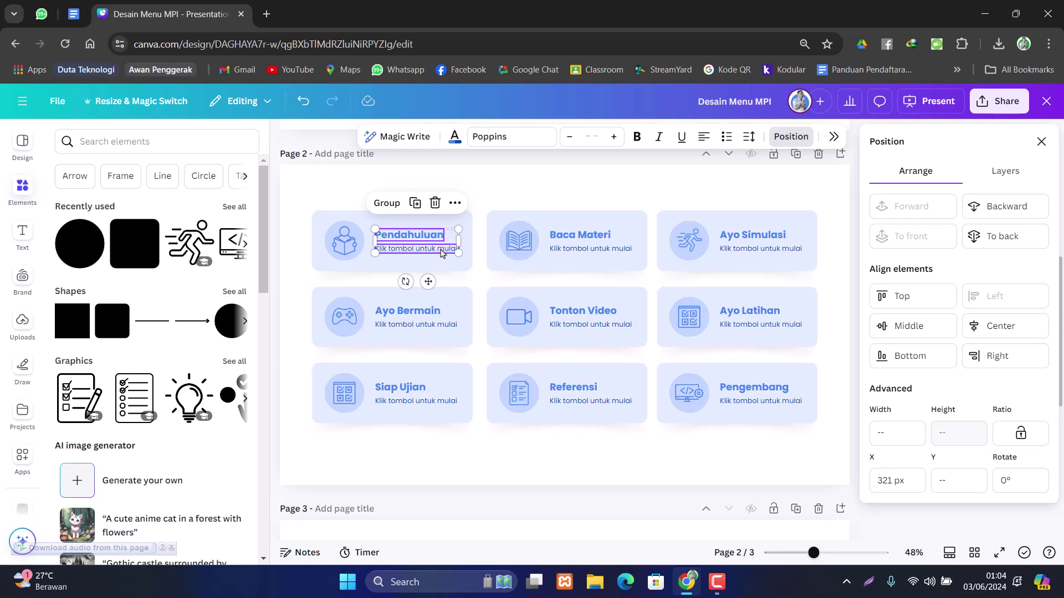
{"action": "scroll", "coordinate": [441, 253], "scroll_direction": "down", "scroll_amount": 6}
{"action": "left_click", "coordinate": [546, 331]}
{"action": "key", "text": "ctrl+v"}
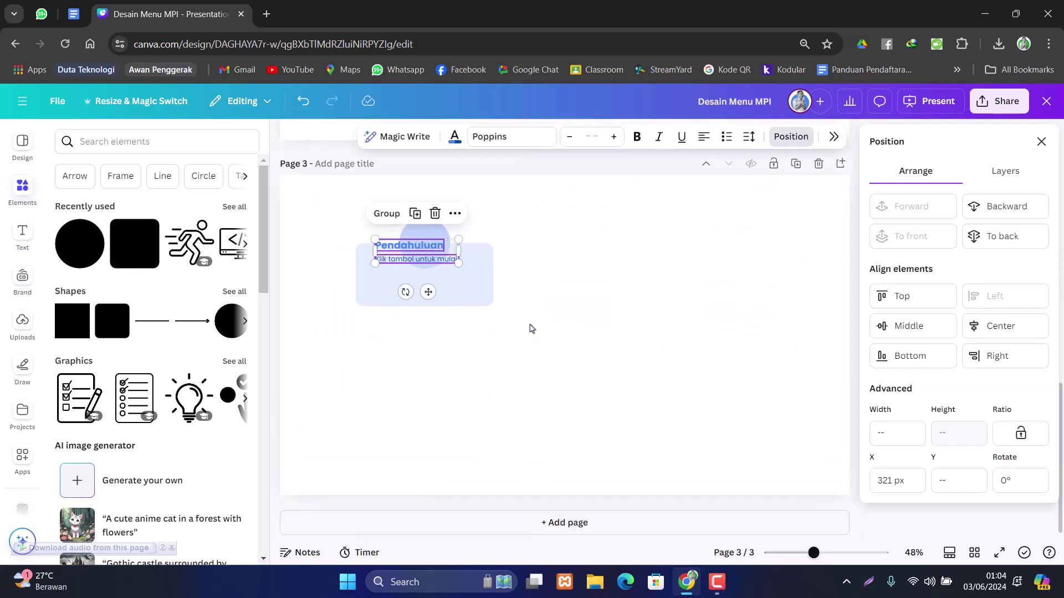
{"action": "left_click_drag", "start_coordinate": [428, 290], "coordinate": [438, 323]}
{"action": "left_click", "coordinate": [442, 330]}
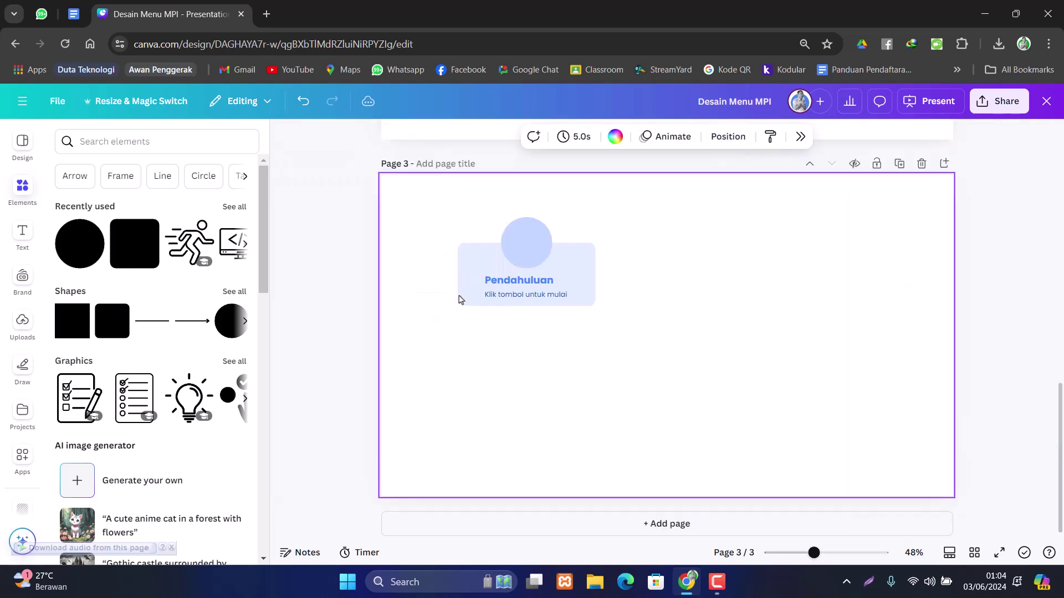
- Centre-align the heading and caption text and widen the heading's text box to about 281 px so it fits one line
{"action": "left_click", "coordinate": [542, 282]}
{"action": "left_click", "coordinate": [549, 301], "text": "shift"}
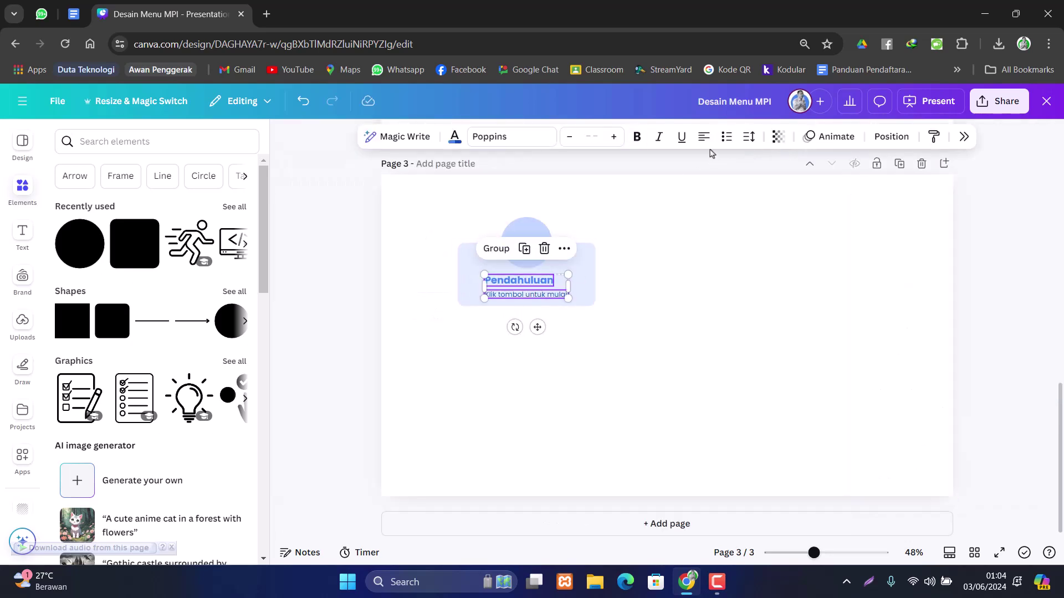
{"action": "left_click", "coordinate": [703, 136]}
{"action": "left_click", "coordinate": [689, 169]}
{"action": "left_click", "coordinate": [681, 281]}
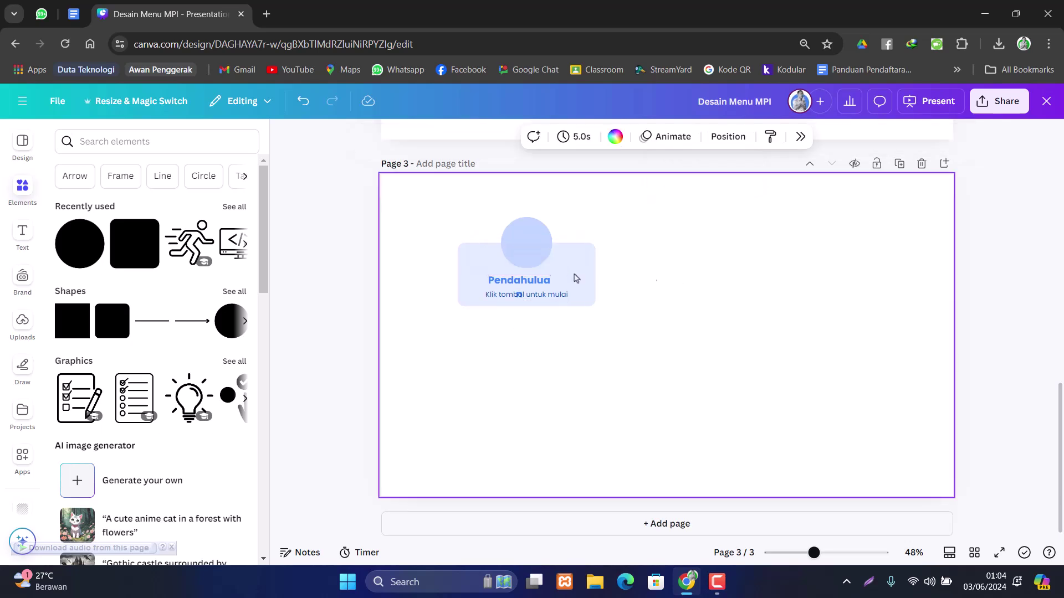
{"action": "left_click", "coordinate": [515, 284]}
{"action": "left_click_drag", "start_coordinate": [559, 286], "coordinate": [571, 286]}
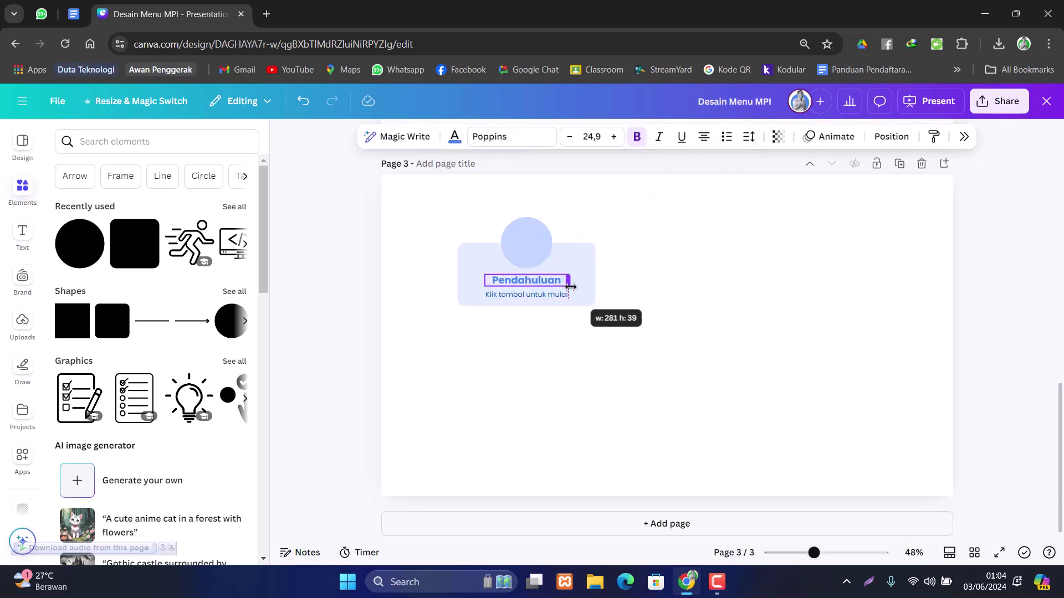
{"action": "left_click", "coordinate": [652, 306]}
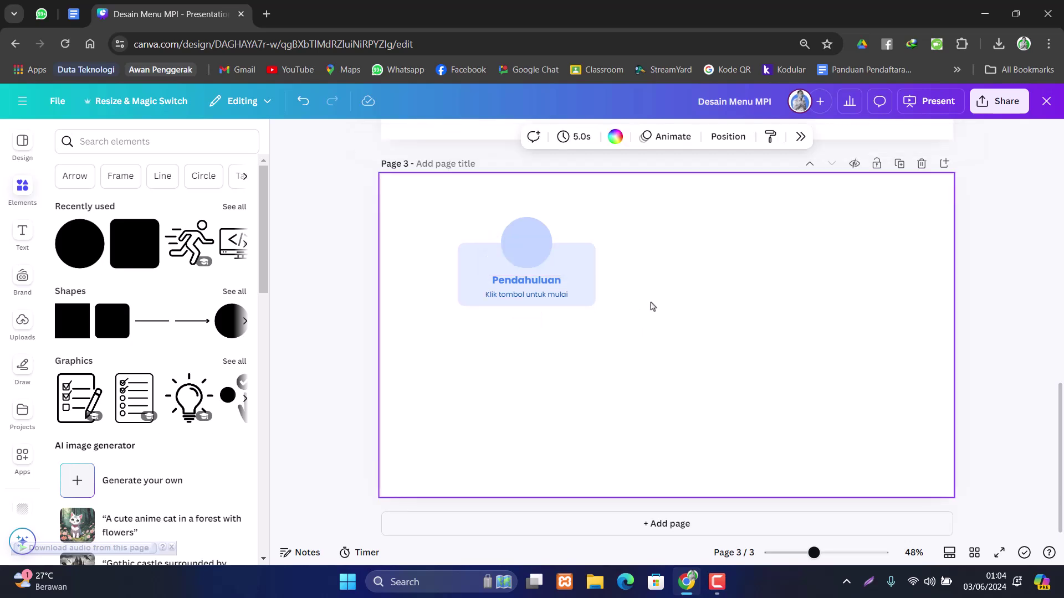
- Move the "Klik tombol untuk mulai" caption slightly up, closer to the Pendahuluan heading
{"action": "left_click", "coordinate": [582, 277]}
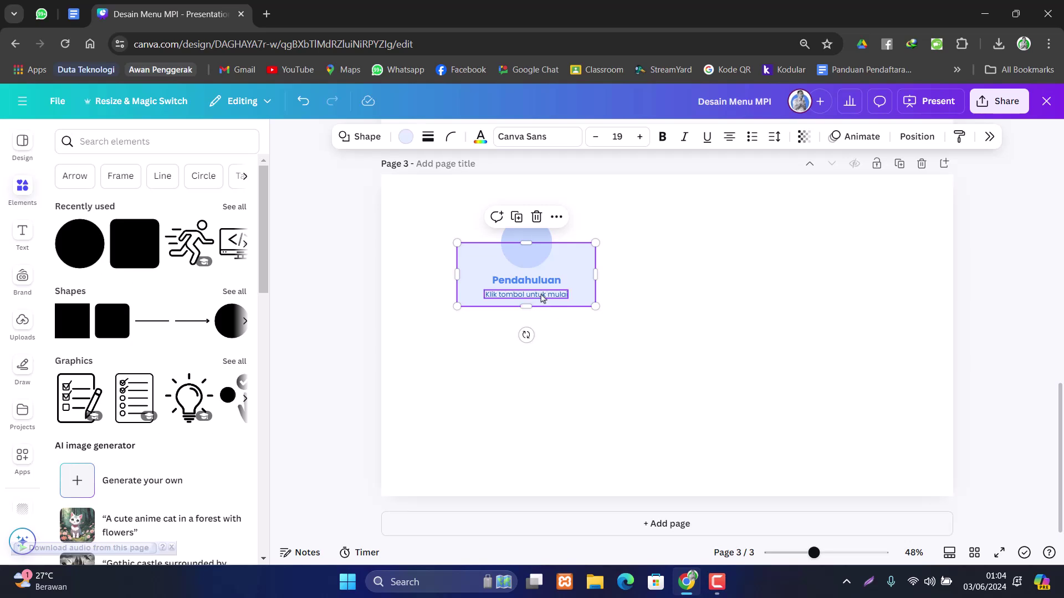
{"action": "left_click", "coordinate": [531, 295]}
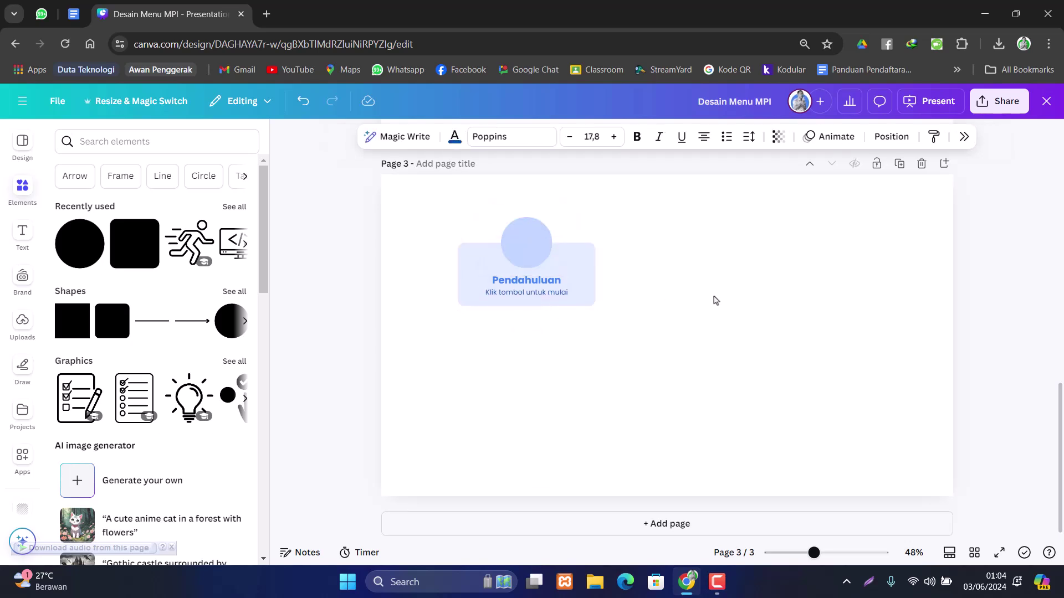
{"action": "left_click", "coordinate": [715, 293]}
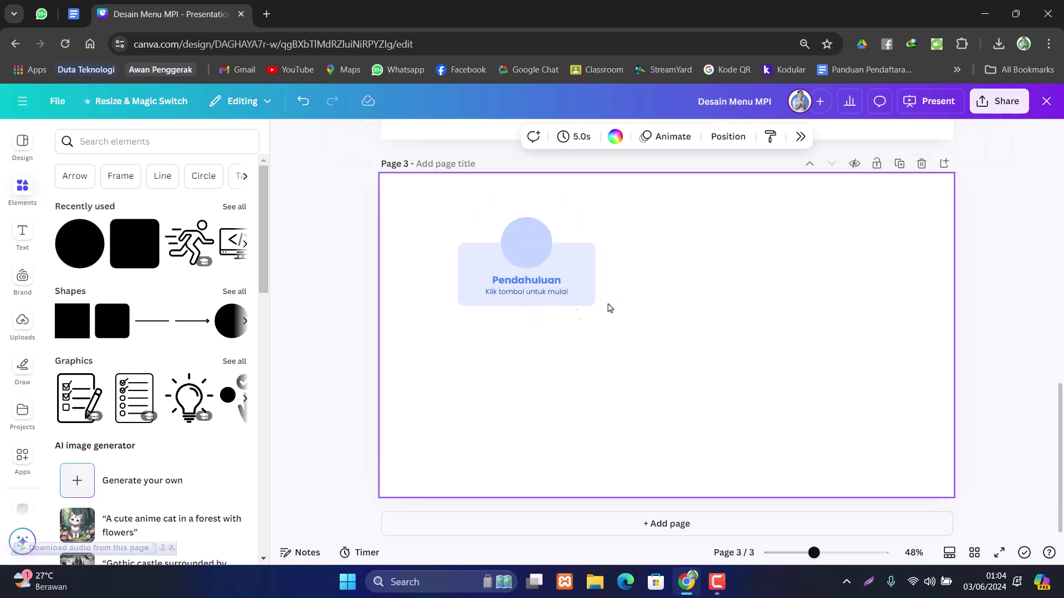
- Narrow the card to about 397 px and centre the circle horizontally on it
{"action": "left_click", "coordinate": [586, 262]}
{"action": "left_click_drag", "start_coordinate": [598, 271], "coordinate": [575, 274]}
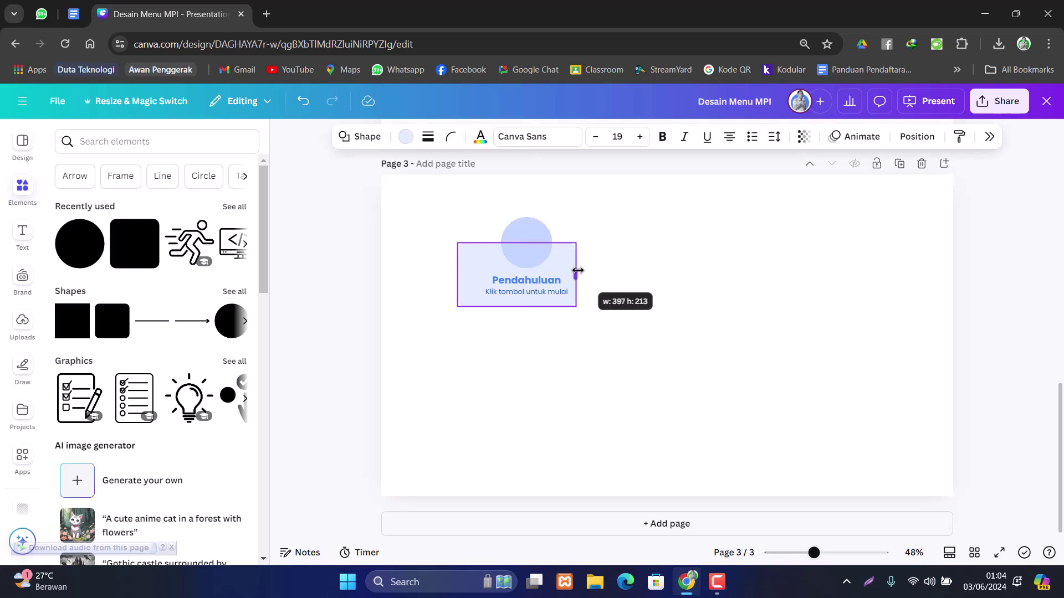
{"action": "left_click", "coordinate": [475, 233]}
{"action": "left_click_drag", "start_coordinate": [468, 223], "coordinate": [540, 259]}
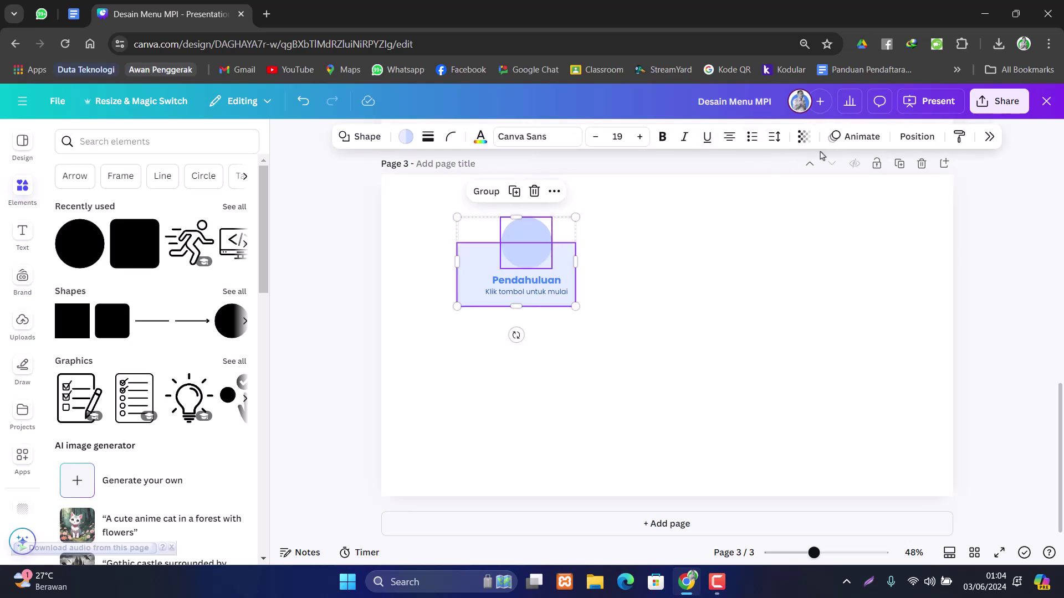
{"action": "left_click", "coordinate": [917, 137]}
{"action": "left_click", "coordinate": [997, 326]}
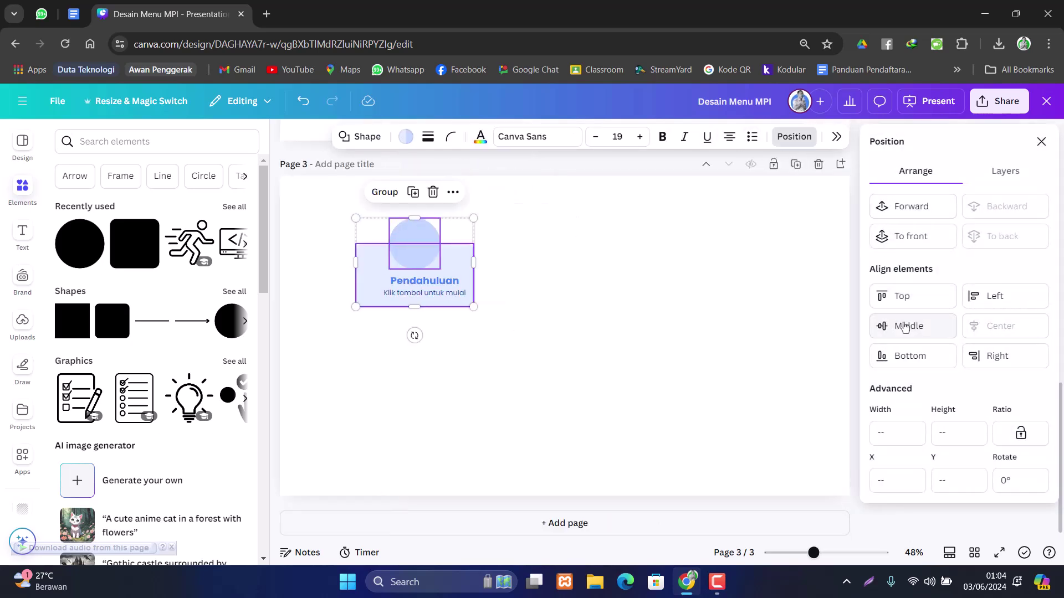
{"action": "left_click", "coordinate": [909, 326]}
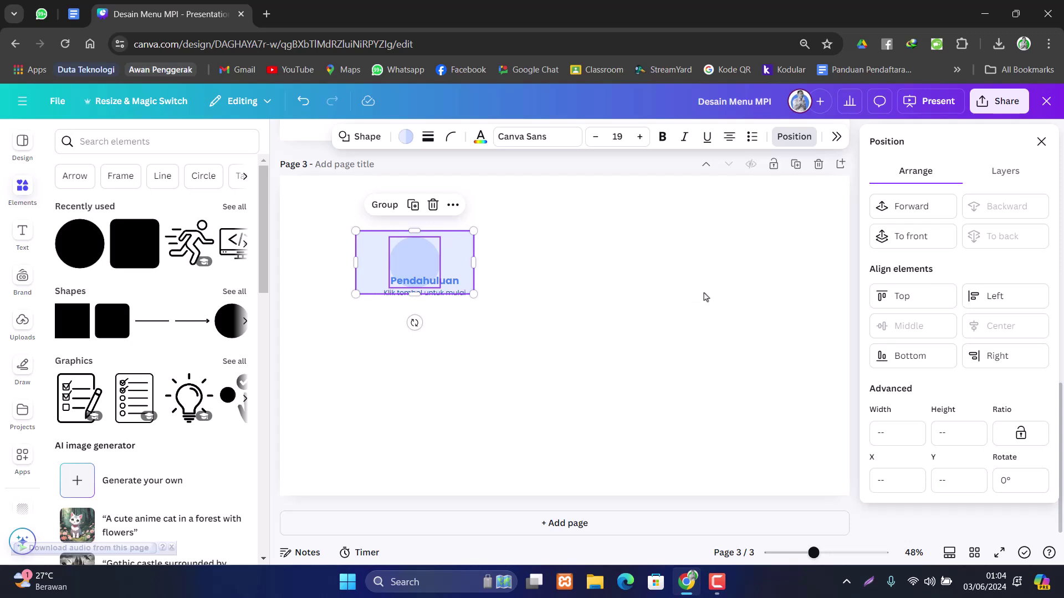
{"action": "key", "text": "ctrl+z"}
{"action": "left_click", "coordinate": [663, 291]}
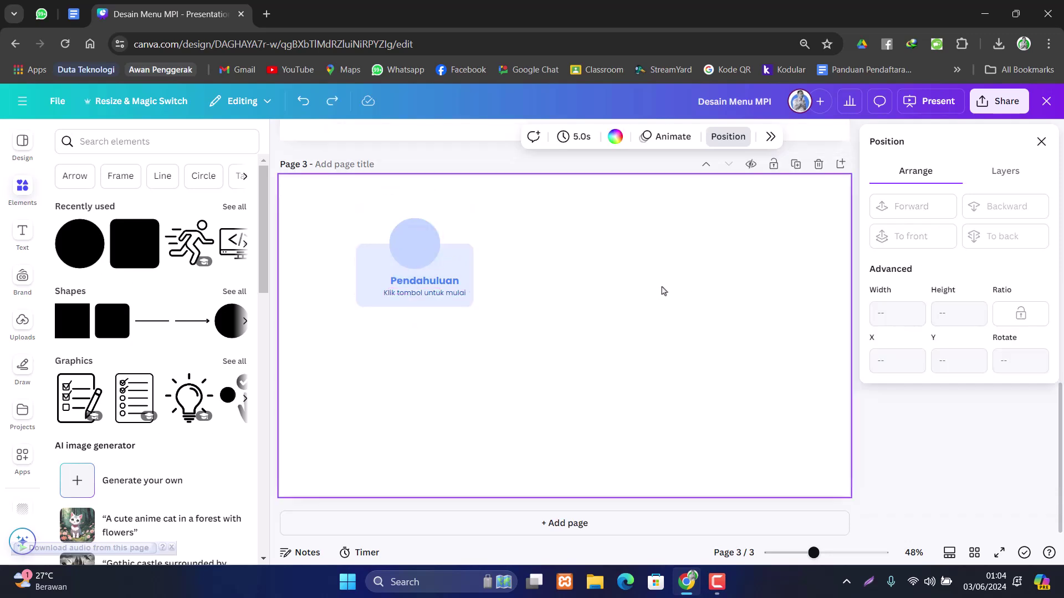
- Centre the Pendahuluan heading and its caption horizontally on the card
{"action": "left_click", "coordinate": [442, 296]}
{"action": "left_click", "coordinate": [443, 302], "text": "shift"}
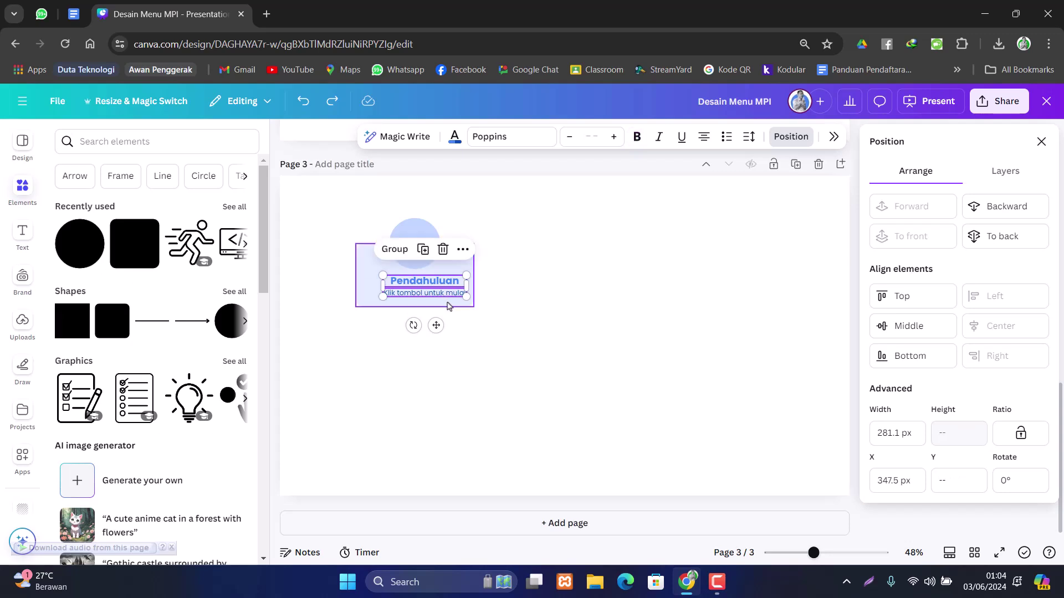
{"action": "left_click", "coordinate": [1020, 335]}
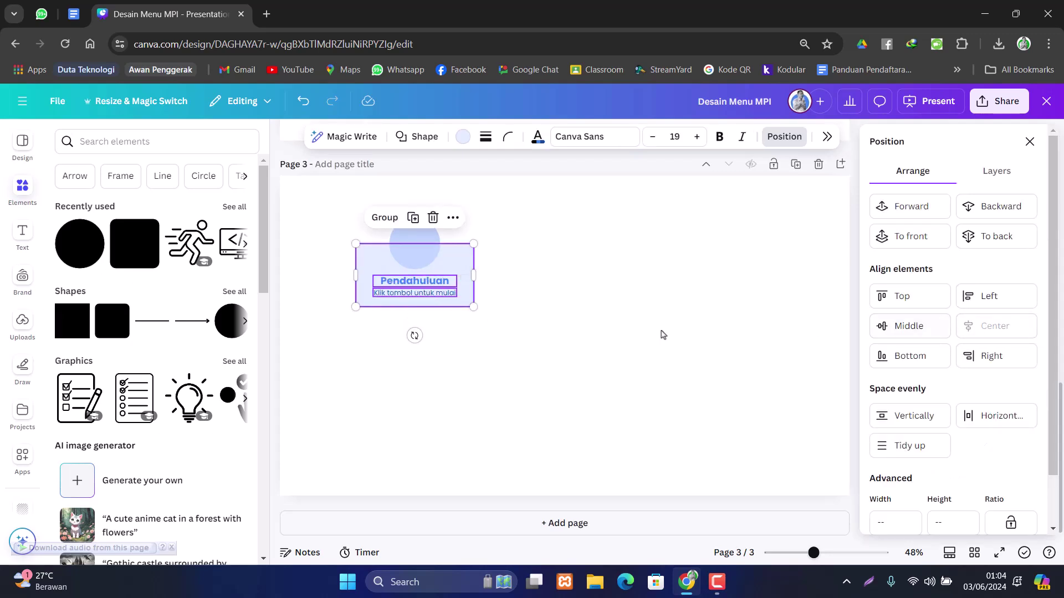
{"action": "left_click", "coordinate": [654, 335]}
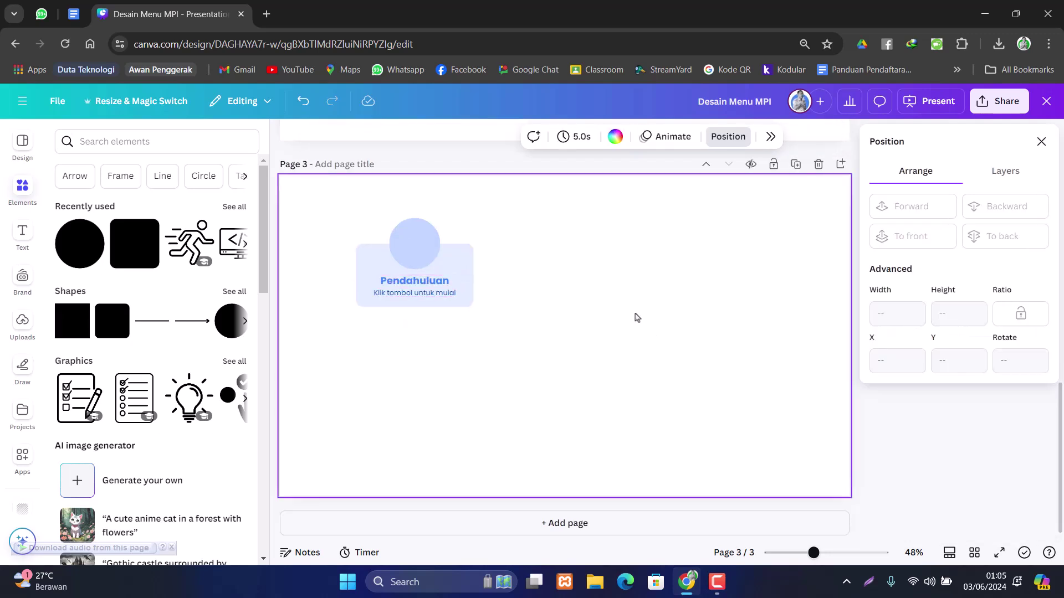
- Extend the card's bottom edge downward so the card is about 226 px high
{"action": "left_click", "coordinate": [438, 303]}
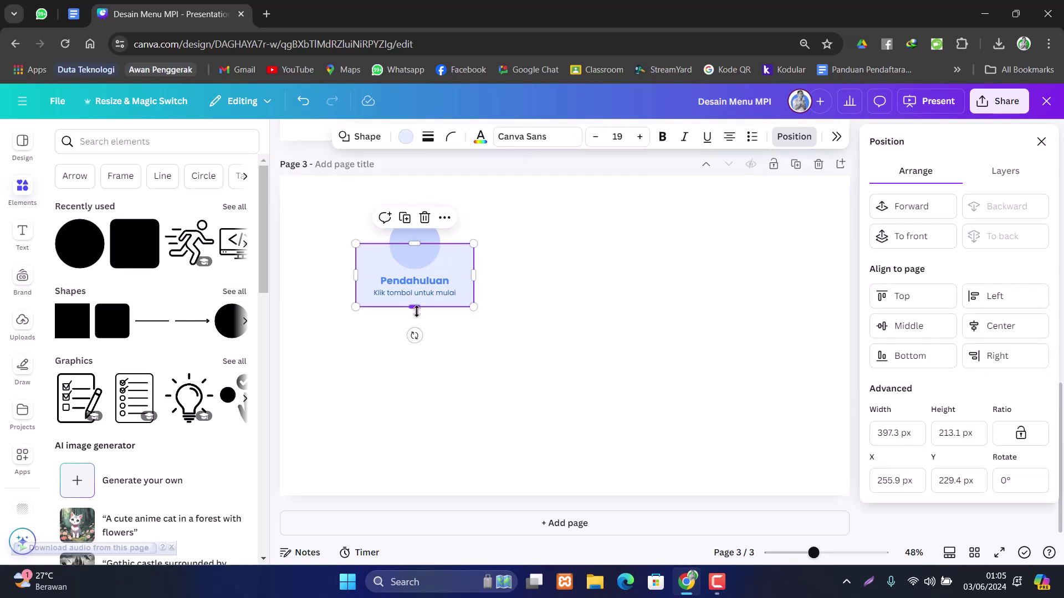
{"action": "left_click_drag", "start_coordinate": [416, 309], "coordinate": [416, 313]}
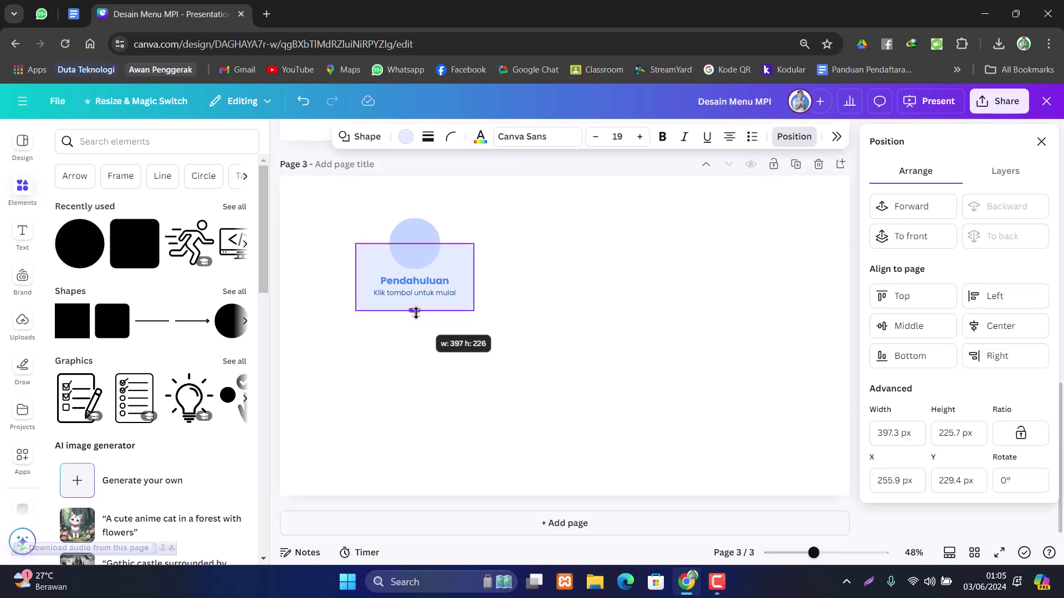
{"action": "left_click", "coordinate": [568, 312]}
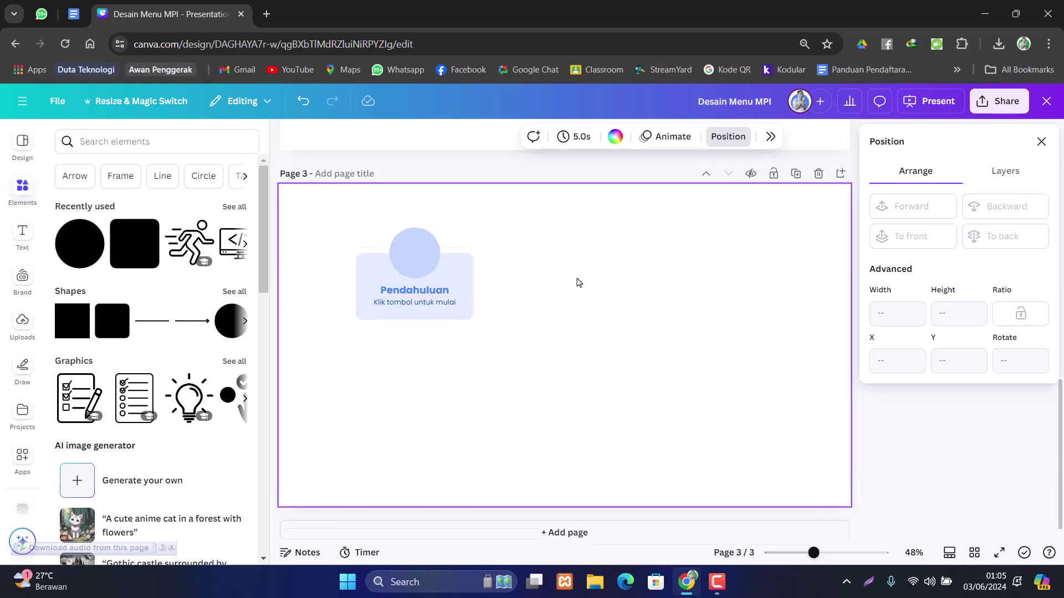
- Copy the reading-person icon from page 2's Pendahuluan button onto page 3 and centre it inside the card's circle
{"action": "scroll", "coordinate": [574, 280], "scroll_direction": "up", "scroll_amount": 6}
{"action": "left_click", "coordinate": [349, 254]}
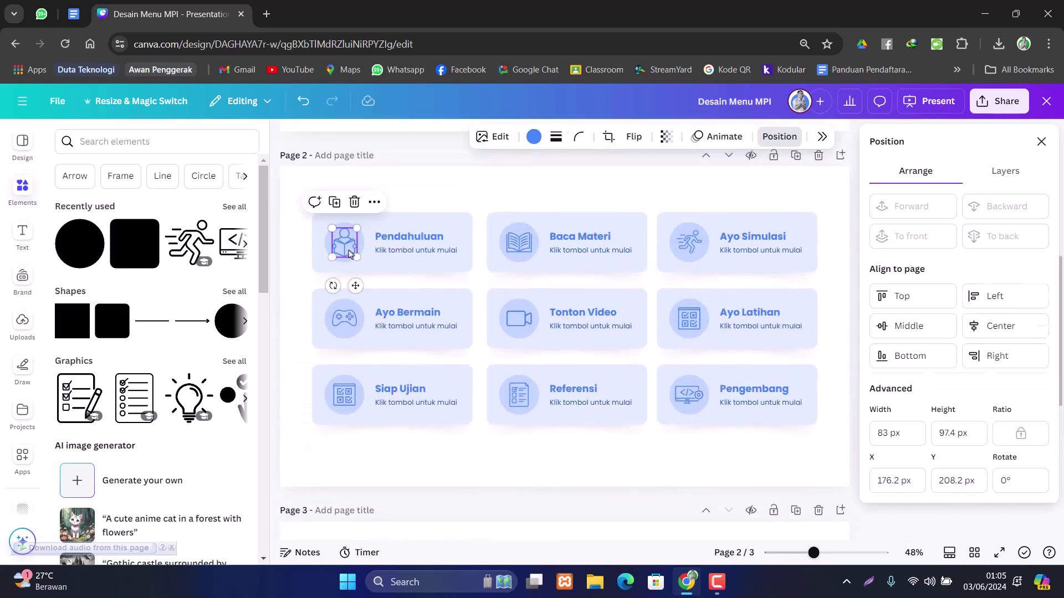
{"action": "key", "text": "ctrl+c"}
{"action": "scroll", "coordinate": [349, 254], "scroll_direction": "down", "scroll_amount": 4}
{"action": "left_click", "coordinate": [531, 384]}
{"action": "key", "text": "ctrl+v"}
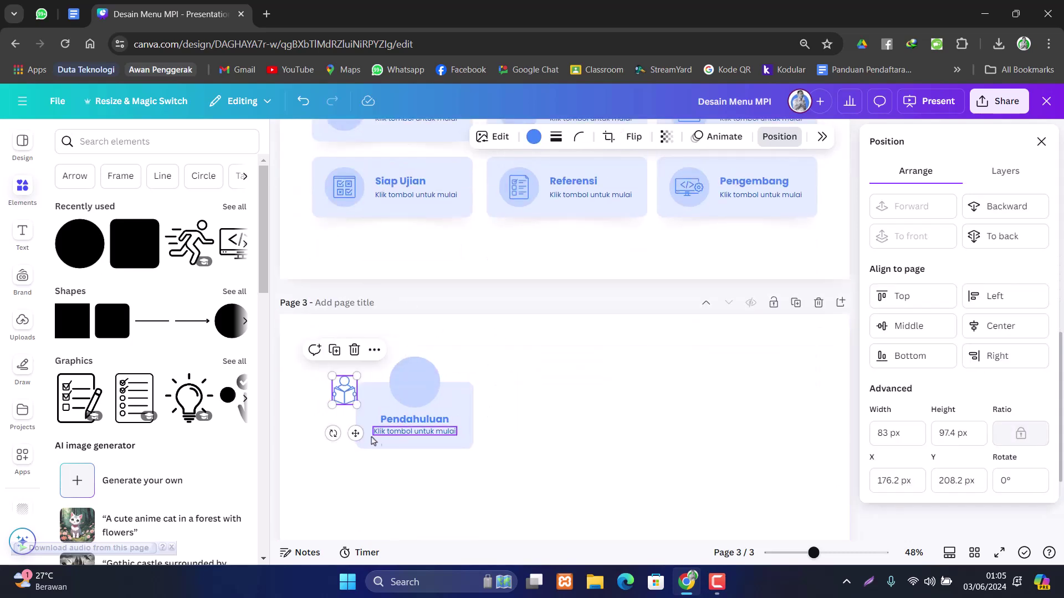
{"action": "left_click_drag", "start_coordinate": [355, 432], "coordinate": [419, 424]}
{"action": "left_click", "coordinate": [504, 423]}
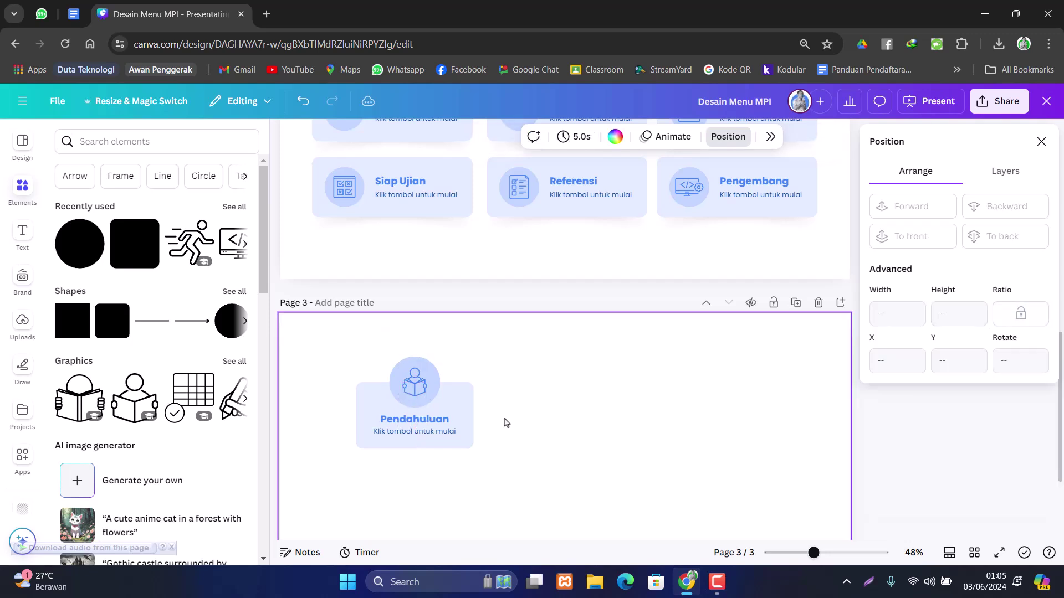
{"action": "scroll", "coordinate": [545, 396], "scroll_direction": "down", "scroll_amount": 3}
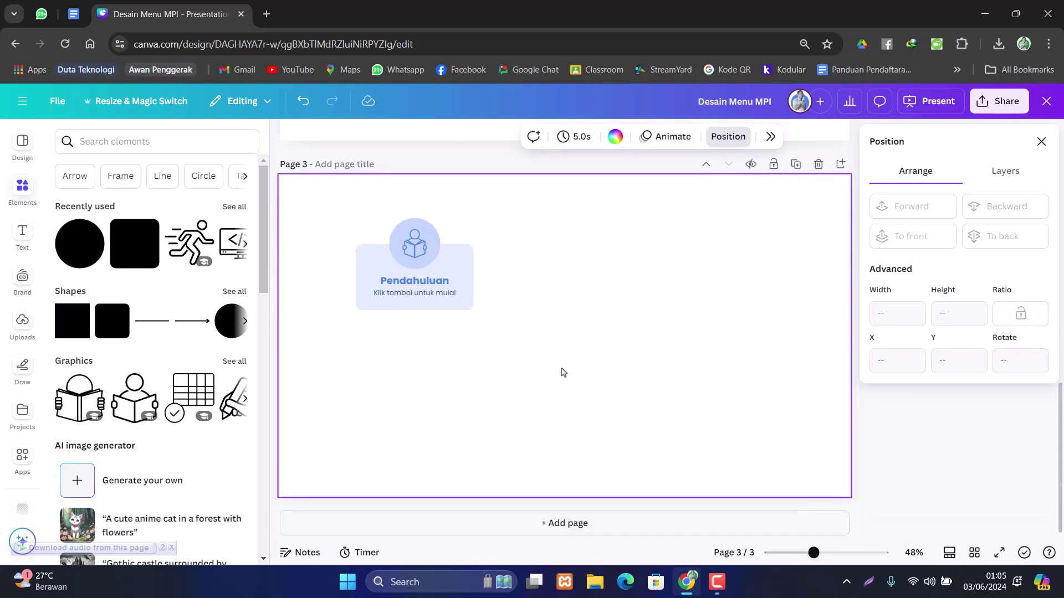
- Copy the shadow under page 1's Video button onto page 3, place it beneath the card and widen it to about 364 px
{"action": "scroll", "coordinate": [343, 227], "scroll_direction": "up", "scroll_amount": 10}
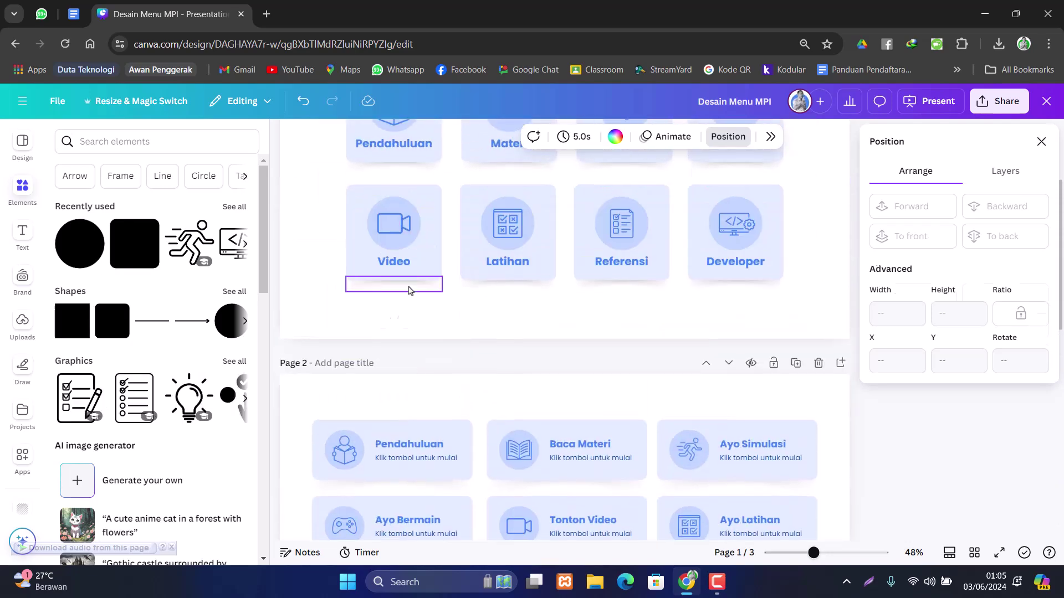
{"action": "left_click", "coordinate": [409, 289]}
{"action": "scroll", "coordinate": [516, 413], "scroll_direction": "down", "scroll_amount": 7}
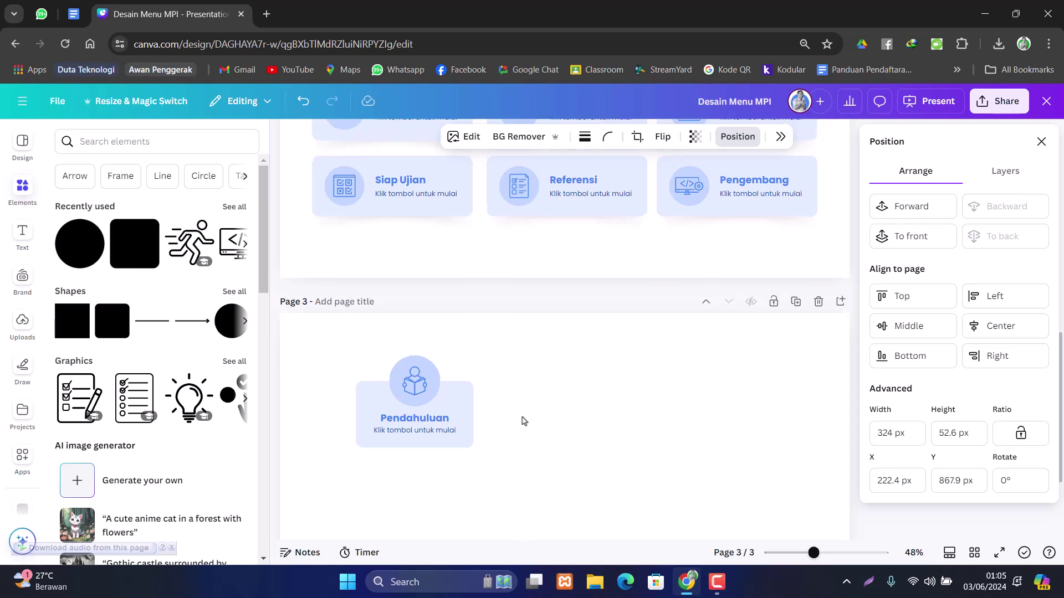
{"action": "scroll", "coordinate": [524, 421], "scroll_direction": "down", "scroll_amount": 3}
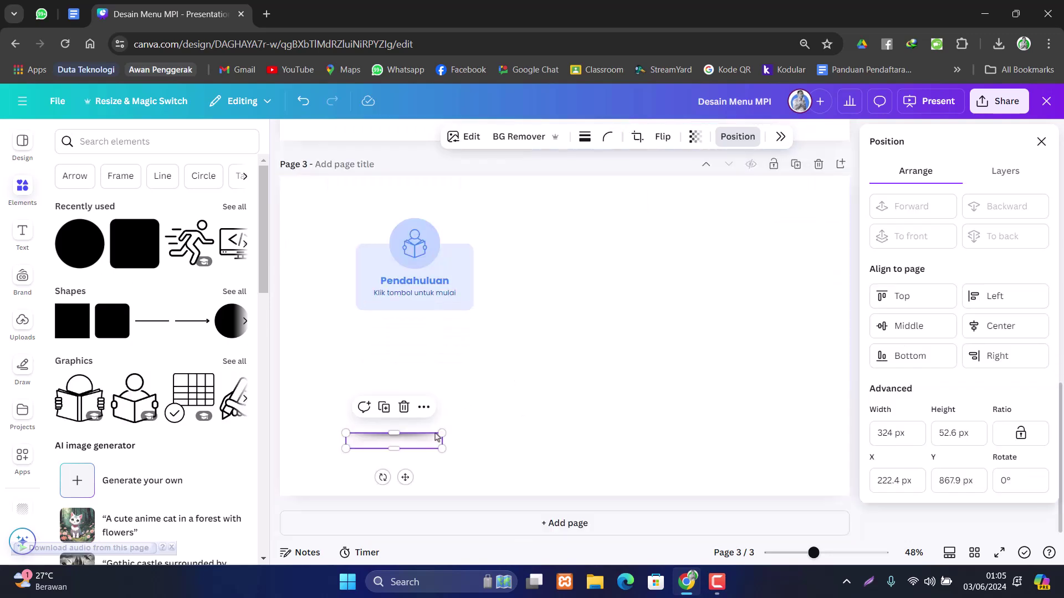
{"action": "left_click_drag", "start_coordinate": [405, 477], "coordinate": [466, 322]}
{"action": "left_click", "coordinate": [493, 336]}
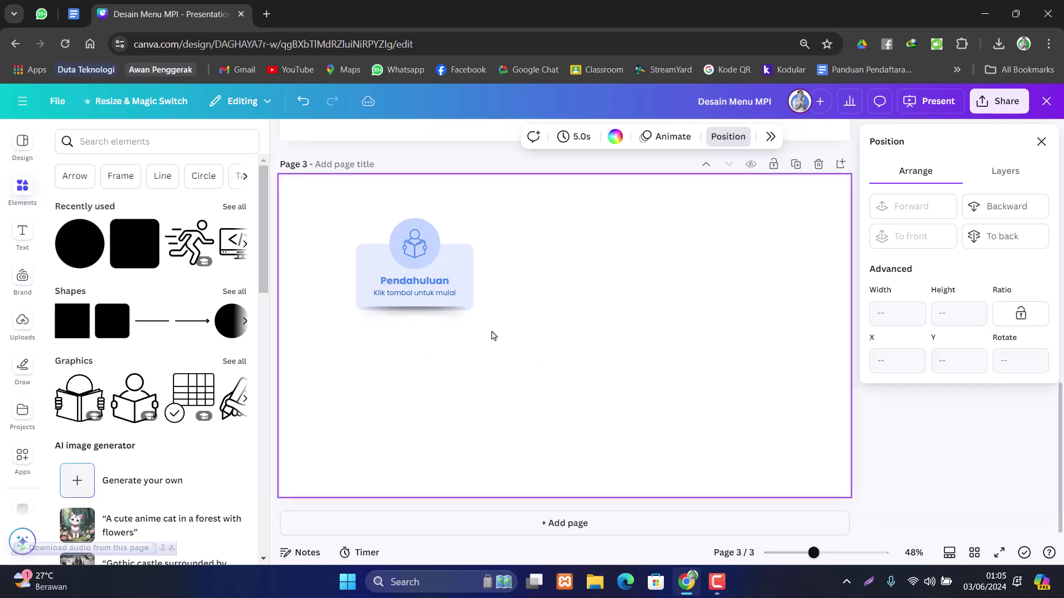
- Nudge the shadow slightly up against the card's bottom edge and send it to the back
{"action": "left_click", "coordinate": [463, 321]}
{"action": "key", "text": "Up"}
{"action": "key", "text": "Up"}
{"action": "key", "text": "Up"}
{"action": "key", "text": "Up"}
{"action": "key", "text": "Up"}
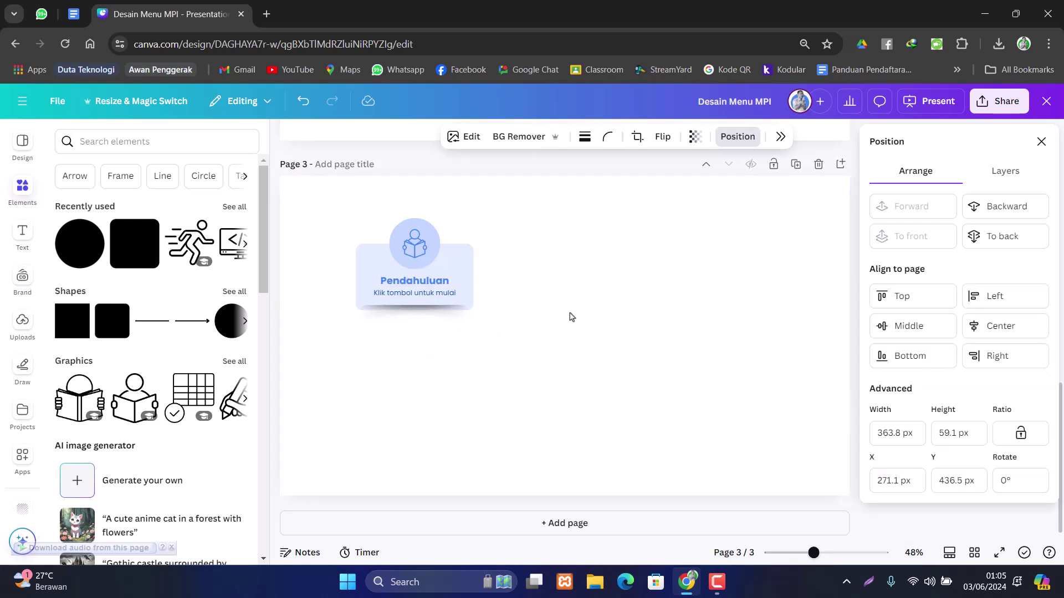
{"action": "right_click", "coordinate": [459, 320]}
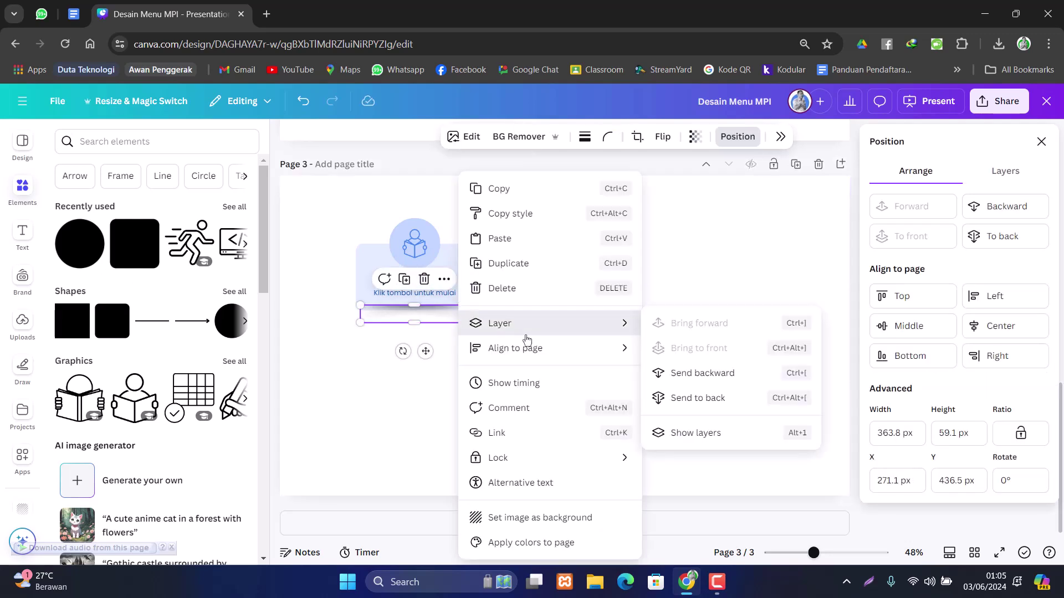
{"action": "mouse_move", "coordinate": [566, 326]}
{"action": "left_click", "coordinate": [686, 399]}
{"action": "left_click", "coordinate": [620, 344]}
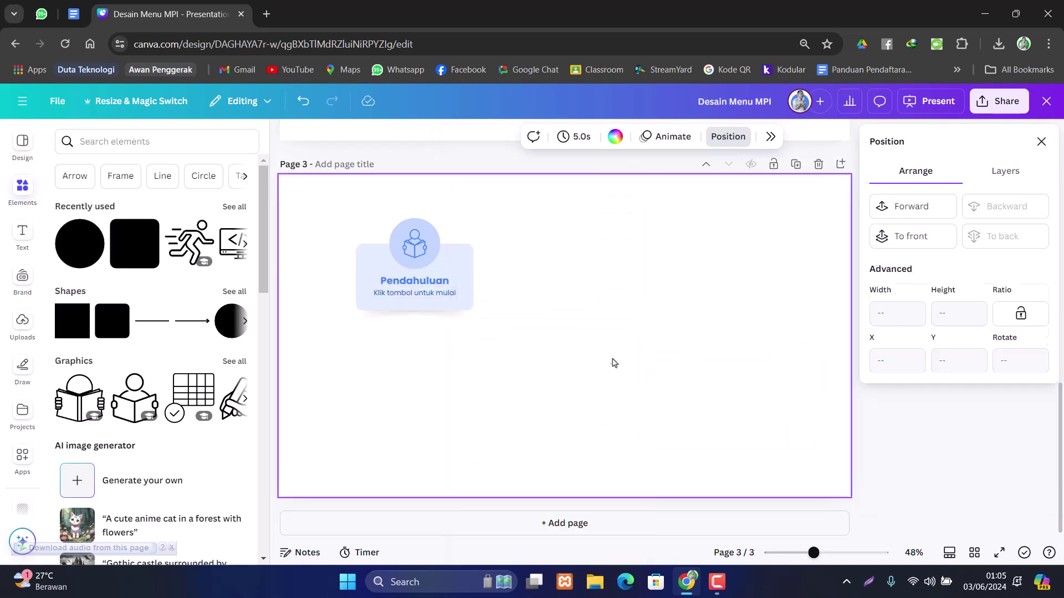
- Group the card, circle, icon, texts and shadow of the Pendahuluan button on page 3
{"action": "left_click_drag", "start_coordinate": [327, 222], "coordinate": [551, 348]}
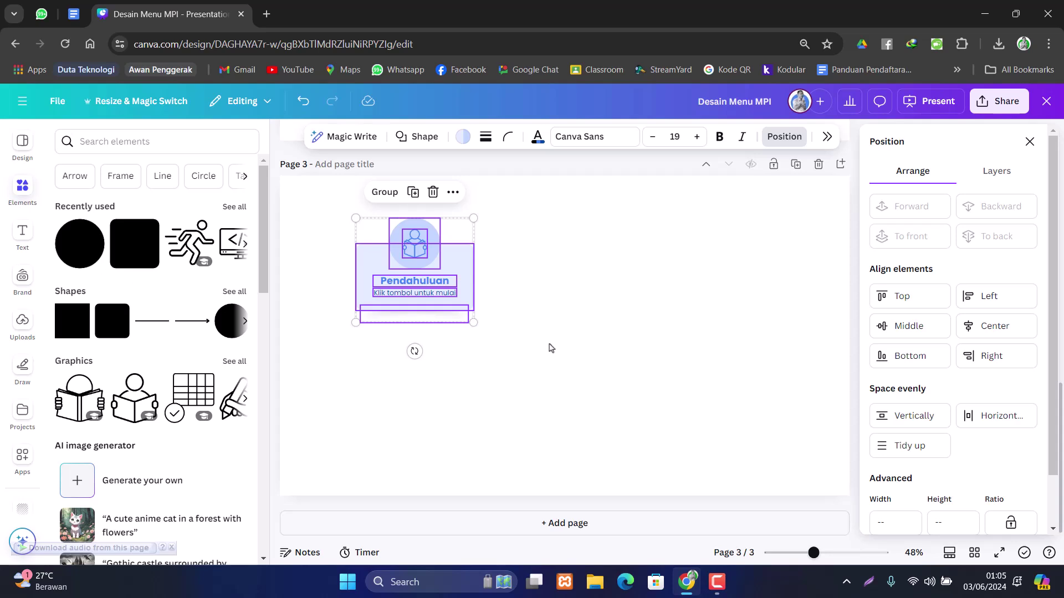
{"action": "key", "text": "ctrl+g"}
{"action": "left_click", "coordinate": [548, 349]}
{"action": "scroll", "coordinate": [557, 350], "scroll_direction": "up", "scroll_amount": 2}
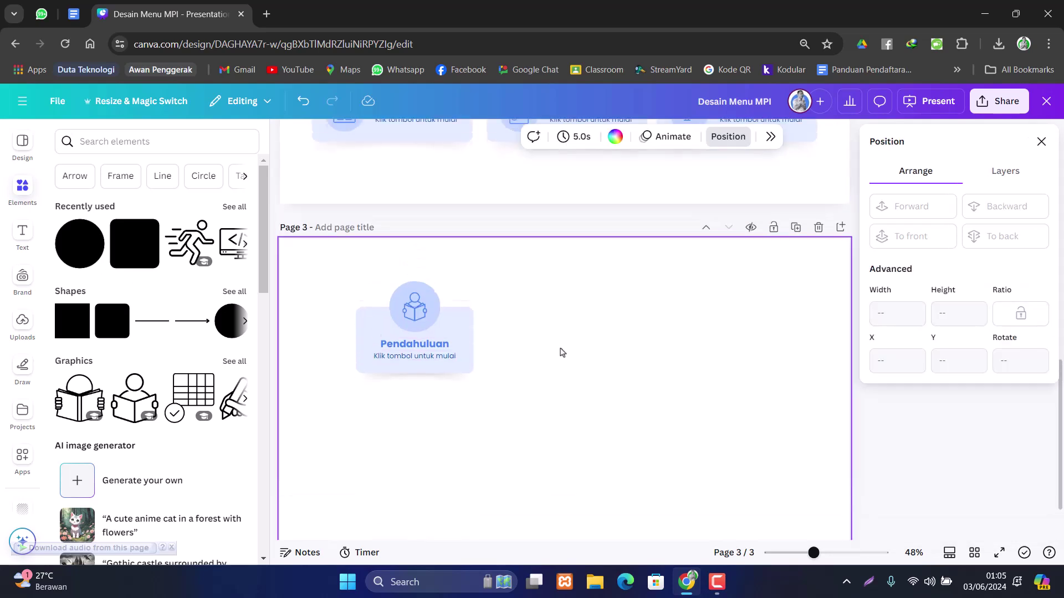
- Move the grouped Pendahuluan button slightly left on page 3
{"action": "double_click", "coordinate": [452, 357]}
{"action": "left_click", "coordinate": [636, 373]}
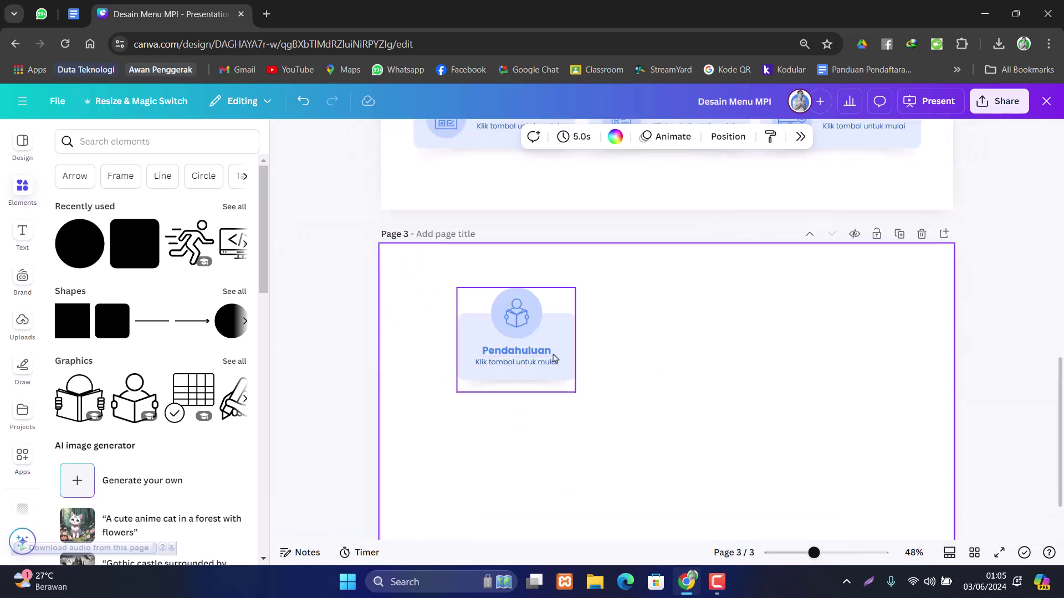
{"action": "double_click", "coordinate": [529, 350]}
{"action": "left_click", "coordinate": [648, 359]}
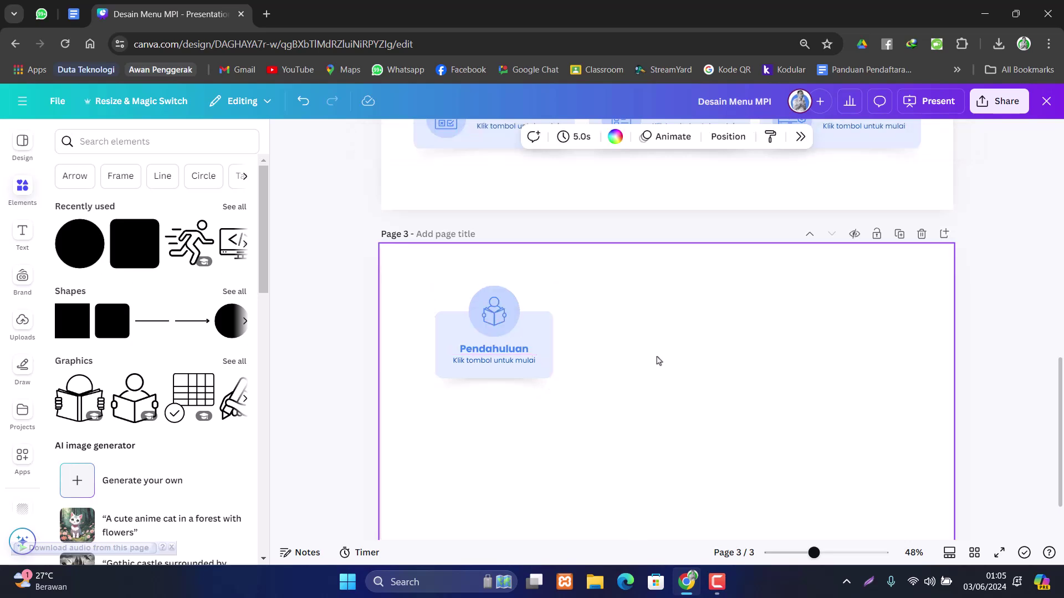
{"action": "scroll", "coordinate": [655, 361], "scroll_direction": "down", "scroll_amount": 1}
- Duplicate the grouped button three times to form a row of four buttons on page 3
{"action": "left_click", "coordinate": [551, 284]}
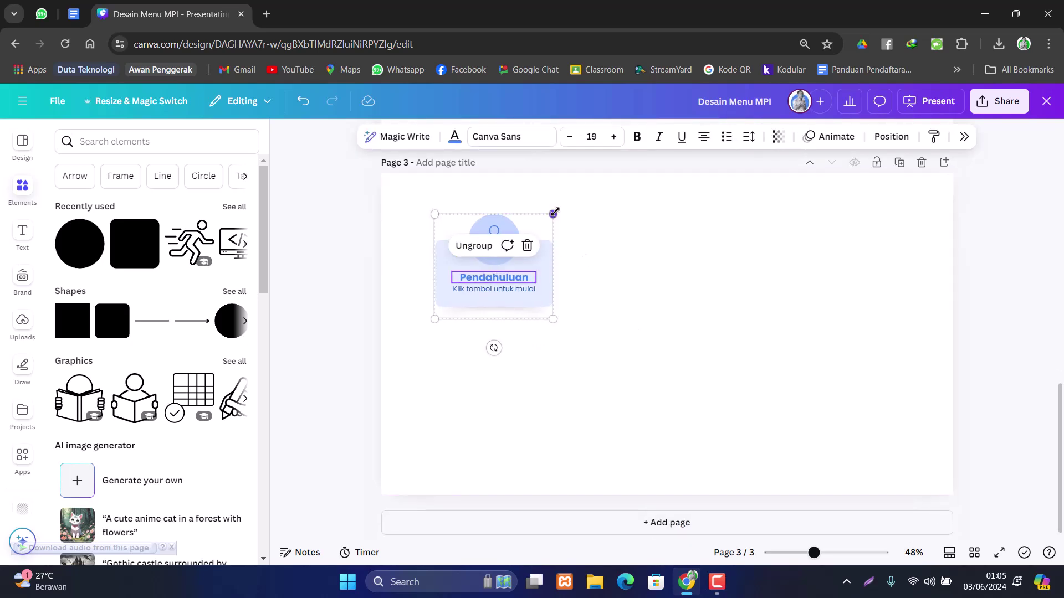
{"action": "left_click", "coordinate": [554, 212]}
{"action": "key", "text": "ctrl+d"}
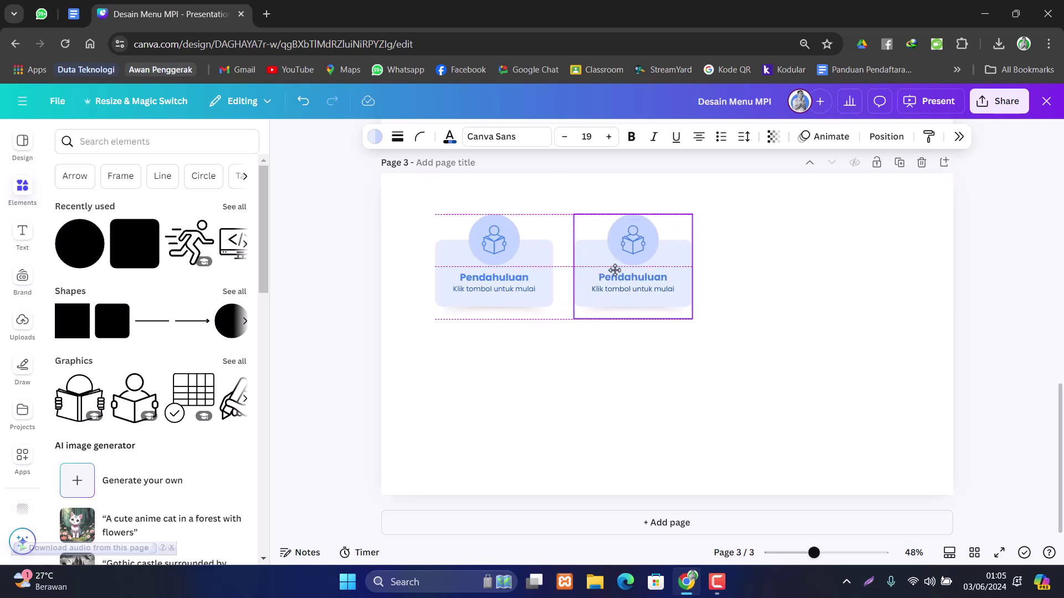
{"action": "left_click_drag", "start_coordinate": [508, 274], "coordinate": [783, 274]}
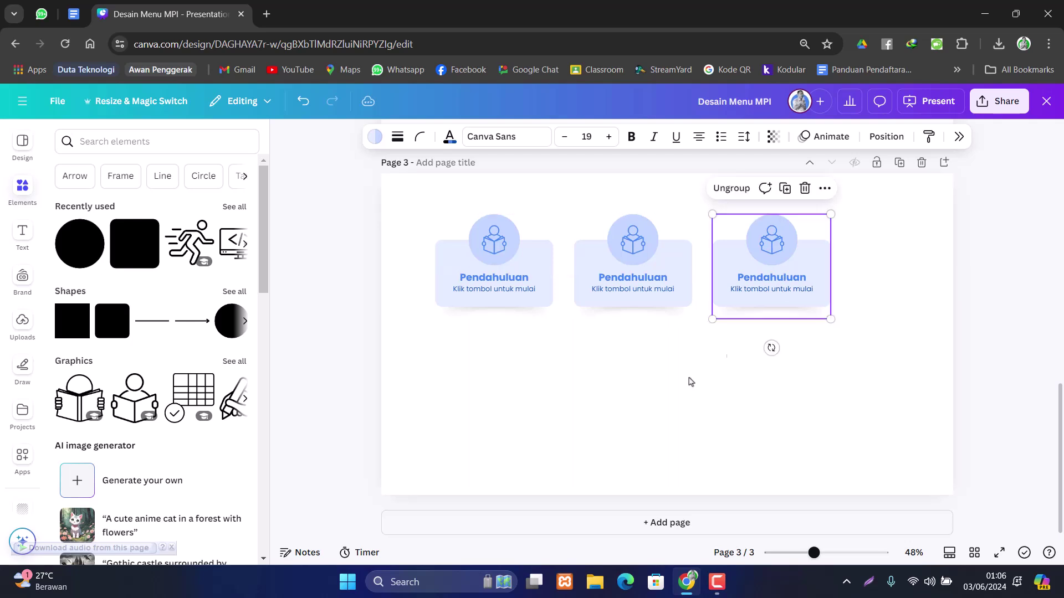
{"action": "left_click", "coordinate": [499, 277]}
{"action": "left_click_drag", "start_coordinate": [499, 277], "coordinate": [895, 266]}
{"action": "left_click", "coordinate": [701, 379]}
- Space the four buttons evenly with Tidy up and centre the row horizontally on the page
{"action": "left_click_drag", "start_coordinate": [413, 271], "coordinate": [780, 239]}
{"action": "left_click", "coordinate": [739, 136]}
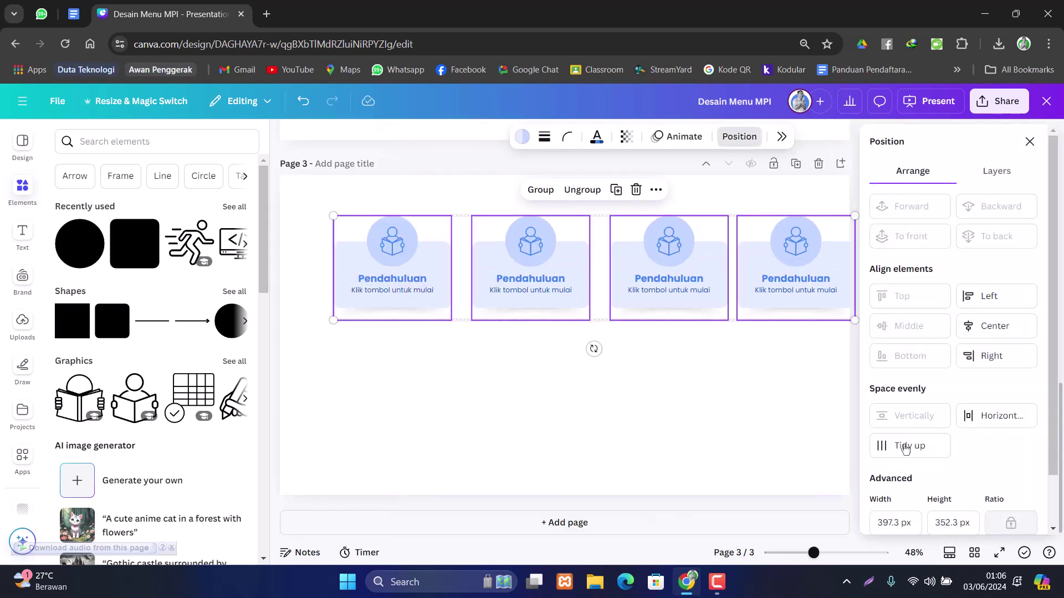
{"action": "left_click", "coordinate": [906, 447]}
{"action": "left_click", "coordinate": [719, 400]}
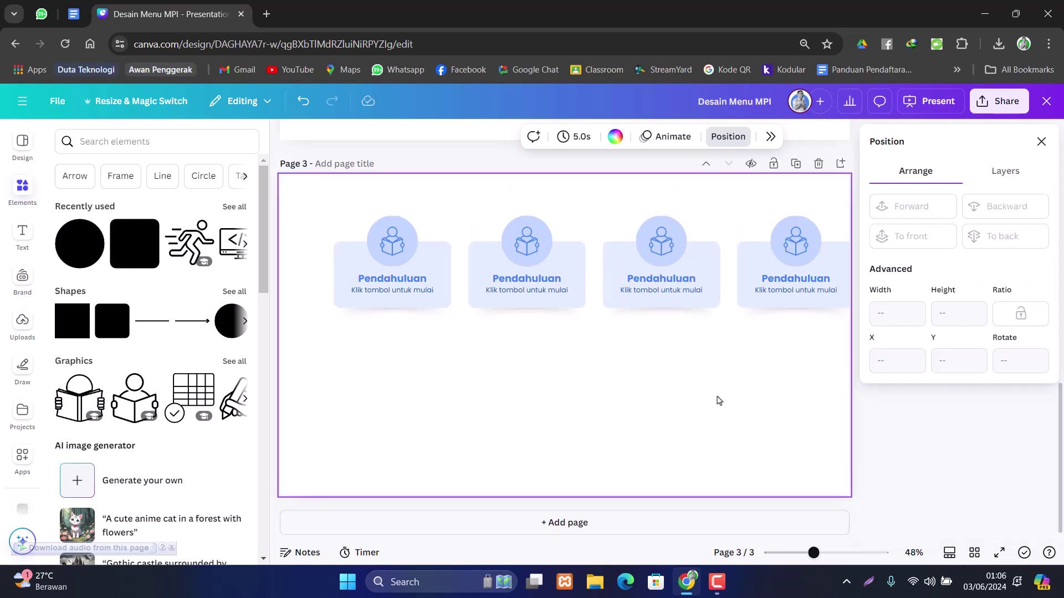
{"action": "left_click_drag", "start_coordinate": [302, 208], "coordinate": [782, 293]}
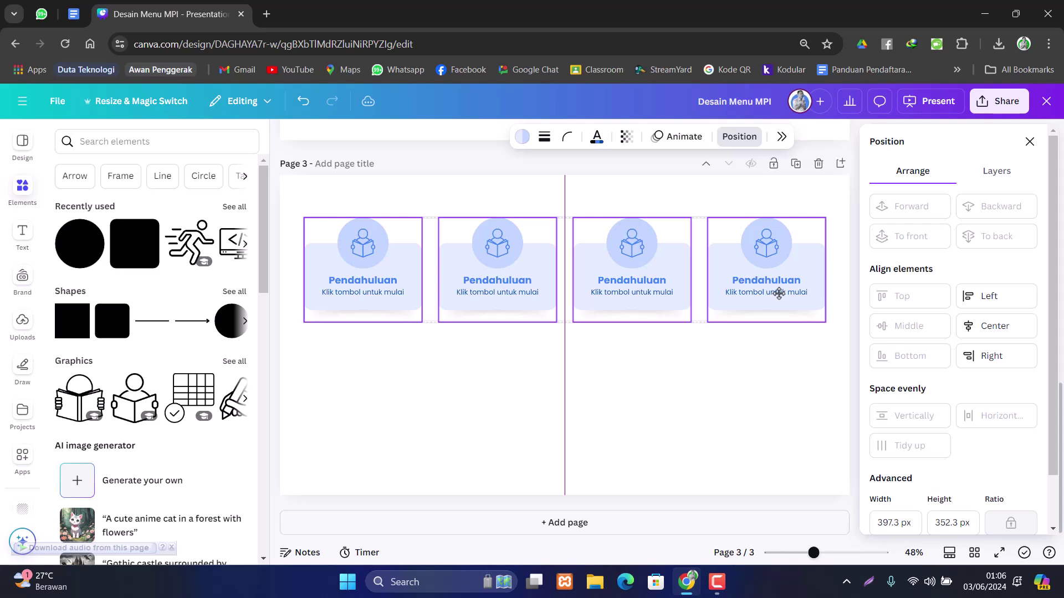
{"action": "left_click", "coordinate": [752, 410]}
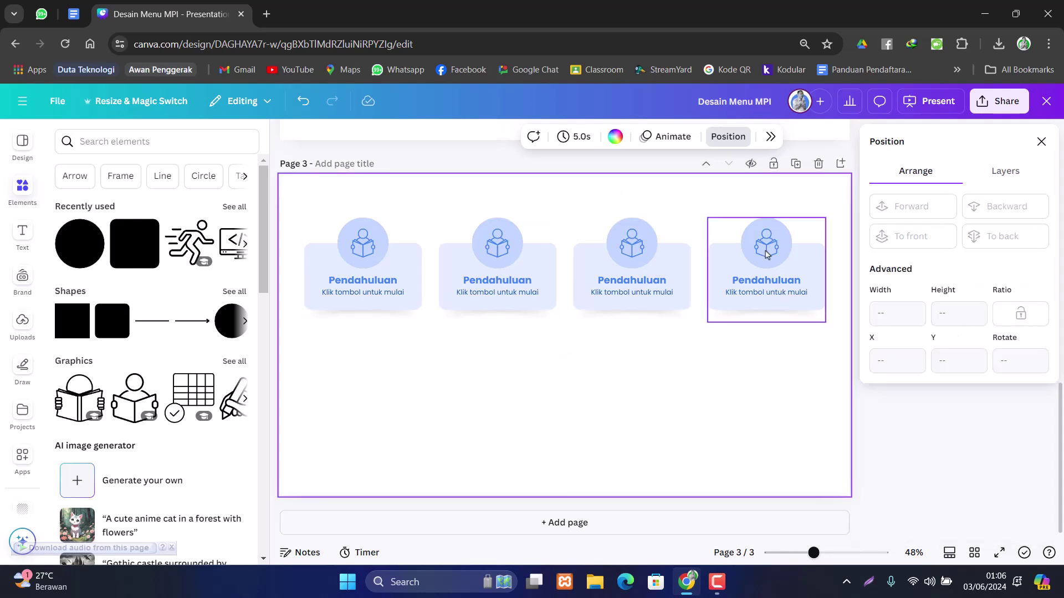
- Scale the row of four buttons down so each is about 385 px wide, keeping the row centred on the page
{"action": "left_click_drag", "start_coordinate": [294, 205], "coordinate": [798, 353]}
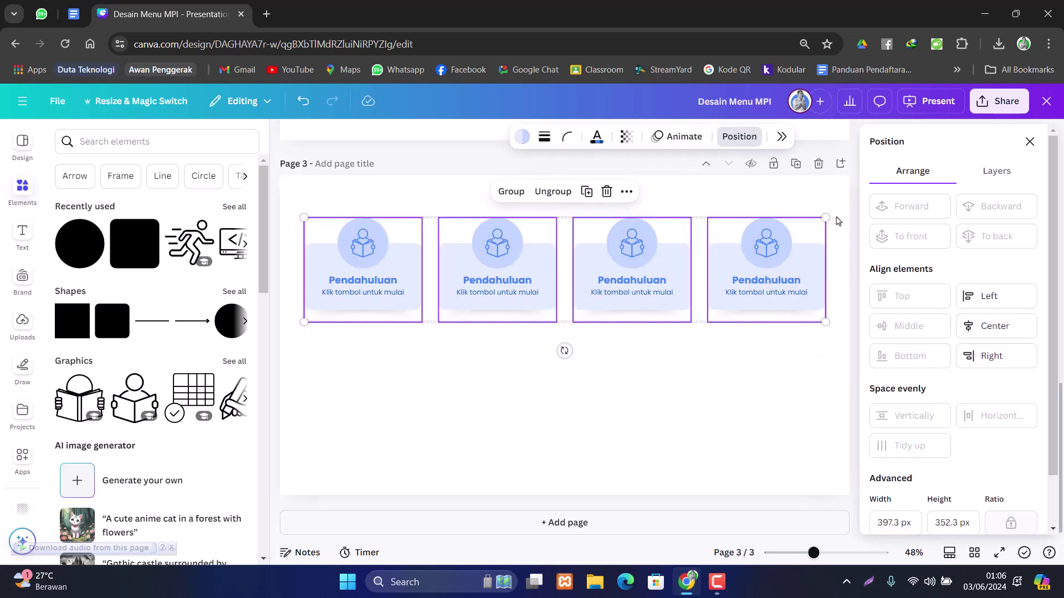
{"action": "mouse_move", "coordinate": [826, 217]}
{"action": "left_mouse_down"}
{"action": "mouse_move", "coordinate": [813, 230]}
{"action": "mouse_move", "coordinate": [818, 220]}
{"action": "left_mouse_up"}
{"action": "left_click_drag", "start_coordinate": [306, 220], "coordinate": [835, 356]}
{"action": "left_click", "coordinate": [466, 388]}
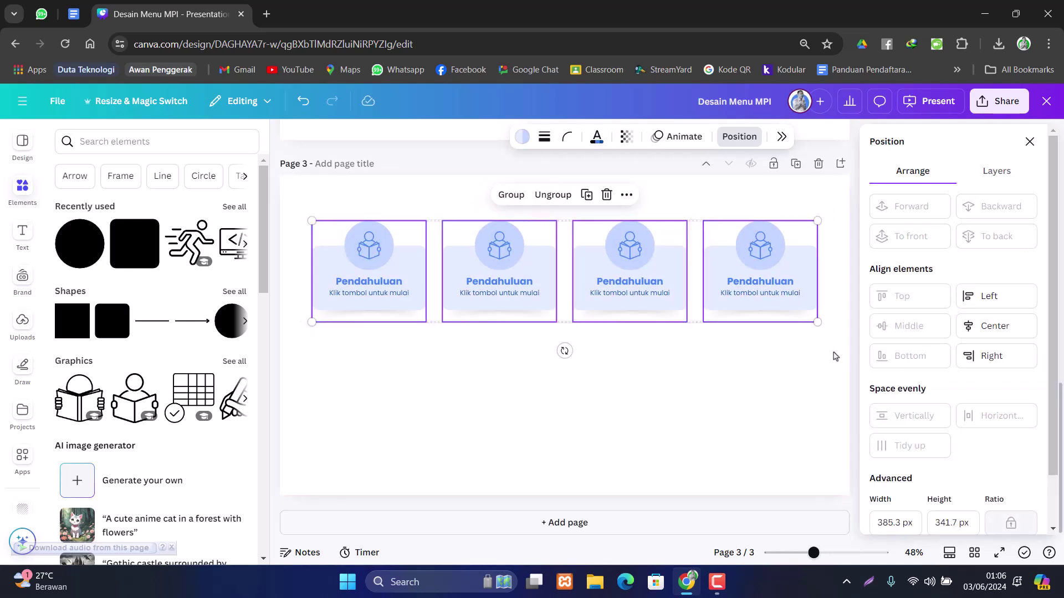
- Duplicate the row of four buttons directly below the first row, aligned with it
{"action": "left_click_drag", "start_coordinate": [642, 273], "coordinate": [636, 386]}
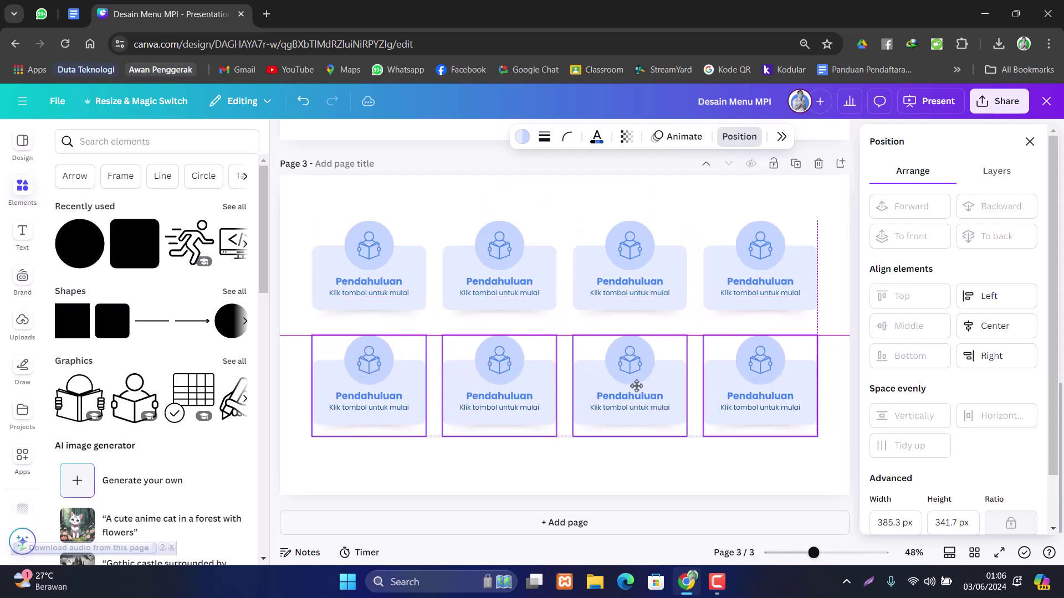
{"action": "left_click_drag", "start_coordinate": [636, 386], "coordinate": [636, 387]}
{"action": "left_click", "coordinate": [718, 482]}
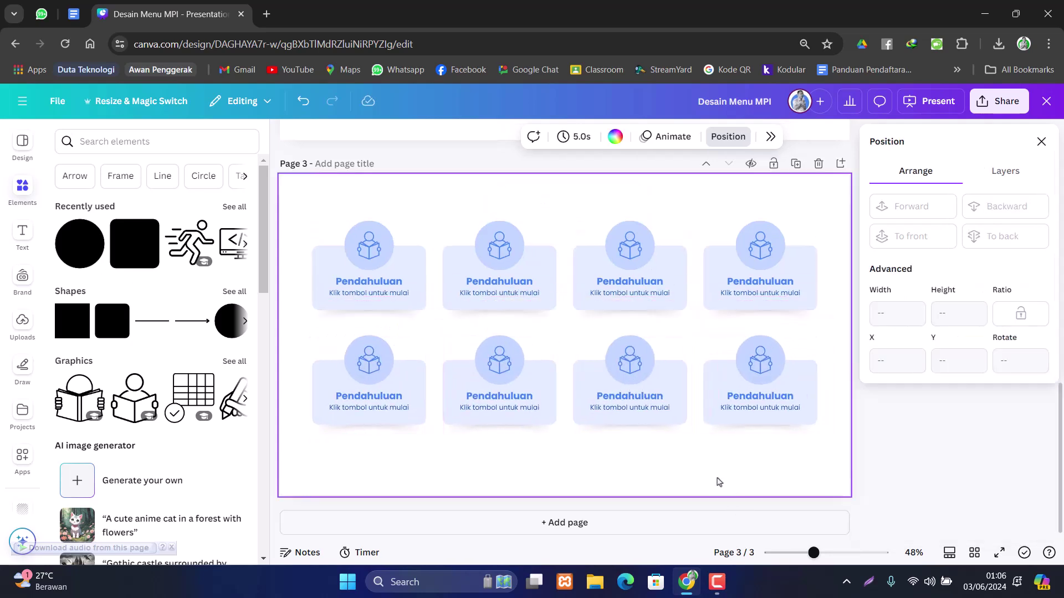
{"action": "left_click", "coordinate": [1040, 146]}
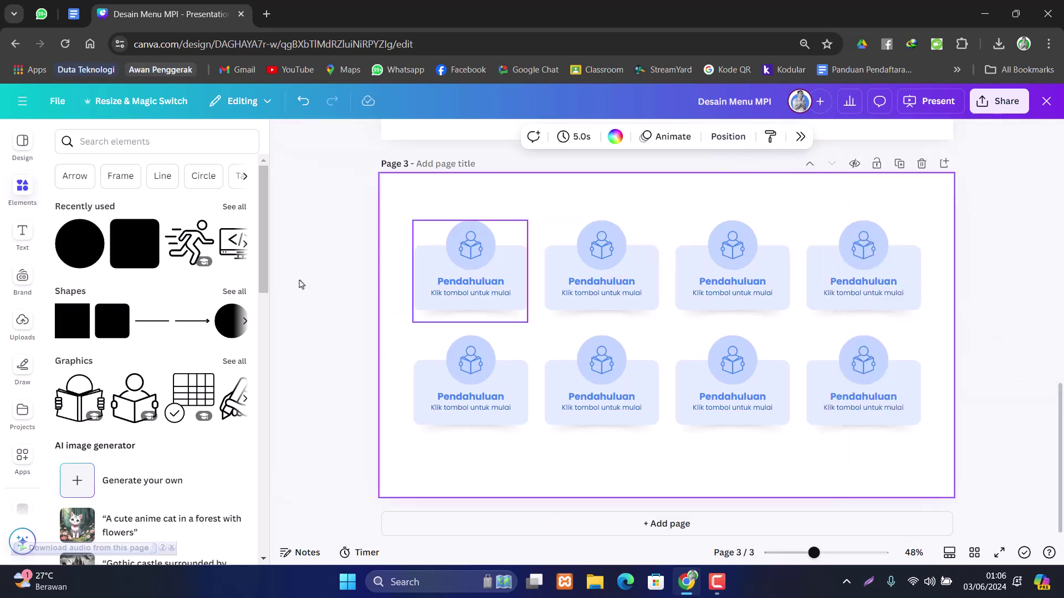
- Group all eight buttons on page 3 and align the group to the vertical middle of the page
{"action": "left_click_drag", "start_coordinate": [360, 199], "coordinate": [944, 475]}
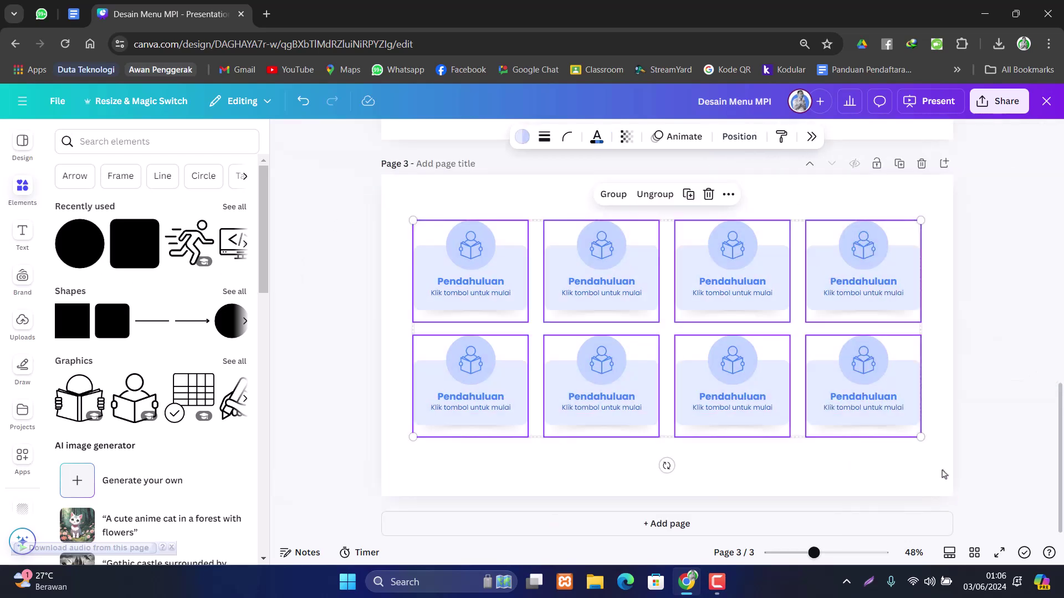
{"action": "key", "text": "ctrl+g"}
{"action": "left_click", "coordinate": [886, 136]}
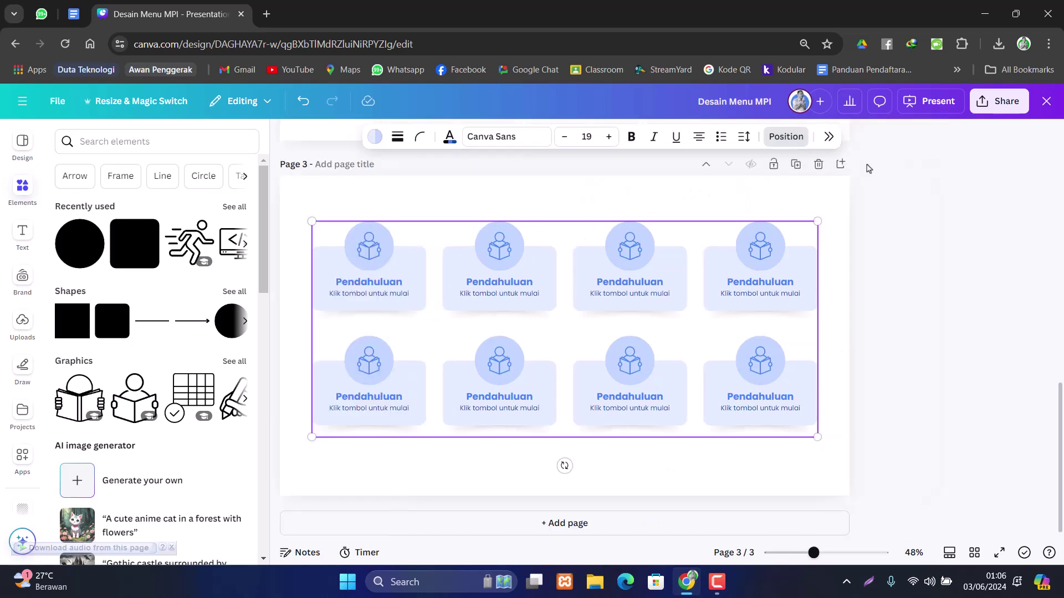
{"action": "left_click", "coordinate": [931, 331]}
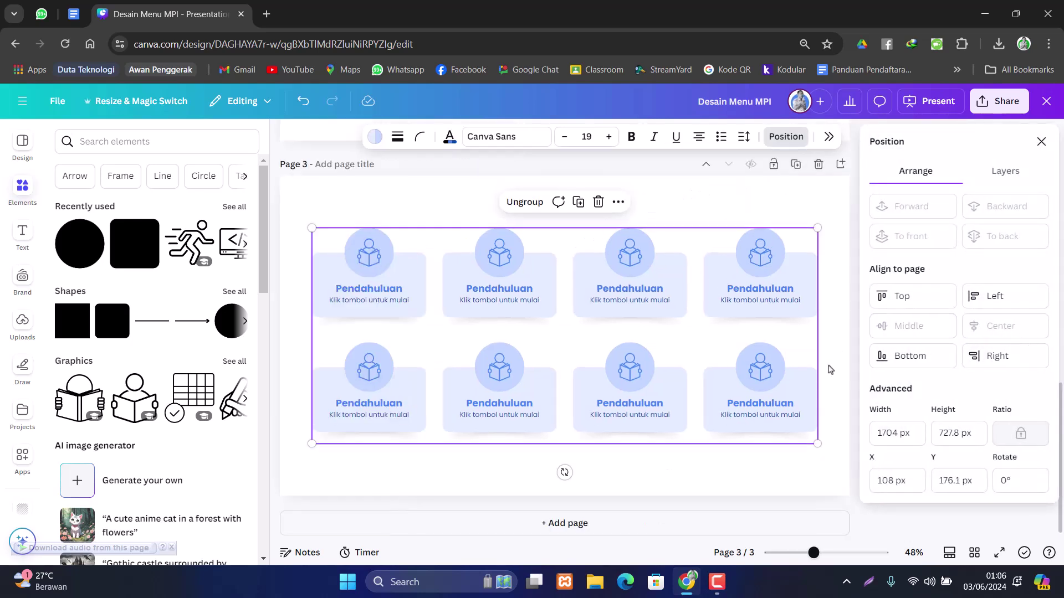
{"action": "left_click", "coordinate": [707, 475]}
{"action": "left_click", "coordinate": [1042, 141]}
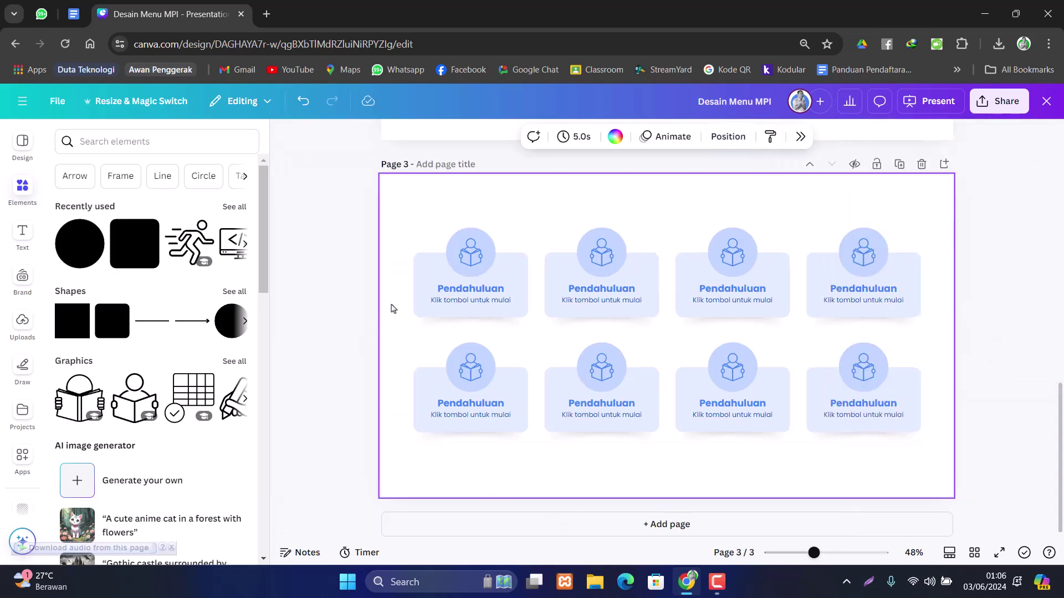
- Review the button layouts on pages 1 and 2 alongside the eight-button grid on page 3
{"action": "scroll", "coordinate": [391, 309], "scroll_direction": "up", "scroll_amount": 5}
{"action": "scroll", "coordinate": [391, 309], "scroll_direction": "up", "scroll_amount": 8}
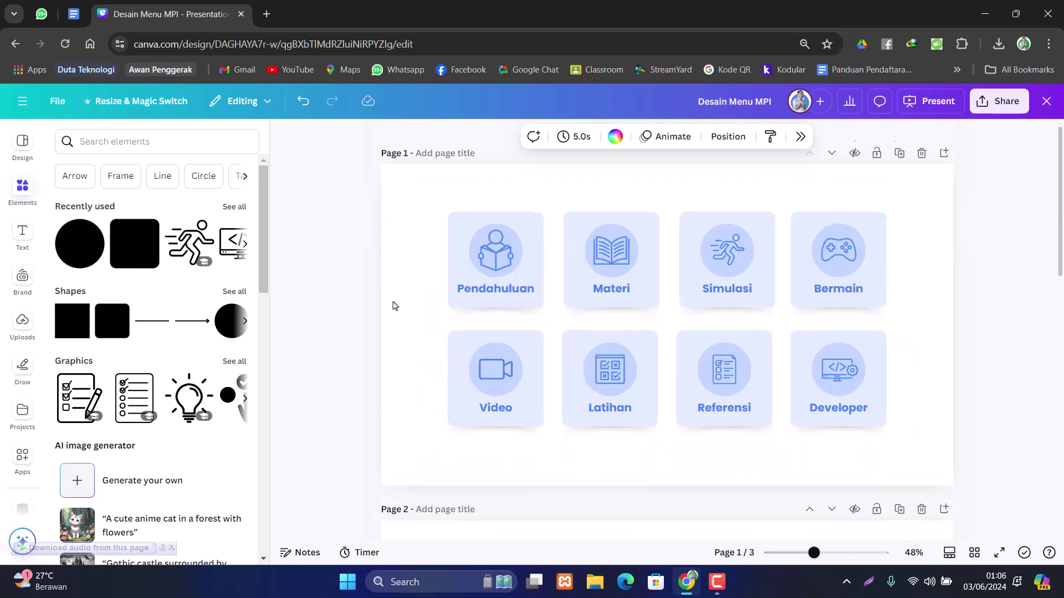
{"action": "scroll", "coordinate": [394, 305], "scroll_direction": "down", "scroll_amount": 7}
{"action": "scroll", "coordinate": [394, 307], "scroll_direction": "down", "scroll_amount": 6}
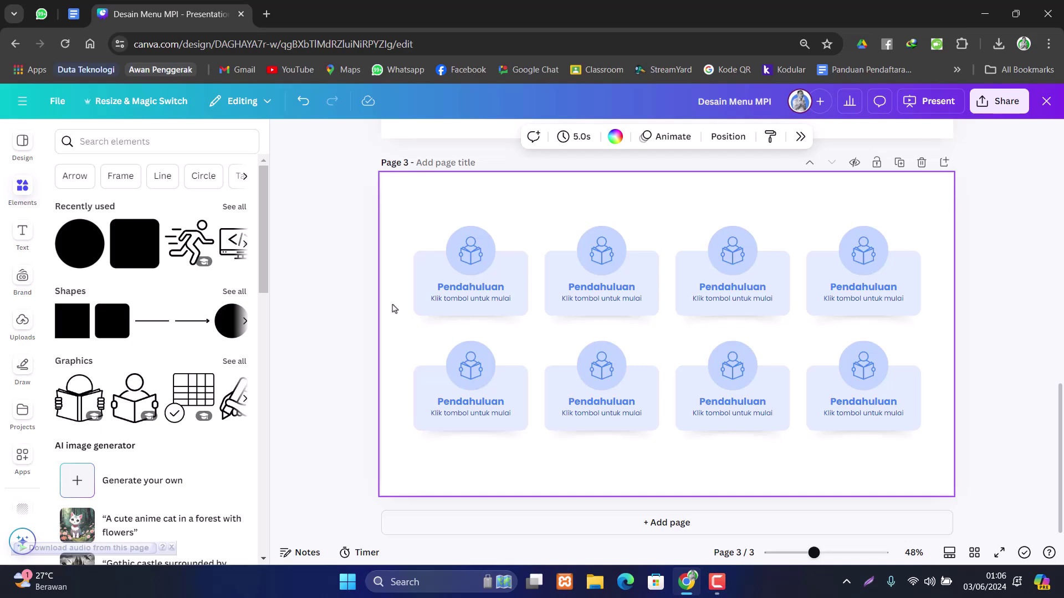
{"action": "scroll", "coordinate": [393, 308], "scroll_direction": "up", "scroll_amount": 13}
{"action": "scroll", "coordinate": [394, 309], "scroll_direction": "down", "scroll_amount": 7}
{"action": "scroll", "coordinate": [393, 308], "scroll_direction": "down", "scroll_amount": 7}
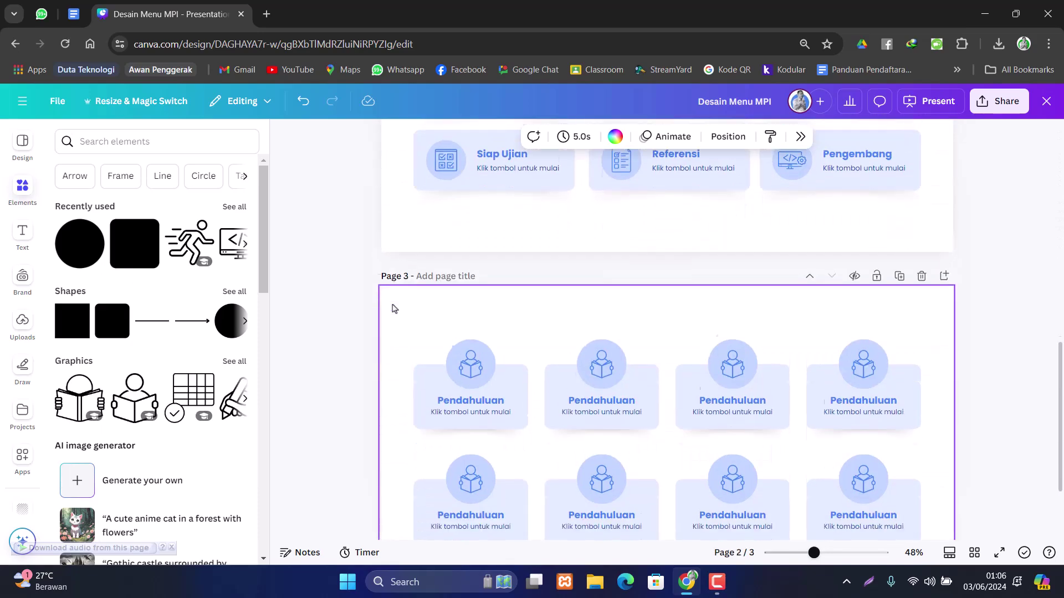
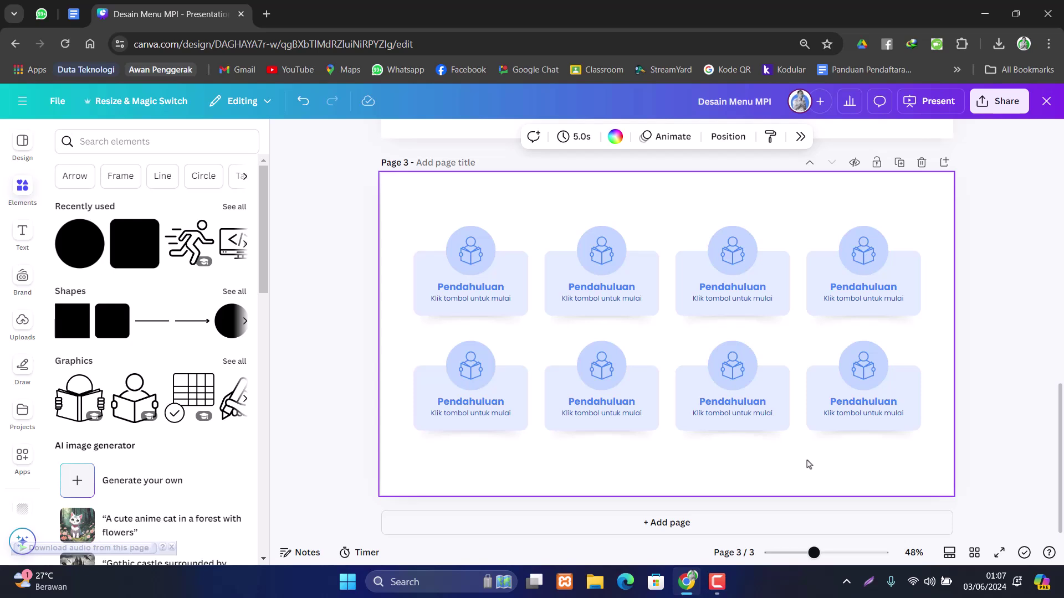
- Ungroup the eight buttons on page 3 and delete the reader icon from the second button in the upper row
{"action": "right_click", "coordinate": [673, 347]}
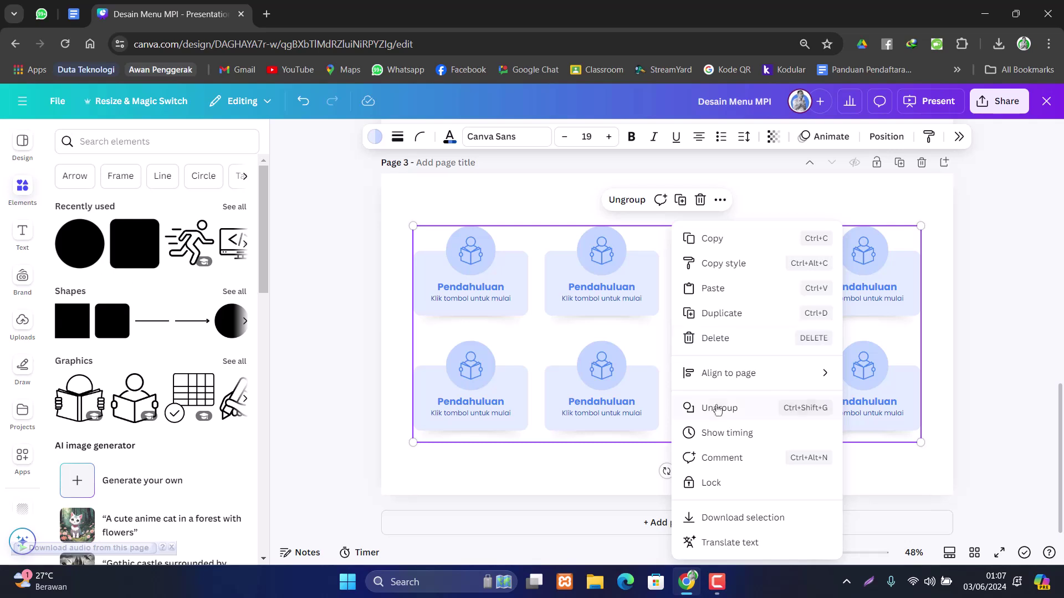
{"action": "key", "text": "ctrl+shift+g"}
{"action": "left_click", "coordinate": [603, 253]}
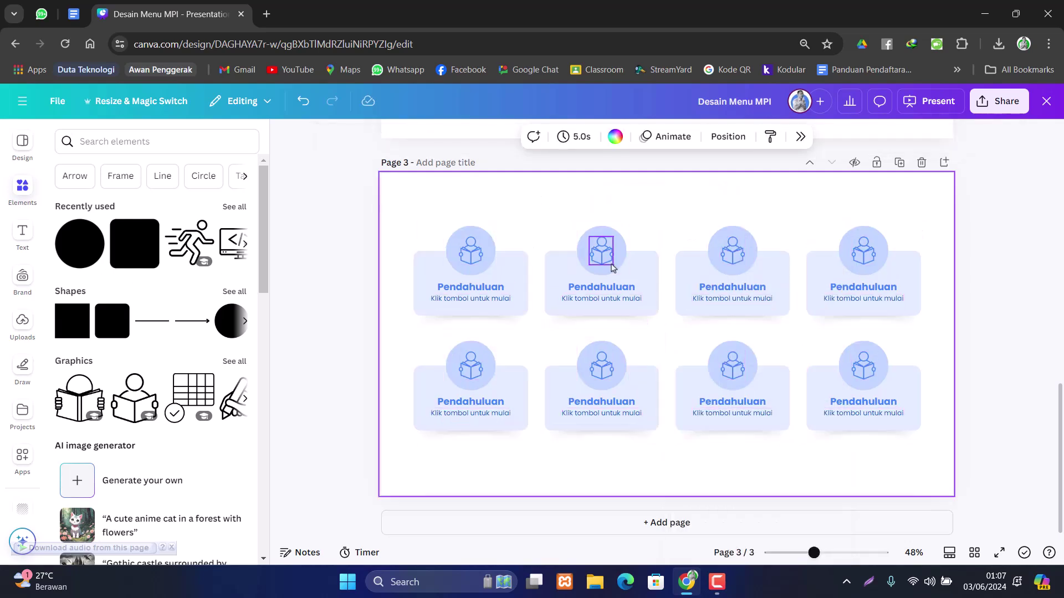
{"action": "key", "text": "Escape"}
- Copy the eight icons from Baca Materi through Pengembang on page 2 and paste them onto page 3
{"action": "scroll", "coordinate": [609, 255], "scroll_direction": "up", "scroll_amount": 5}
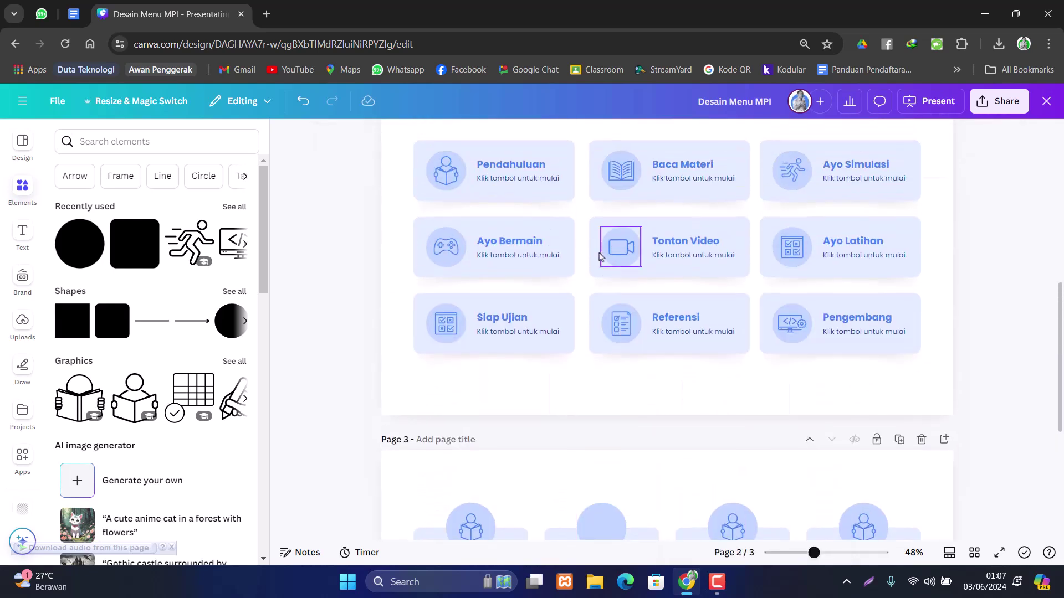
{"action": "left_click", "coordinate": [628, 177]}
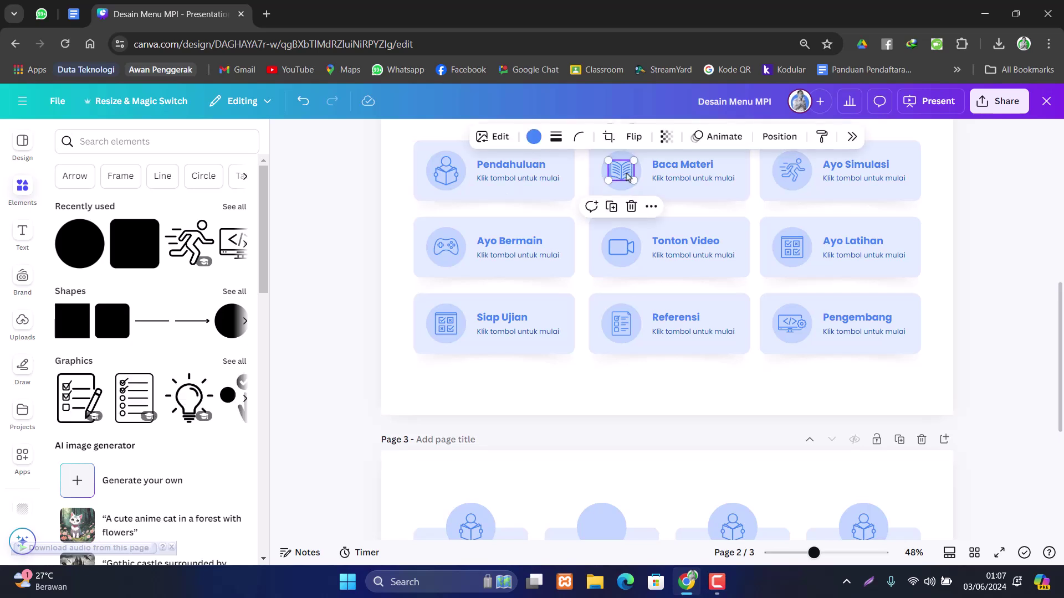
{"action": "left_click", "coordinate": [791, 171]}
{"action": "left_click", "coordinate": [621, 172], "text": "shift"}
{"action": "left_click", "coordinate": [446, 247], "text": "shift"}
{"action": "left_click", "coordinate": [621, 247], "text": "shift"}
{"action": "left_click", "coordinate": [791, 246], "text": "shift"}
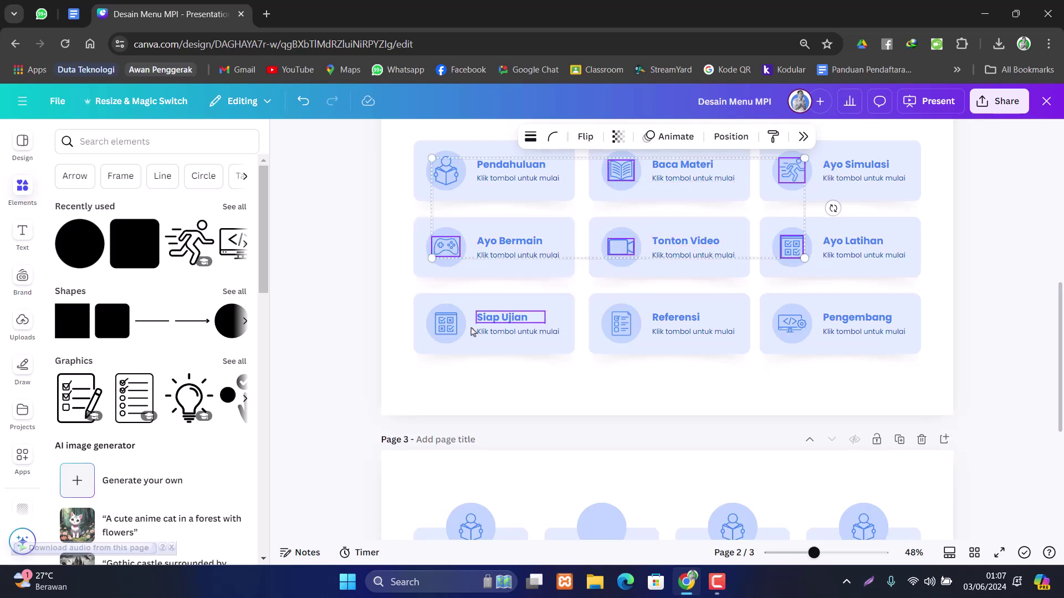
{"action": "left_click", "coordinate": [446, 325], "text": "shift"}
{"action": "left_click", "coordinate": [620, 324], "text": "shift"}
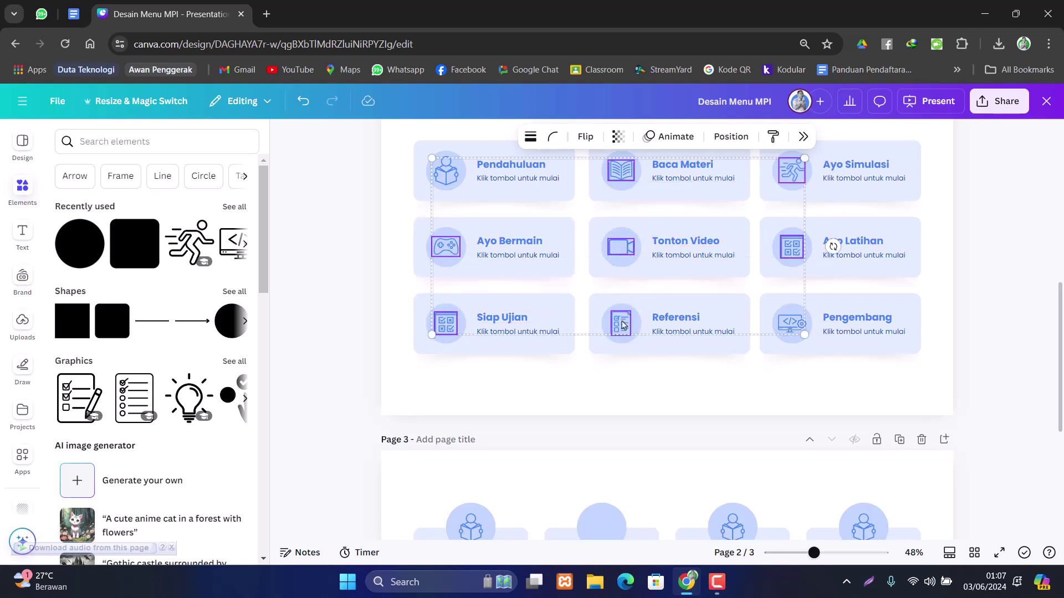
{"action": "left_click", "coordinate": [791, 324], "text": "shift"}
{"action": "scroll", "coordinate": [775, 364], "scroll_direction": "down", "scroll_amount": 1}
{"action": "scroll", "coordinate": [774, 364], "scroll_direction": "down", "scroll_amount": 5}
{"action": "left_click", "coordinate": [656, 218]}
{"action": "key", "text": "ctrl+v"}
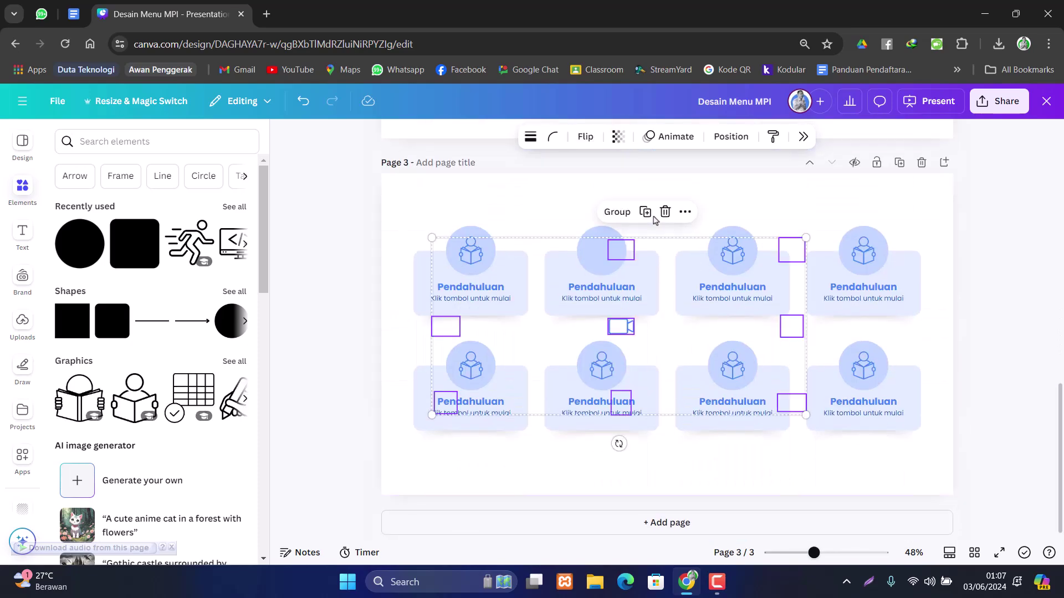
{"action": "left_click", "coordinate": [700, 212]}
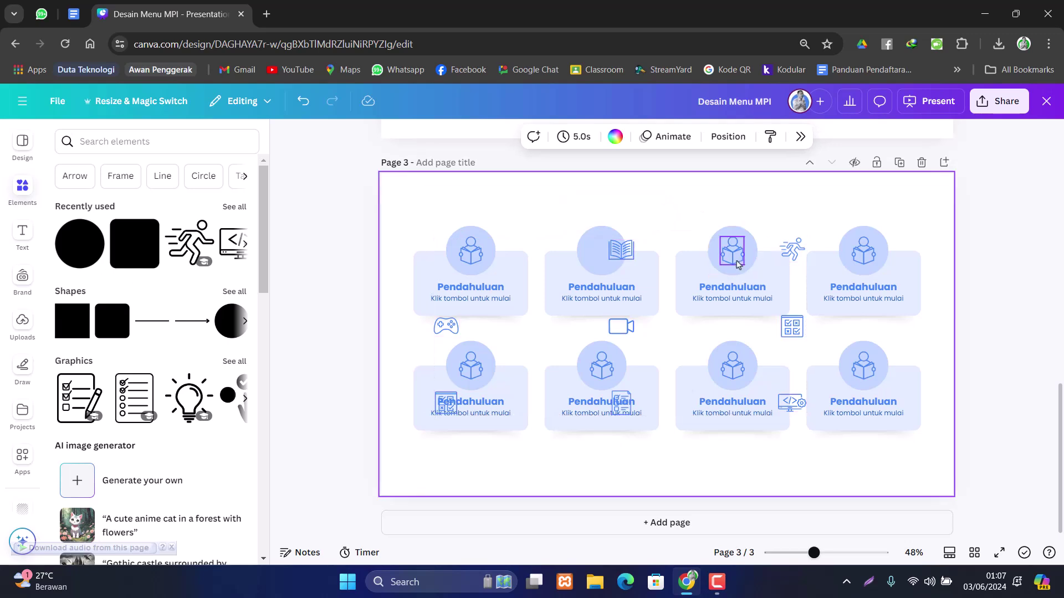
- Delete the duplicate reader icons from the remaining six buttons on page 3, keeping only the one on the first button
{"action": "left_click", "coordinate": [736, 264]}
{"action": "key", "text": "Delete"}
{"action": "left_click", "coordinate": [864, 252]}
{"action": "key", "text": "Delete"}
{"action": "left_click", "coordinate": [485, 368]}
{"action": "key", "text": "Delete"}
{"action": "left_click", "coordinate": [604, 370]}
{"action": "key", "text": "Delete"}
{"action": "left_click", "coordinate": [732, 368]}
{"action": "key", "text": "Delete"}
{"action": "left_click", "coordinate": [863, 369]}
{"action": "key", "text": "Delete"}
- Centre the code-monitor, list and quiz icons in the circles of the fourth, third and second buttons of the lower row
{"action": "left_click", "coordinate": [792, 409]}
{"action": "left_click_drag", "start_coordinate": [793, 409], "coordinate": [862, 367]}
{"action": "left_click_drag", "start_coordinate": [862, 367], "coordinate": [862, 366]}
{"action": "left_click", "coordinate": [926, 355]}
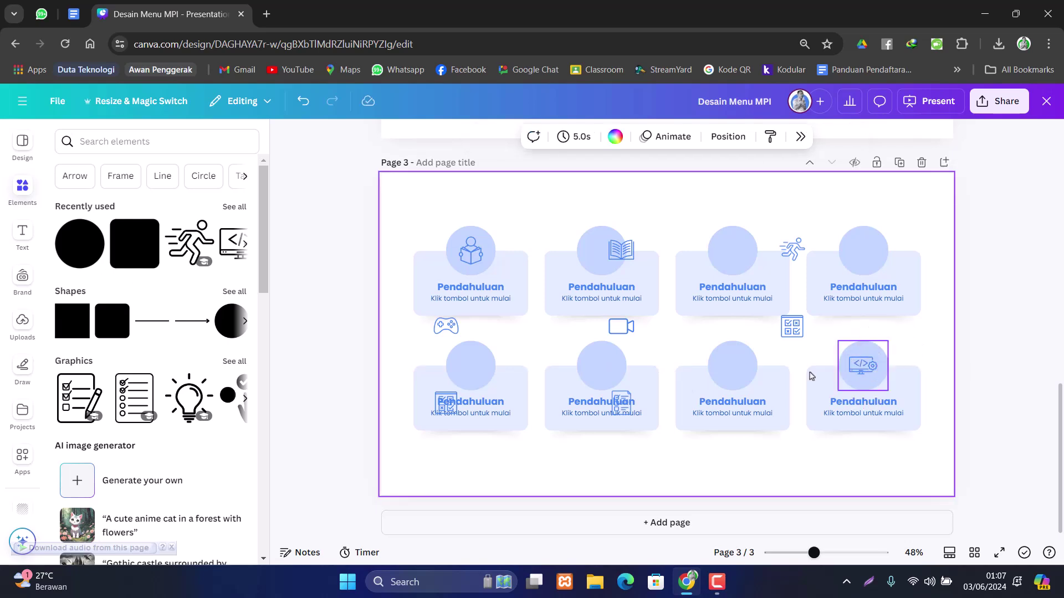
{"action": "left_click_drag", "start_coordinate": [625, 409], "coordinate": [736, 362]}
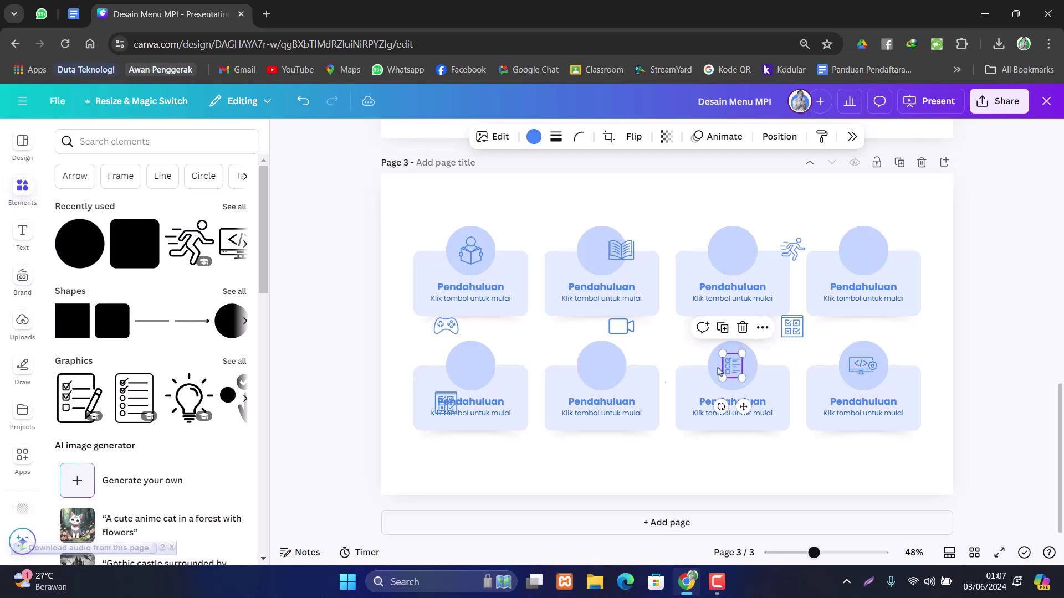
{"action": "left_click_drag", "start_coordinate": [450, 403], "coordinate": [605, 360]}
{"action": "left_click", "coordinate": [667, 351]}
- Centre the running-figure icon in the third circle of the upper row and the gamepad icon in the fourth
{"action": "left_click_drag", "start_coordinate": [792, 250], "coordinate": [864, 252]}
{"action": "scroll", "coordinate": [853, 260], "scroll_direction": "up", "scroll_amount": 10}
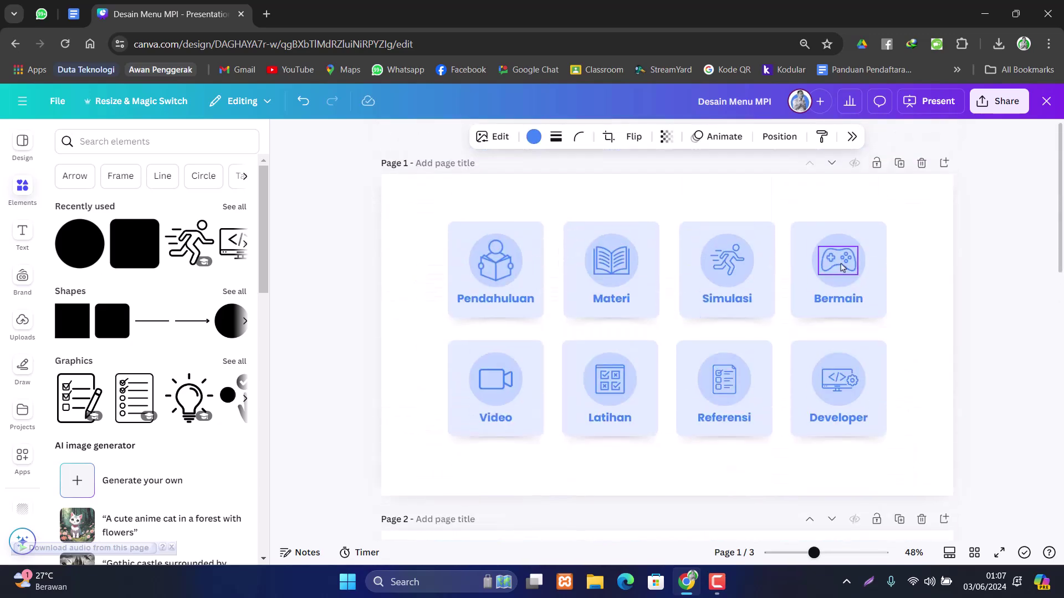
{"action": "scroll", "coordinate": [840, 266], "scroll_direction": "down", "scroll_amount": 10}
{"action": "left_click", "coordinate": [862, 342]}
{"action": "left_click_drag", "start_coordinate": [862, 341], "coordinate": [732, 340]}
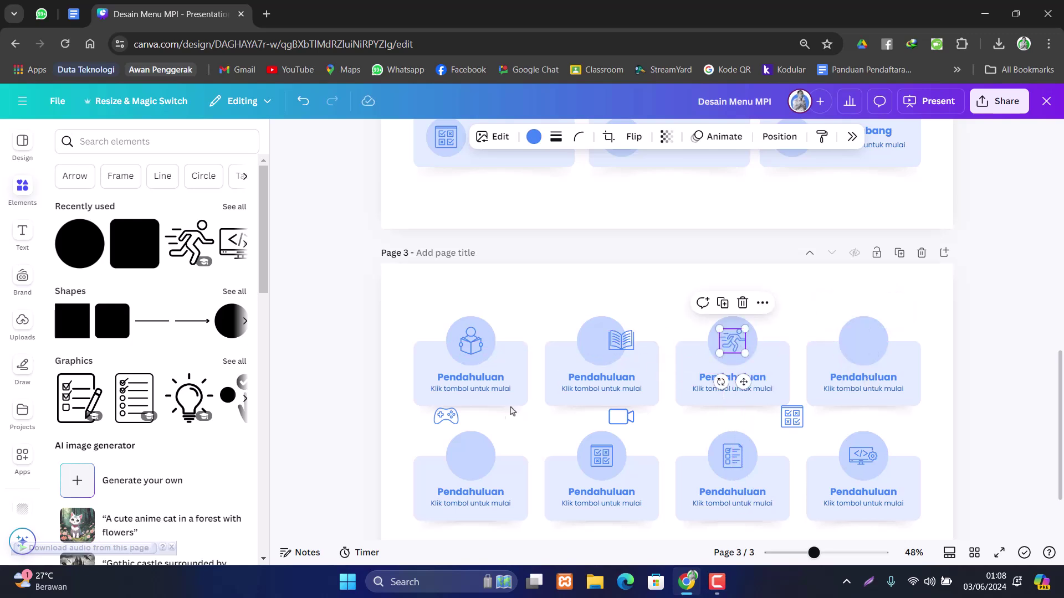
{"action": "left_click_drag", "start_coordinate": [442, 425], "coordinate": [861, 340]}
{"action": "left_click", "coordinate": [883, 334]}
{"action": "left_click", "coordinate": [908, 330]}
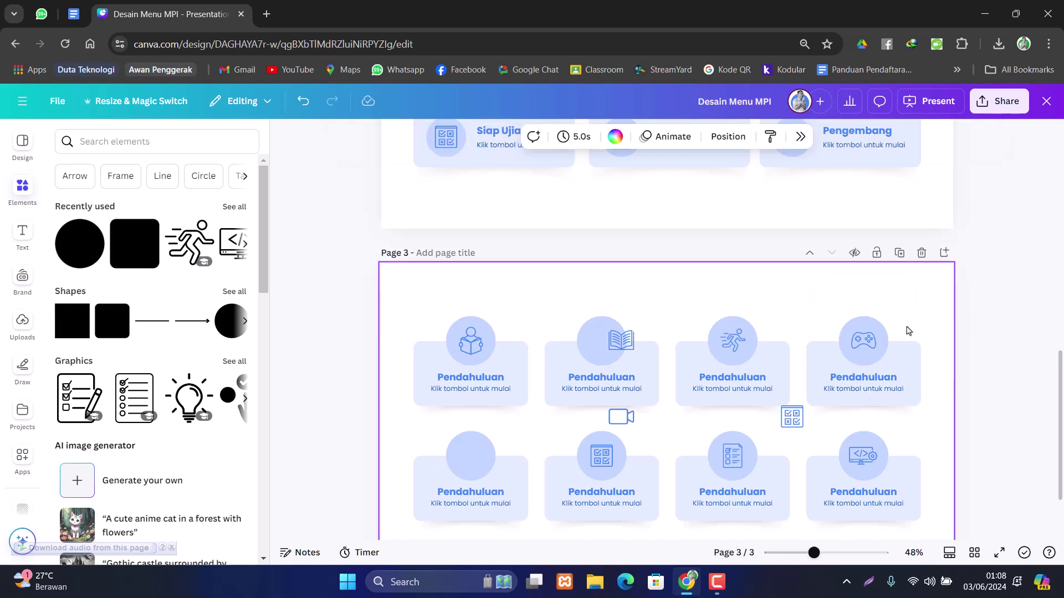
- Centre the video camera icon in the lower row's first circle and the open-book icon in the upper row's second circle
{"action": "scroll", "coordinate": [907, 331], "scroll_direction": "down", "scroll_amount": 2}
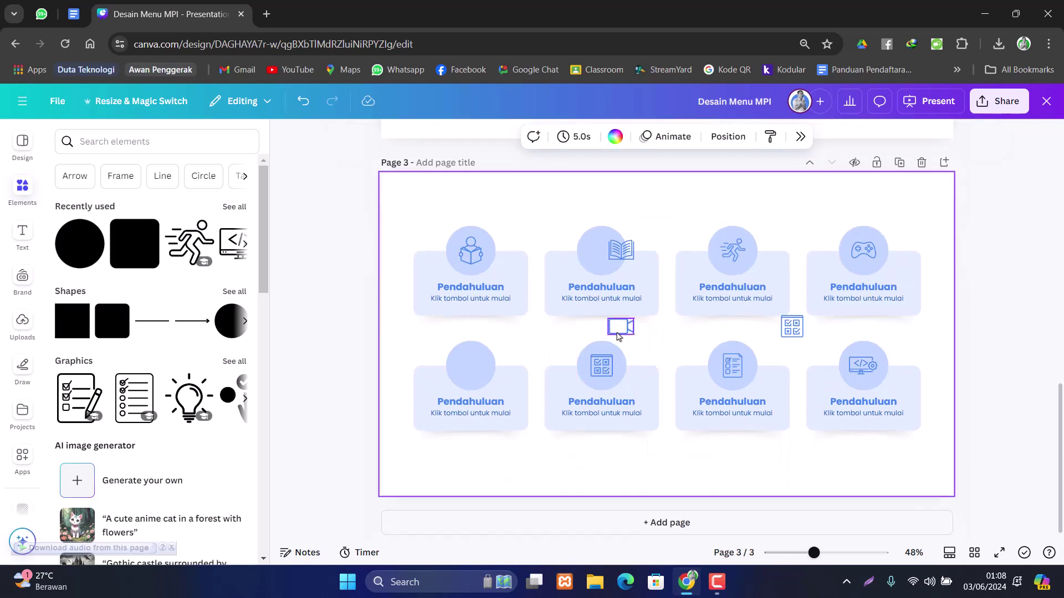
{"action": "left_click_drag", "start_coordinate": [621, 327], "coordinate": [470, 366]}
{"action": "left_click", "coordinate": [544, 347]}
{"action": "scroll", "coordinate": [546, 344], "scroll_direction": "up", "scroll_amount": 2}
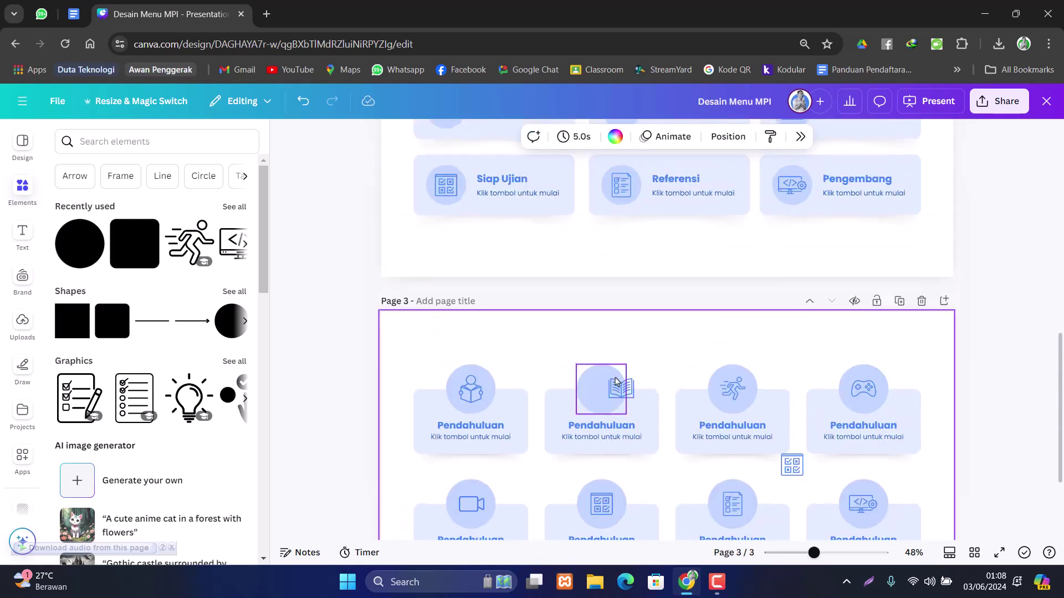
{"action": "scroll", "coordinate": [610, 377], "scroll_direction": "down", "scroll_amount": 2}
{"action": "left_click", "coordinate": [621, 250]}
{"action": "left_click_drag", "start_coordinate": [632, 288], "coordinate": [609, 291]}
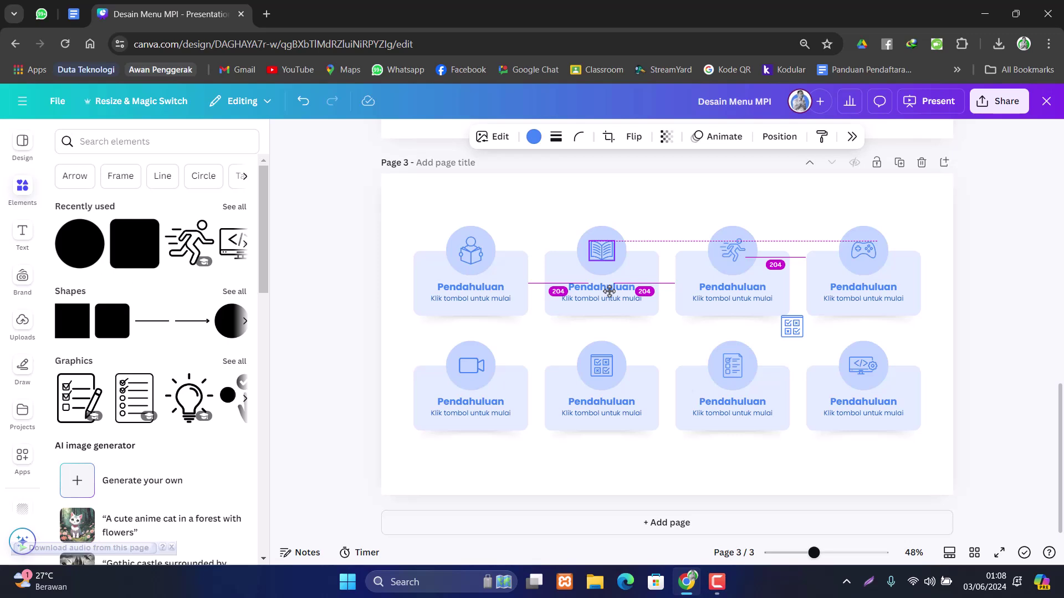
{"action": "left_click_drag", "start_coordinate": [609, 291], "coordinate": [609, 291]}
{"action": "left_click", "coordinate": [670, 218]}
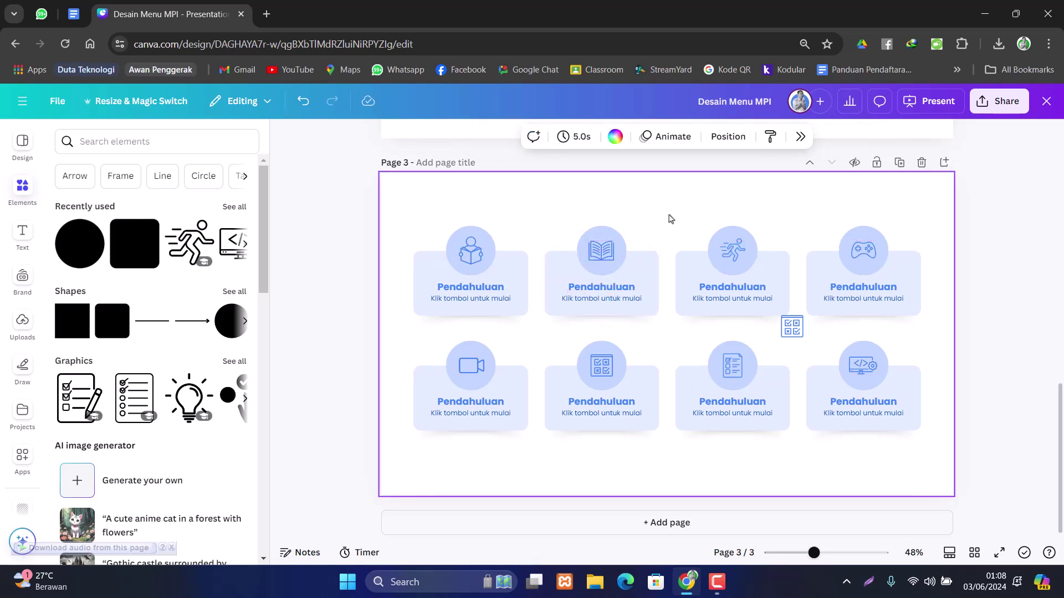
- Change the title of the open-book button on page 3 to "Baca Materi"
{"action": "scroll", "coordinate": [671, 219], "scroll_direction": "up", "scroll_amount": 6}
{"action": "scroll", "coordinate": [682, 288], "scroll_direction": "down", "scroll_amount": 4}
{"action": "scroll", "coordinate": [685, 322], "scroll_direction": "down", "scroll_amount": 3}
{"action": "left_click", "coordinate": [623, 290]}
{"action": "left_click", "coordinate": [623, 290]}
{"action": "type", "text": "B"}
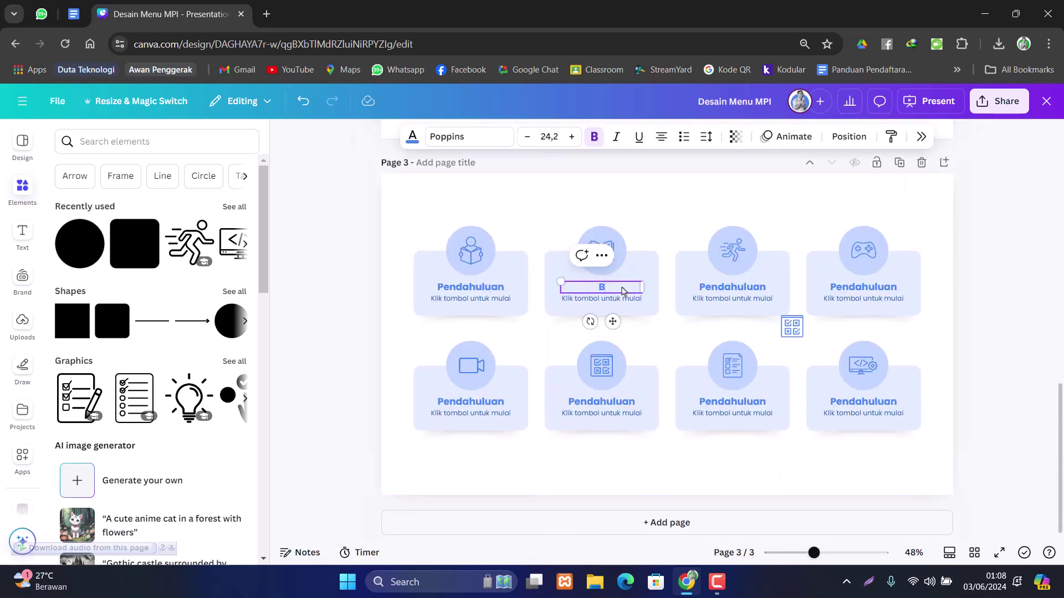
{"action": "type", "text": "aca Materi"}
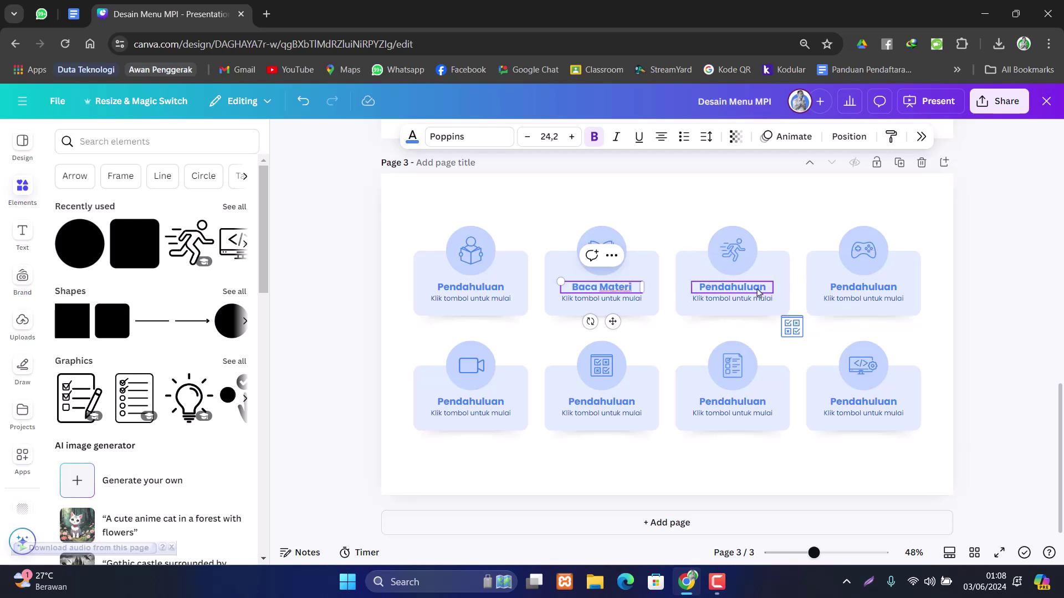
- Change the running-figure button's title to "Ayo Simulasi" and the gamepad button's title to "Ayo Bermain"
{"action": "left_click", "coordinate": [758, 292]}
{"action": "left_click", "coordinate": [755, 291]}
{"action": "type", "text": "Ay"}
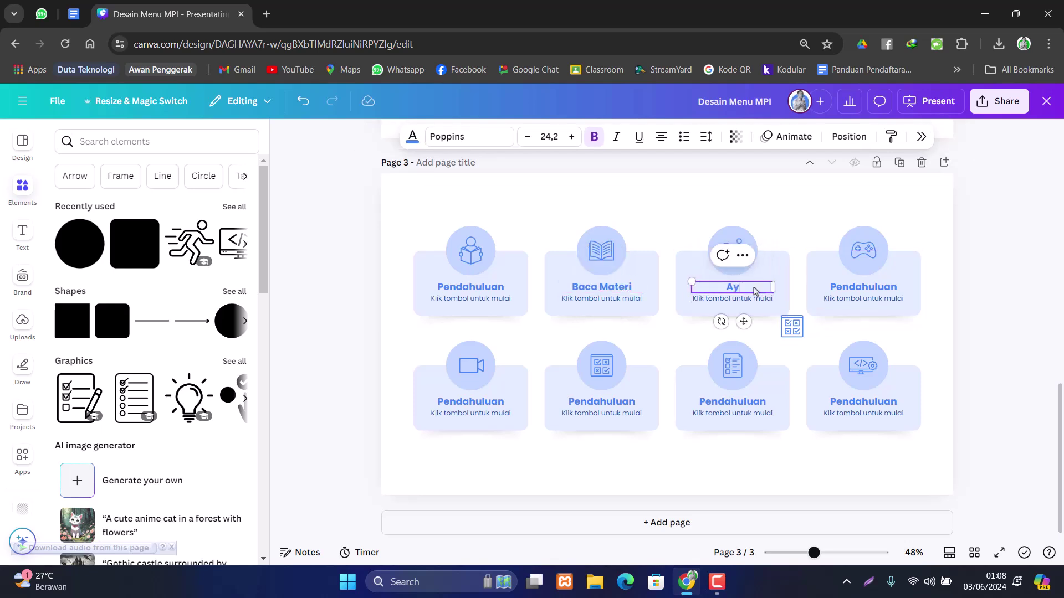
{"action": "type", "text": "o Simulasi"}
{"action": "left_click", "coordinate": [863, 291]}
{"action": "left_click", "coordinate": [863, 291]}
{"action": "type", "text": "A"}
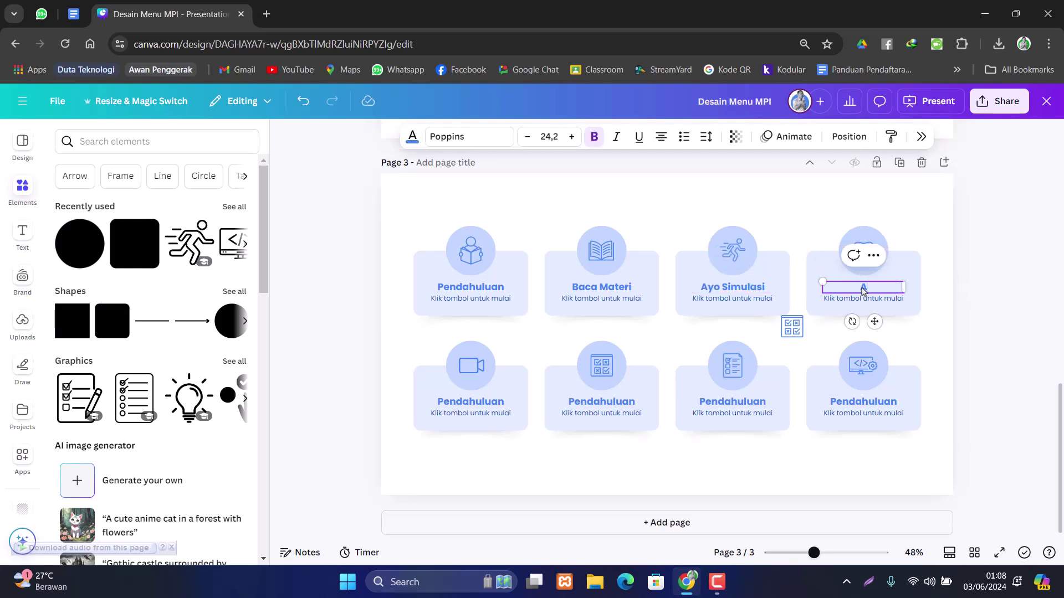
{"action": "type", "text": "yo Bermain"}
- Change the video camera button's title to "Tonton Video" and the quiz button's title to "Ayo Latihan"
{"action": "left_click", "coordinate": [471, 402]}
{"action": "left_click", "coordinate": [471, 402]}
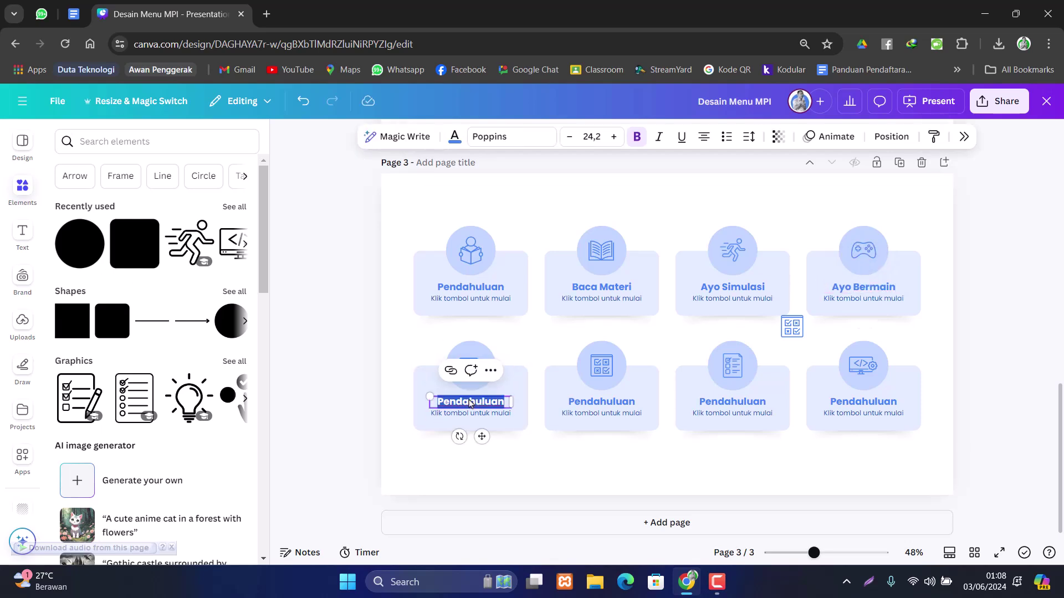
{"action": "type", "text": "Tonton Video"}
{"action": "double_click", "coordinate": [608, 403]}
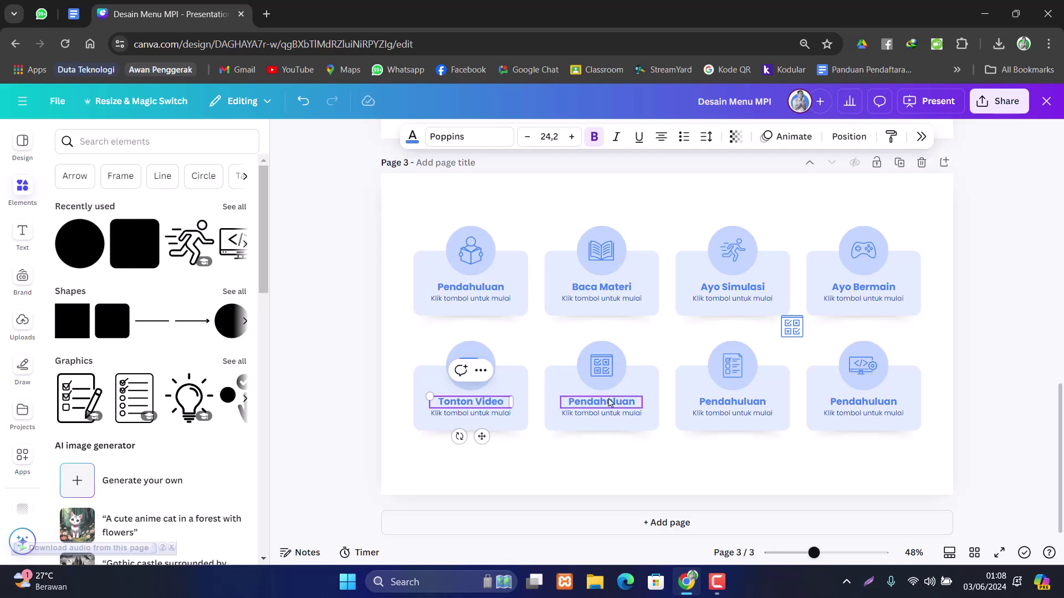
{"action": "scroll", "coordinate": [609, 406], "scroll_direction": "up", "scroll_amount": 10}
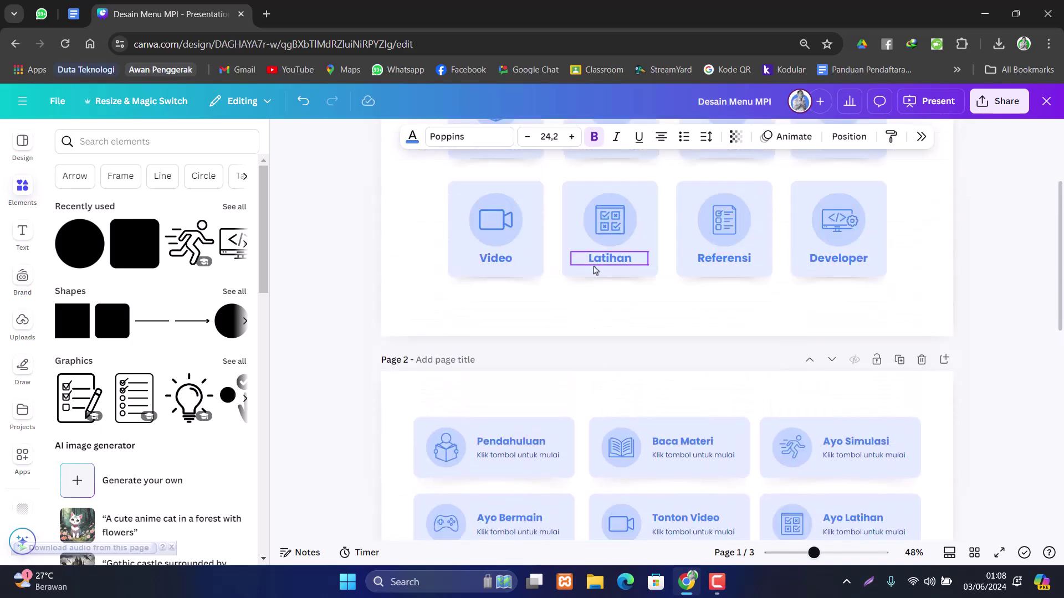
{"action": "scroll", "coordinate": [604, 388], "scroll_direction": "down", "scroll_amount": 10}
{"action": "double_click", "coordinate": [605, 404]}
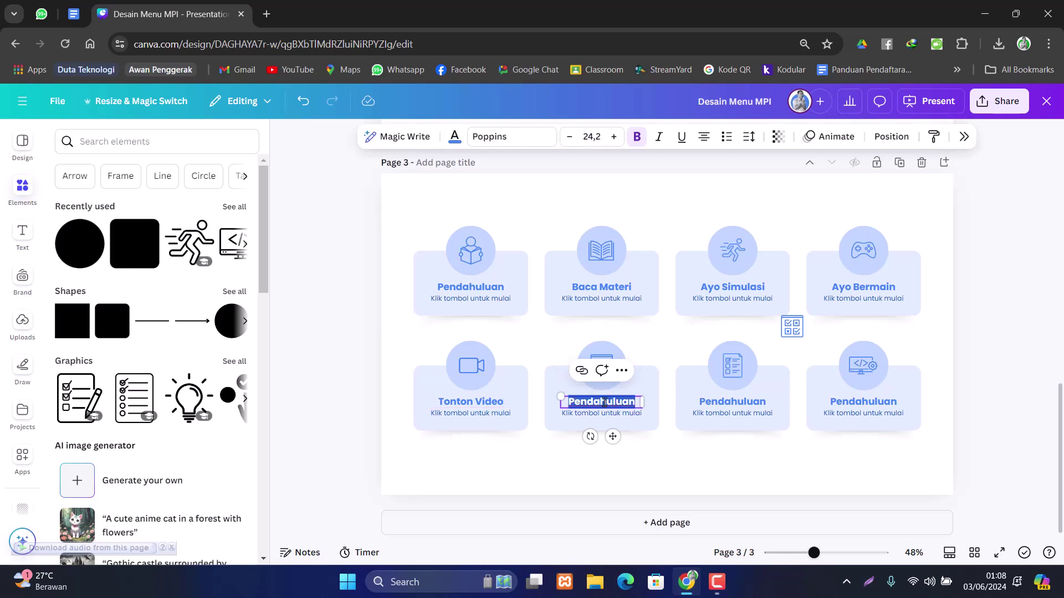
{"action": "type", "text": "Ayo Lat"}
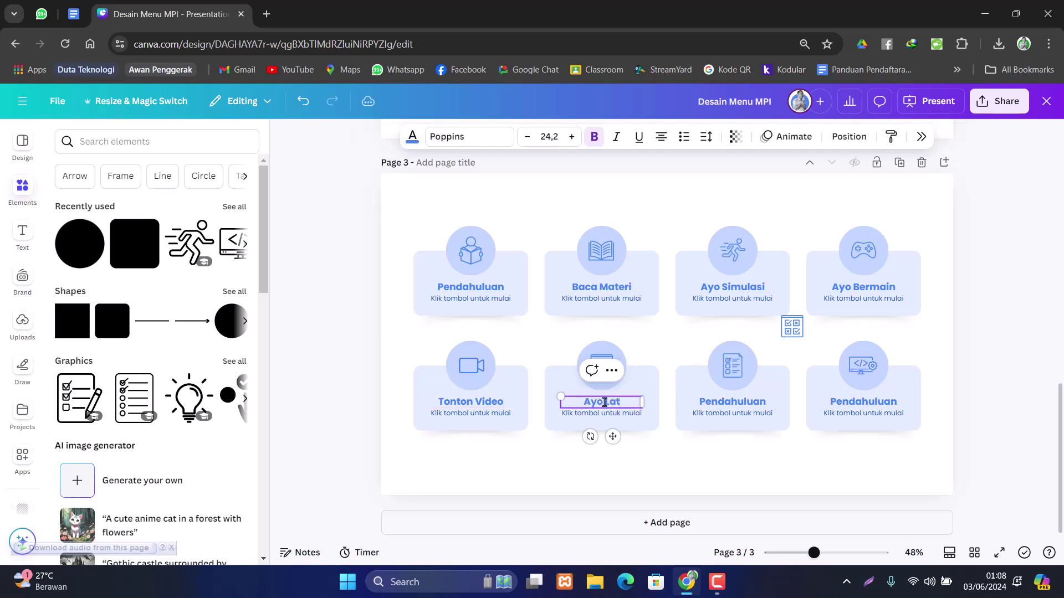
{"action": "type", "text": "ihan"}
- Change the checklist button's title on page 3 to "Referensi" and the code-monitor button's title to "Pengembang"
{"action": "double_click", "coordinate": [748, 403]}
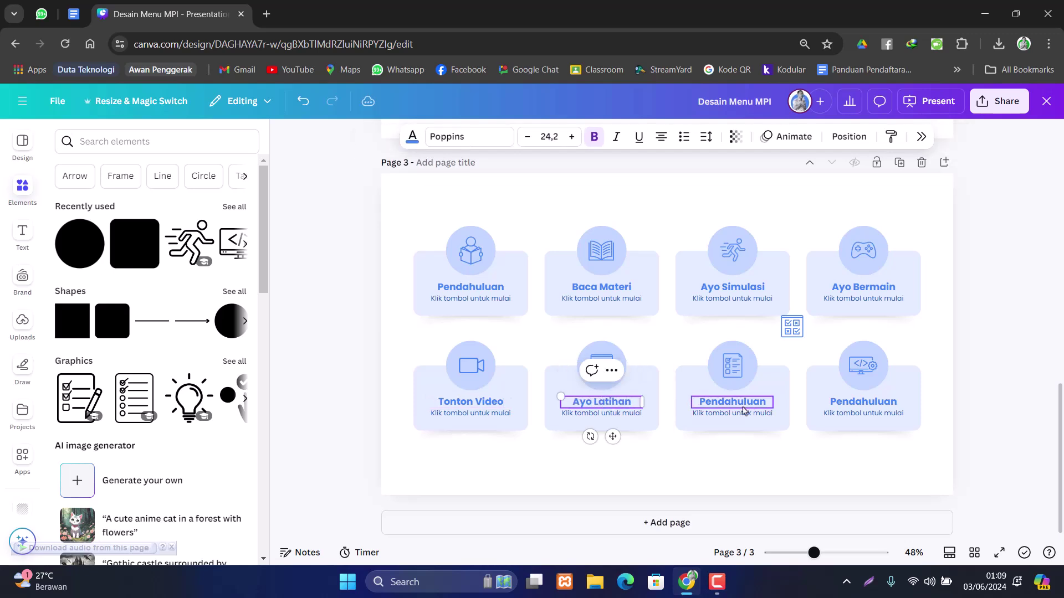
{"action": "type", "text": "Refe"}
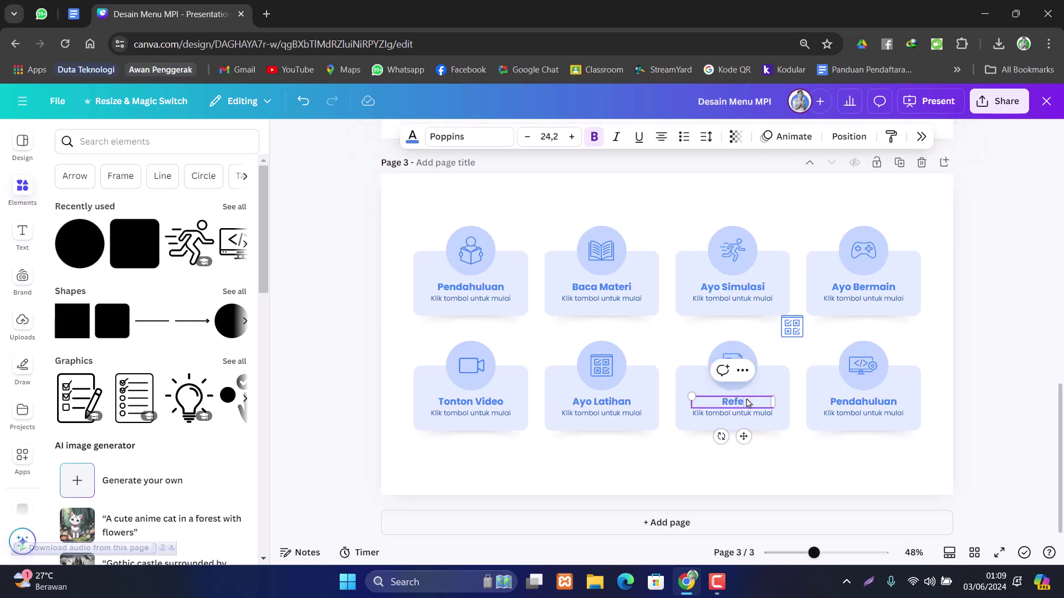
{"action": "type", "text": "rensi"}
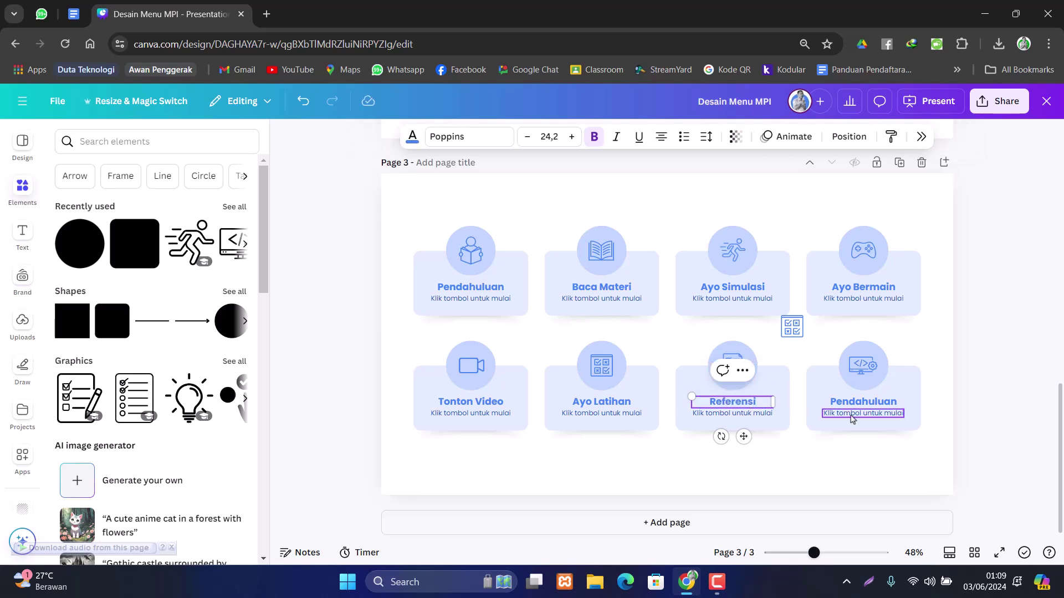
{"action": "double_click", "coordinate": [880, 405]}
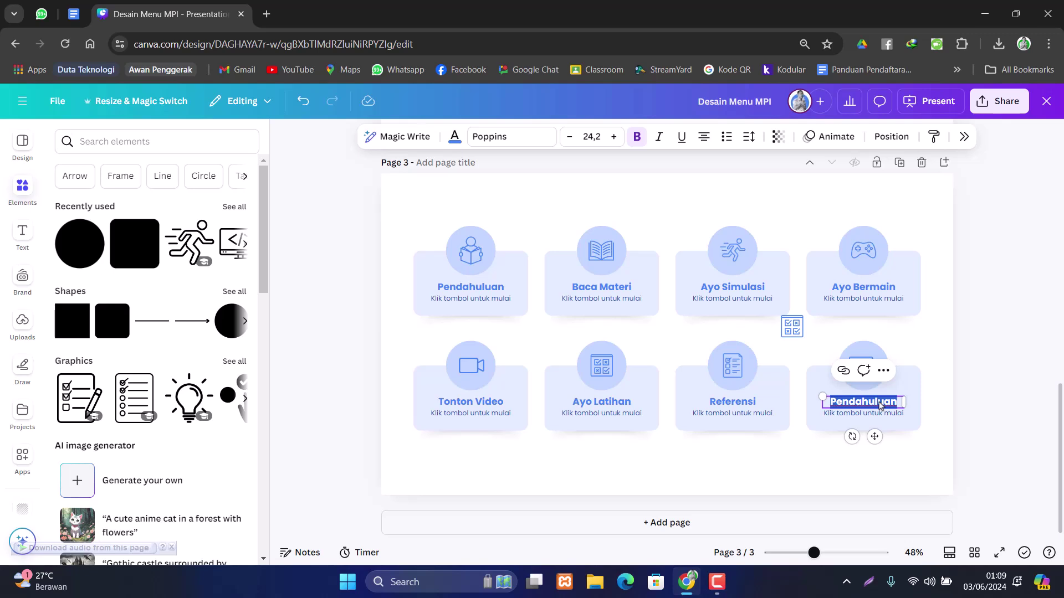
{"action": "type", "text": "Penge"}
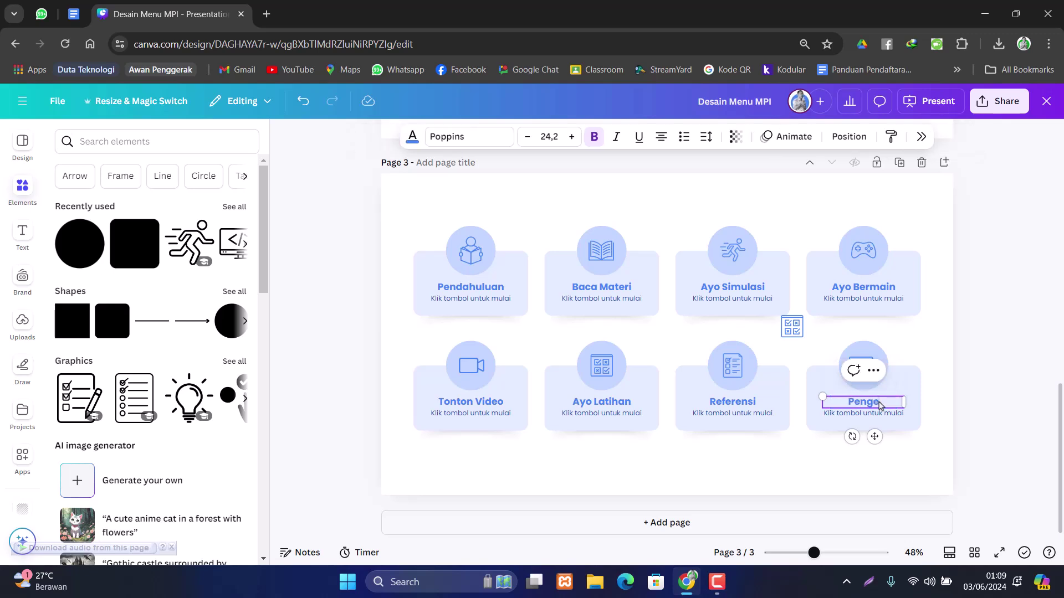
{"action": "type", "text": "mbang"}
{"action": "left_click", "coordinate": [767, 480]}
- Review the button designs on all three pages in full-screen presentation, starting from page 1, and return to the editor
{"action": "scroll", "coordinate": [769, 480], "scroll_direction": "up", "scroll_amount": 8}
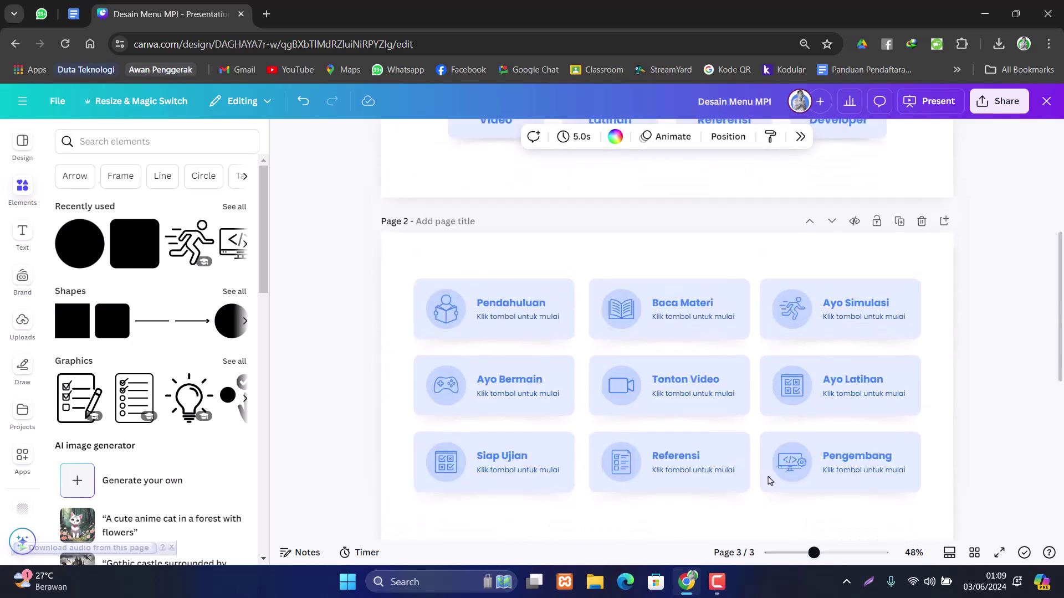
{"action": "scroll", "coordinate": [769, 480], "scroll_direction": "up", "scroll_amount": 5}
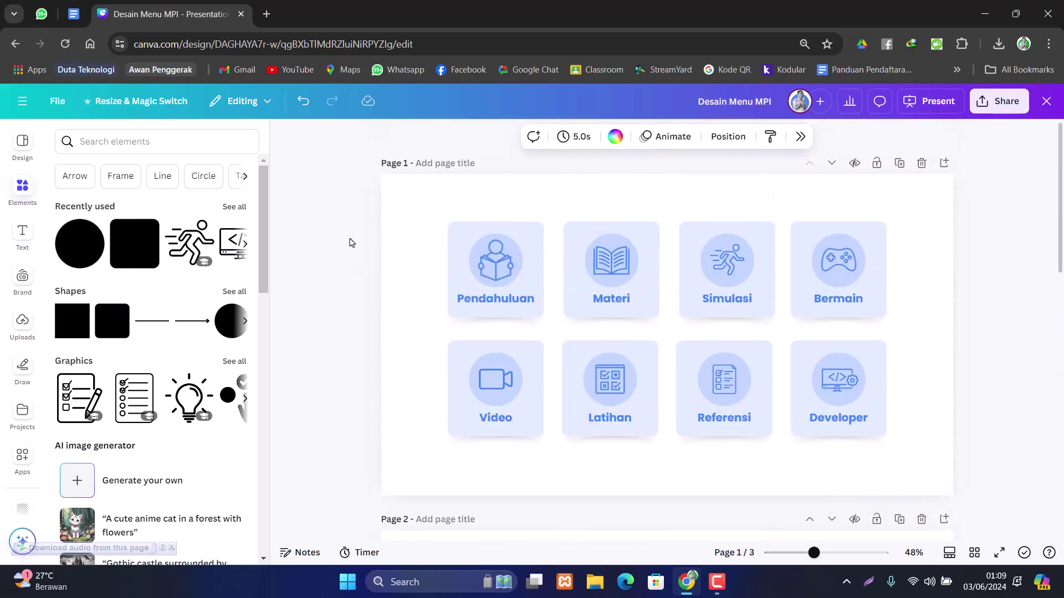
{"action": "scroll", "coordinate": [1026, 269], "scroll_direction": "down", "scroll_amount": 4}
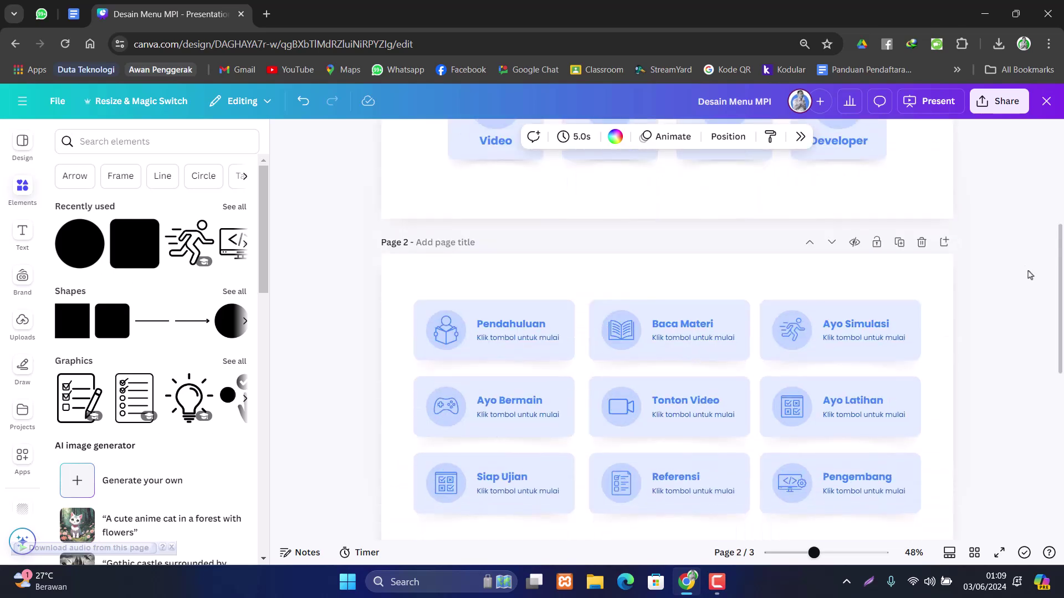
{"action": "scroll", "coordinate": [1029, 275], "scroll_direction": "up", "scroll_amount": 4}
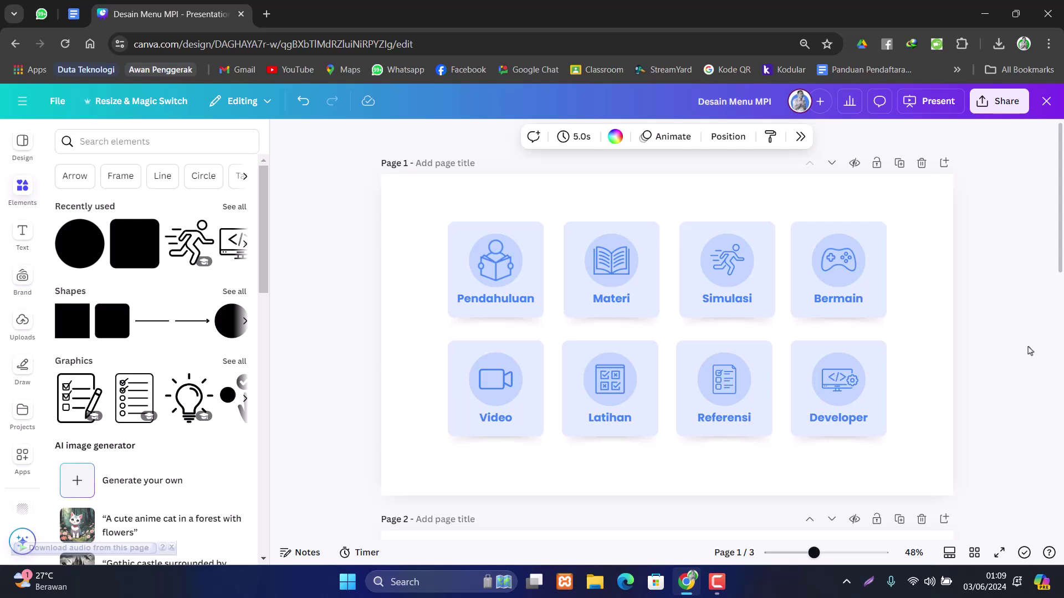
{"action": "left_click", "coordinate": [999, 552]}
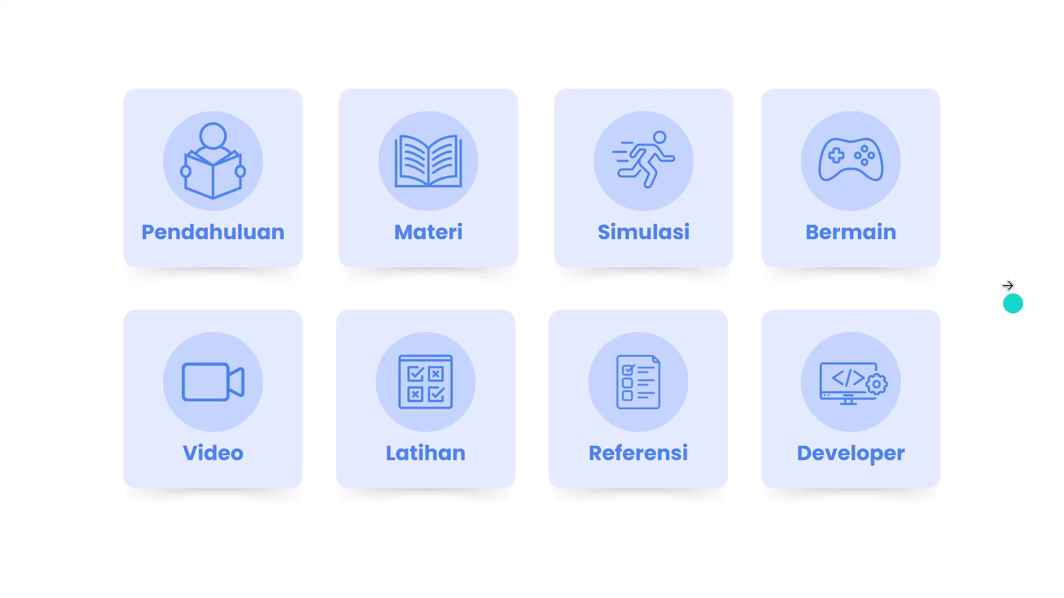
{"action": "left_click", "coordinate": [1012, 291]}
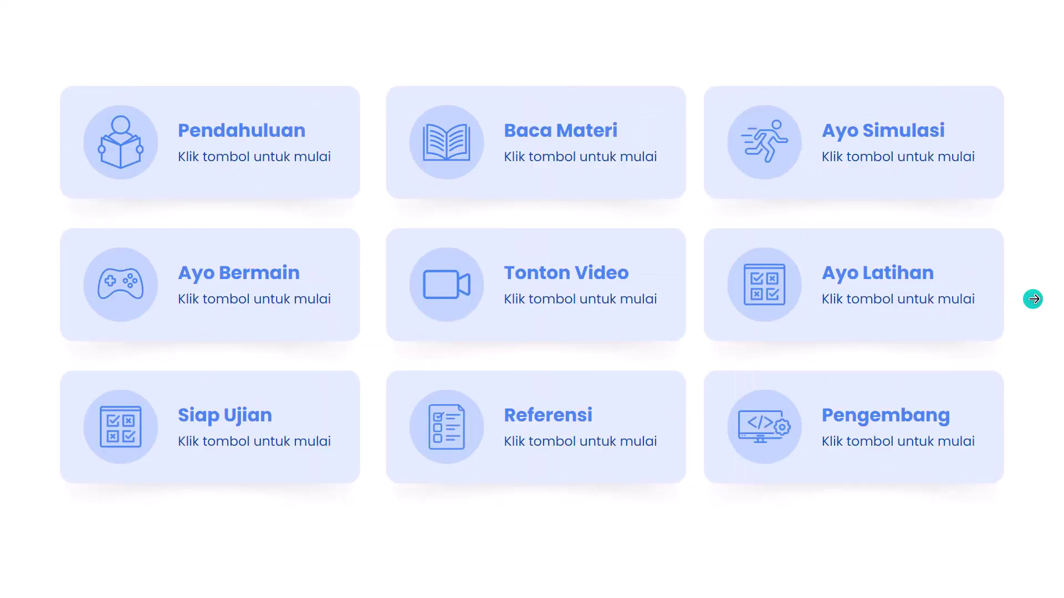
{"action": "left_click", "coordinate": [1033, 299]}
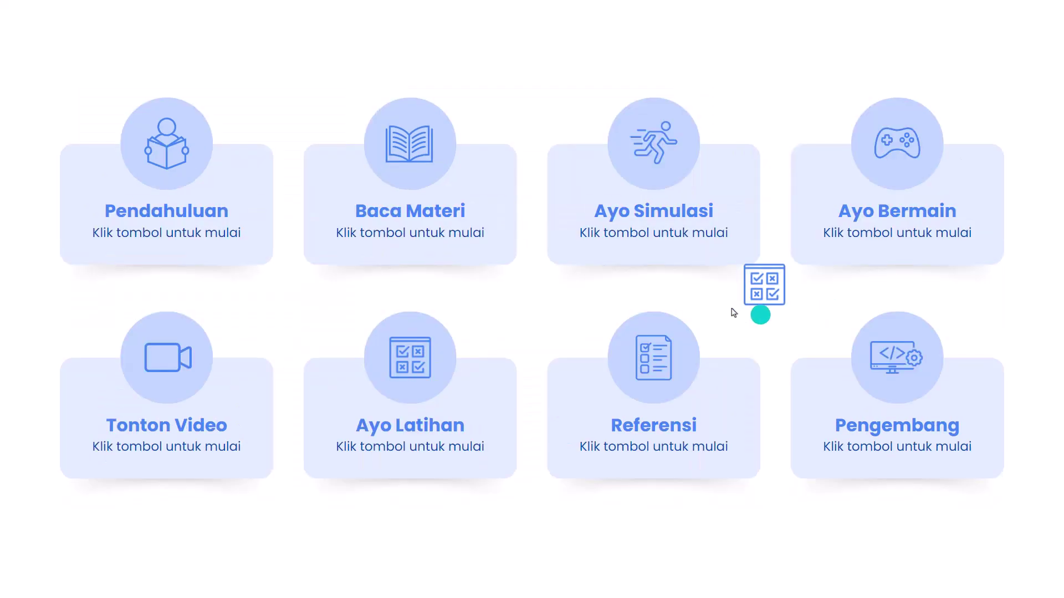
{"action": "key", "text": "Escape"}
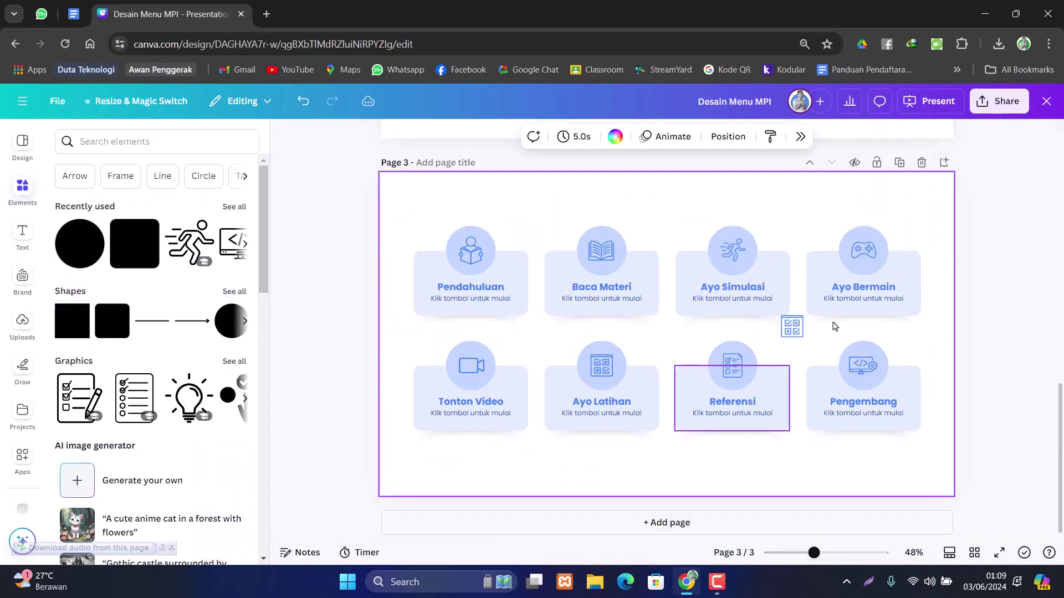
- Delete the stray quiz icon lying between the two button rows on page 3
{"action": "left_click", "coordinate": [794, 331]}
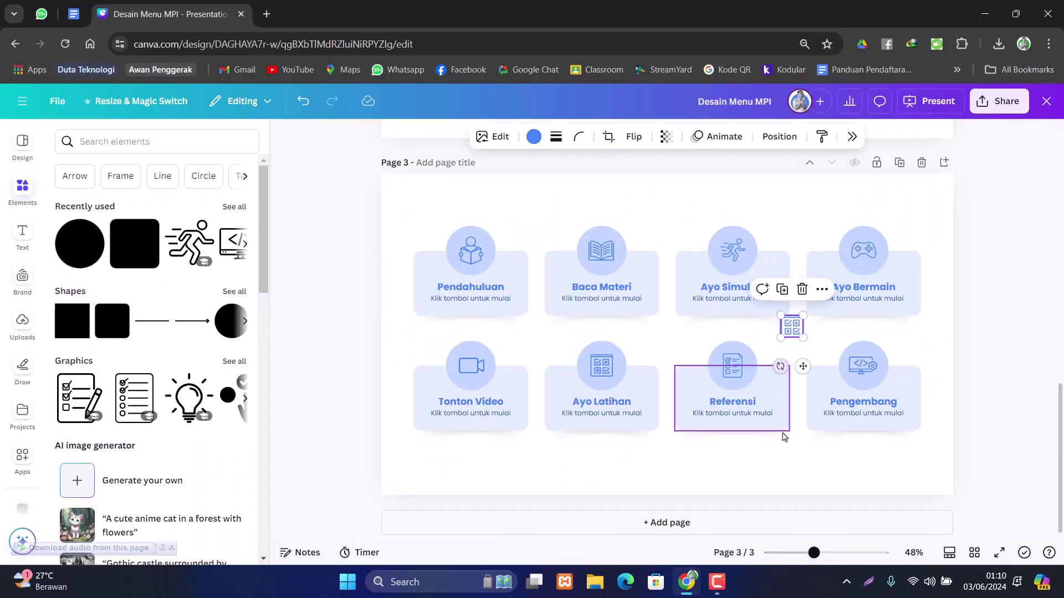
{"action": "key", "text": "Delete"}
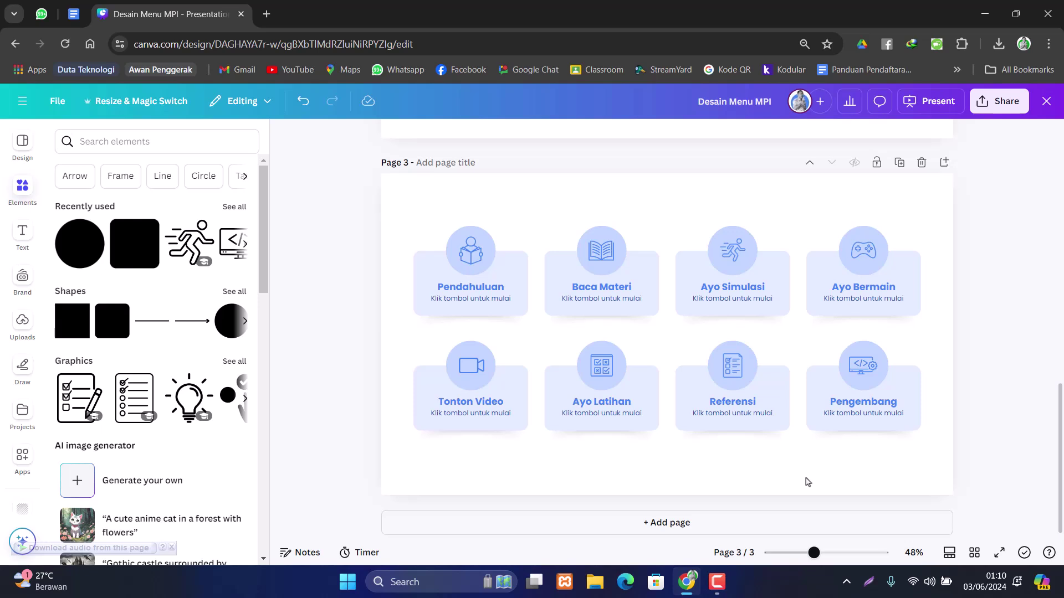
{"action": "scroll", "coordinate": [810, 474], "scroll_direction": "up", "scroll_amount": 1}
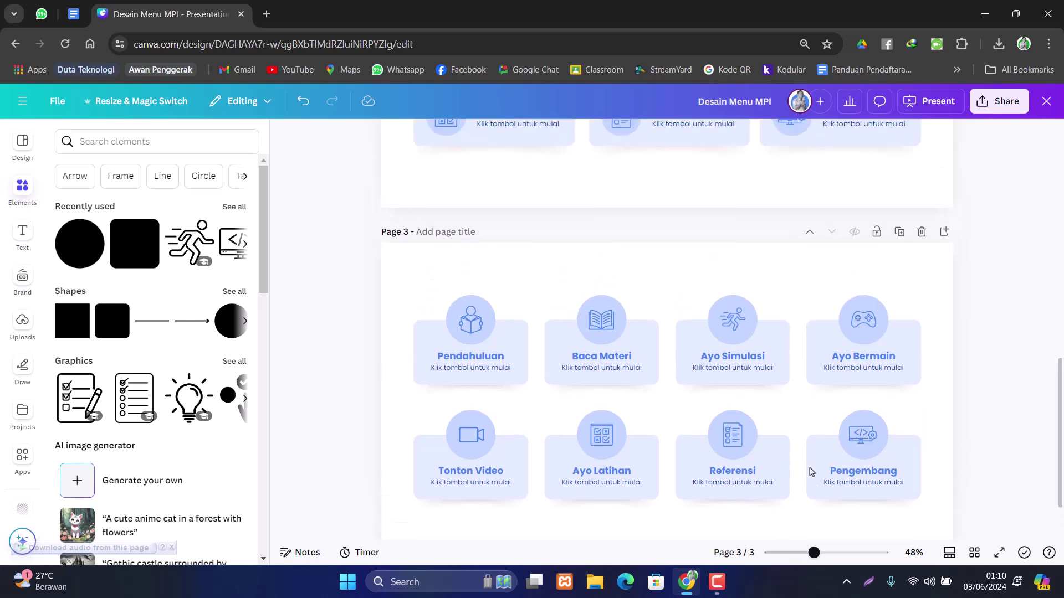
{"action": "scroll", "coordinate": [811, 472], "scroll_direction": "up", "scroll_amount": 4}
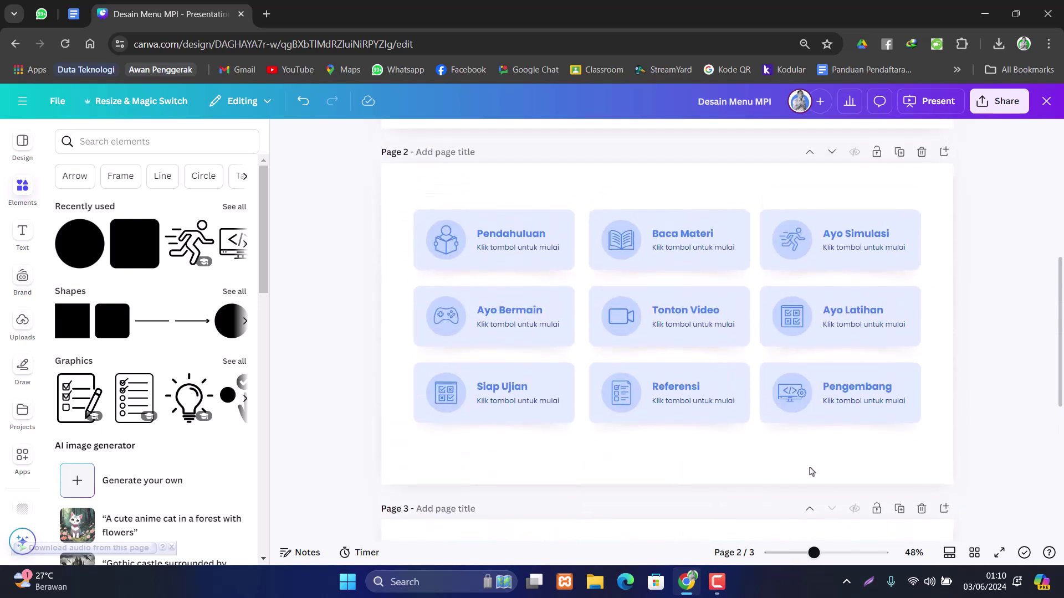